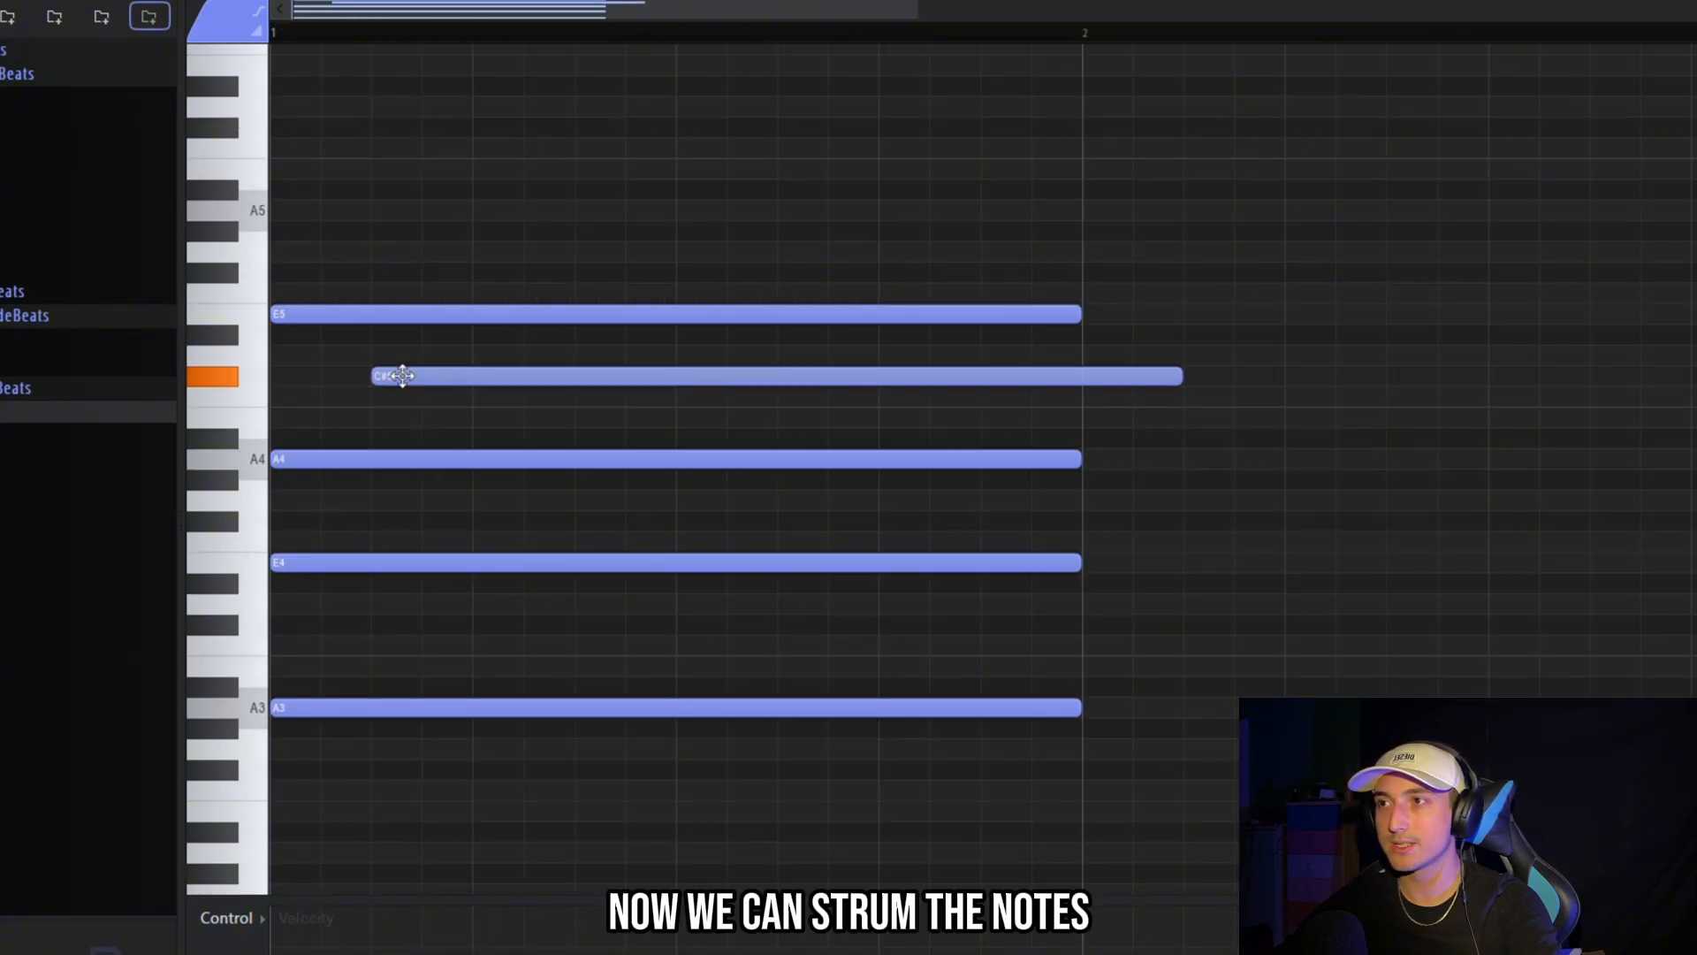
Delay the E4 note to strum the chord, and raise the copied chord's top three notes to E5, D5 and C5
left_click_drag(323, 562, 373, 563)
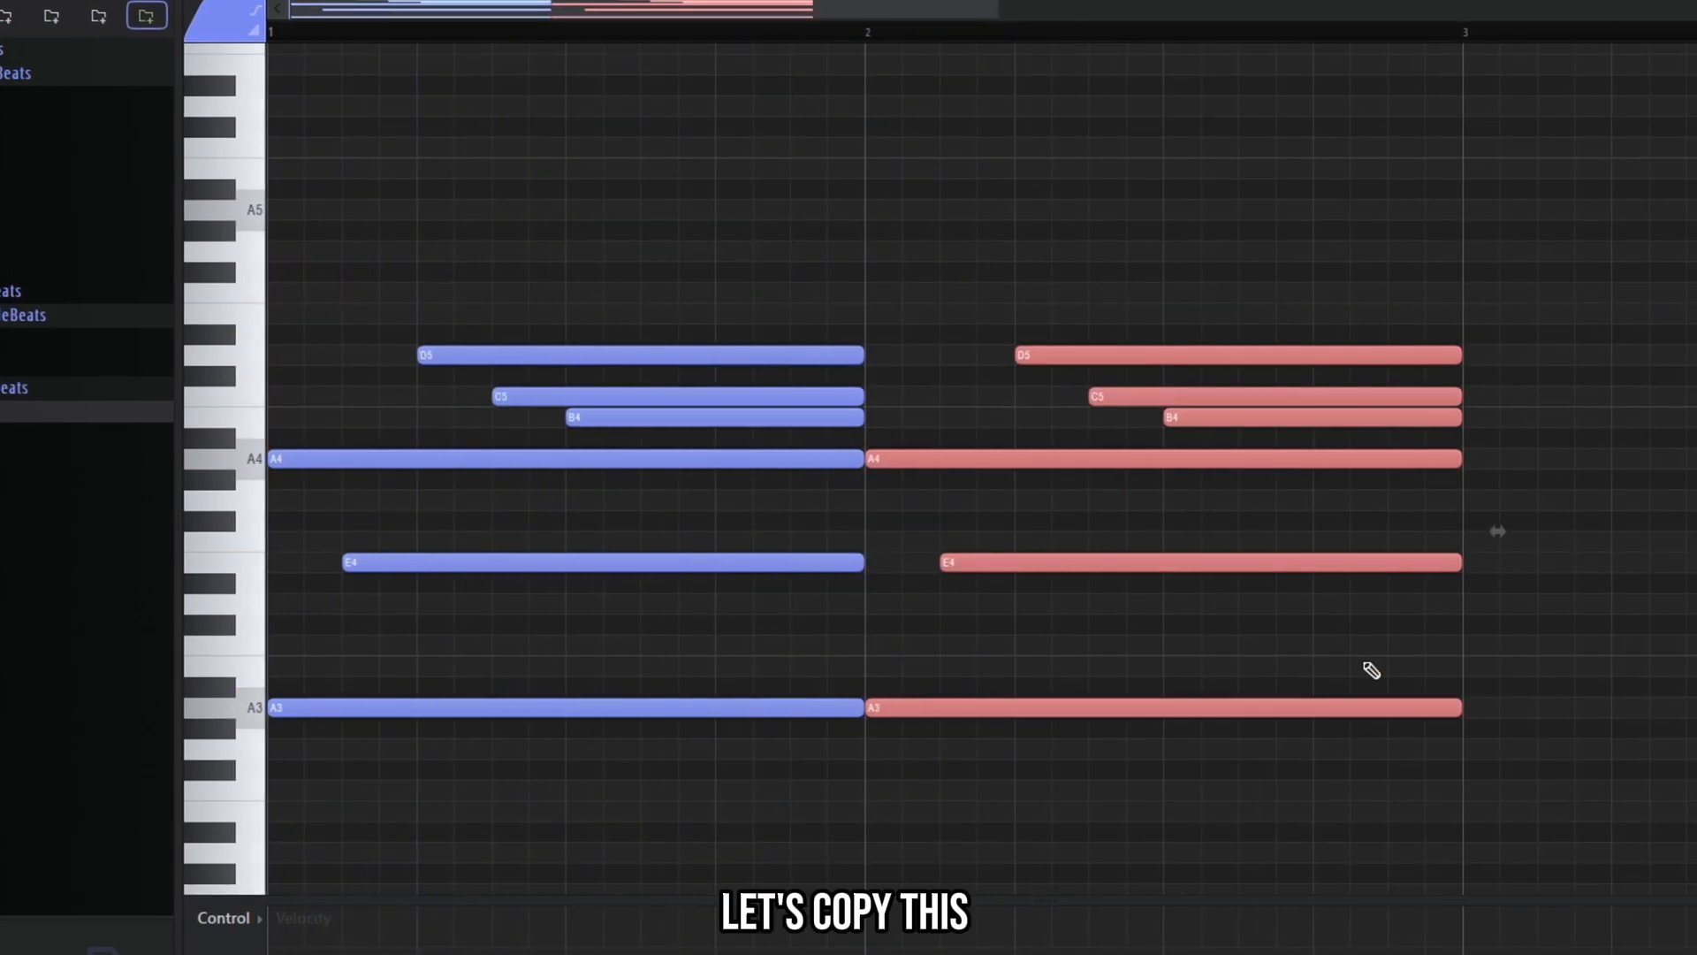
left_click(1119, 333)
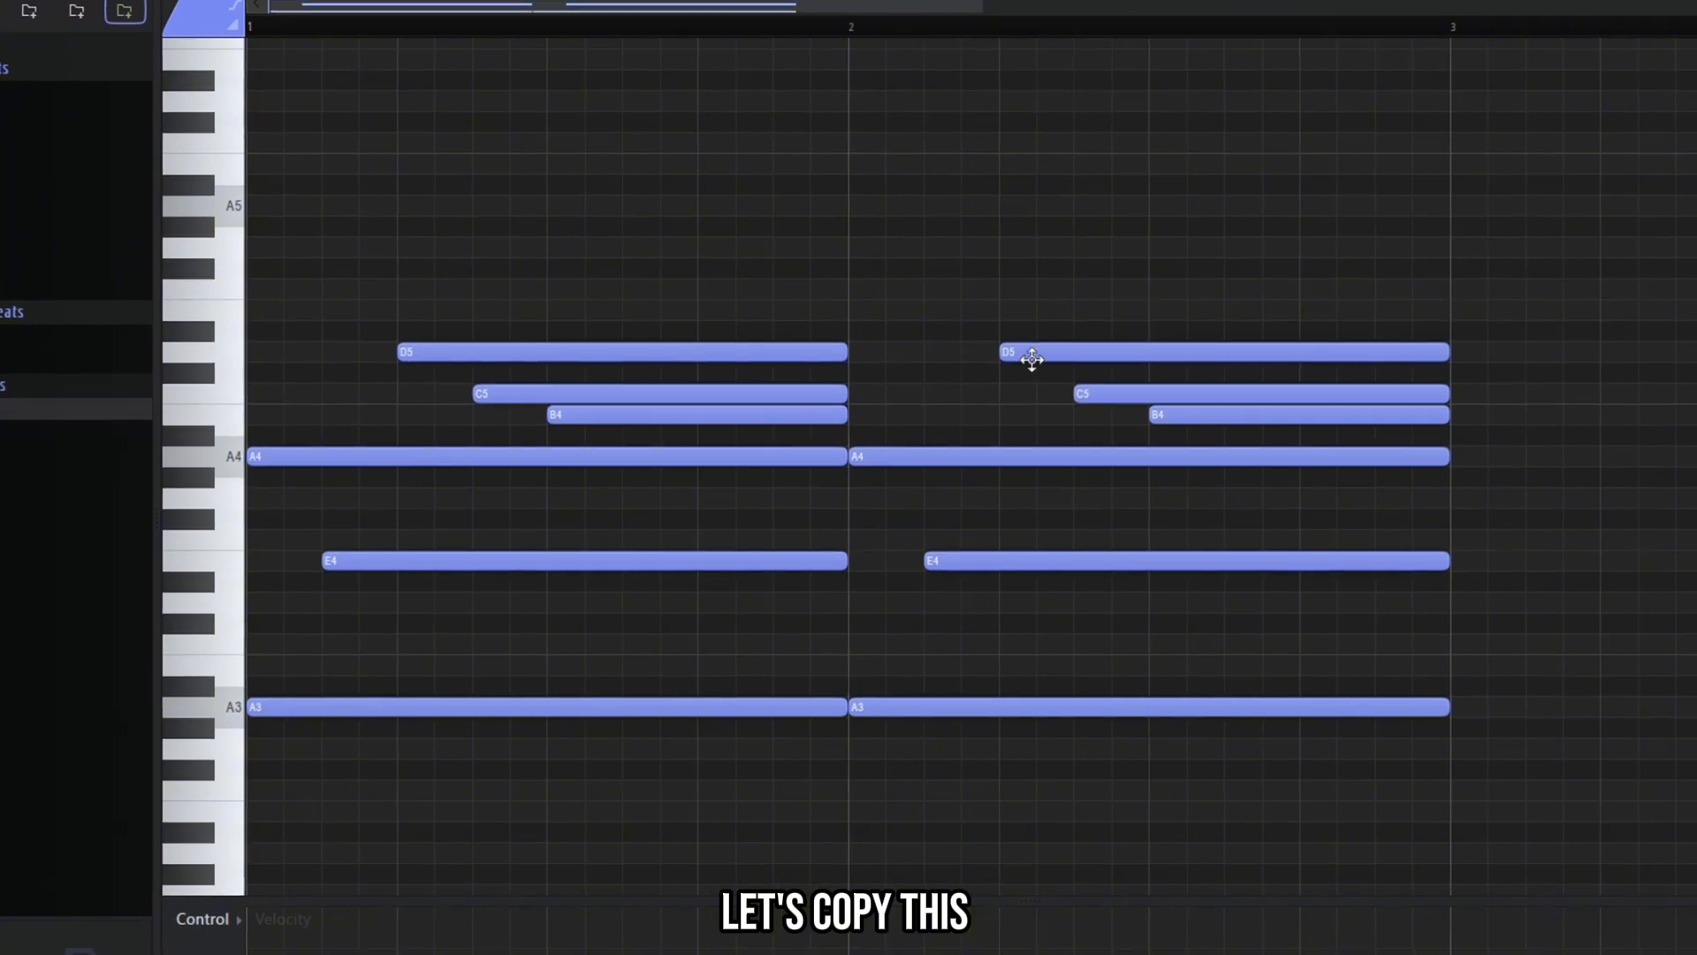
left_click_drag(1048, 354, 1047, 318)
key("space")
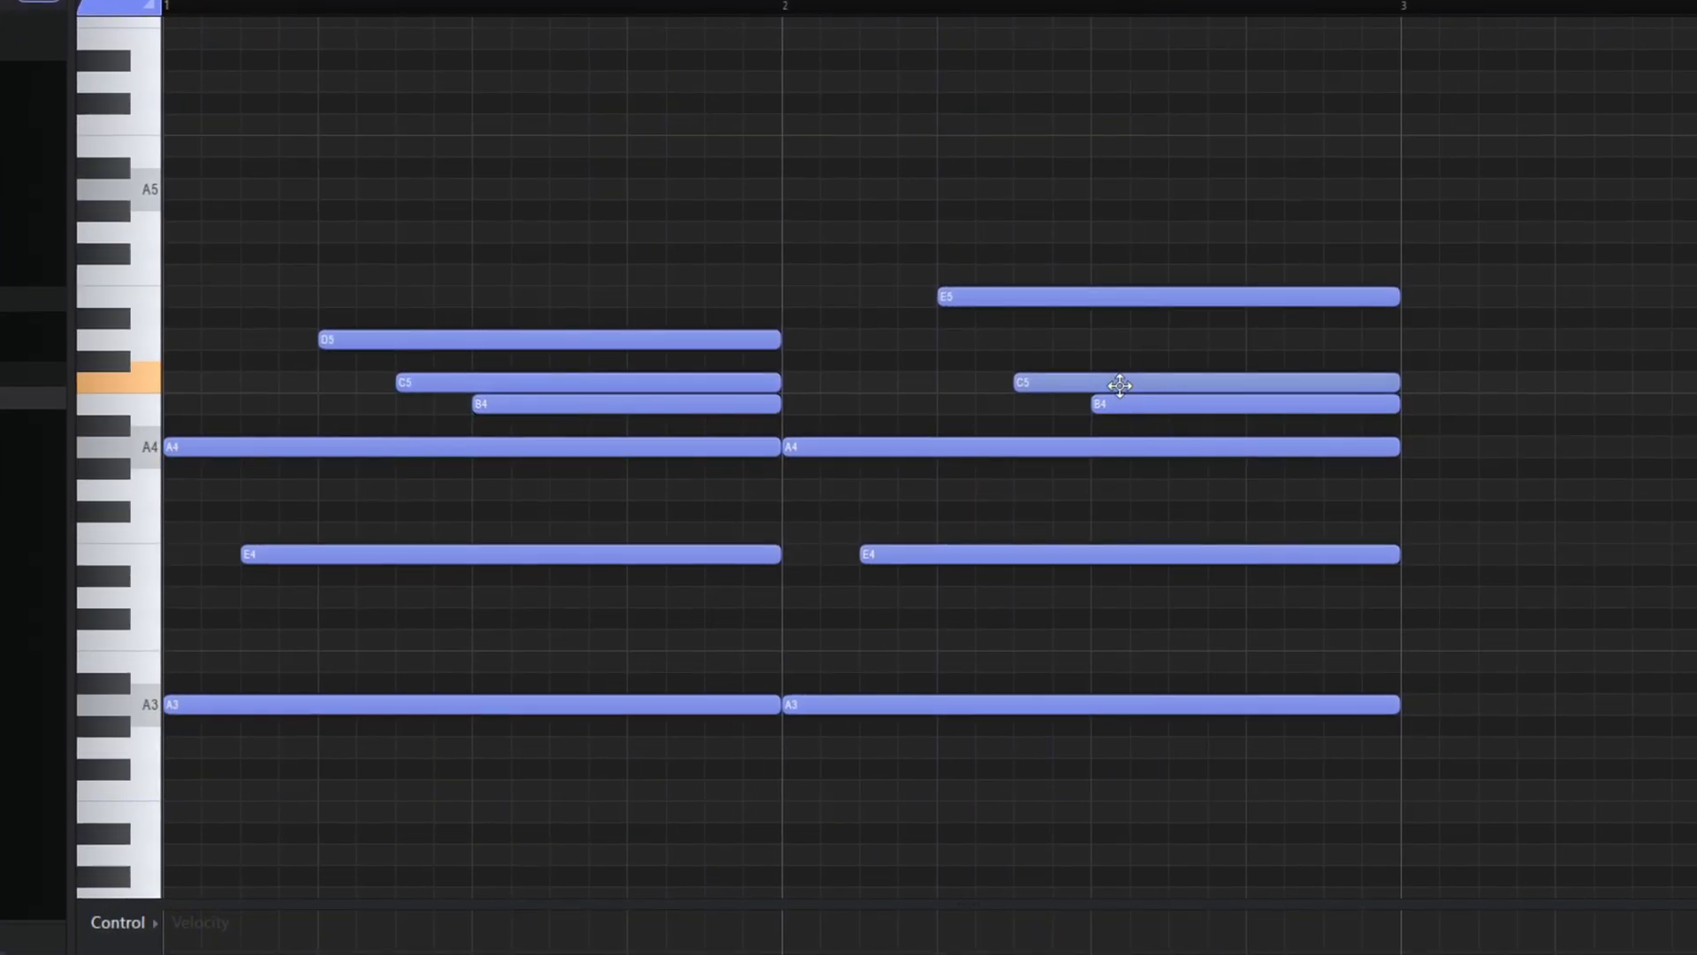
left_click_drag(1130, 386, 1133, 341)
left_click_drag(1106, 407, 1105, 383)
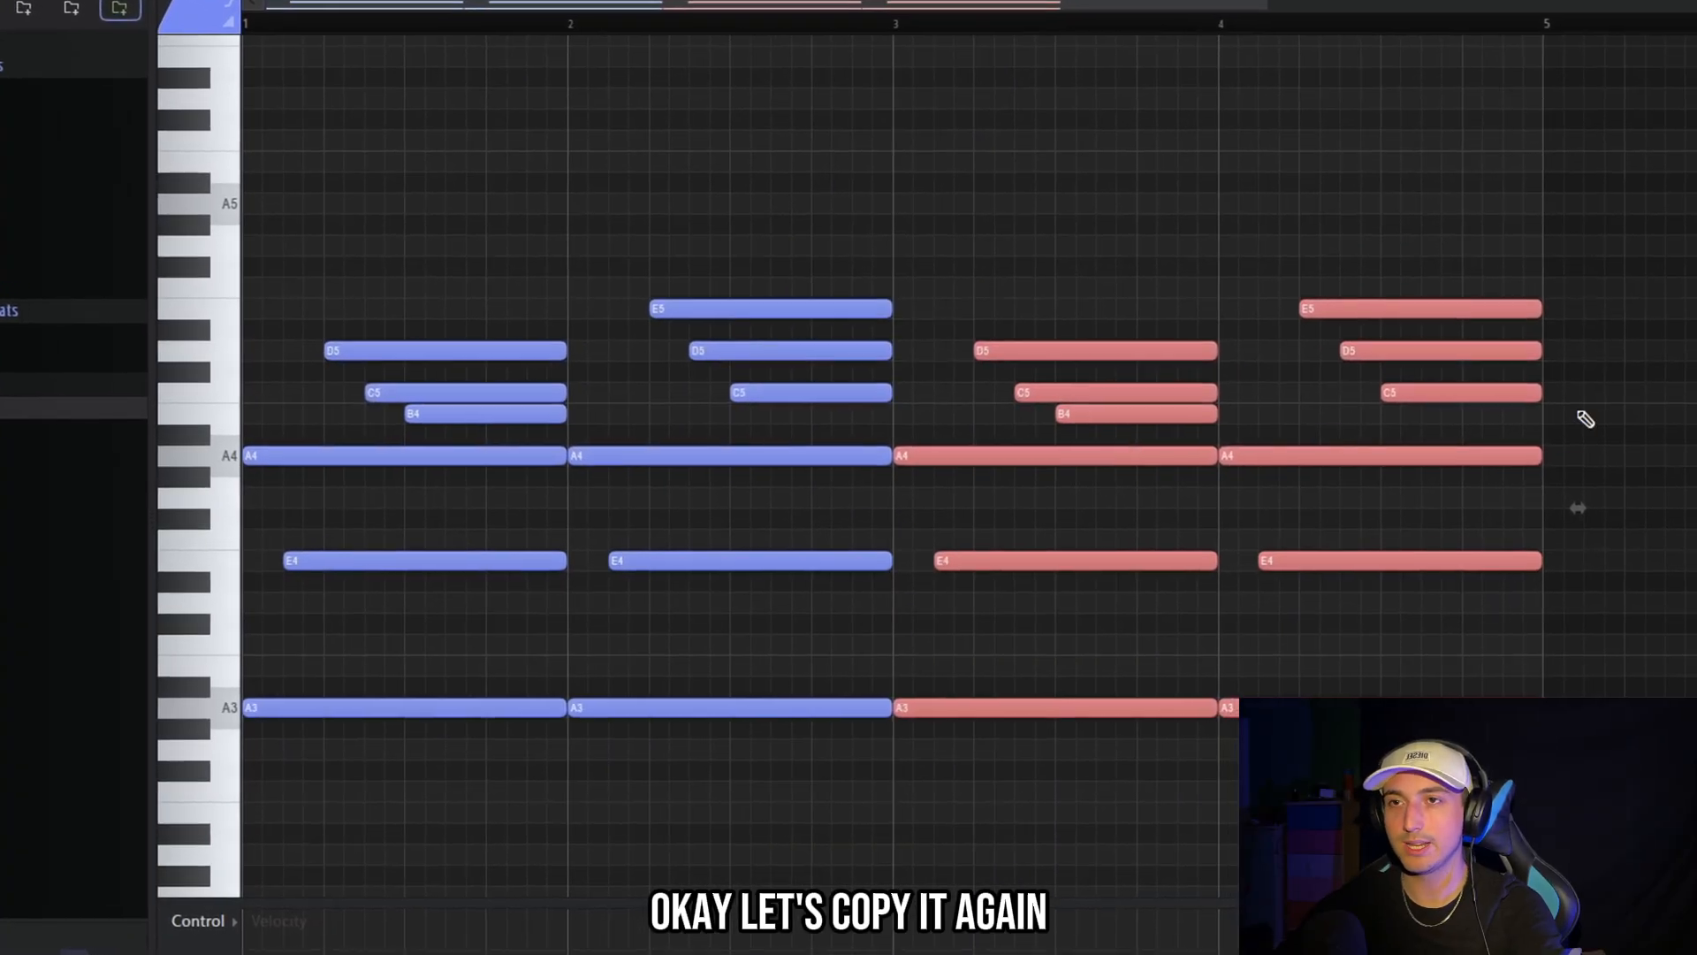
Play from bar 3 and add descending B4 and A4 notes at the end of the fourth bar
left_click(898, 24)
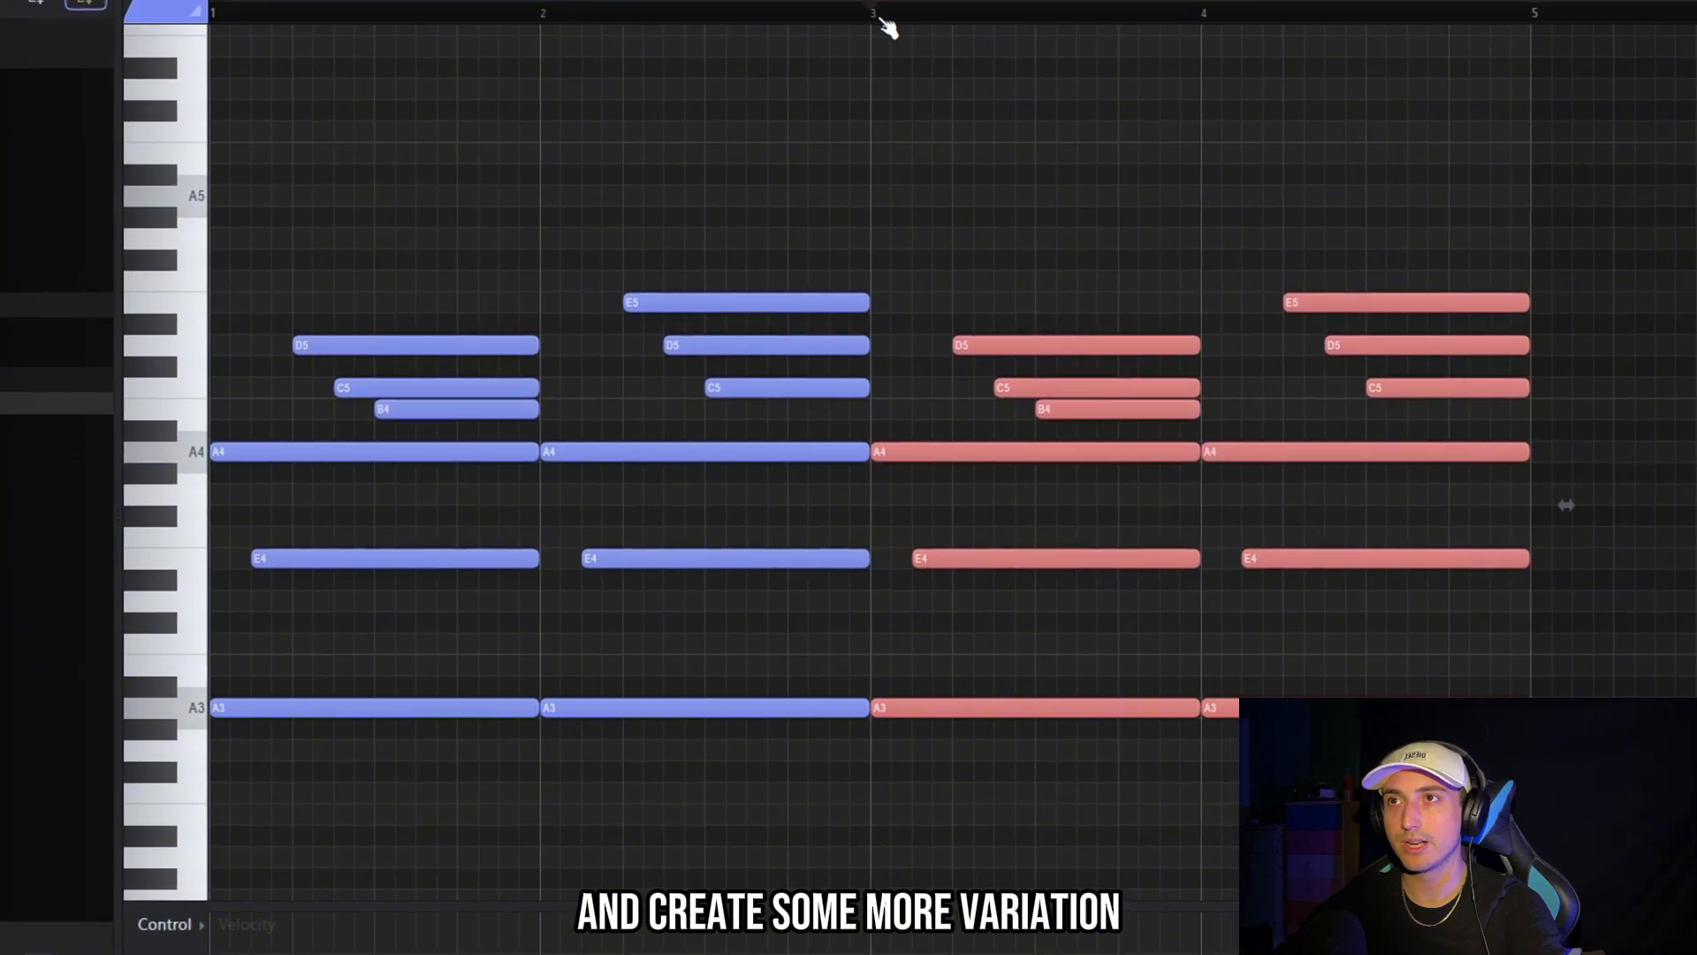
key("space")
scroll(1319, 471, "up", 3)
mouse_move(1036, 421)
left_mouse_down()
mouse_move(949, 408)
mouse_move(1036, 467)
left_mouse_up()
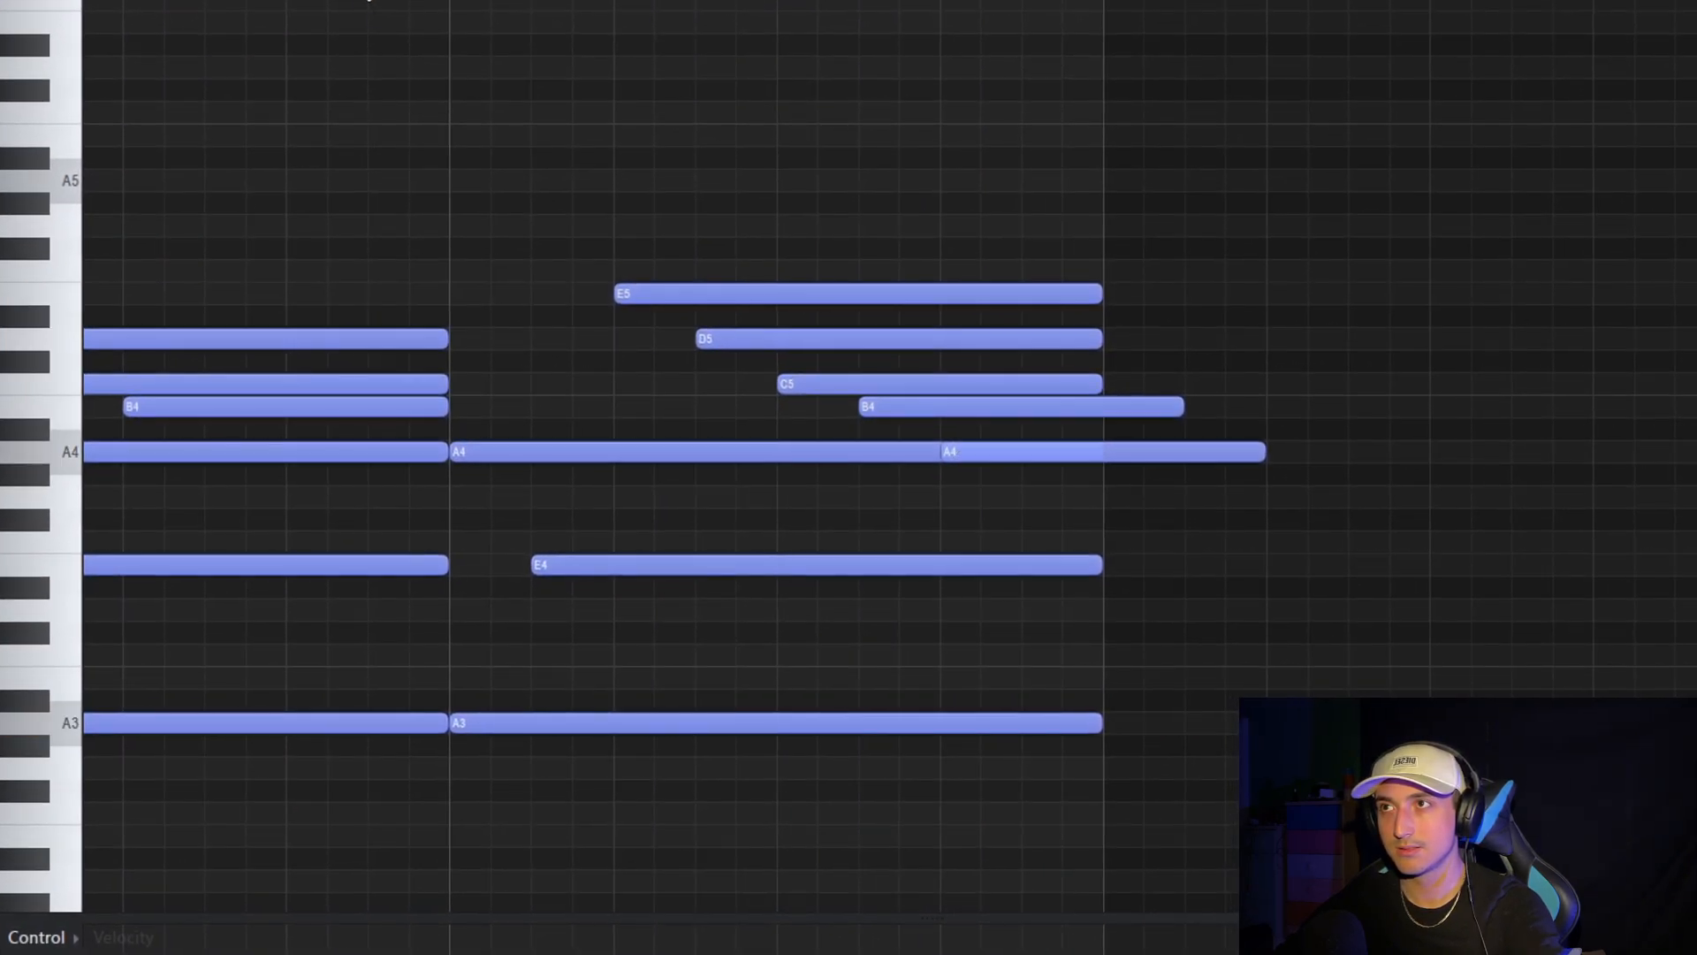
Duplicate the four-bar chord pattern so it also fills bars 5 through 8
scroll(1165, 482, "down", 3)
key("ctrl+a")
key("ctrl+b")
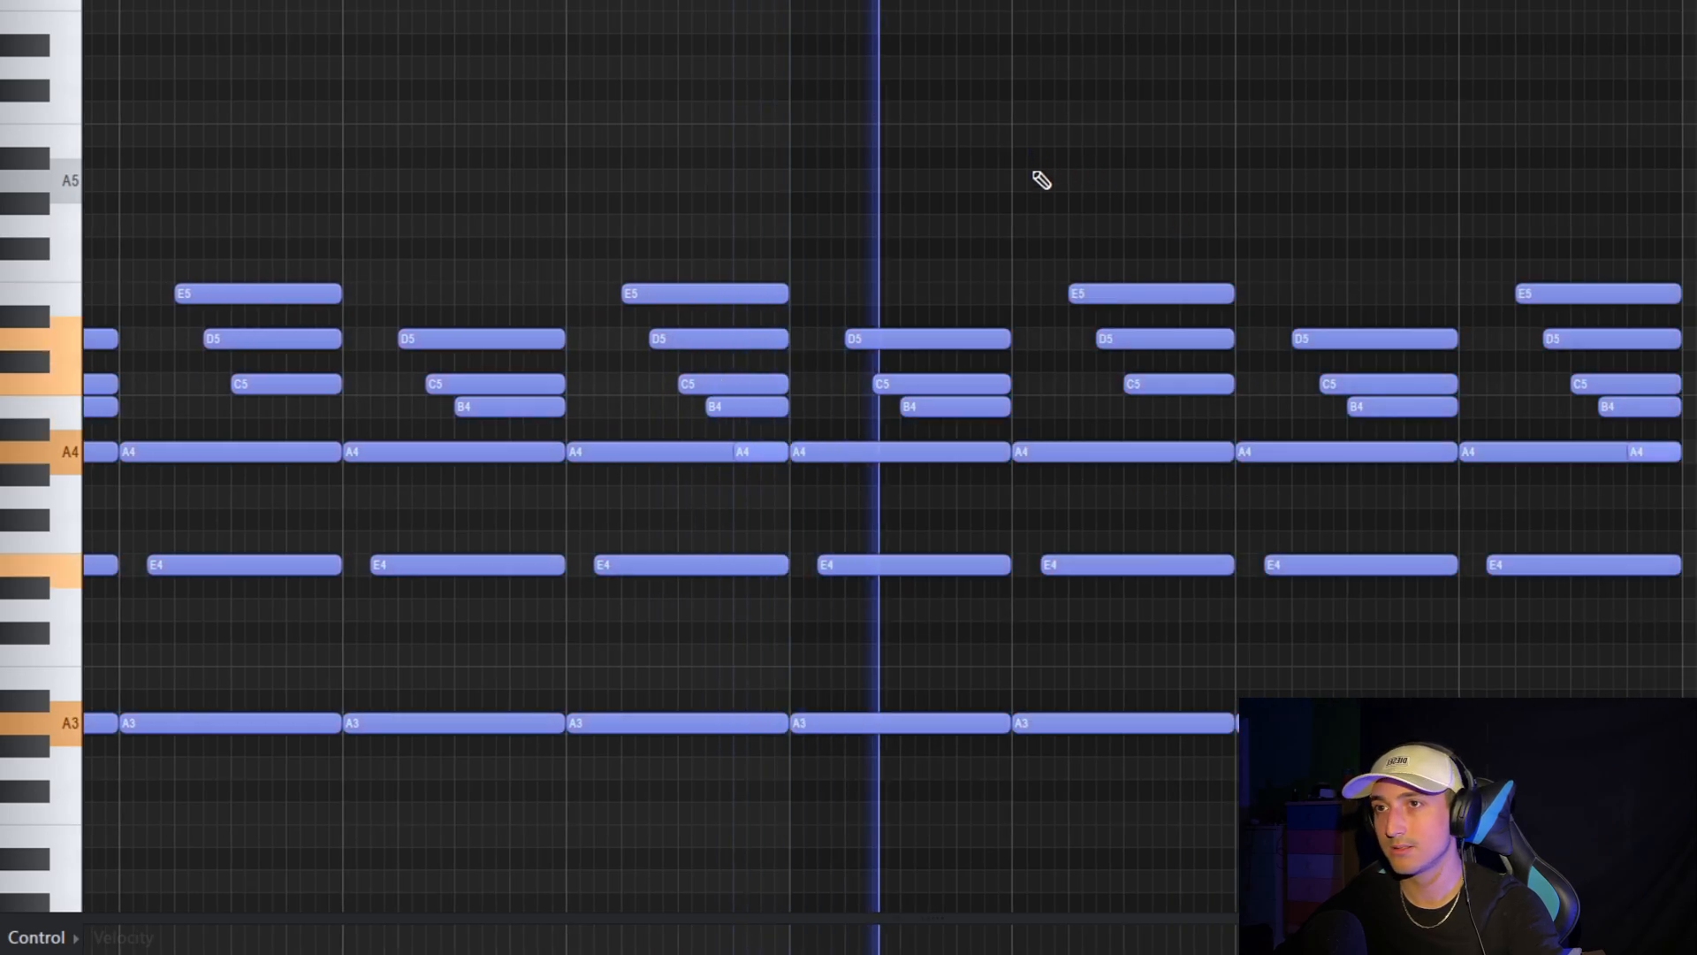
scroll(1070, 184, "down", 3)
key("ctrl+a")
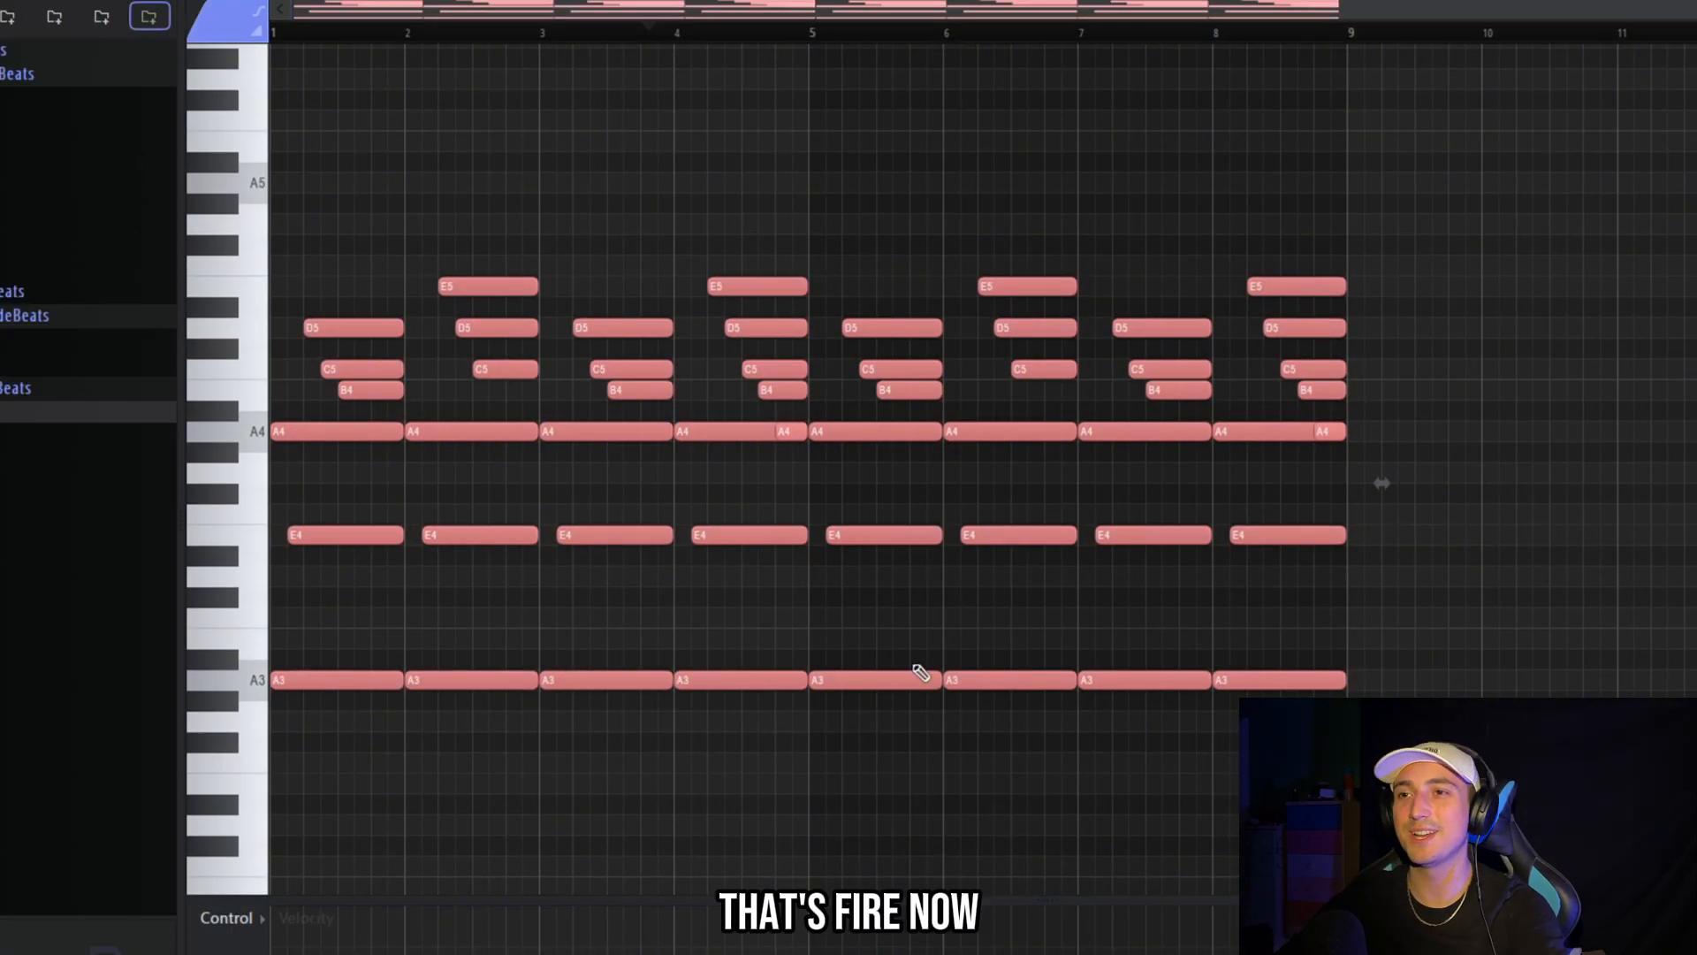
Repeat the four-bar A2 root note beneath bars 5 through 8 and play the progression
scroll(439, 561, "down", 3)
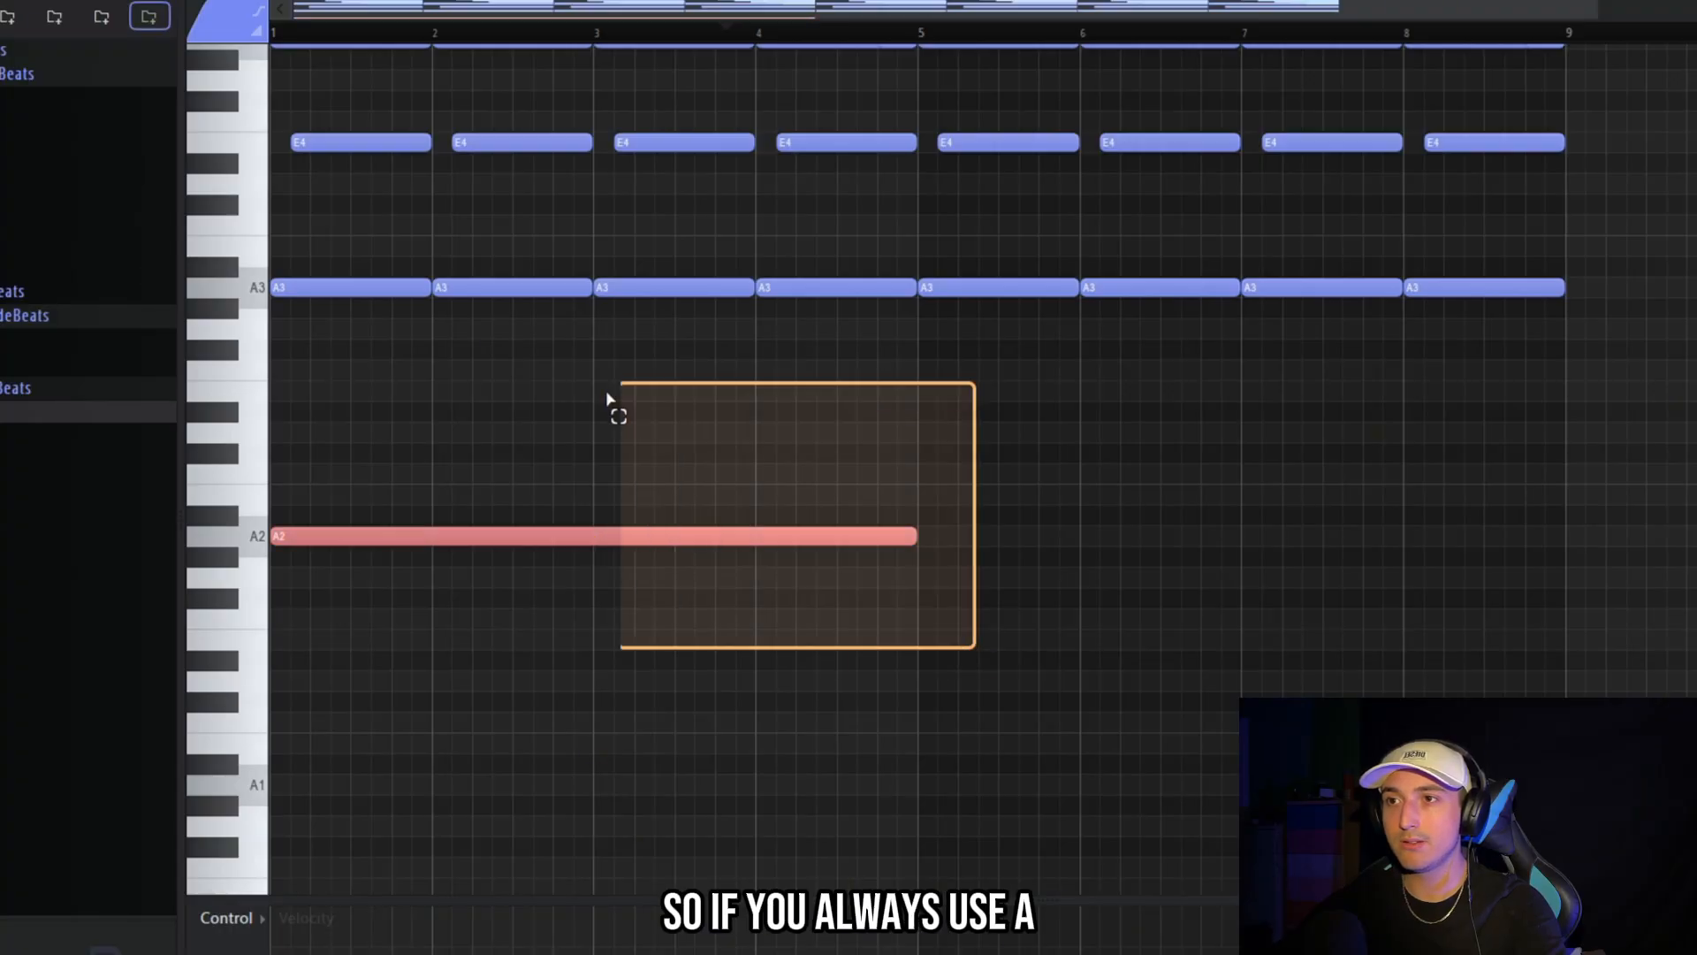
left_click(1015, 539)
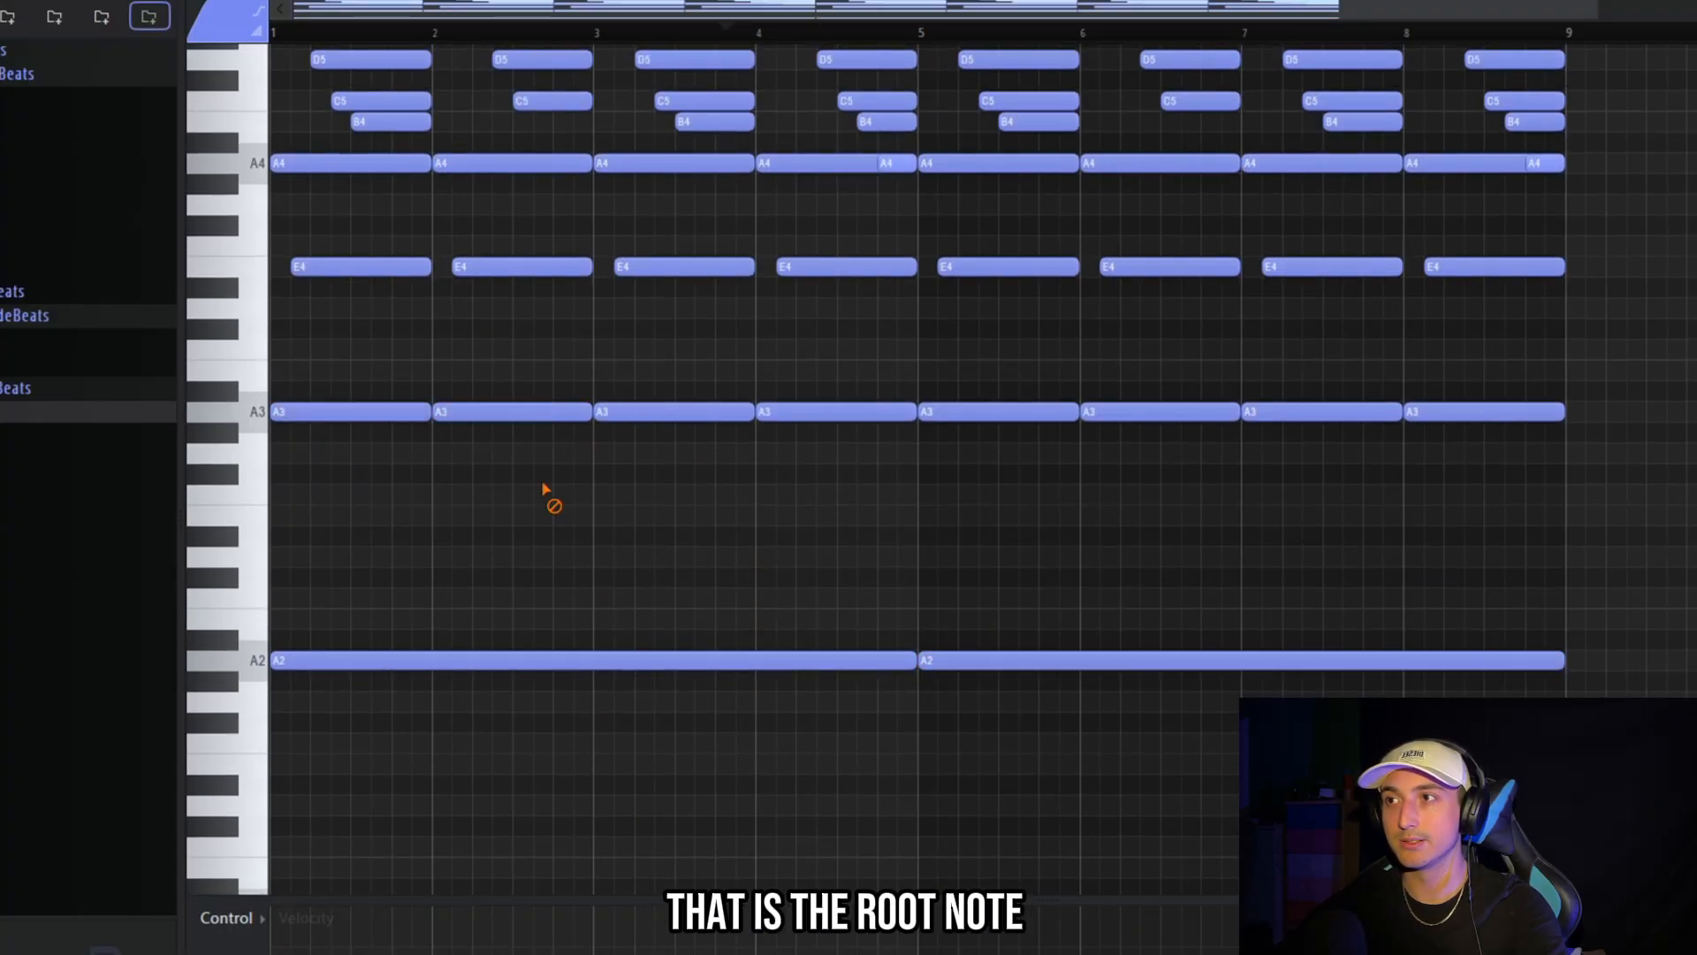
scroll(989, 478, "down", 2)
key("space")
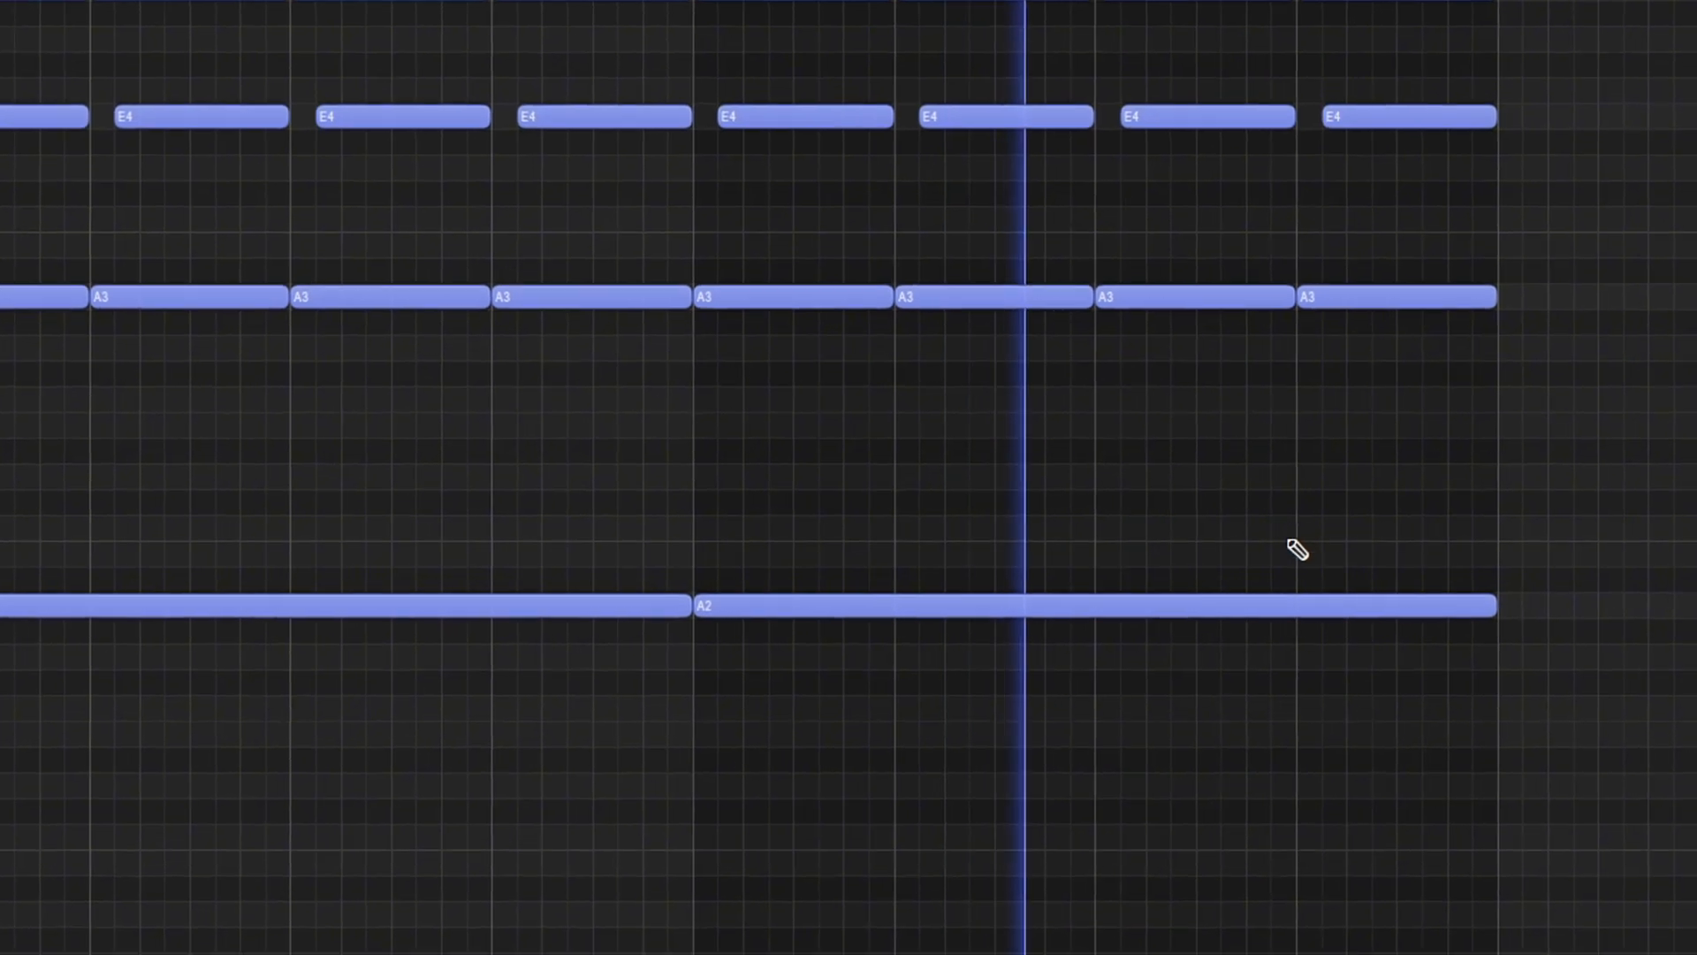
Lower the A3 and A2 bass notes from bar 5 onward by four semitones to F3 and F2
key("space")
left_click_drag(873, 594, 697, 689)
scroll(675, 602, "up", 2)
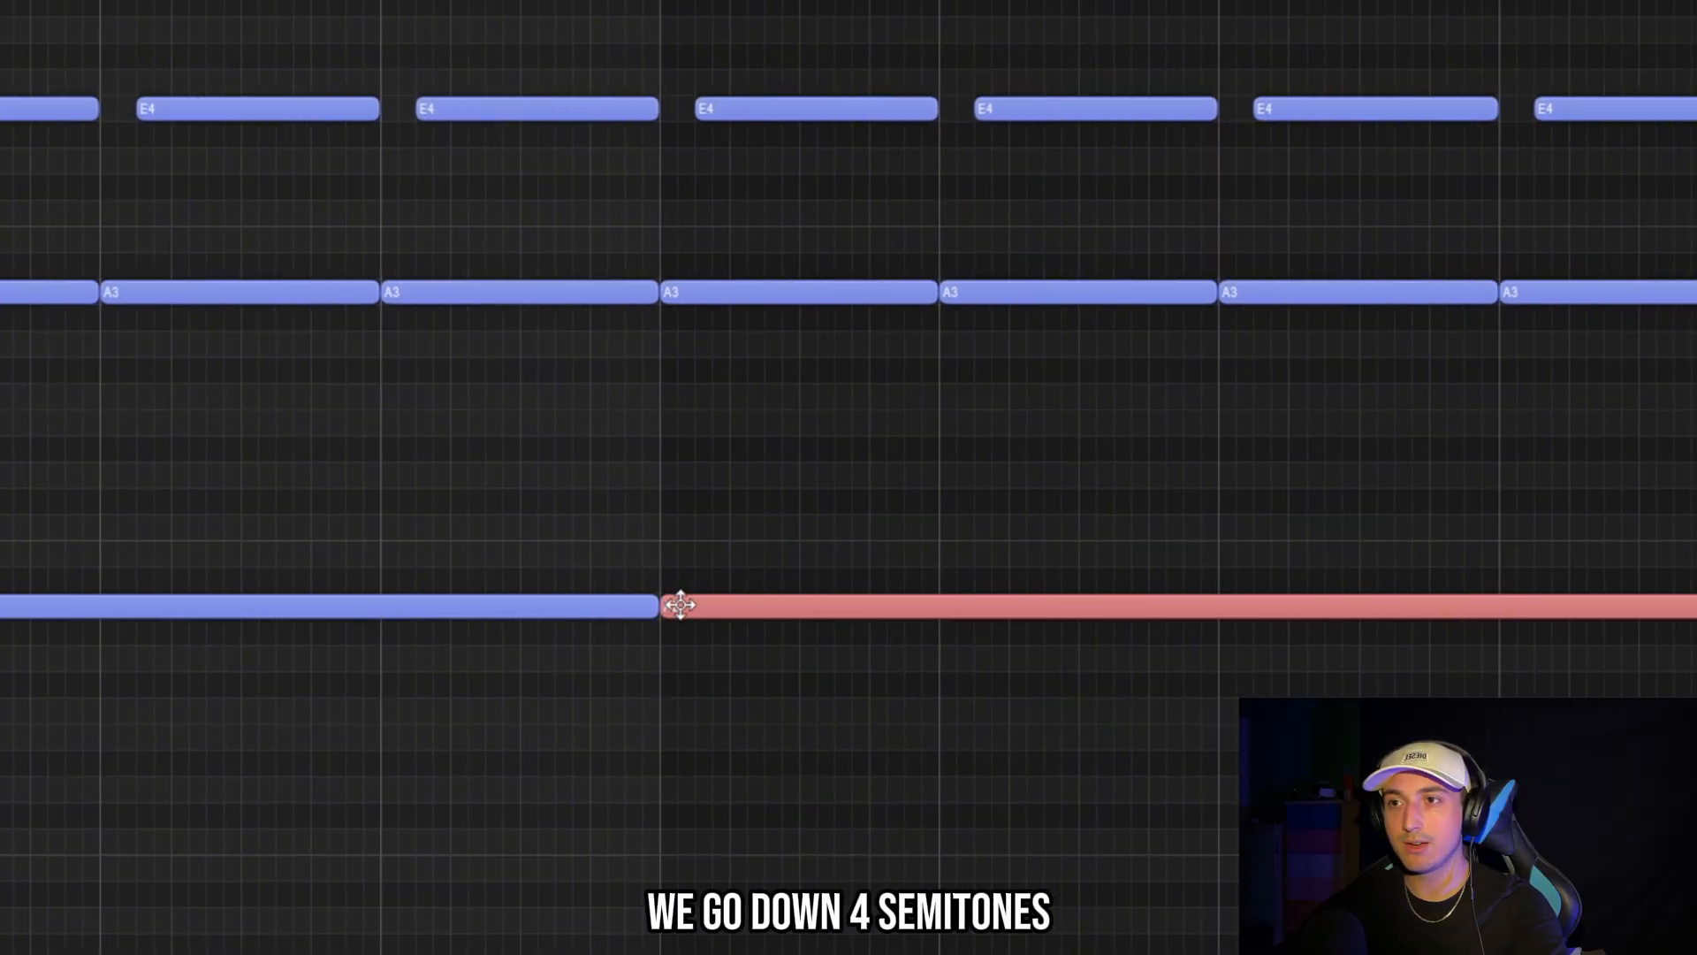
left_click_drag(684, 604, 783, 612)
scroll(695, 730, "down", 1)
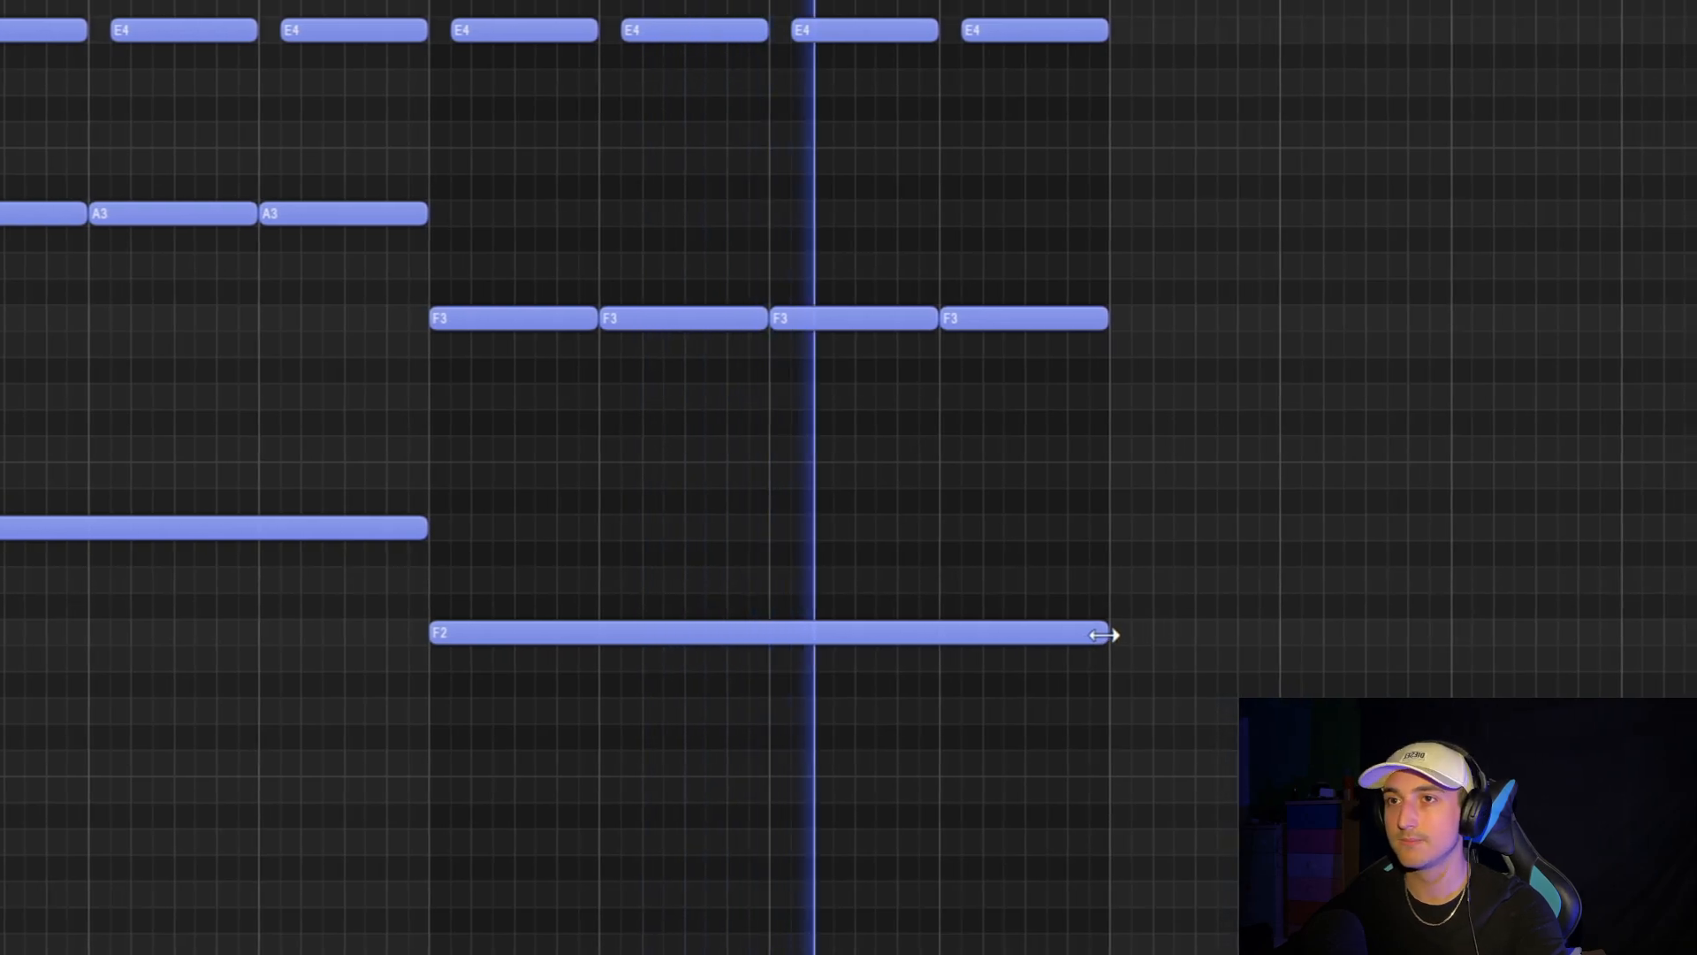
key("space")
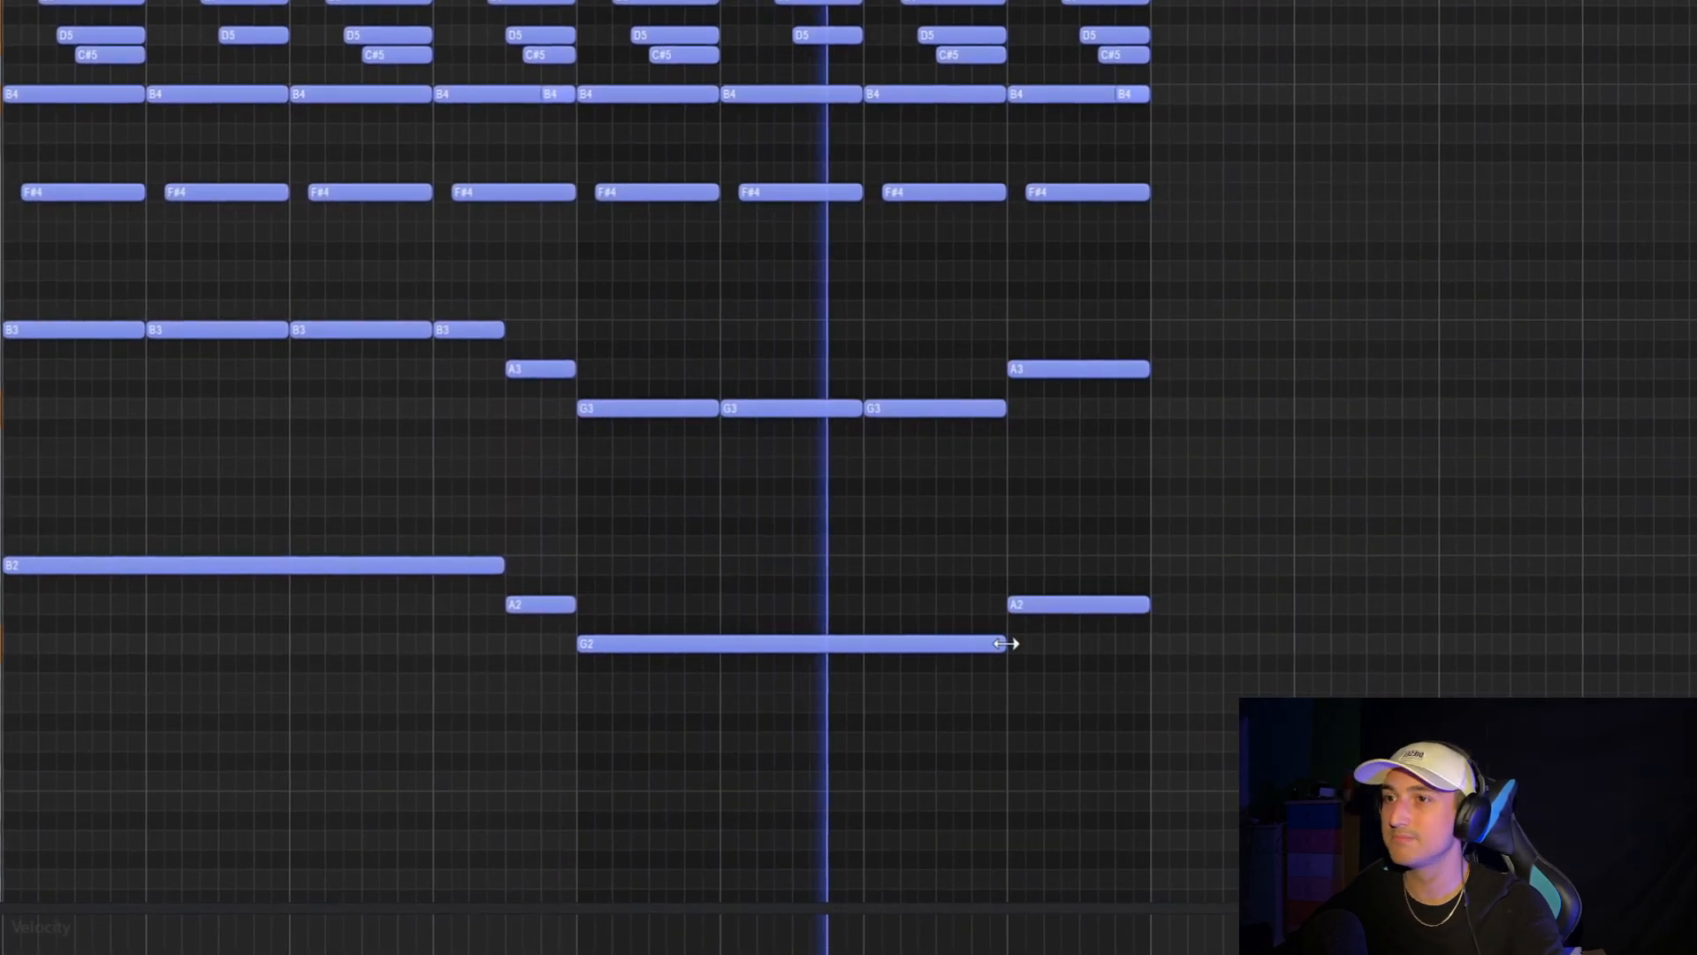
scroll(1241, 697, "up", 1)
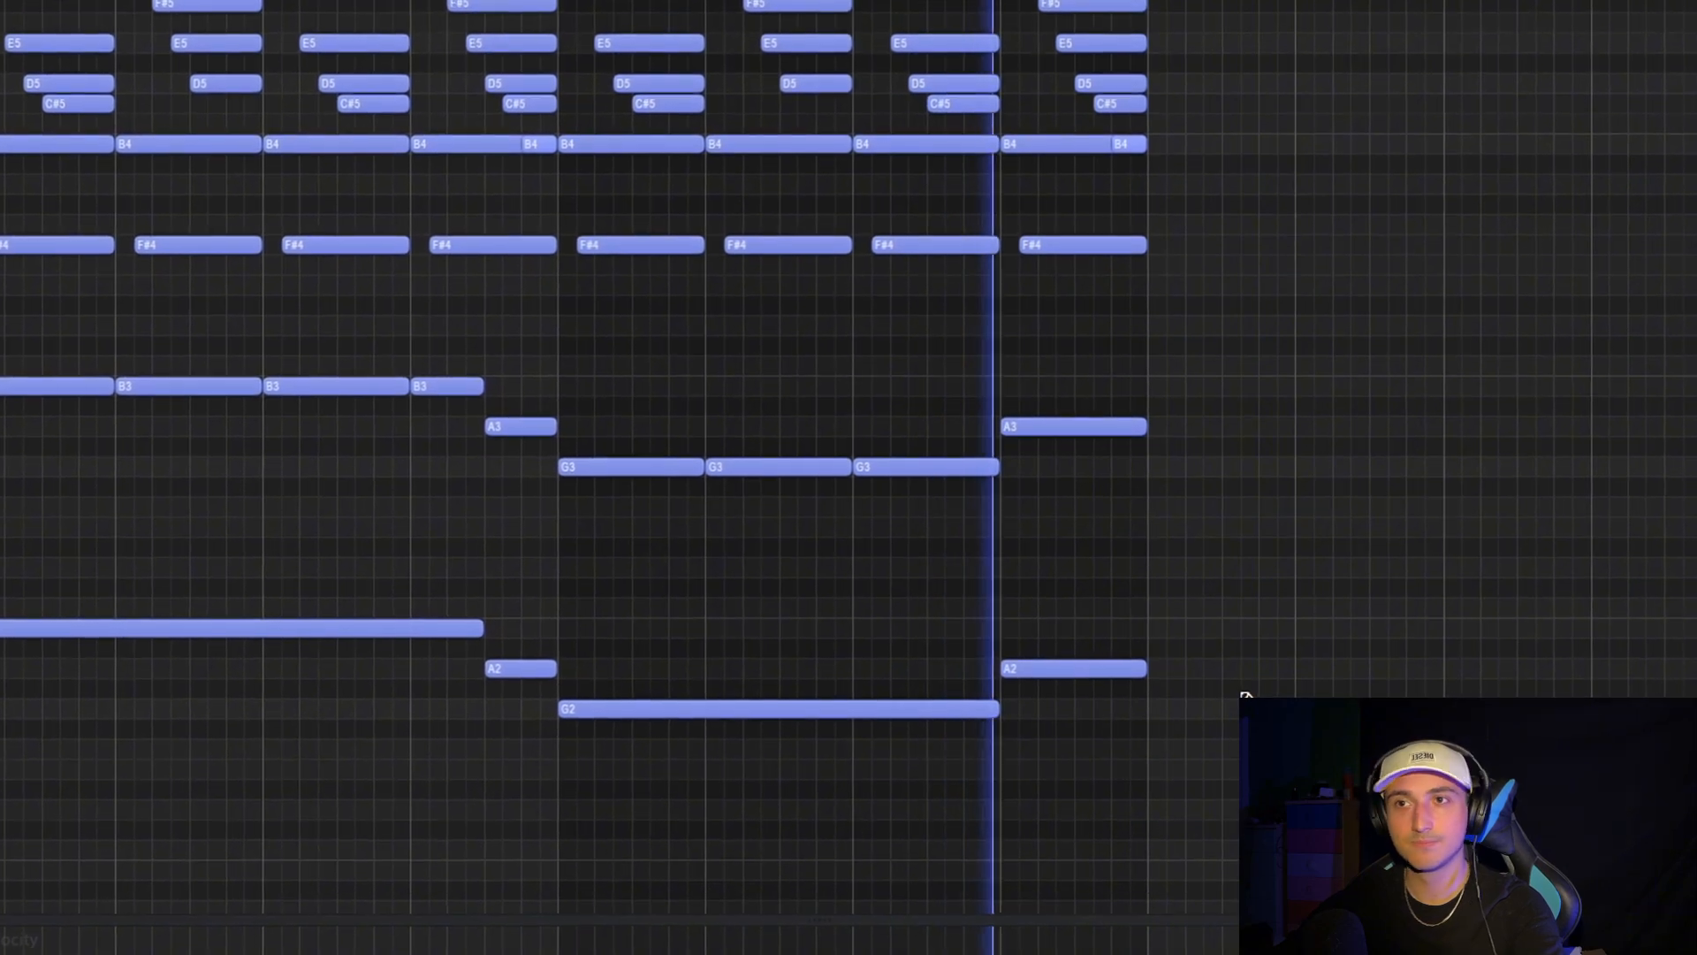
scroll(849, 477, "up", 3)
scroll(849, 477, "down", 2)
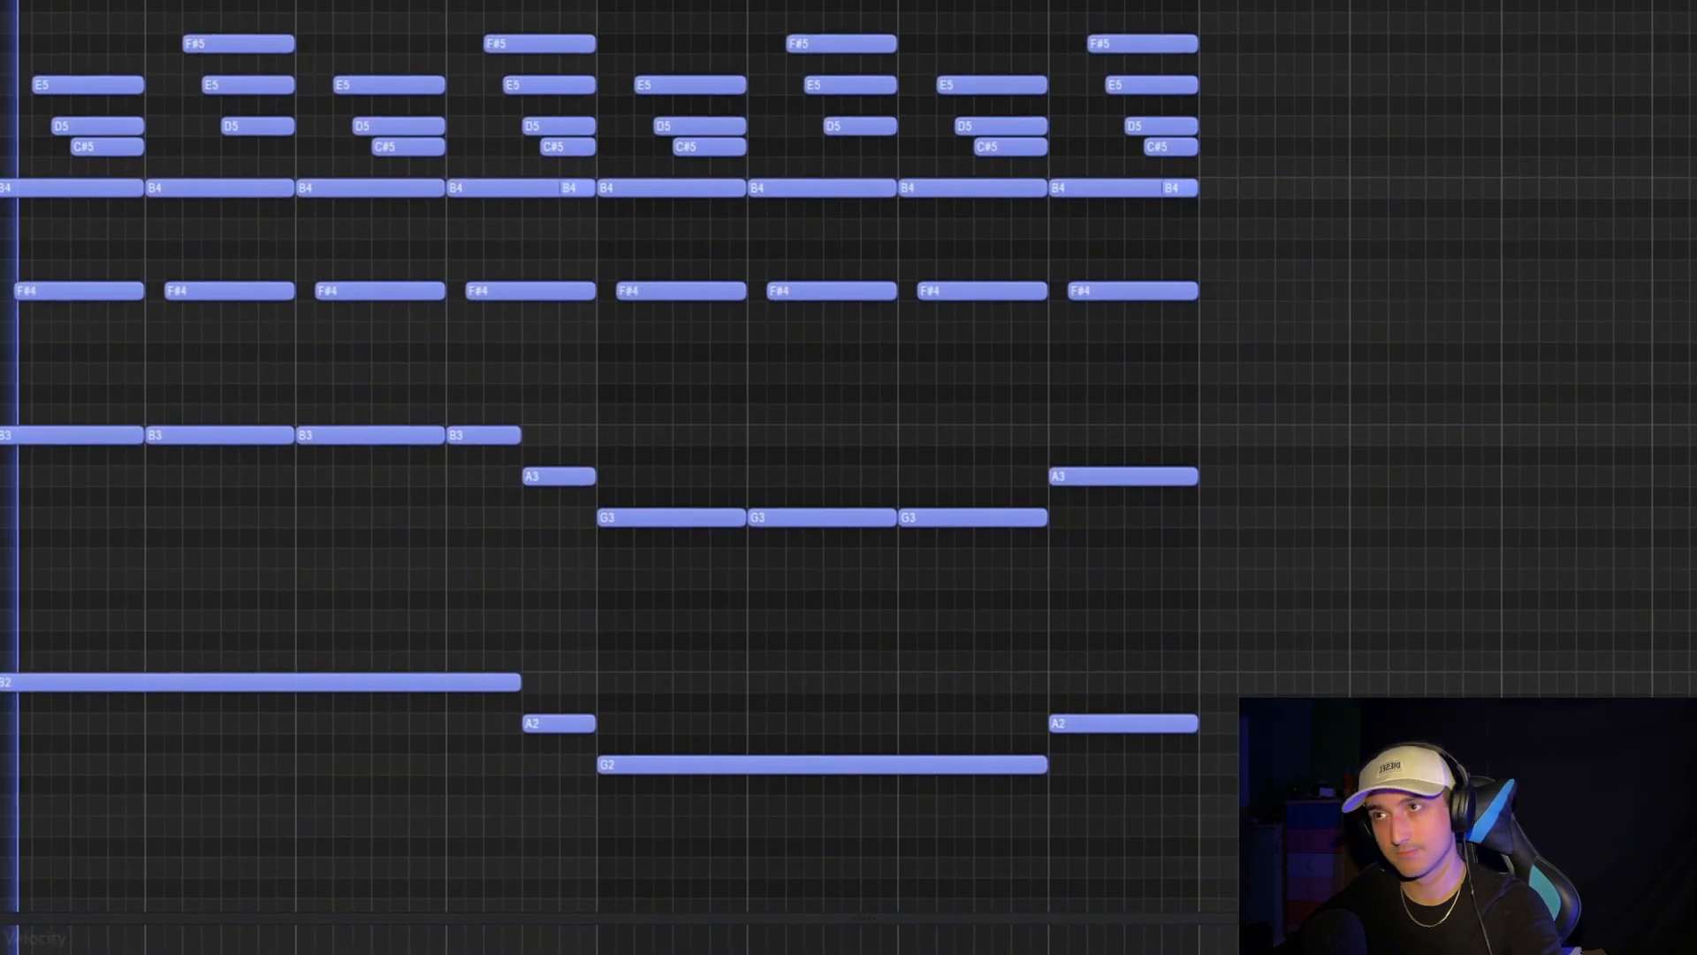
scroll(442, 734, "up", 3)
scroll(394, 486, "down", 2)
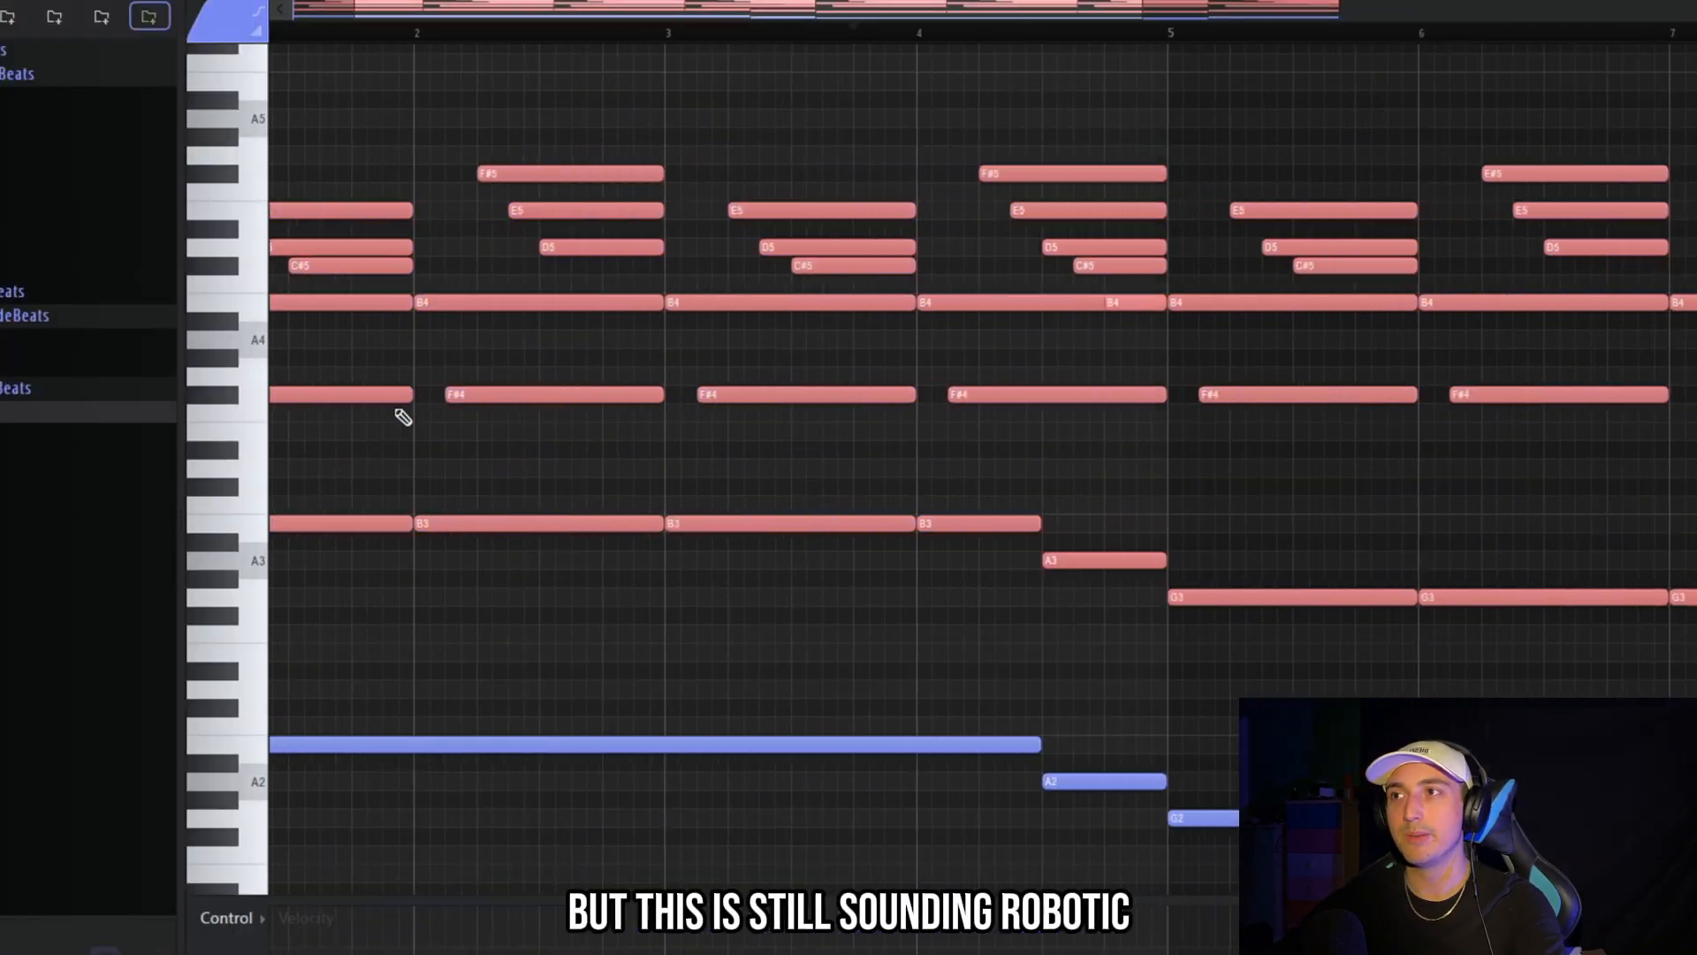
Select the second bar's chord notes and give each a slightly different velocity
left_click_drag(431, 544, 374, 165)
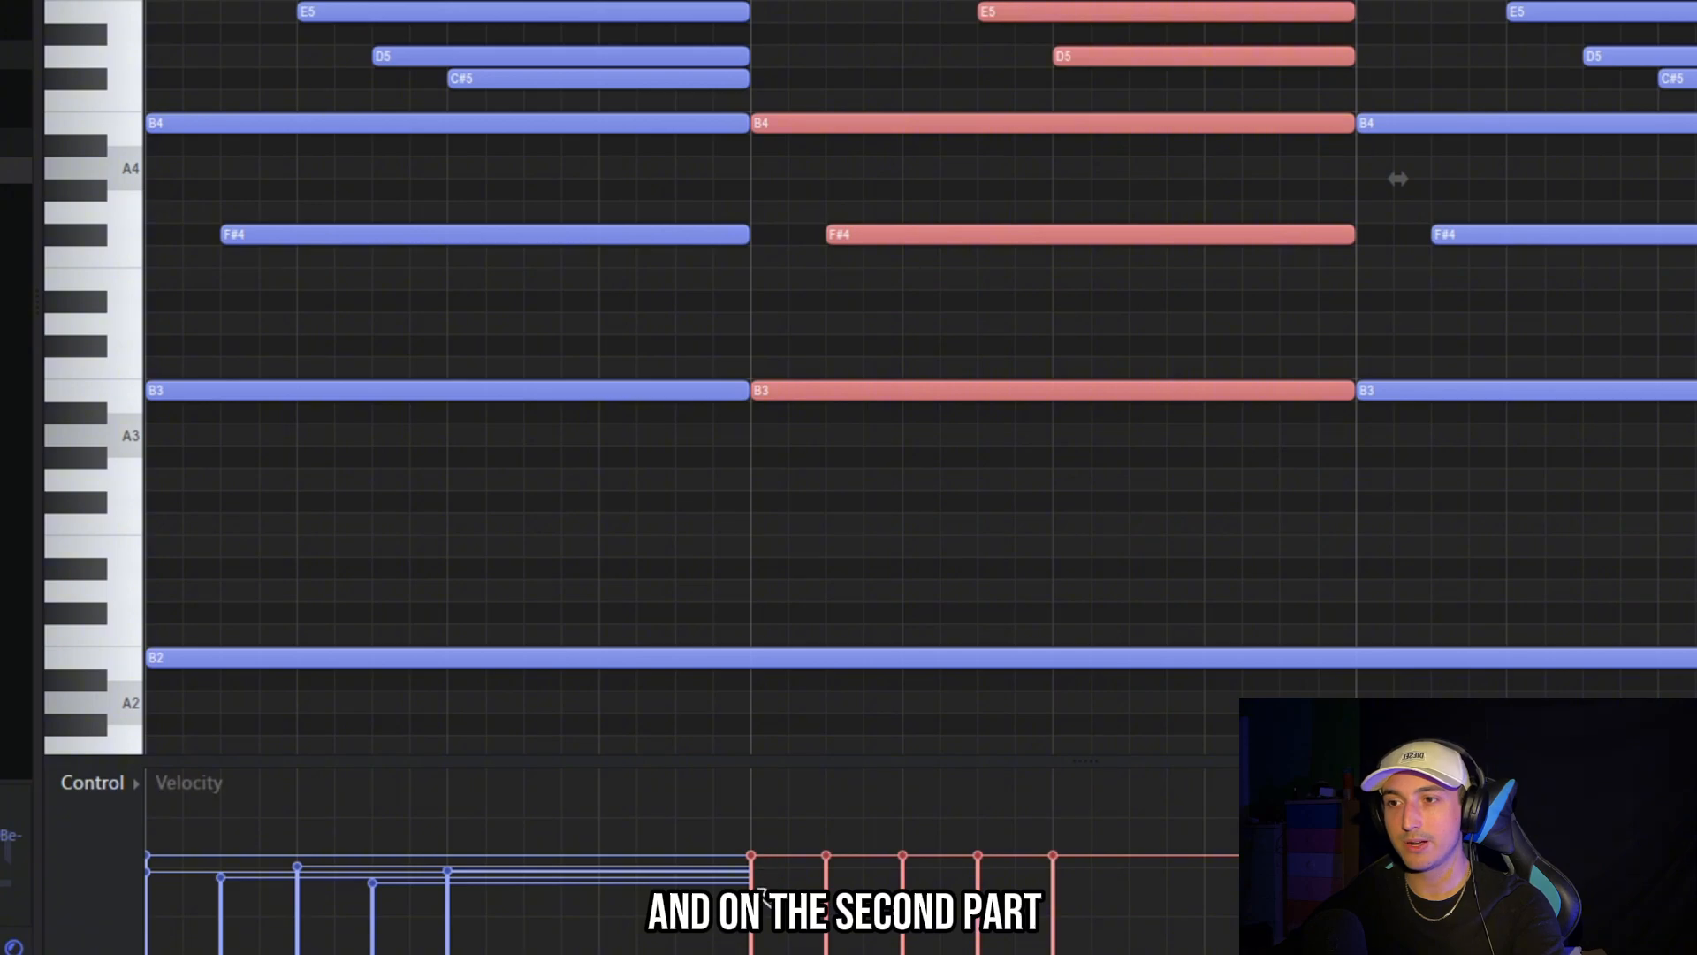
left_click(759, 891)
left_click(834, 866)
left_click(909, 864)
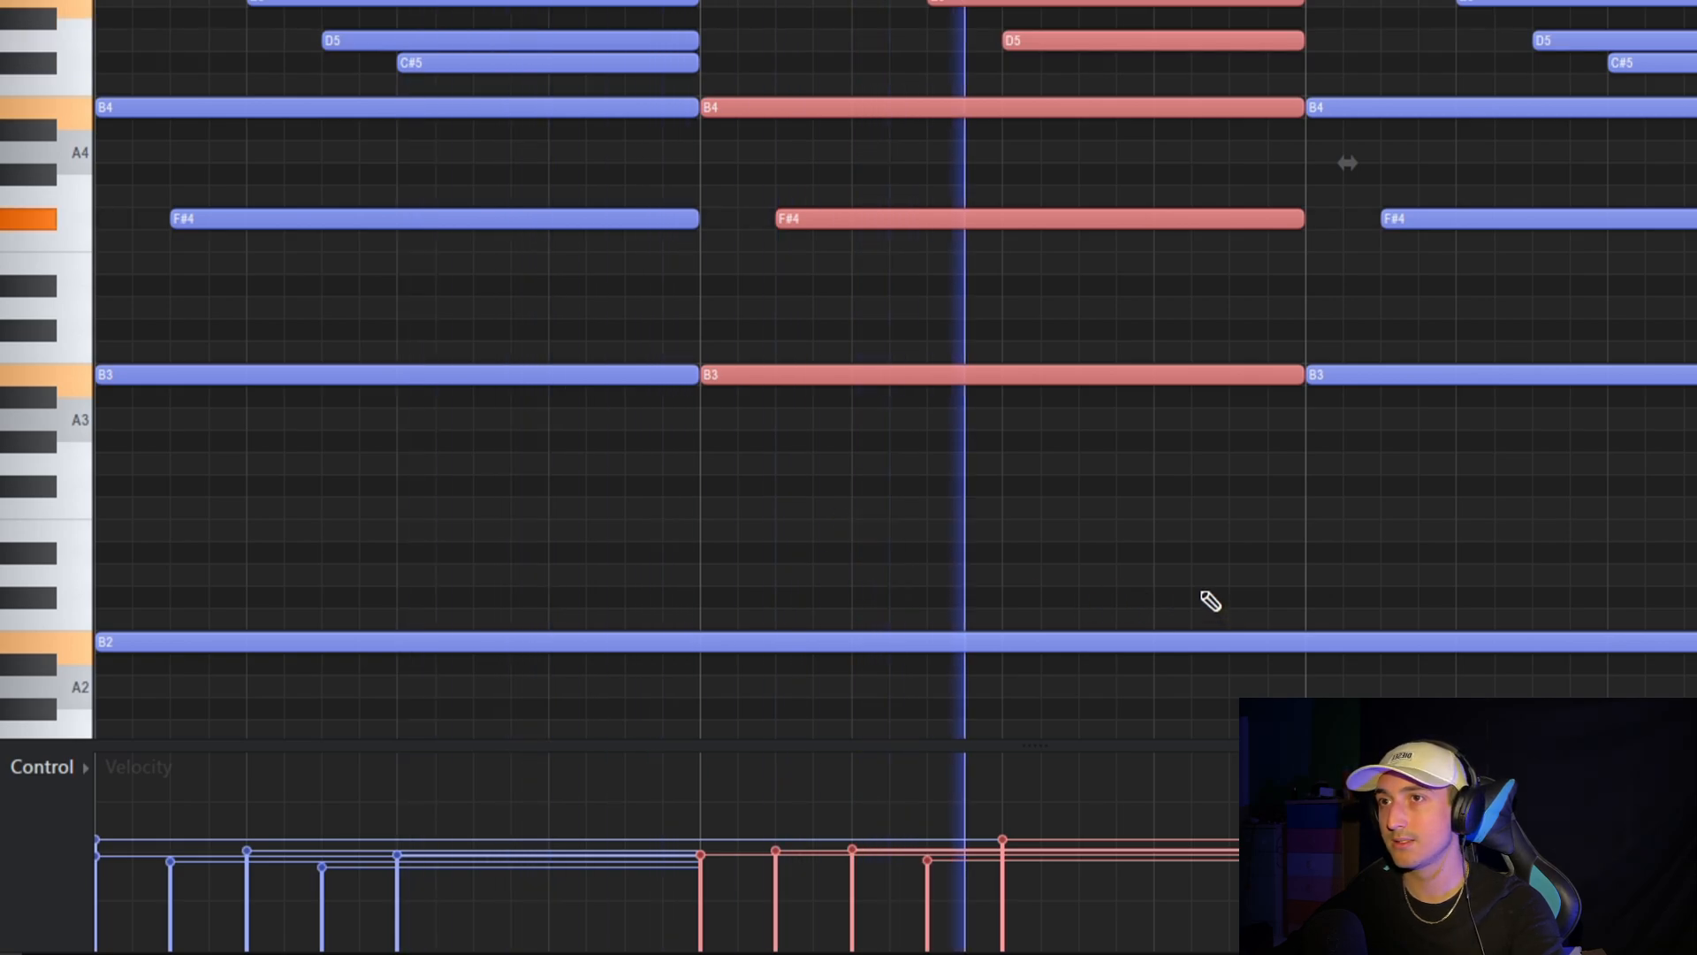
scroll(1225, 609, "down", 4)
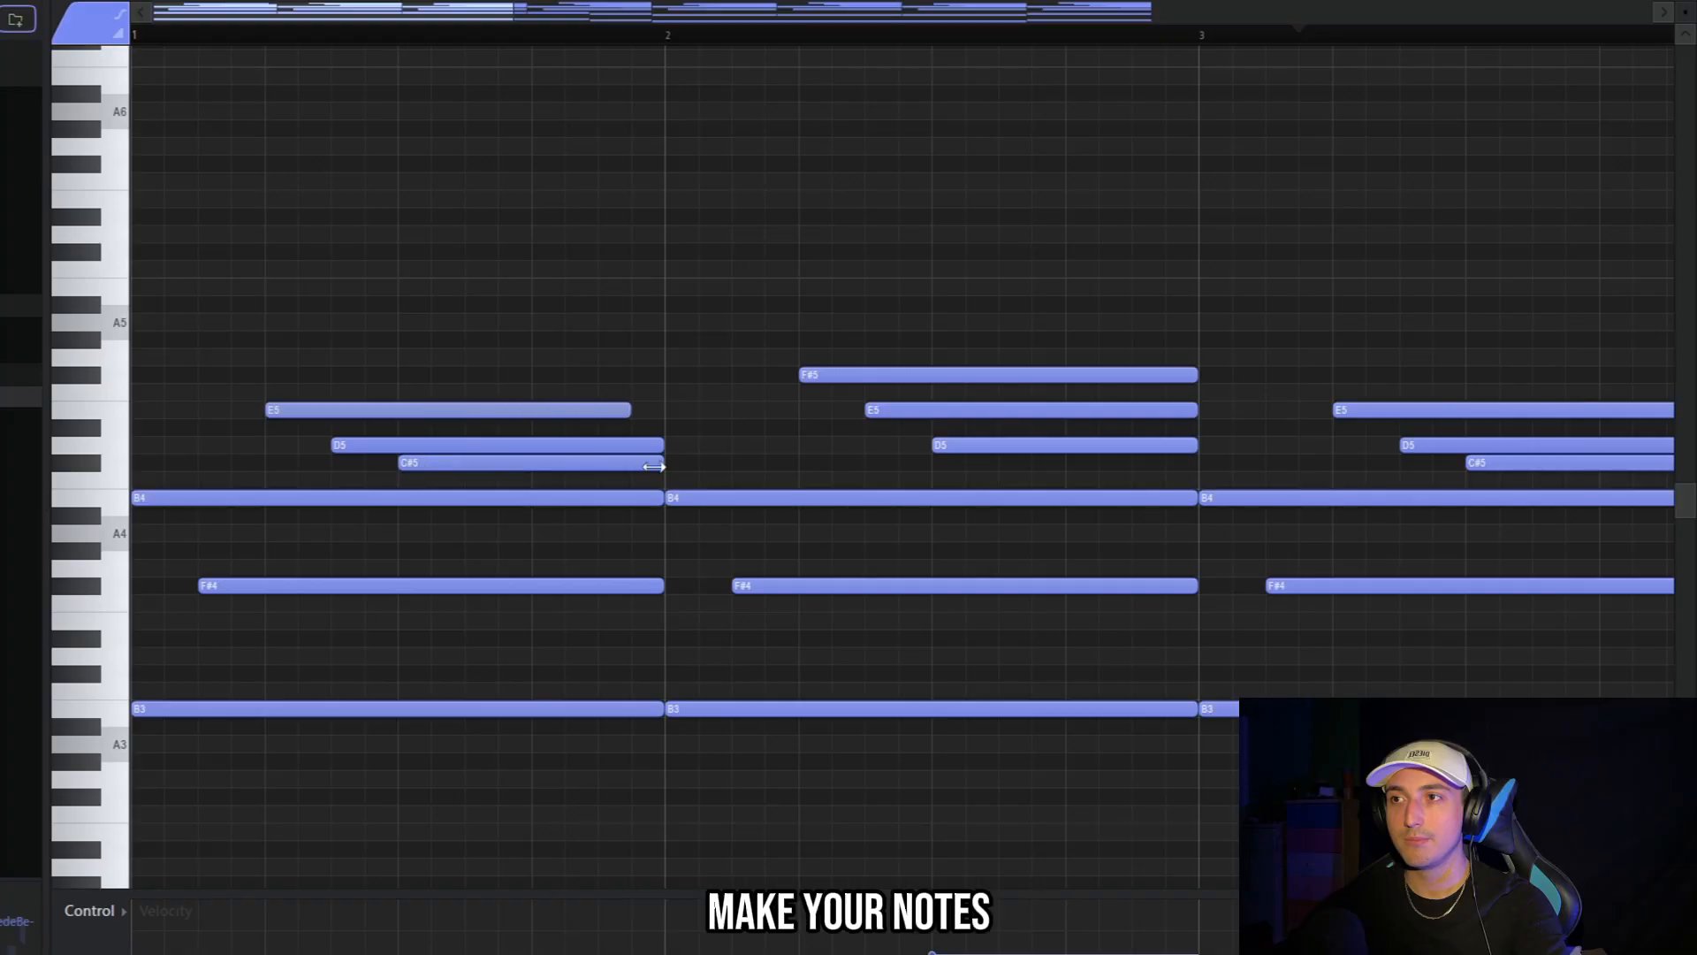
Play the melody and reshape the velocities of its E6 and D6 notes in bar 3 as a gradual rise
scroll(554, 478, "down", 2)
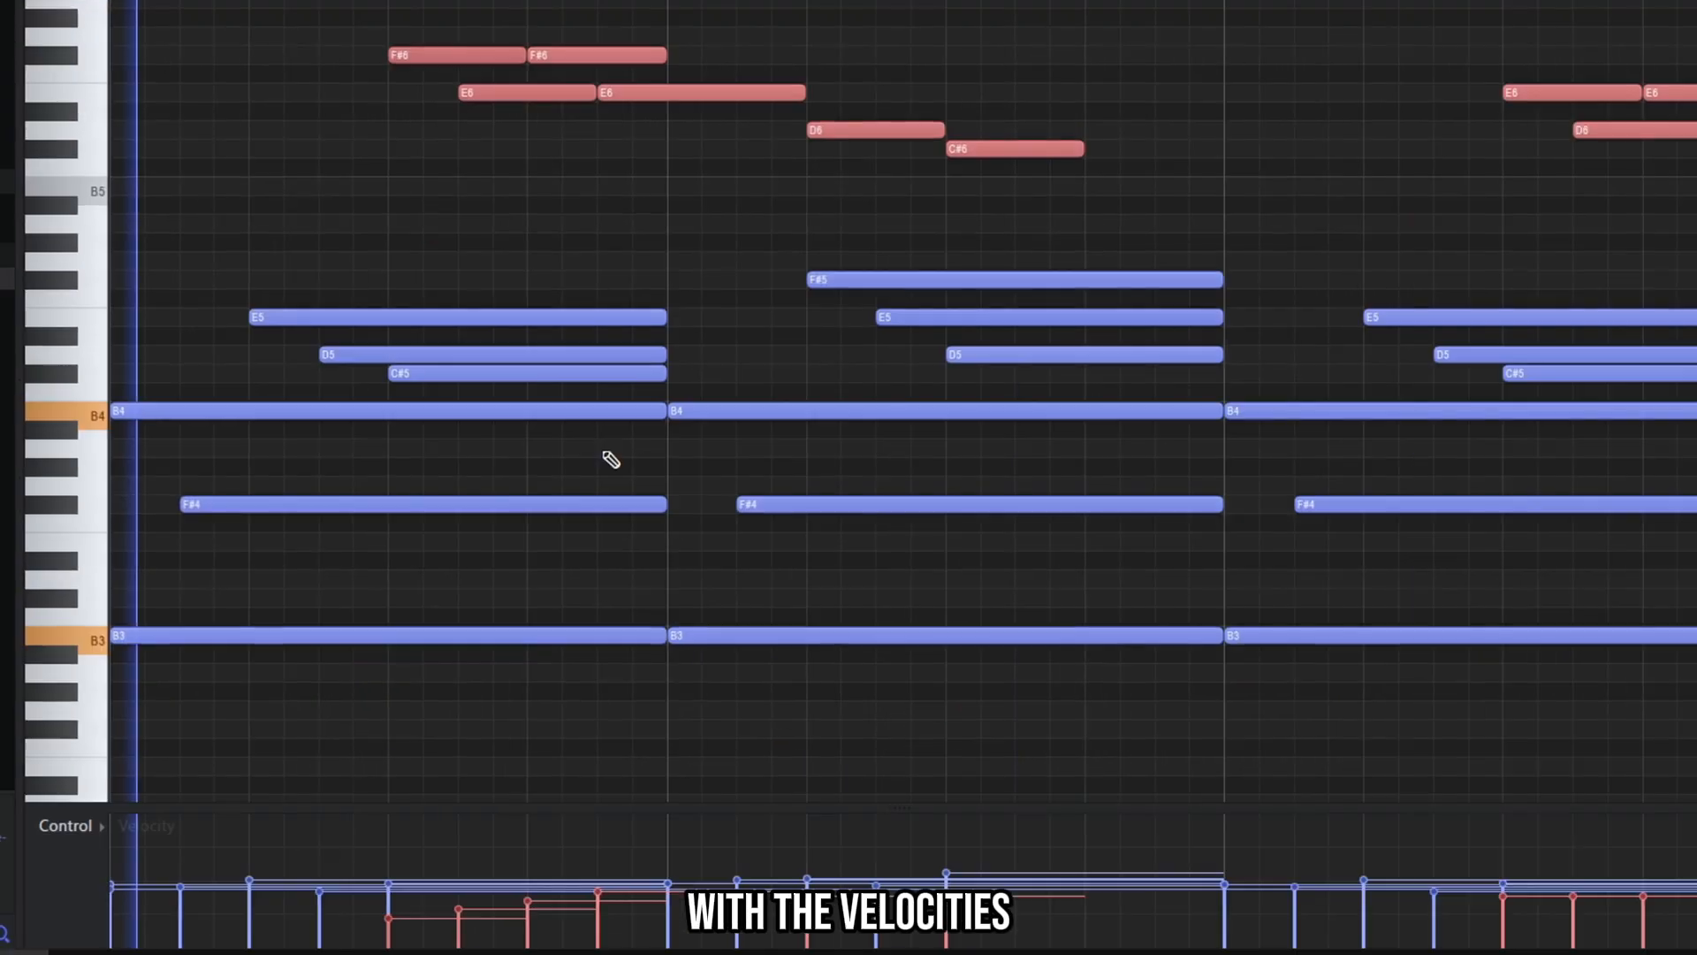
key("space")
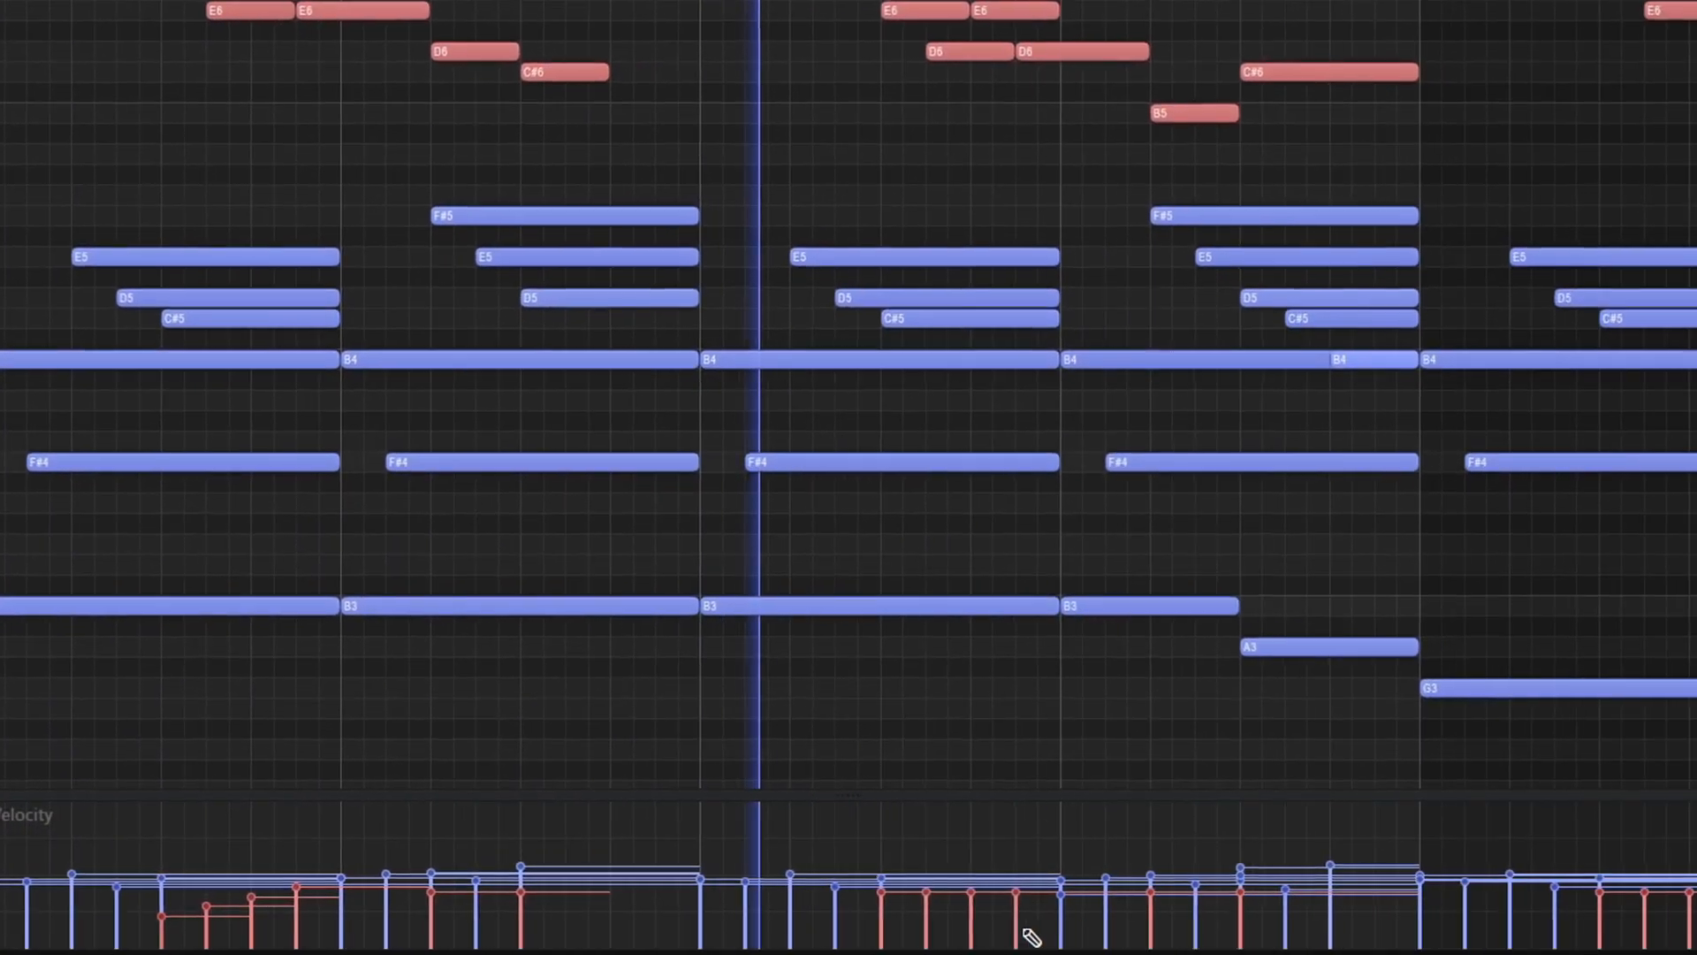
left_click_drag(879, 917, 1021, 896)
scroll(1237, 813, "down", 2)
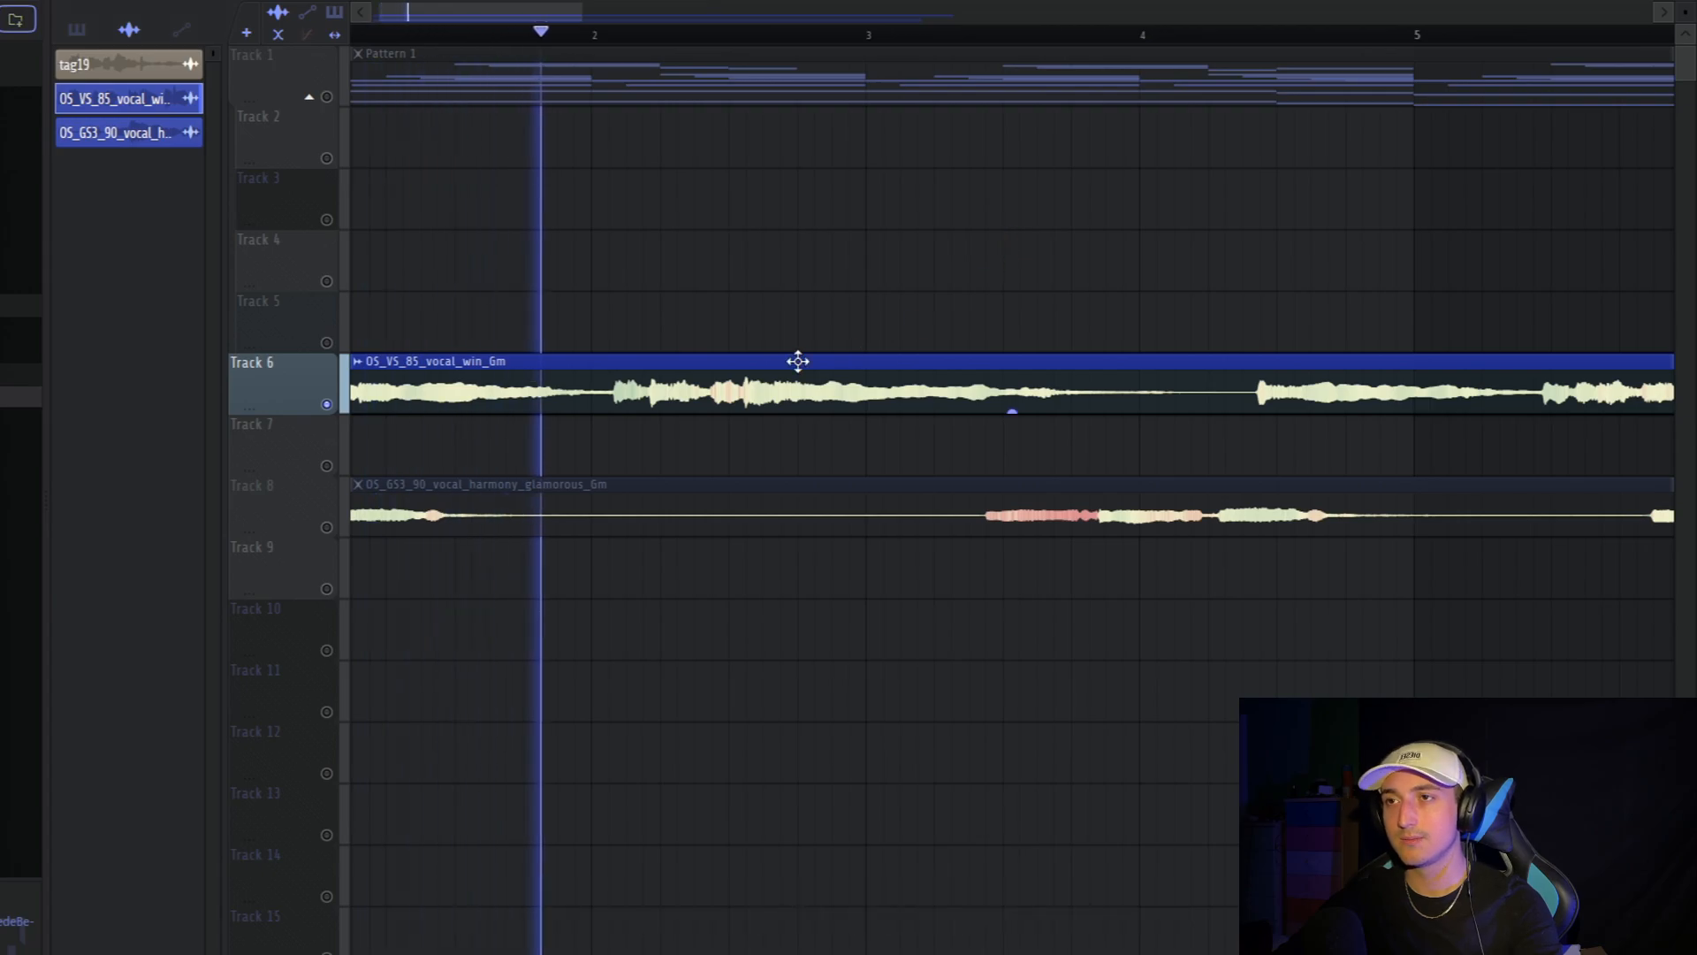
Set the tempo of the OS_VS_85_vocal_win_Gm sample to a typed-in 85 BPM
double_click(856, 364)
key("Escape")
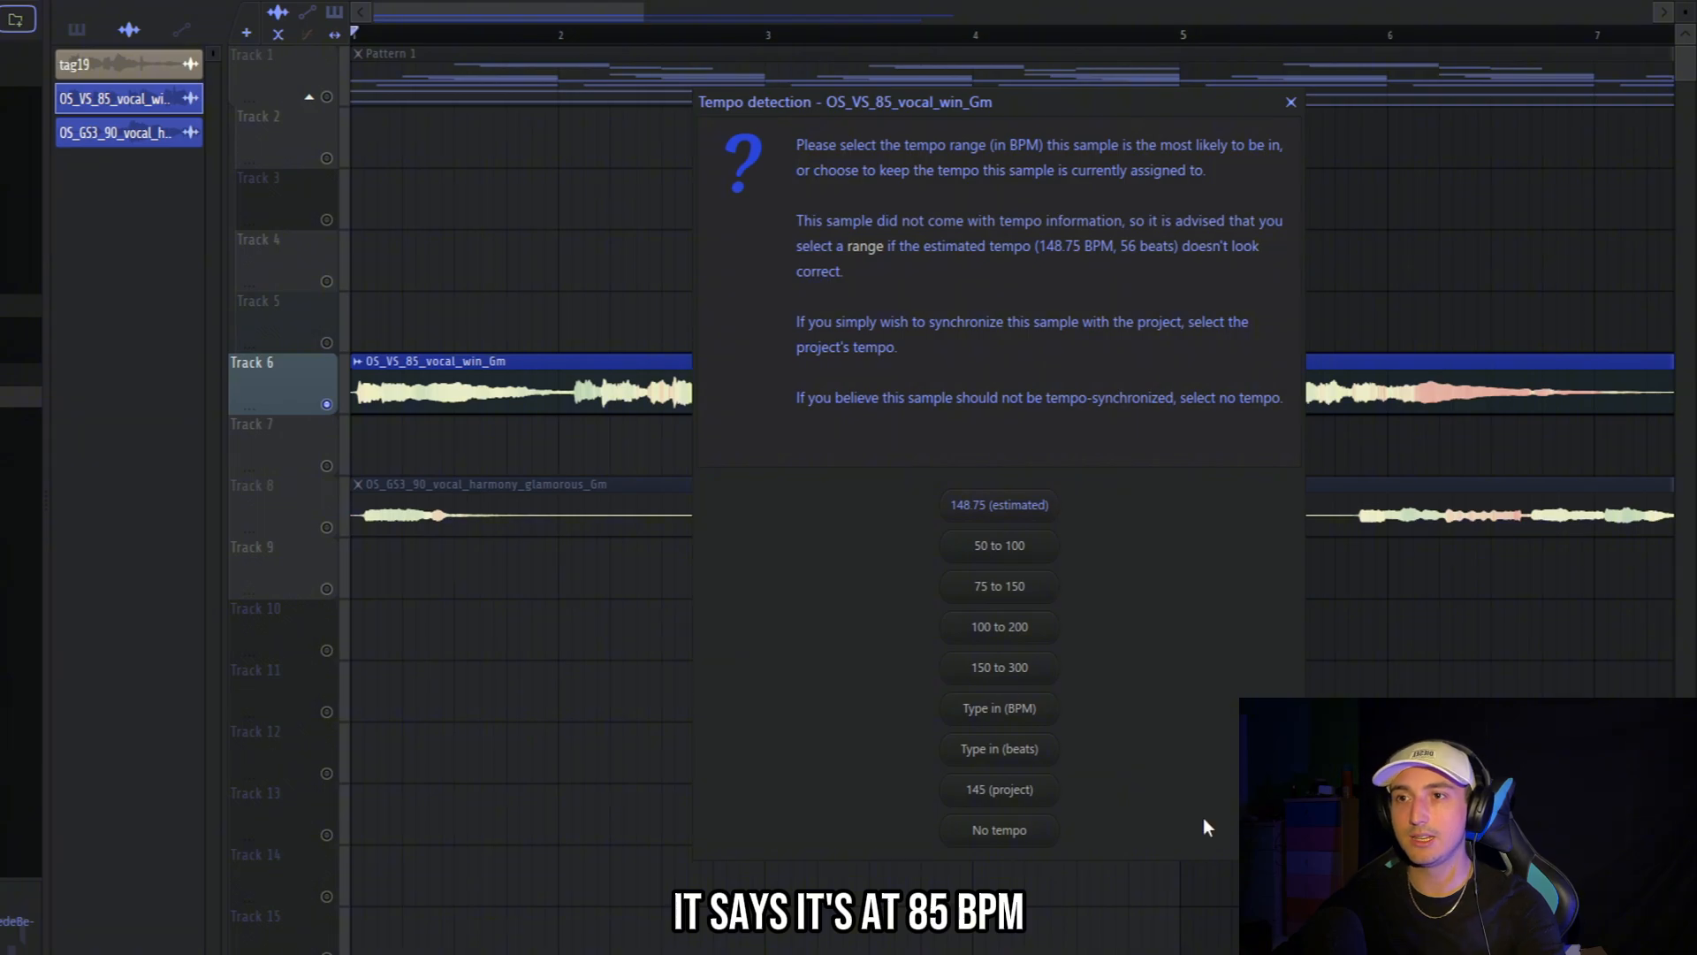
left_click(979, 712)
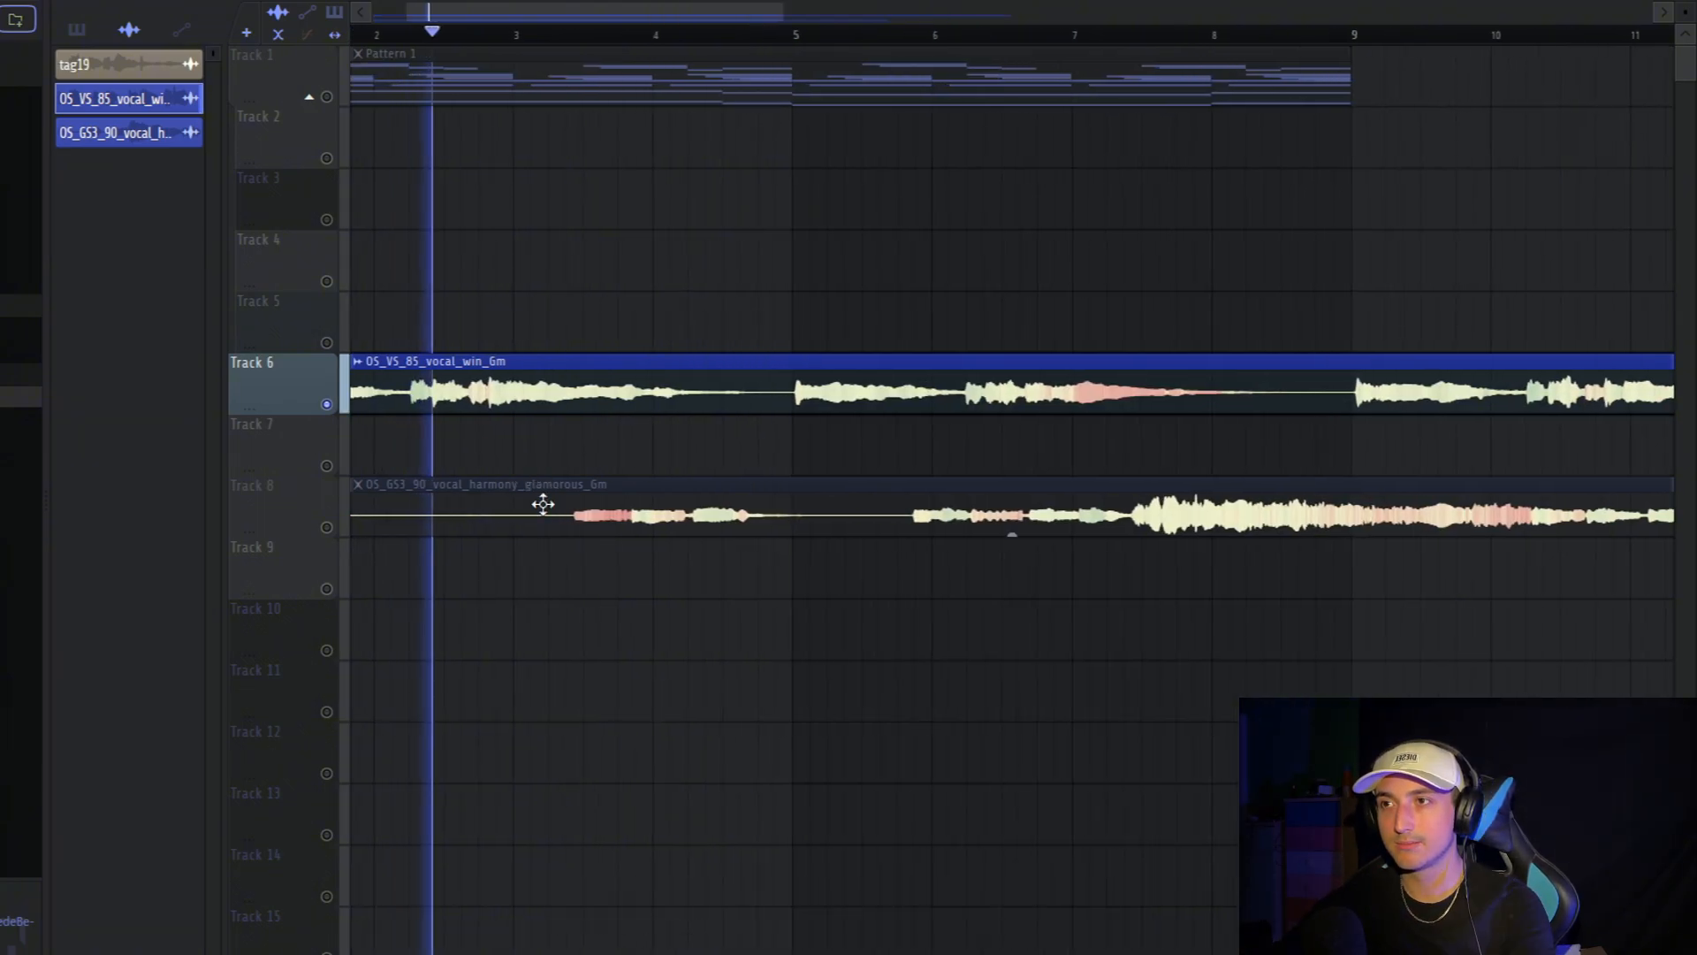
Switch listening from the Track 6 vocal to the glamorous vocal harmony on Track 8 and audition it from bar 9
scroll(707, 502, "up", 2)
scroll(928, 507, "down", 2)
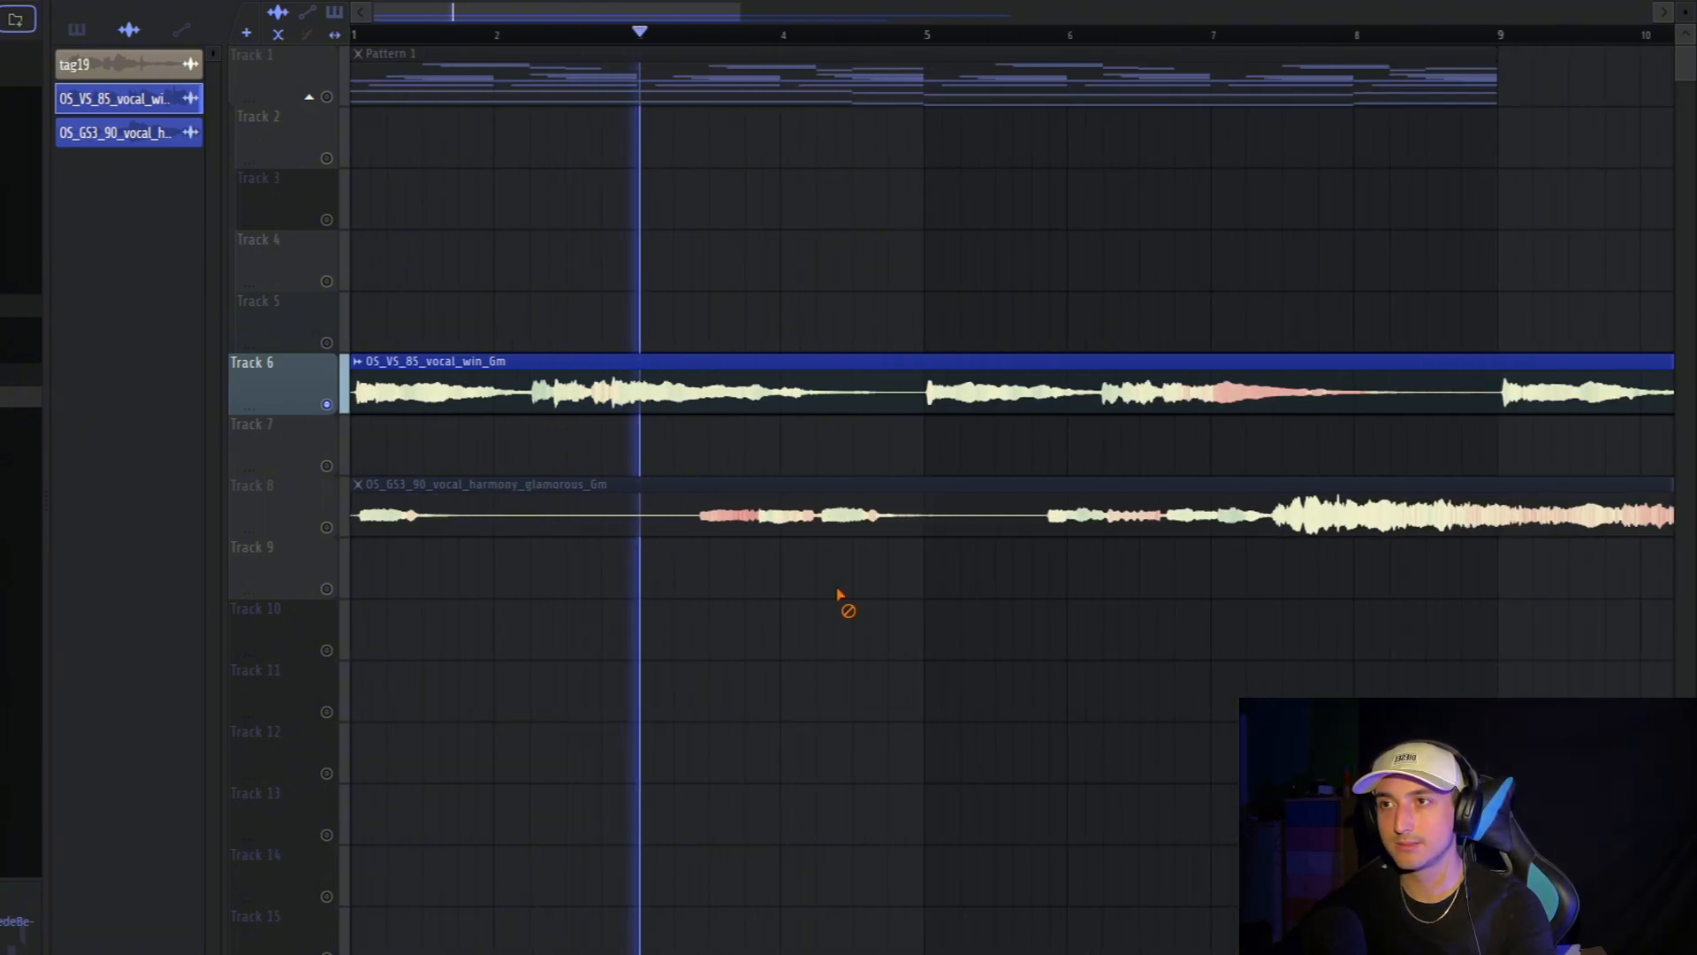
scroll(353, 542, "down", 2)
left_click(339, 535)
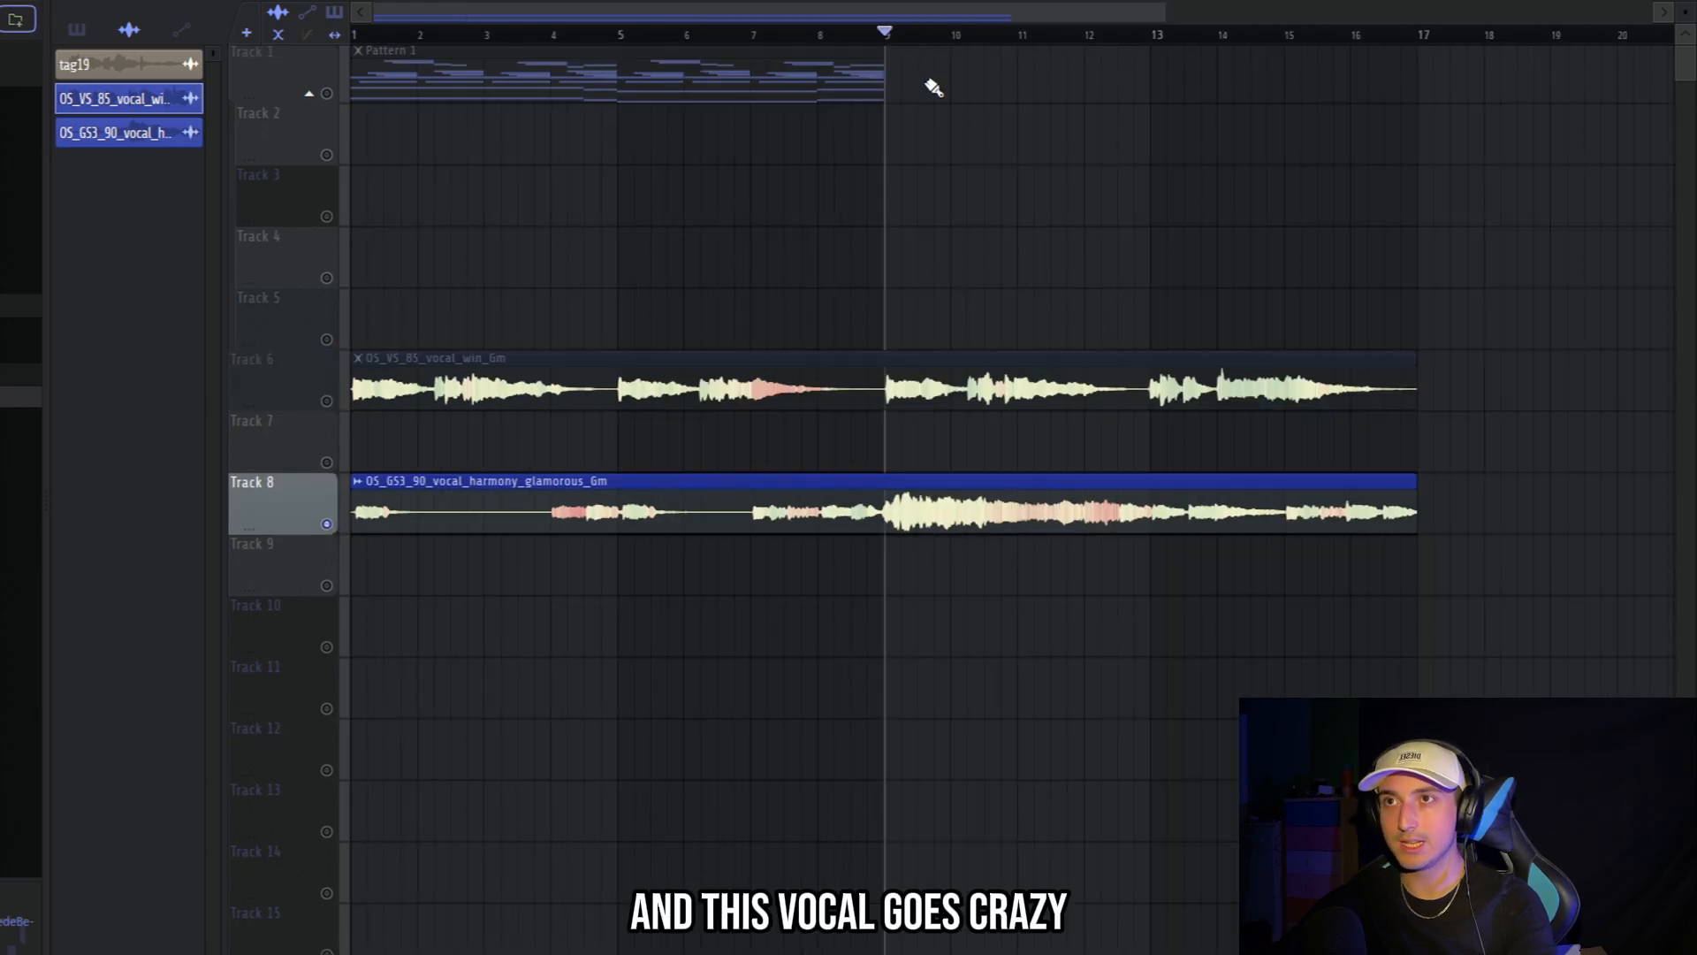
scroll(1013, 354, "up", 2)
double_click(944, 527)
key("space")
left_click(735, 147)
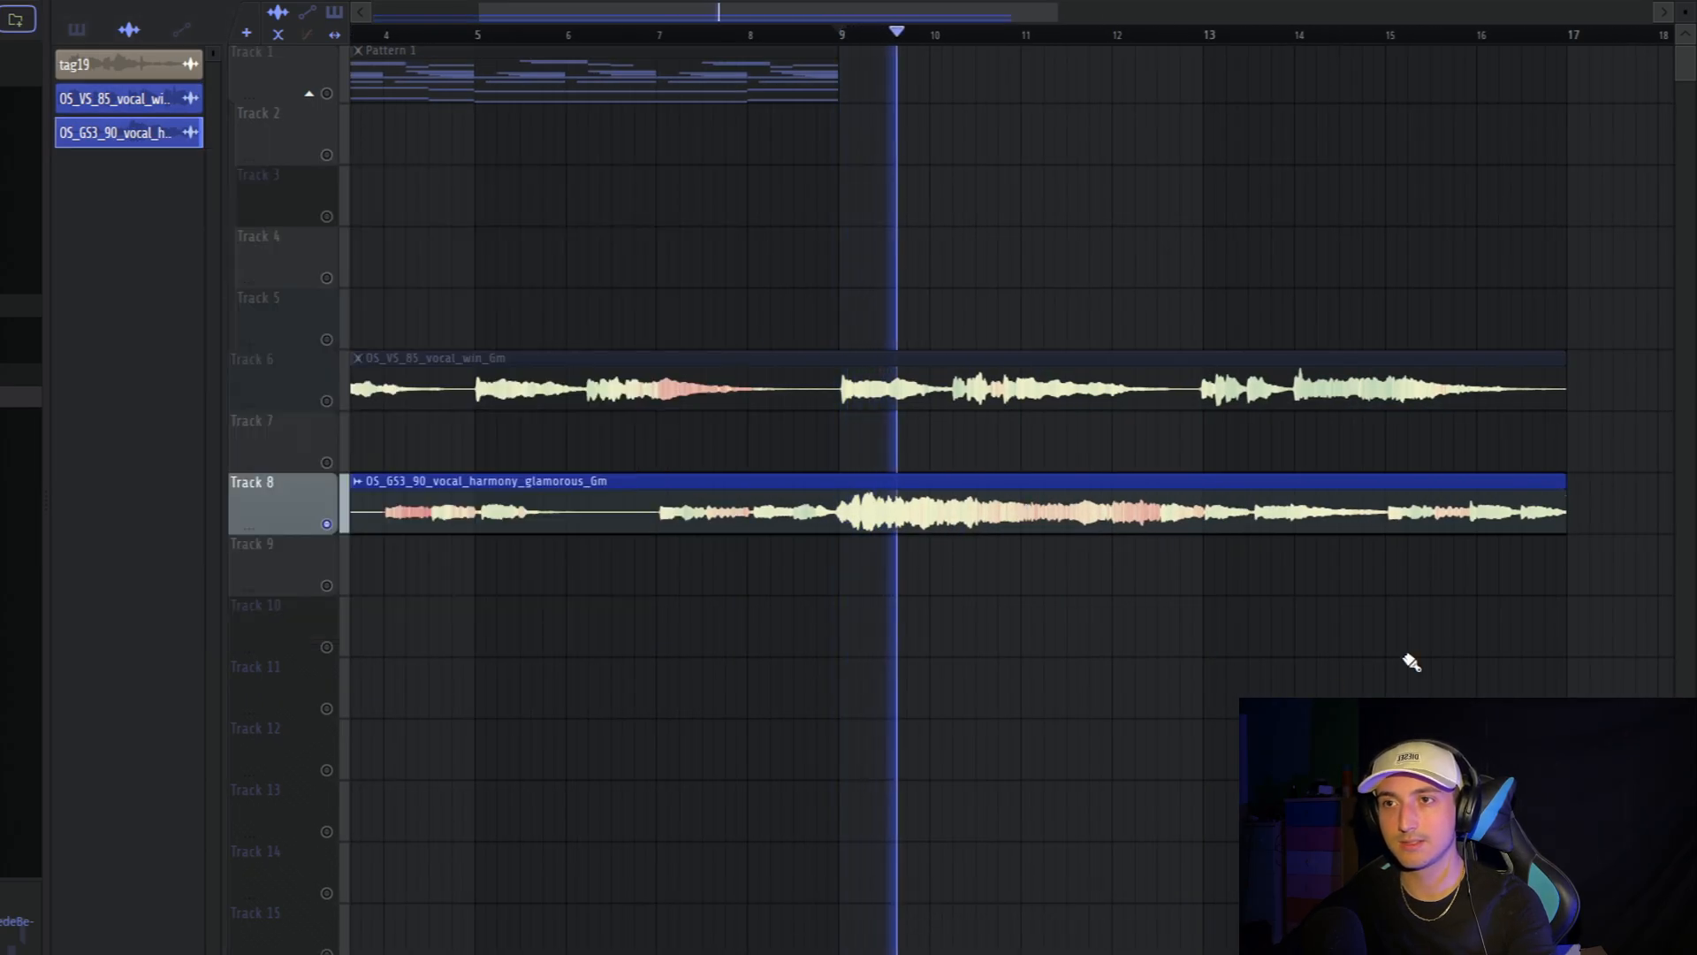
scroll(1380, 636, "down", 2)
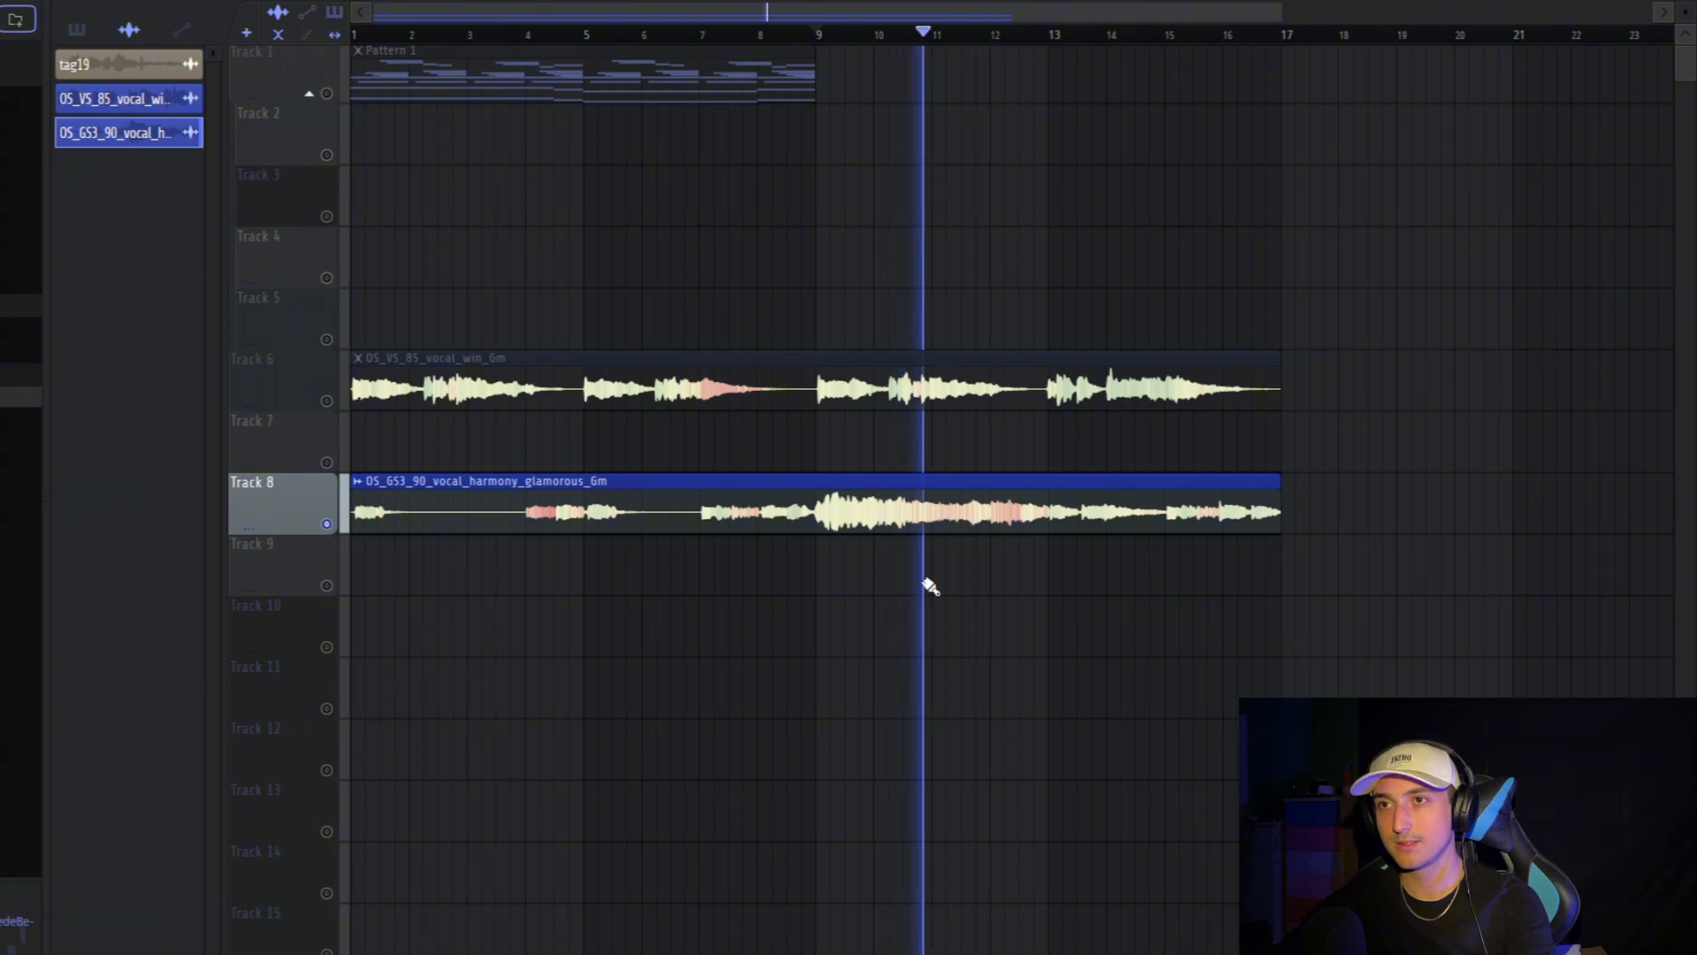
key("space")
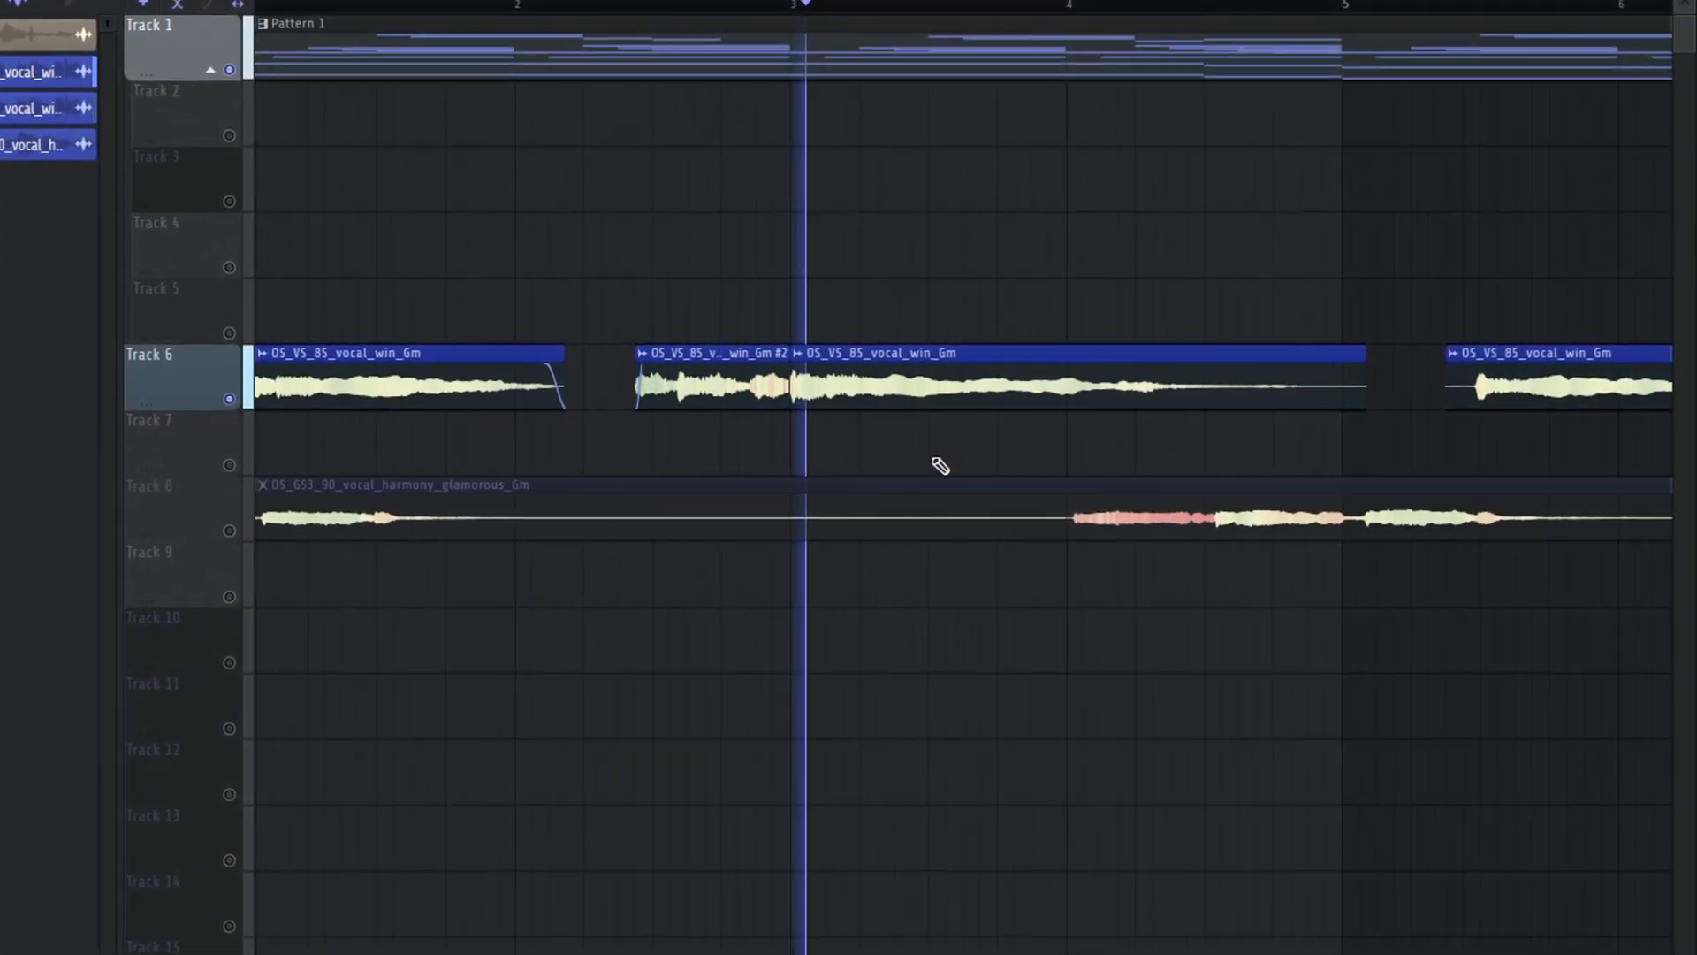
Play the arrangement and examine how the chopped vocal clips and the vocal harmony line up with Pattern 1
scroll(933, 473, "up", 4)
scroll(973, 474, "down", 6)
scroll(901, 424, "up", 3)
scroll(893, 393, "down", 3)
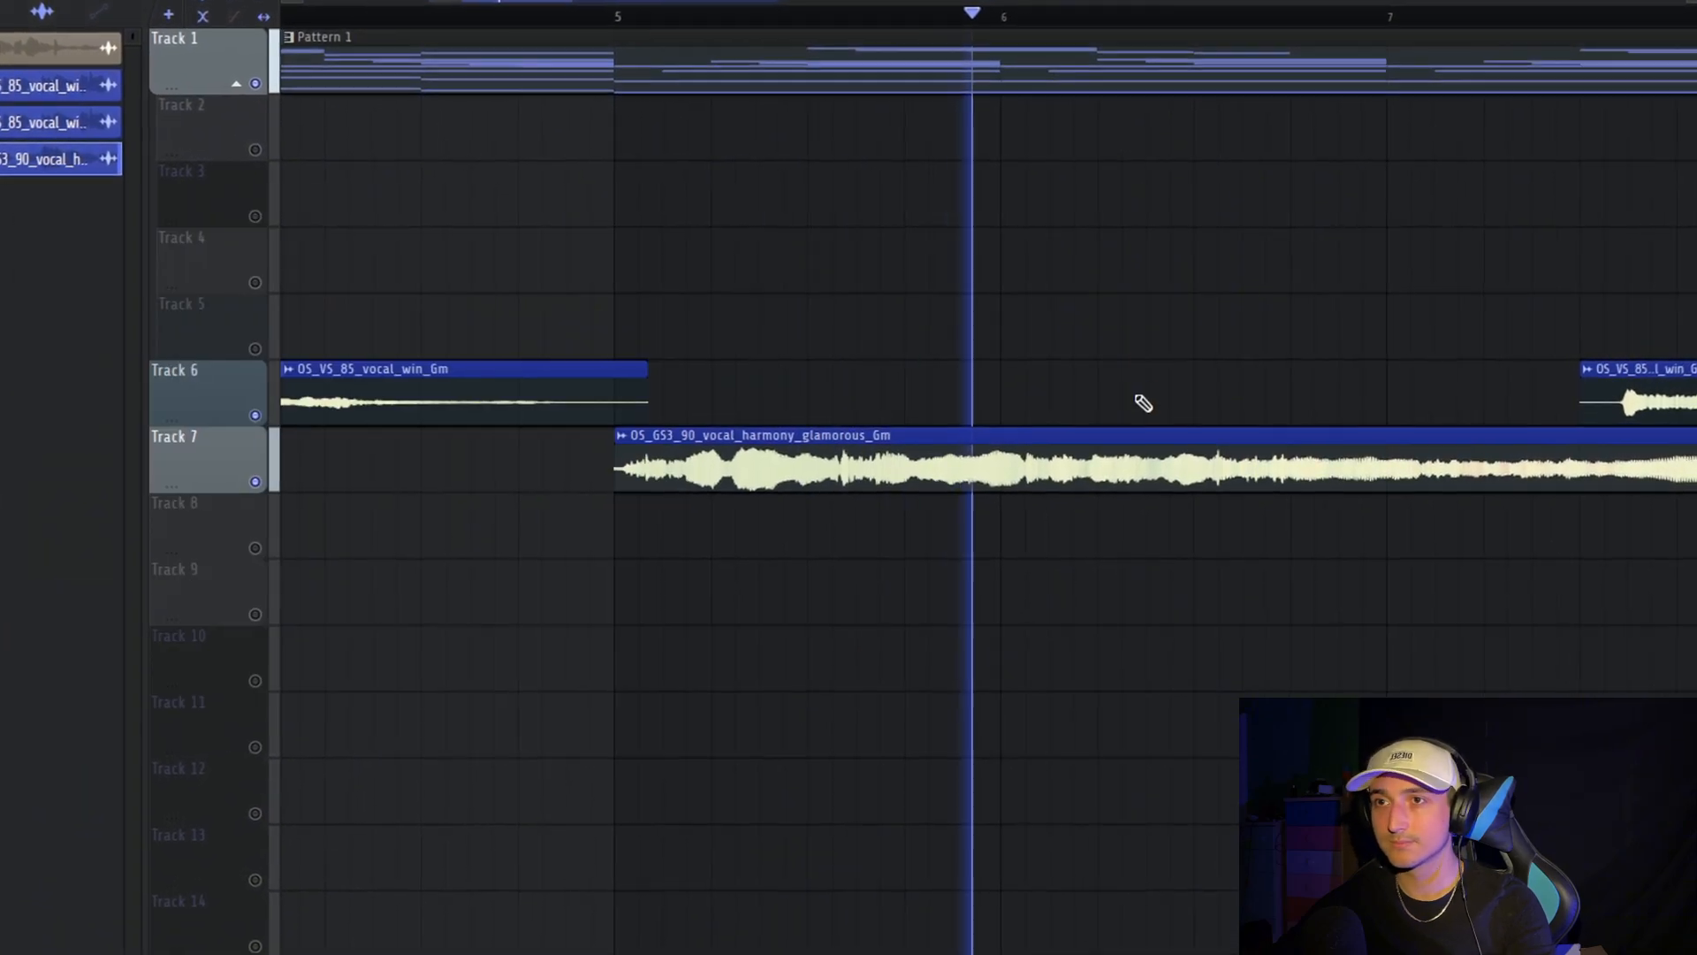
scroll(1118, 515, "down", 3)
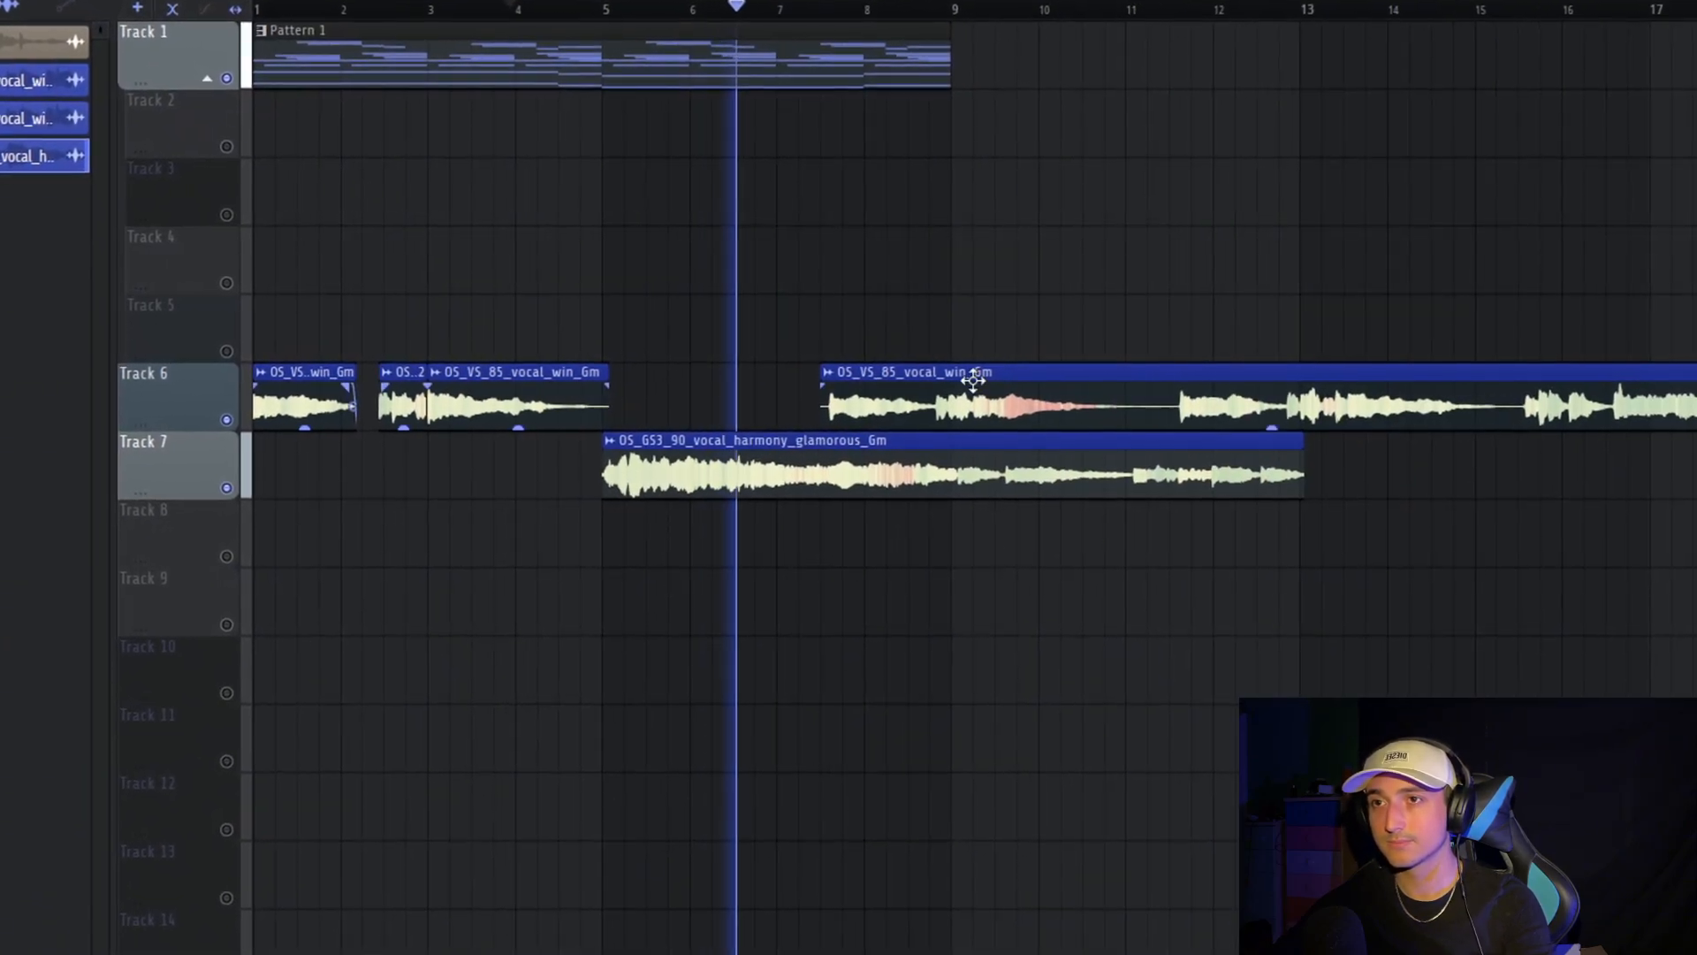
scroll(920, 380, "up", 2)
scroll(897, 375, "down", 3)
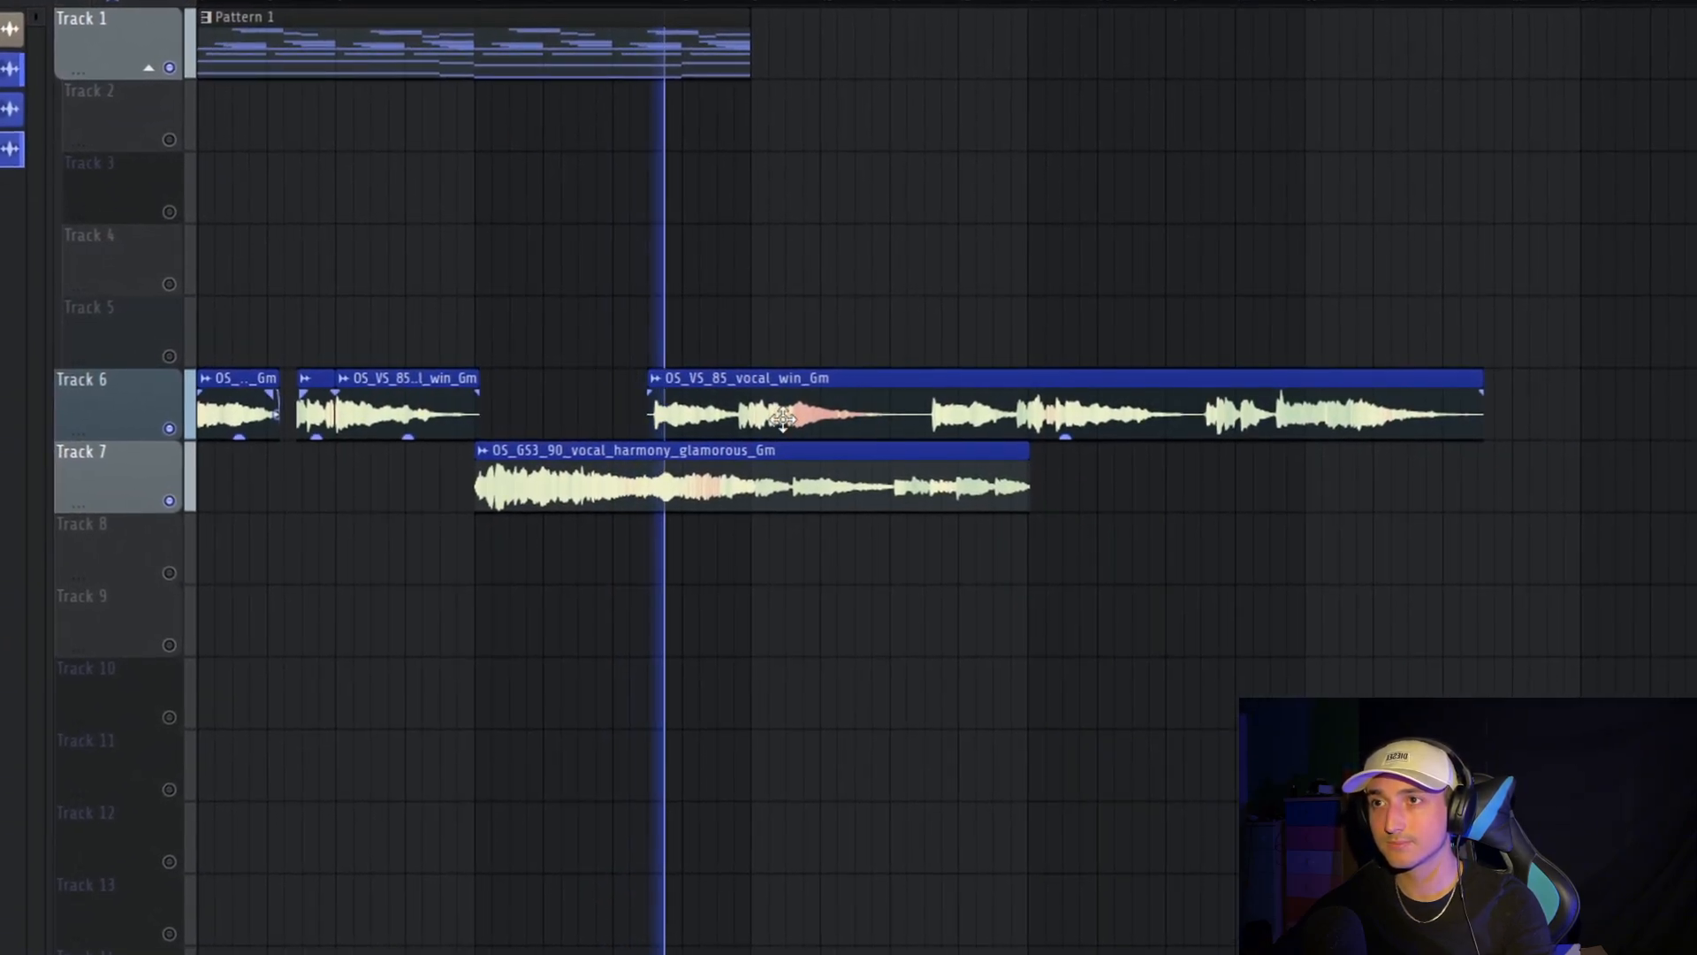
scroll(783, 419, "up", 3)
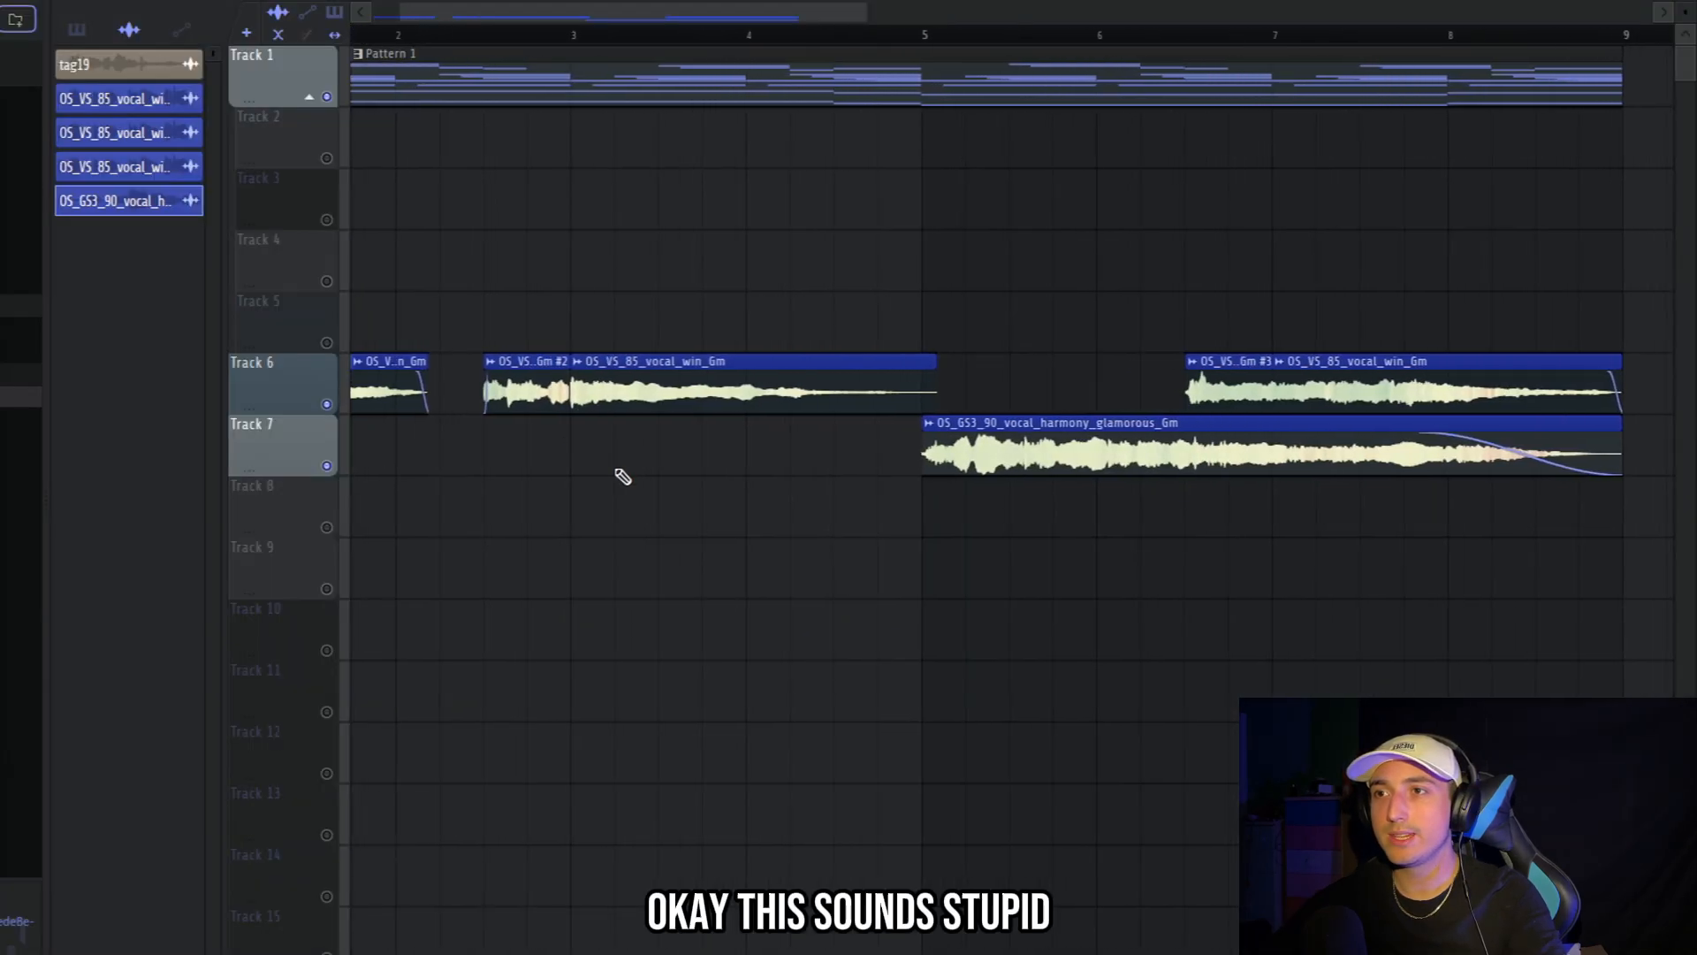
scroll(621, 478, "down", 2)
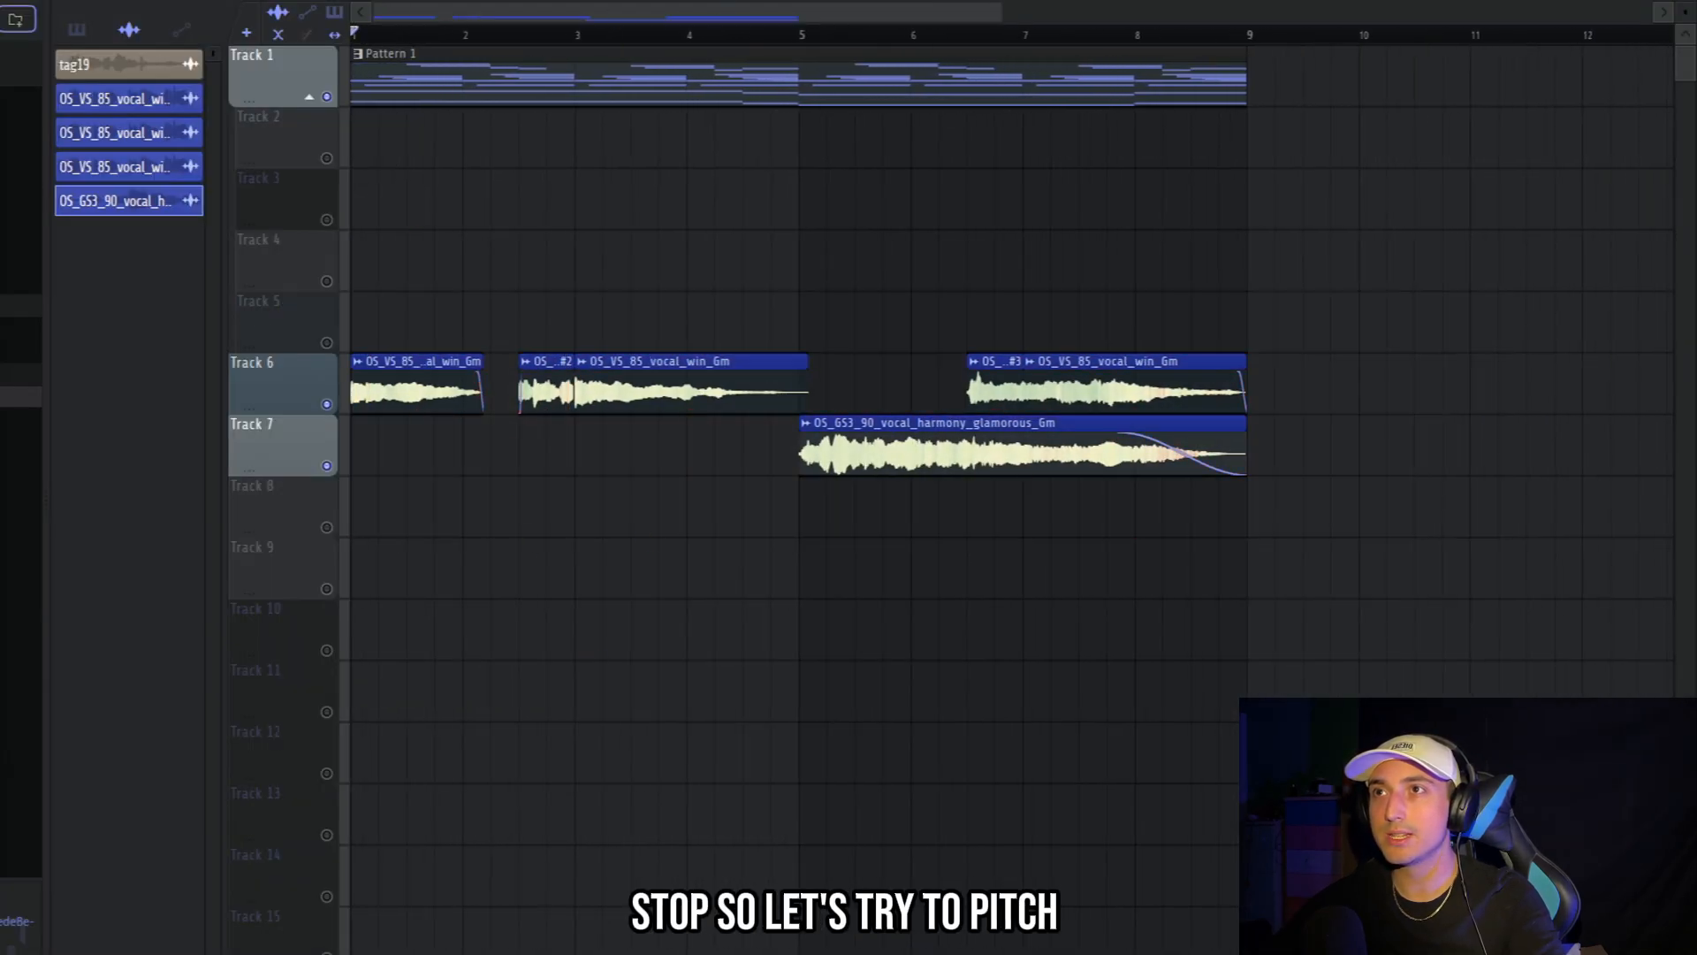
Play the vocal chops with the harmony through bar 7 and browse the guitar phrases in the Nebula Celestial Phrases Kit
key("F6")
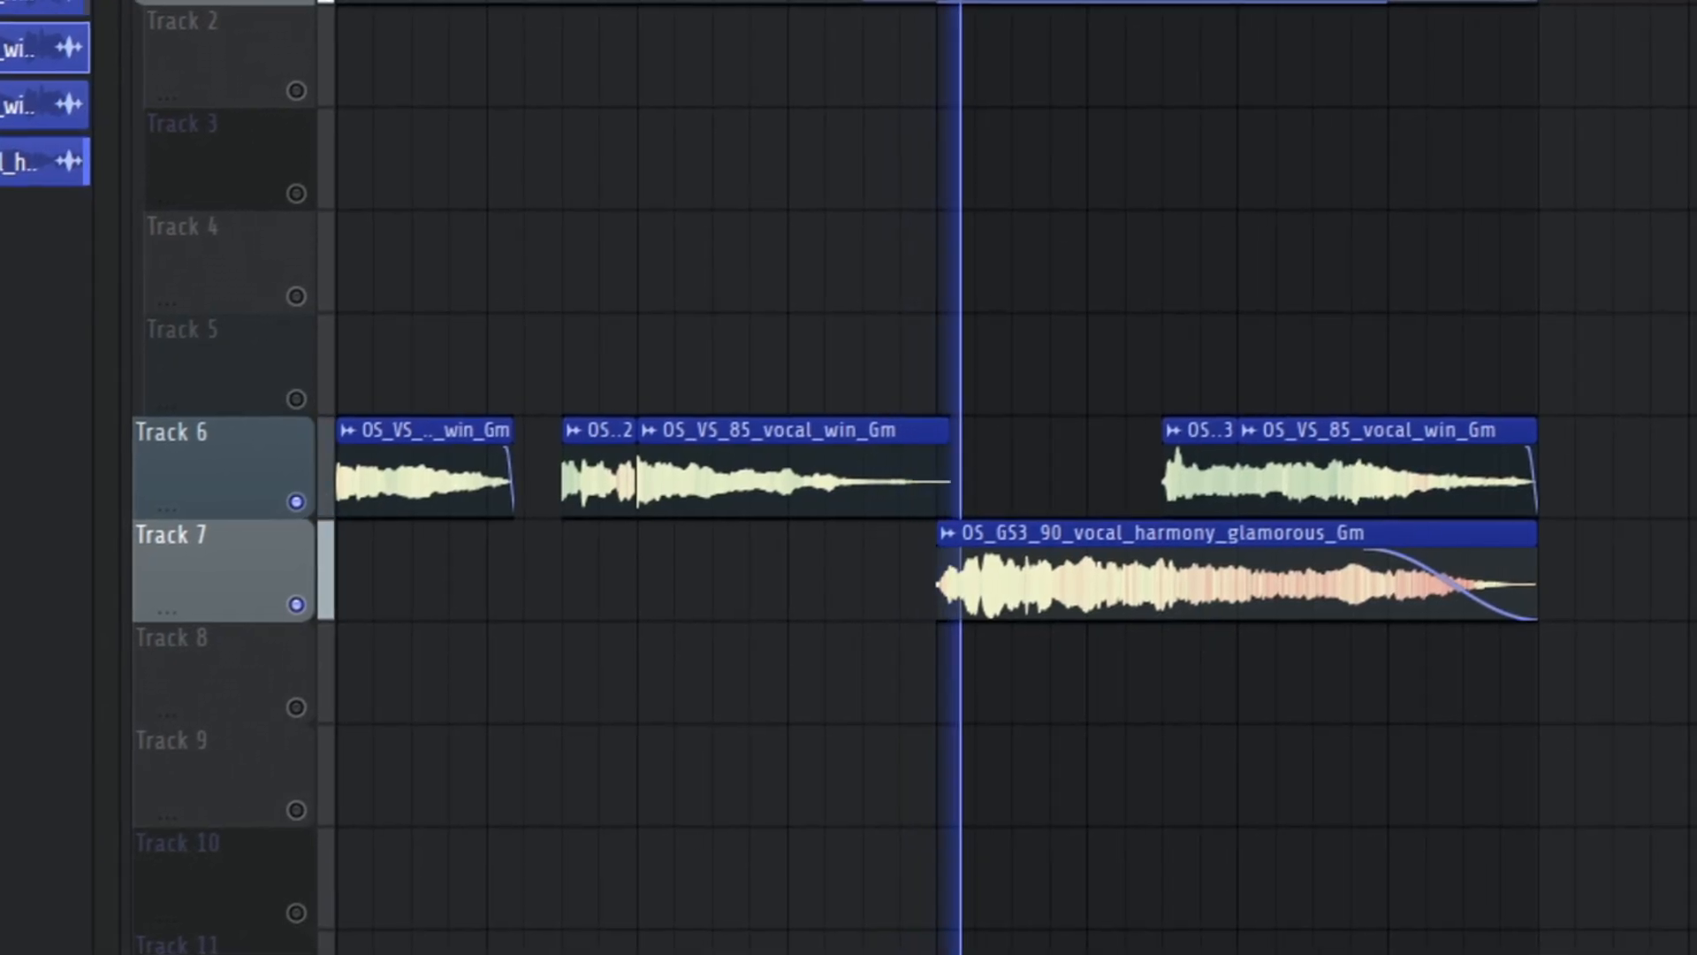
scroll(1665, 594, "up", 1)
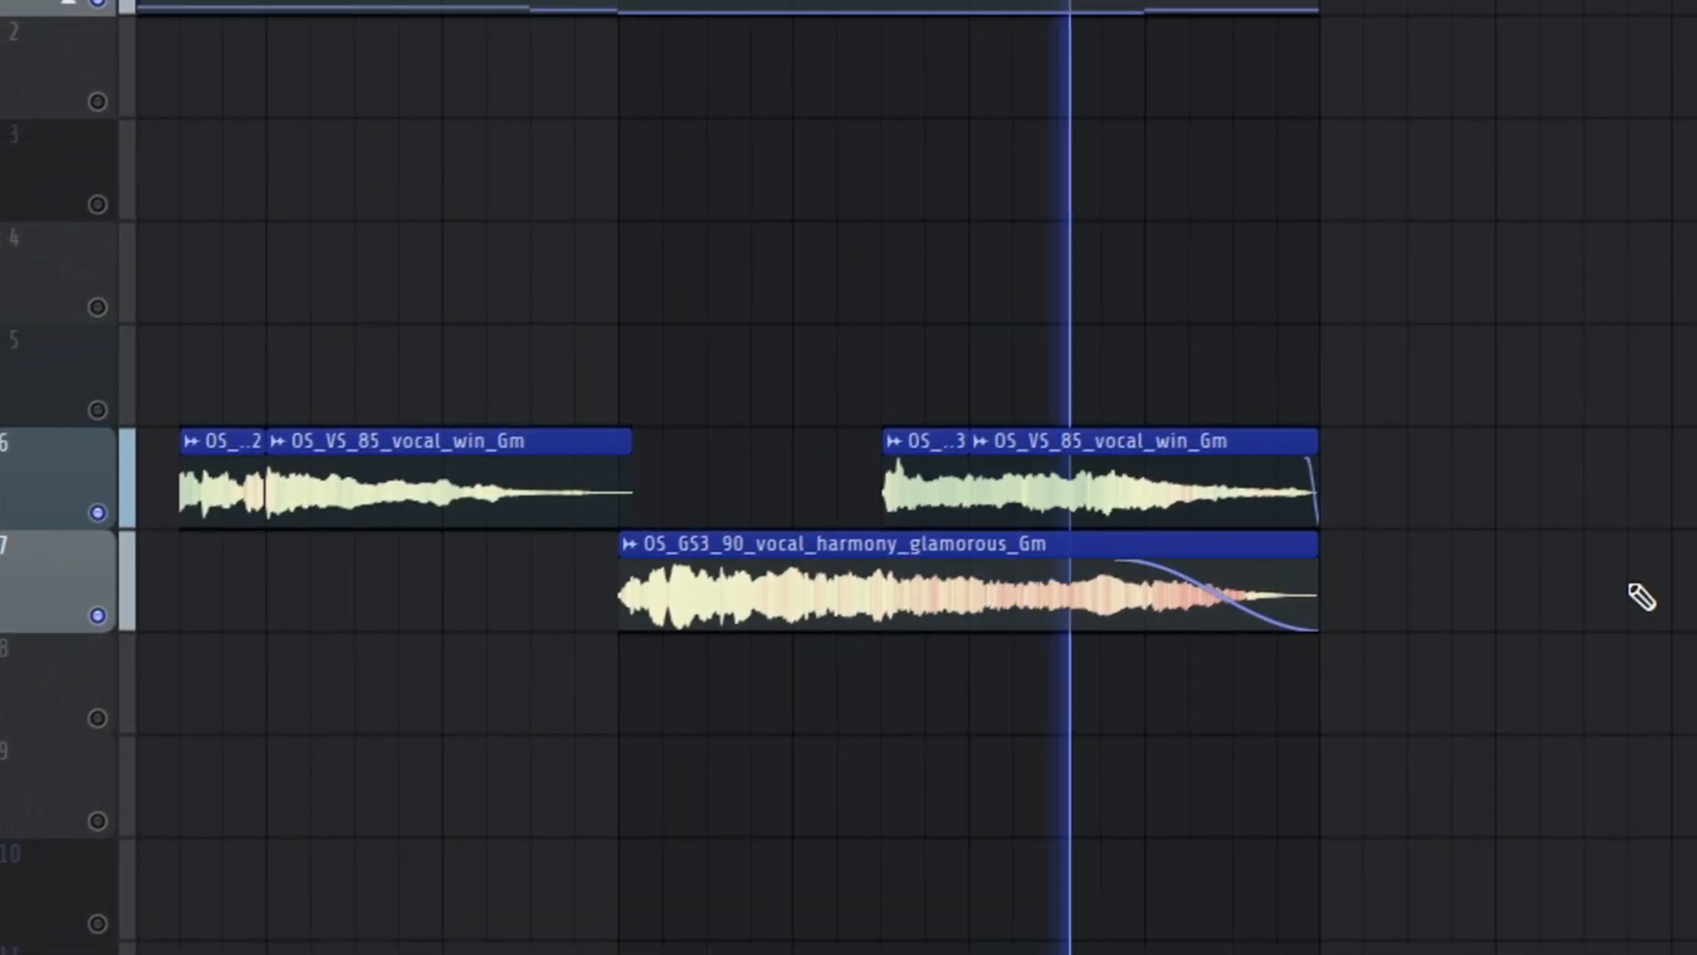
scroll(1622, 601, "down", 1)
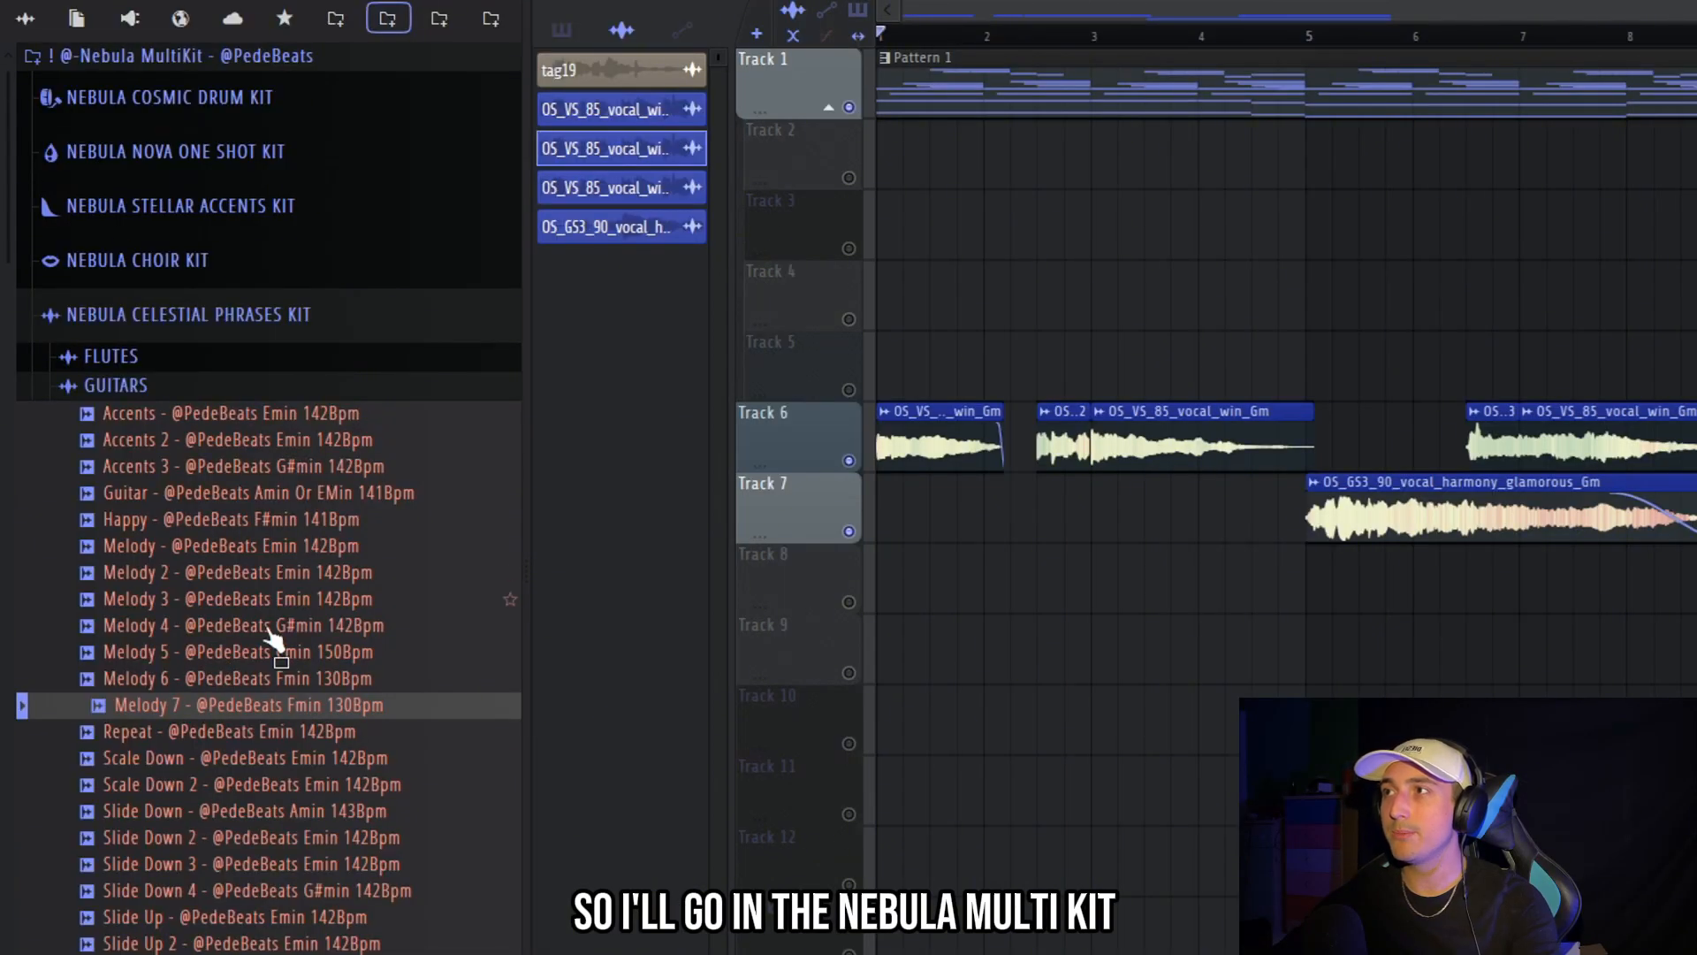
scroll(272, 619, "down", 3)
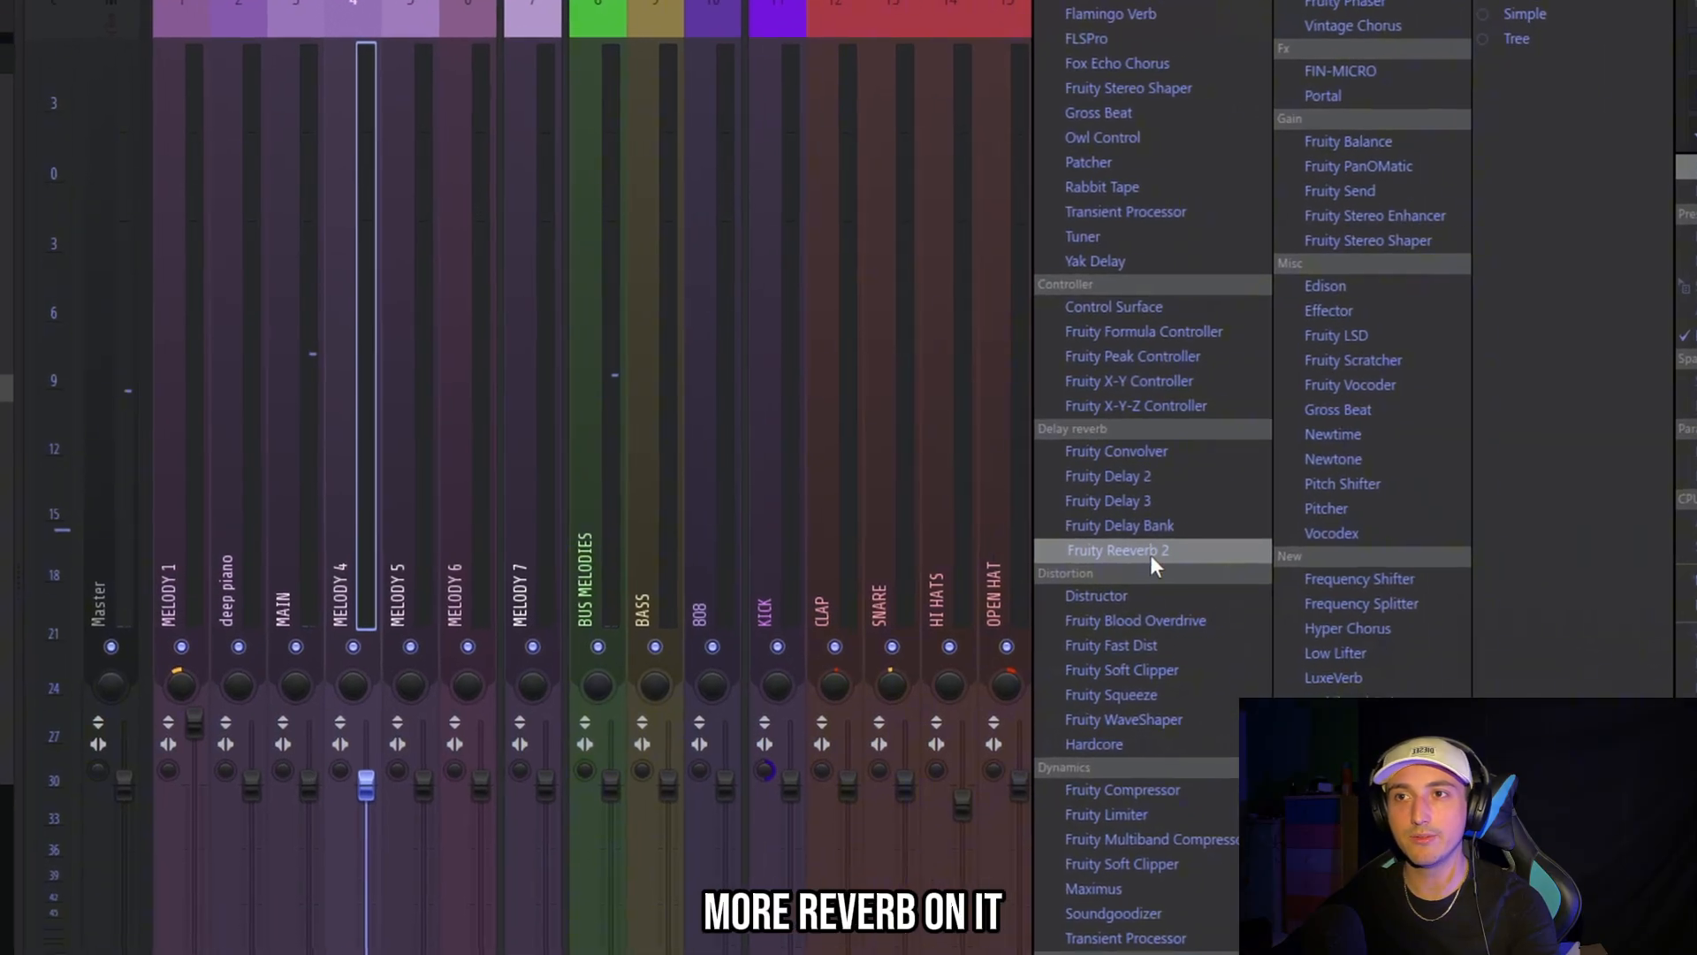
Add Fruity Reeverb 2 to the MELODY 4 mixer insert, panning it right with a slightly lower volume
left_click(970, 477)
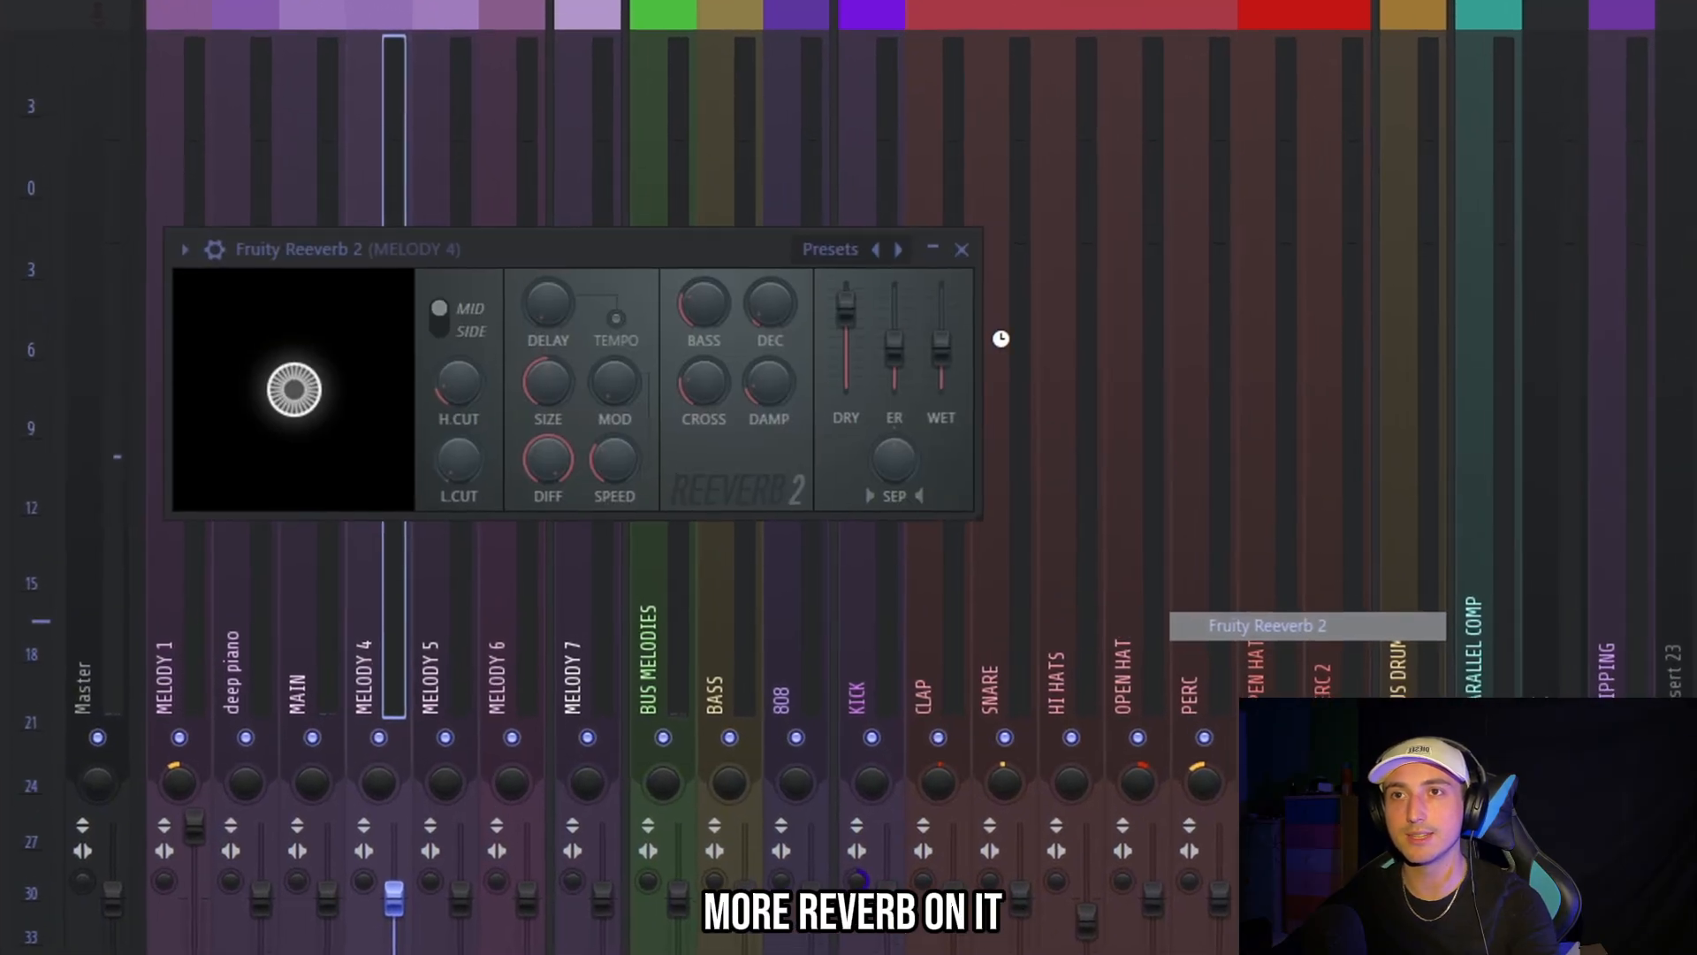
left_click_drag(372, 776, 372, 729)
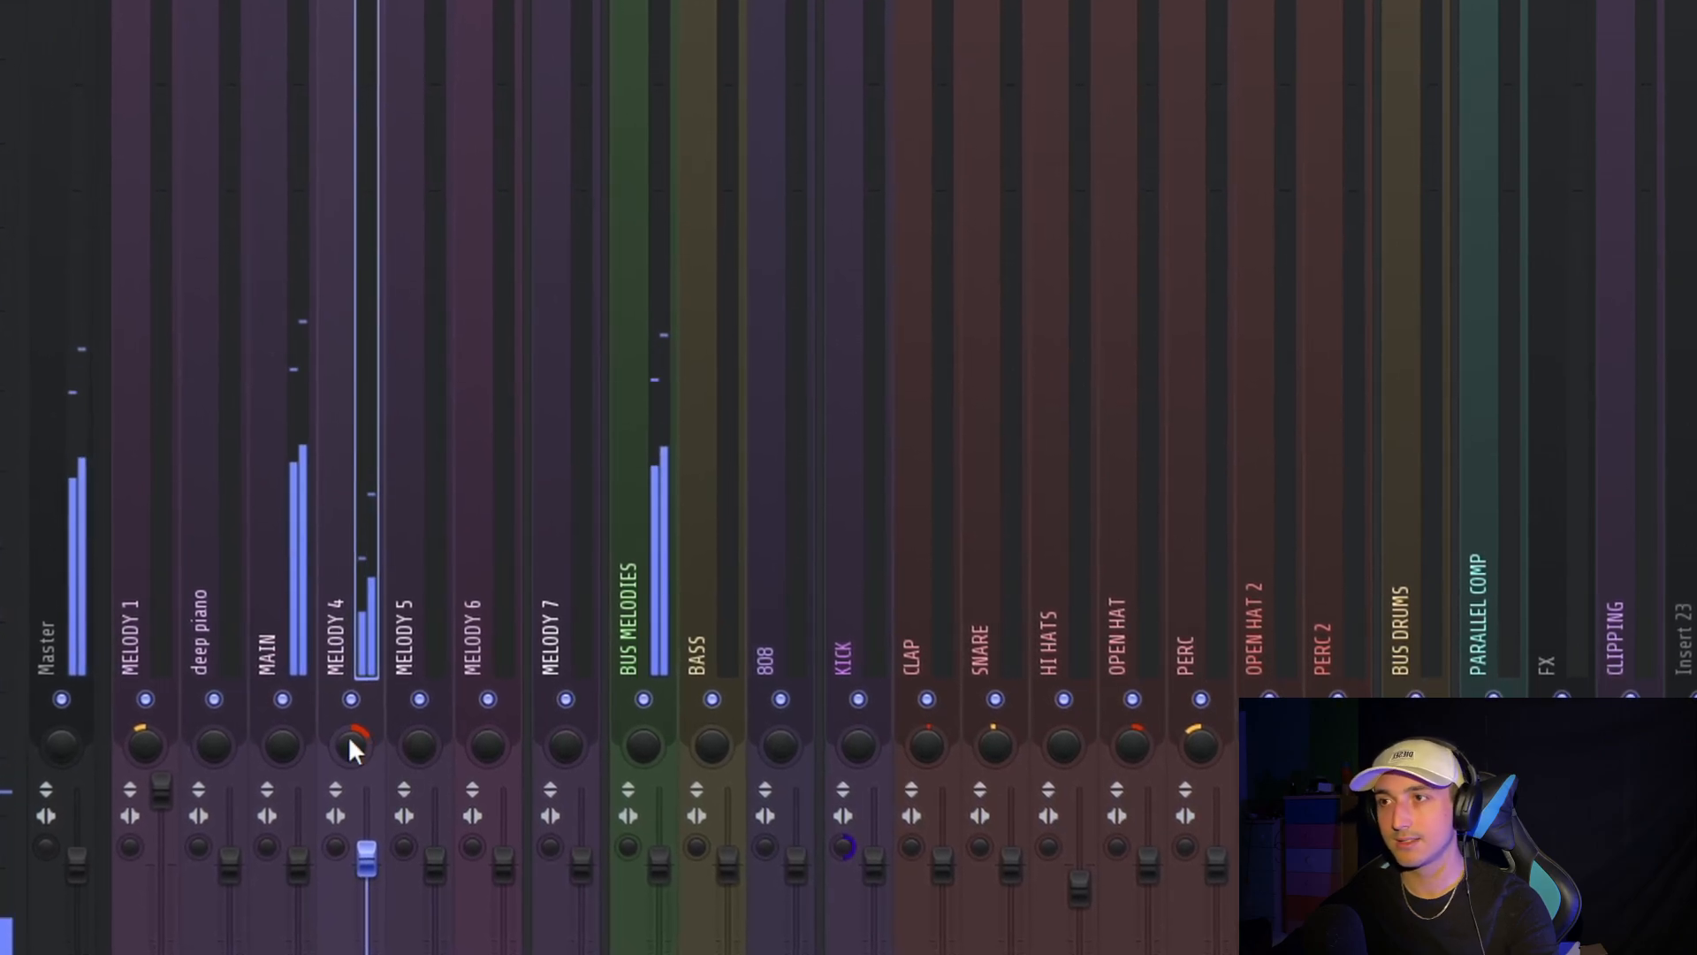
left_click_drag(359, 849, 362, 879)
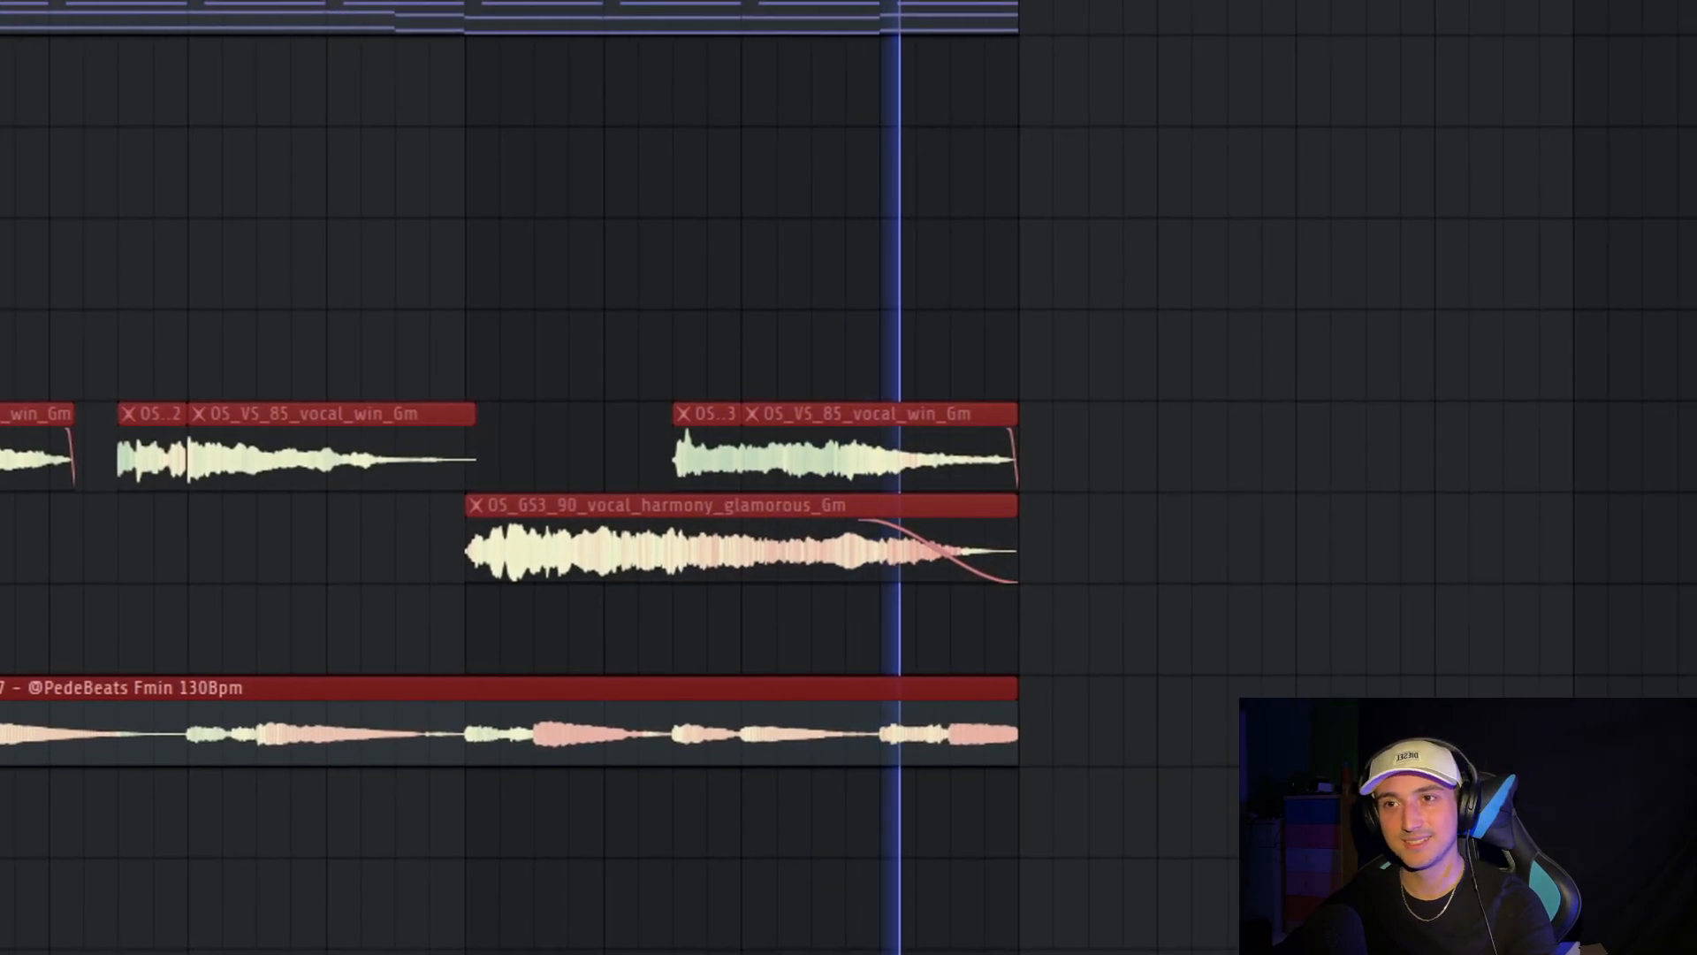
Build a two-bar strings chord of F#4, C#5 and A5 starting at bar 1
left_click_drag(1326, 937, 1076, 811)
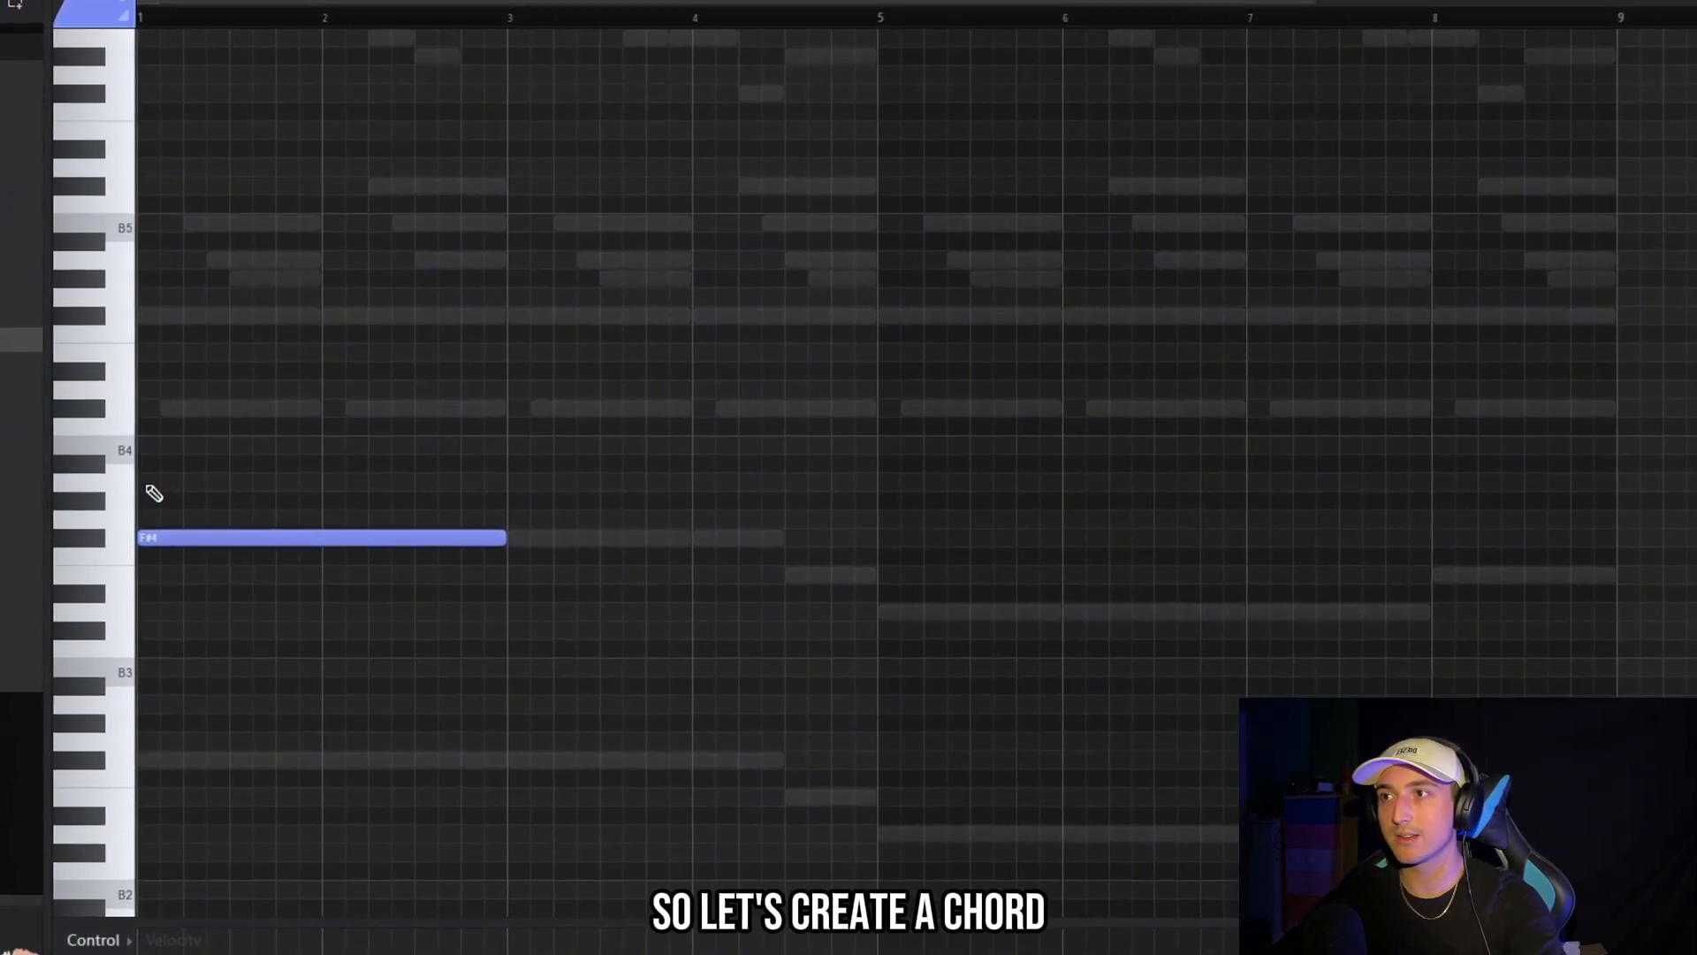
left_click(139, 371)
left_click(139, 301)
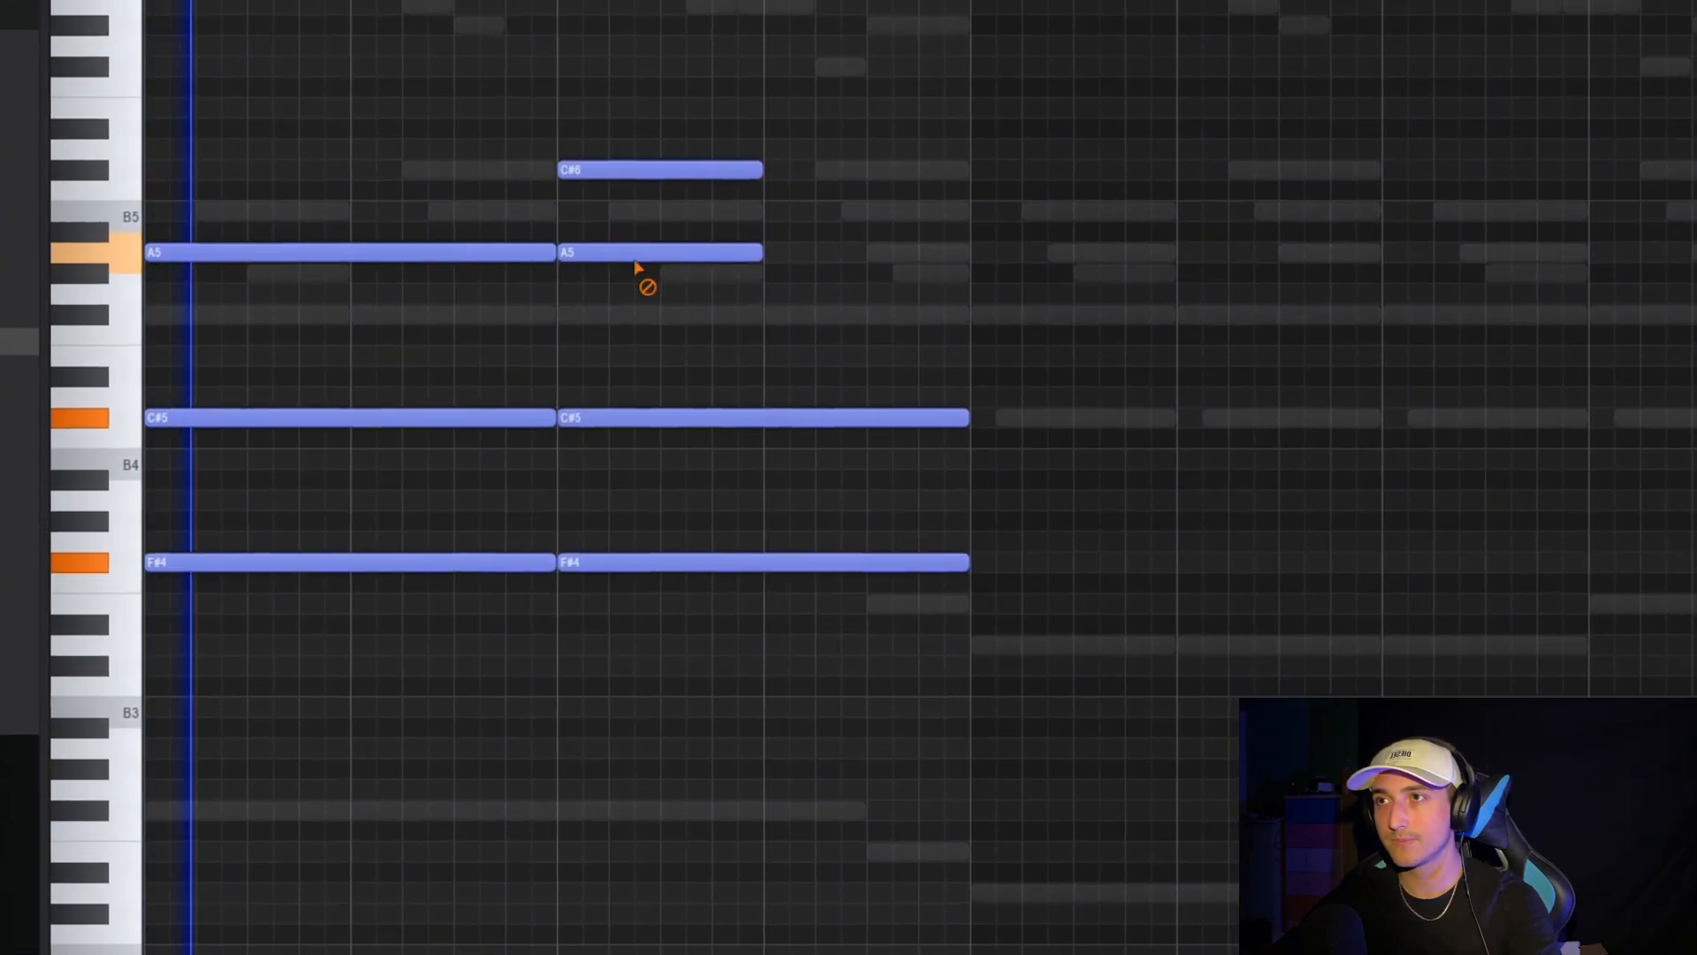
Place a one-bar G#5 in bar 4 and duplicate the four-bar strings part into bars 5 to 8
left_click(782, 221)
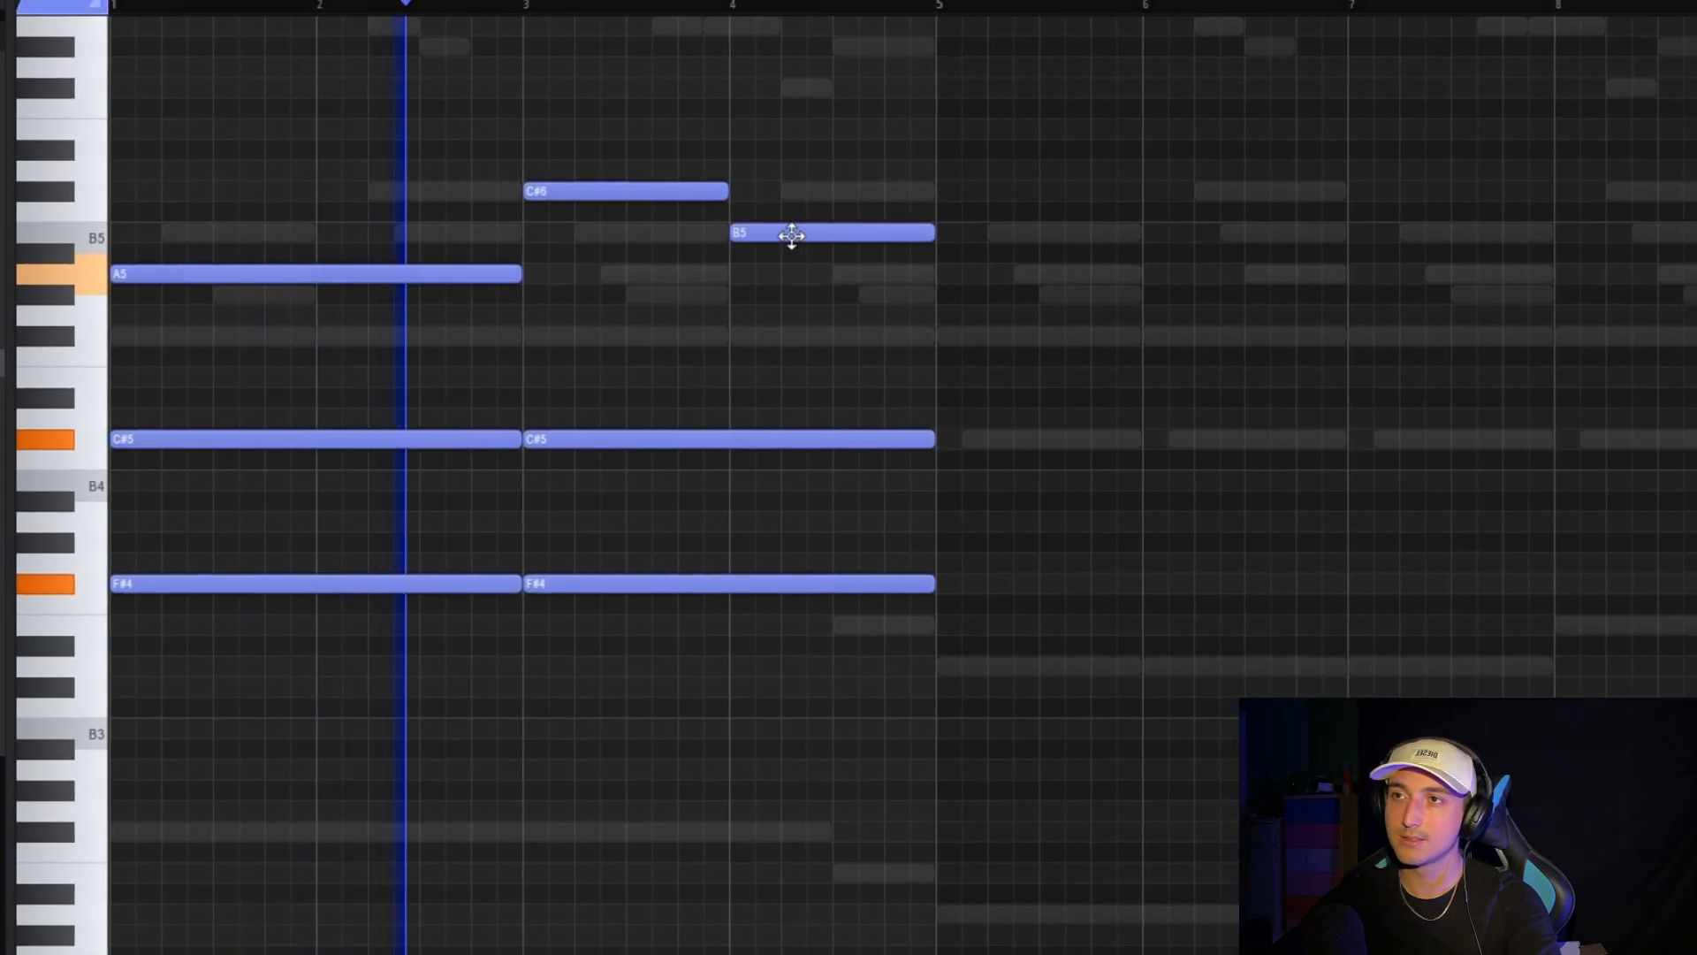
left_click_drag(809, 225, 767, 327)
key("ctrl+b")
key("ctrl+d")
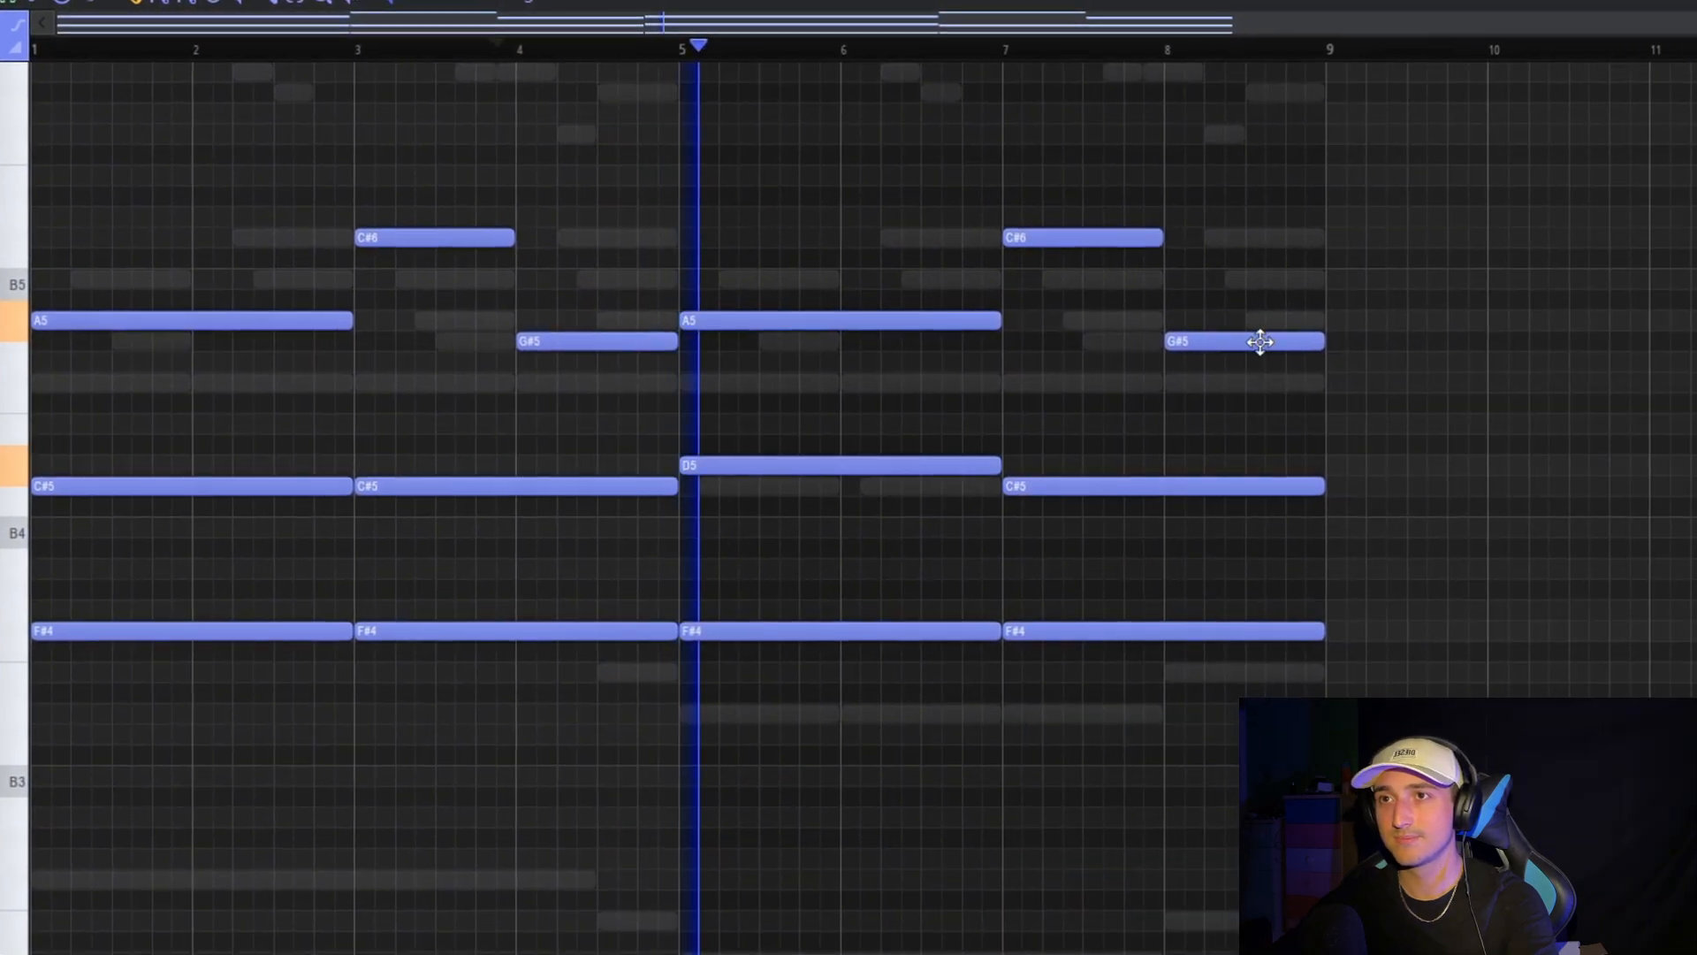
Raise the middle strings note at bar 7 to D5 and set the top notes to B5 in bar 7 and C#6 in bar 8
scroll(1189, 389, "up", 1)
left_click_drag(974, 492, 976, 470)
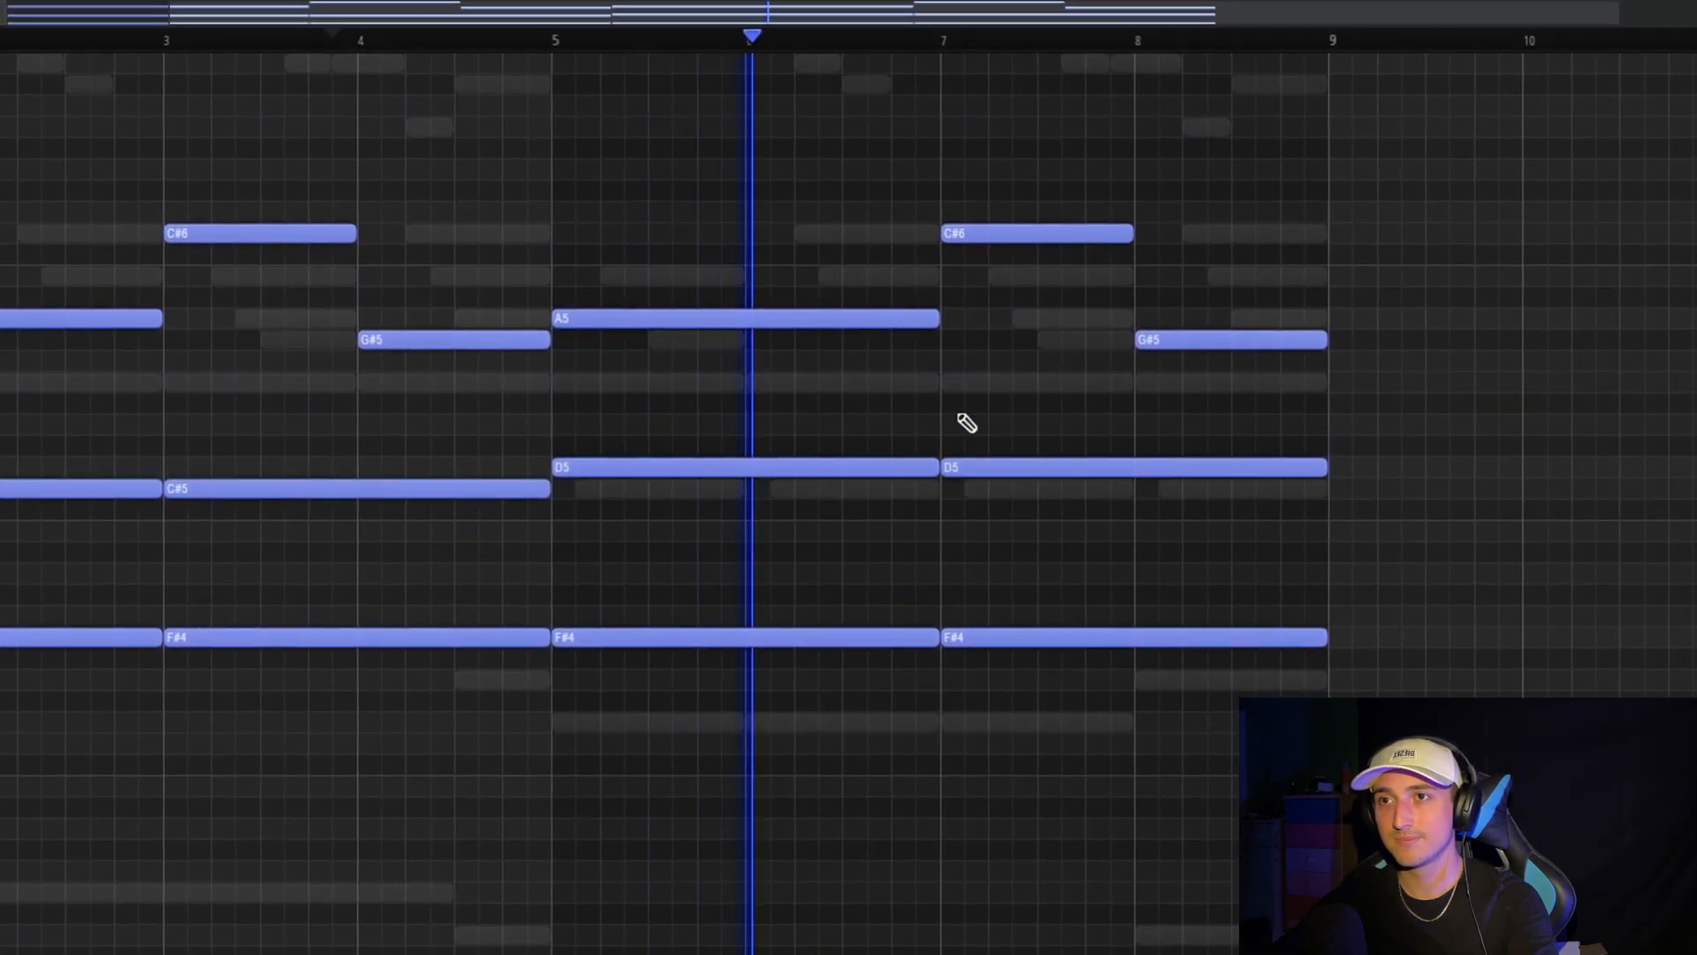
left_click_drag(965, 232, 972, 276)
left_click_drag(1167, 338, 1172, 235)
scroll(1176, 708, "down", 1)
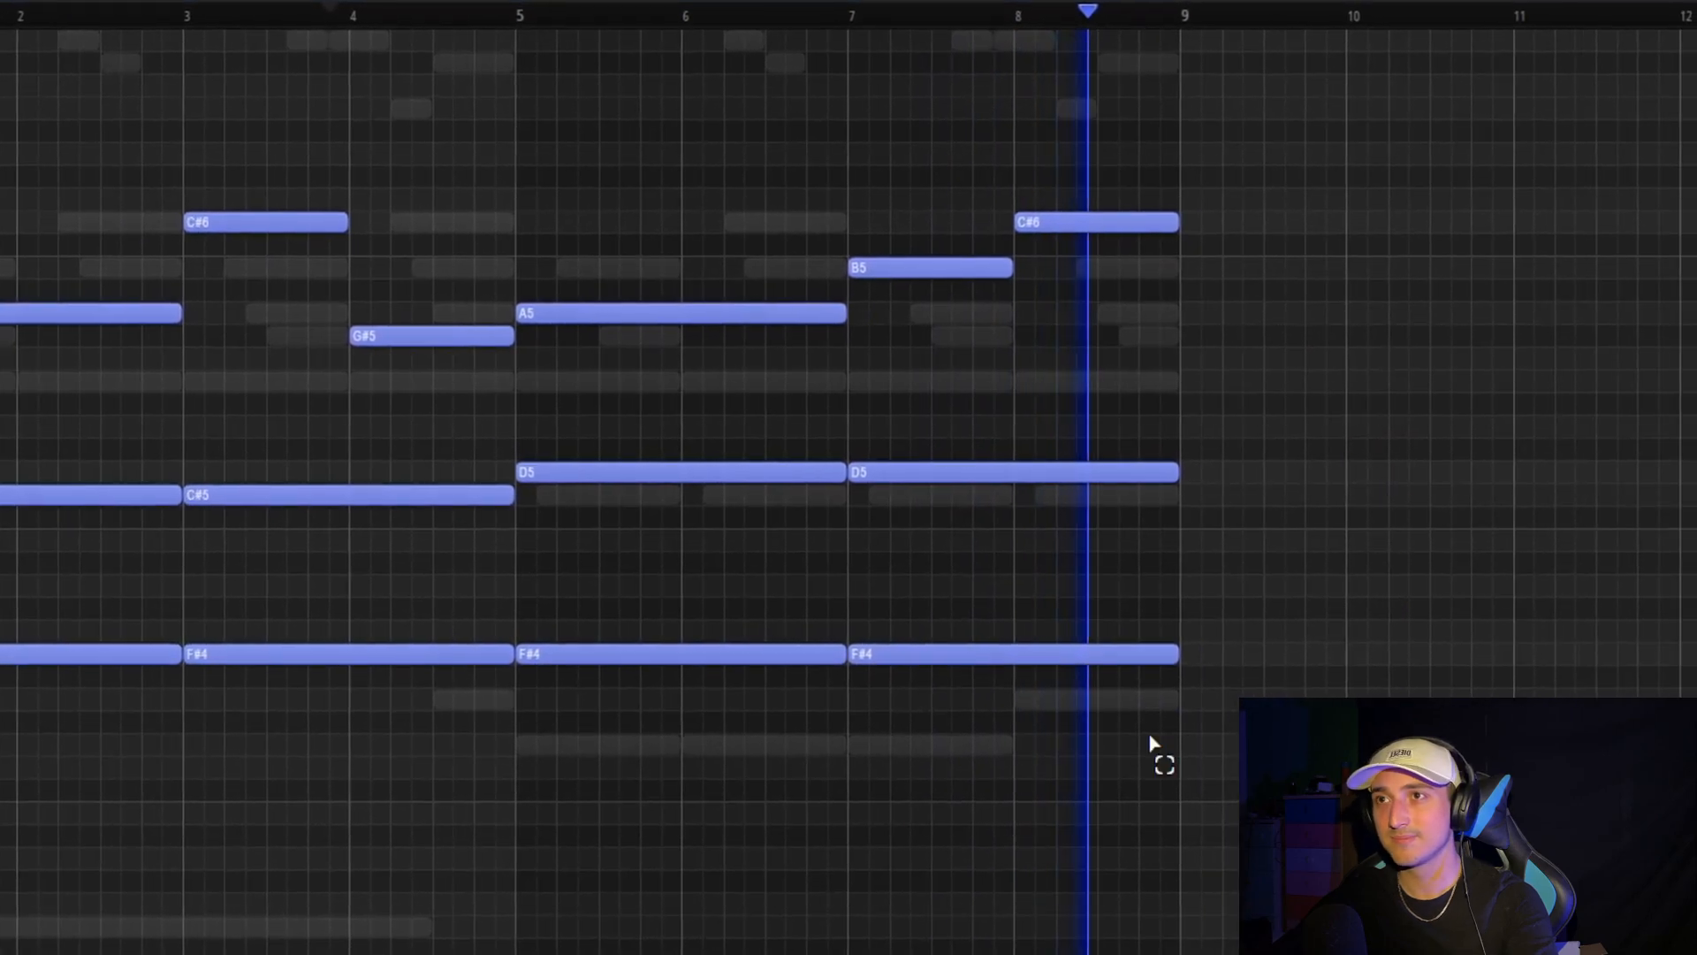
key("ctrl+a")
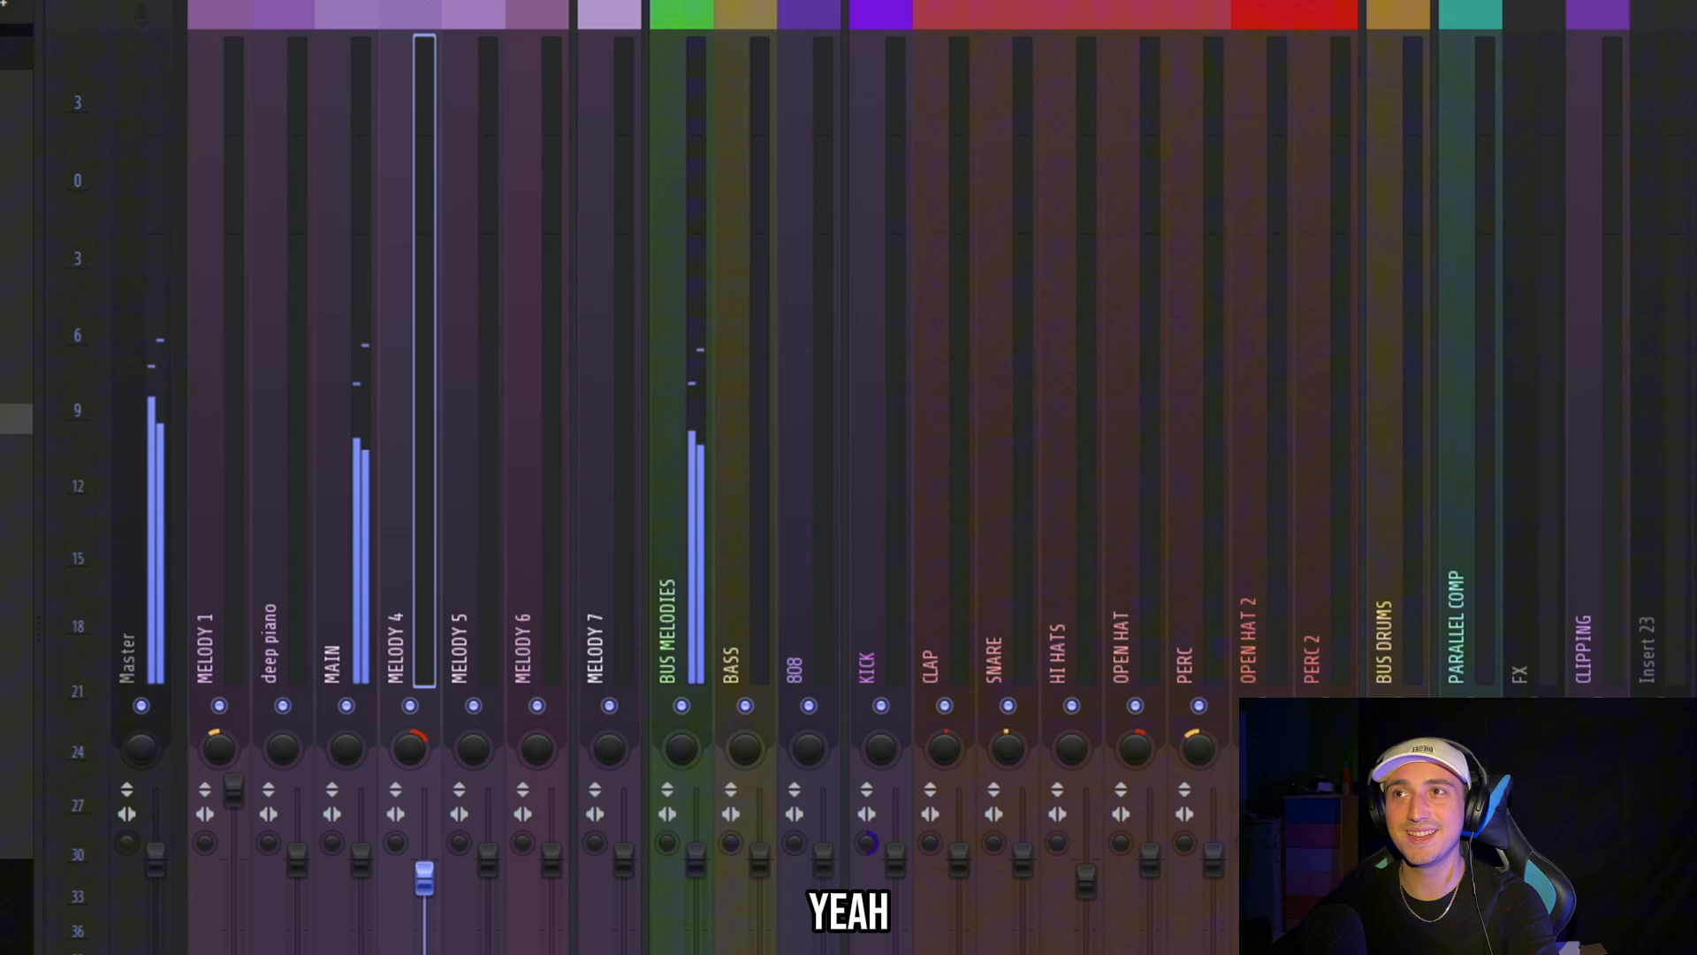
Route the Augmented STRINGS channel to mixer insert 5 at a lower volume and open its Fruity parametric EQ 2
key("F6")
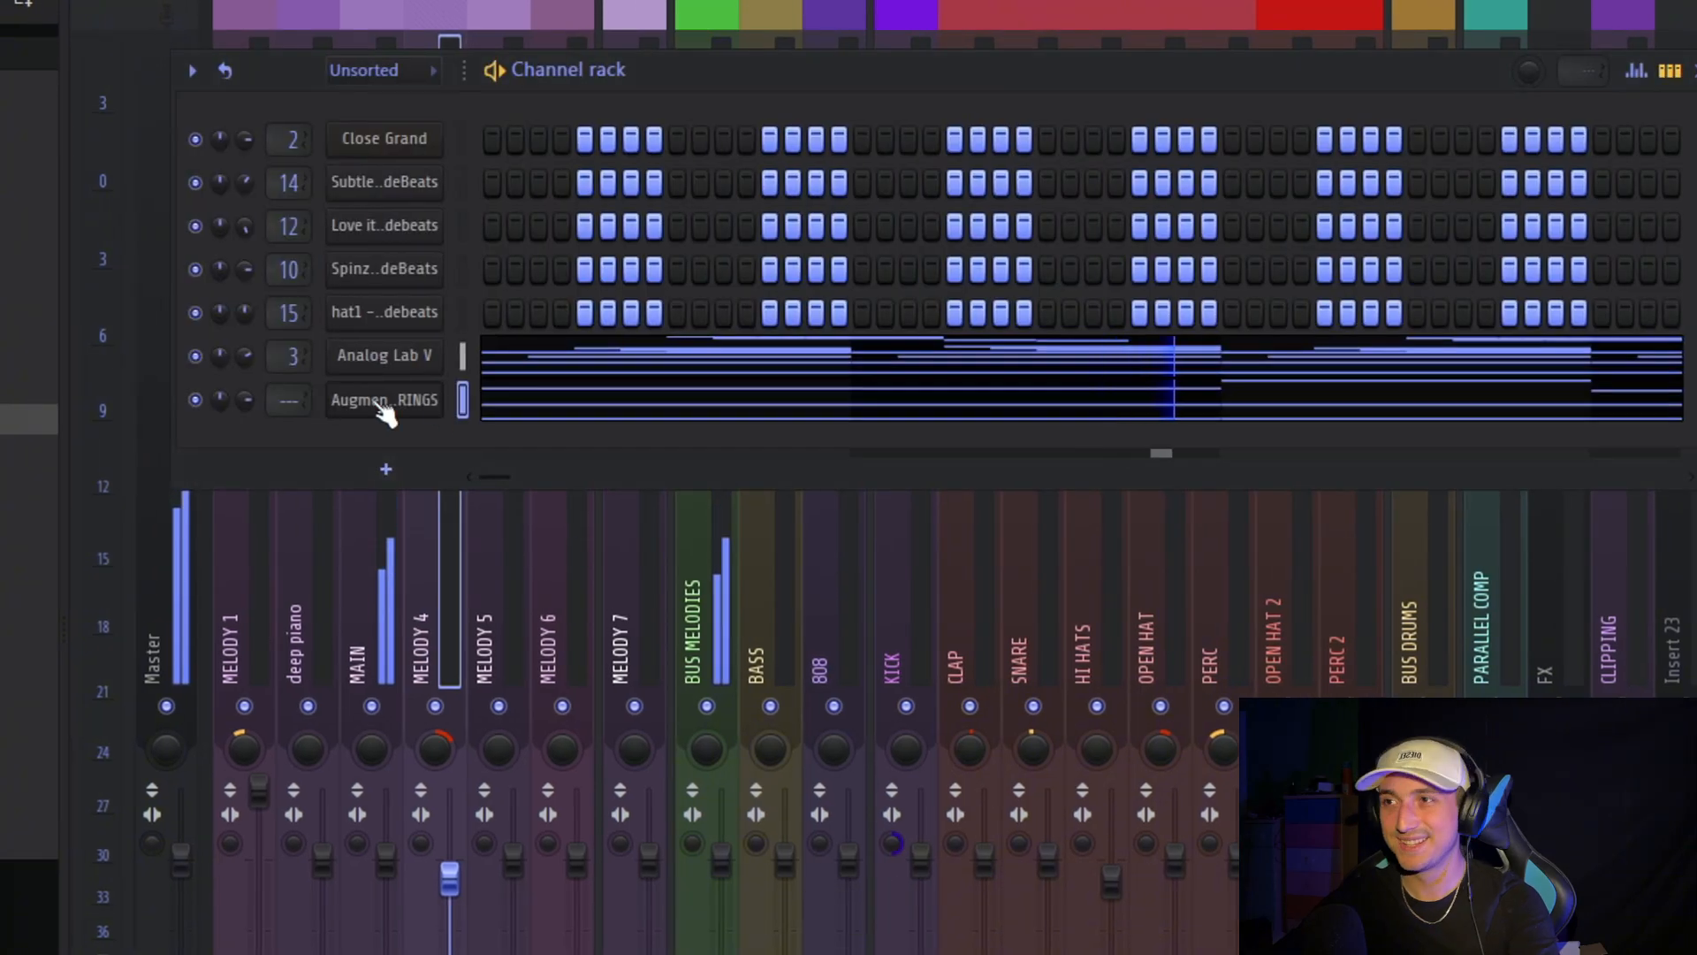
left_click_drag(295, 405, 295, 385)
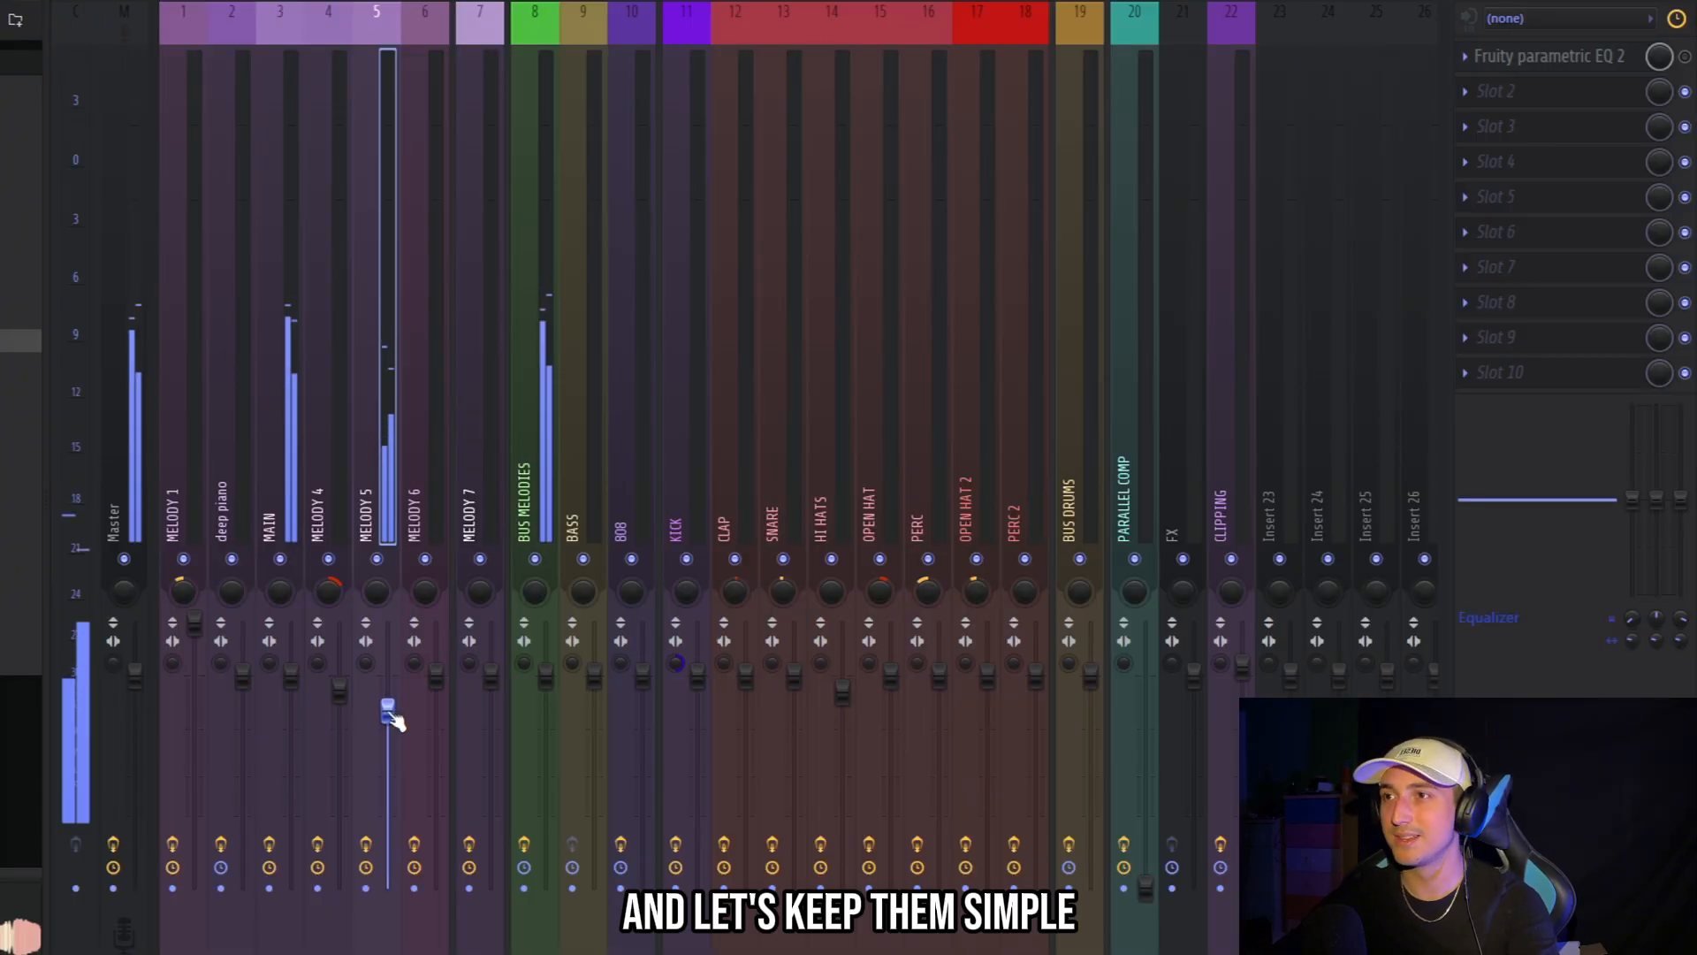
left_click(1577, 58)
left_click(1577, 59)
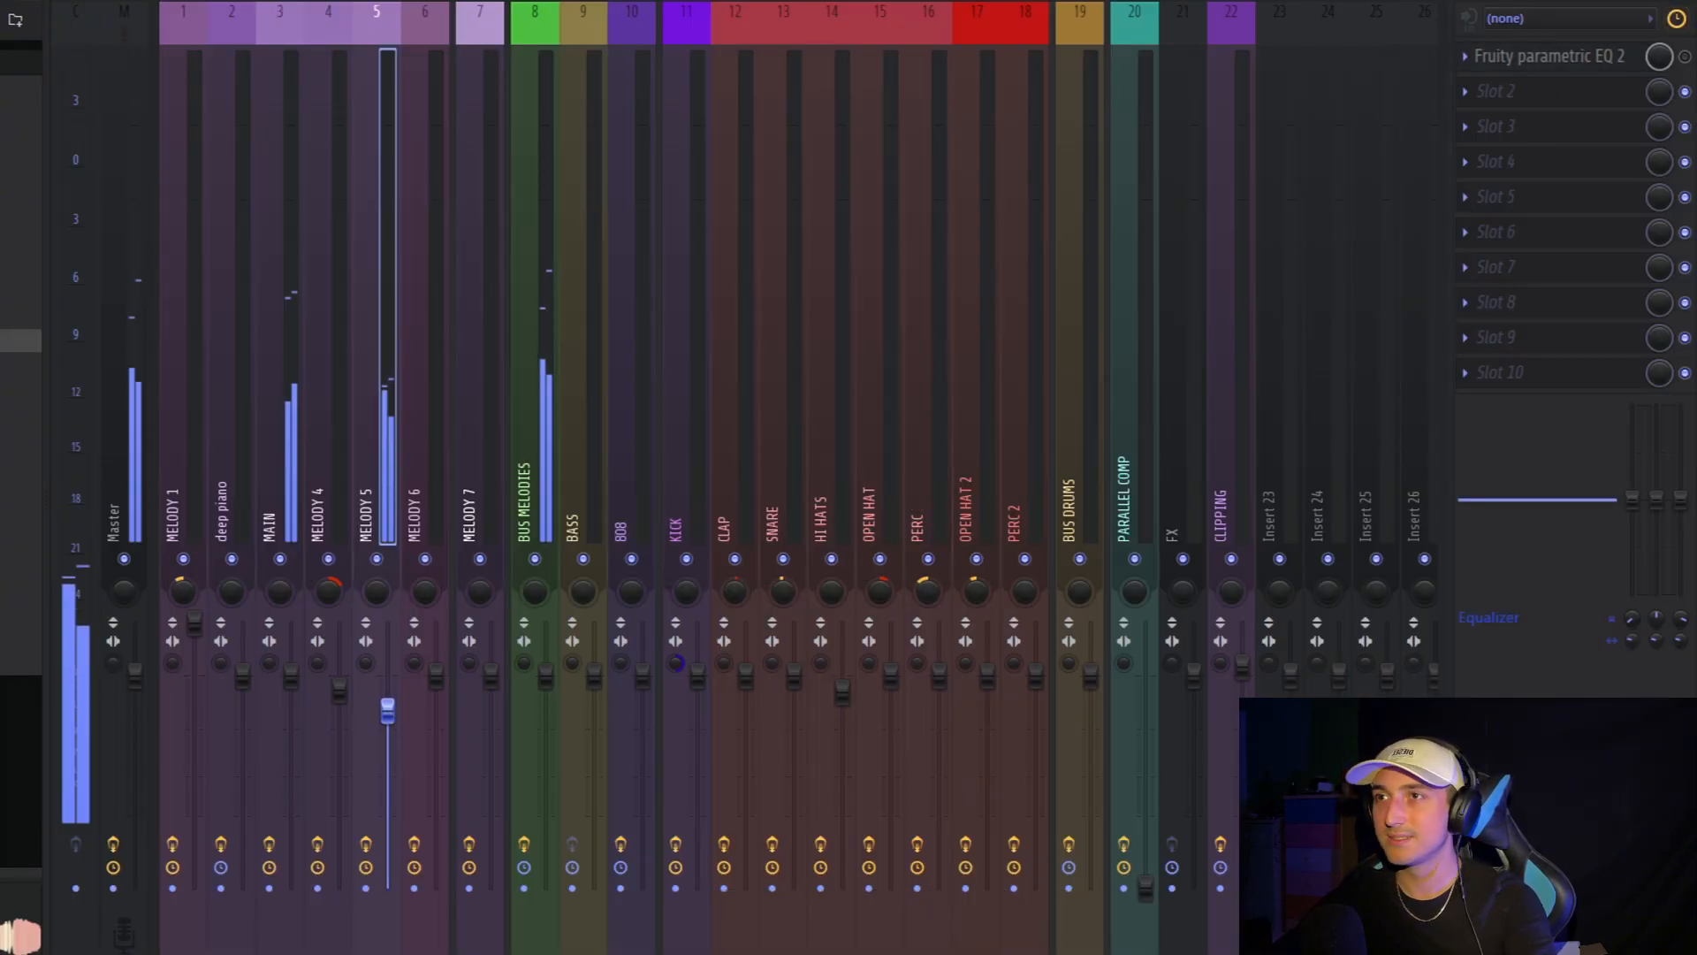
Add the FAV v2 bass sample as a new channel and shorten its E4 note to end at bar 5
key("F6")
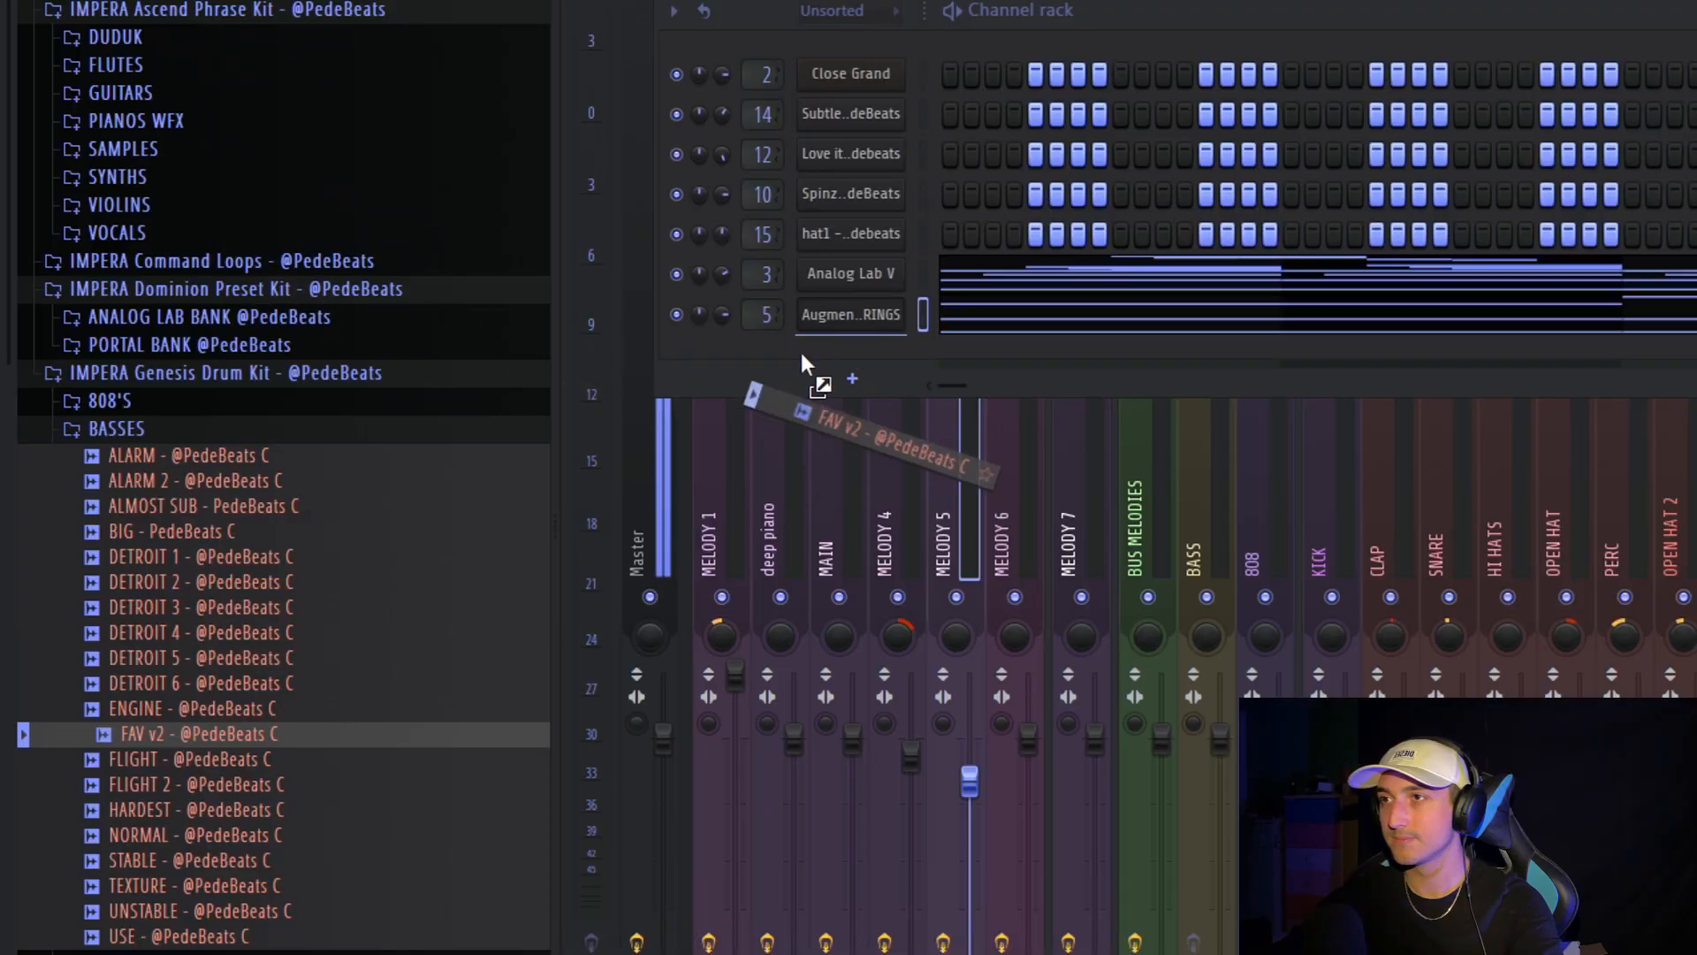
left_click_drag(801, 353, 798, 354)
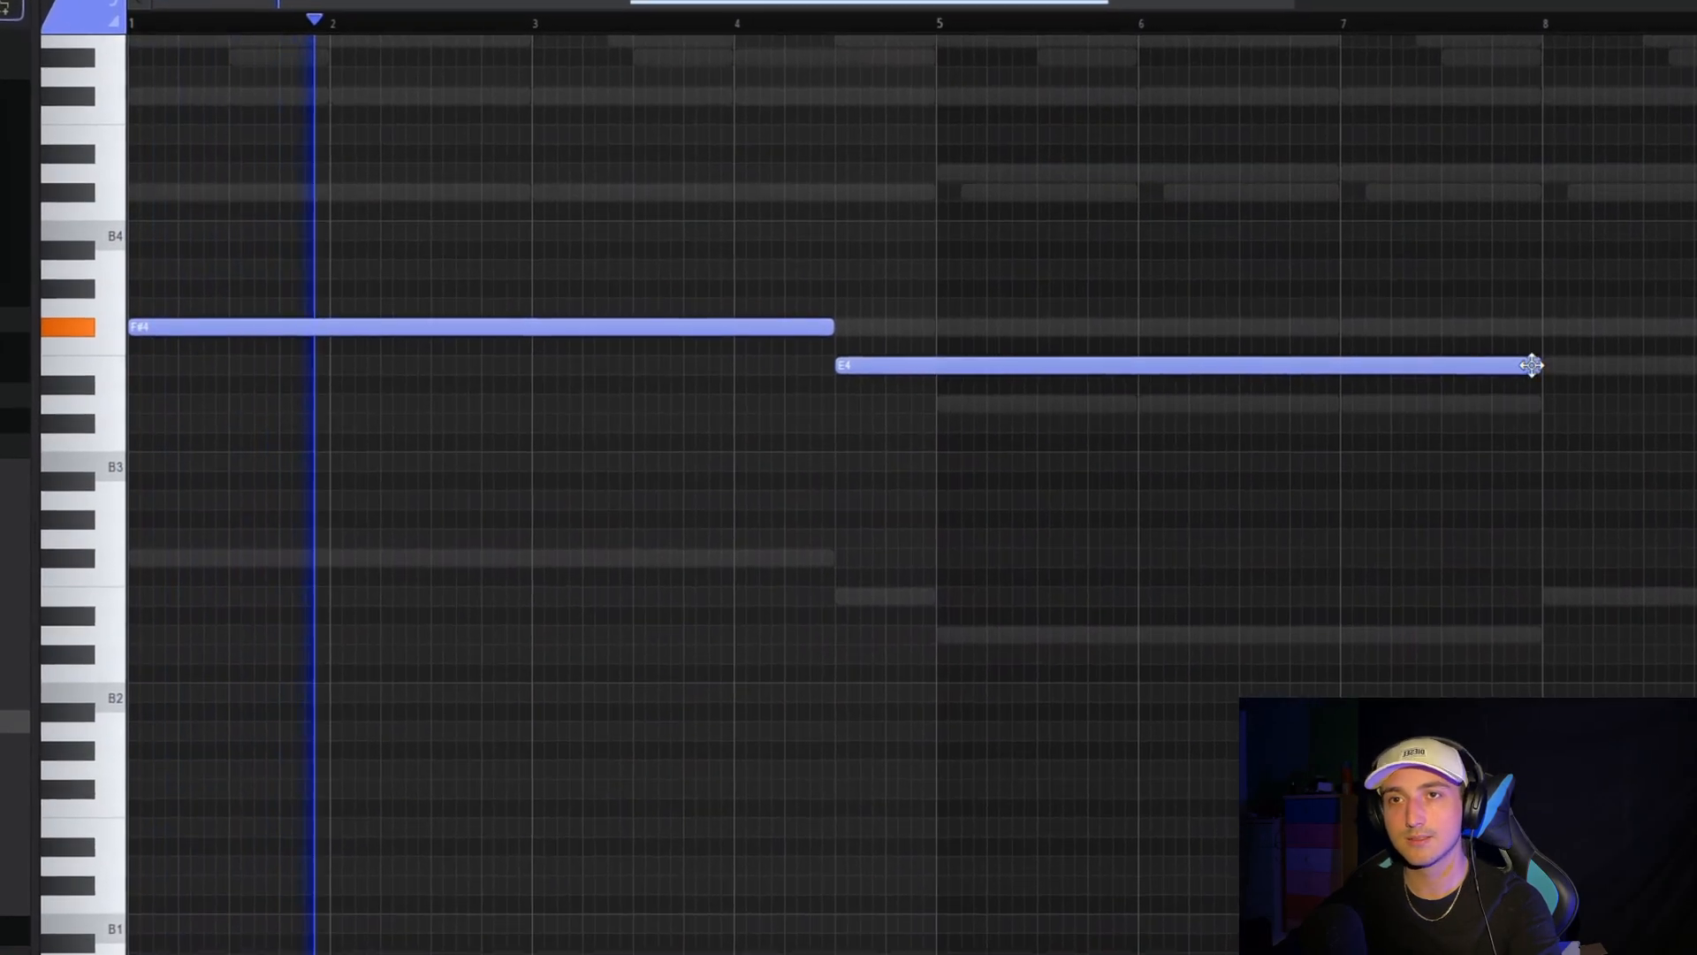
left_click_drag(1535, 363, 965, 457)
Slice the long F#4 bass note at the middle of bar 2 and at bar 3, leaving a pause between the pieces
key("space")
key("c")
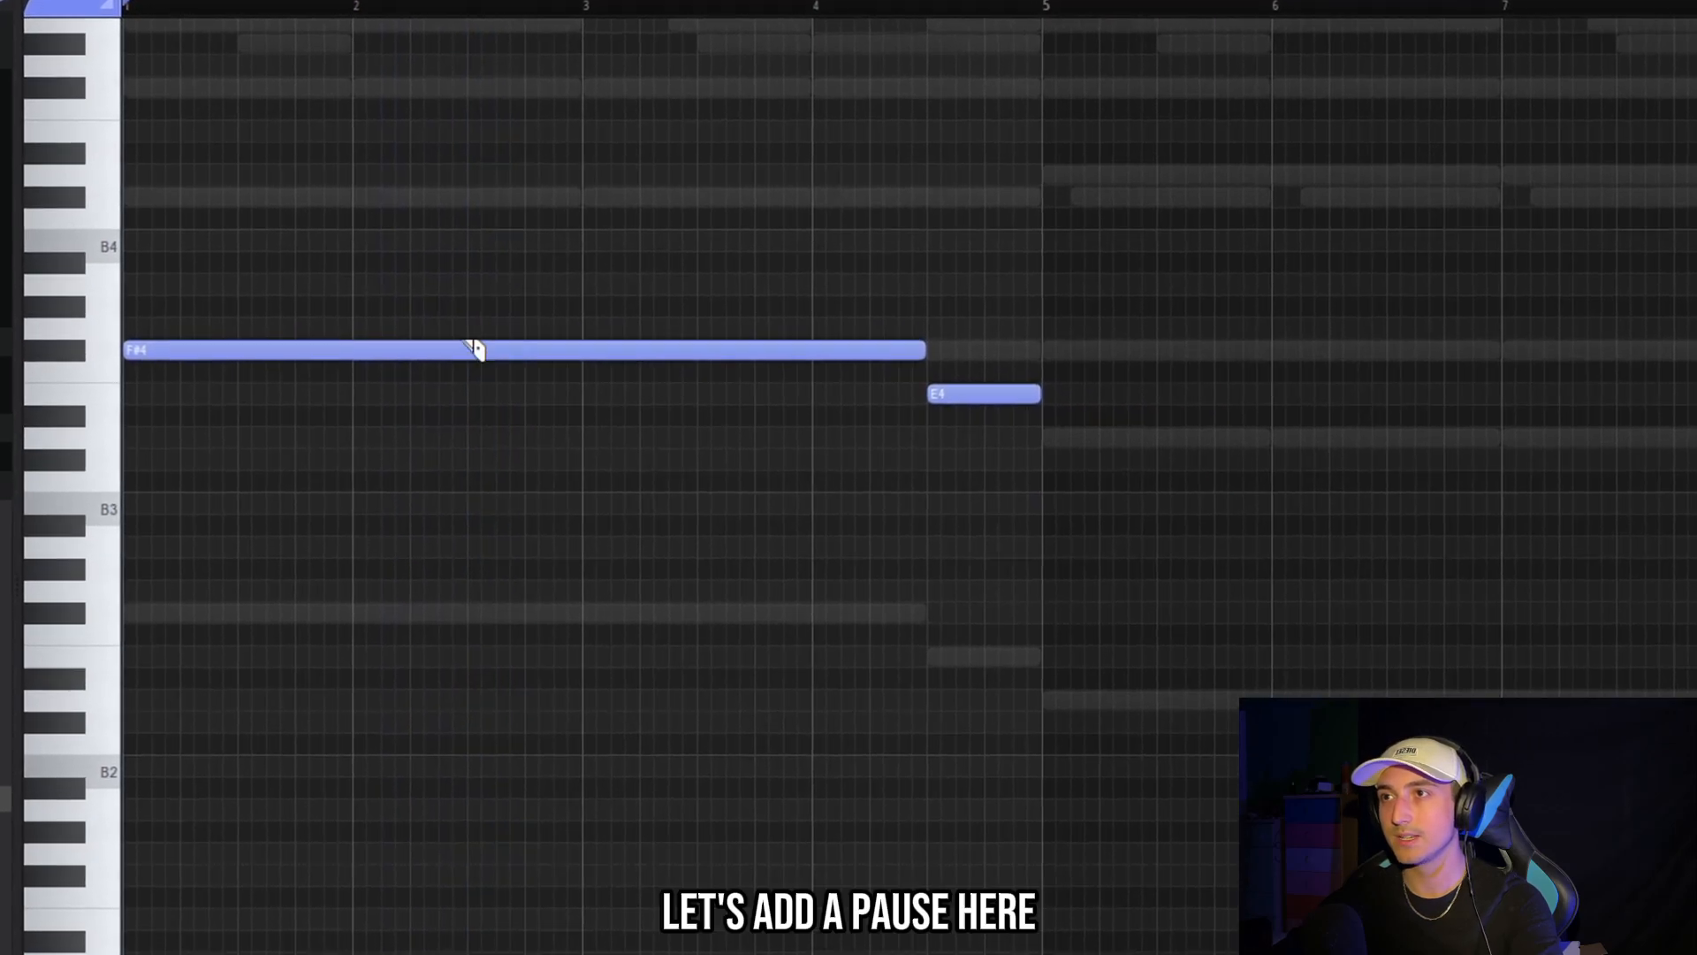
left_click_drag(440, 323, 440, 346)
key("space")
left_click_drag(596, 343, 596, 370)
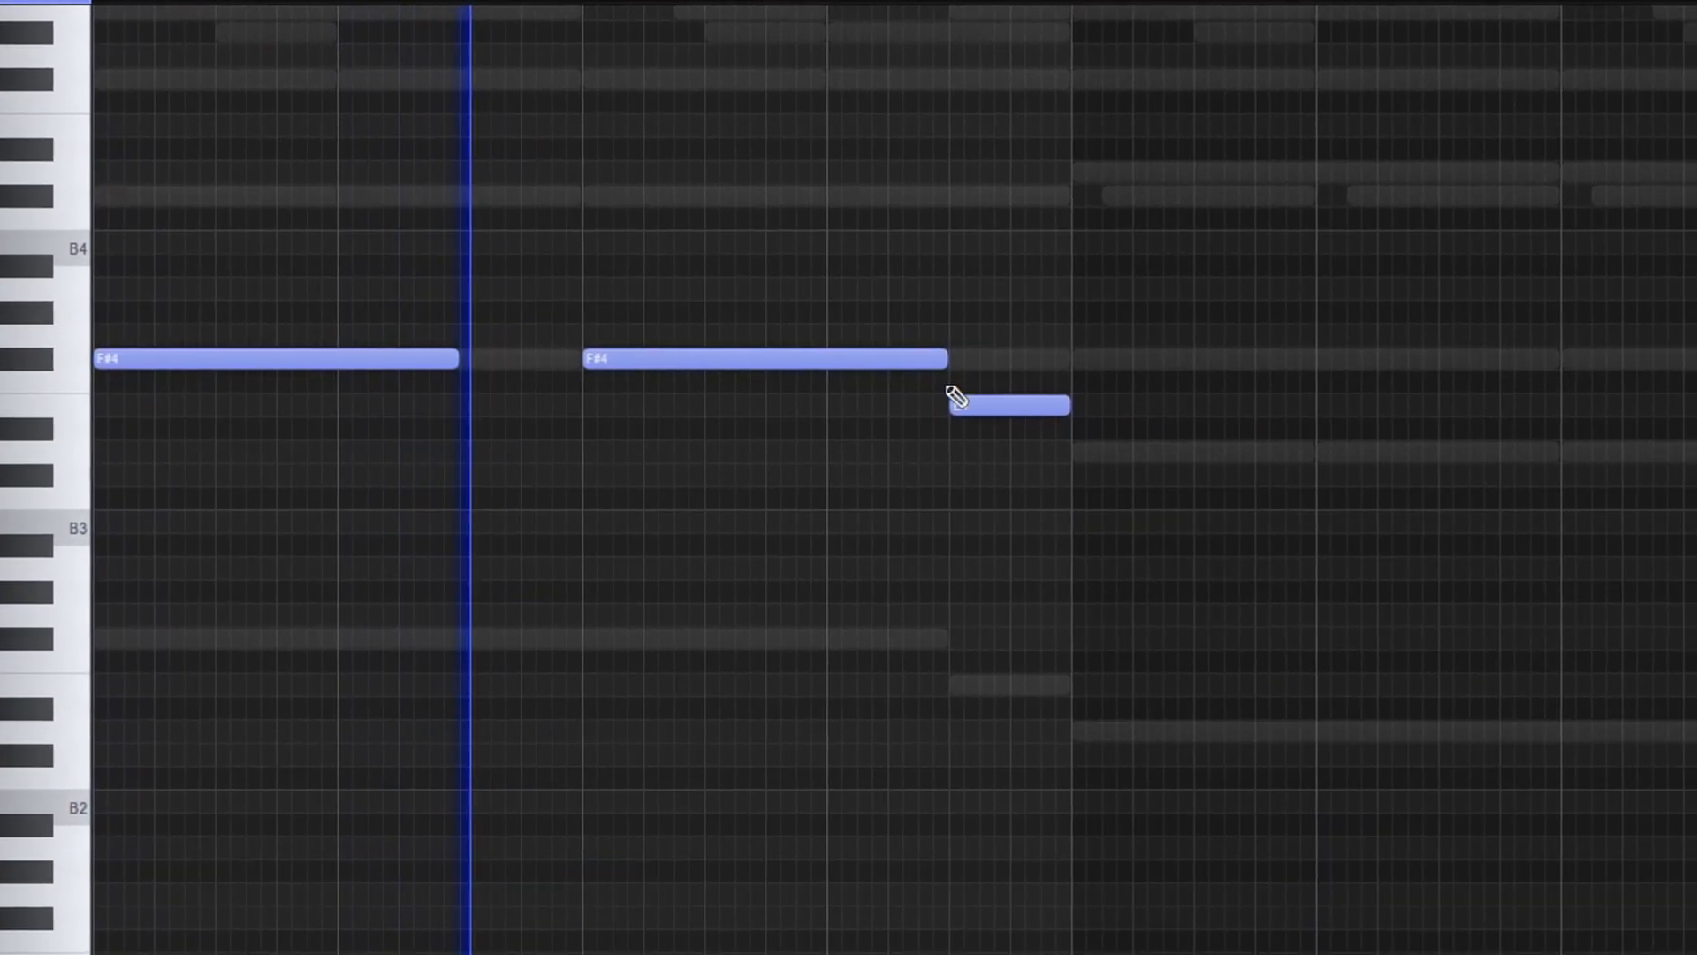
Duplicate the four-bar bass line into bars 5 to 8 and lower the copied F#4 notes to D4
scroll(1063, 433, "up", 1)
key("ctrl+b")
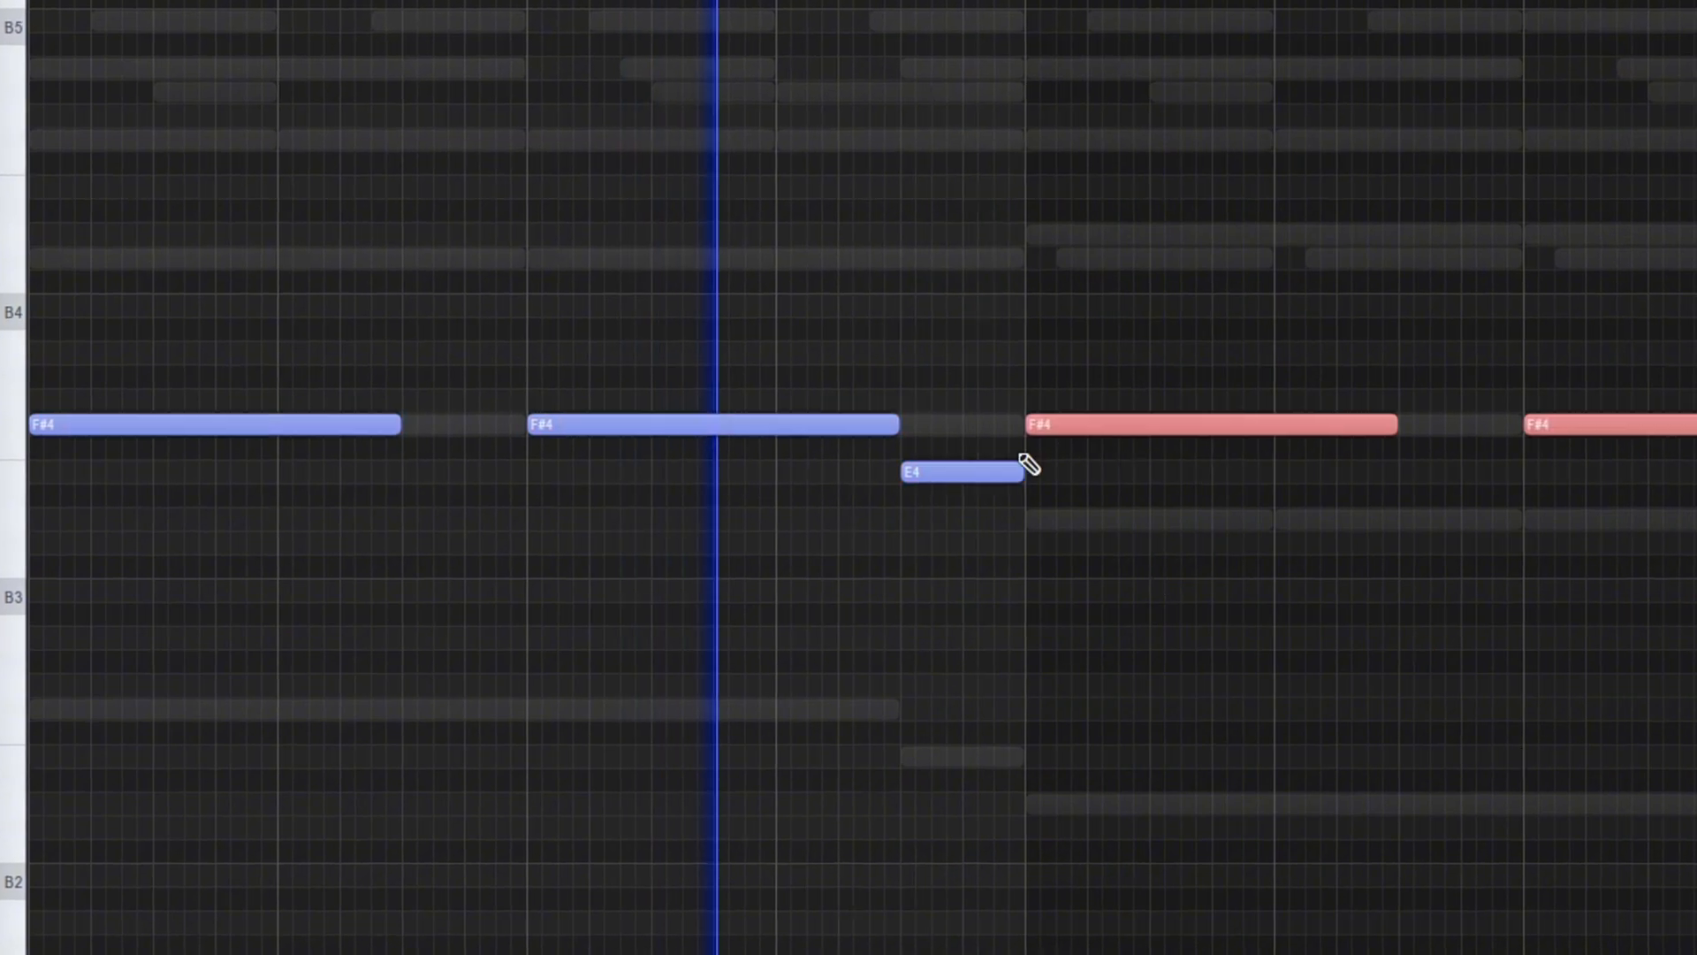
left_click_drag(1059, 428, 1046, 519)
scroll(1344, 637, "down", 2)
Set the final bass note to E4 starting at bar 8, with the D4 before it shortened to end there
left_click_drag(1663, 792, 141, 231)
left_click(1662, 760, "ctrl")
left_click_drag(1326, 566, 1317, 466)
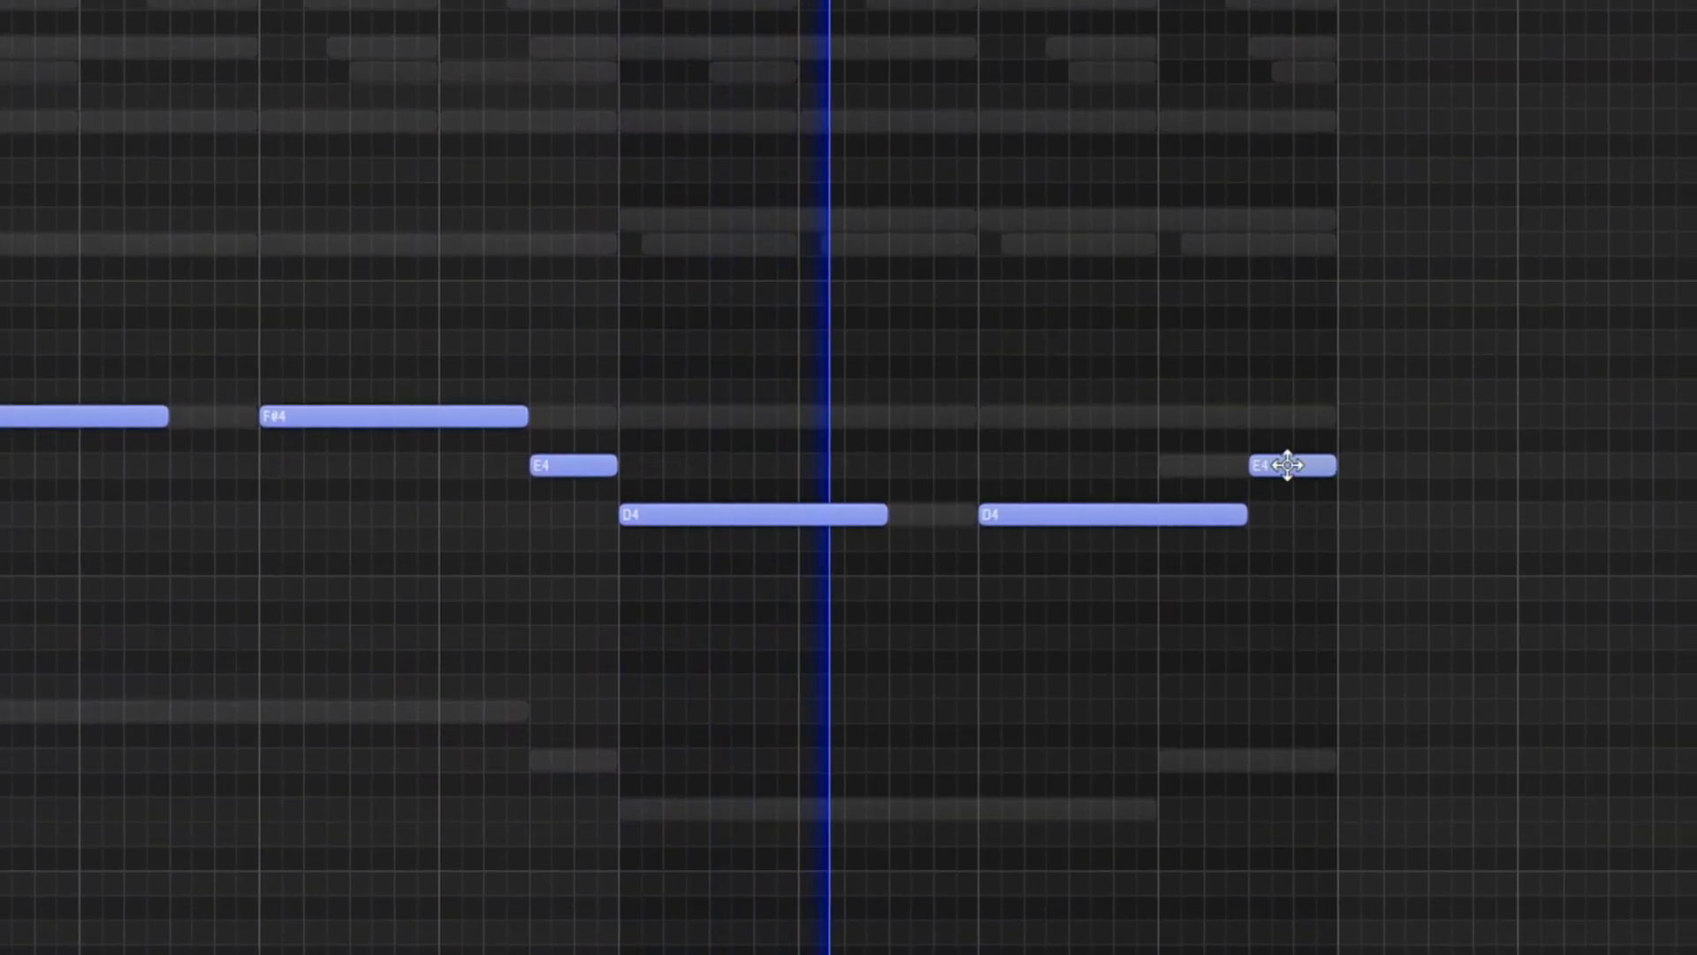
left_click_drag(1237, 515, 1147, 522)
left_click_drag(1295, 477, 1167, 536)
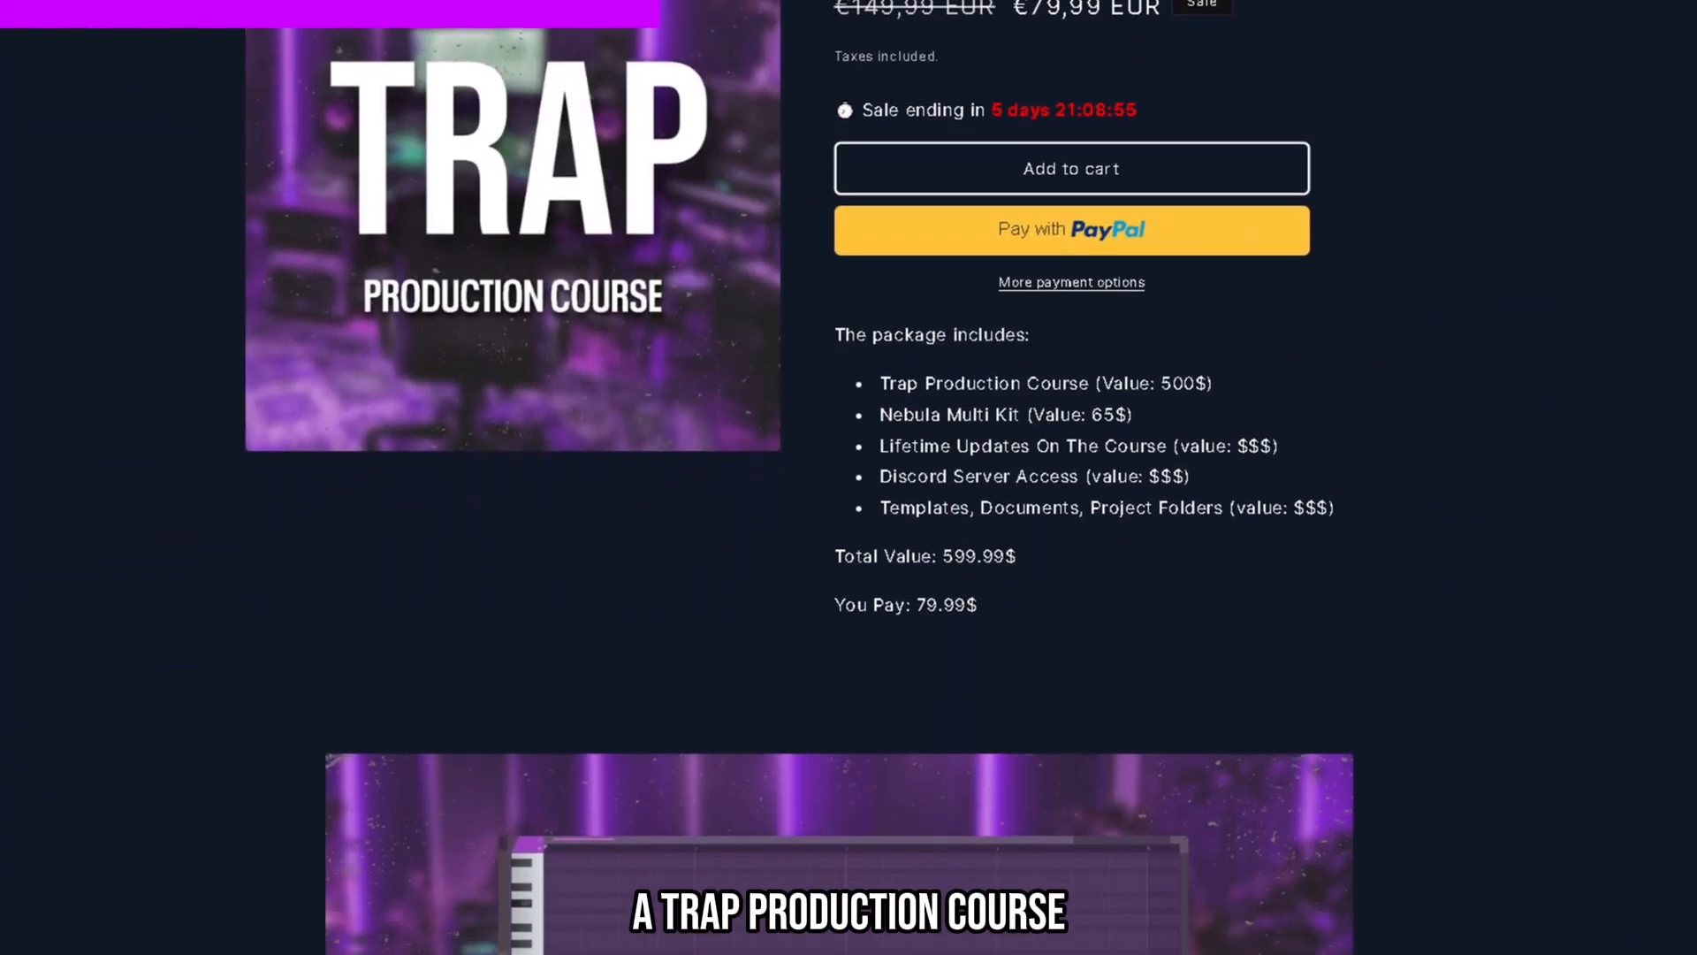
Switch to the Trap Production Course web page and read through its course content list
scroll(849, 477, "down", 5)
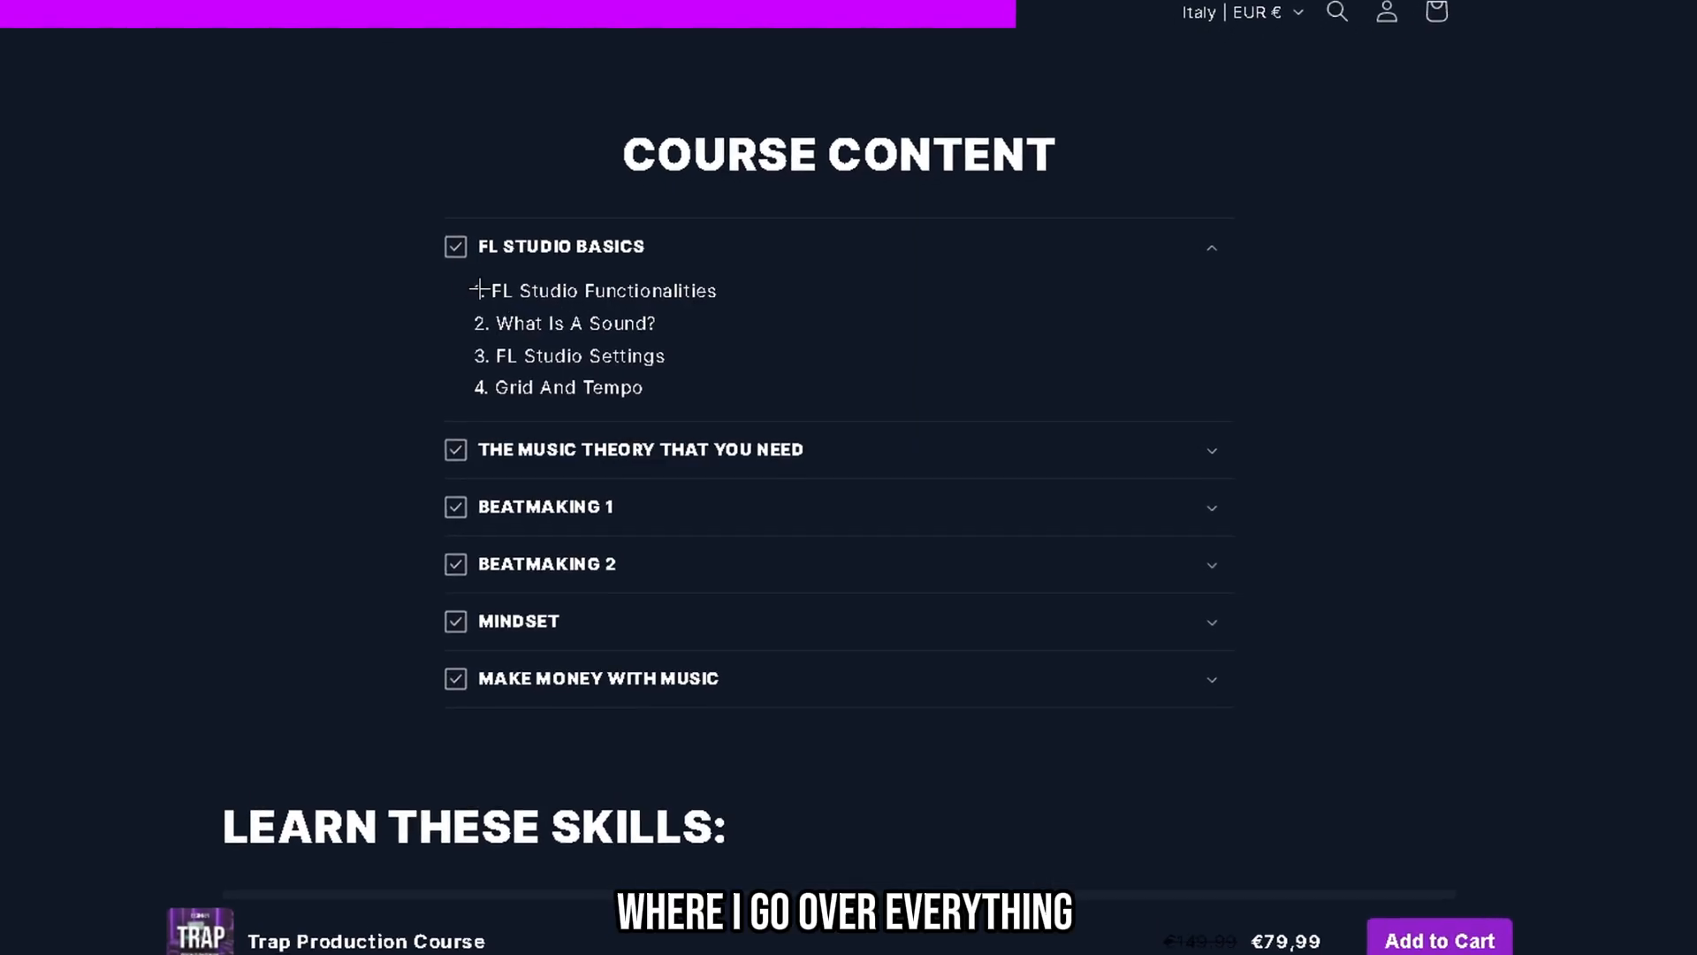
left_click_drag(655, 331, 652, 318)
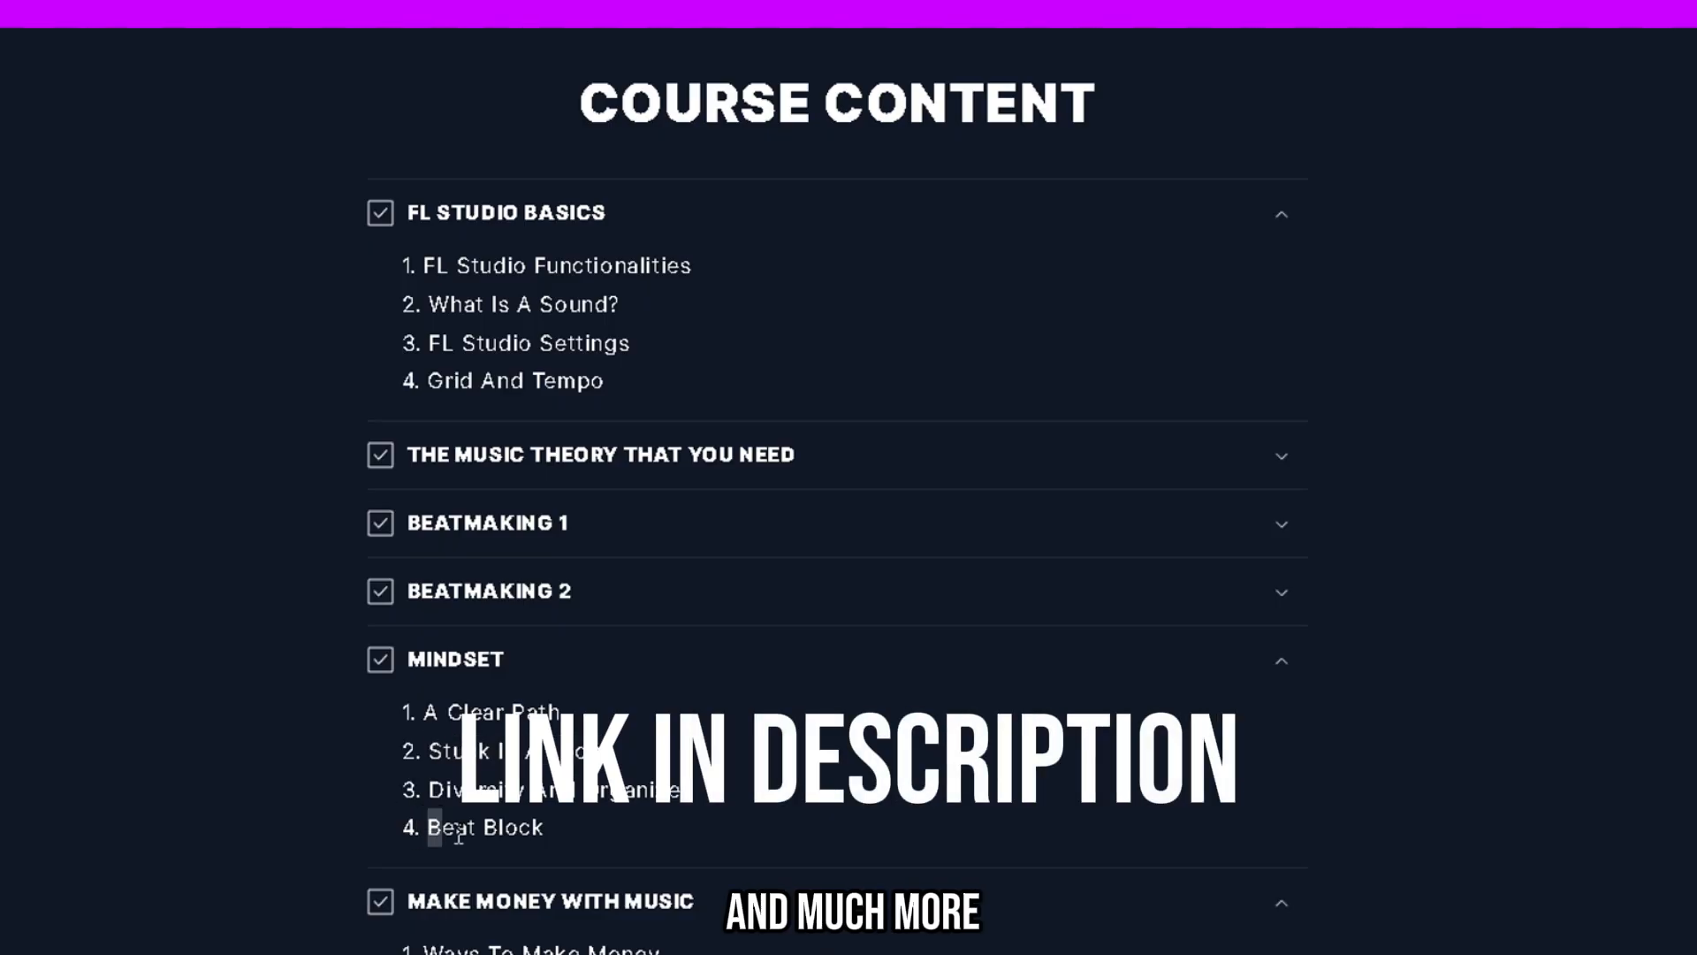
left_click_drag(428, 827, 663, 827)
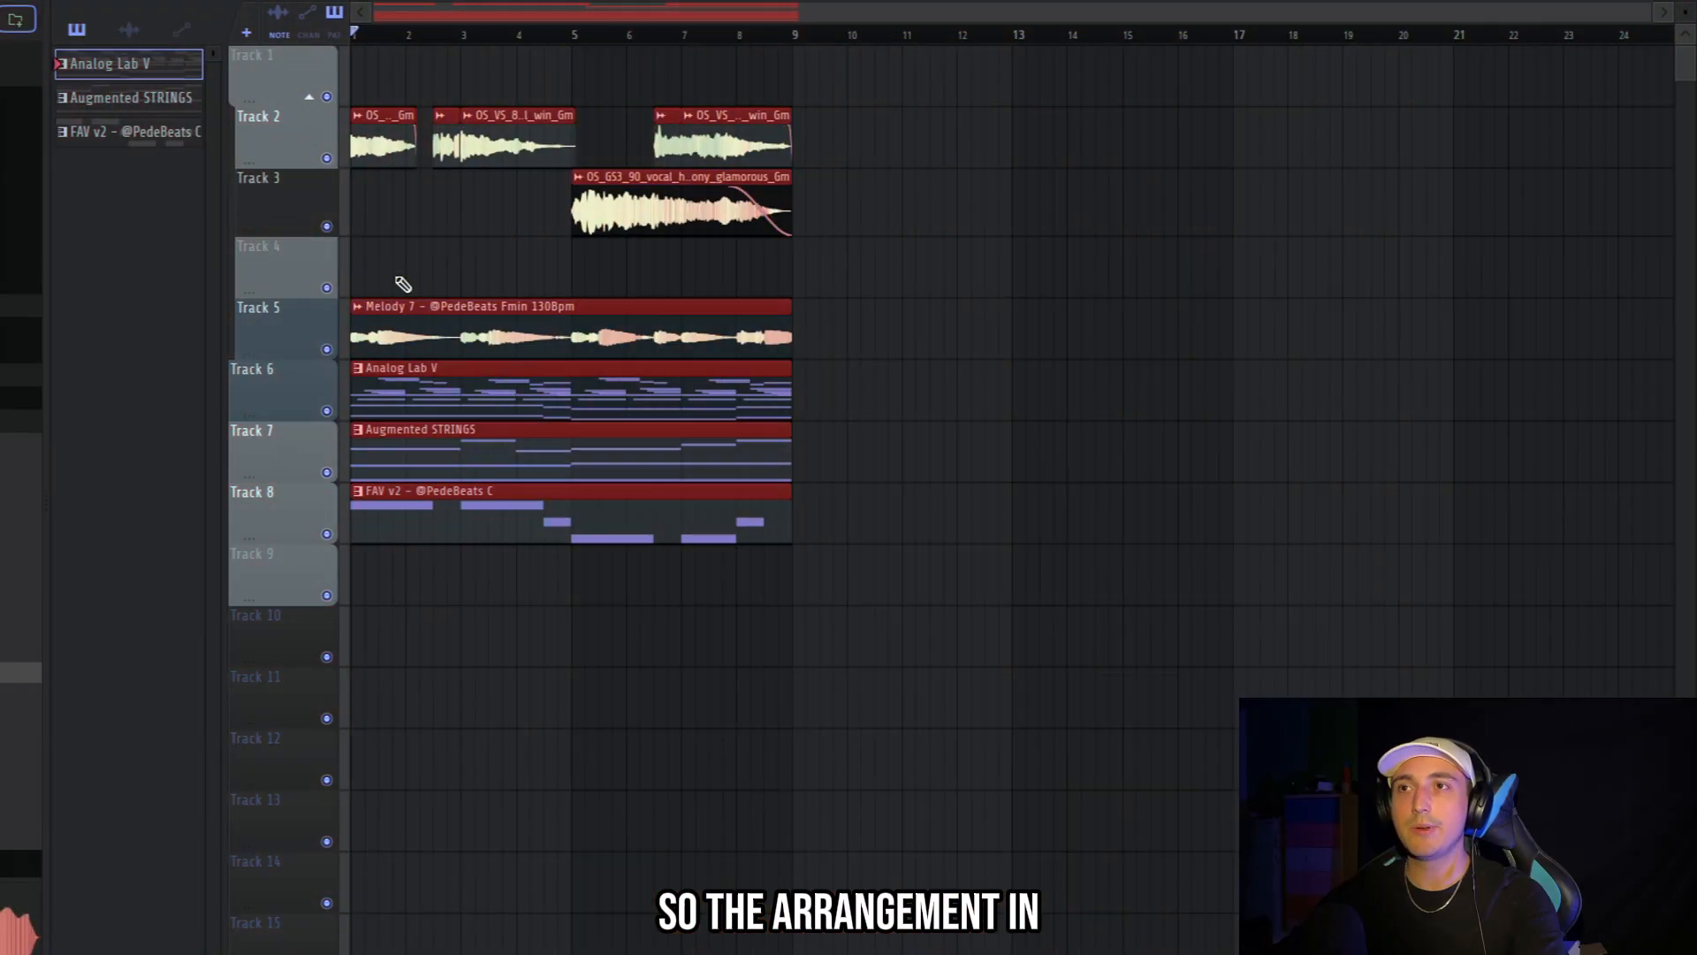
Select all the clips of the eight-bar loop in the playlist and duplicate them along the timeline
left_click_drag(353, 46, 1167, 663)
key("ctrl+b")
key("ctrl+b")
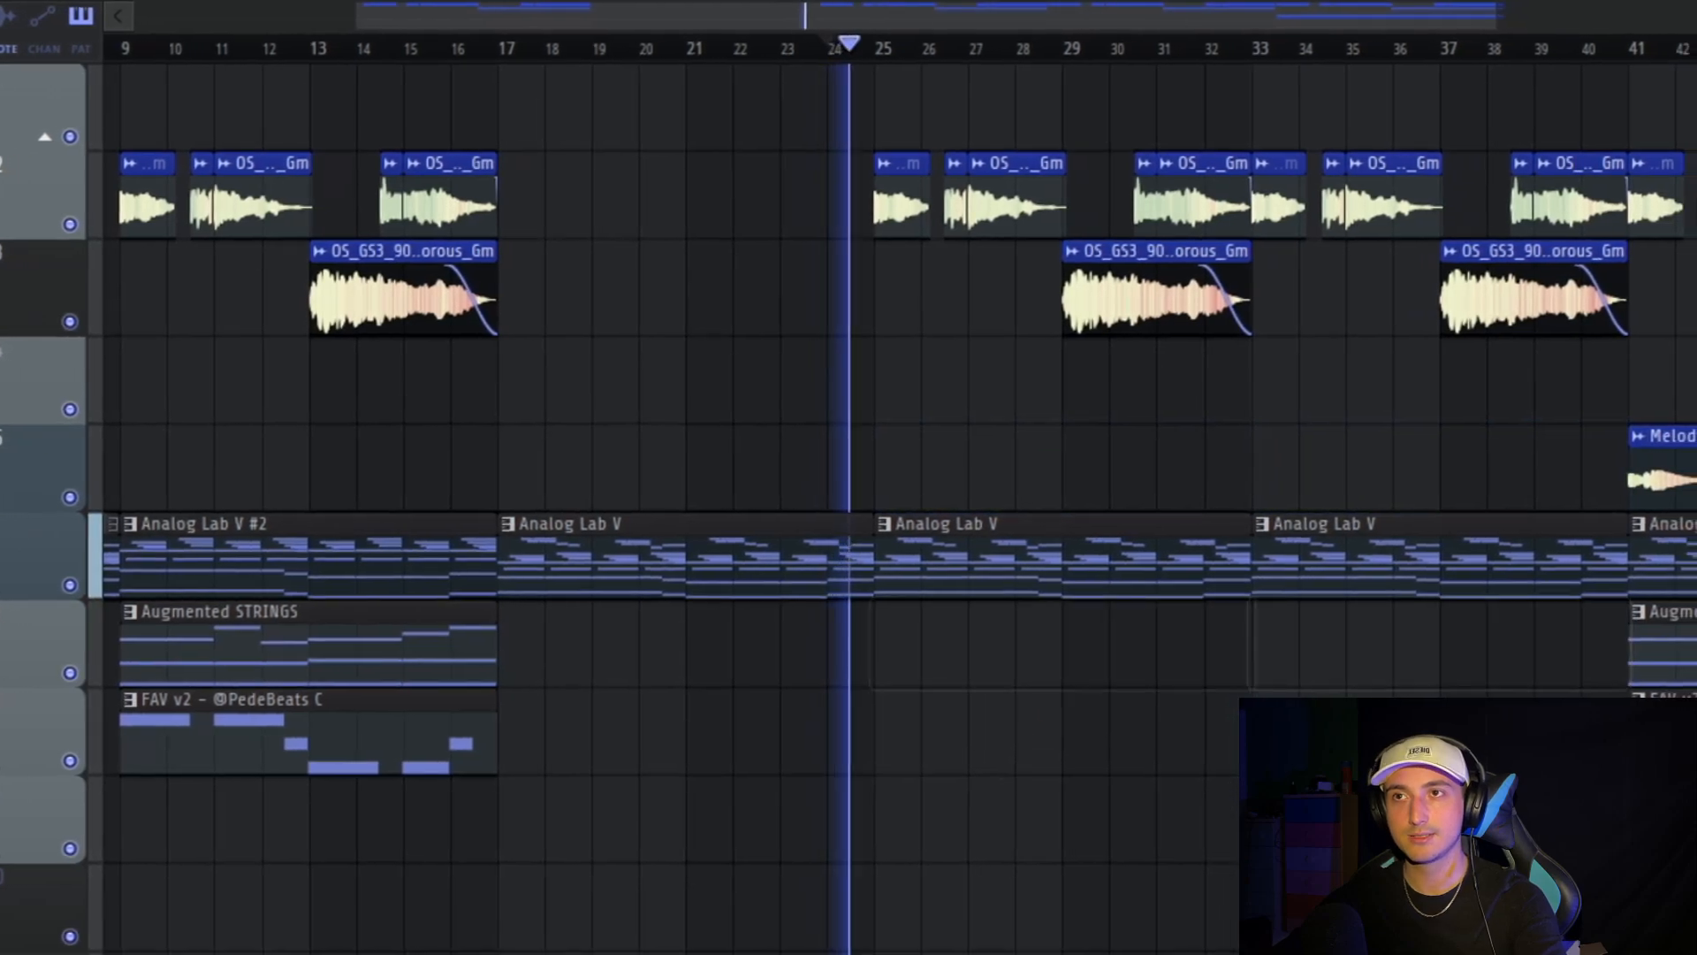
Clear the vocal clips from bars 33 to 40 and replace the Analog Lab V clip there with a copy of Analog Lab V #2
scroll(1295, 840, "down", 4)
left_click_drag(1670, 867, 1267, 44)
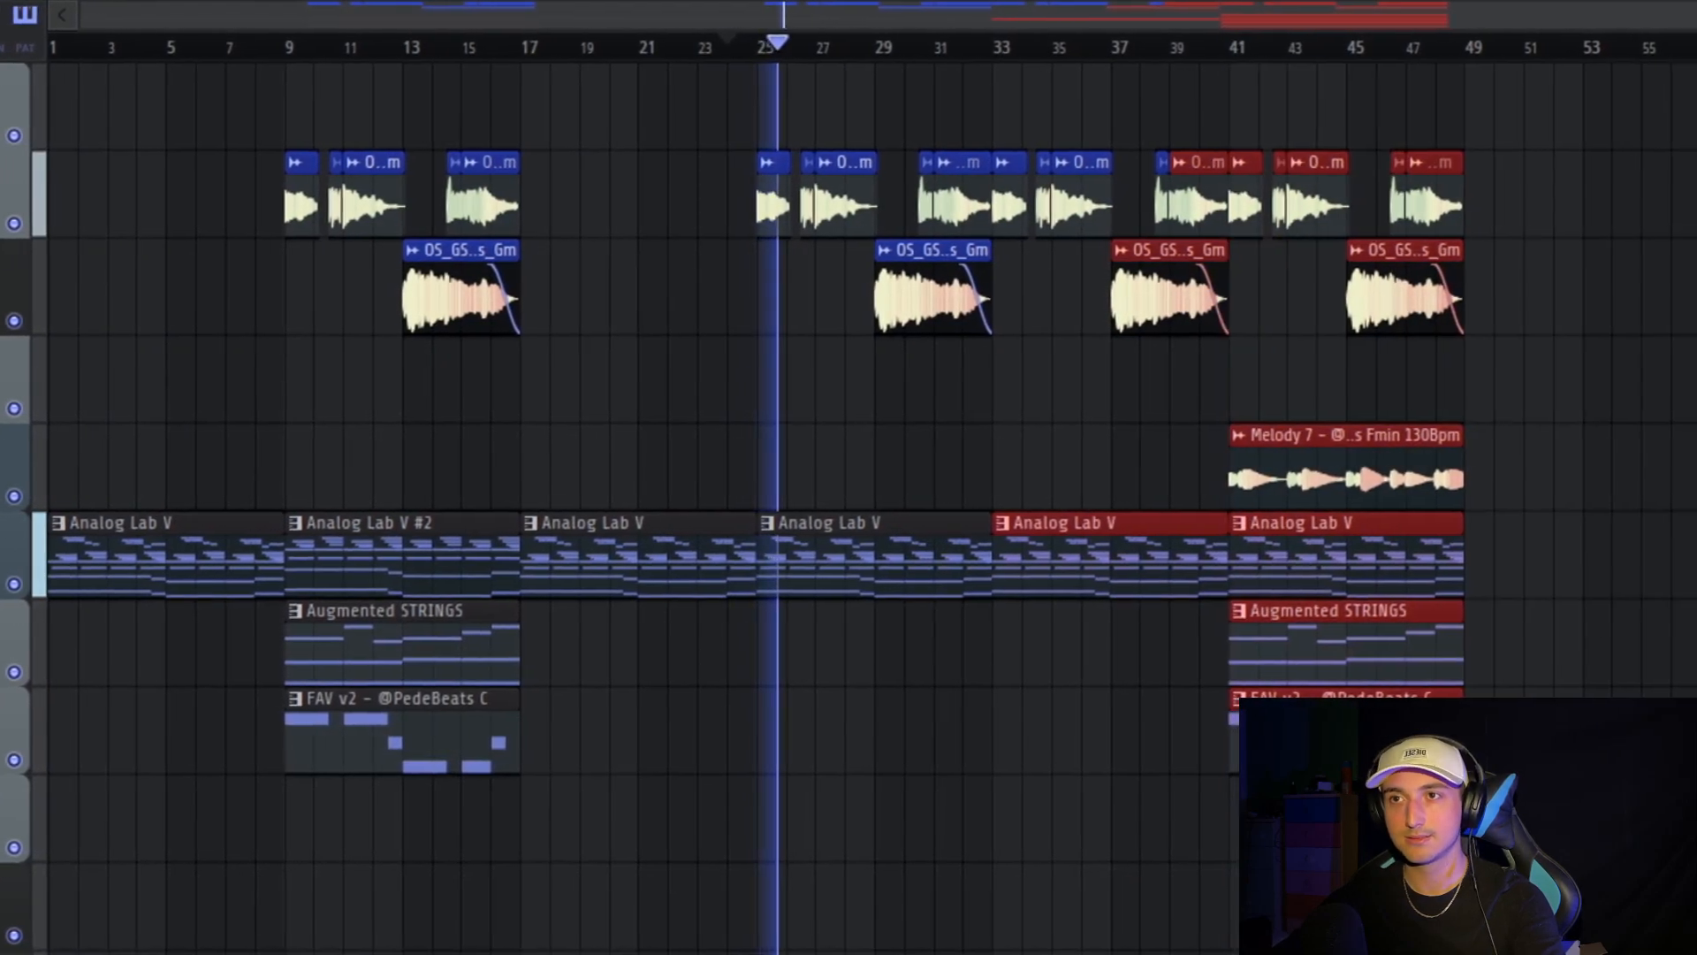
left_click(1220, 815, "ctrl")
scroll(1220, 815, "up", 1)
scroll(1176, 824, "down", 1)
right_click(1053, 550)
left_click_drag(367, 568, 1080, 603)
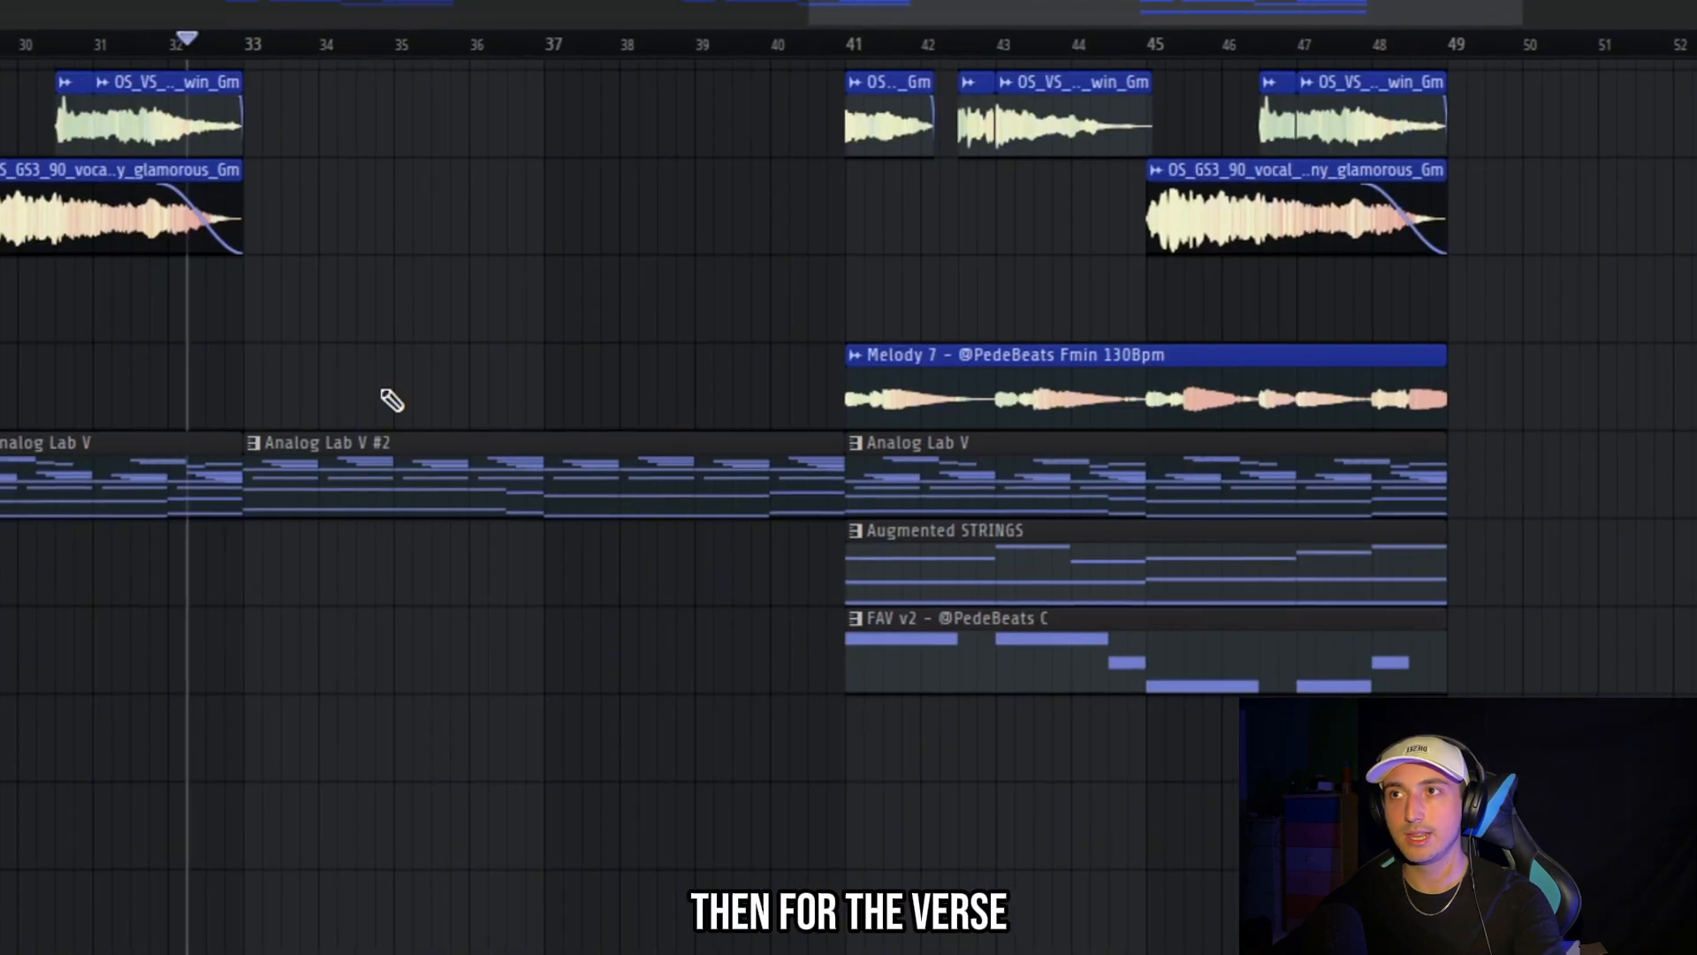
Replace the Analog Lab V clip at bar 41 with a copy of Analog Lab V #2
scroll(424, 403, "down", 1)
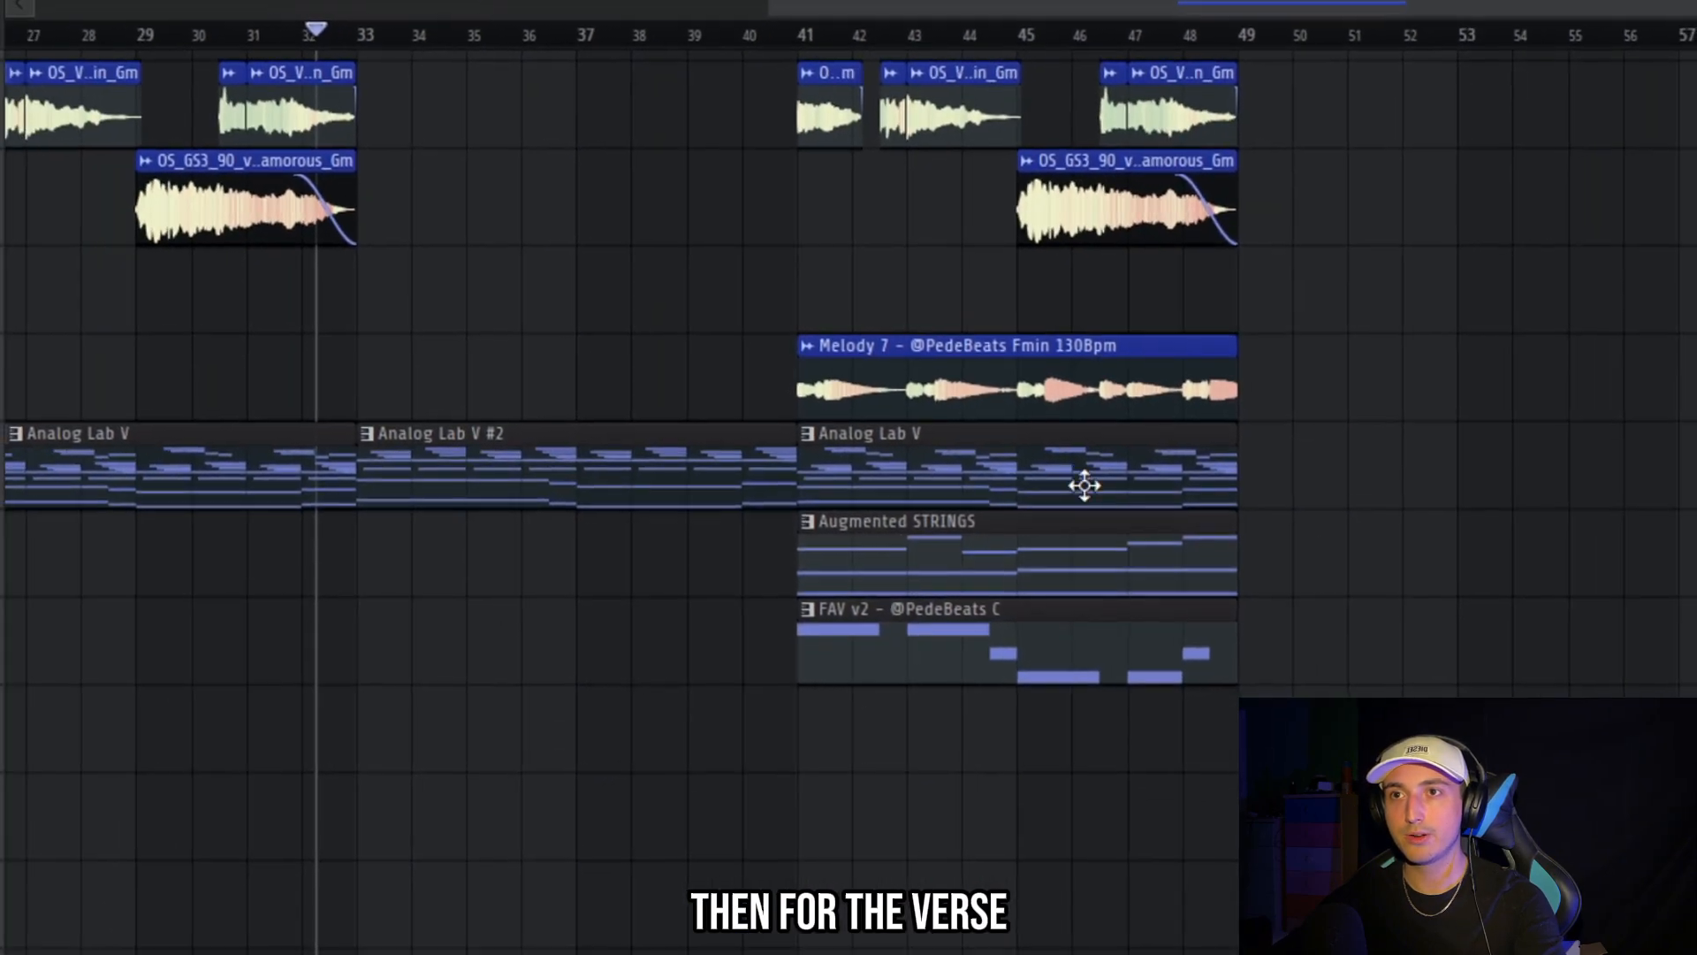
right_click(1084, 485)
left_click(557, 461, "ctrl")
left_click_drag(557, 460, 997, 461)
scroll(784, 602, "up", 1)
Delete the vocal, Augmented STRINGS and FAV v2 clips from bars 41 to 48, keeping the Melody 7 guitar
right_click(1165, 198)
right_click(868, 106)
right_click(1216, 107)
right_click(1052, 552)
right_click(1052, 641)
left_click(965, 336)
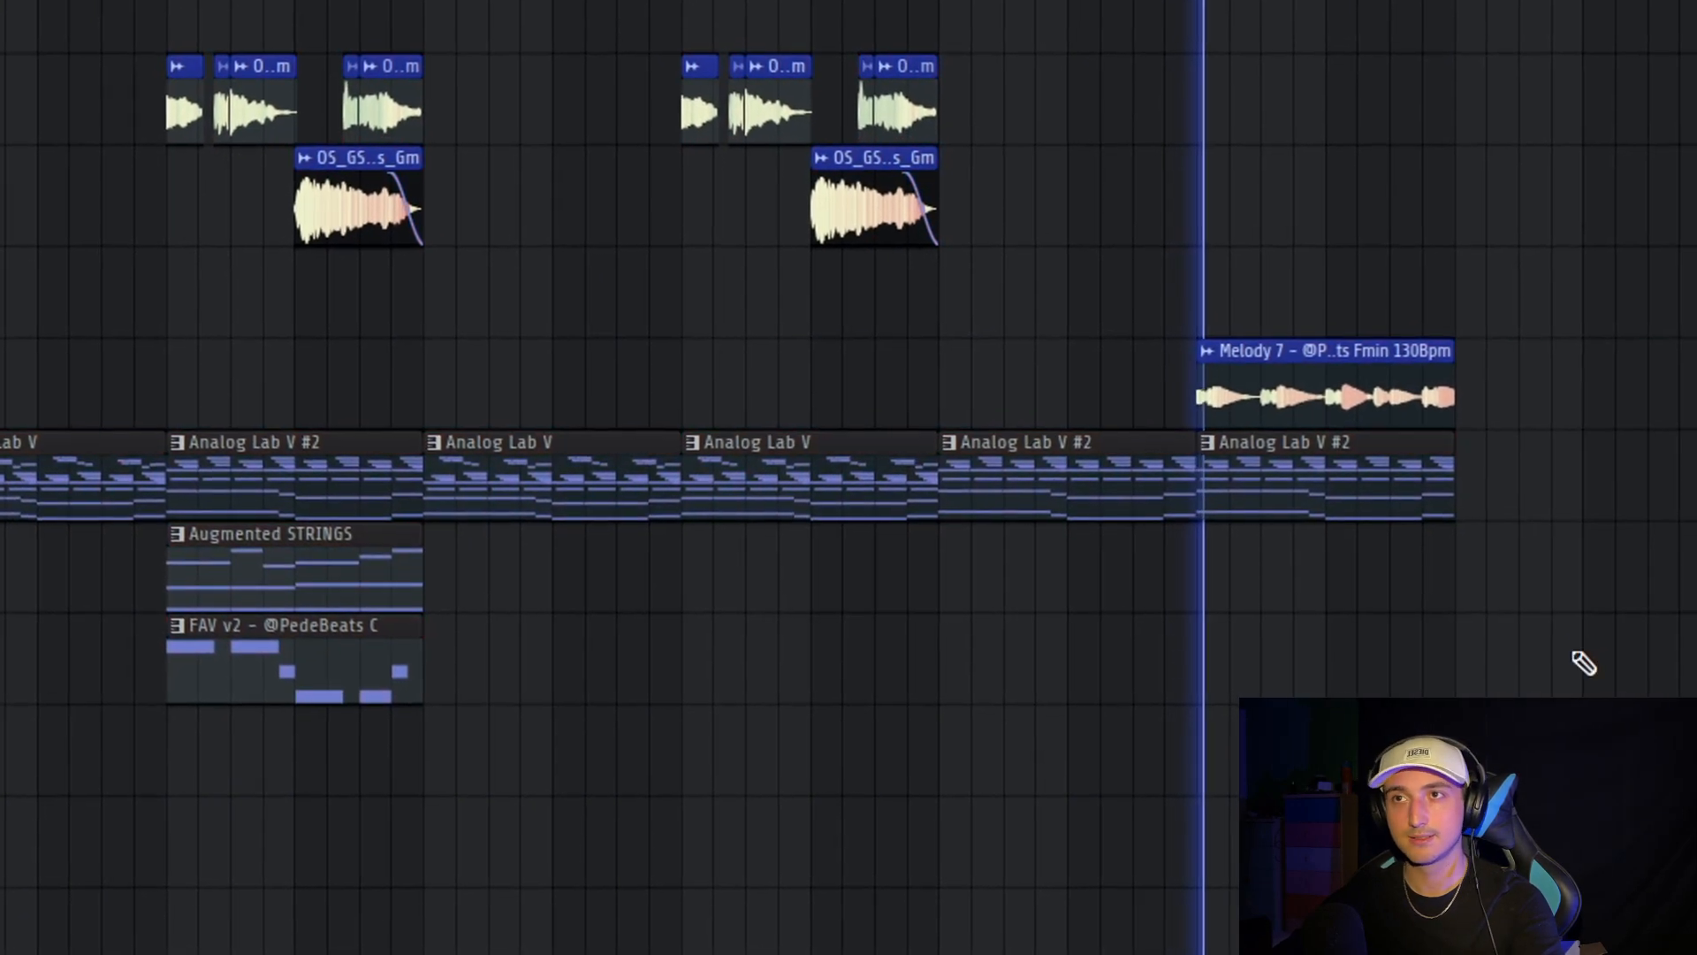
key("ctrl+d")
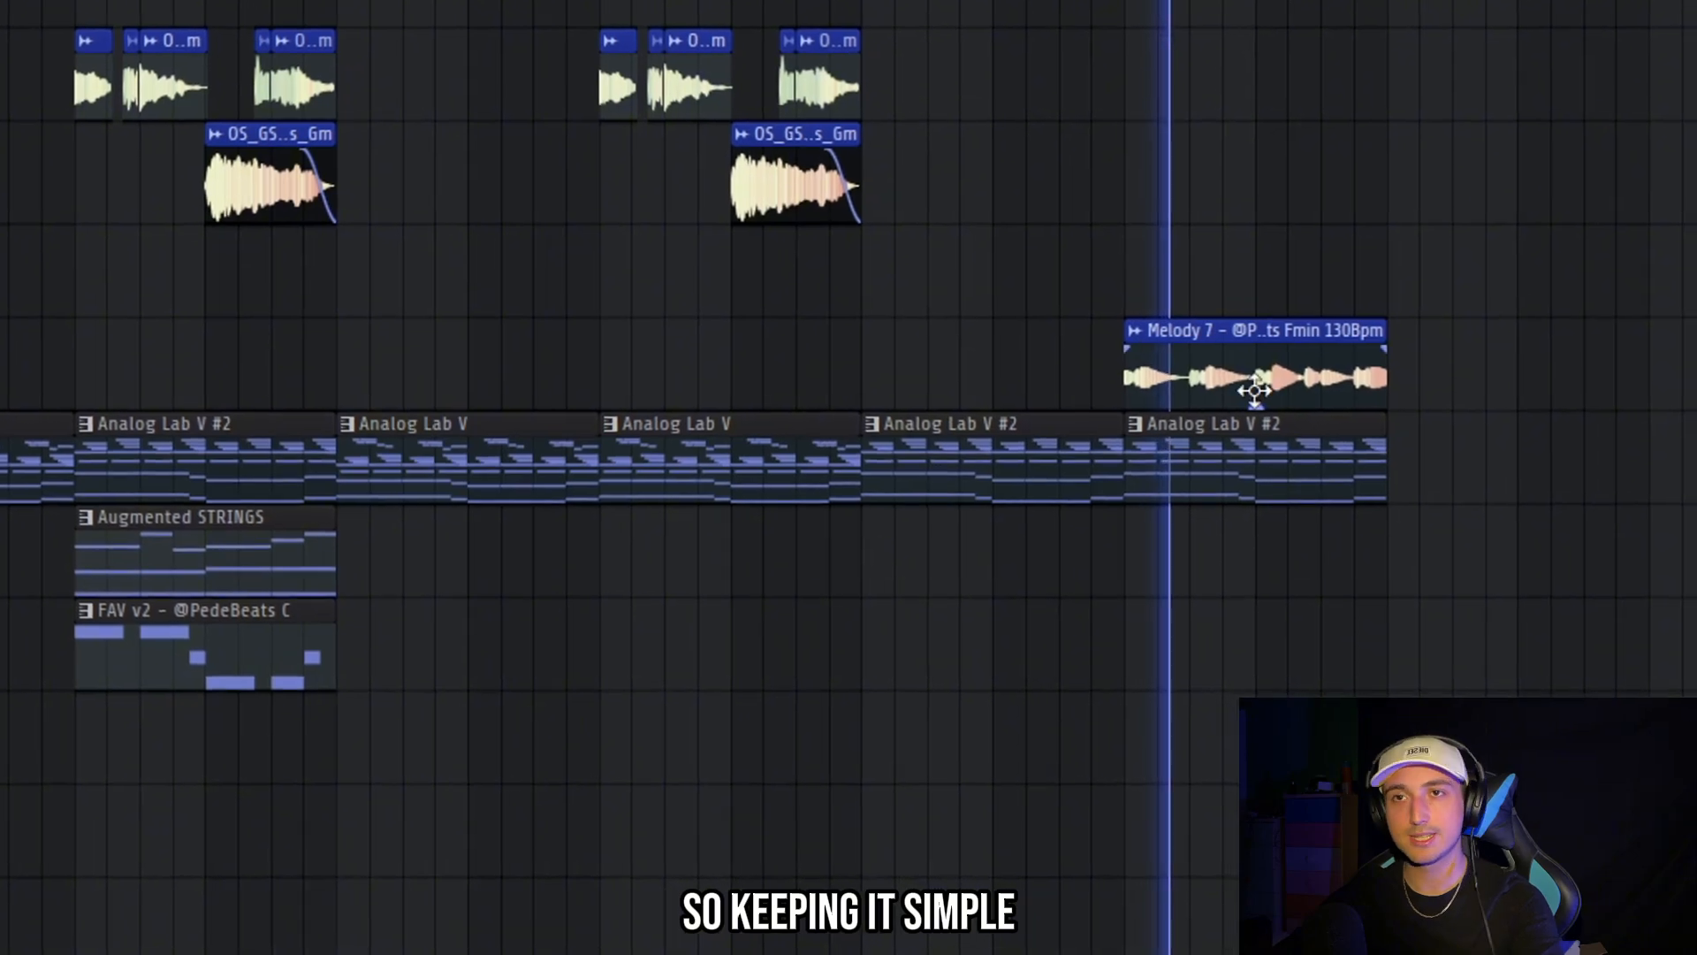
Add Rabbit Tape to the BUS MELODIES mixer track, adjust its wow amount, and close the bus's Fruity parametric EQ 2
double_click(1238, 383)
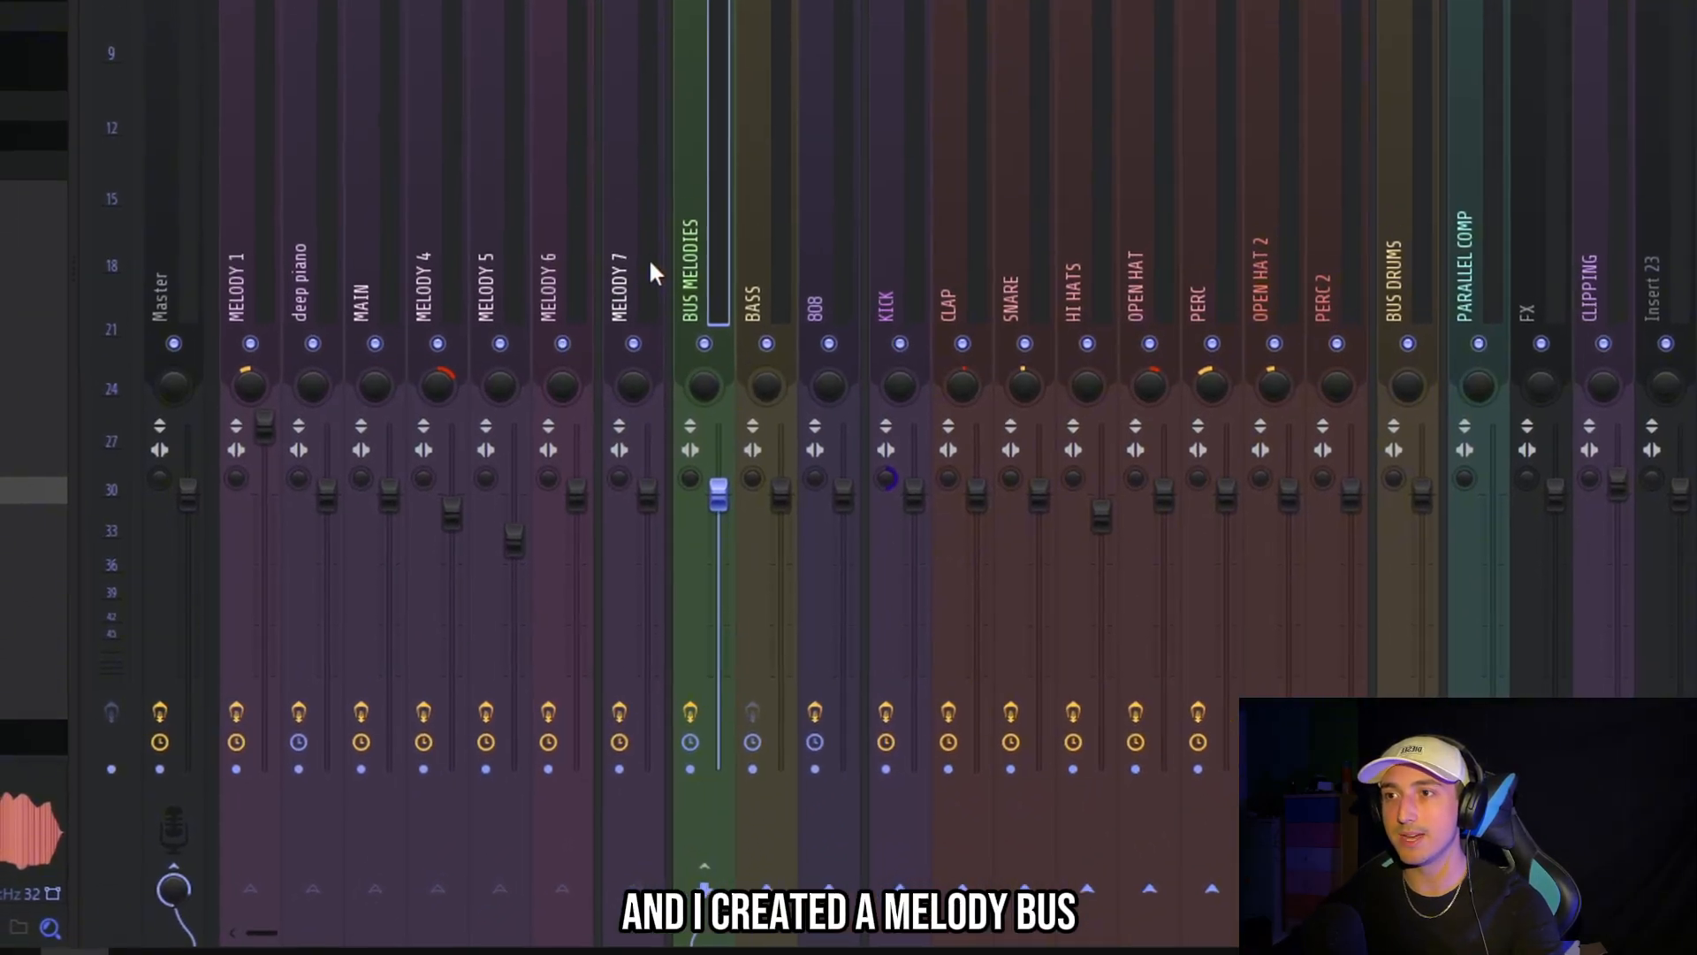
left_click(652, 265)
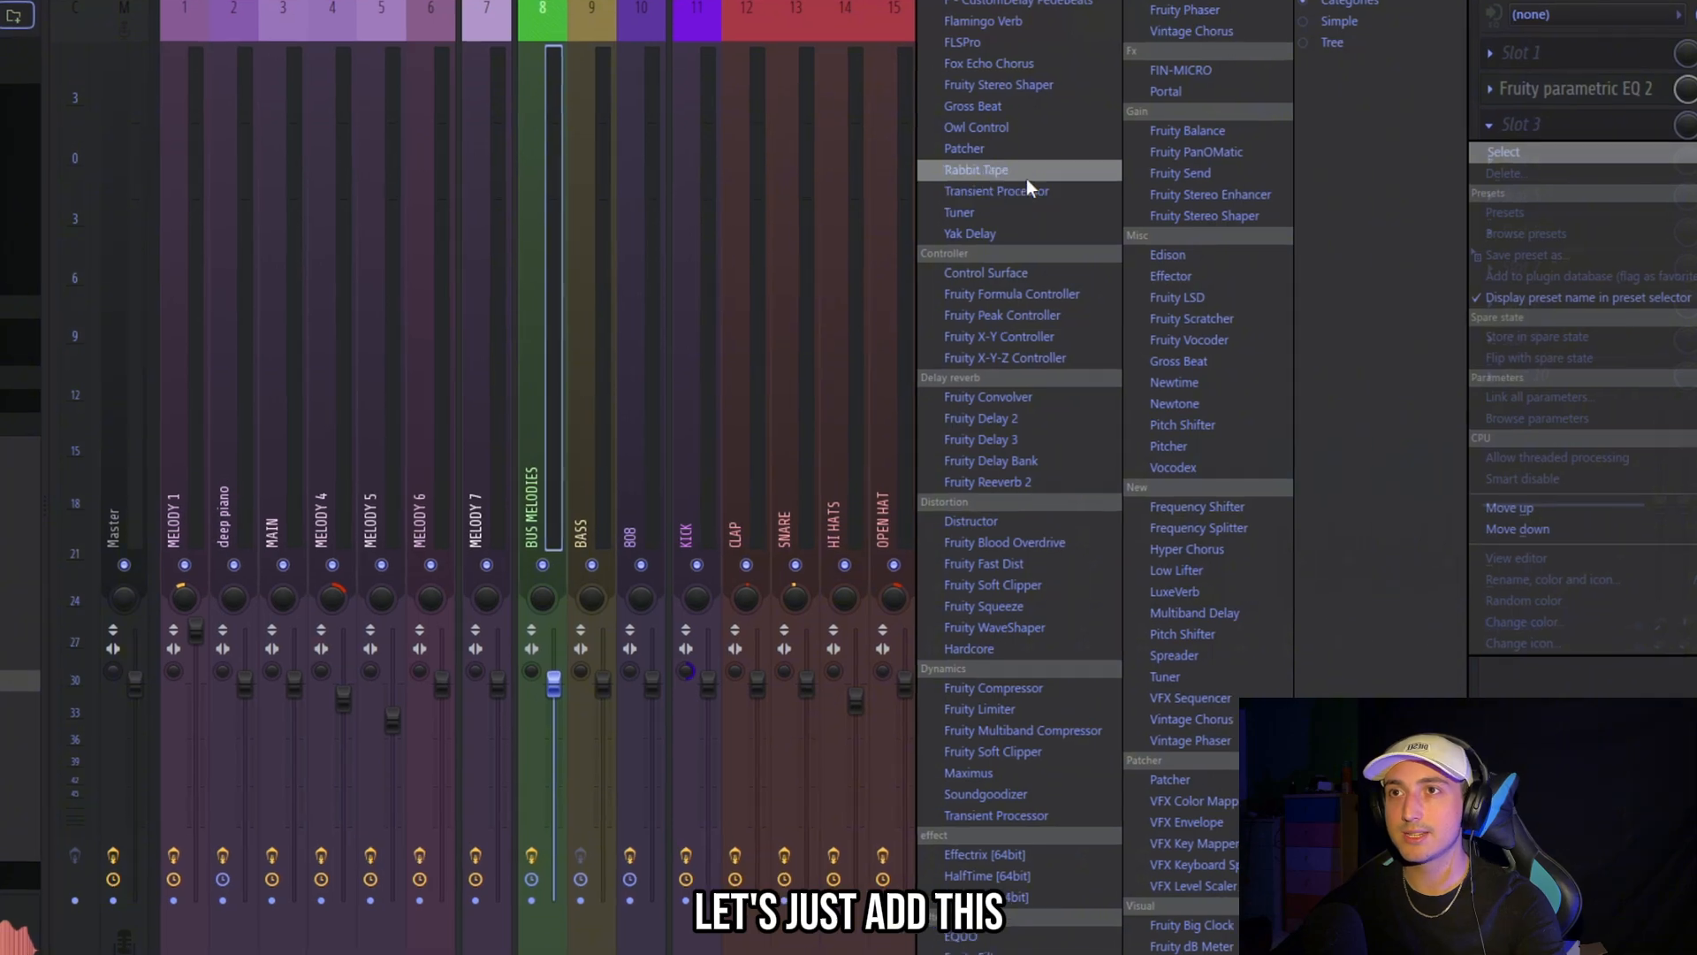
left_click(1021, 172)
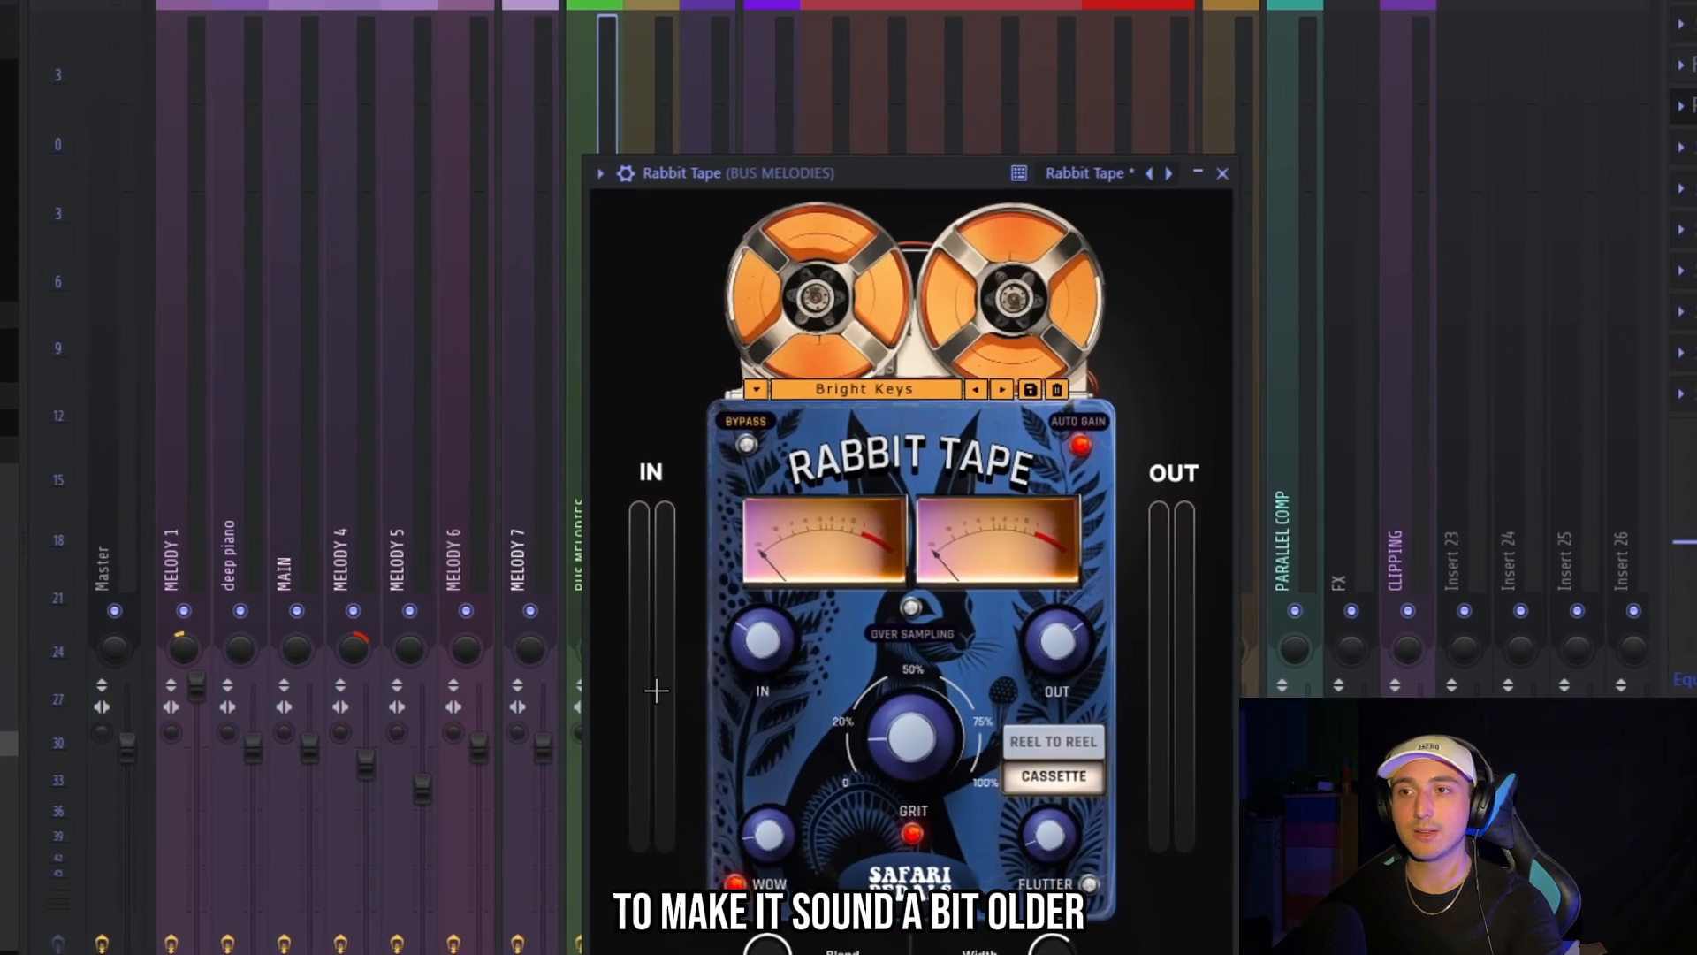
left_click_drag(782, 835, 688, 793)
key("space")
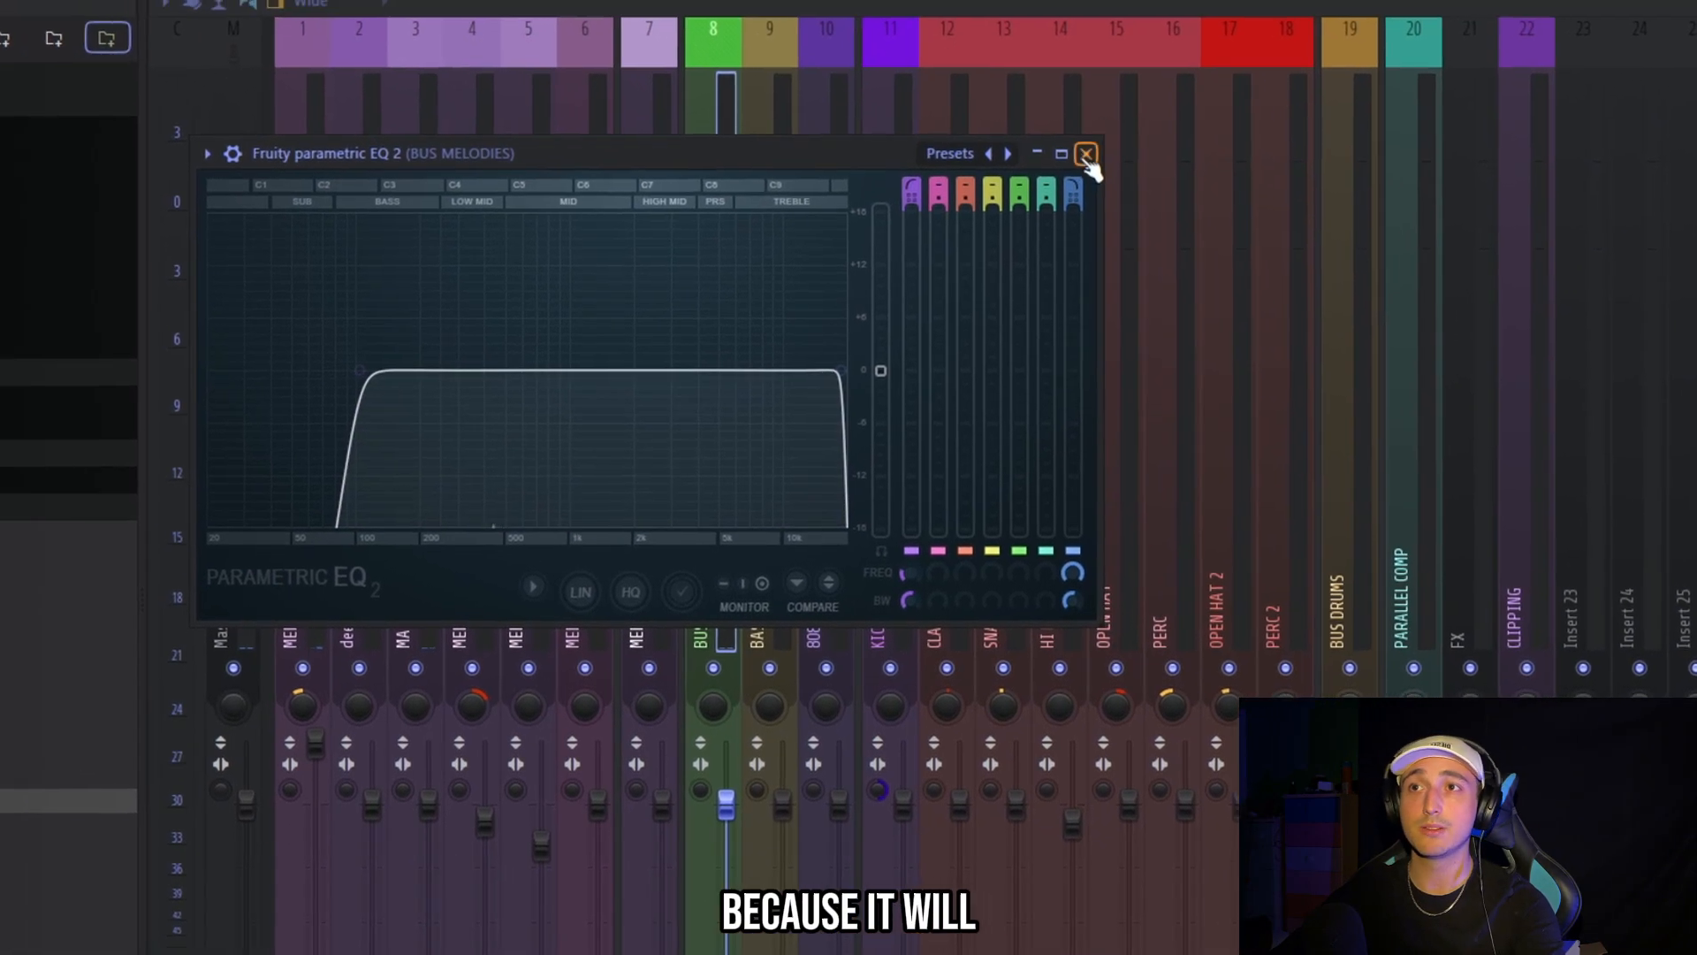
left_click(1087, 155)
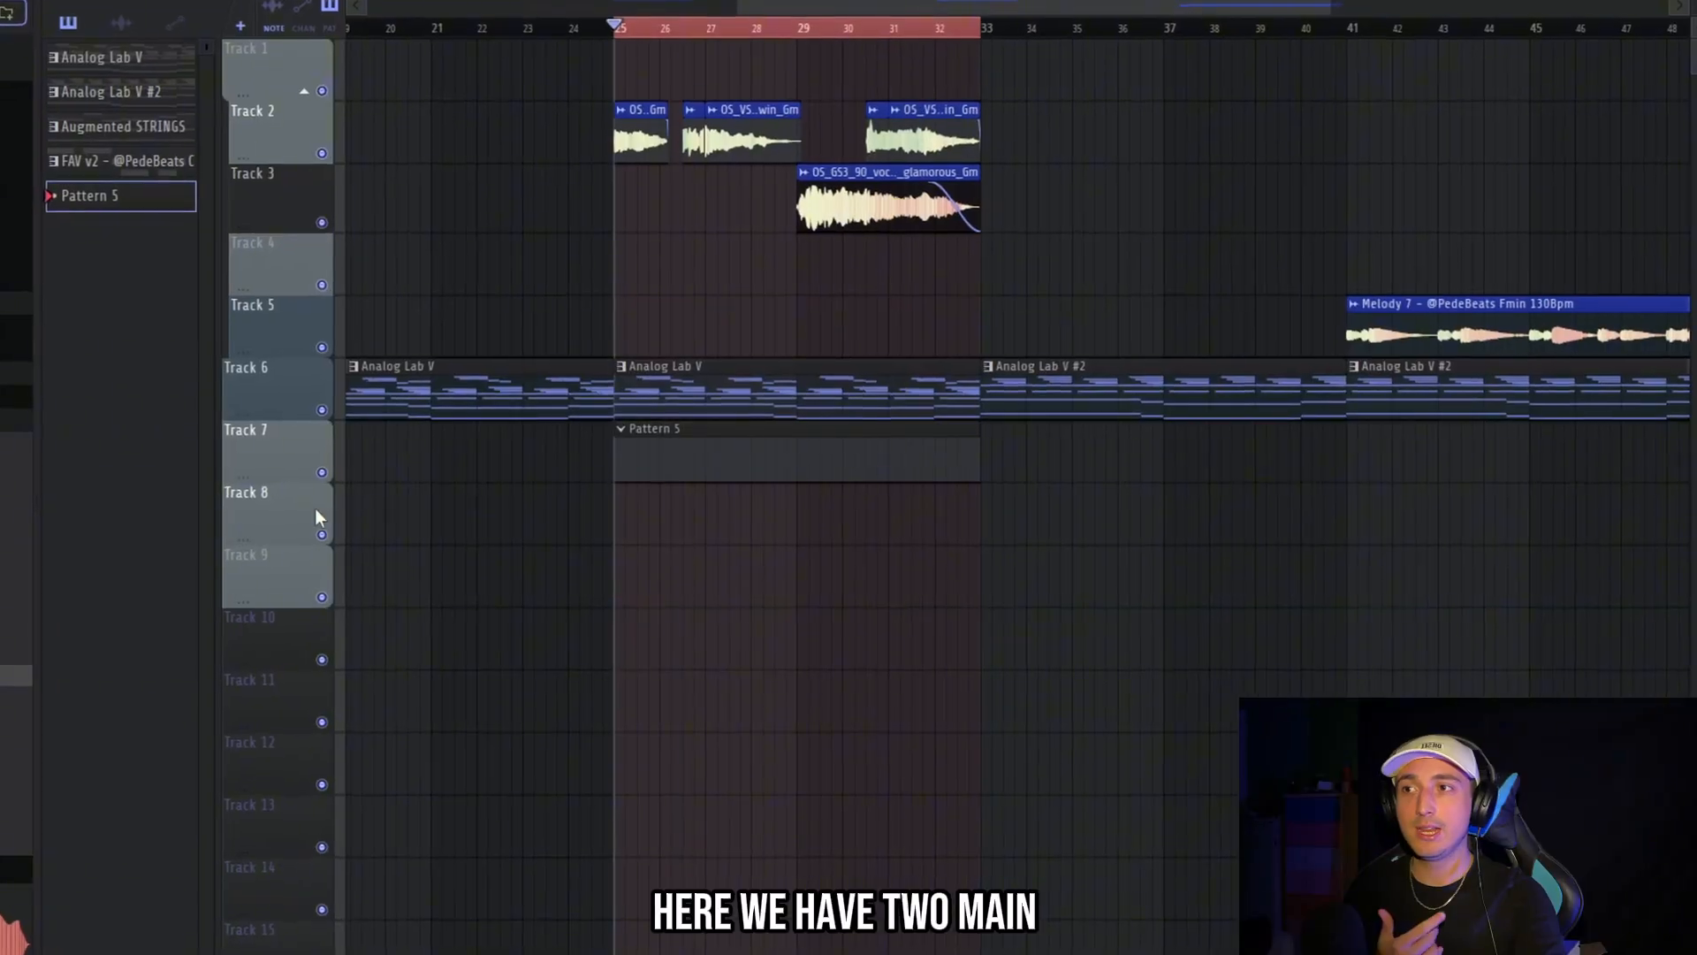
Lay out an eight-bar clap pattern on C5 with a hit on beat 3 of every bar and an extra hit early in bar 8
left_click(318, 477)
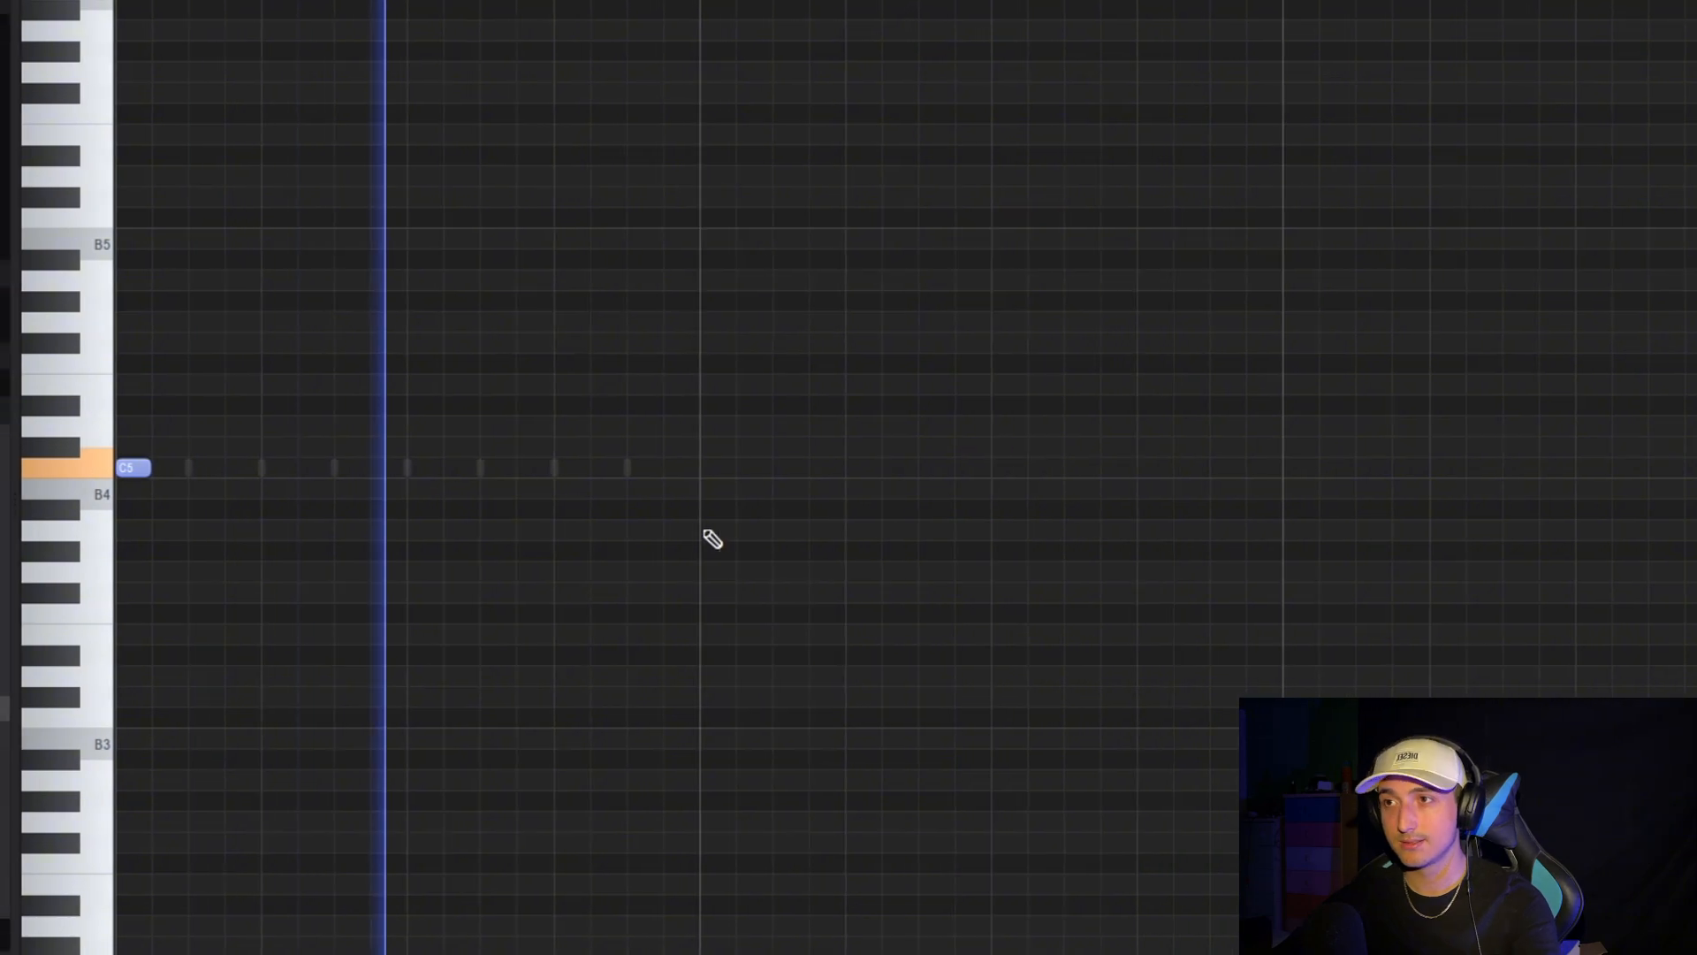
key("space")
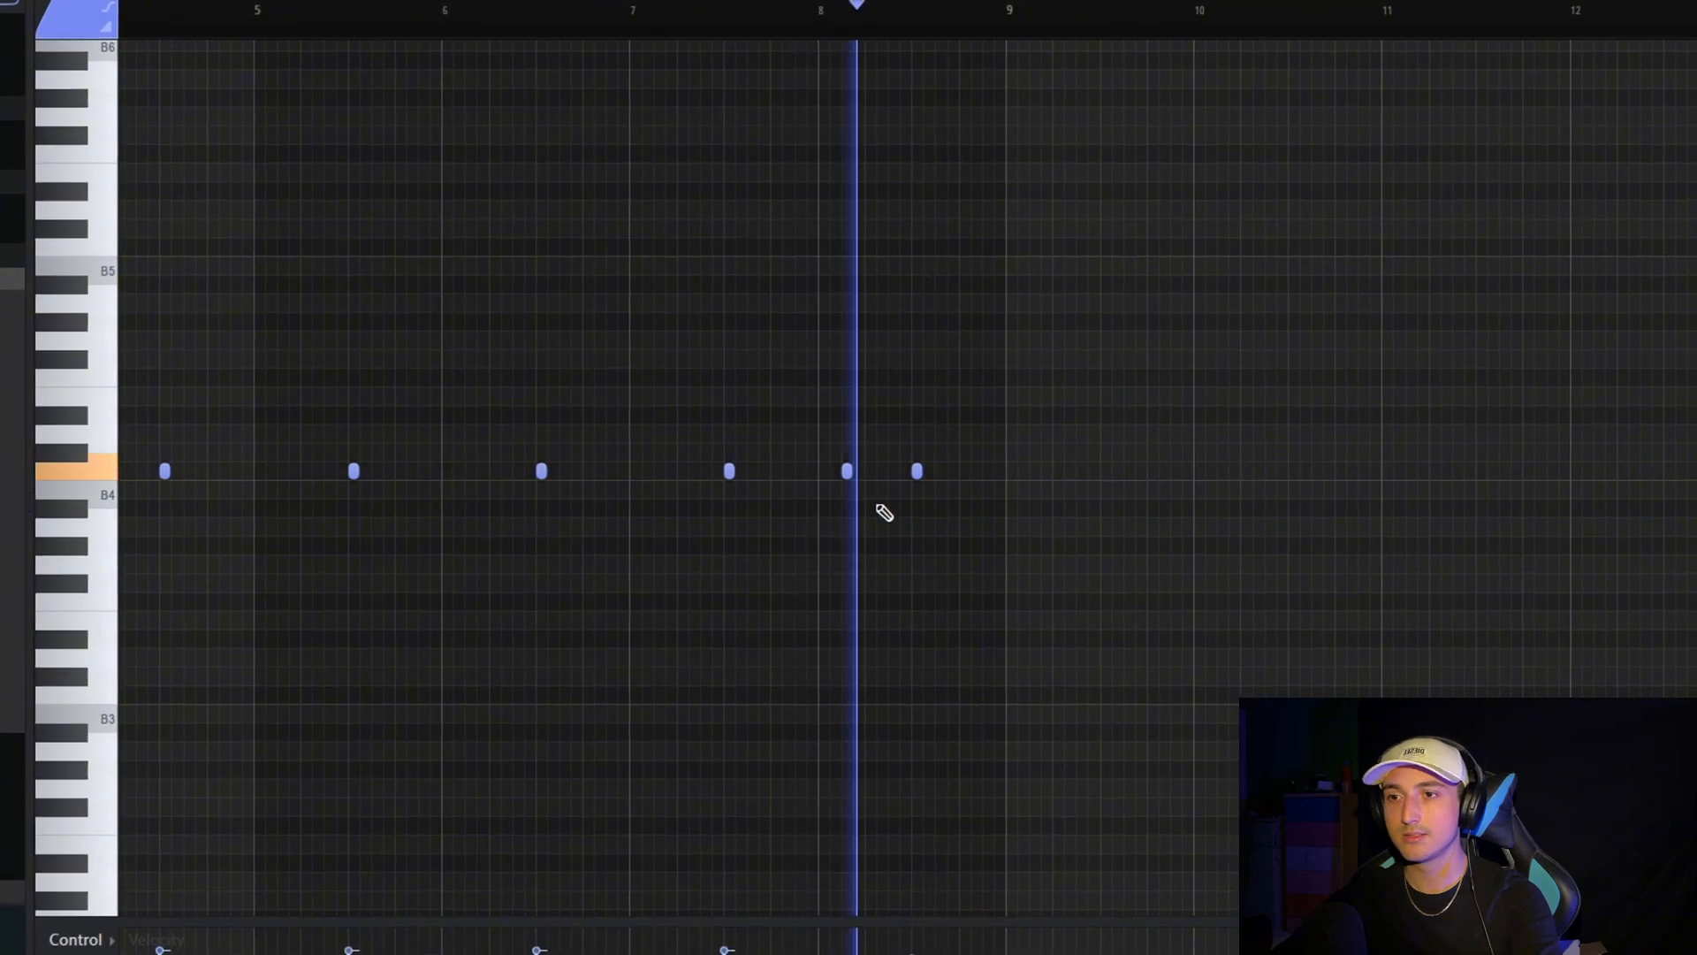
left_click_drag(994, 554, 875, 373)
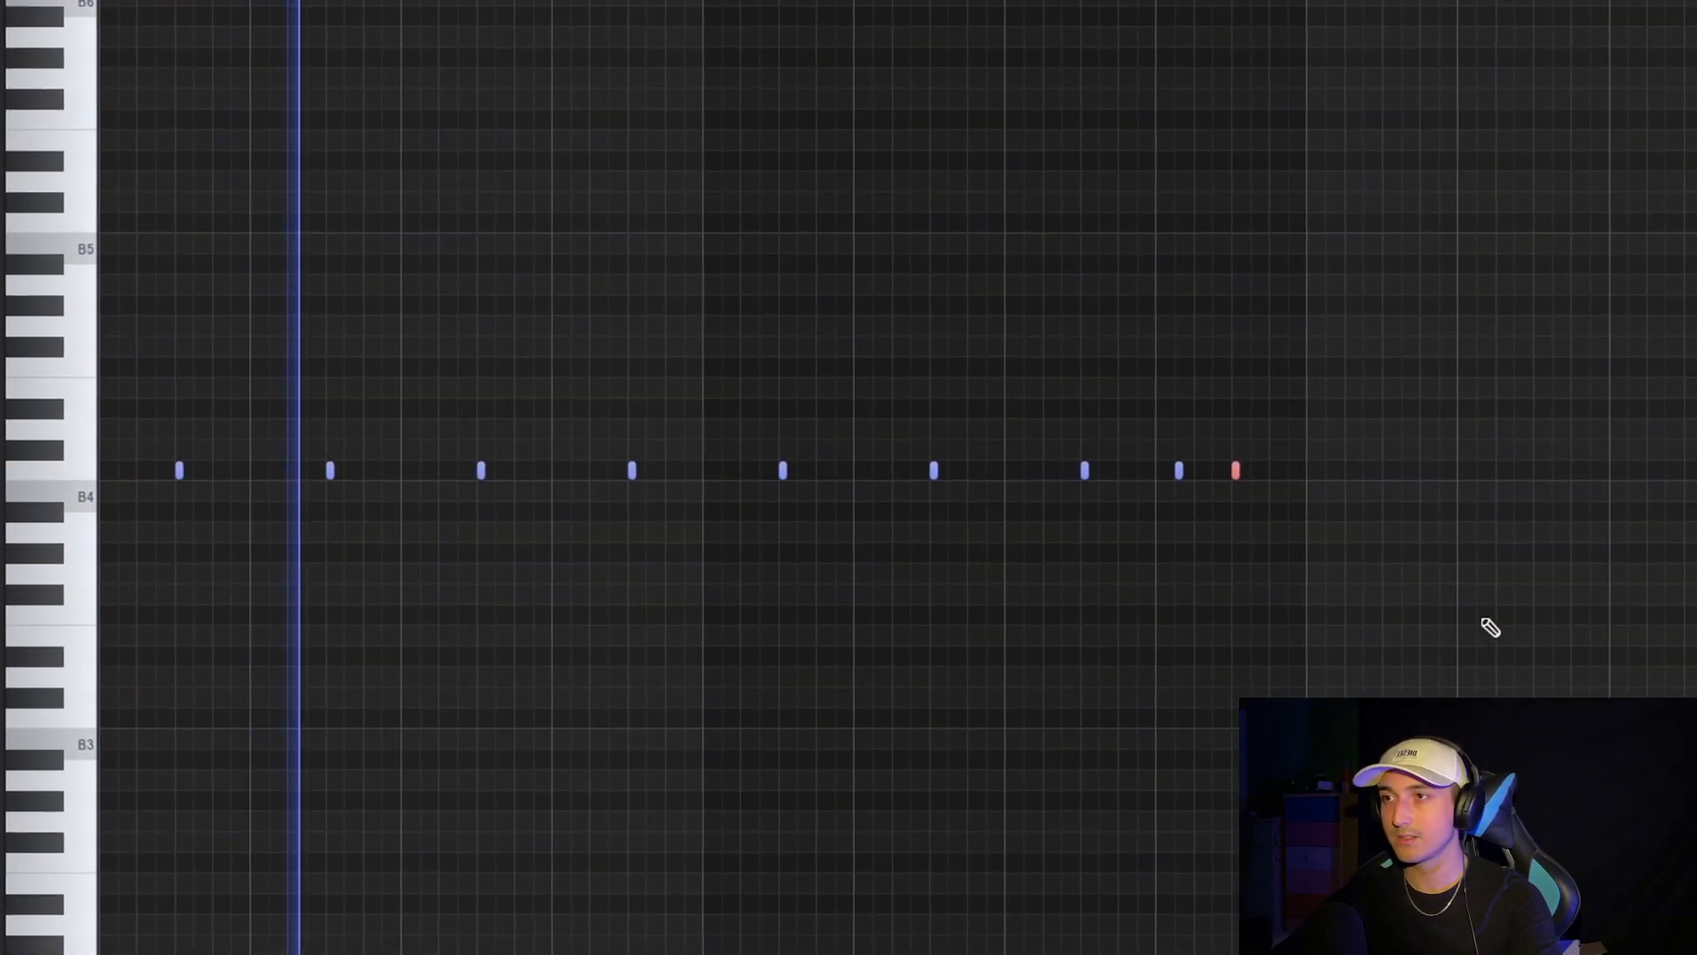
key("ctrl+a")
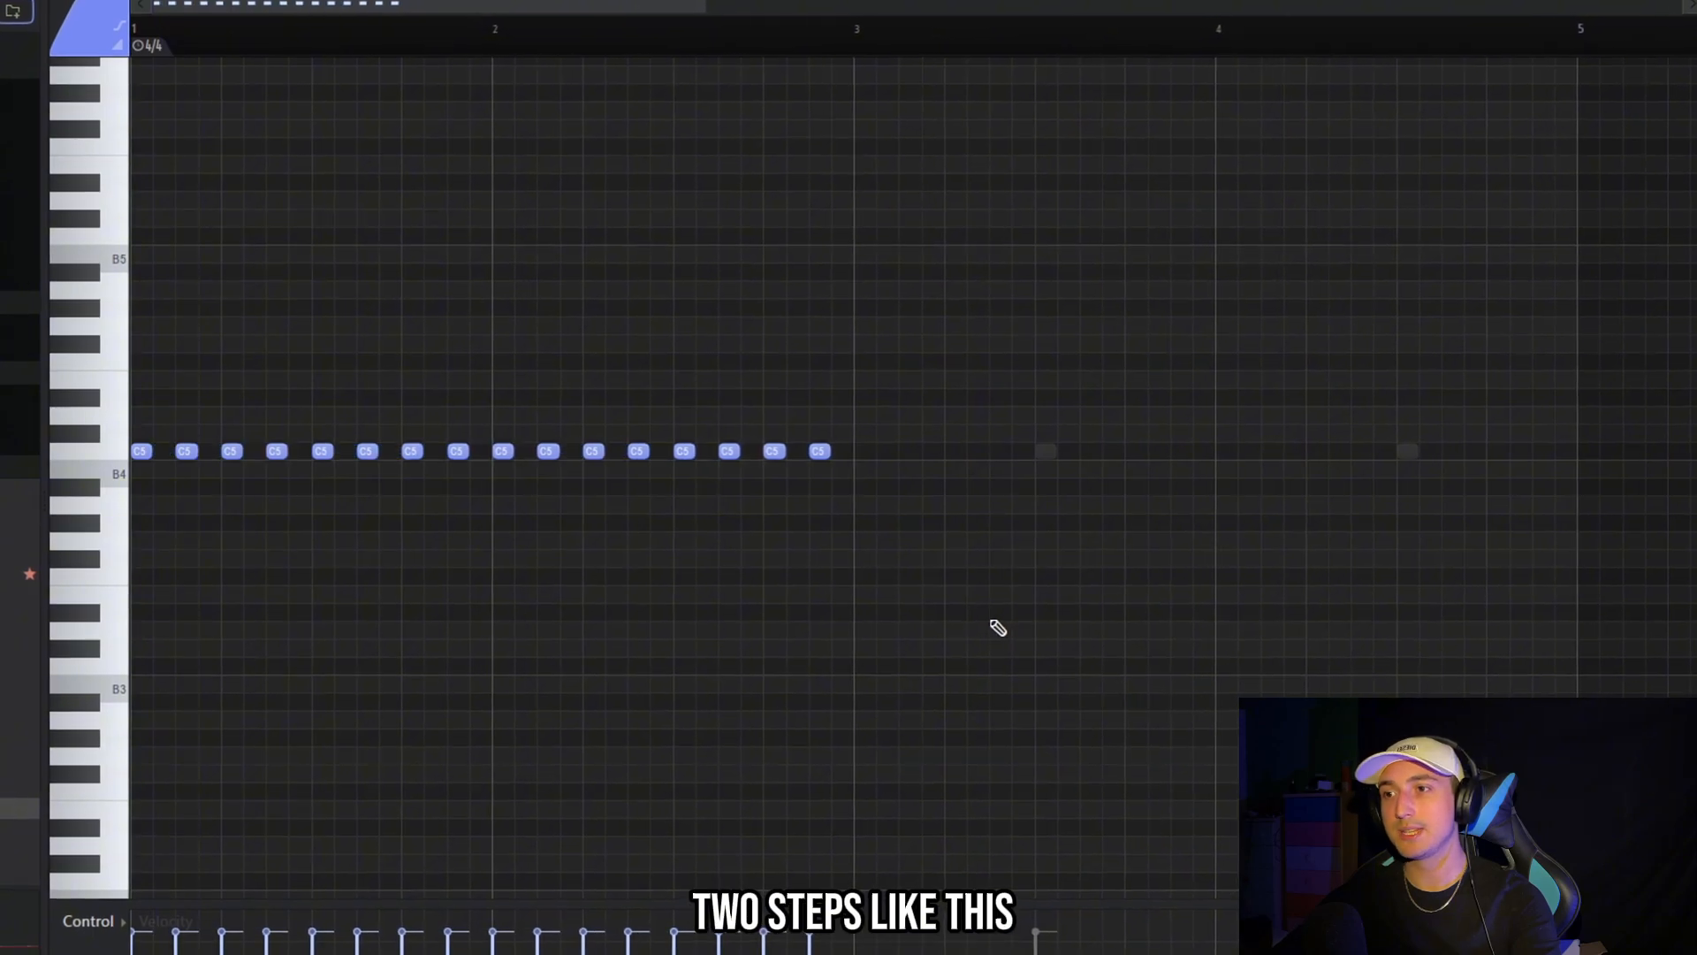
Try filling the gaps of the two-step hi-hat pattern with extra C5 notes and play the result
key("ctrl+a")
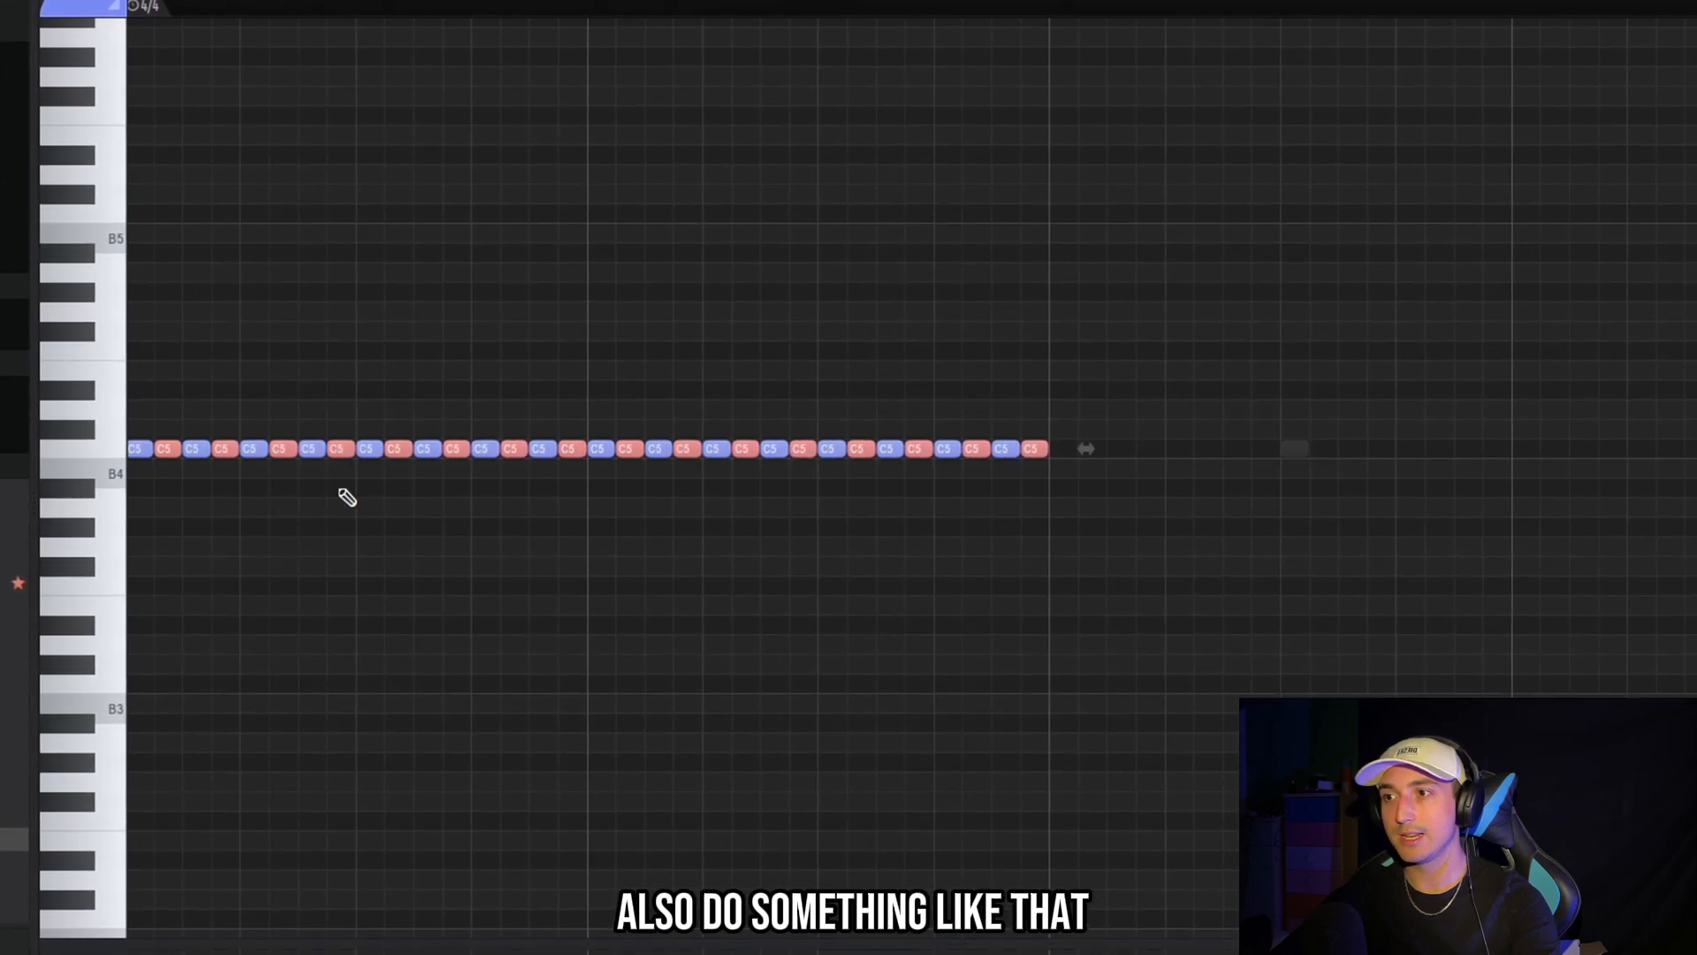
key("space")
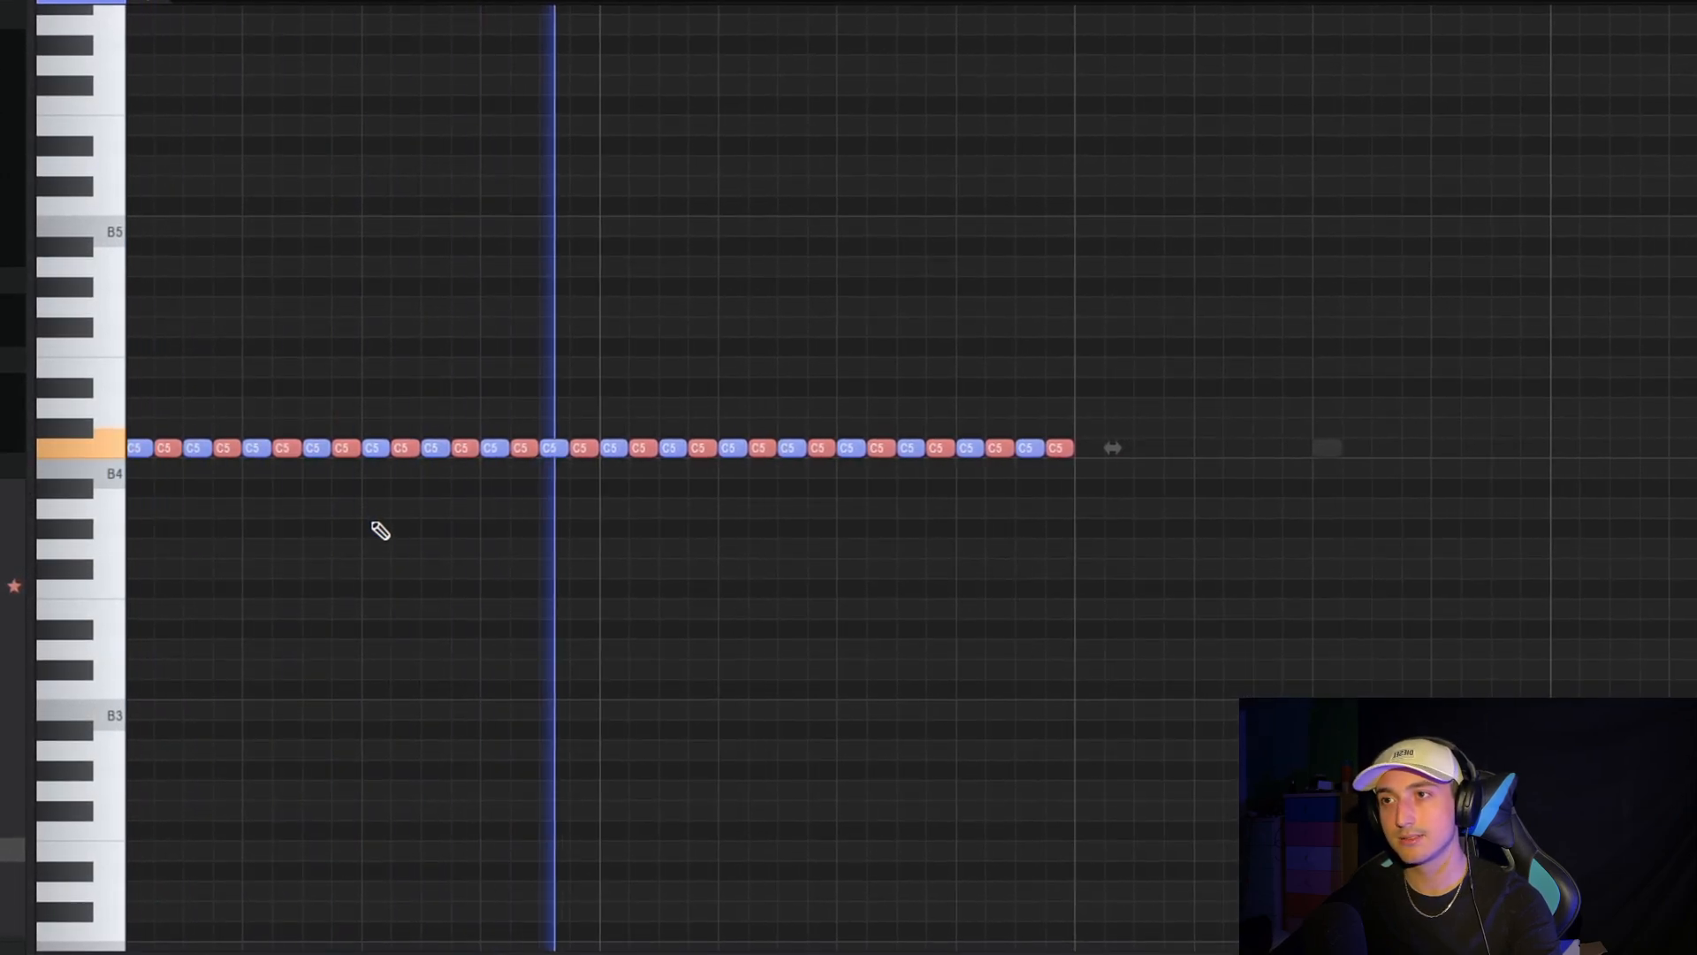
key("space")
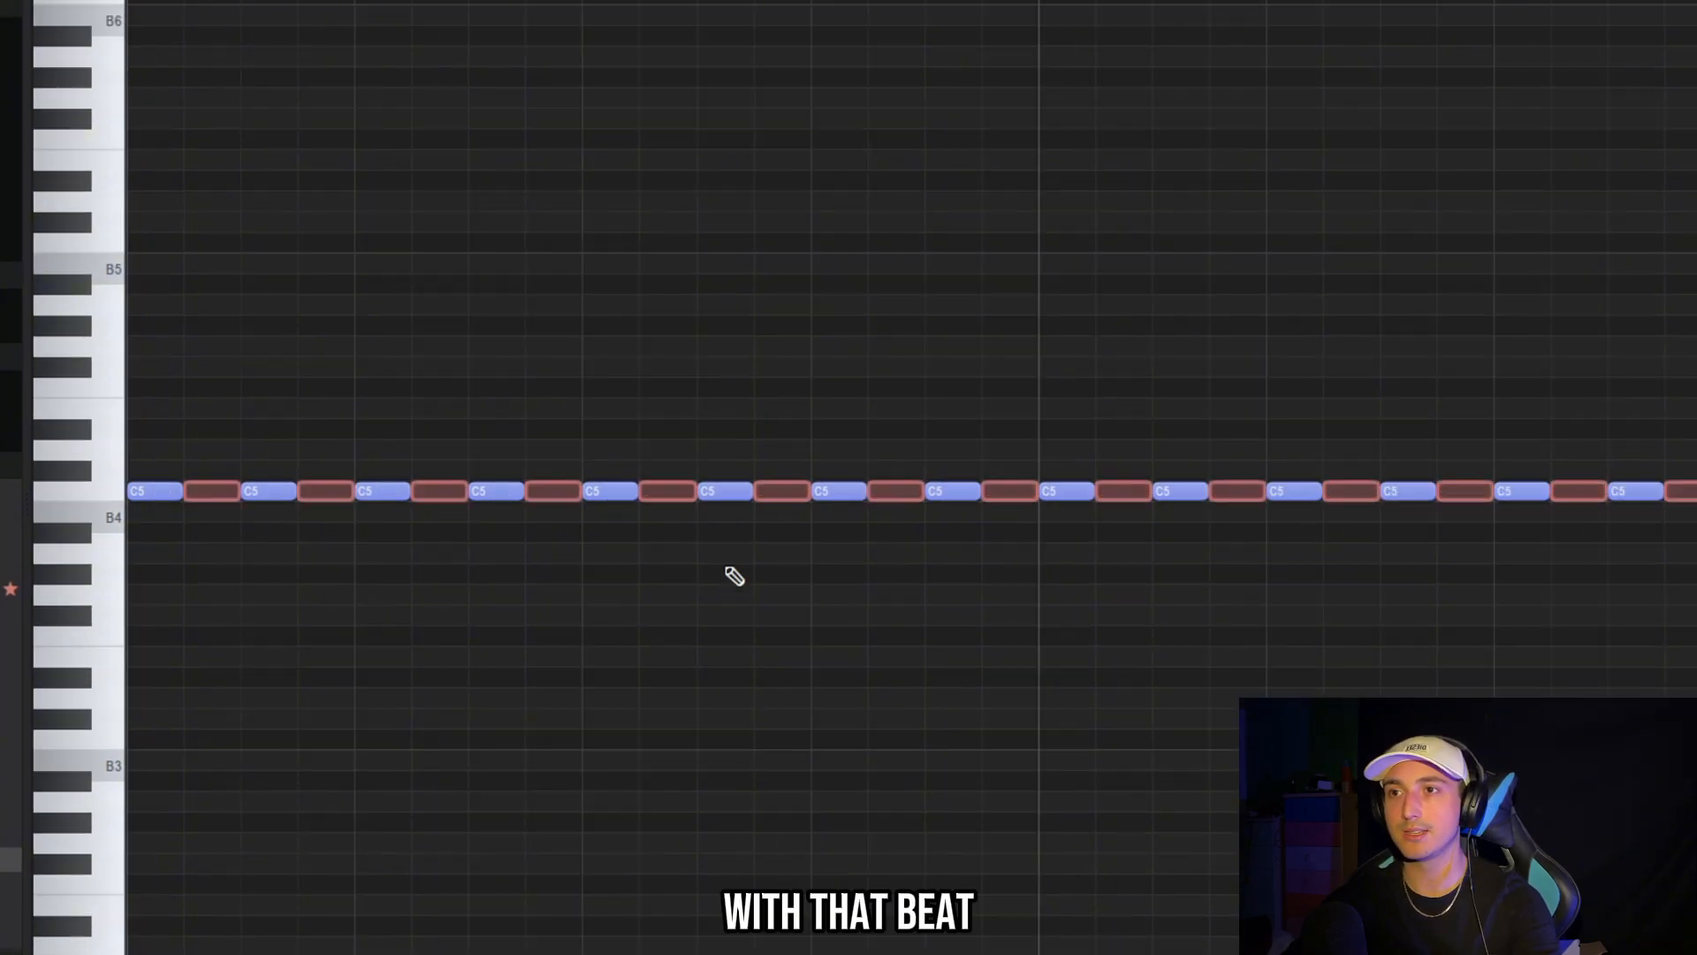
Add 1/3-step rolls and pitched-down hits to the hi-hat pattern, and randomize its notes' pan and velocity
left_click(152, 4)
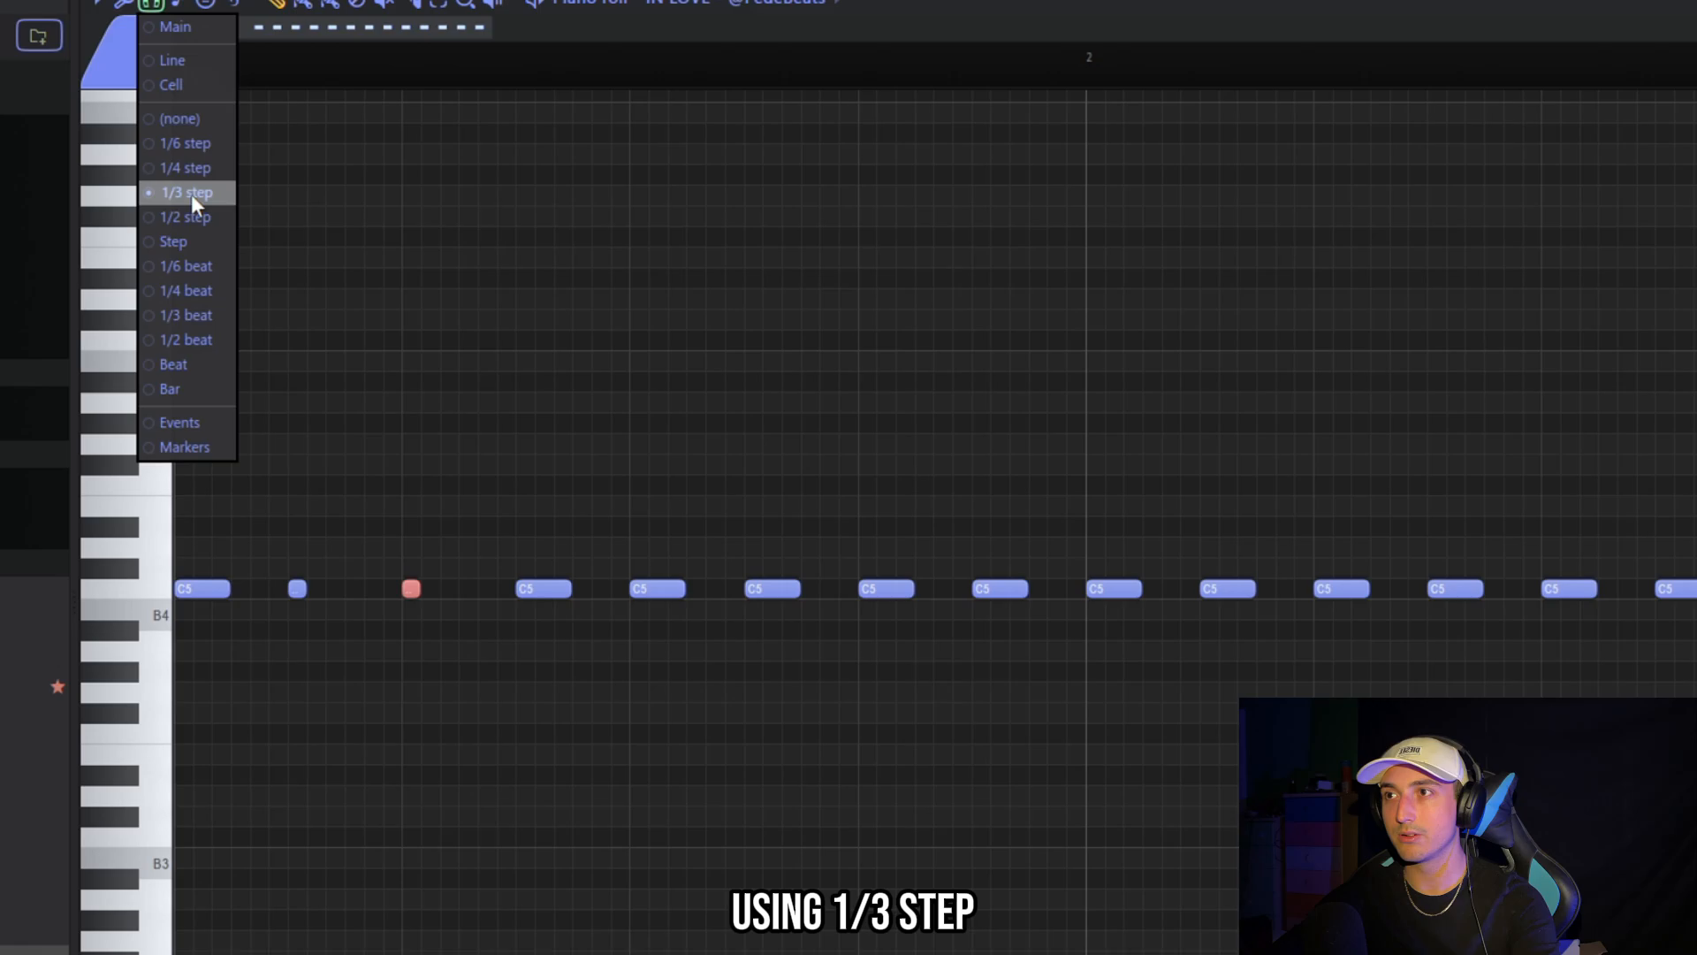
left_click(191, 194)
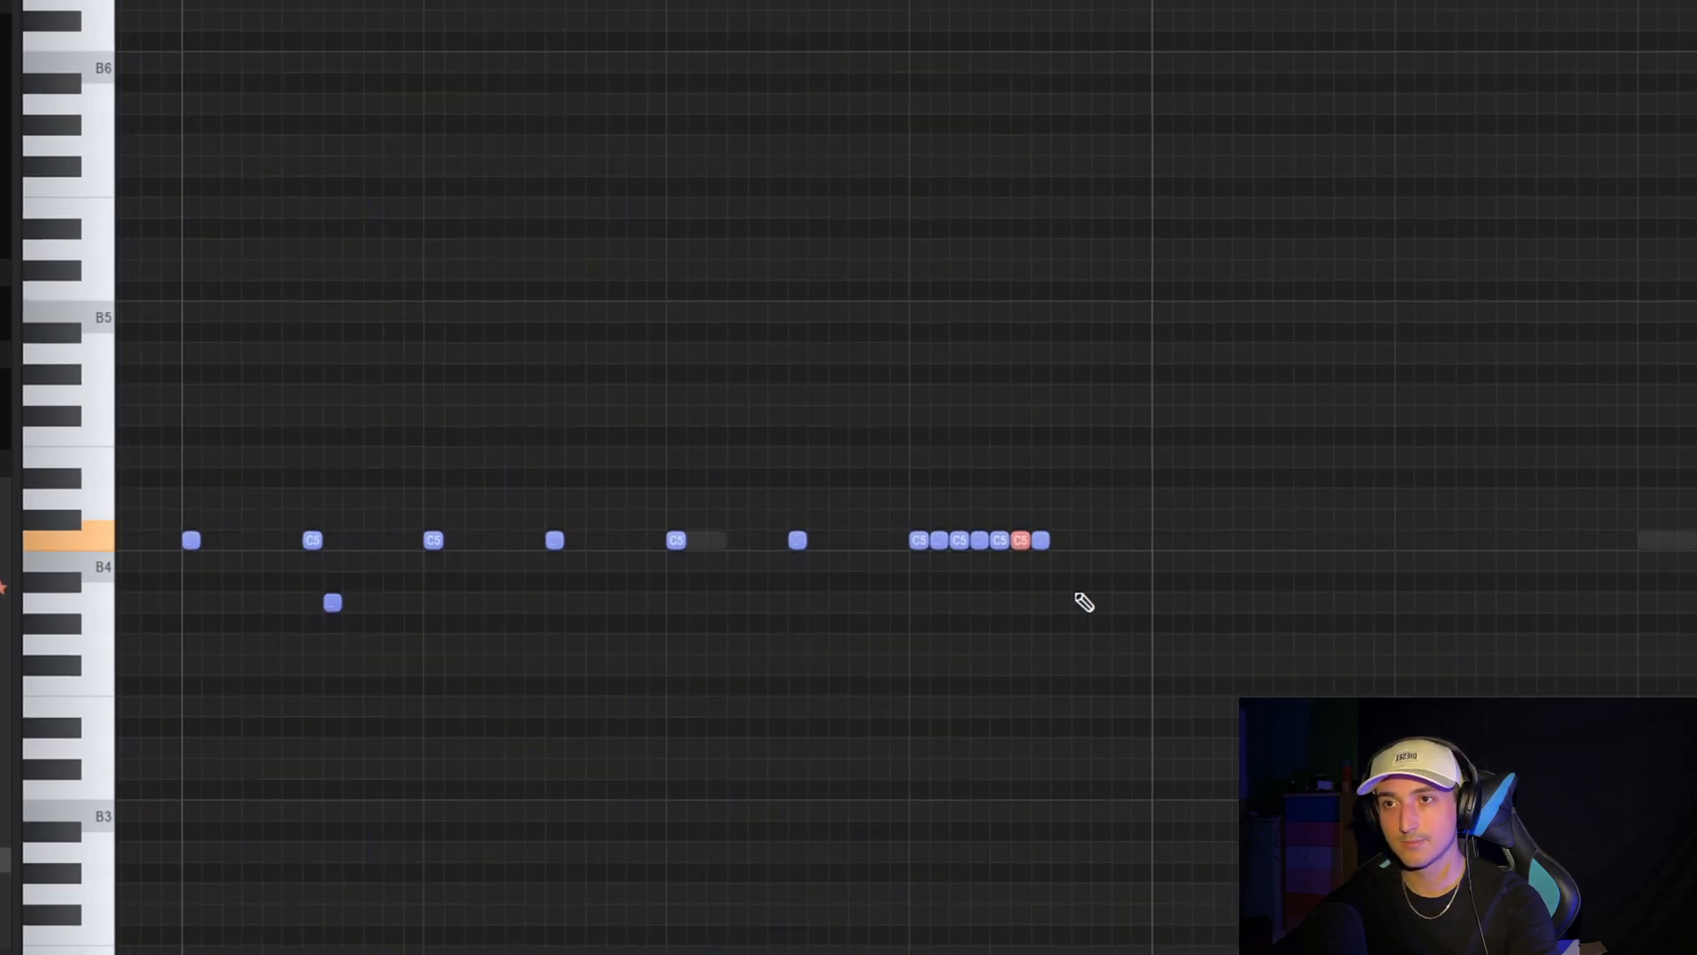
left_click_drag(1005, 557, 889, 558)
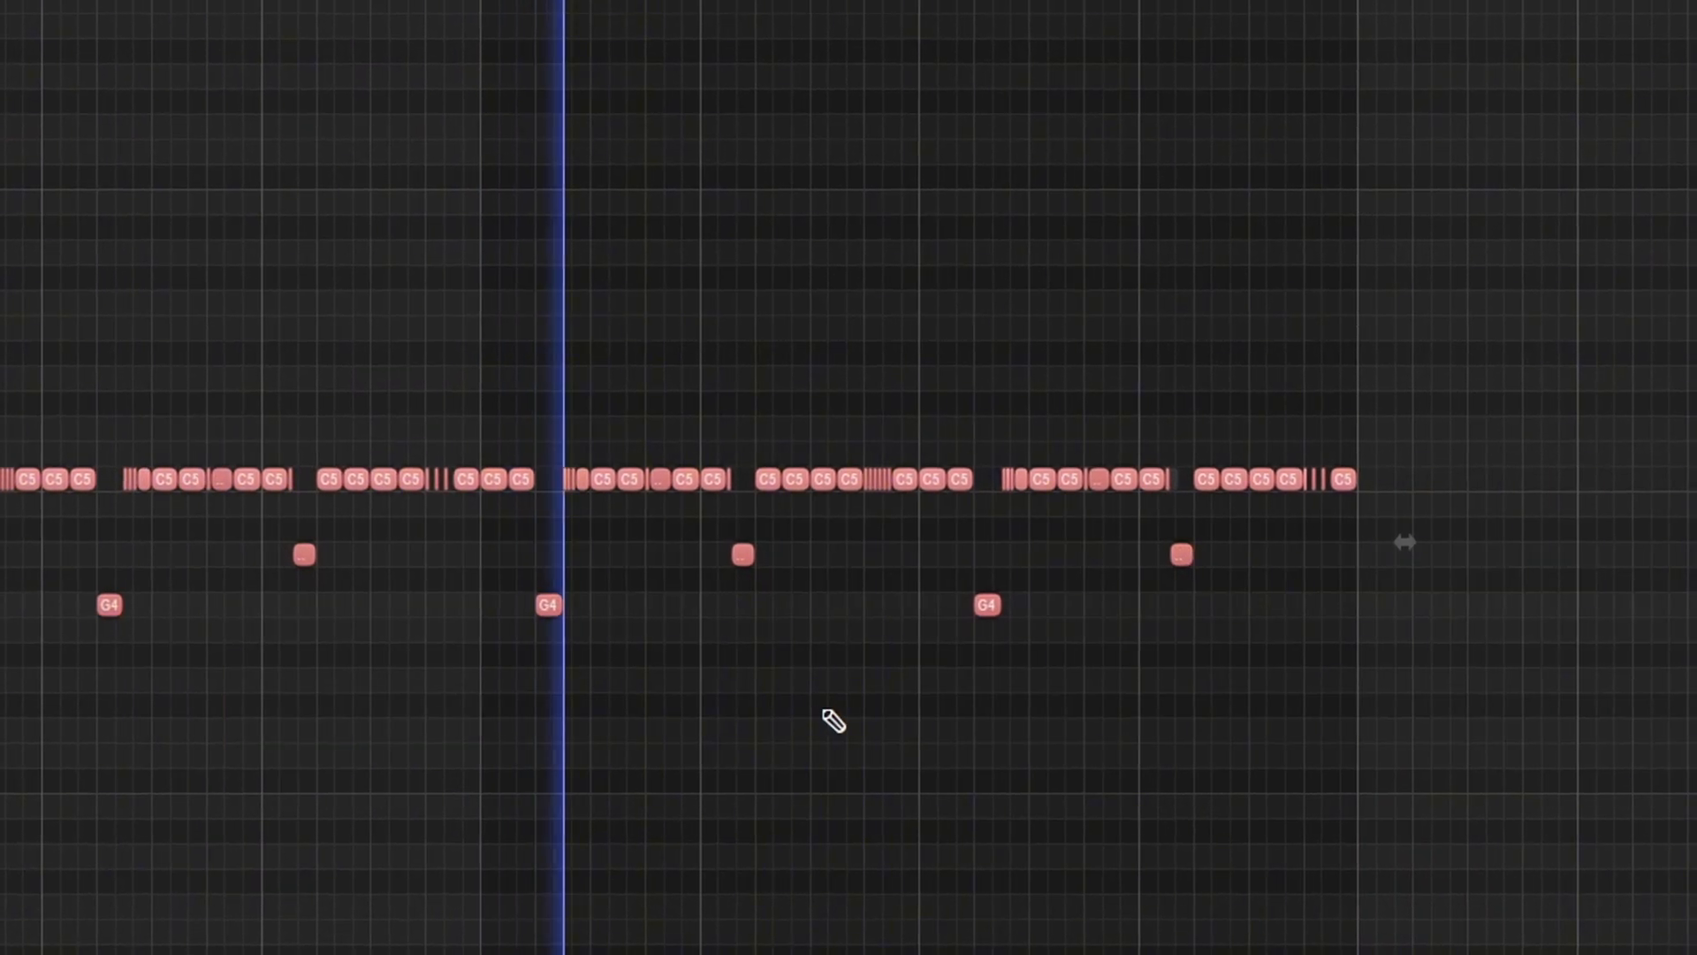
key("alt+r")
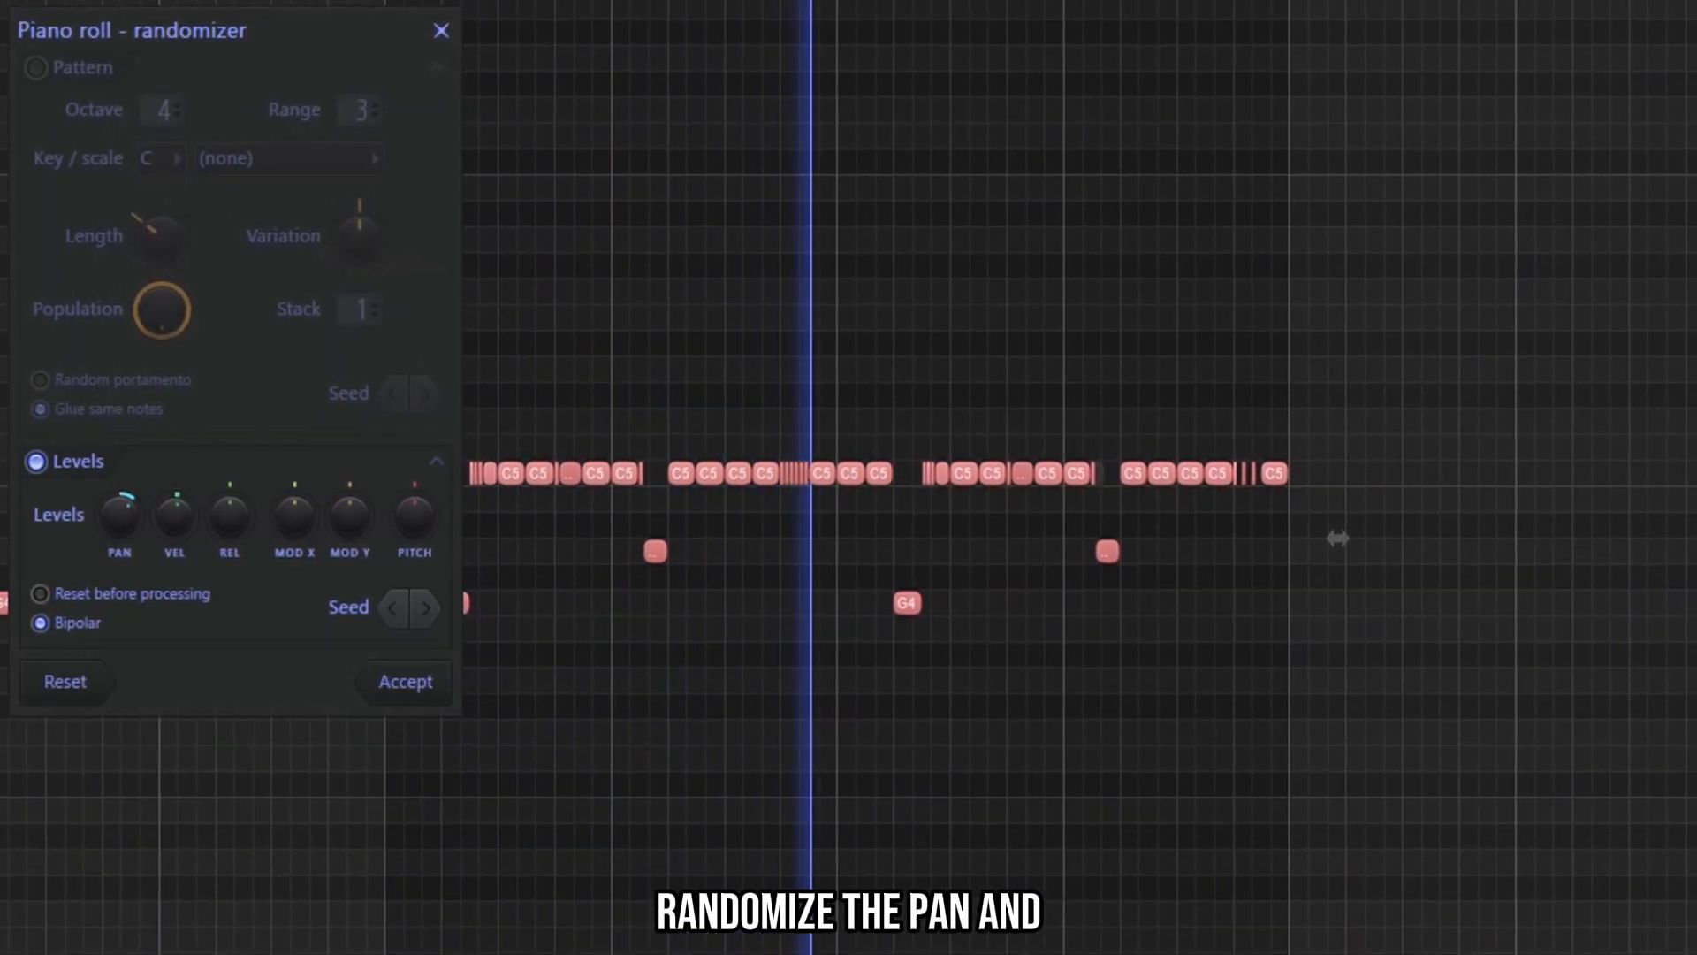
left_click(426, 684)
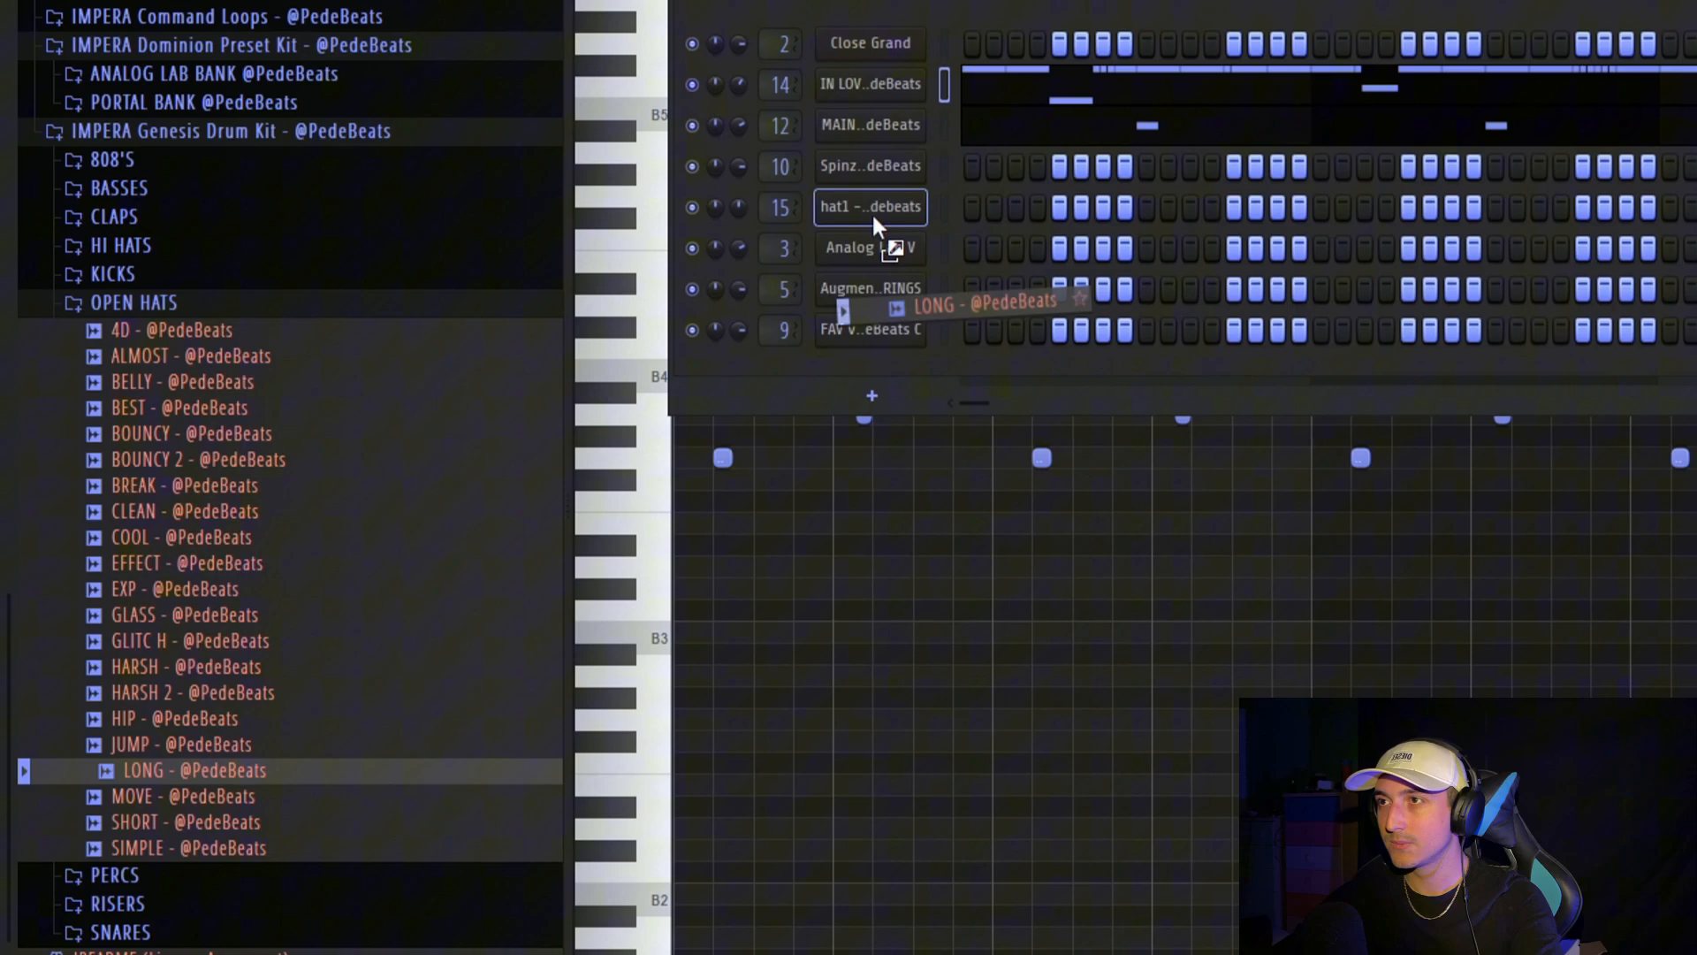
Replace the hat1 sample with the LONG open hat, enable its volume envelope, and open its piano roll
left_click_drag(873, 223, 876, 225)
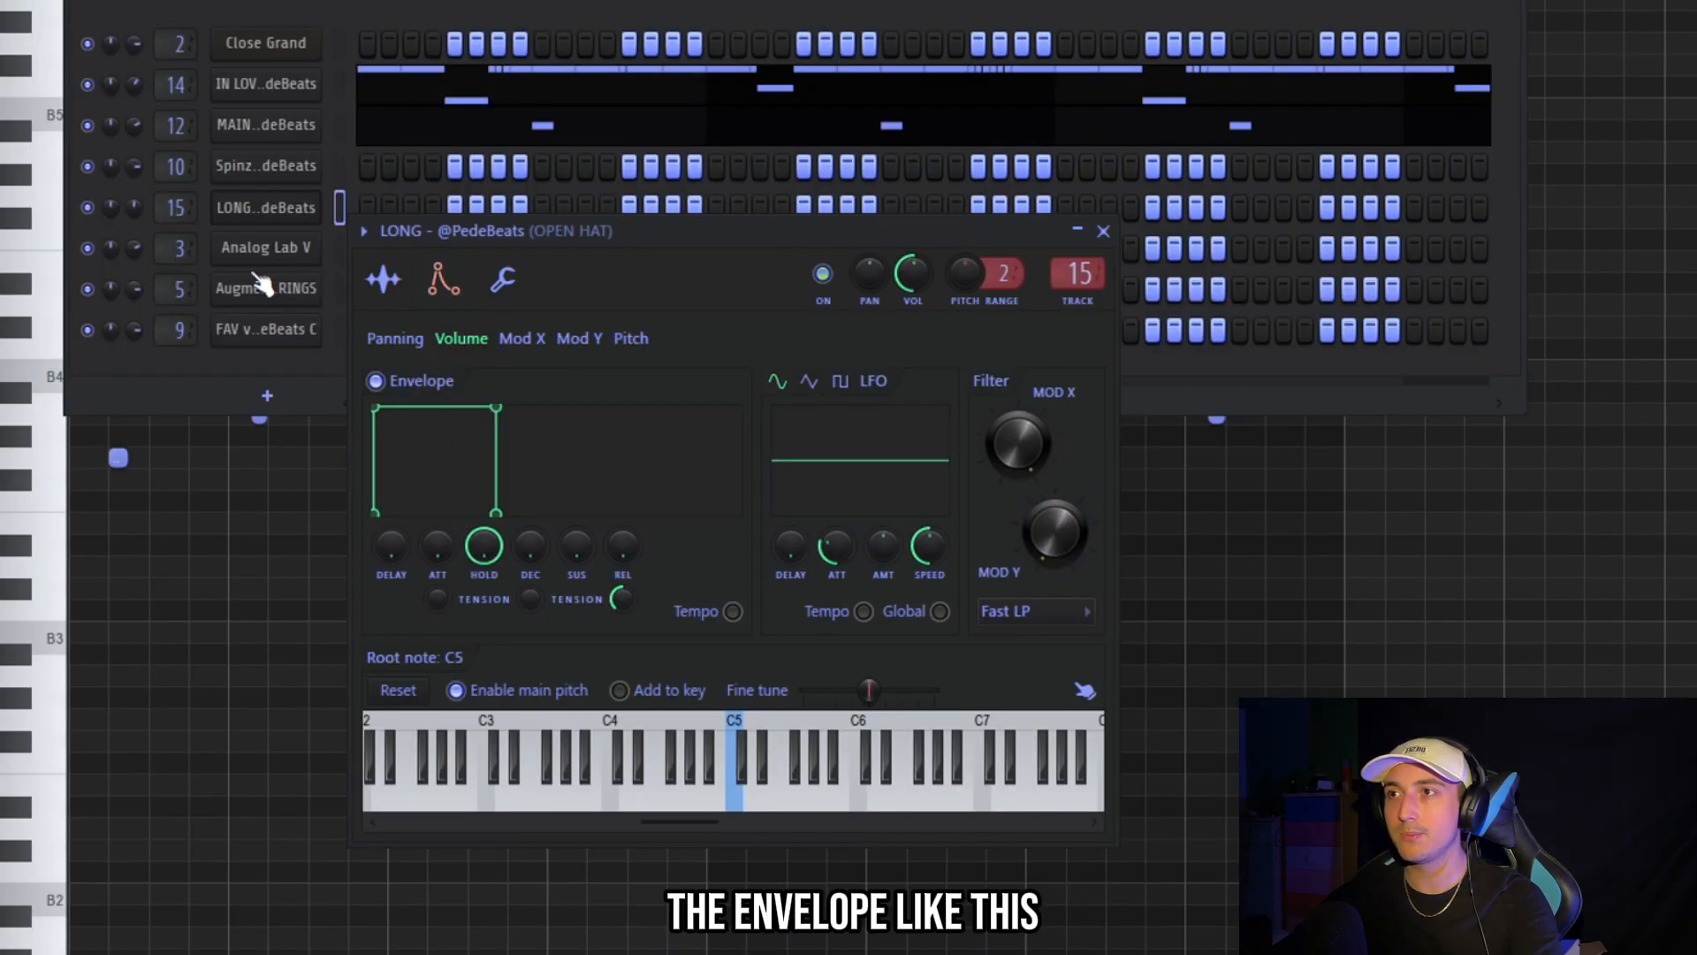
right_click(296, 208)
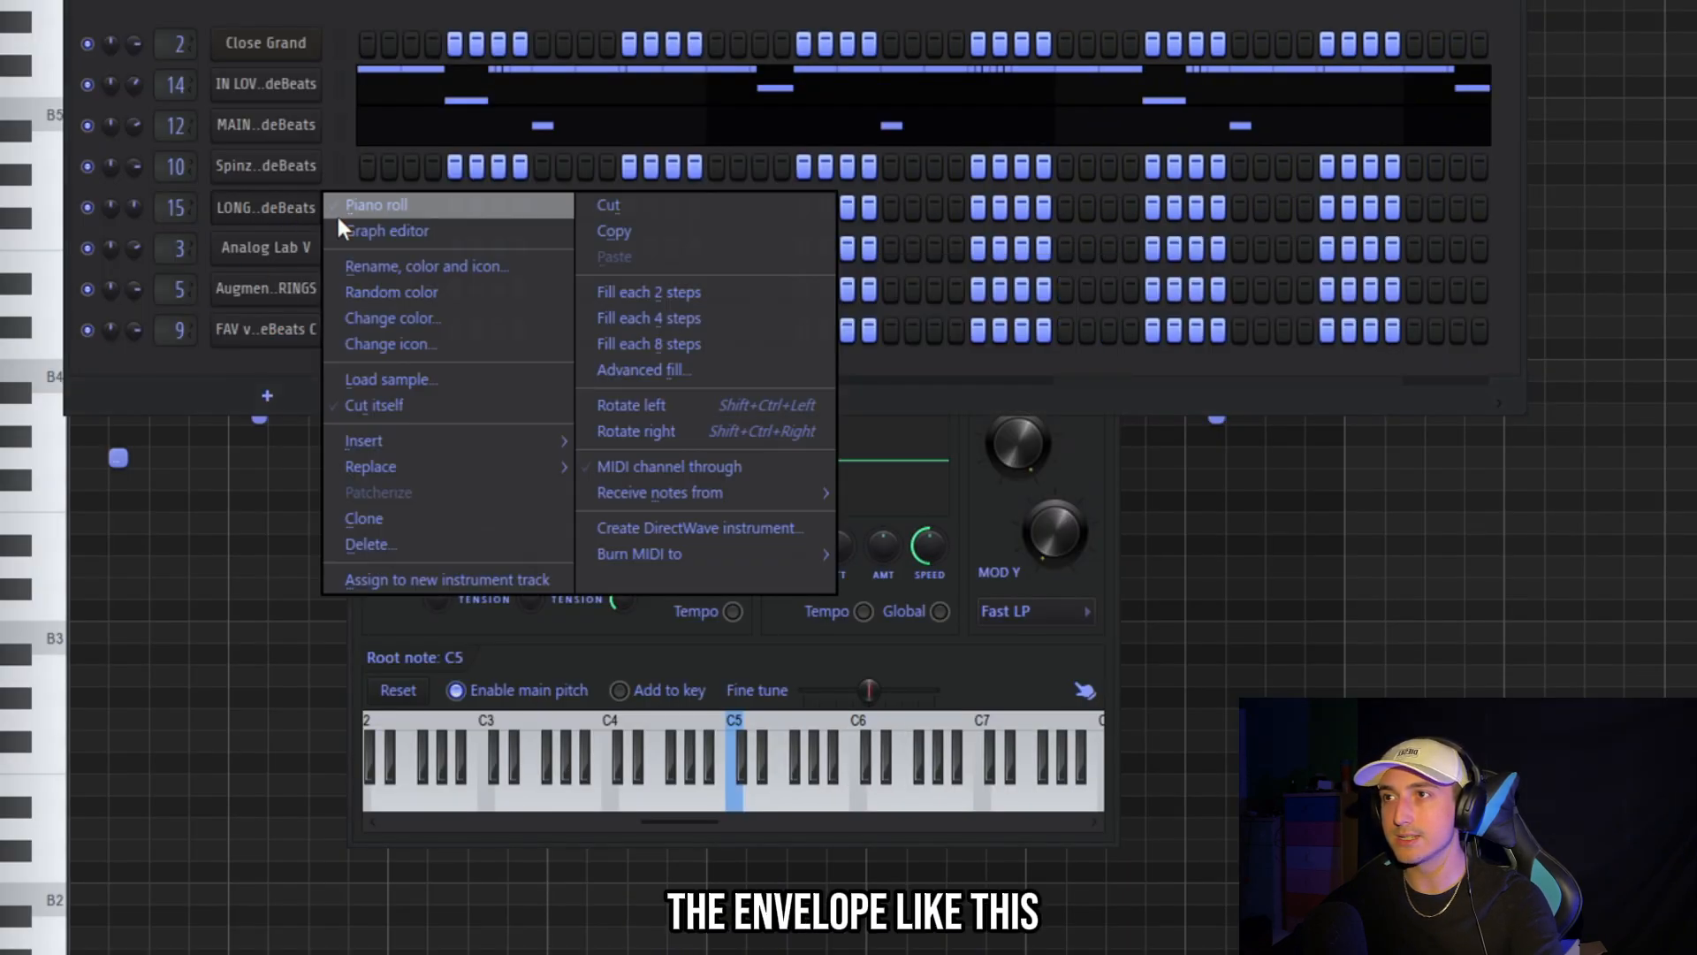
left_click(375, 201)
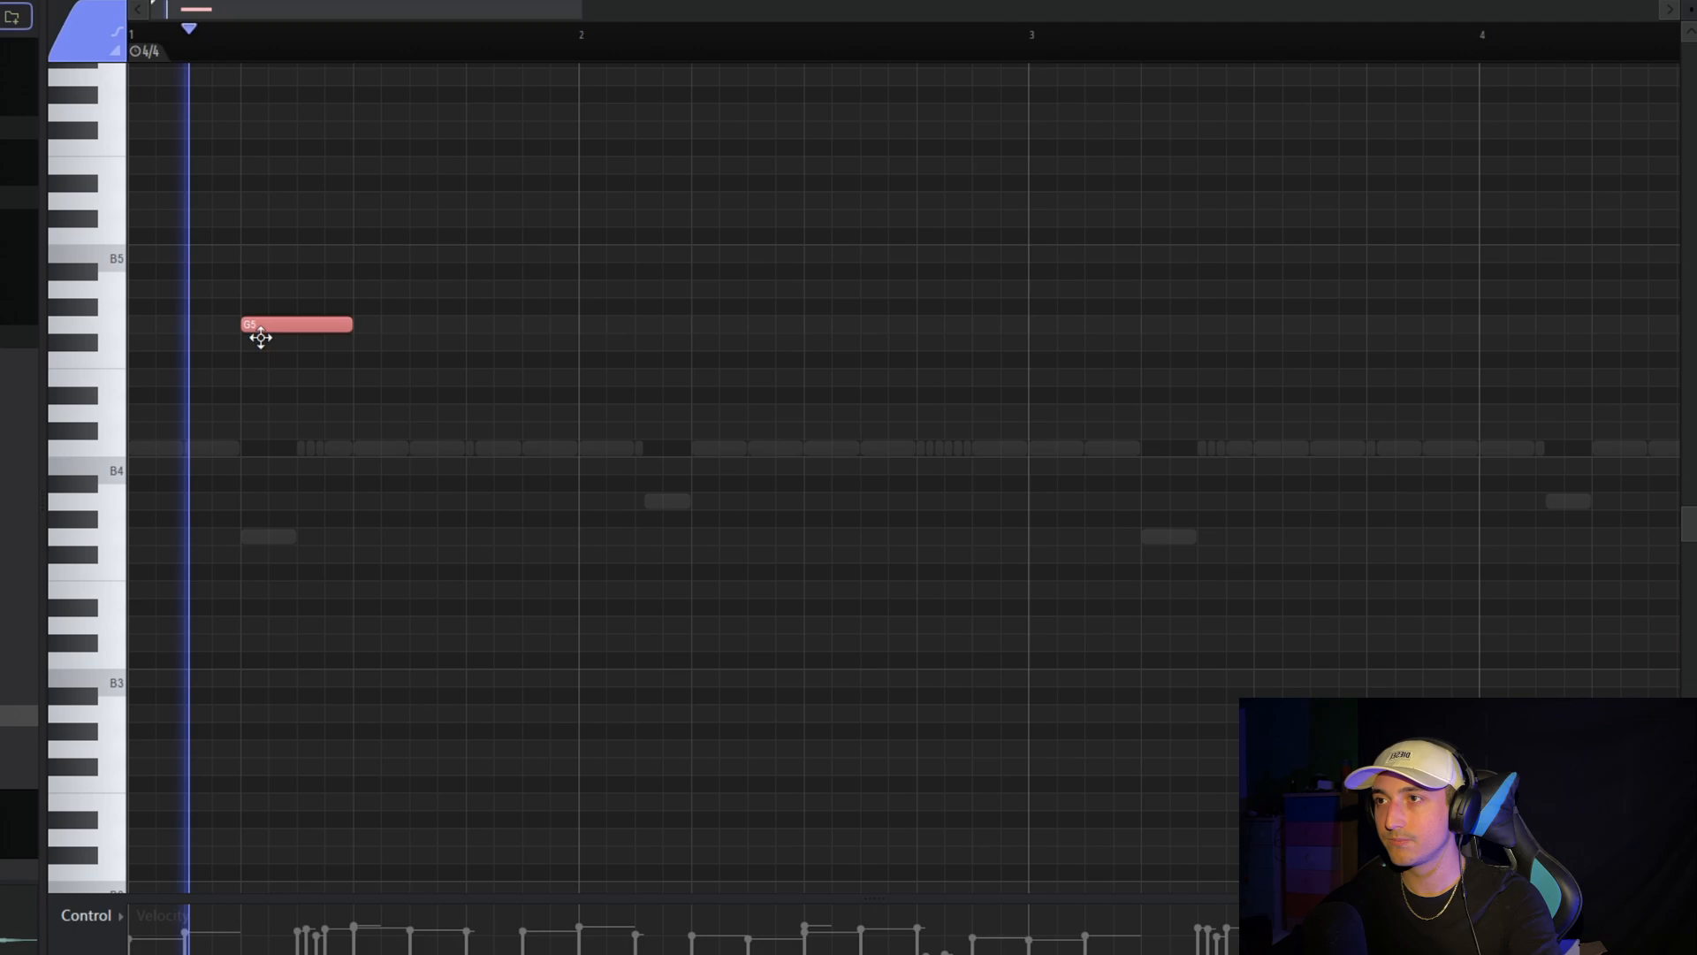
Place one-beat E5 open-hat notes on beat 2 of bars 1, 3 and 4
left_click_drag(257, 336, 303, 413)
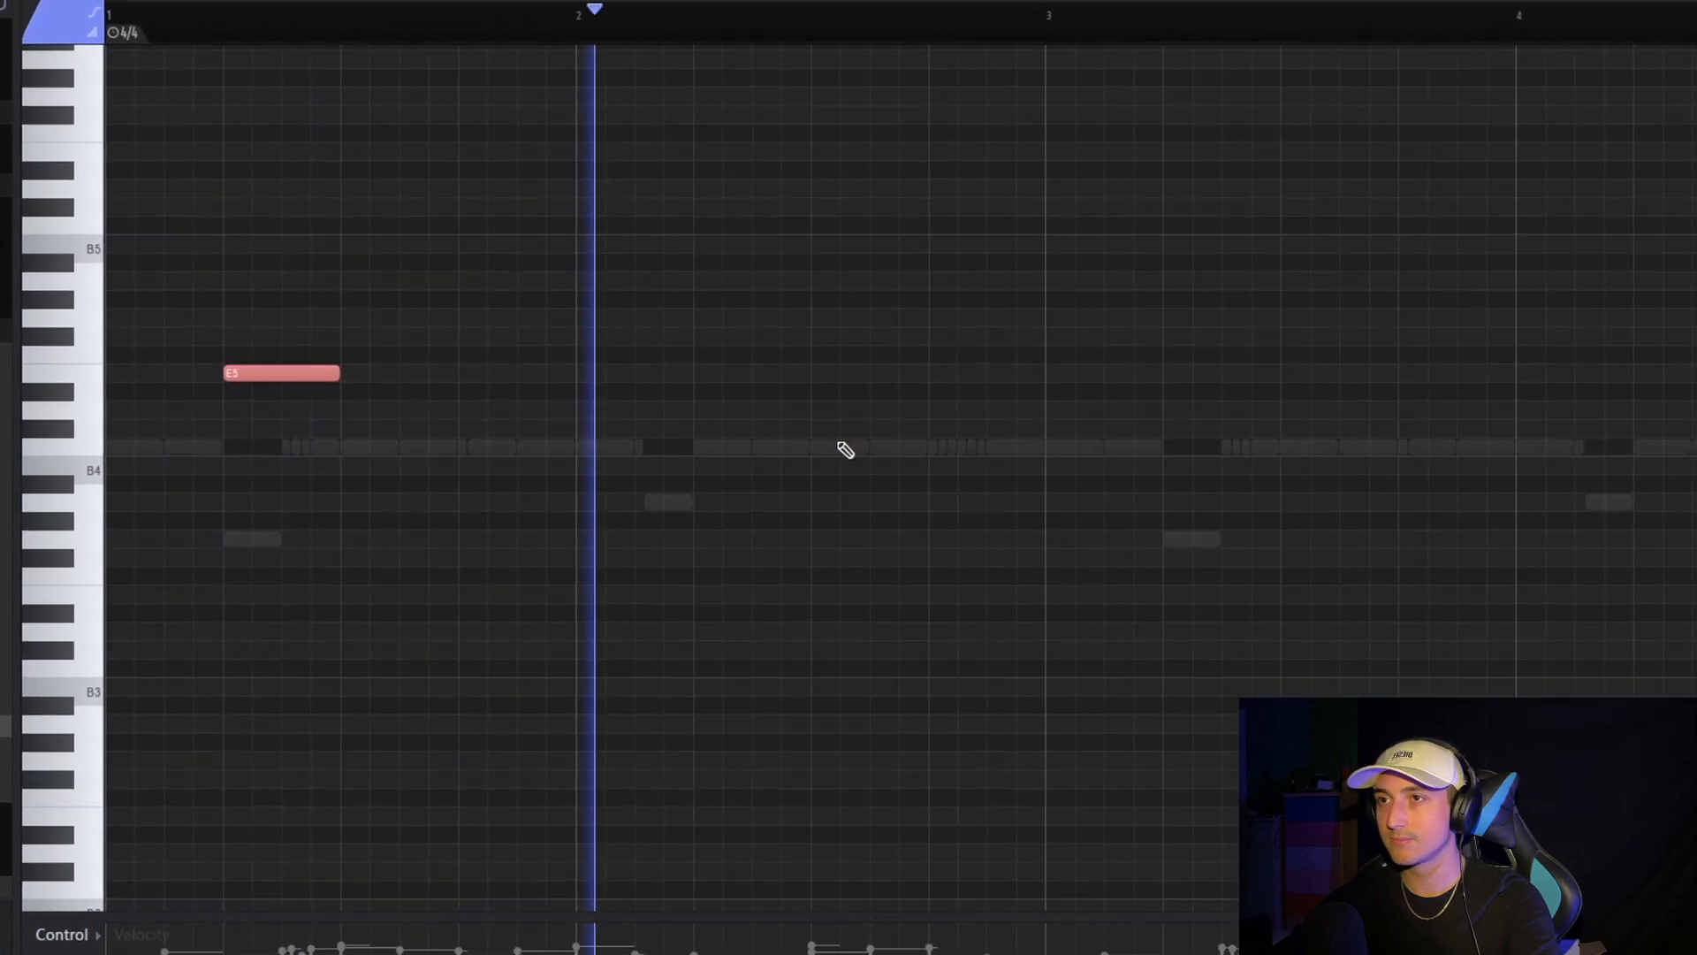
mouse_move(1171, 403)
left_mouse_down()
mouse_move(1149, 351)
mouse_move(1167, 372)
left_mouse_up()
scroll(1467, 479, "down", 2)
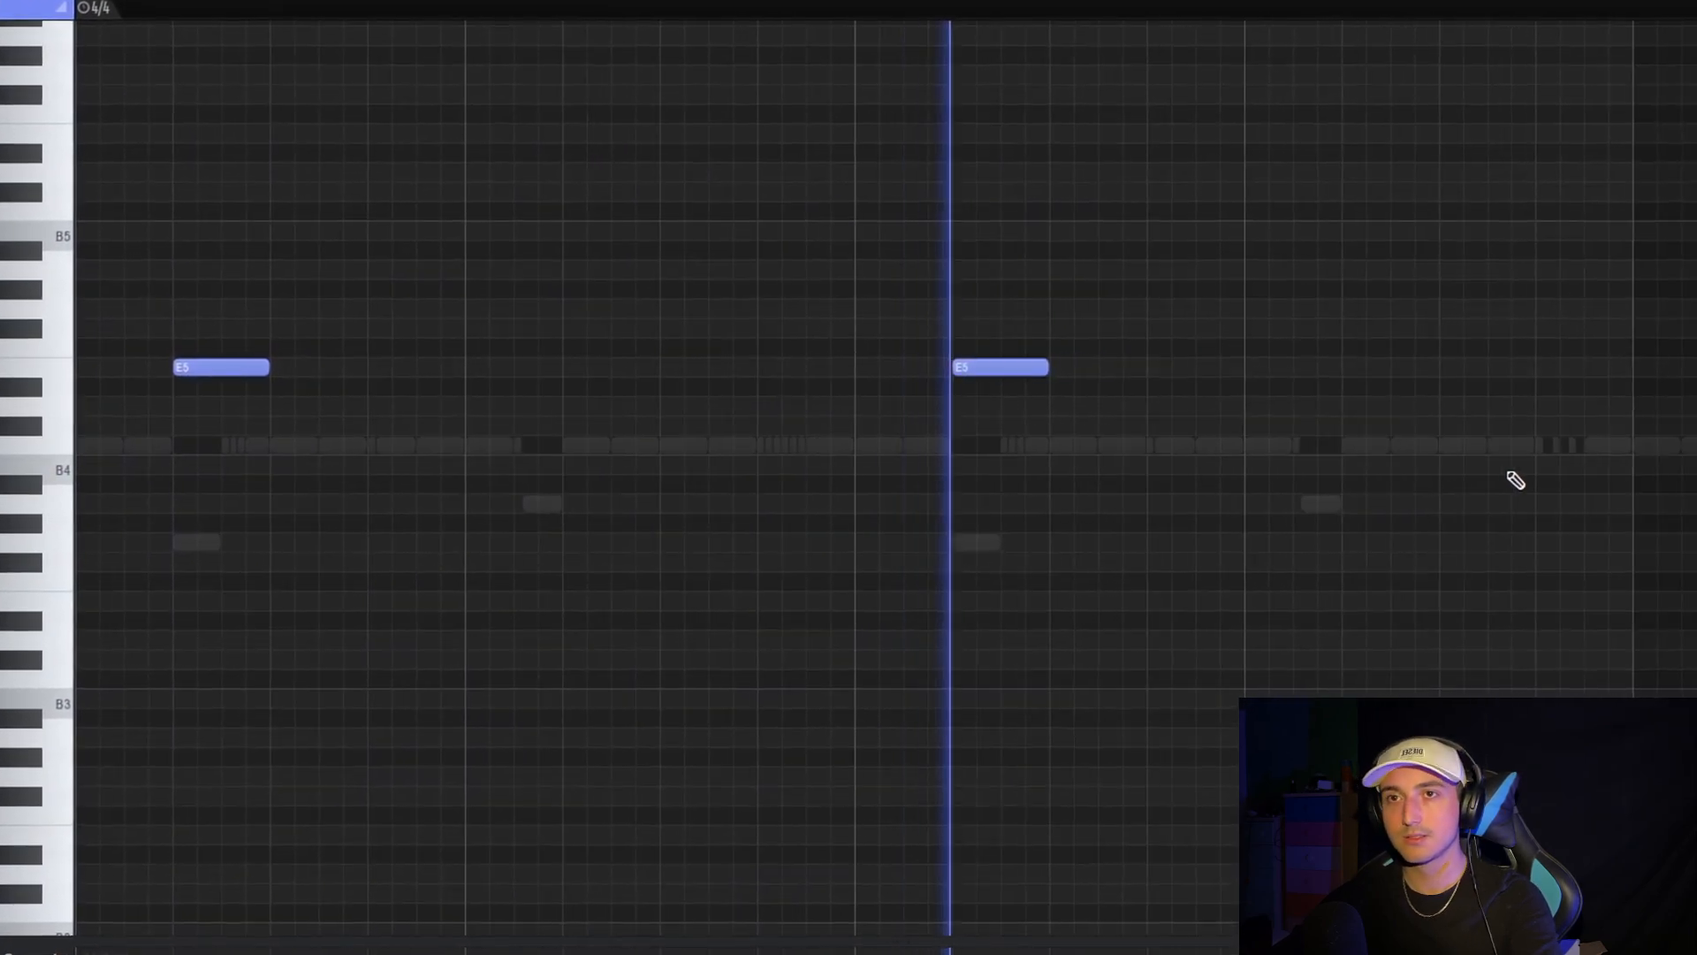
left_click(1366, 445)
left_click_drag(1366, 445, 1352, 362)
scroll(1397, 265, "down", 1)
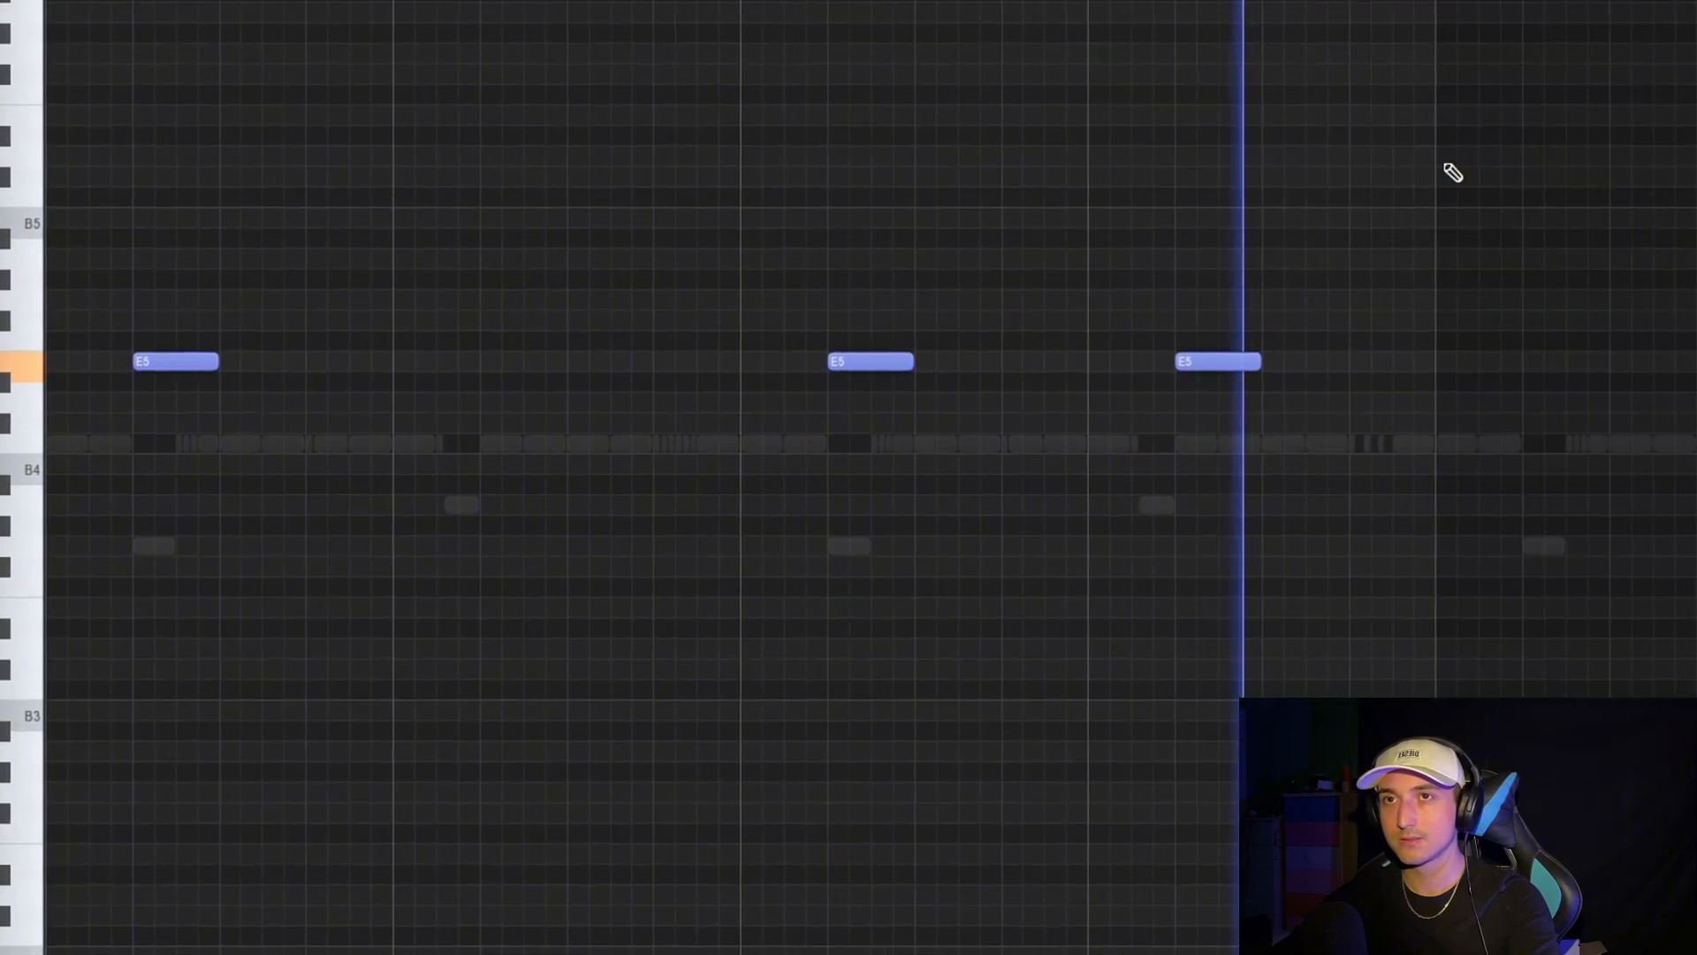
Duplicate the four-bar open-hat pattern to fill eight bars and randomize the levels of all its notes
key("ctrl+b")
scroll(860, 387, "down", 2)
key("ctrl+d")
key("ctrl+a")
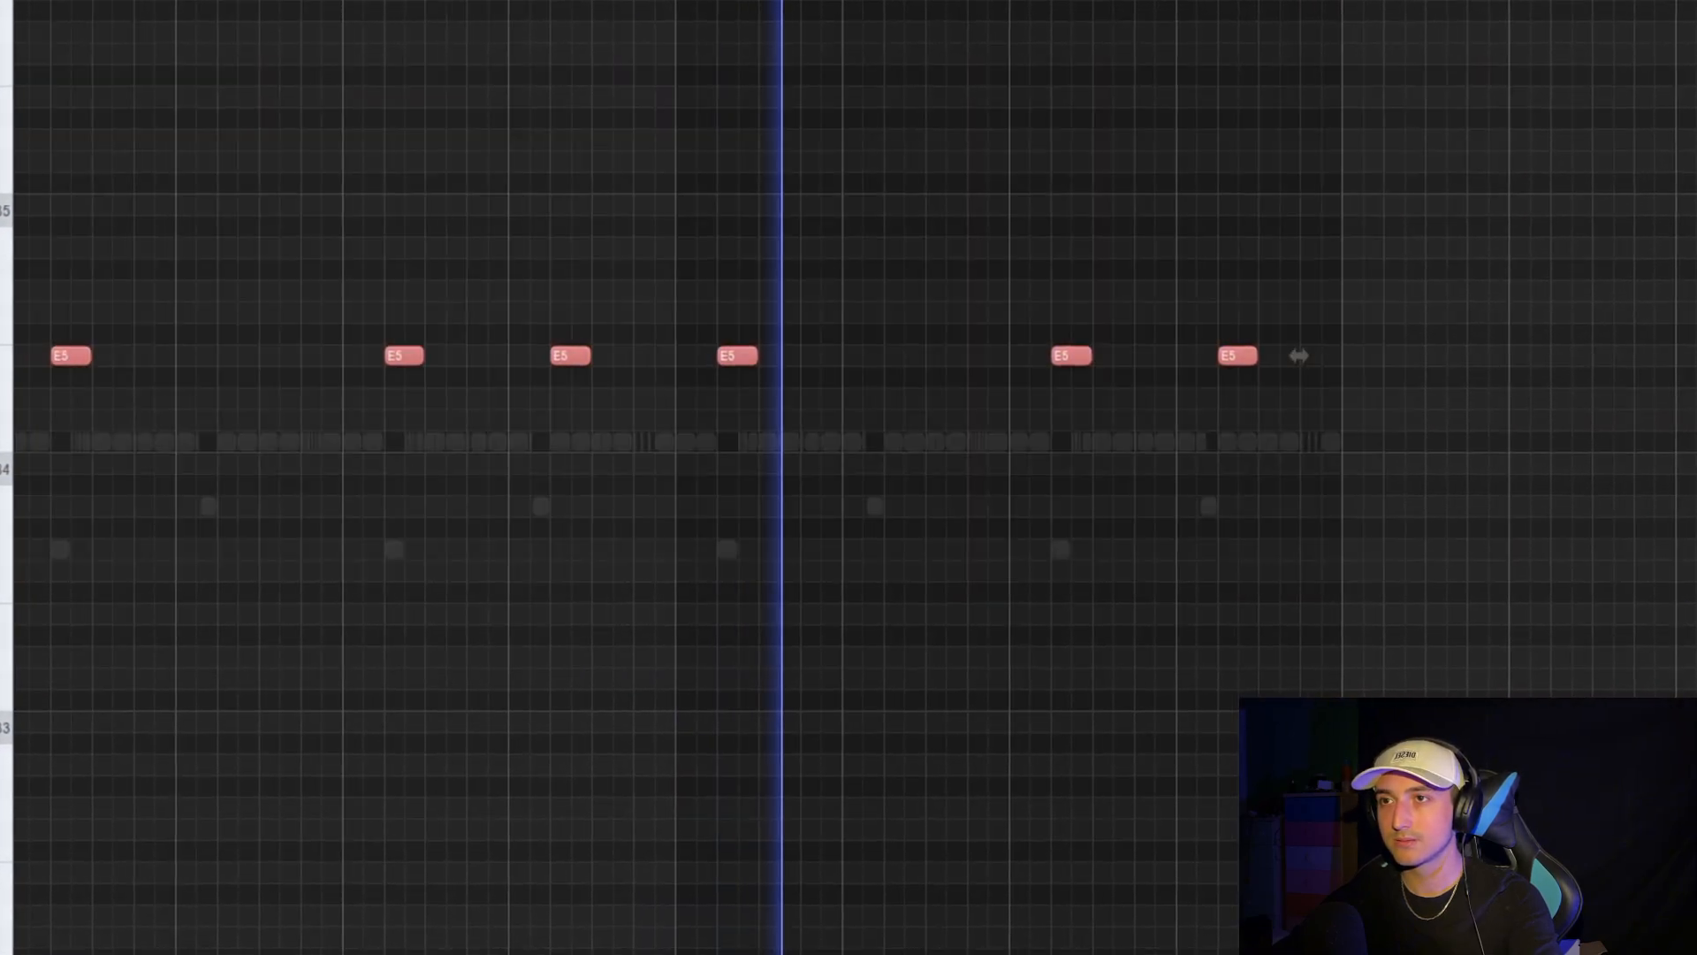
key("alt+r")
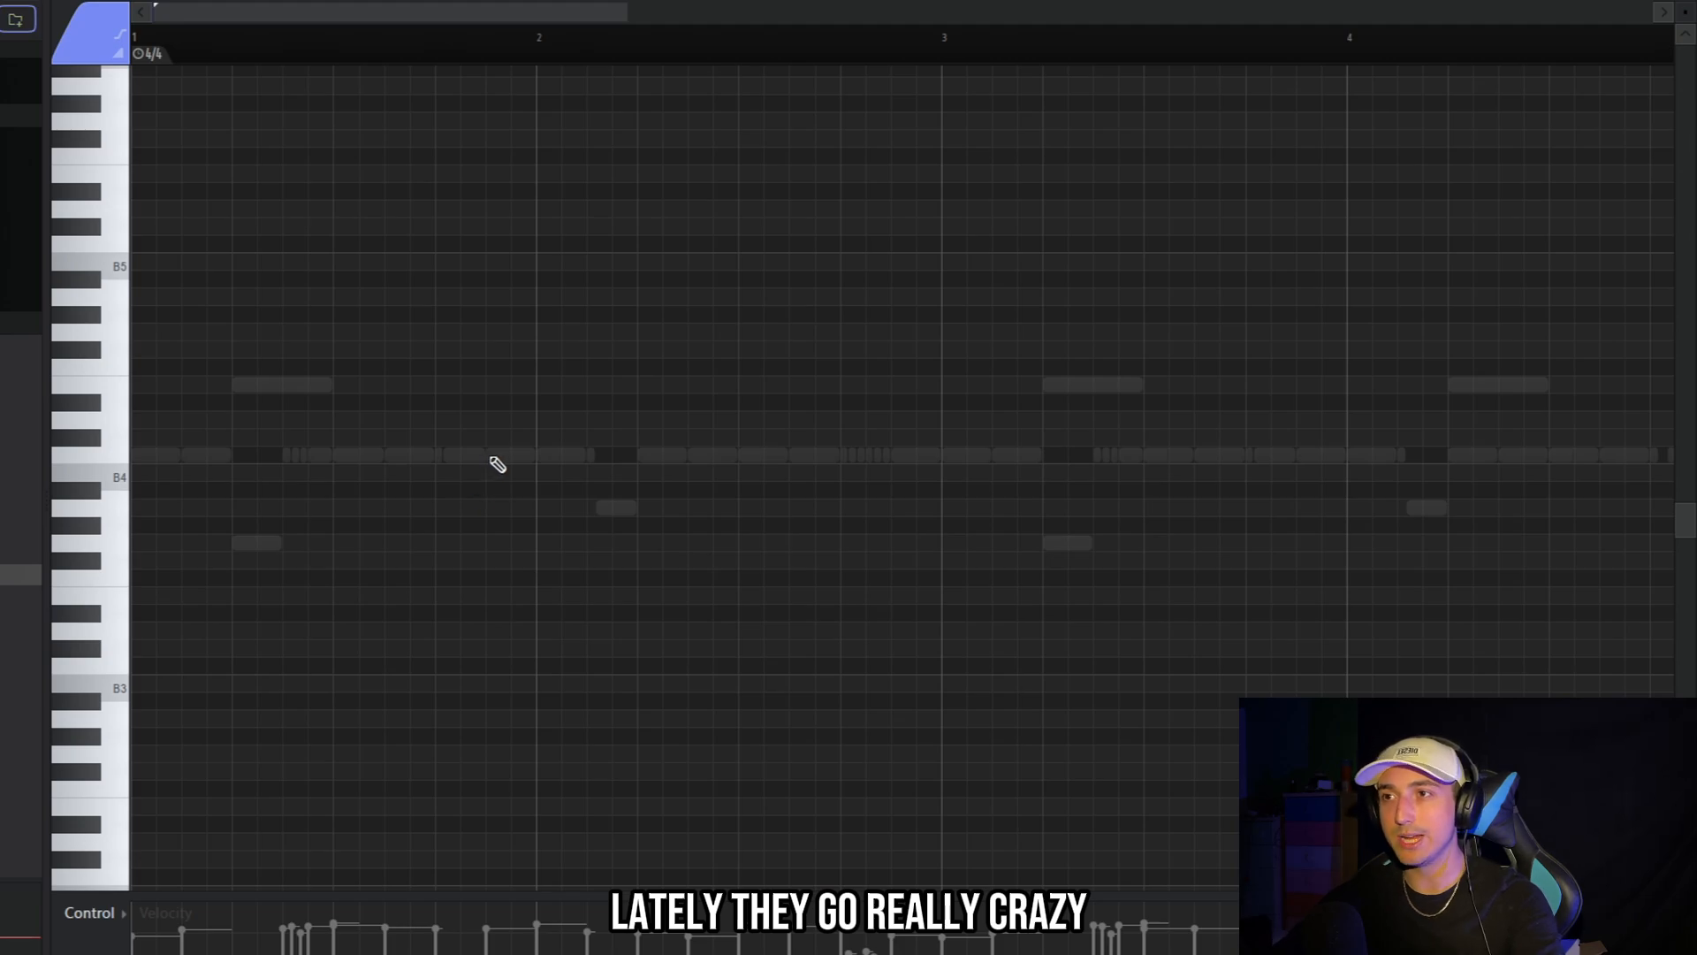
Place two C5 snare hits on the HIM 2 channel, at step 15 of bar 1 and step 3 of bar 2, and play them
left_click(492, 458)
left_click(595, 458)
scroll(689, 530, "down", 1)
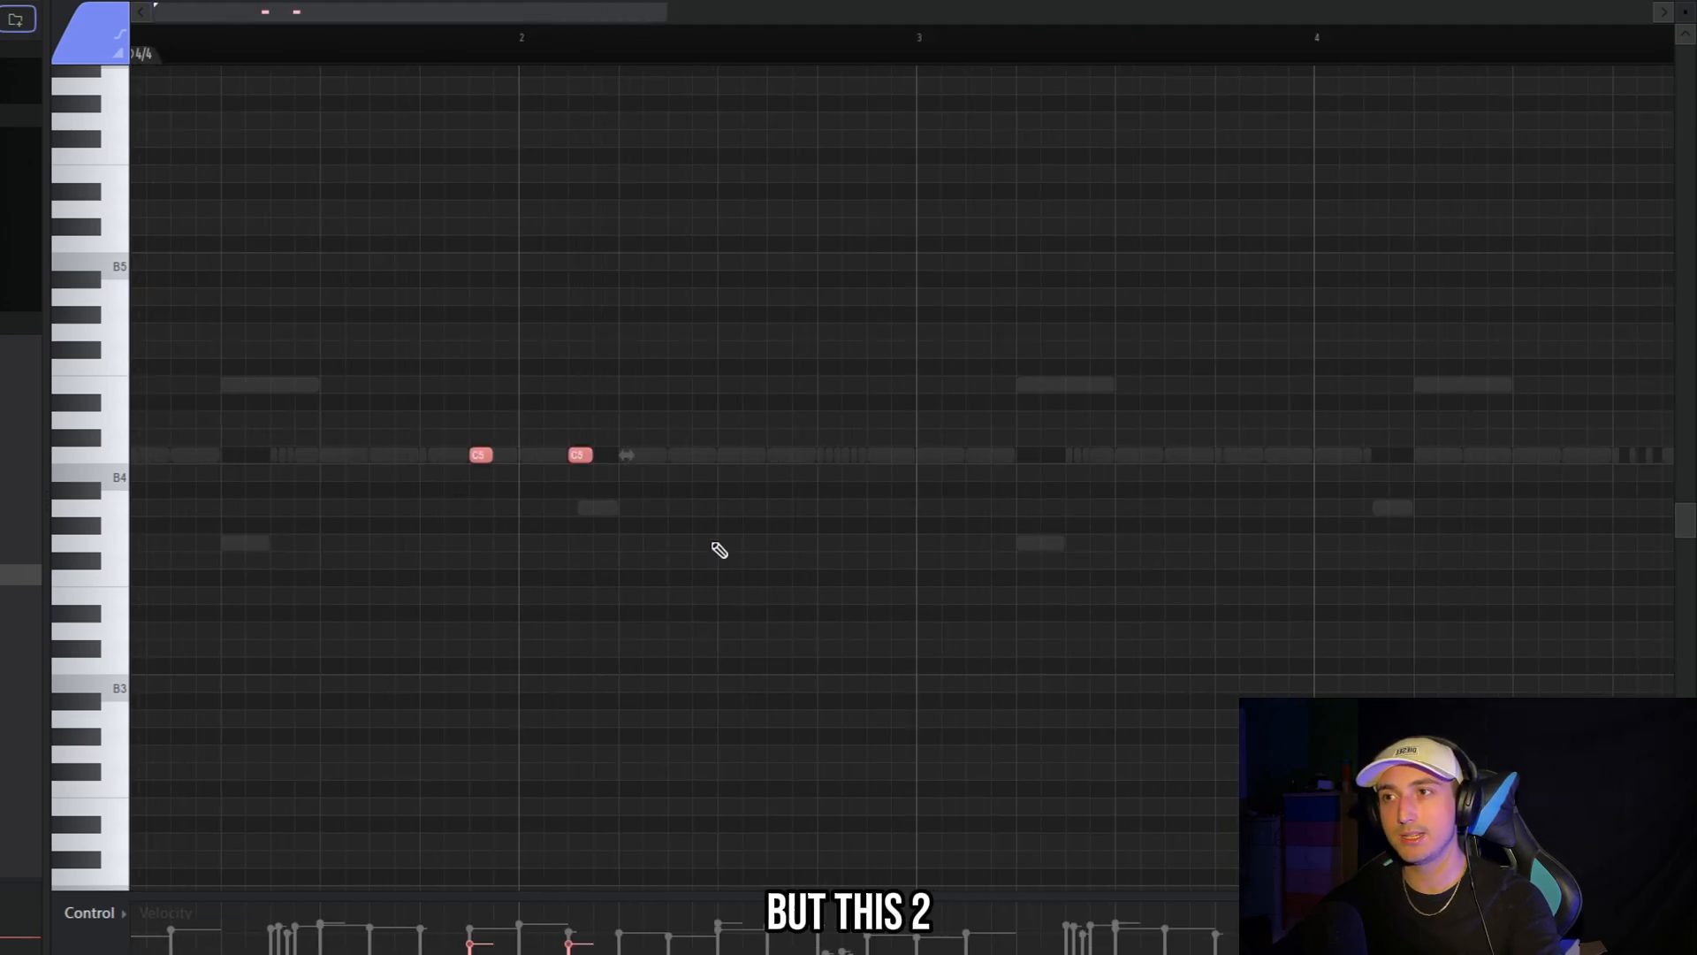
left_click_drag(711, 546, 464, 362)
scroll(358, 504, "up", 2)
left_click_drag(870, 531, 393, 309)
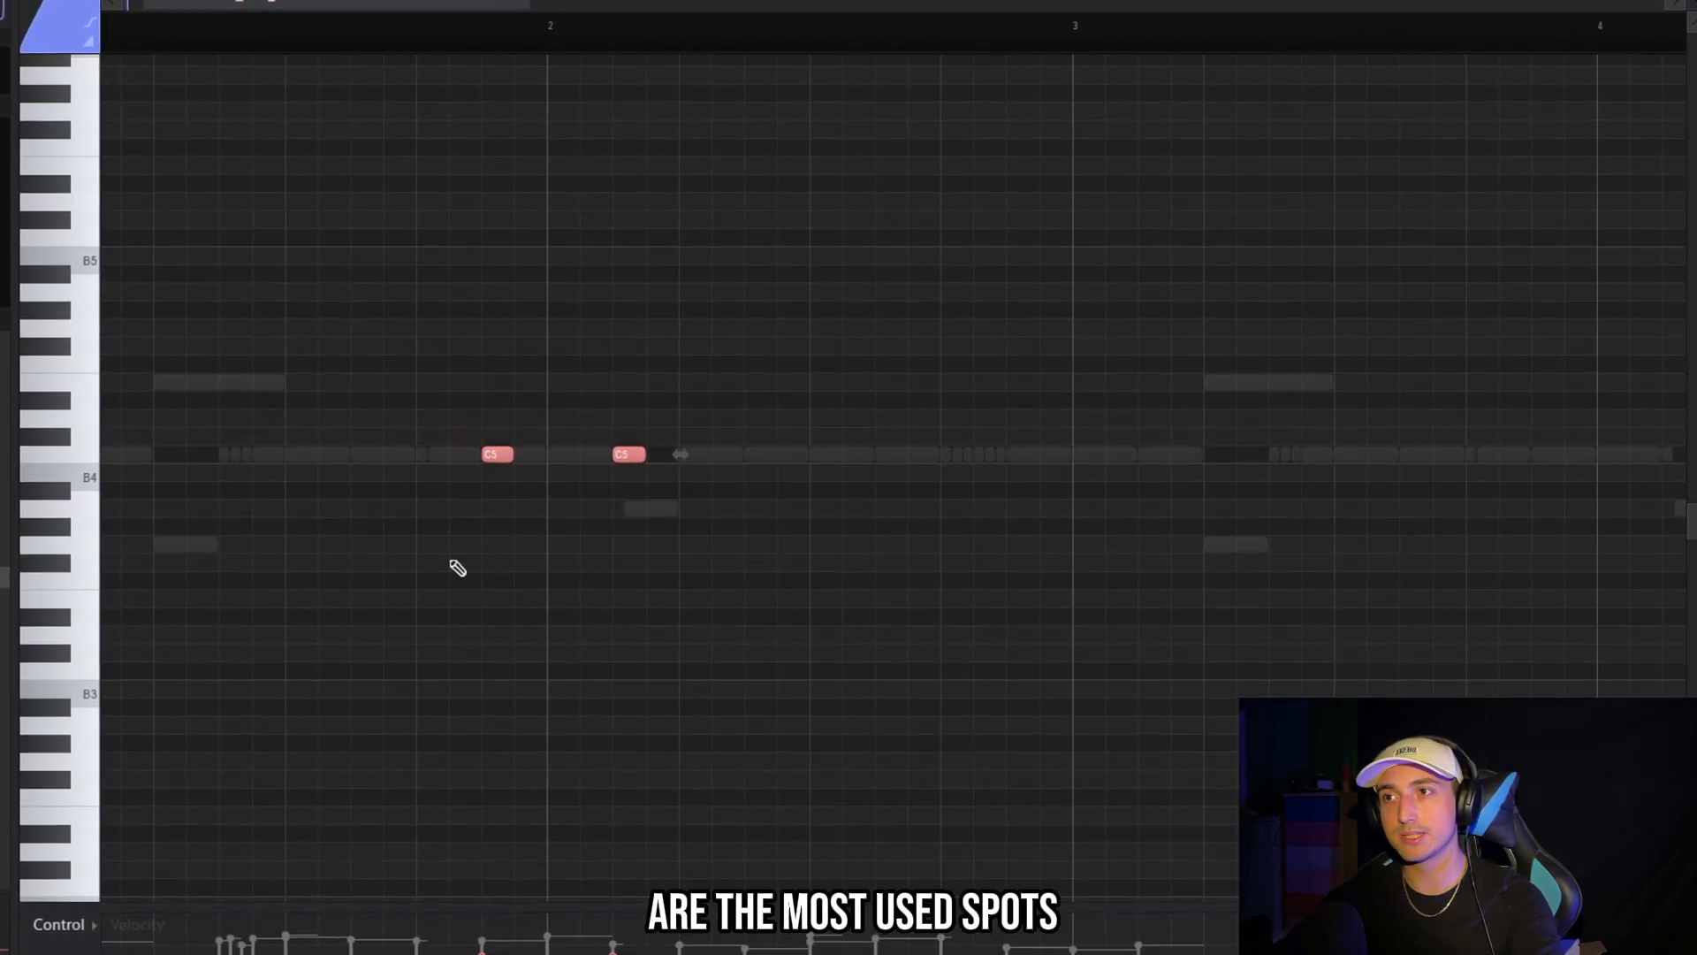
key("space")
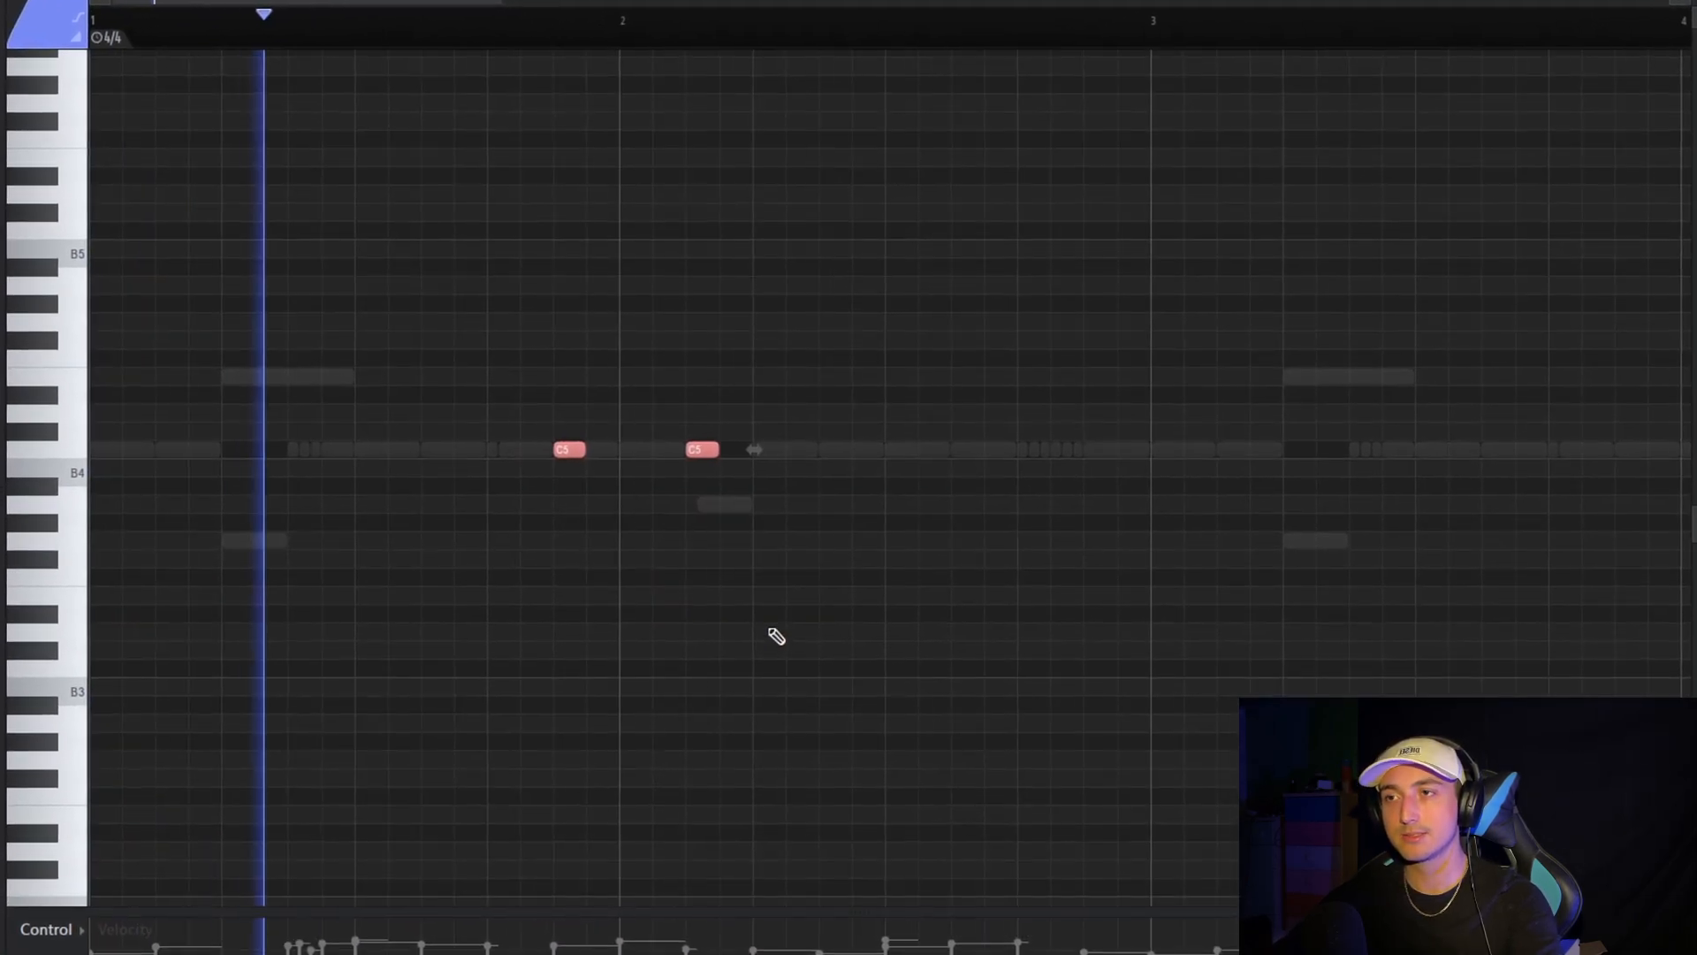
Move the extra C5 snare hit from bar 3 to step 3 of bar 4
right_click(823, 614, "ctrl")
scroll(273, 602, "up", 4)
left_click(813, 519)
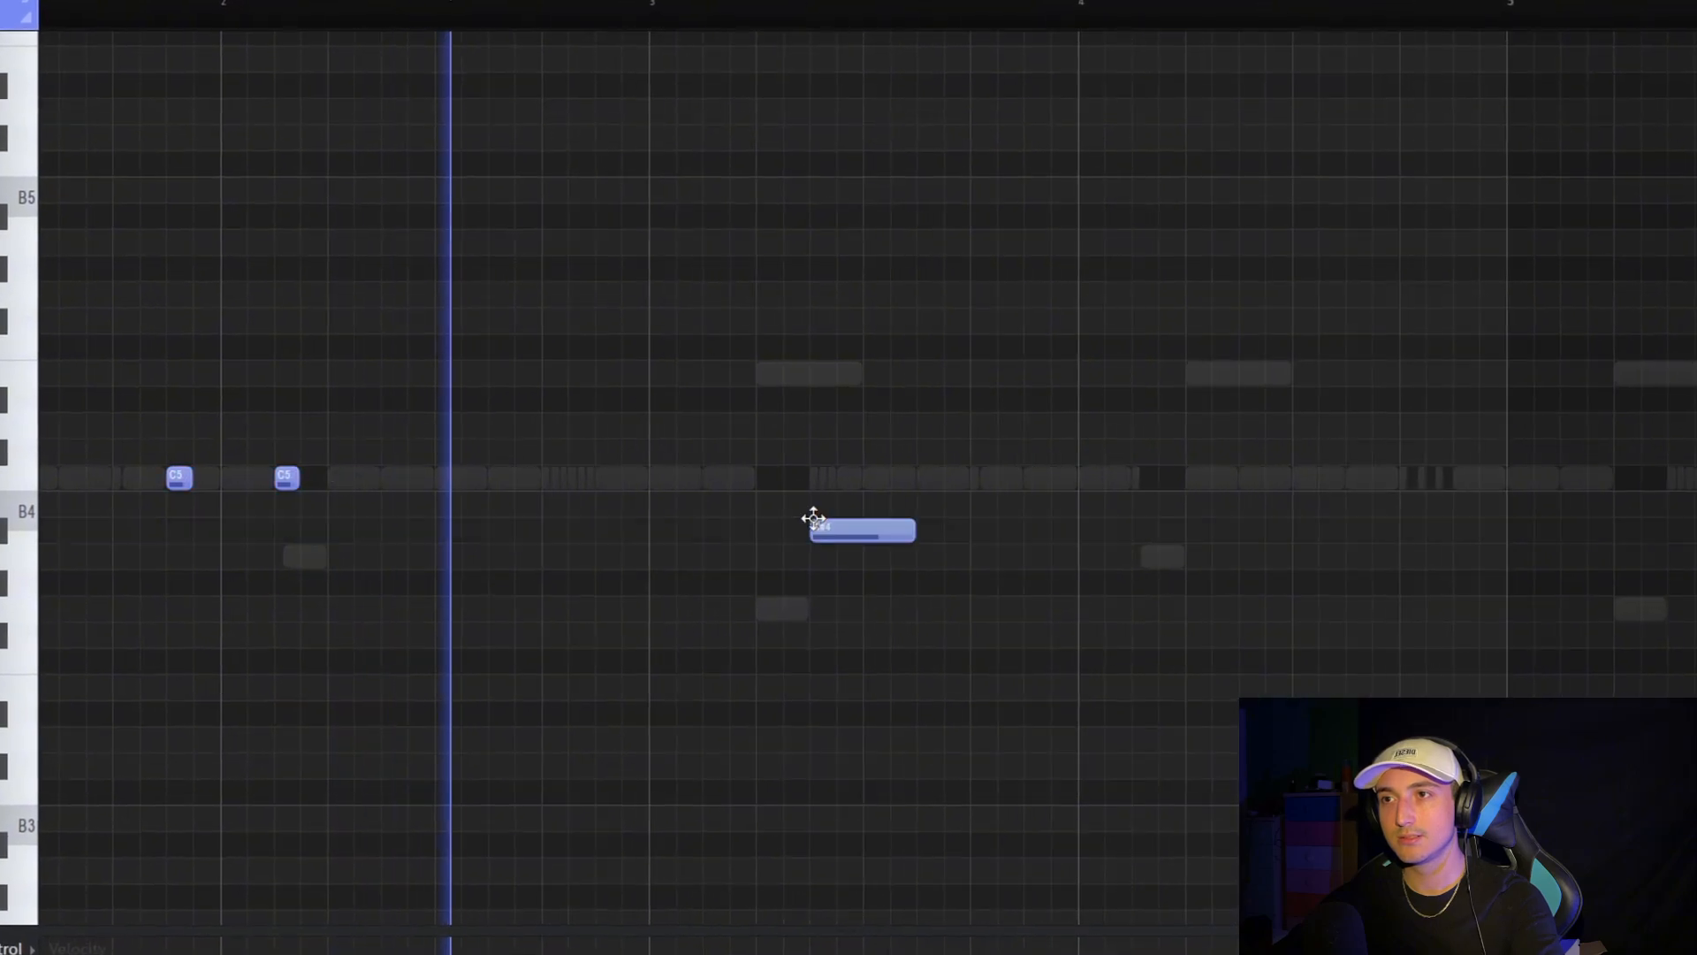
left_click_drag(799, 479, 719, 480)
scroll(876, 478, "down", 2)
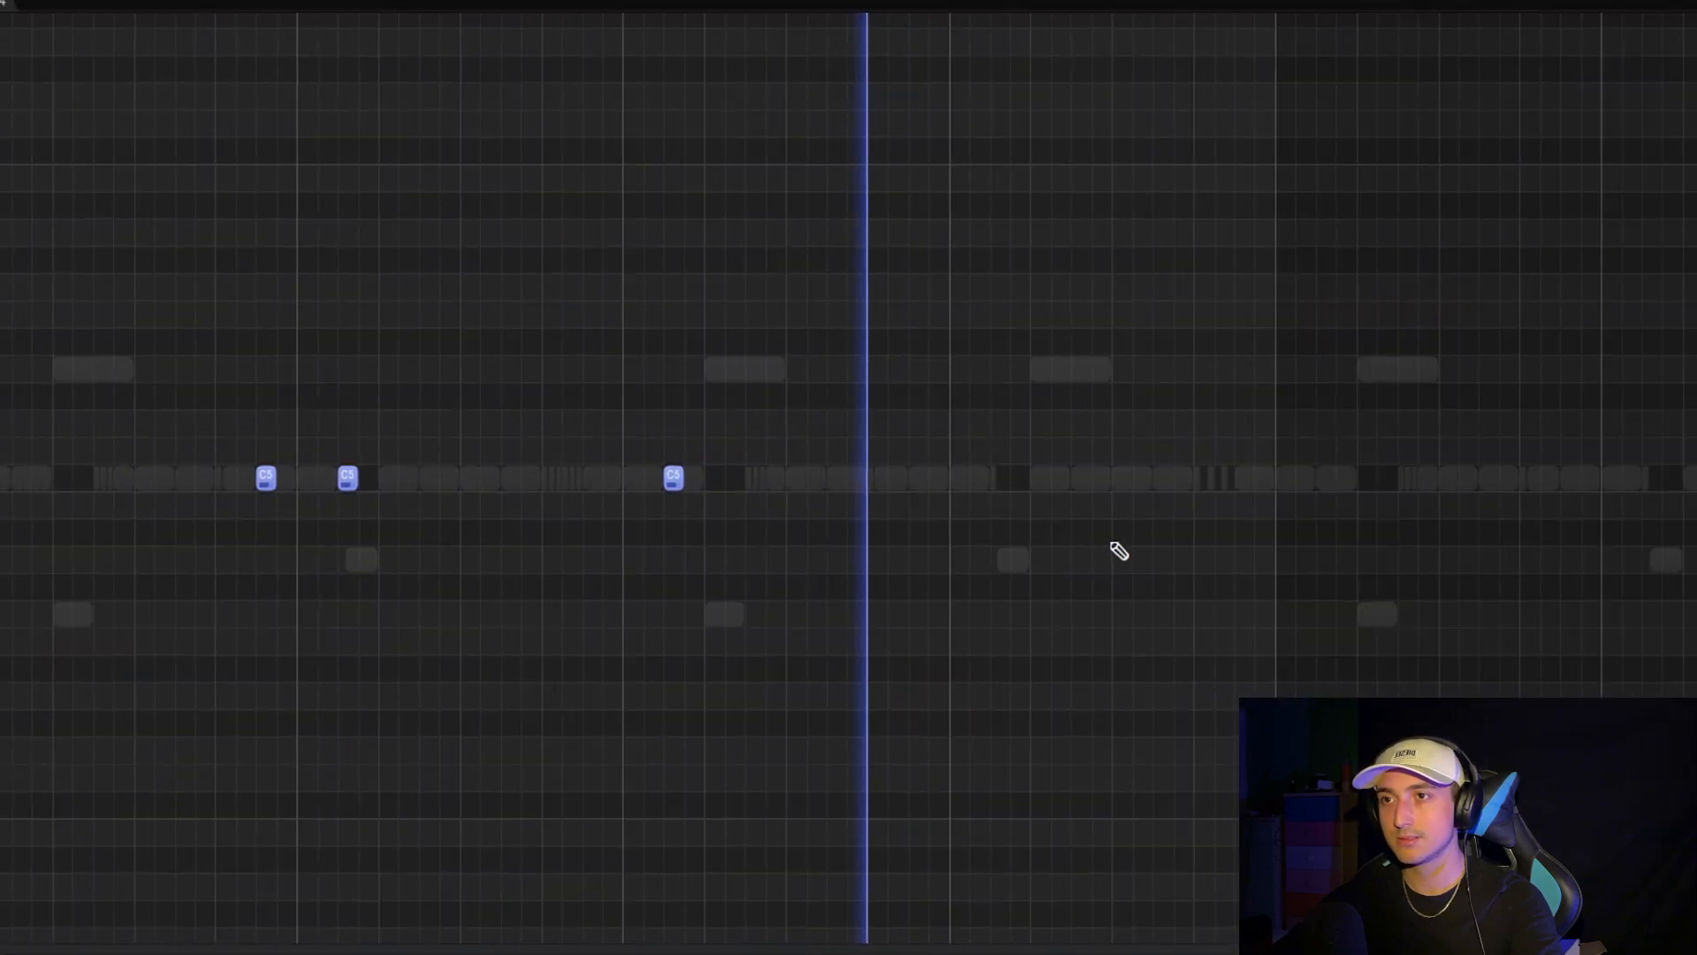
right_click(644, 478)
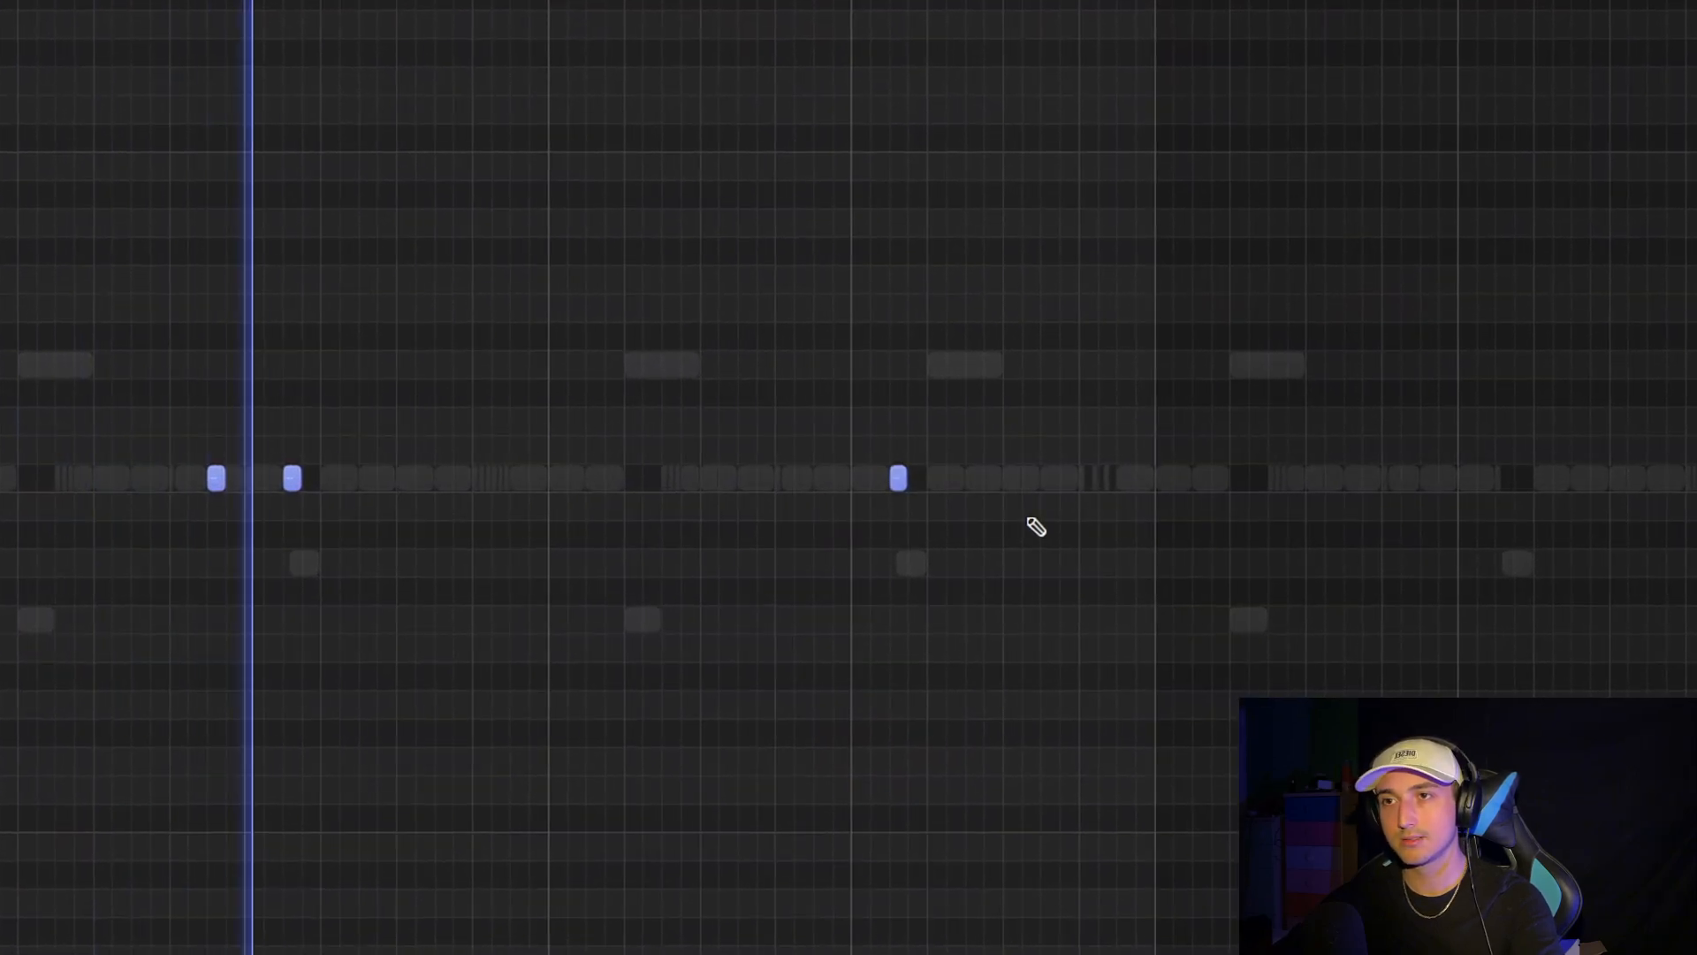
Add D5 snare hits at the end of bar 3 and early in bar 4, and duplicate the four-bar pattern across eight bars
scroll(1036, 527, "up", 2)
left_click_drag(691, 480, 708, 420)
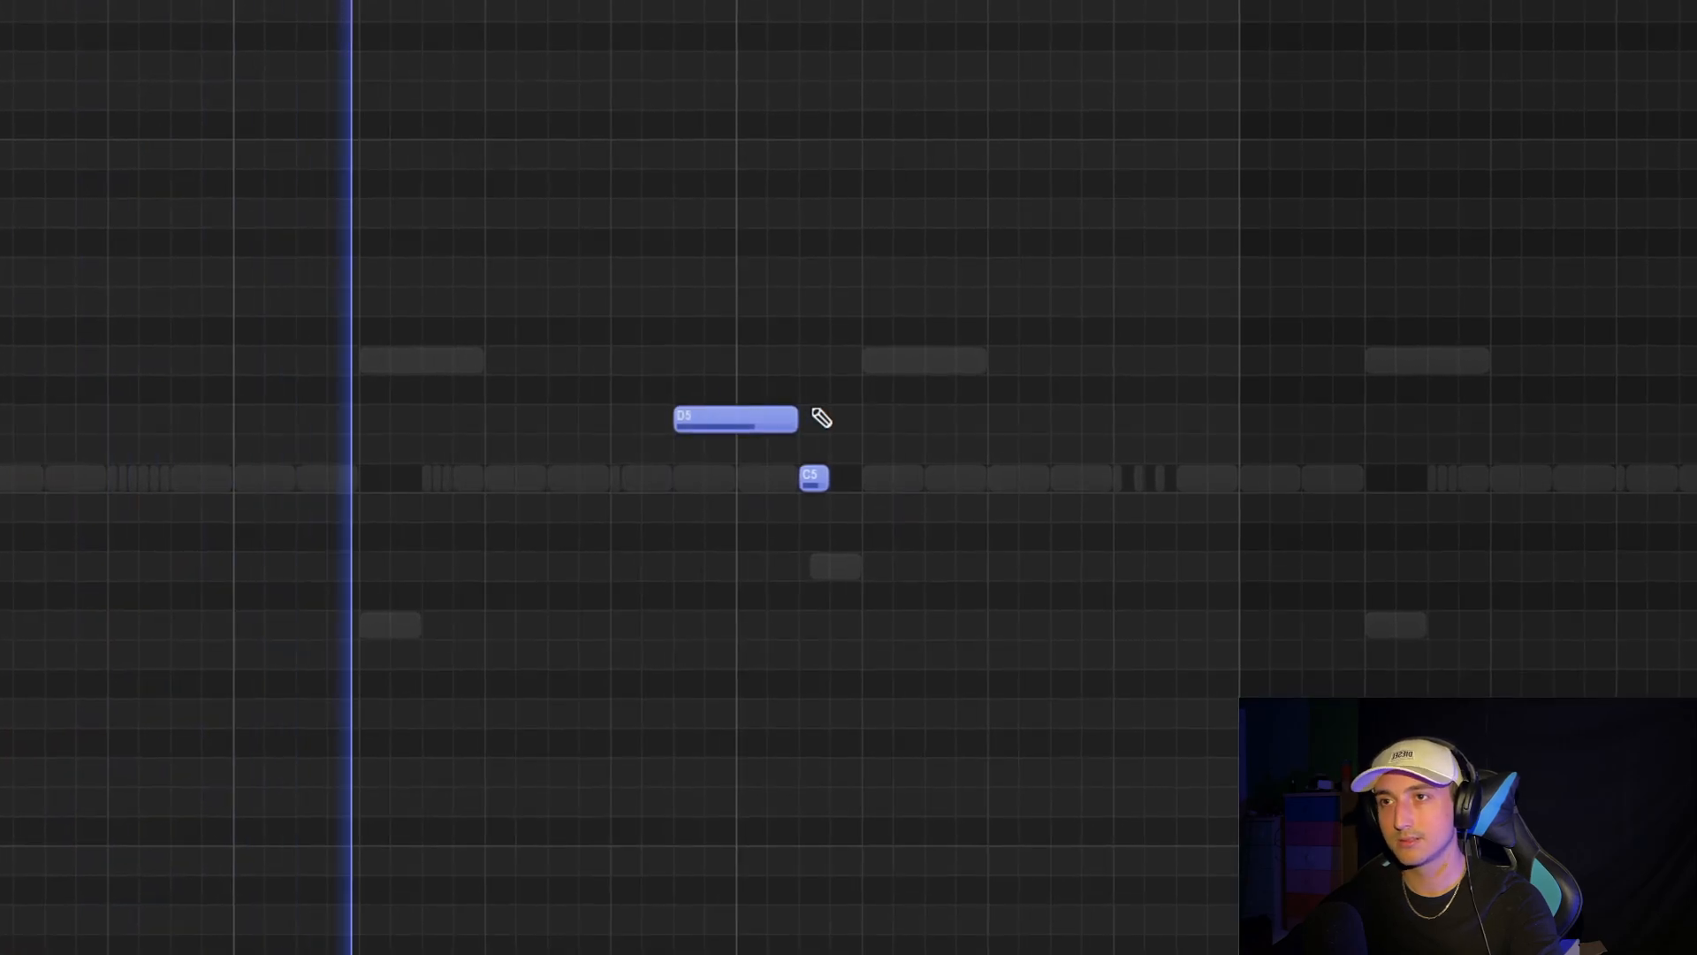
left_click(815, 418)
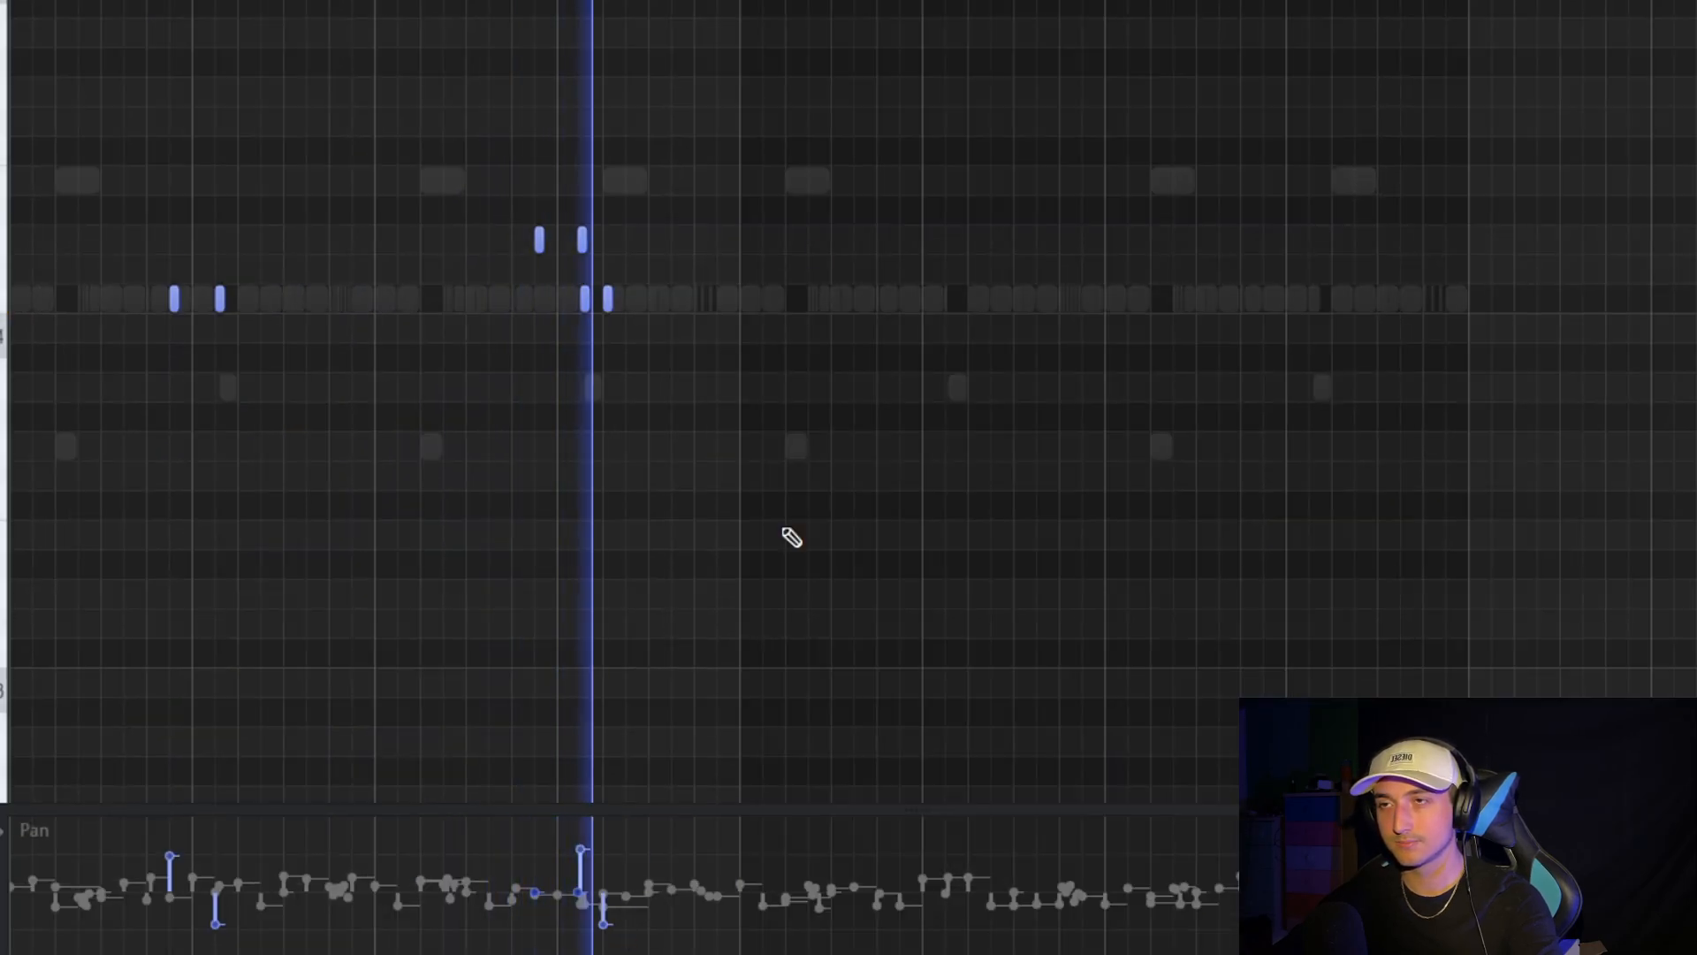
key("ctrl+a")
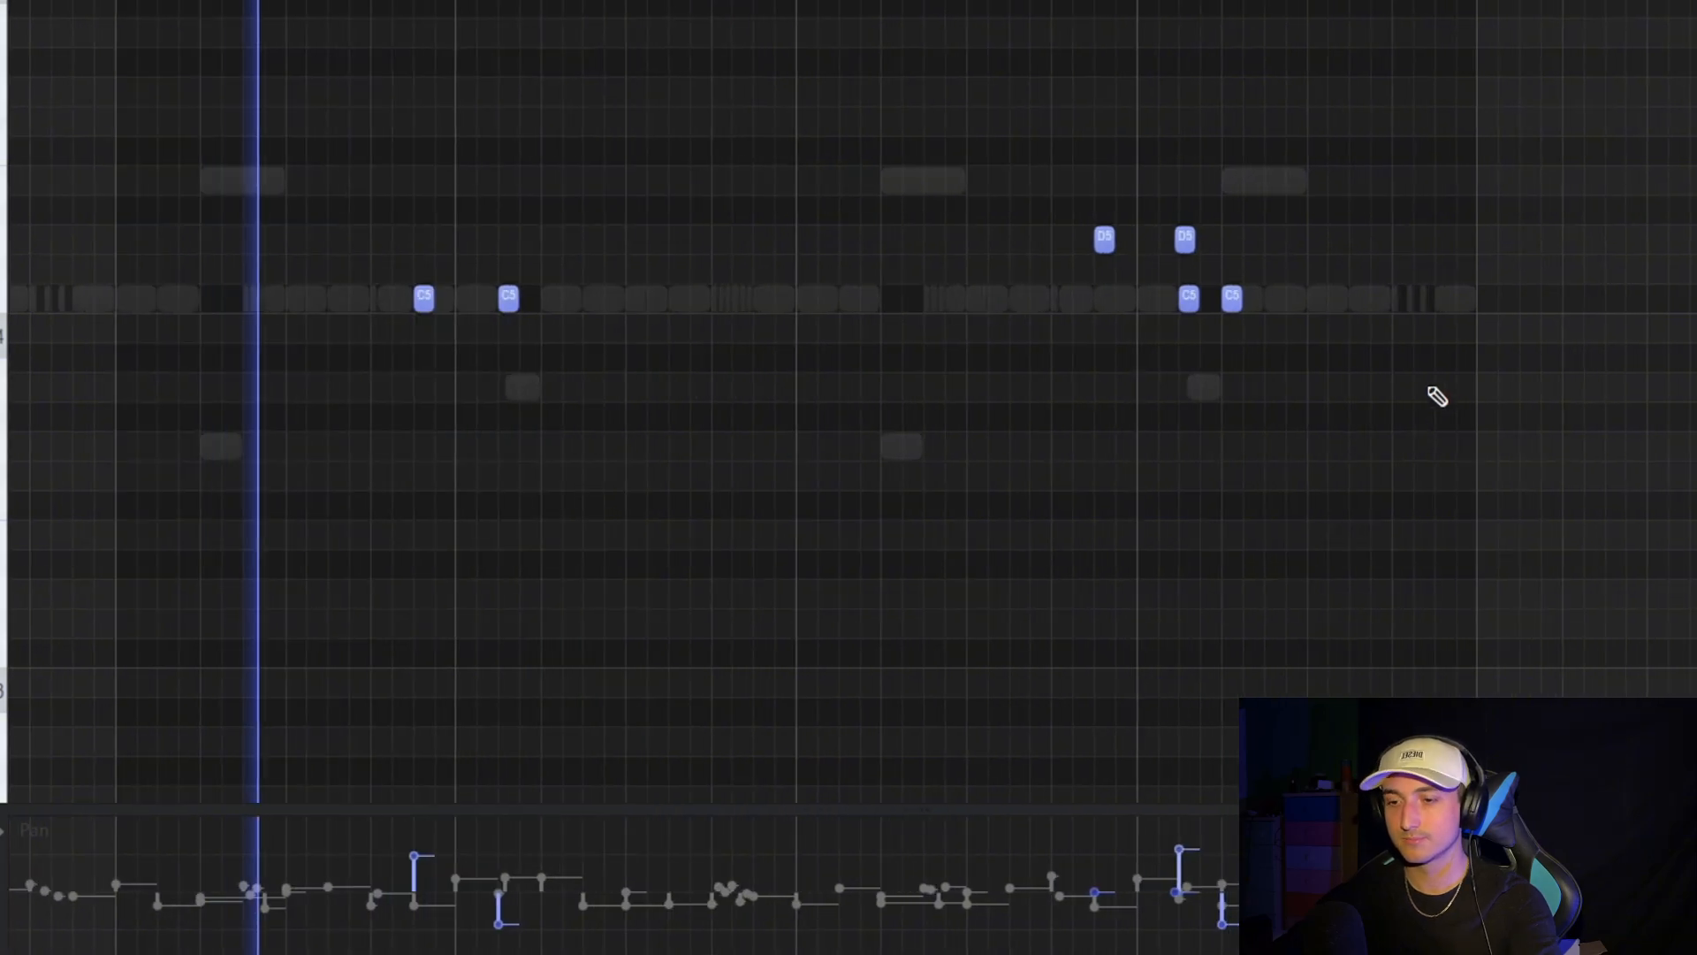
scroll(1441, 398, "up", 3)
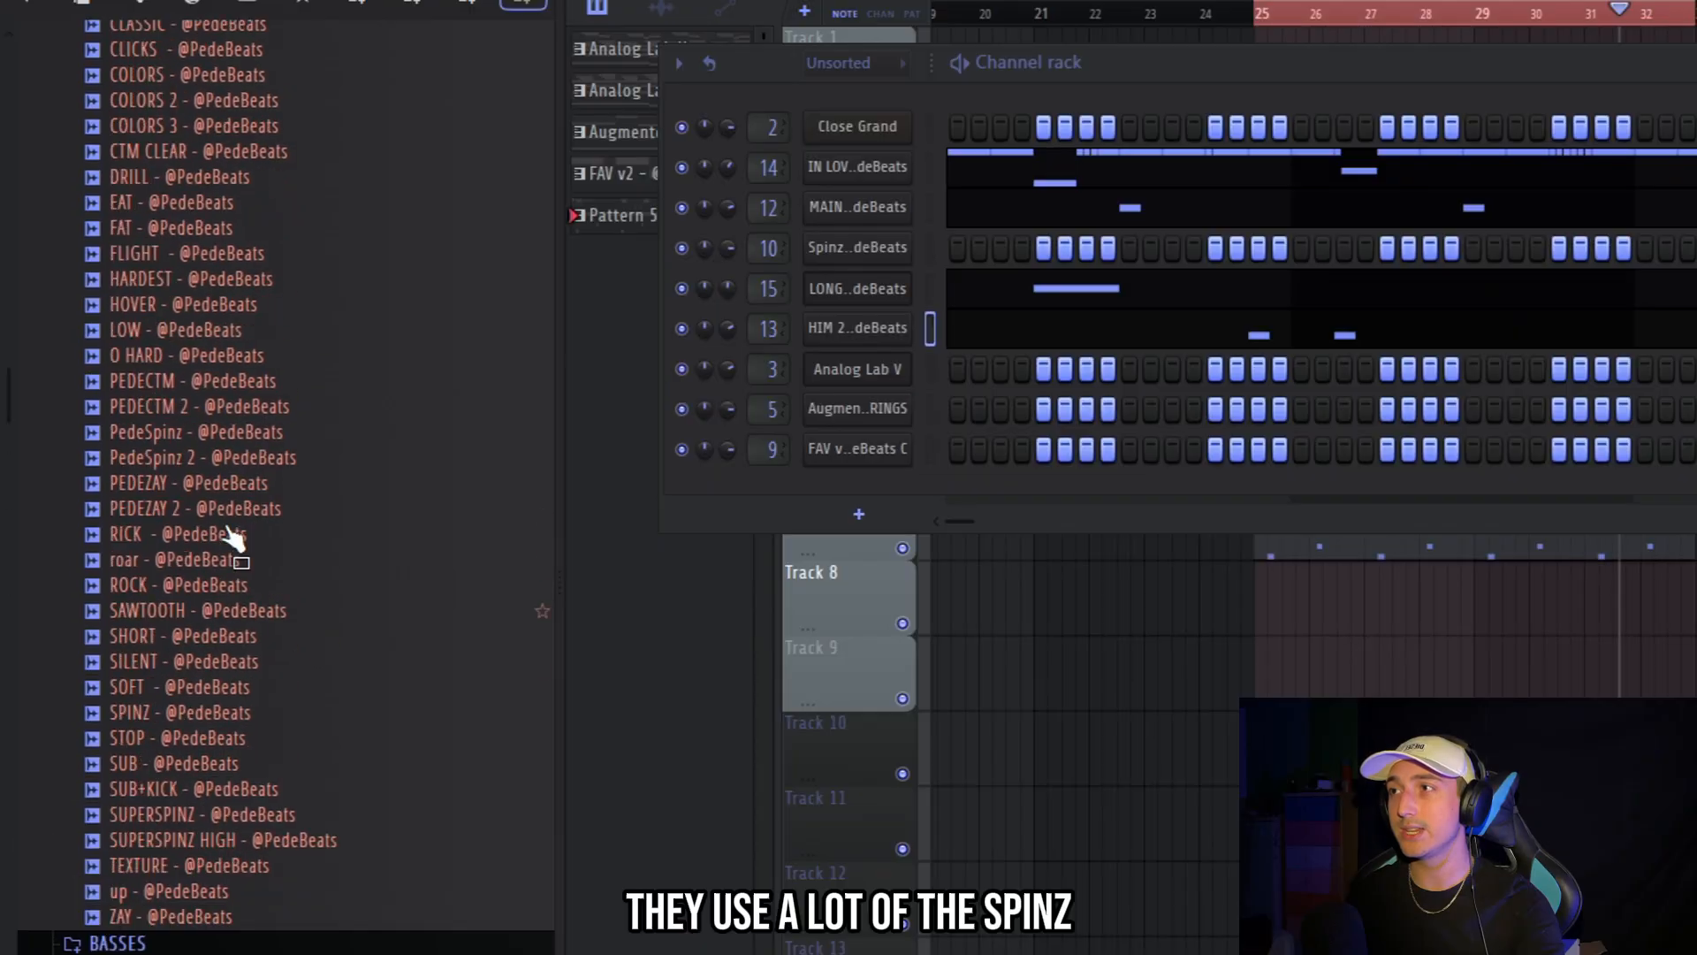
Load the SPINZ 808 sample from the browser onto the Spinz channel in the channel rack
scroll(234, 535, "up", 1)
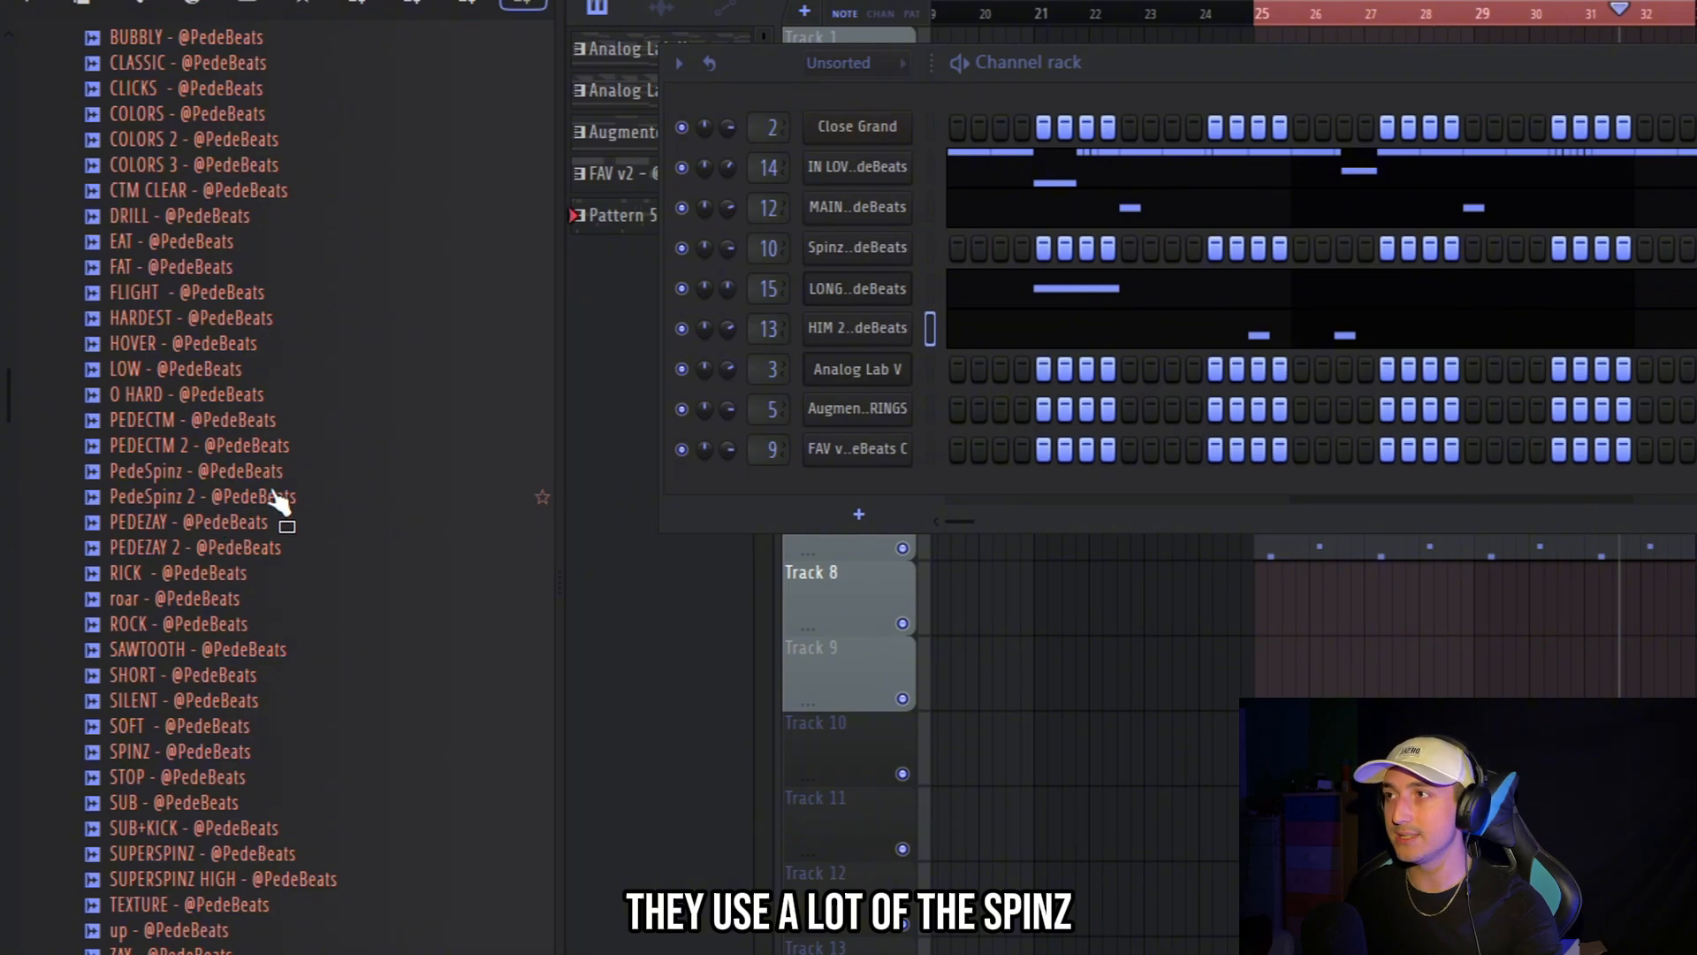
scroll(271, 492, "down", 2)
left_click_drag(146, 600, 854, 248)
scroll(207, 658, "up", 8)
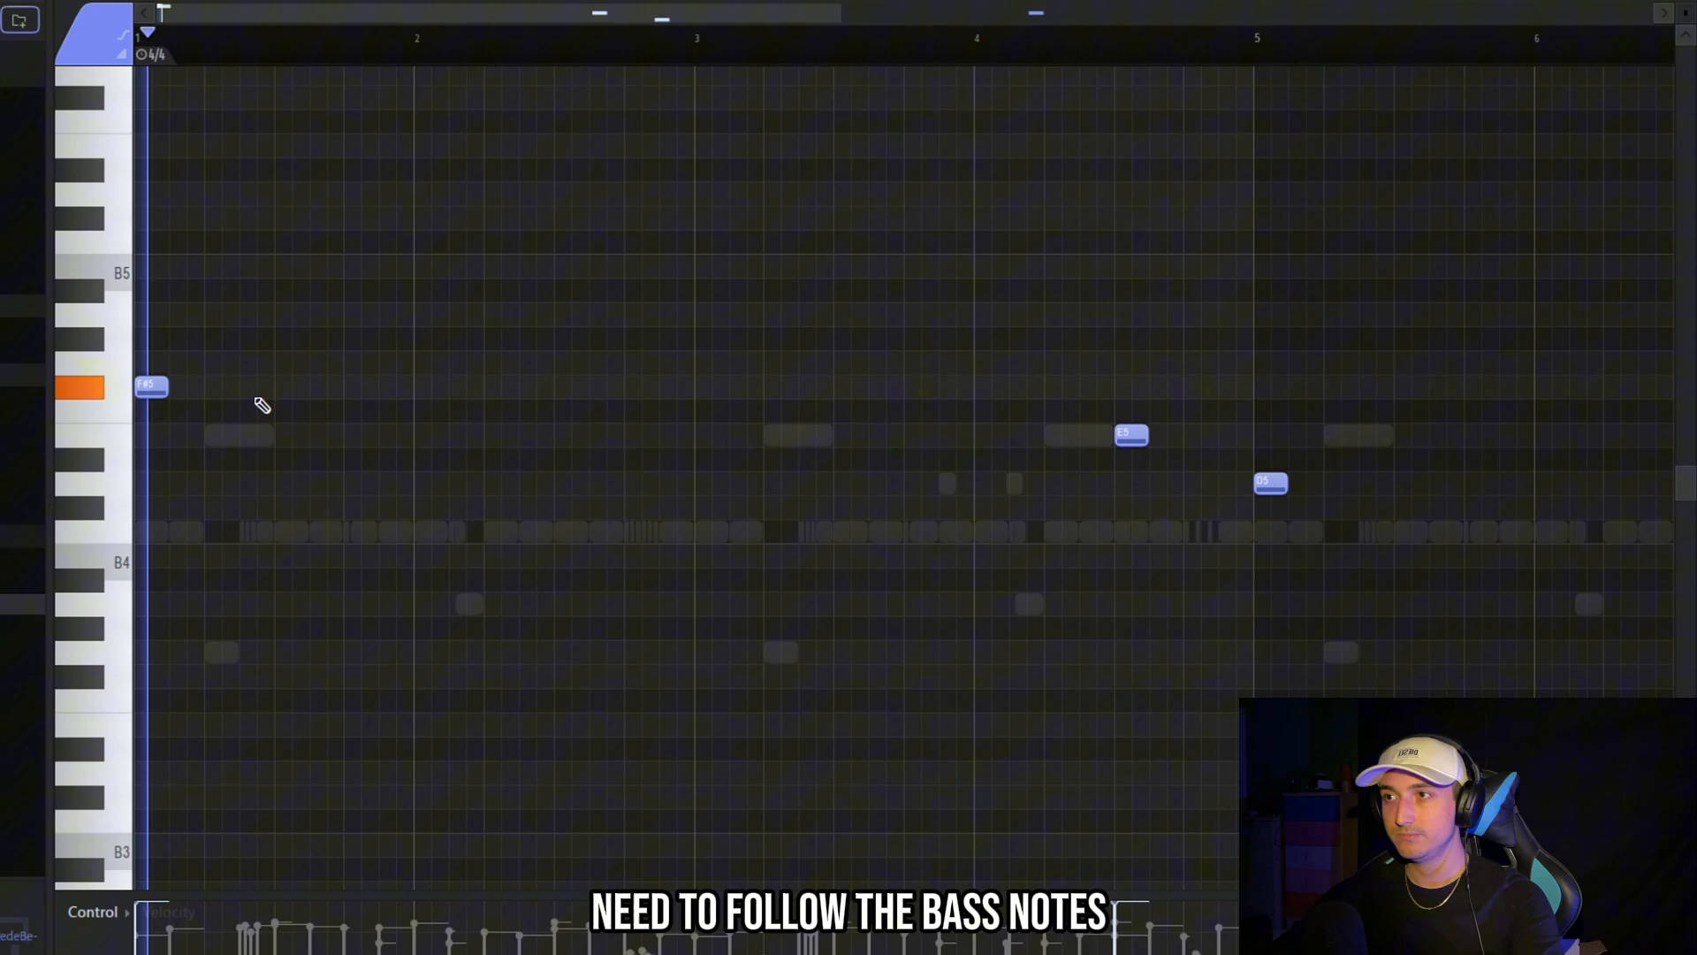
Add F#5 808 notes across bars 1 to 4, ending with two adjacent hits early in bar 4
left_click(252, 387)
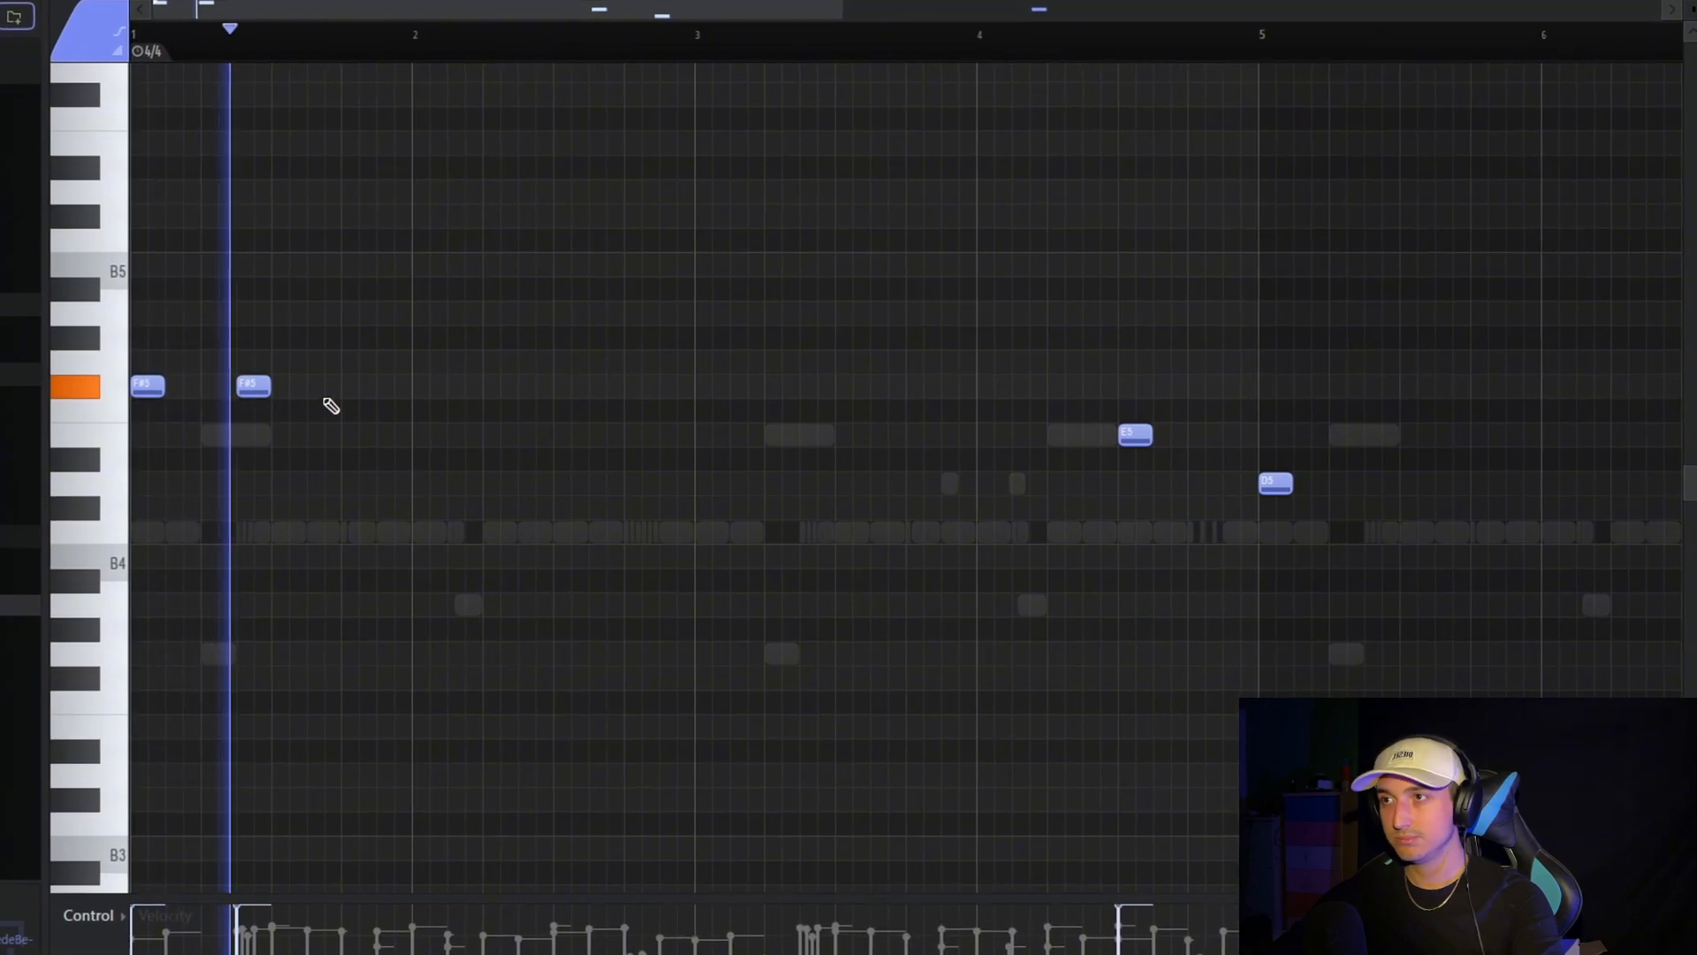
left_click(354, 387)
left_click(495, 388)
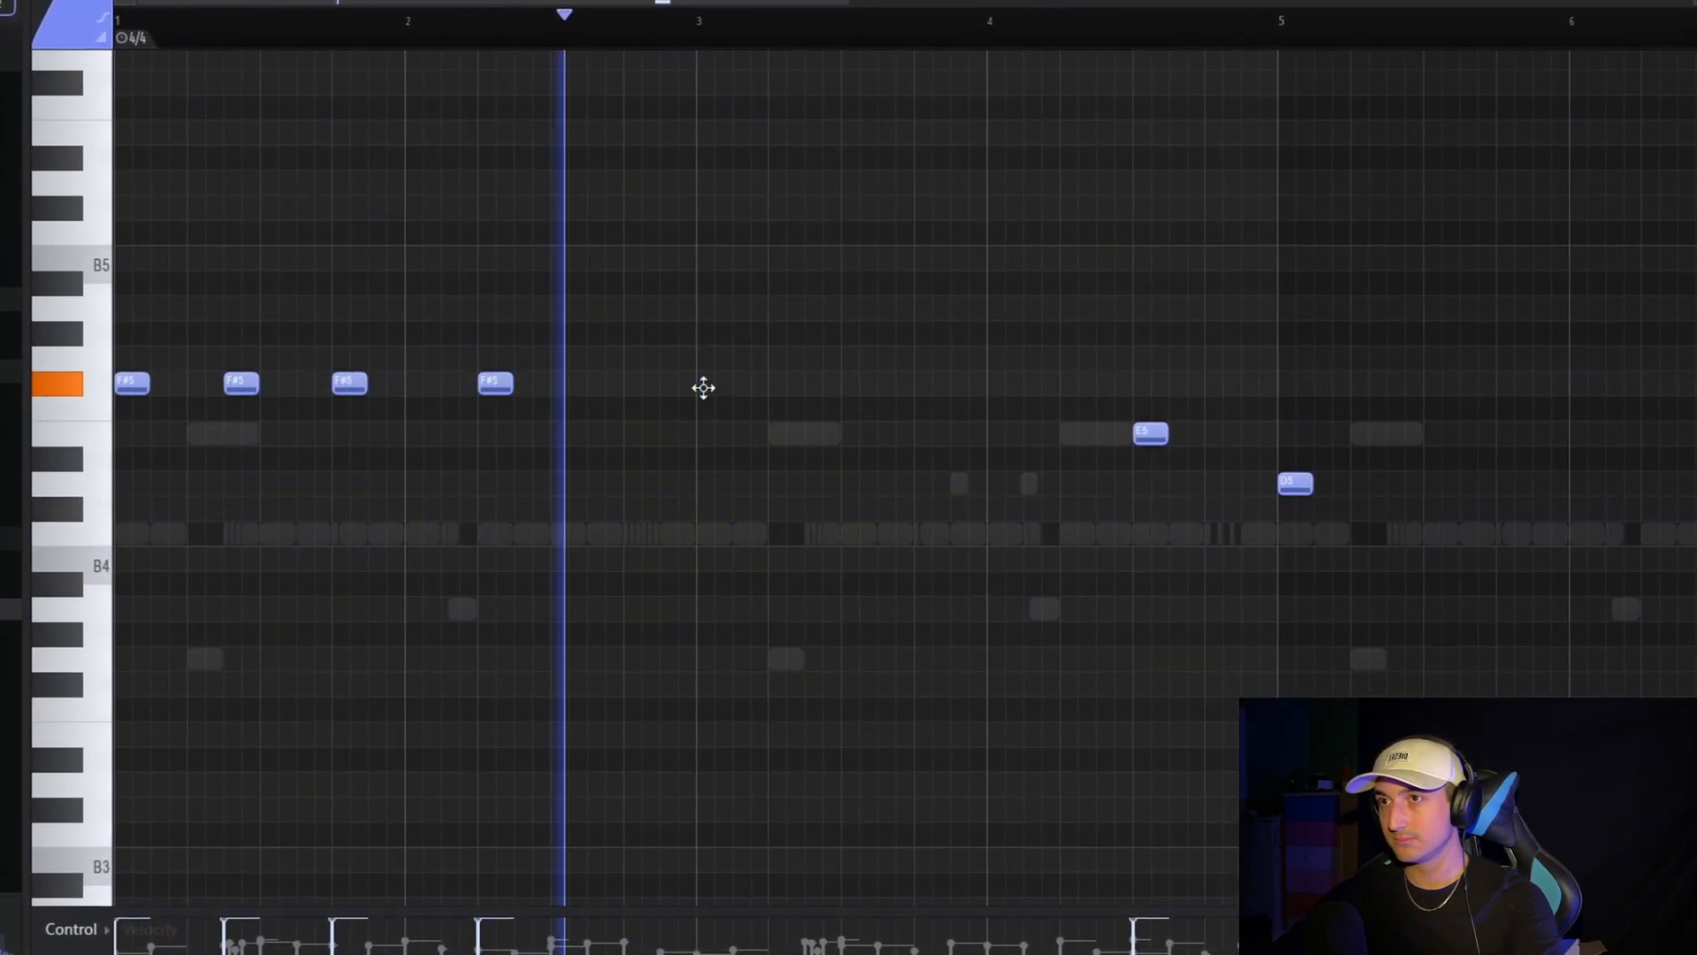
left_click(713, 387)
left_click(819, 387)
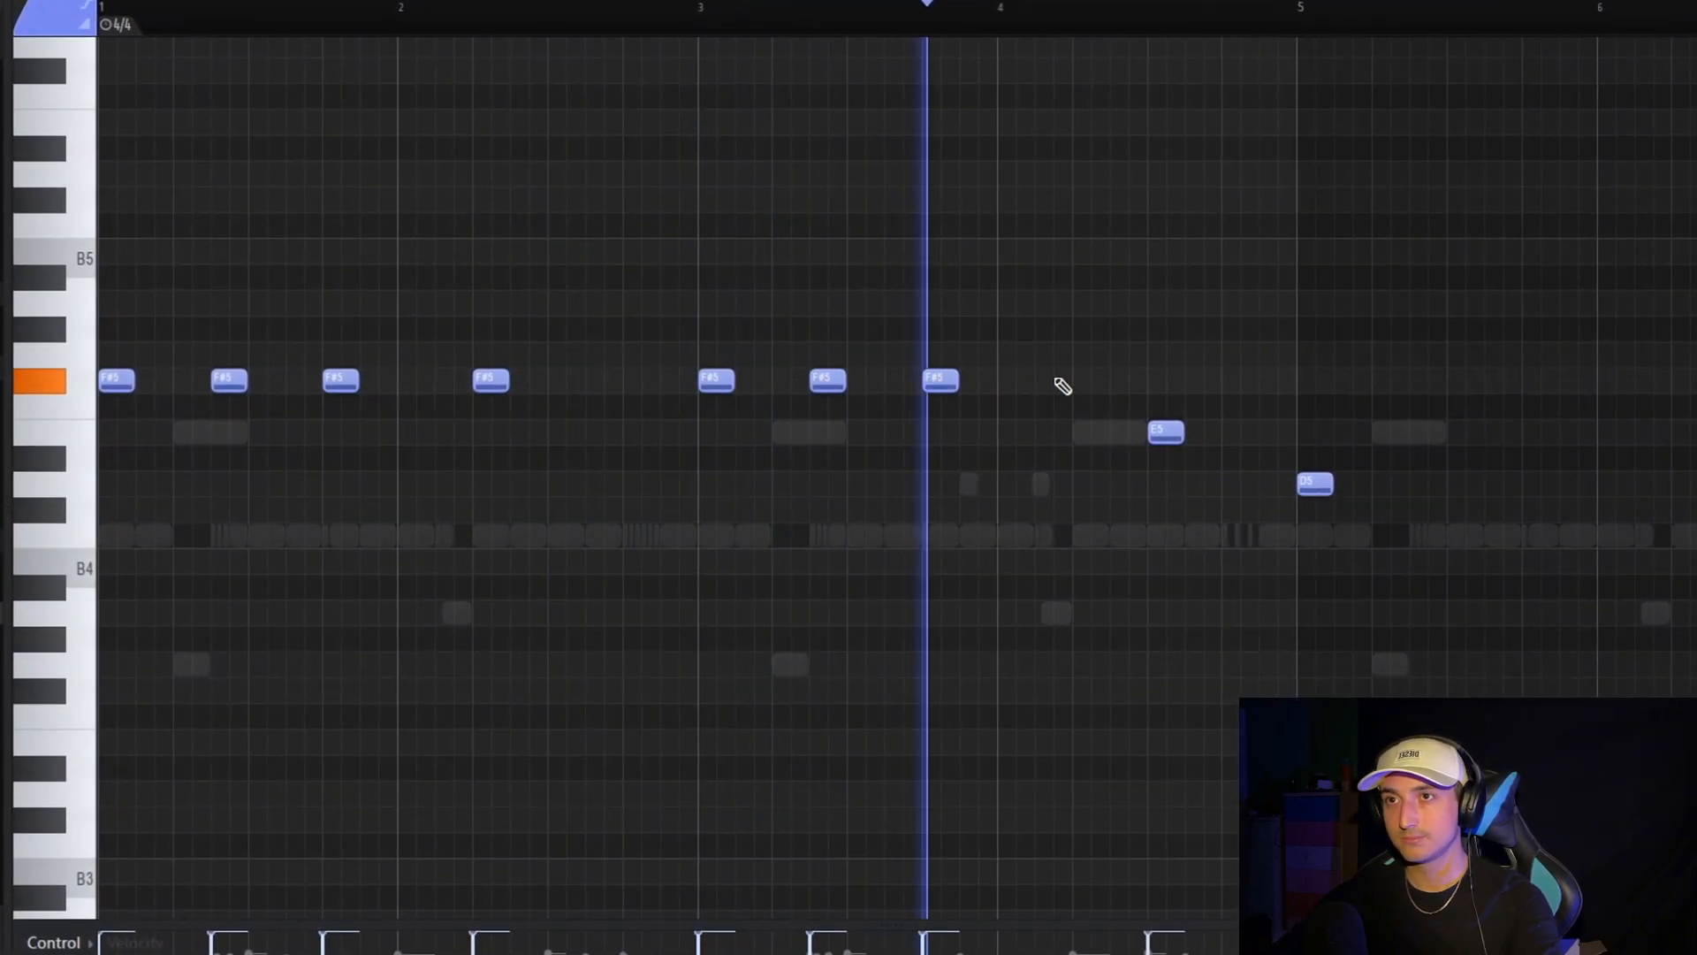
left_click_drag(1284, 444, 1018, 417)
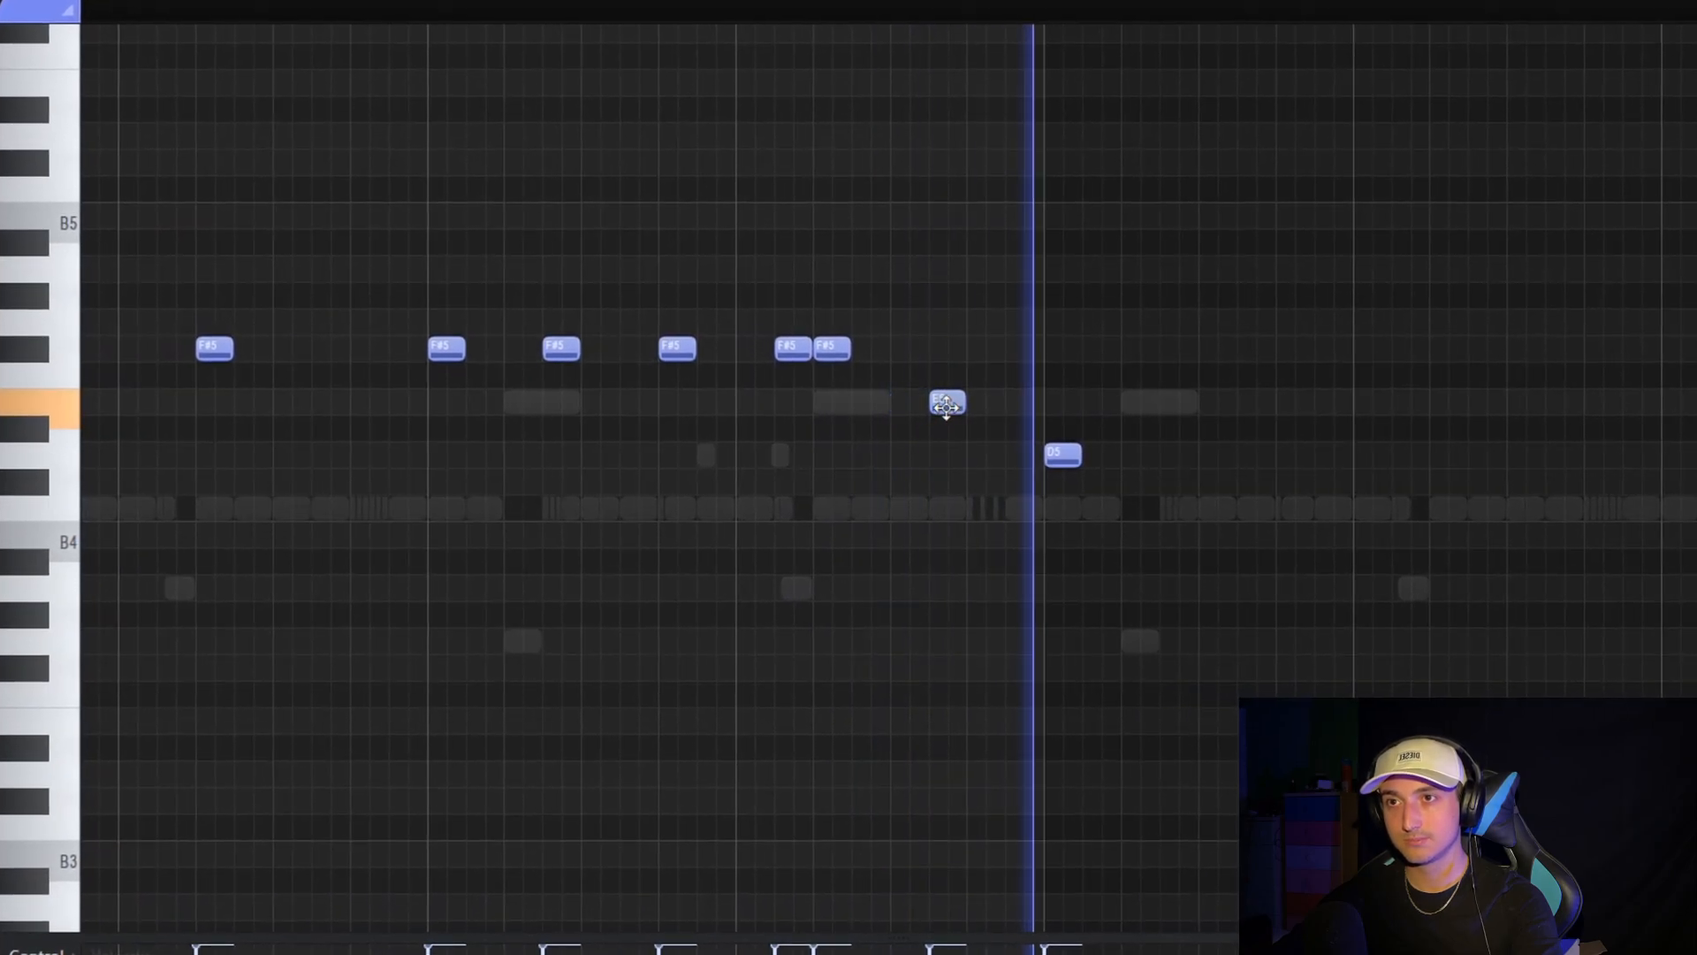
Repeat the four-bar 808 rhythm on D5 in bars 5 to 8 and raise its last three notes to E5
left_click_drag(1214, 419, 884, 432)
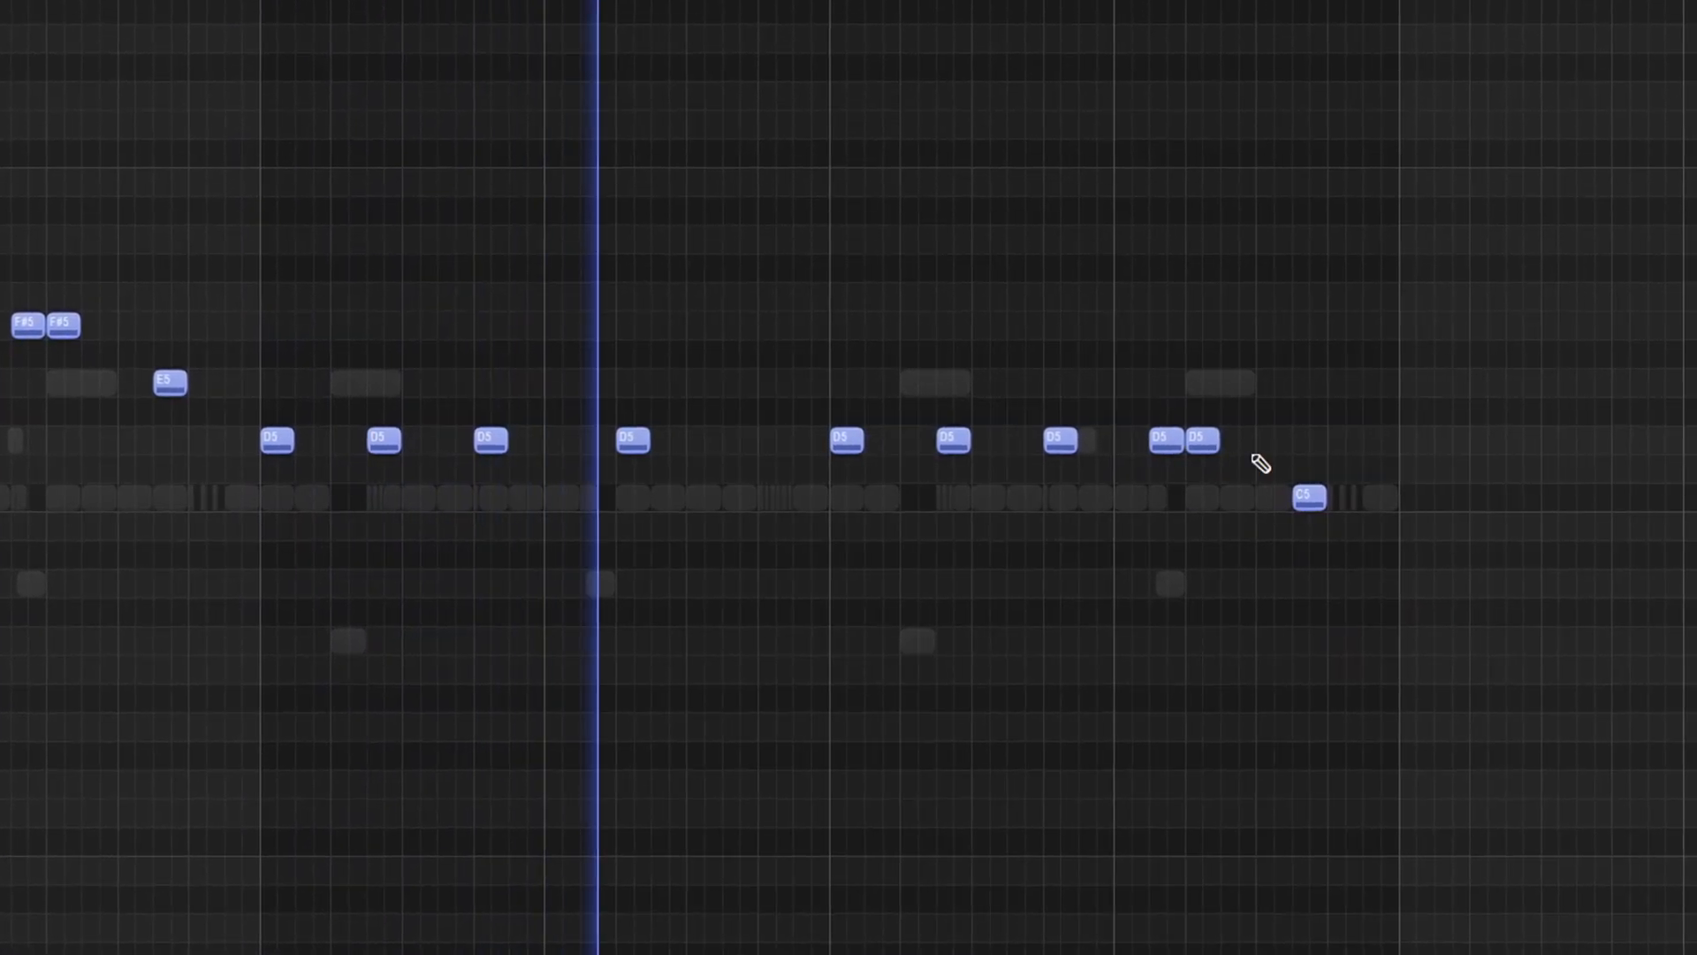
left_click_drag(1261, 463, 1160, 449)
left_click_drag(1307, 492, 1154, 457)
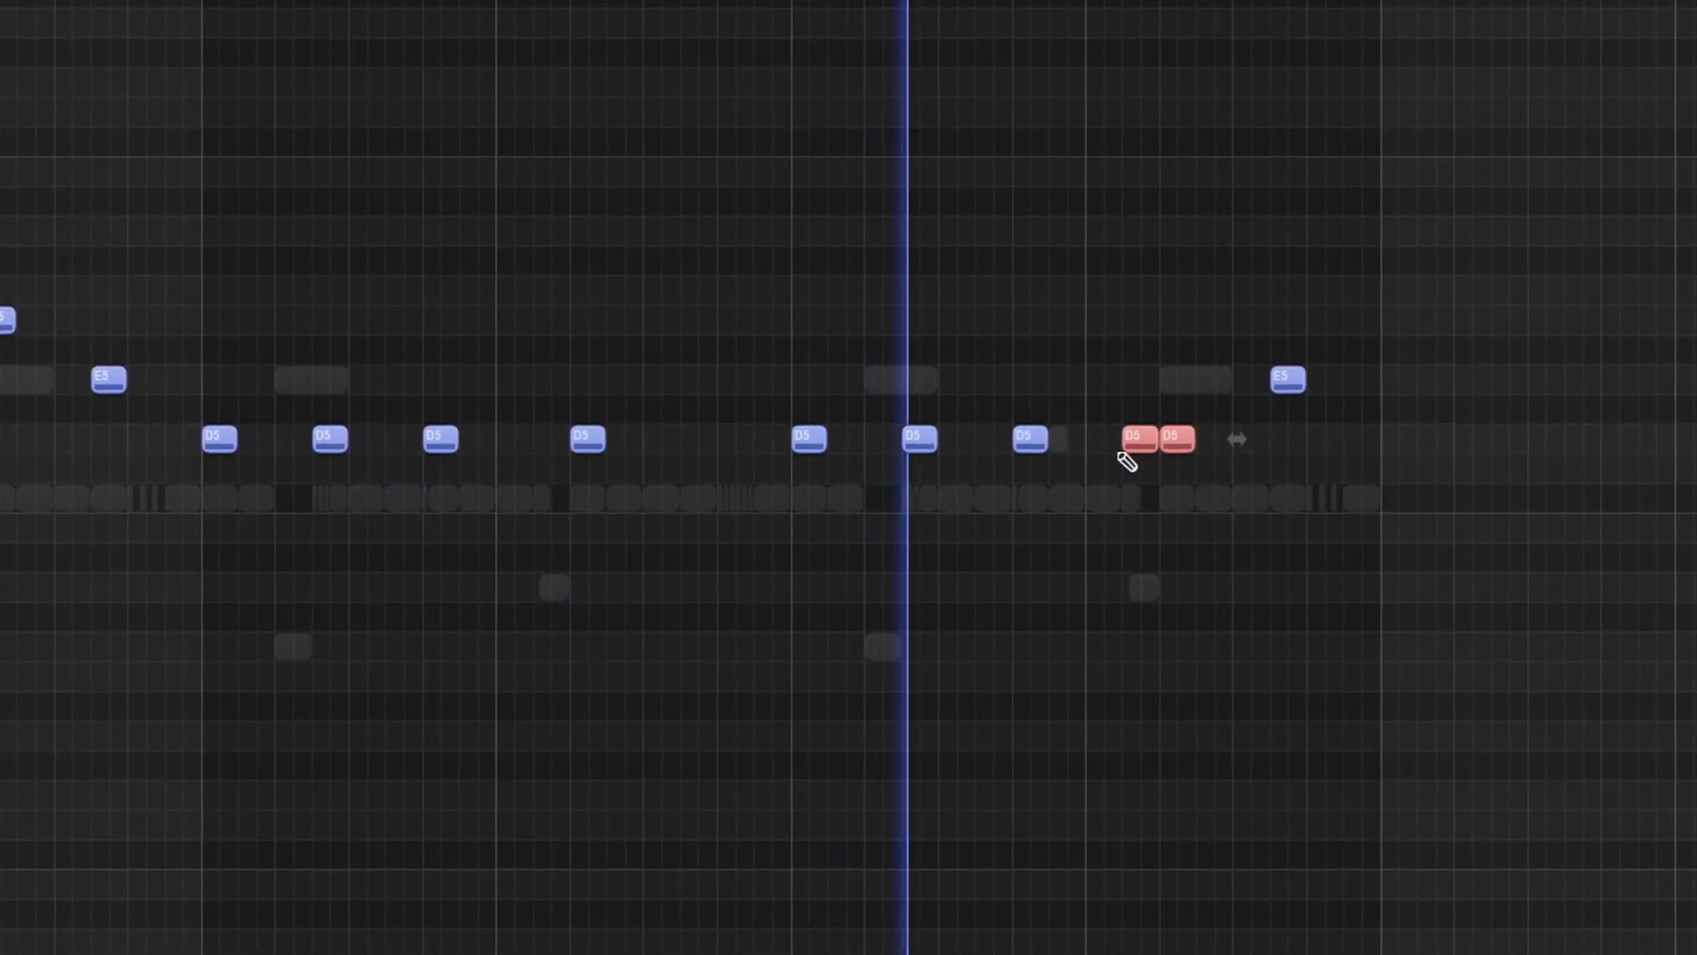
key("Up")
scroll(1605, 517, "up", 2)
scroll(1608, 541, "down", 3)
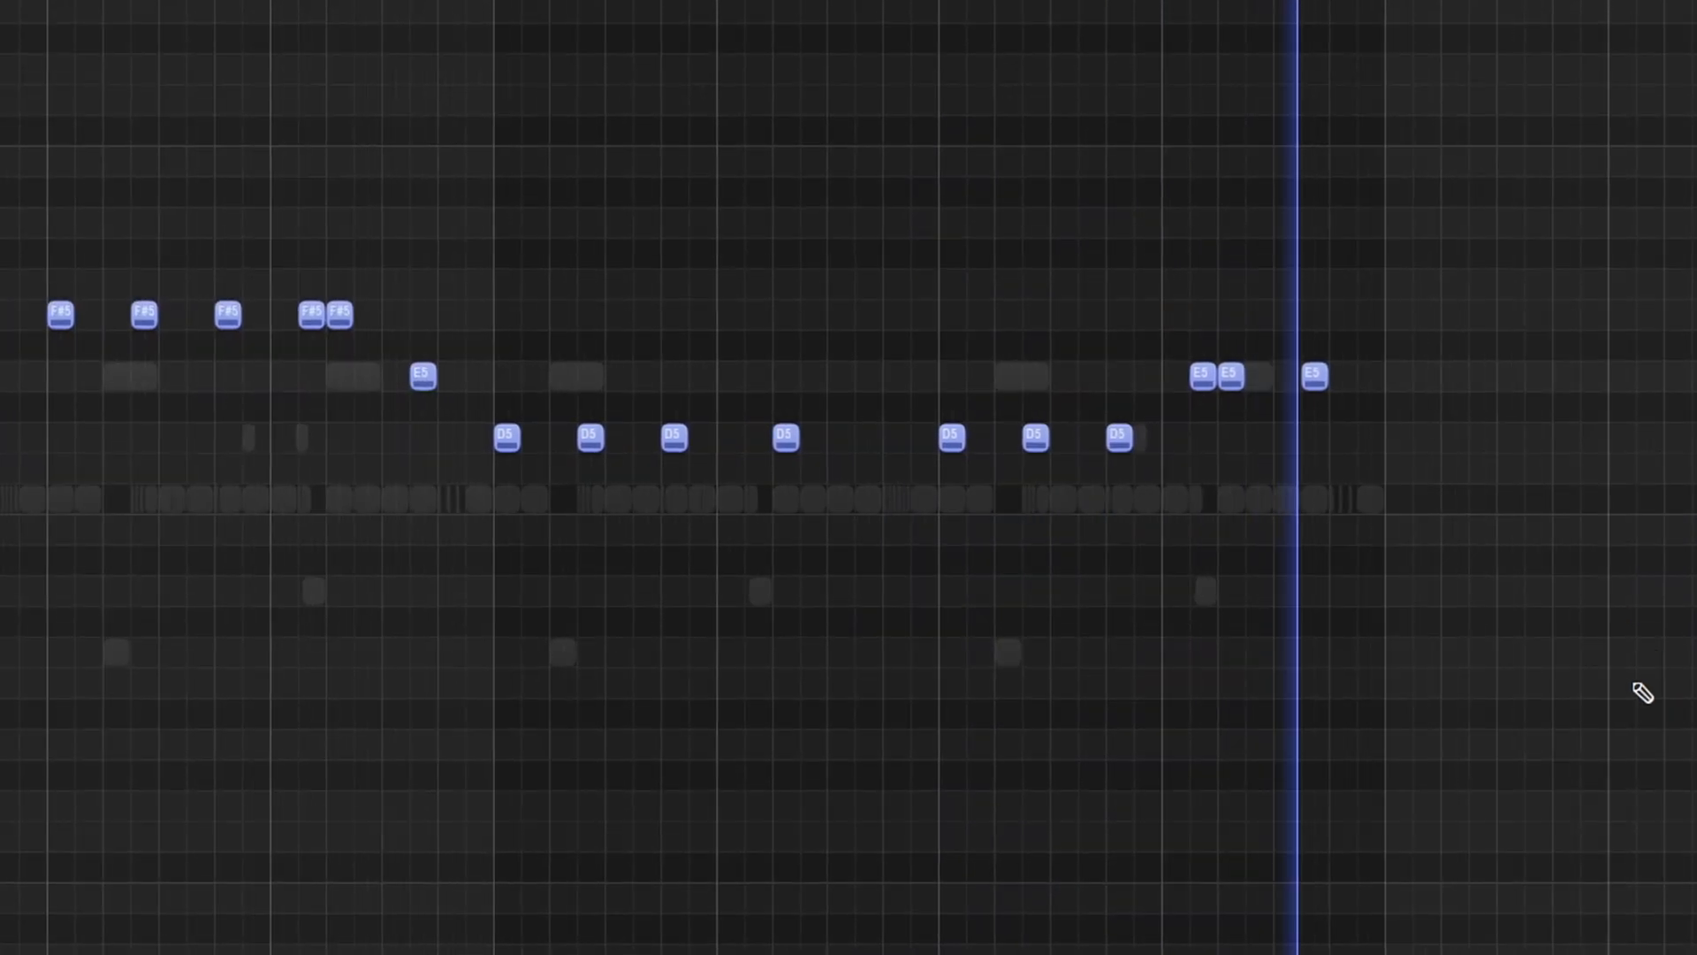
Set the piano roll's note snapping to 1/2 step
scroll(1503, 596, "up", 3)
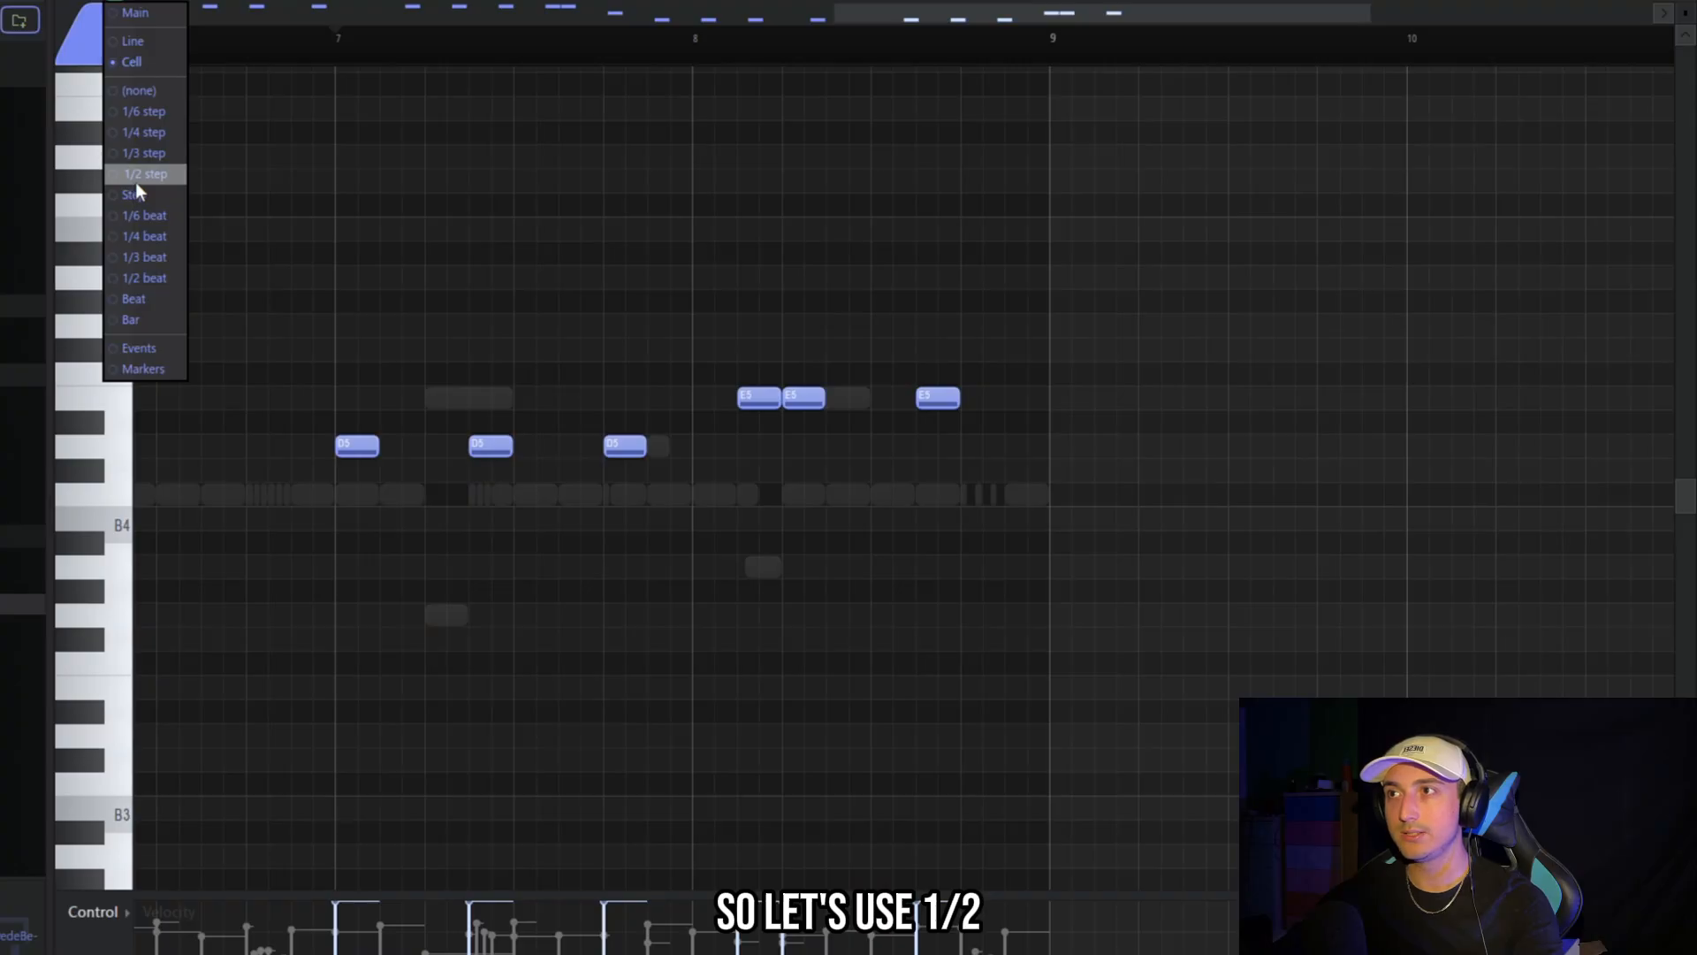
left_click(141, 175)
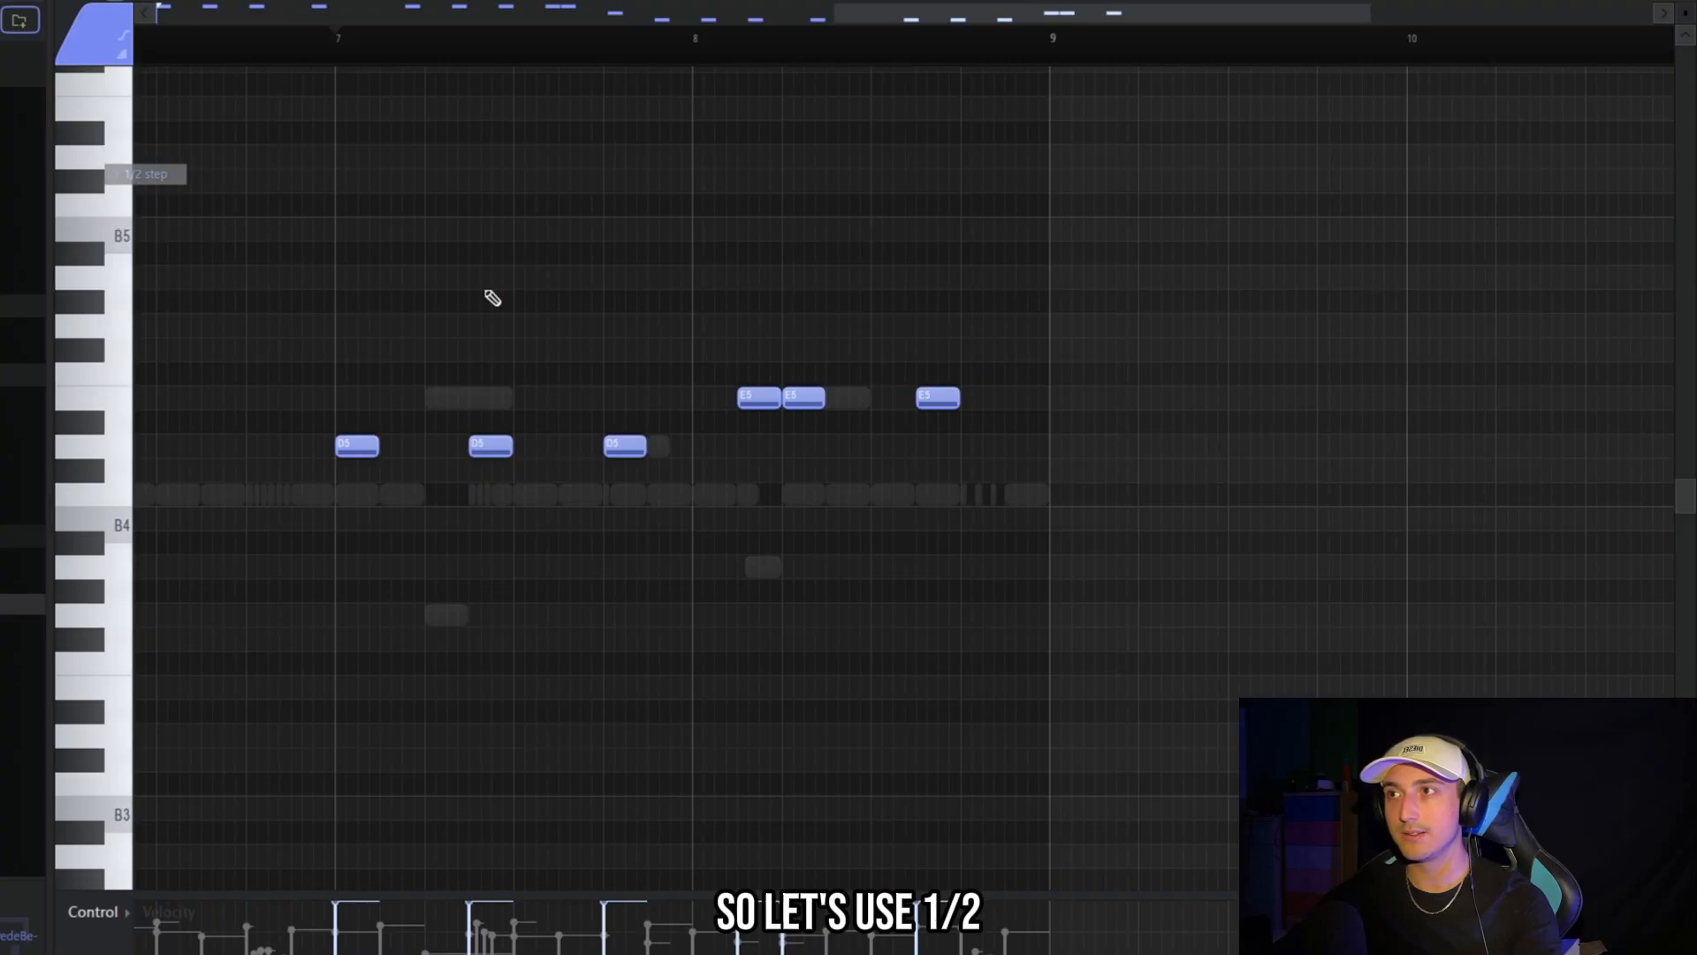
scroll(707, 442, "up", 3)
scroll(926, 563, "up", 1)
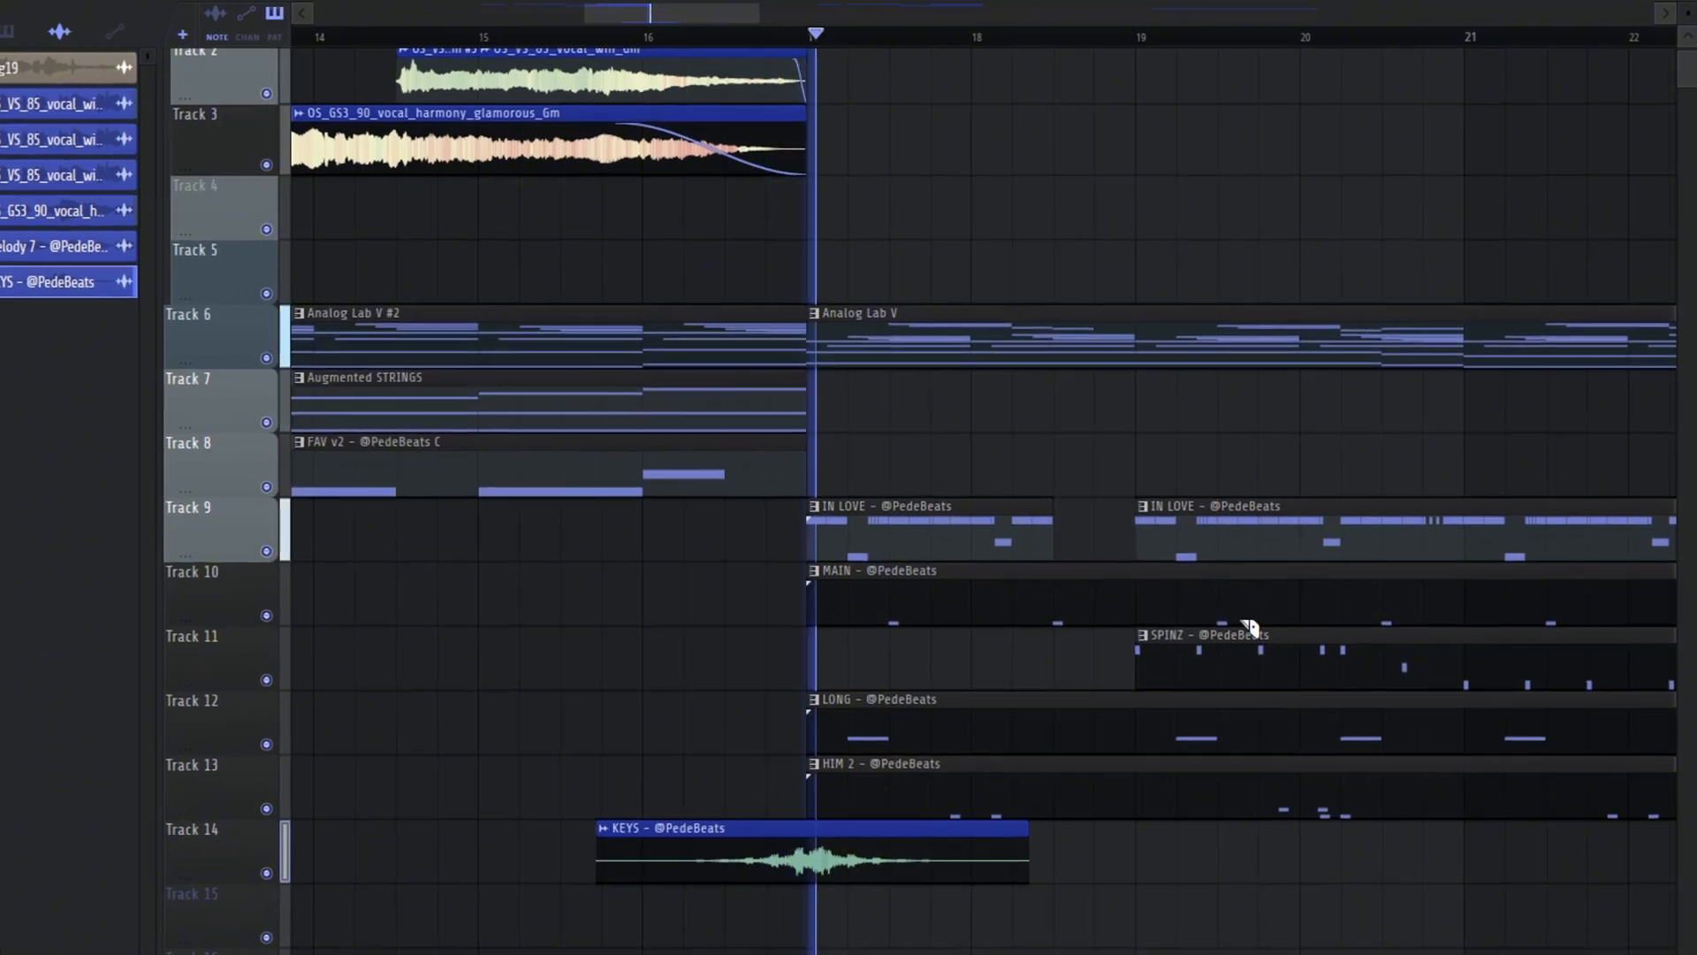
Open the KEYS audio clip's channel settings to check its volume, and close them
left_click_drag(1249, 627, 1084, 597)
double_click(726, 759)
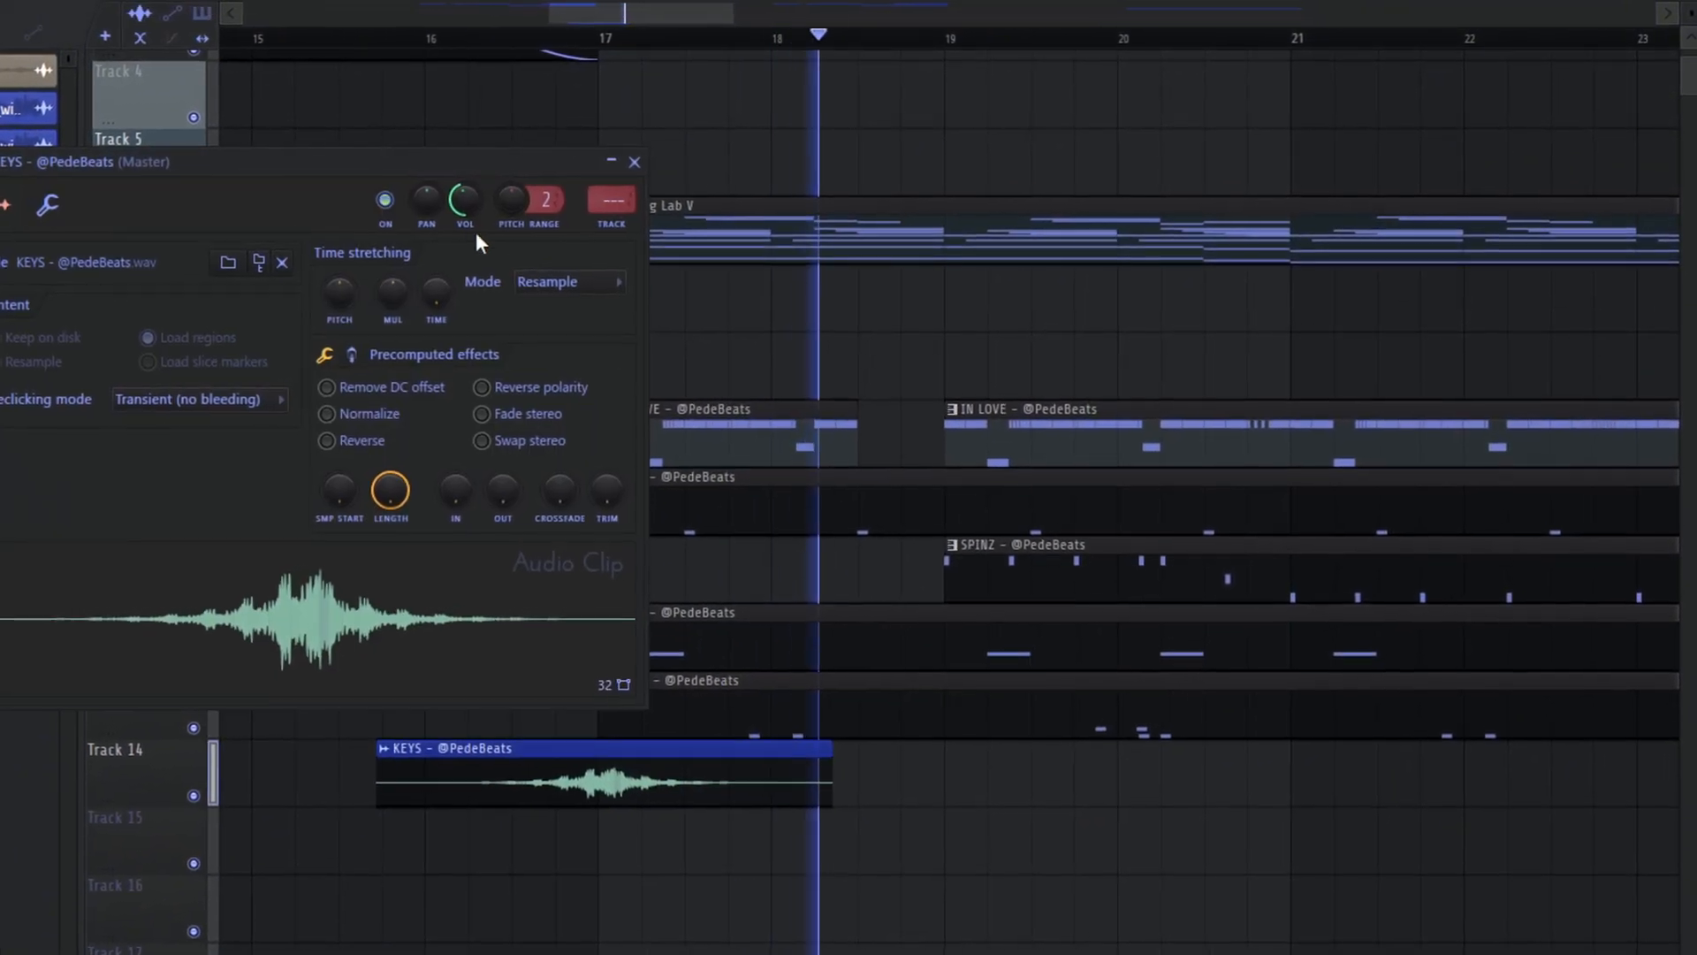
key("Escape")
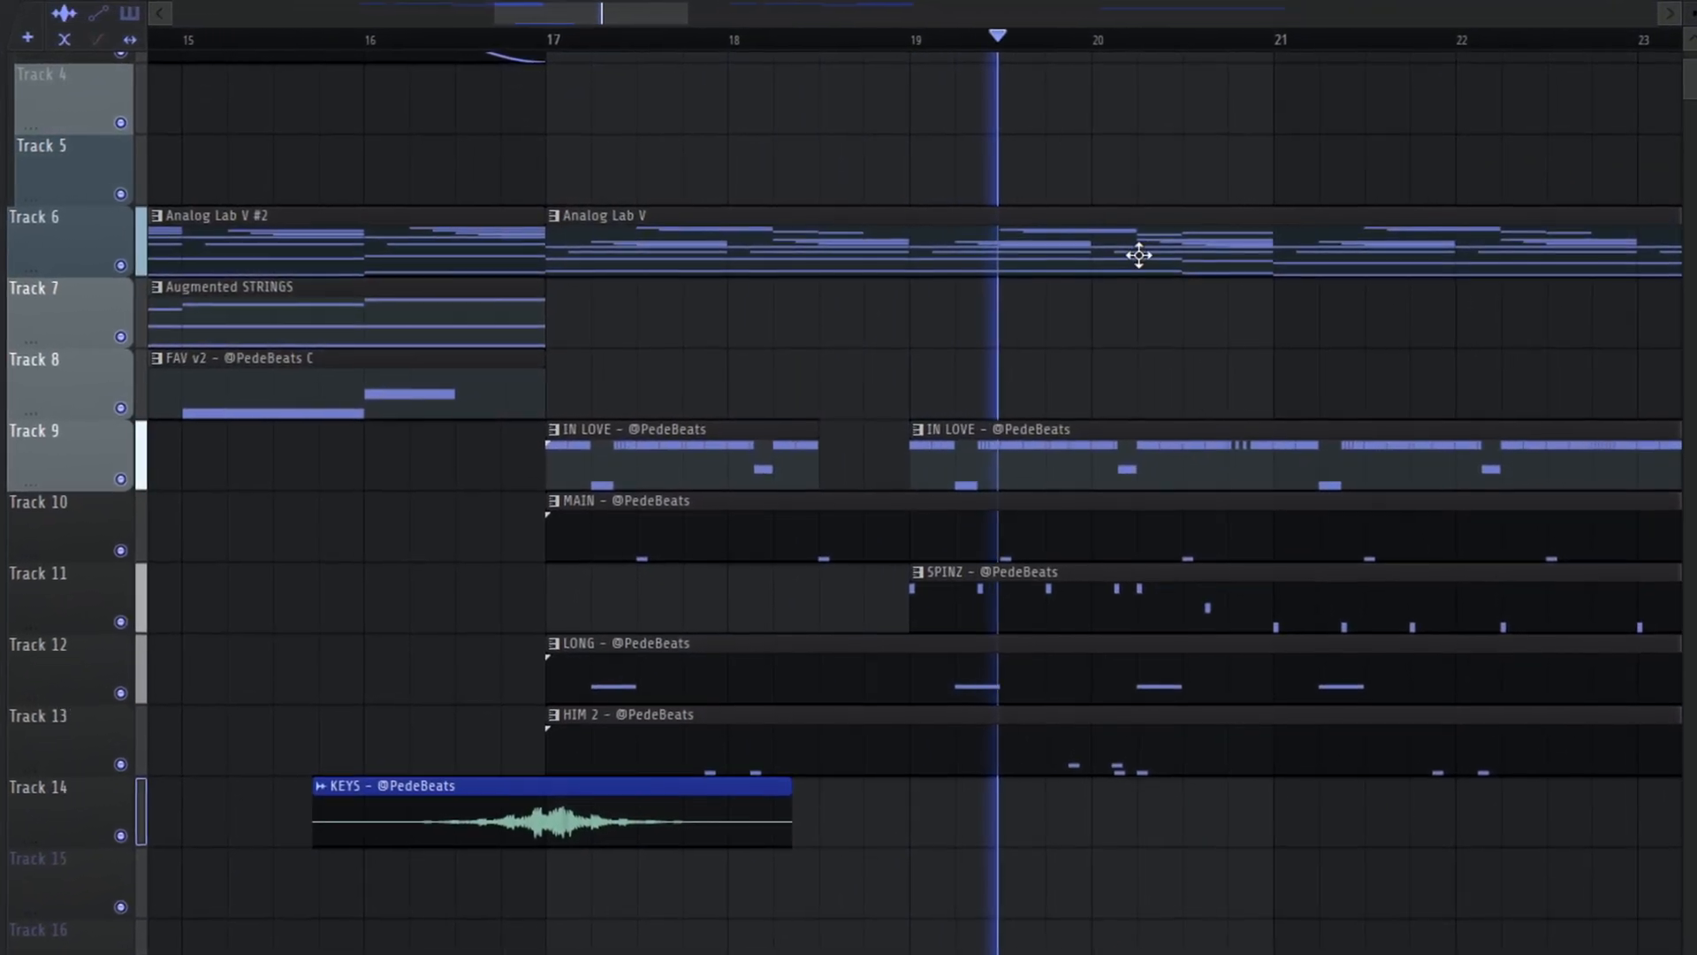
Trim the ends of the IN LOVE, SPINZ, LONG and HIM 2 clips before bar 49 and remove LONG and HIM 2 from bars 33 to 40
scroll(1142, 601, "down", 5)
scroll(1398, 925, "up", 3)
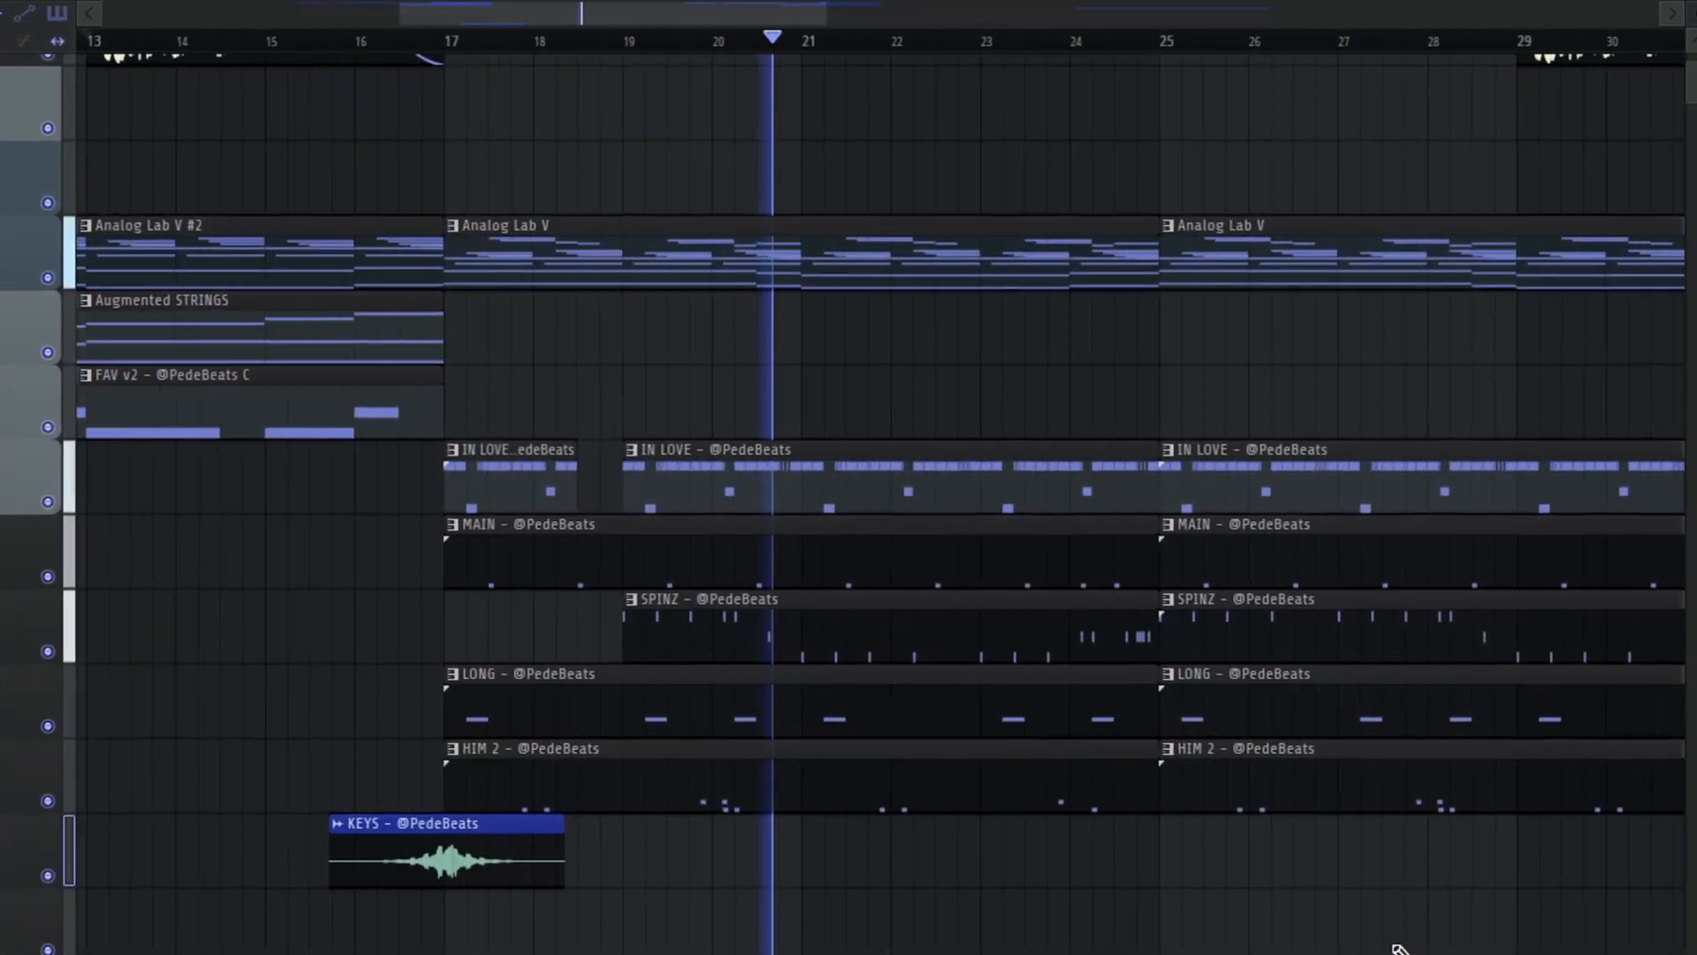
left_click_drag(1398, 949, 1174, 939)
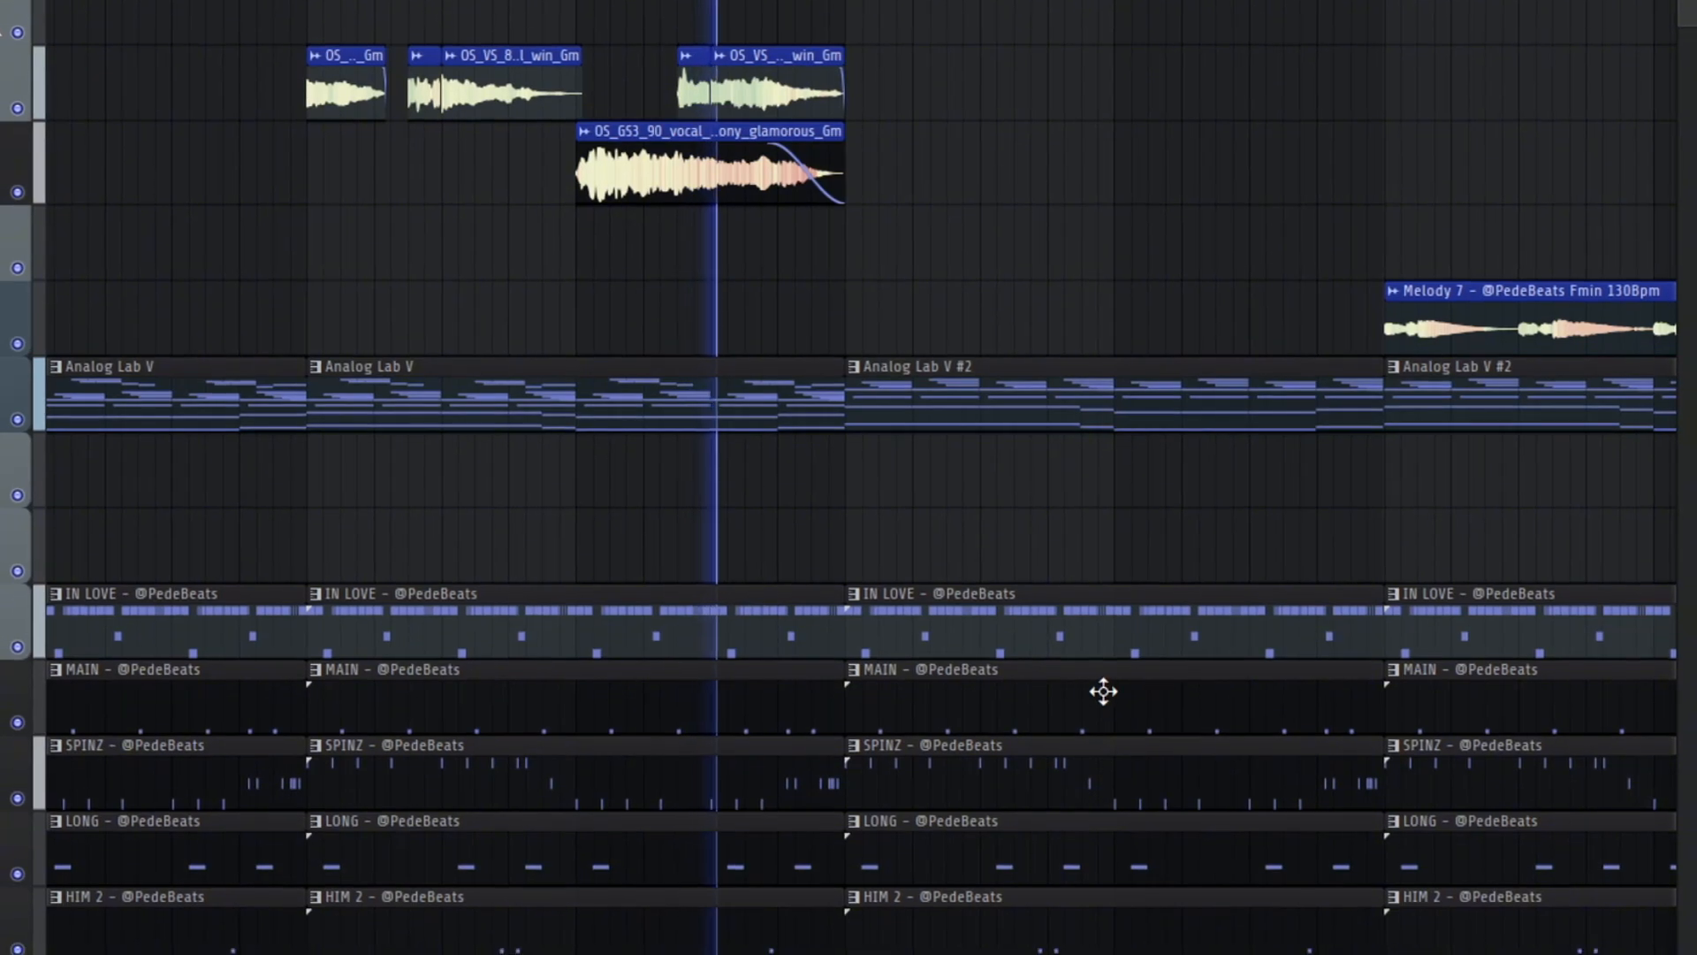
scroll(1180, 790, "up", 2)
scroll(1177, 750, "down", 5)
left_click_drag(1489, 915, 53, 7)
scroll(1423, 685, "up", 3)
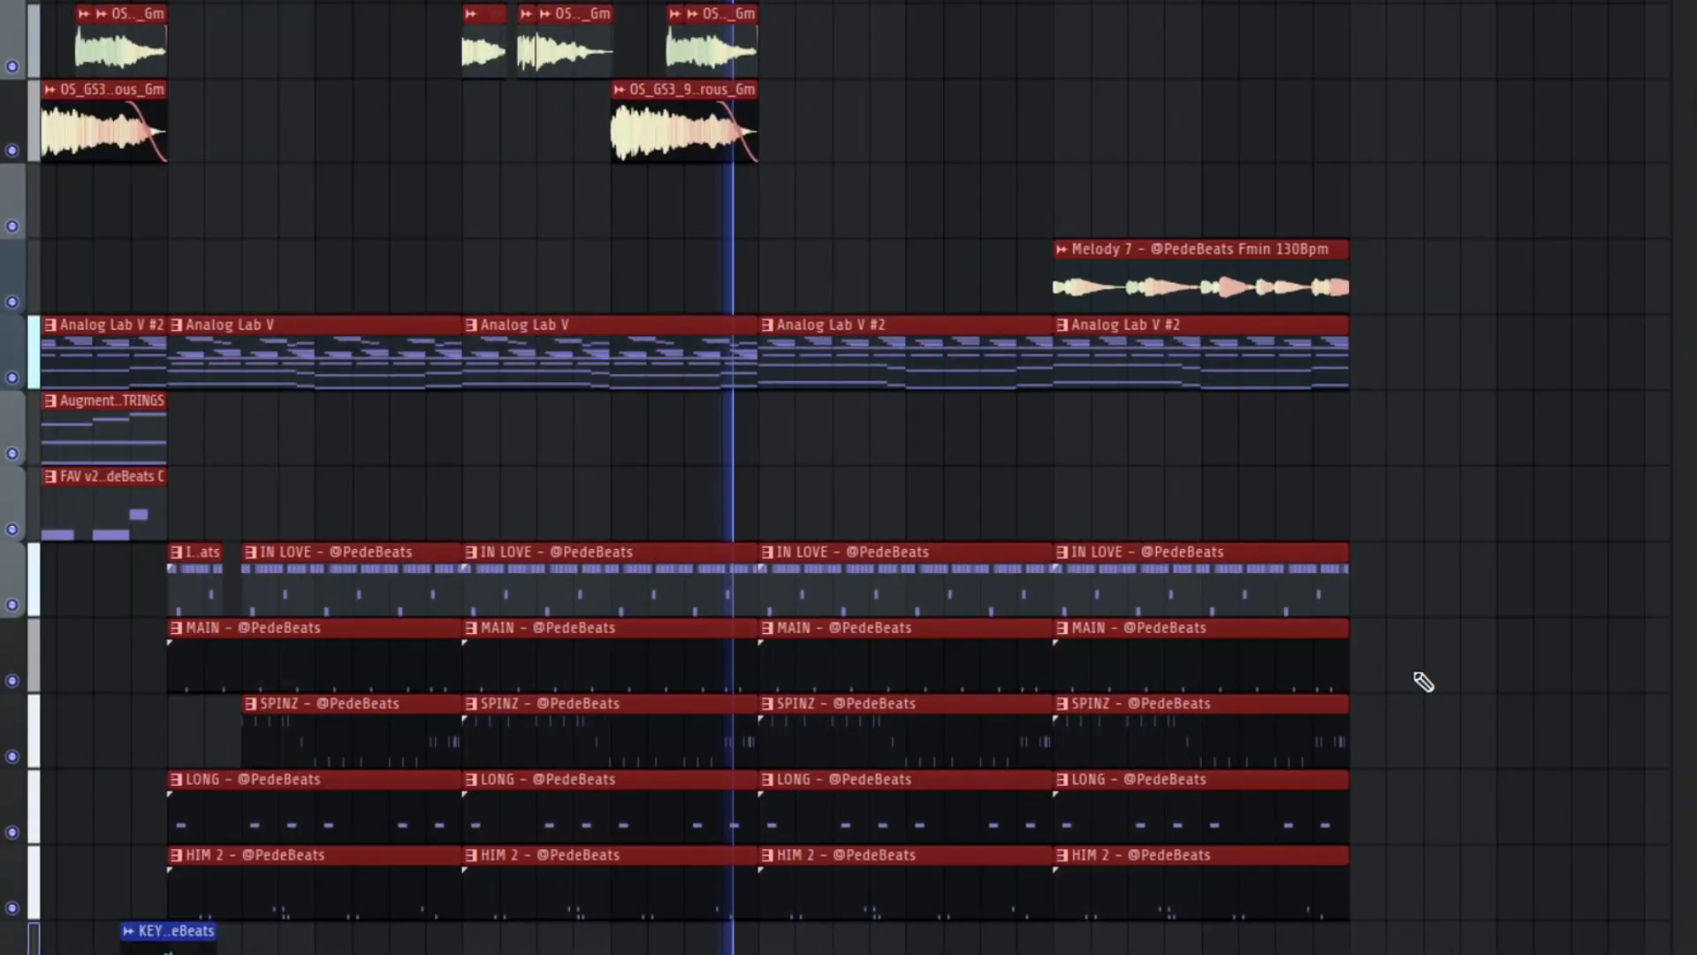
left_click(1467, 716, "ctrl")
left_click_drag(1543, 745, 53, 9)
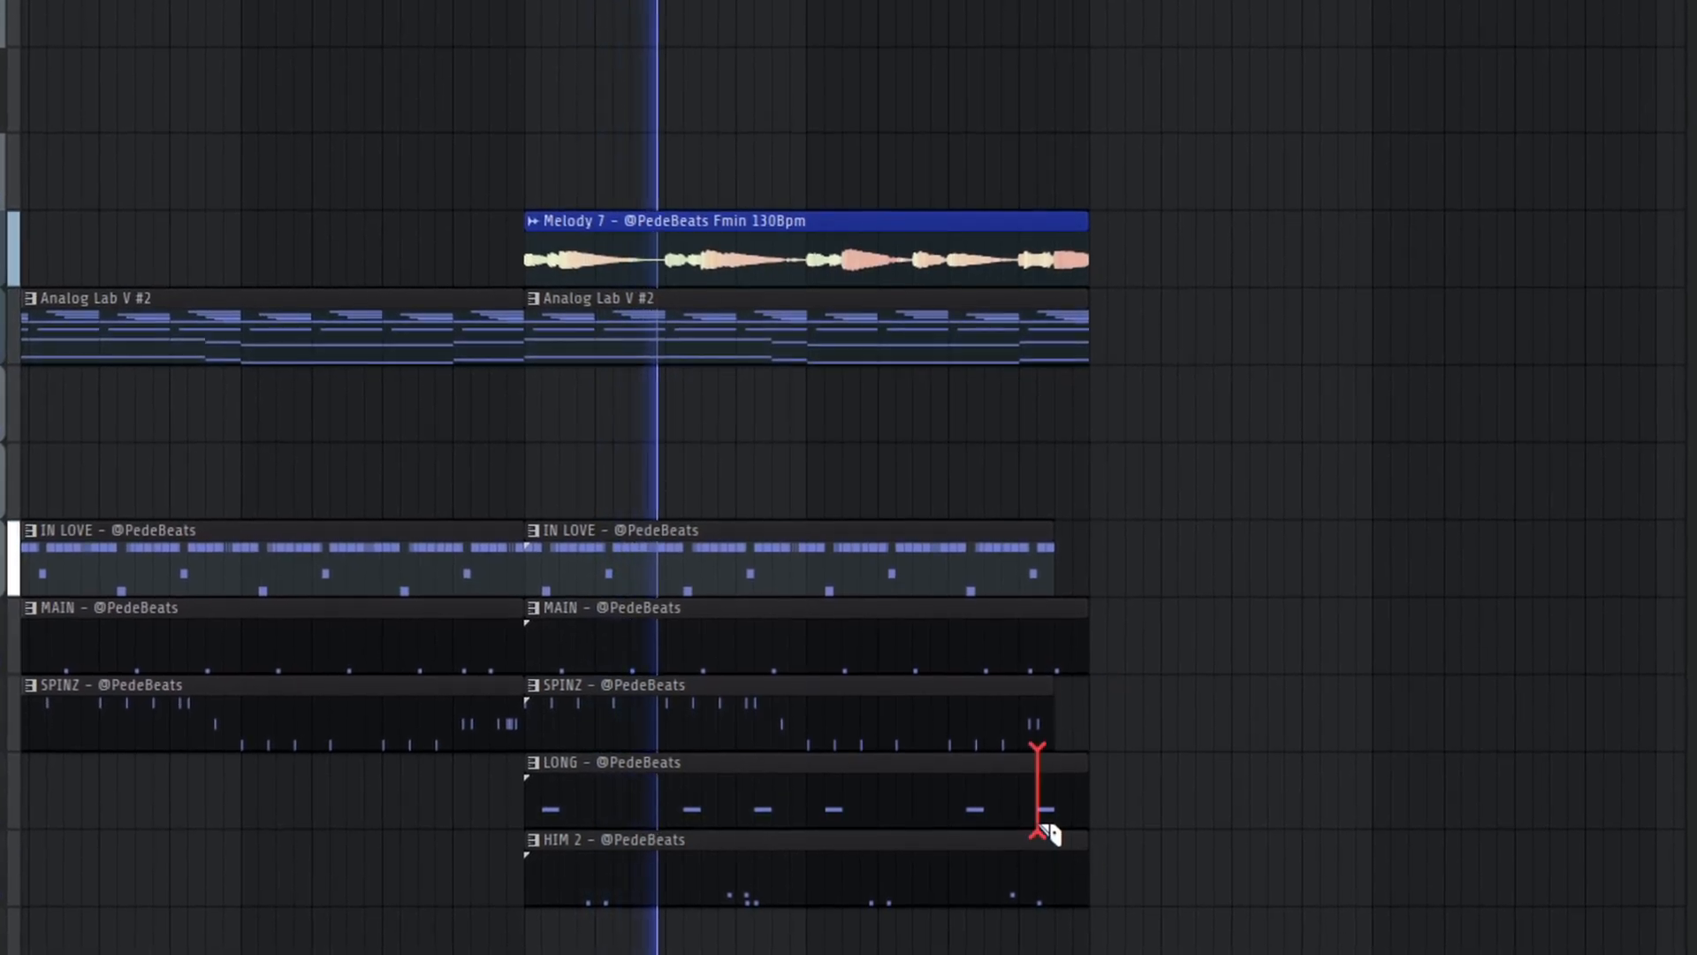
scroll(1340, 901, "down", 3)
Duplicate all playlist clips from bars 9 to 48 so the section repeats from bar 49, and select the whole arrangement
left_click_drag(1565, 919, 195, 7)
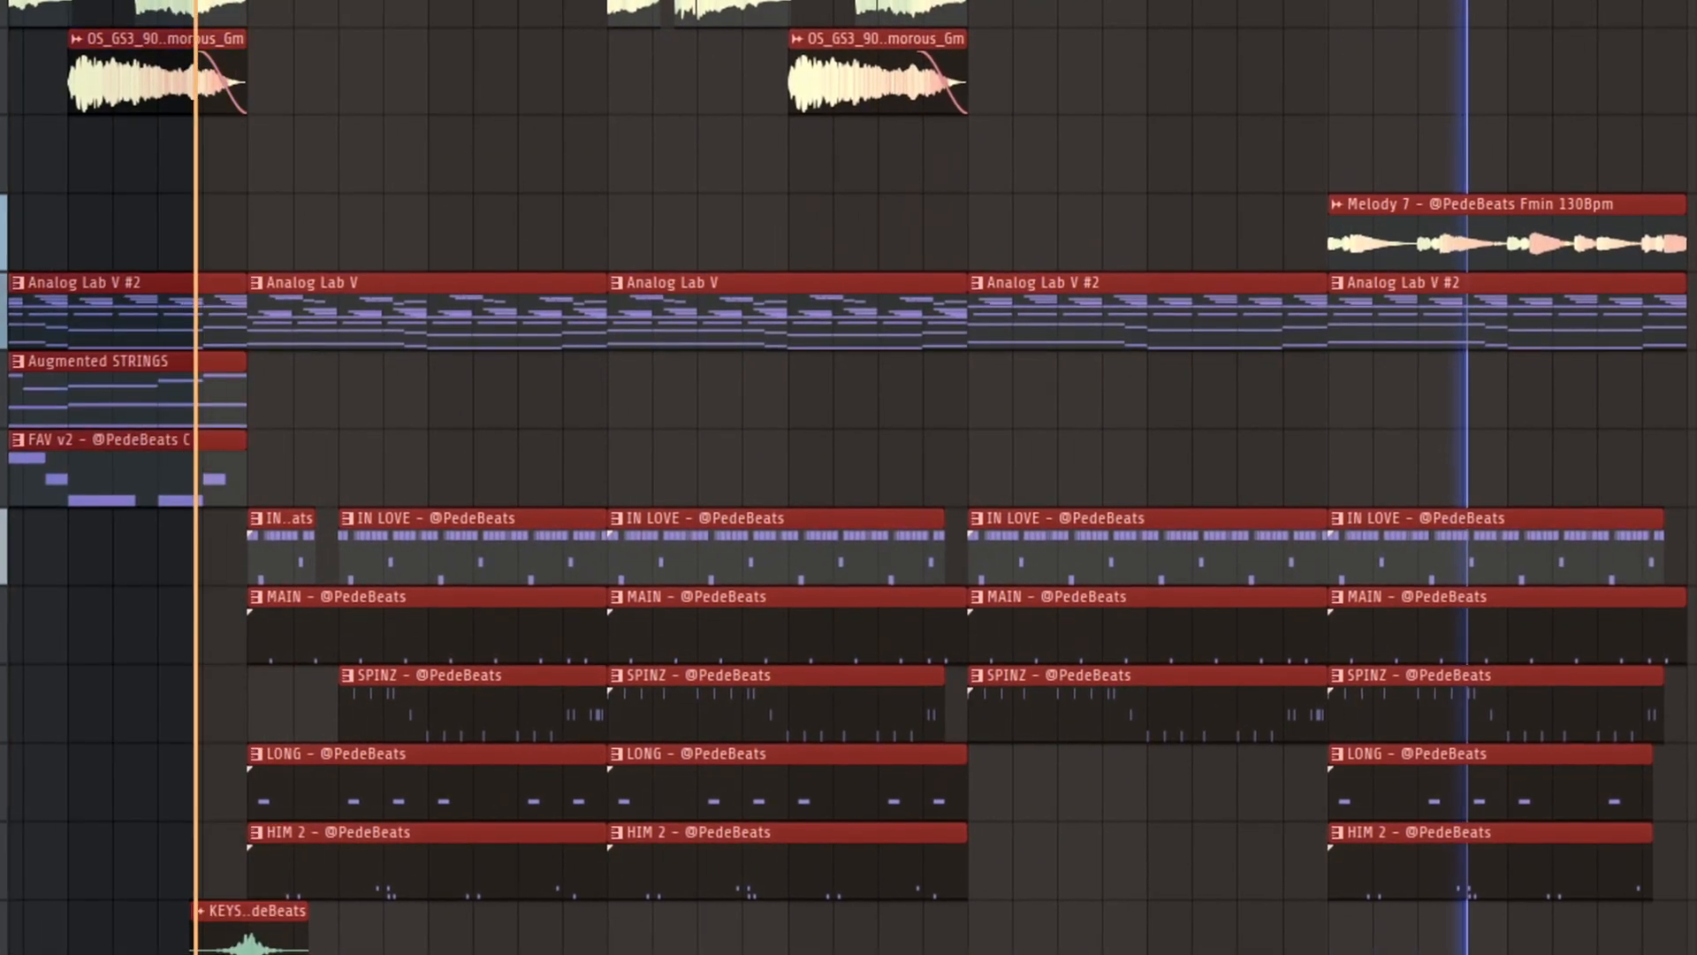
scroll(1477, 788, "down", 3)
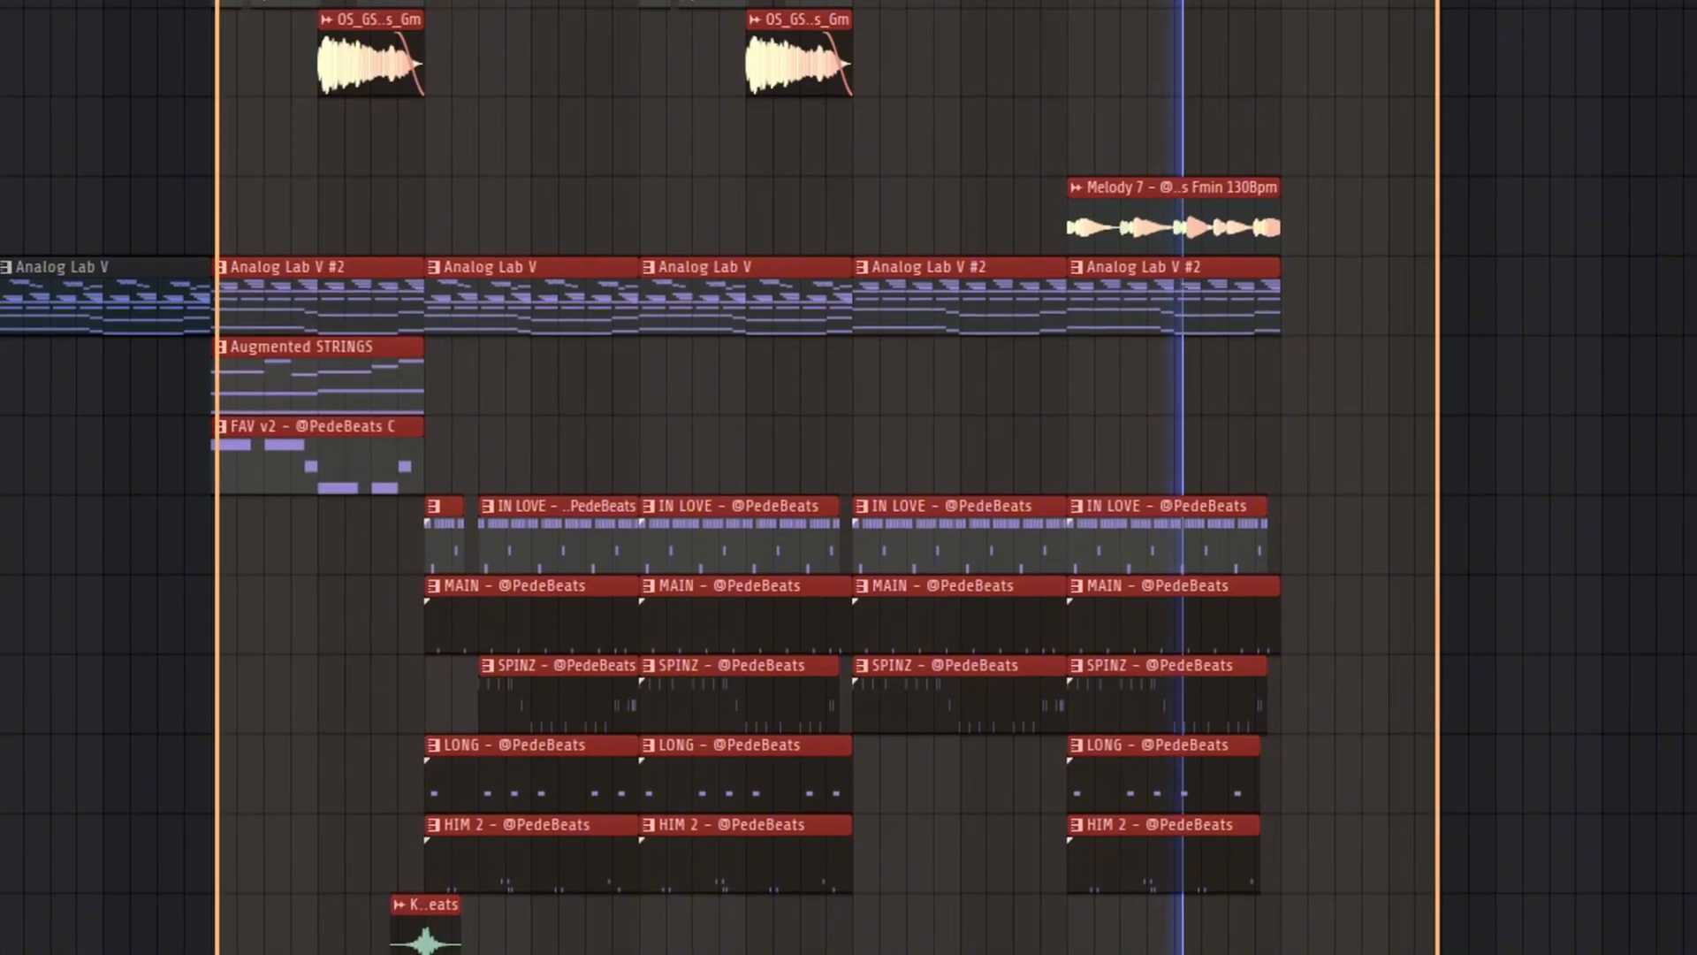
key("ctrl+b")
scroll(985, 587, "down", 2)
scroll(495, 565, "up", 5)
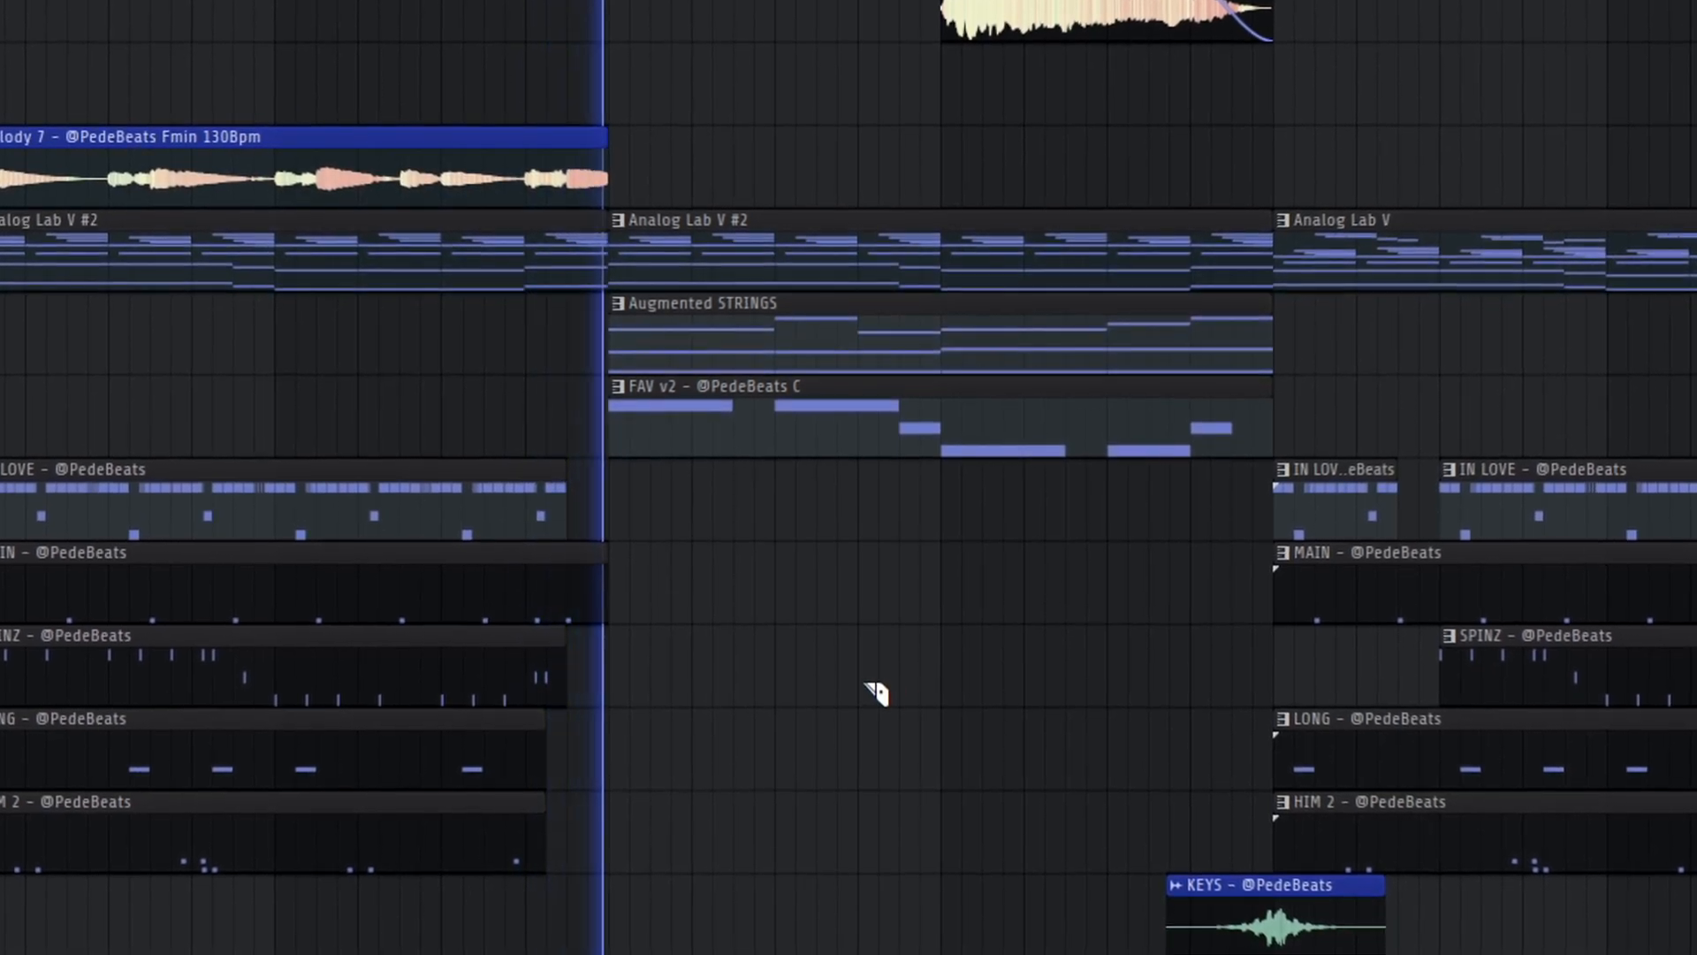
left_click_drag(1497, 909, 91, 15)
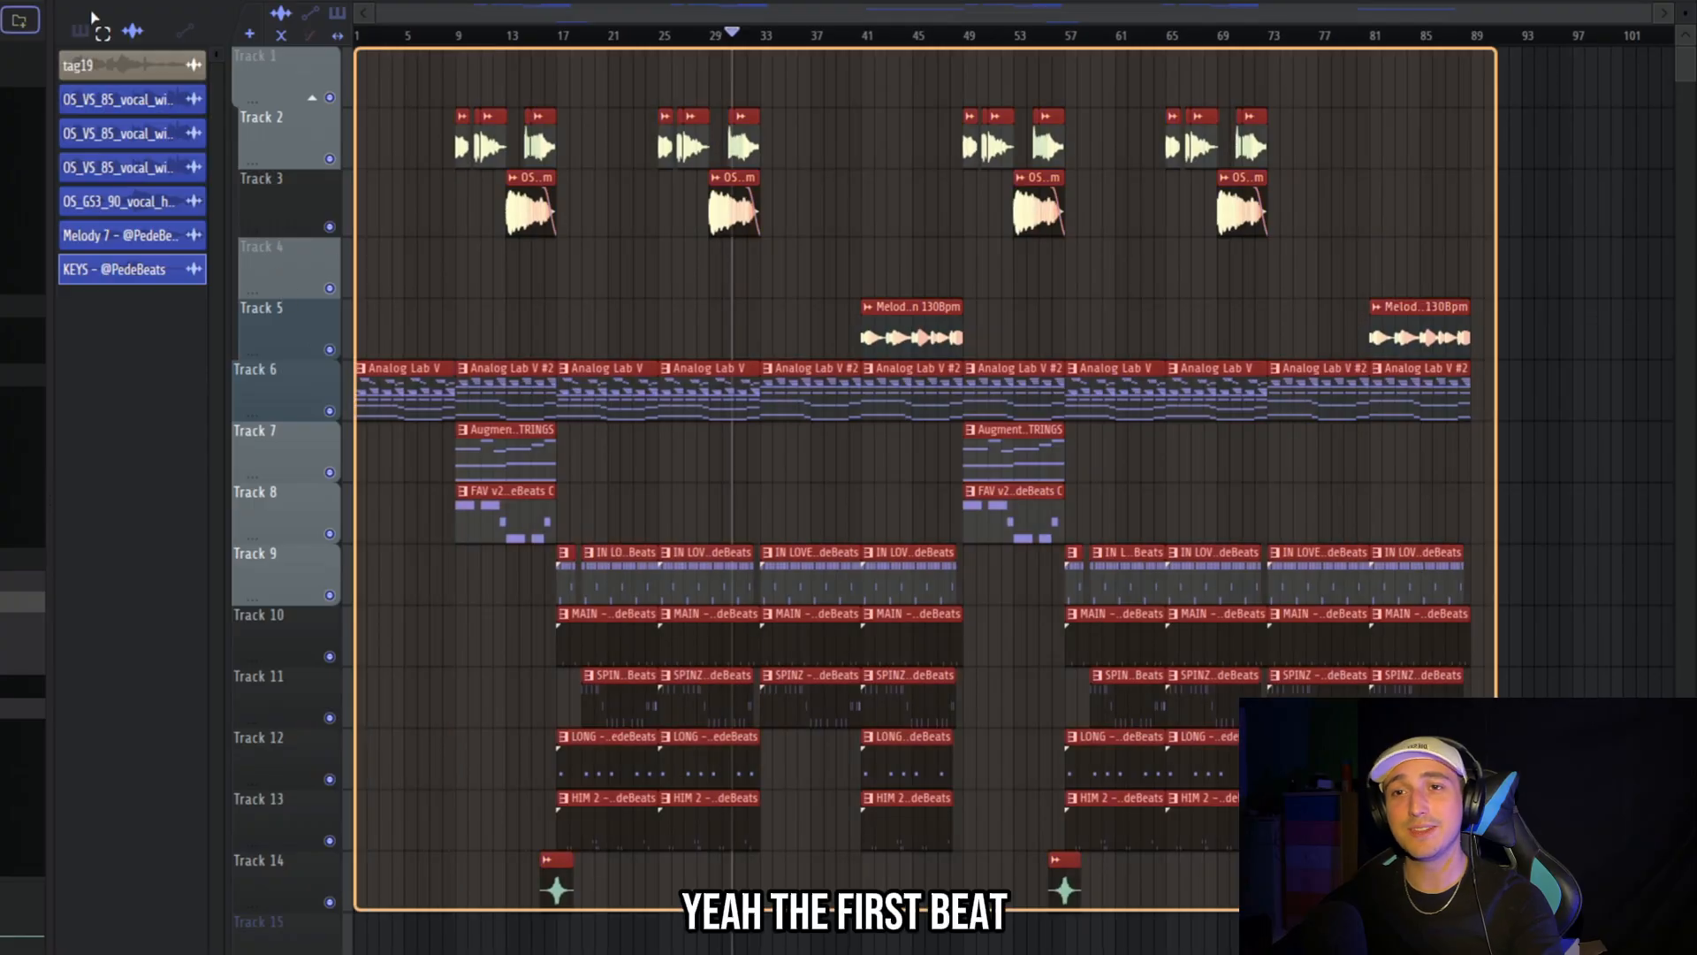
scroll(974, 447, "down", 1)
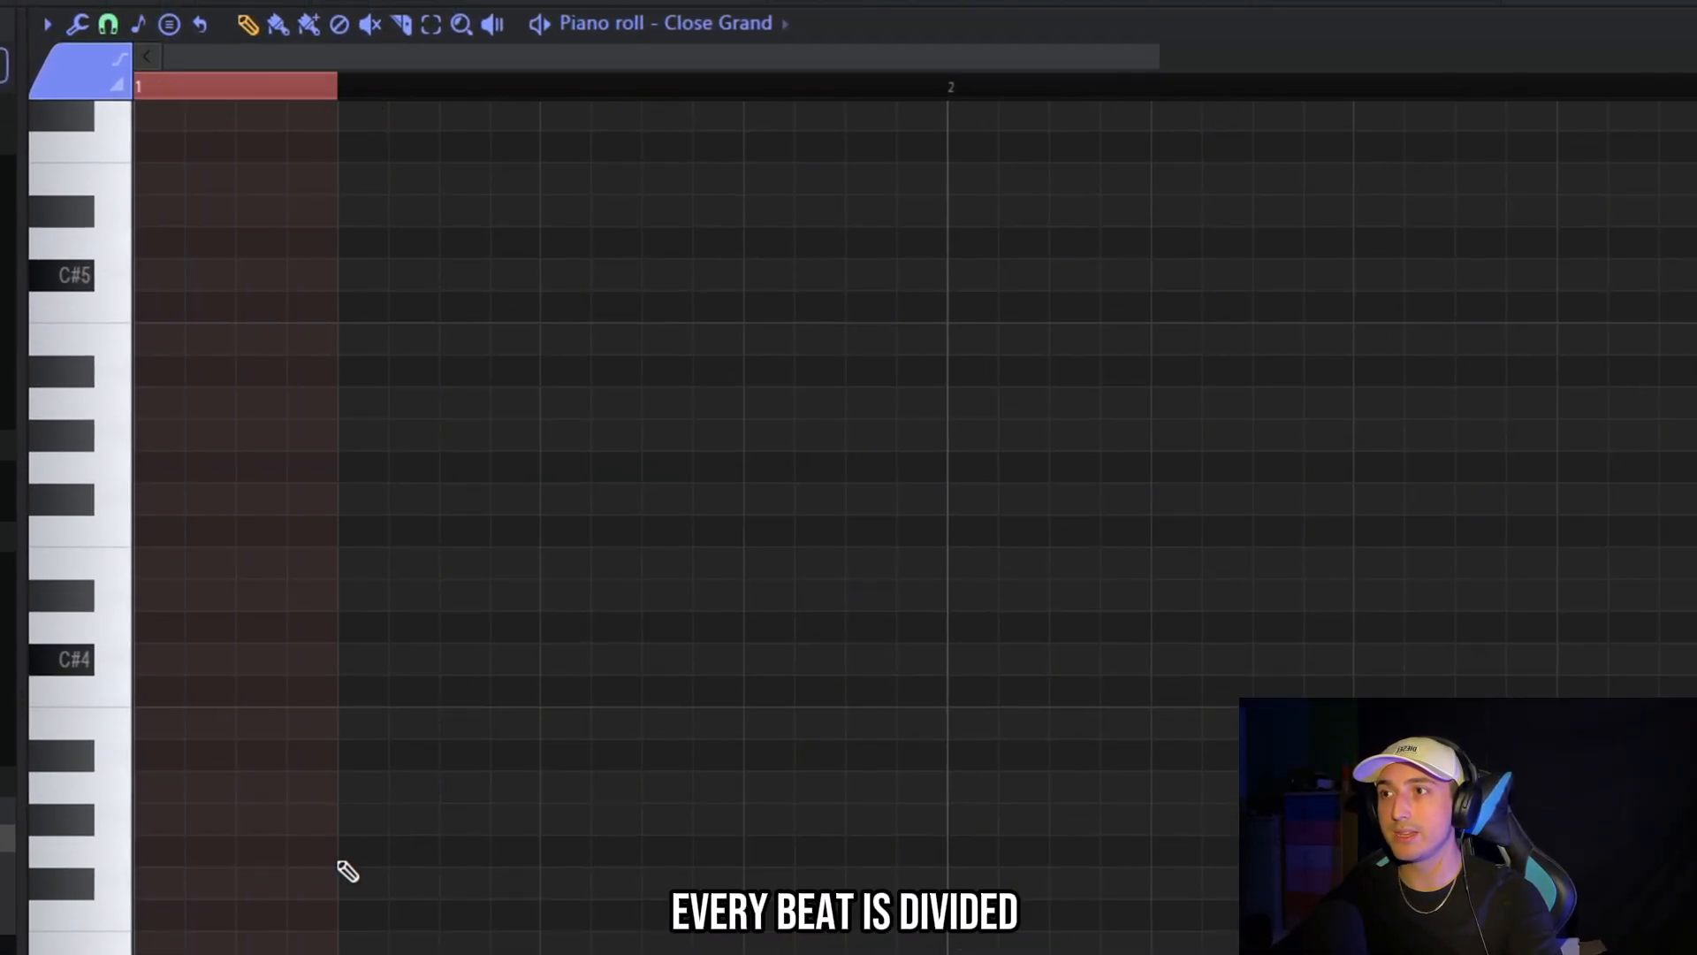
Set the Close Grand piano roll's note snapping to 1/3 beat
scroll(266, 734, "down", 3)
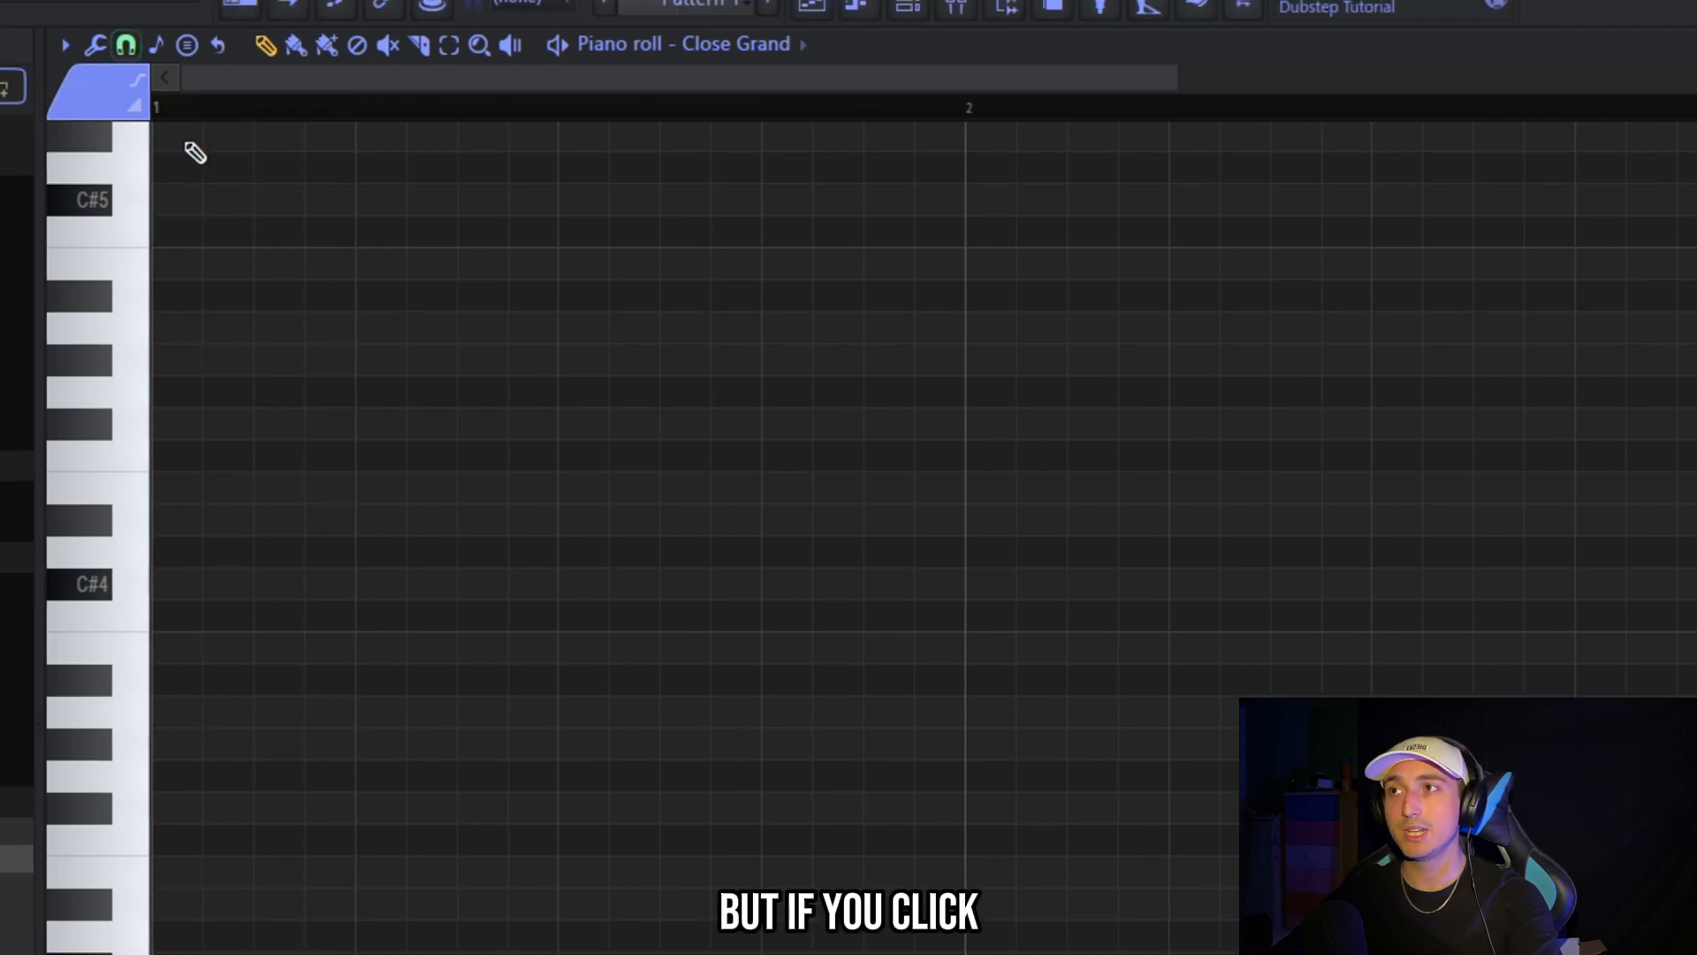
left_click(108, 23)
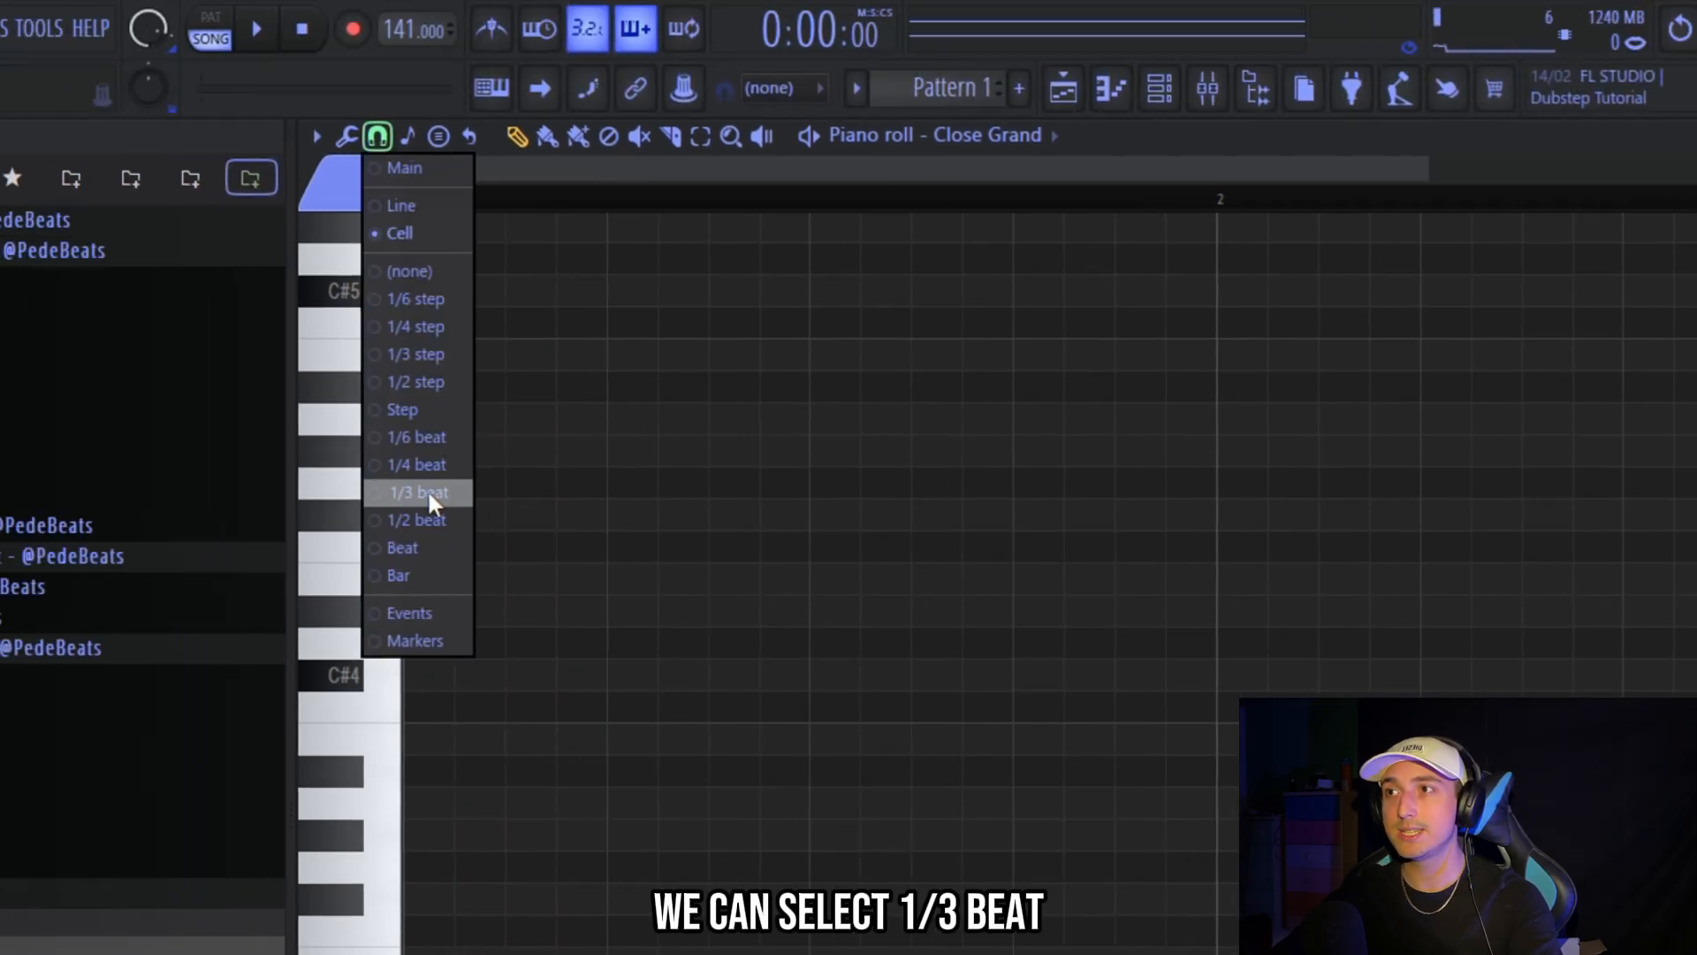
left_click(367, 492)
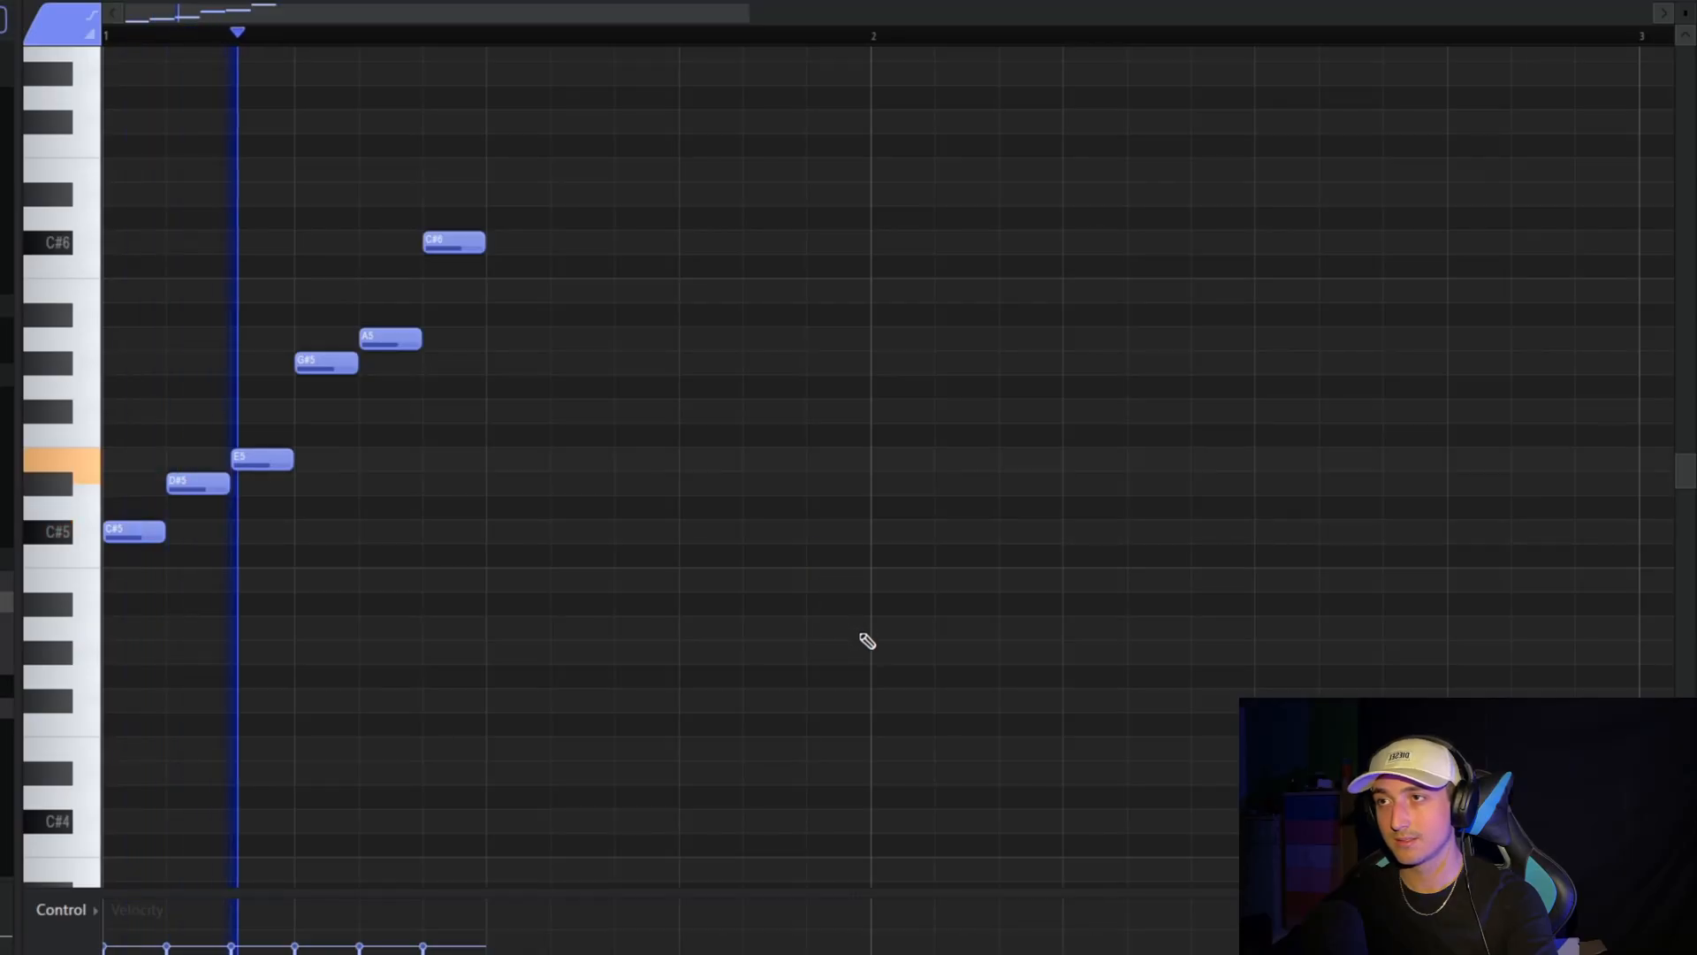
Duplicate the rising six-note triplet run from C#5 to C#6 to fill bar 1, play it and select all its notes
key("ctrl+b")
key("ctrl+d")
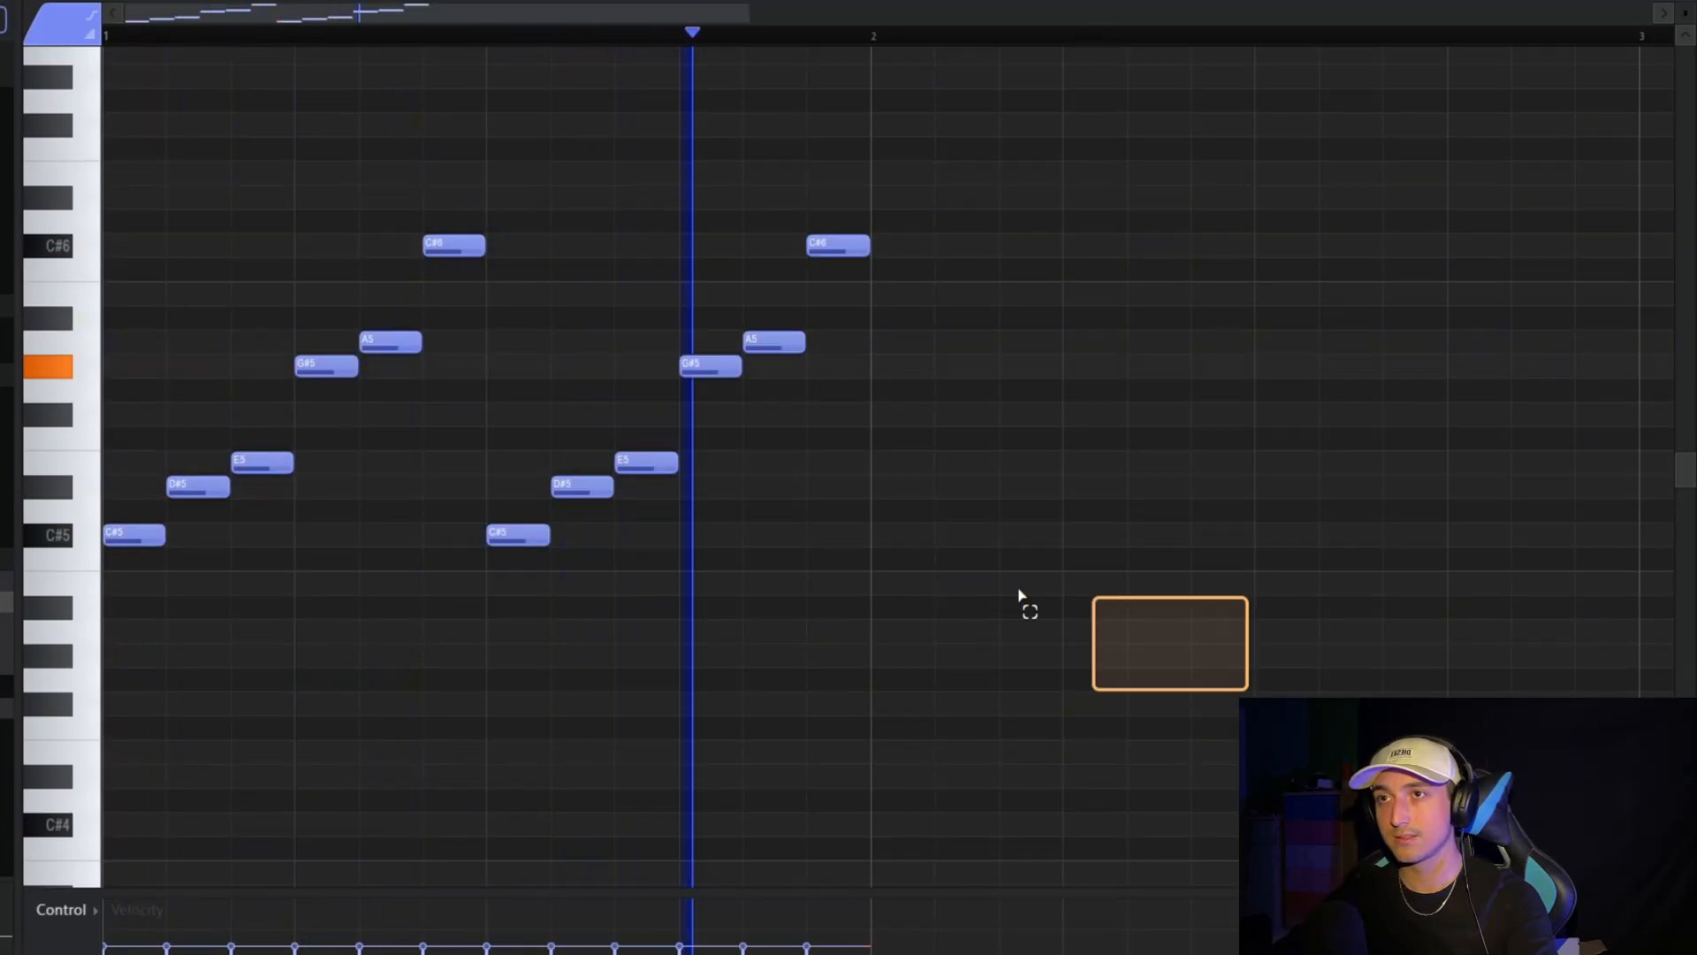
key("space")
key("ctrl+a")
scroll(462, 376, "down", 2)
scroll(420, 416, "up", 2)
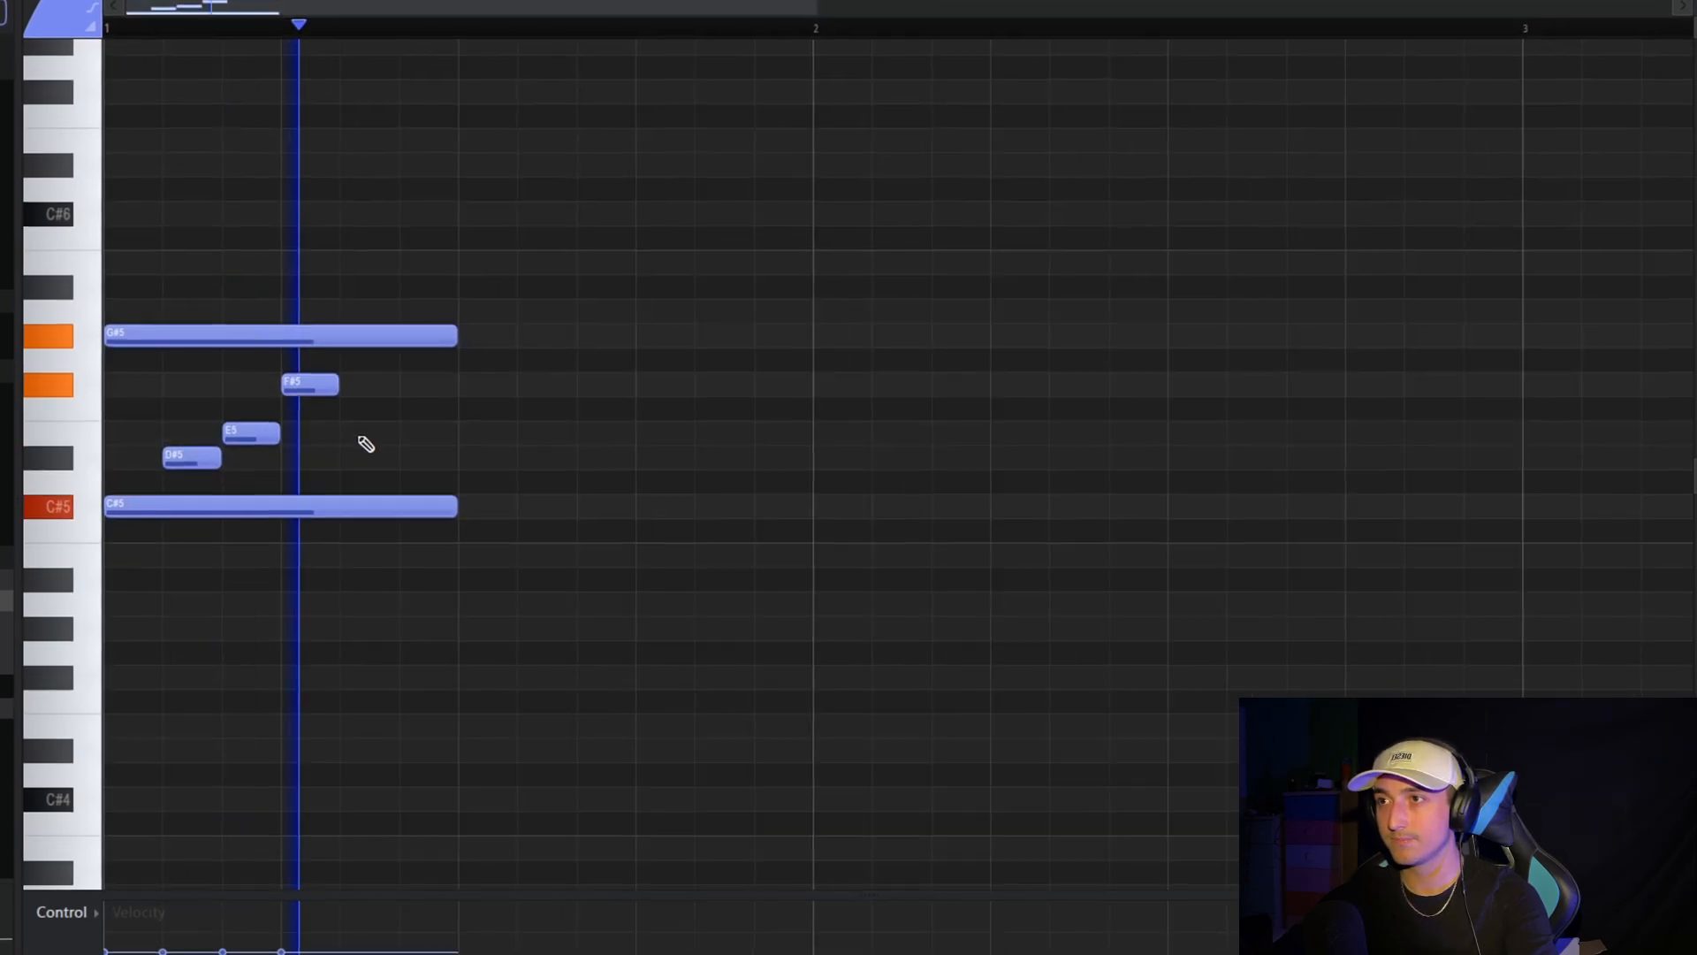
Complete the triplet figure with descending E5 and D#5 notes and duplicate the half-bar phrase to fill bar 1
left_click(380, 424)
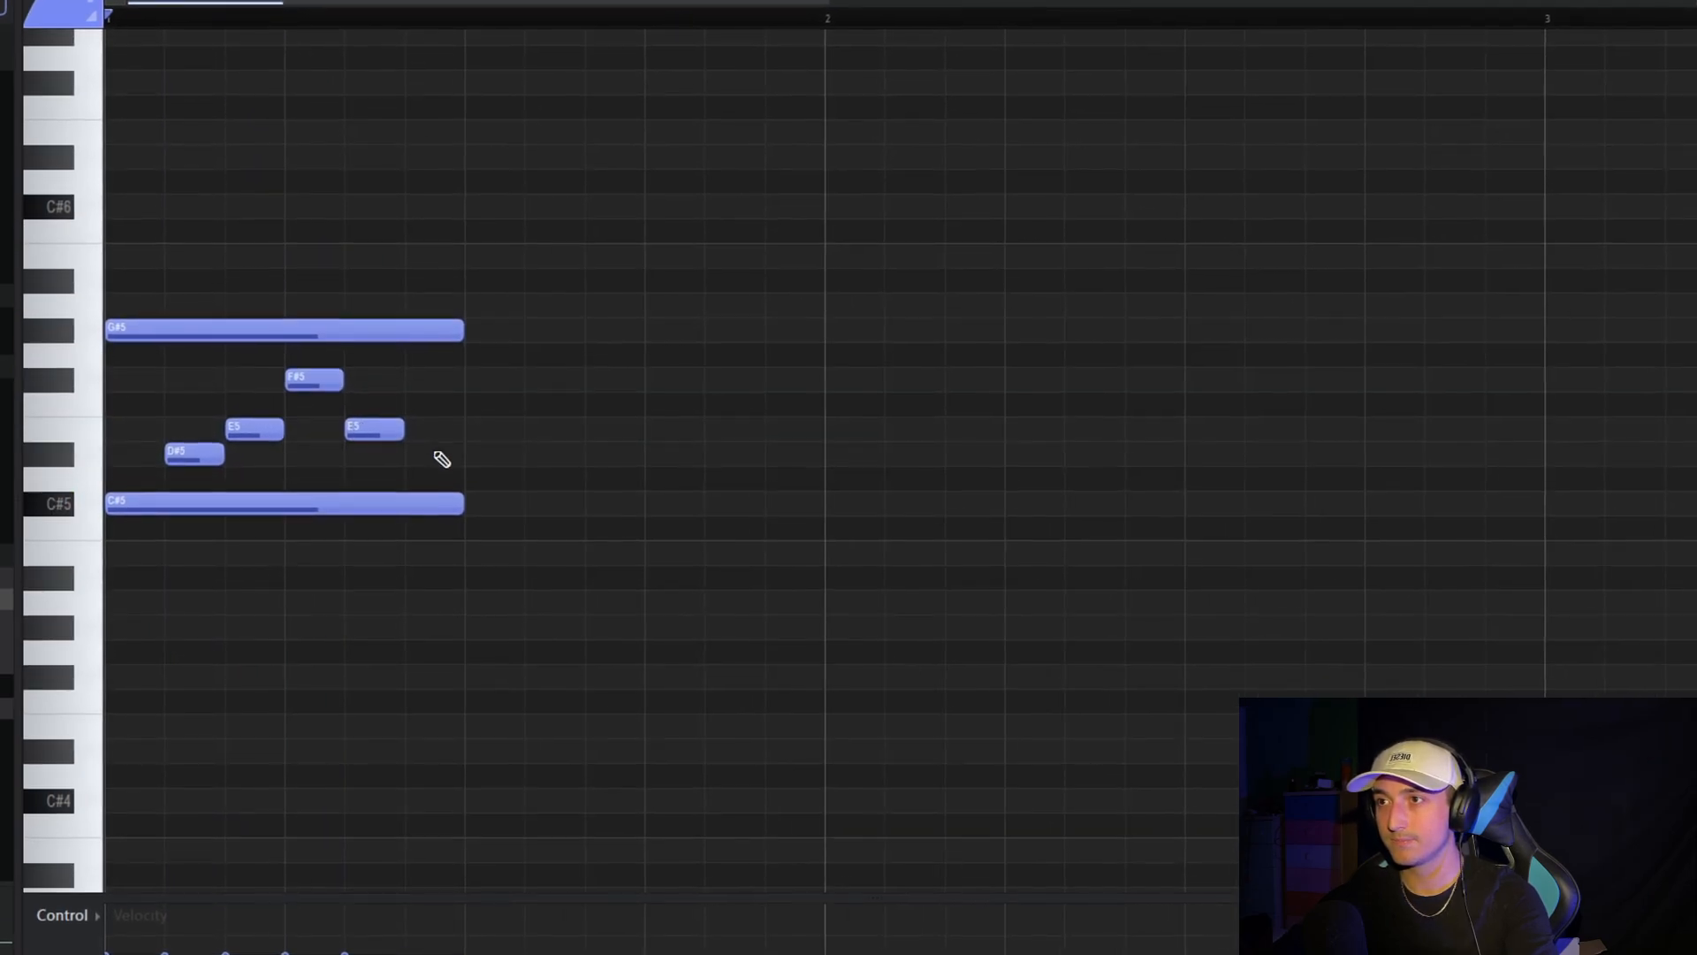
left_click(438, 444)
key("ctrl+b")
left_click(977, 518)
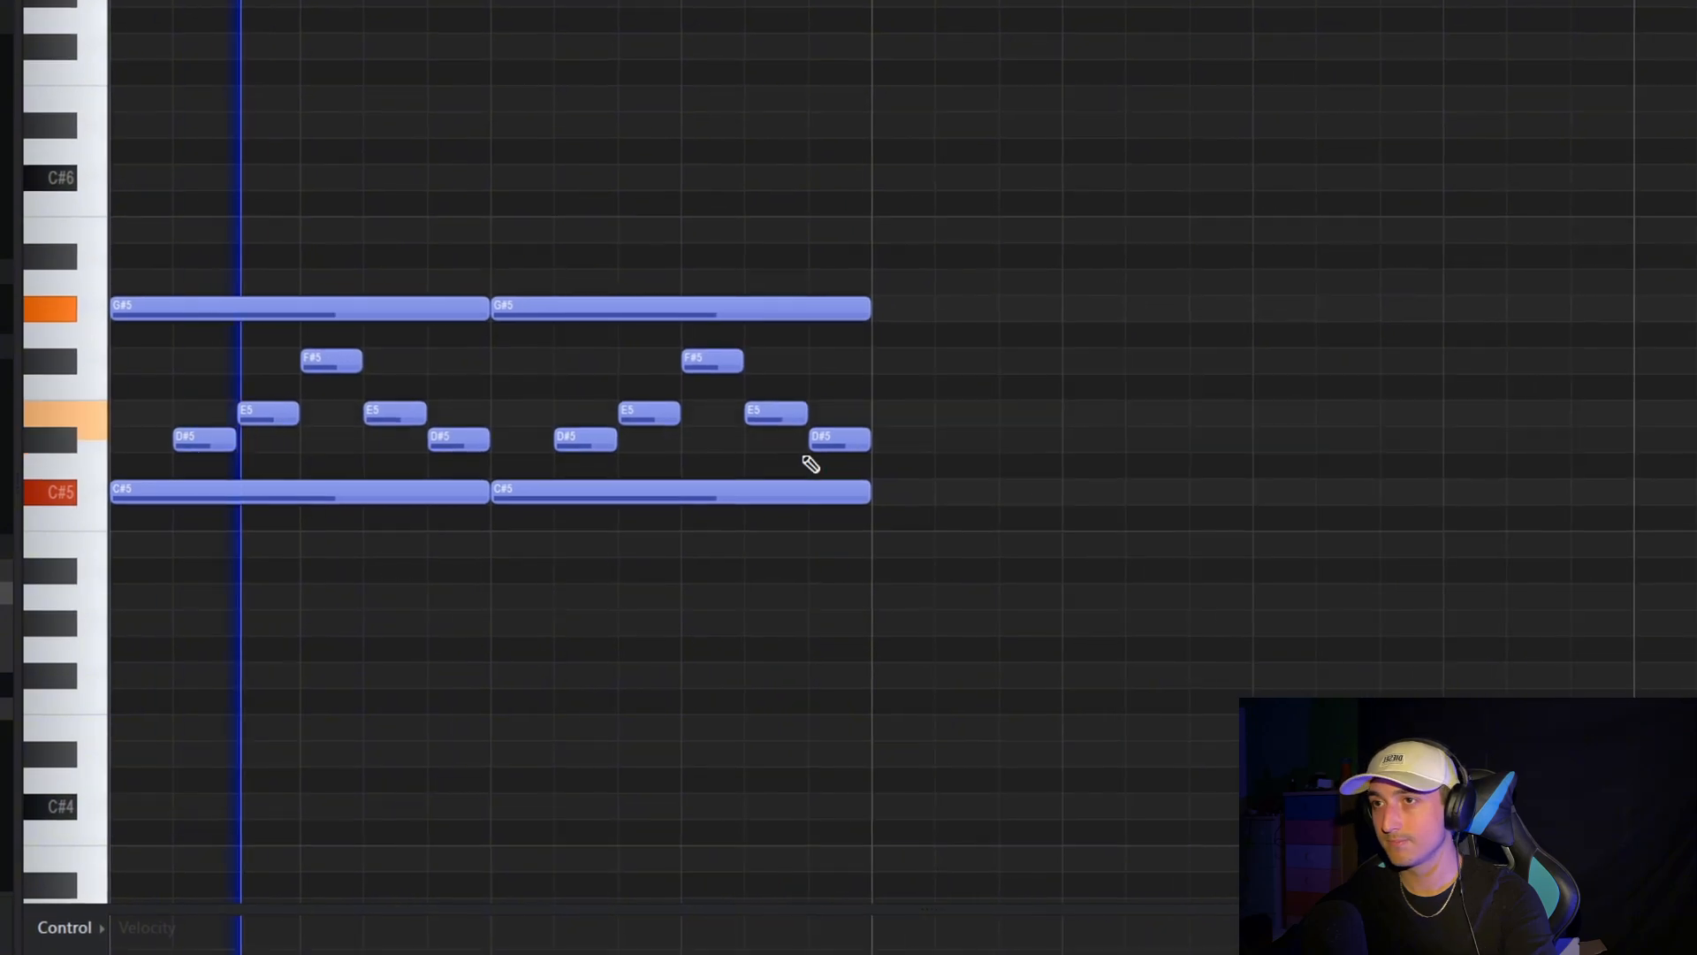
scroll(708, 513, "down", 2)
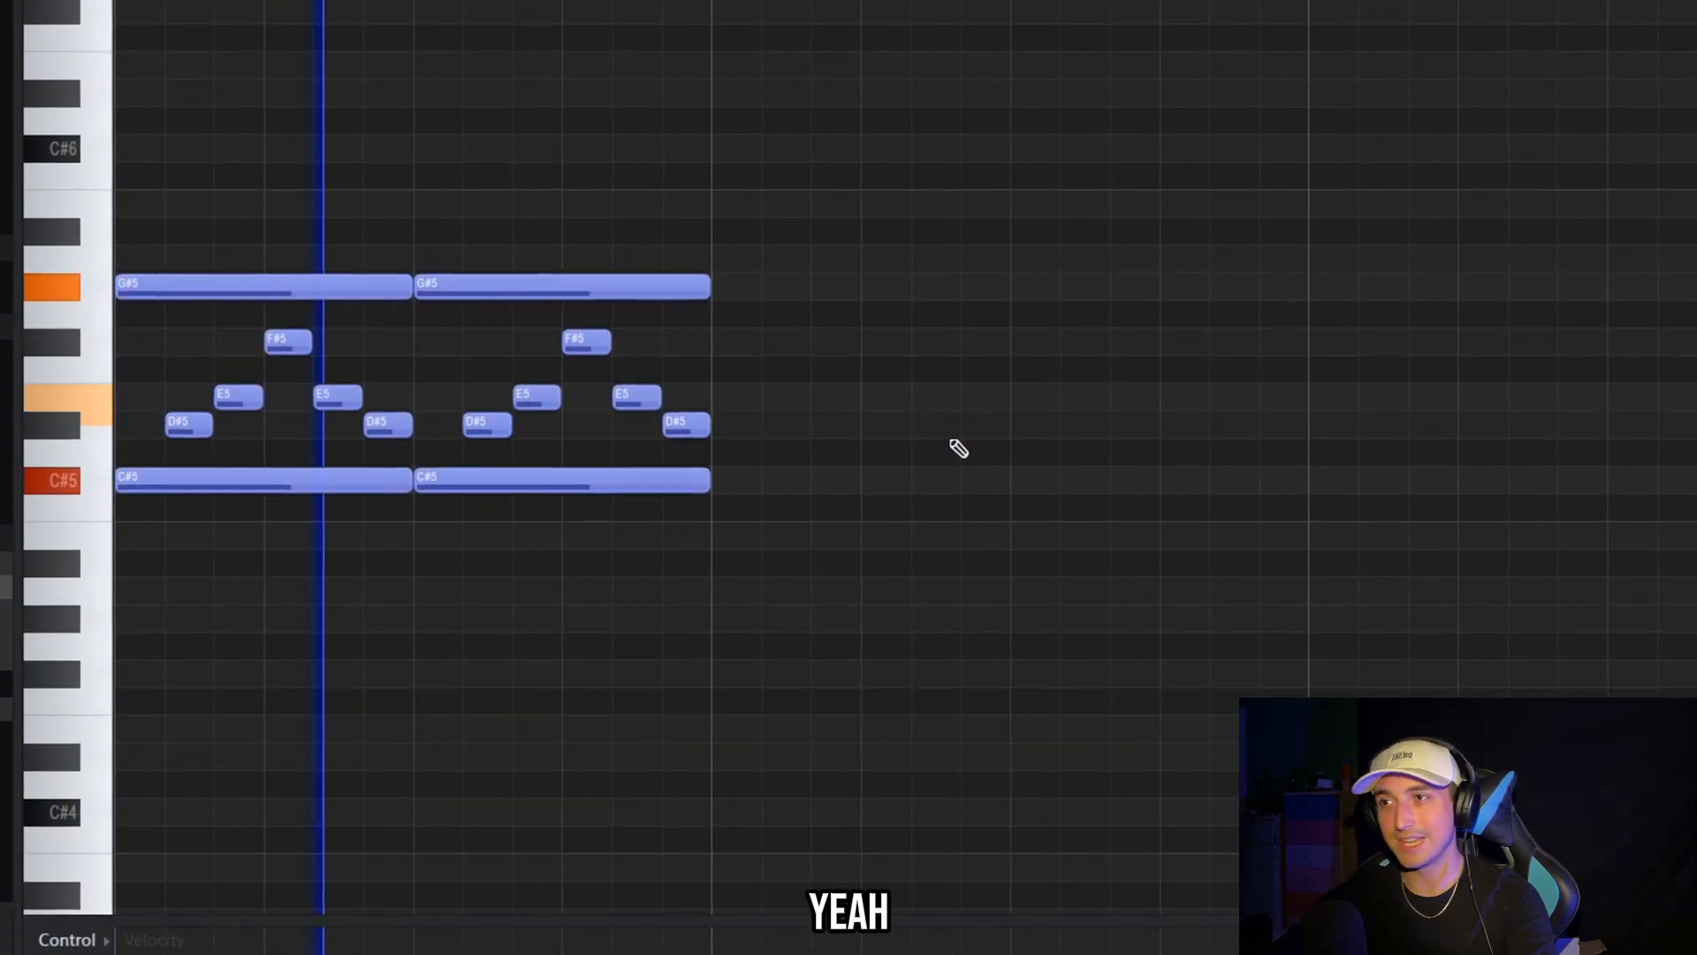
scroll(805, 442, "up", 3)
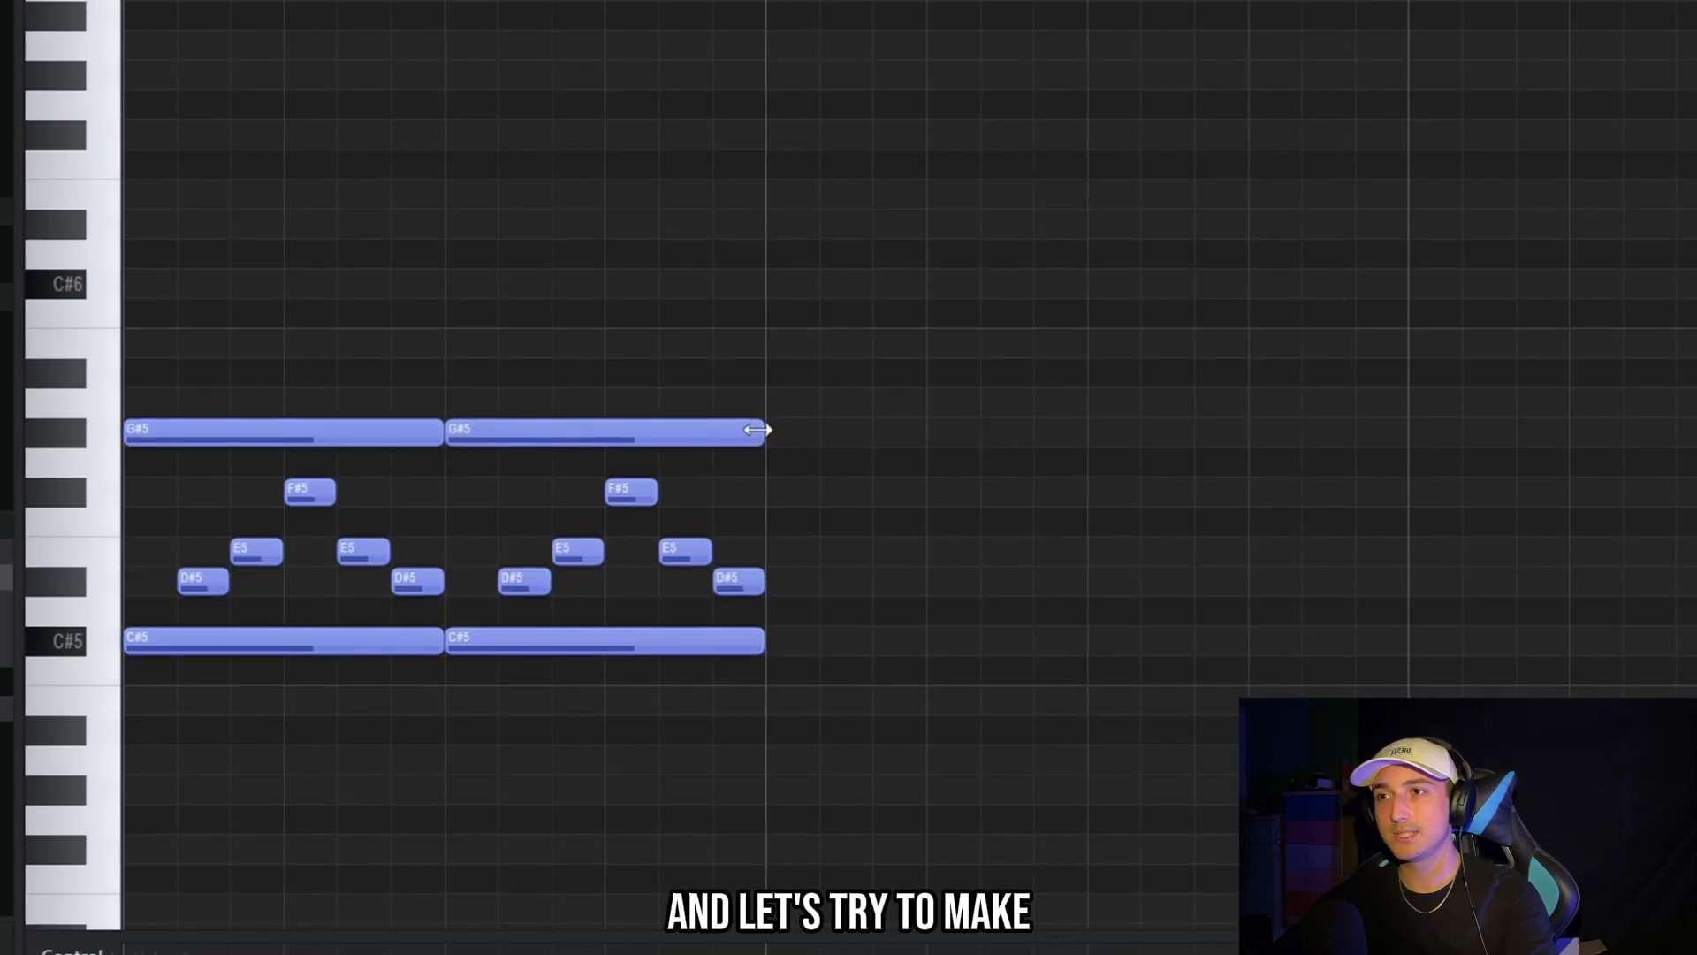
Shorten the second G#5 to one beat, add another G#5 on beat 4, and place a one-beat C#6 on beat 3
left_click_drag(765, 435, 580, 443)
left_click(630, 423)
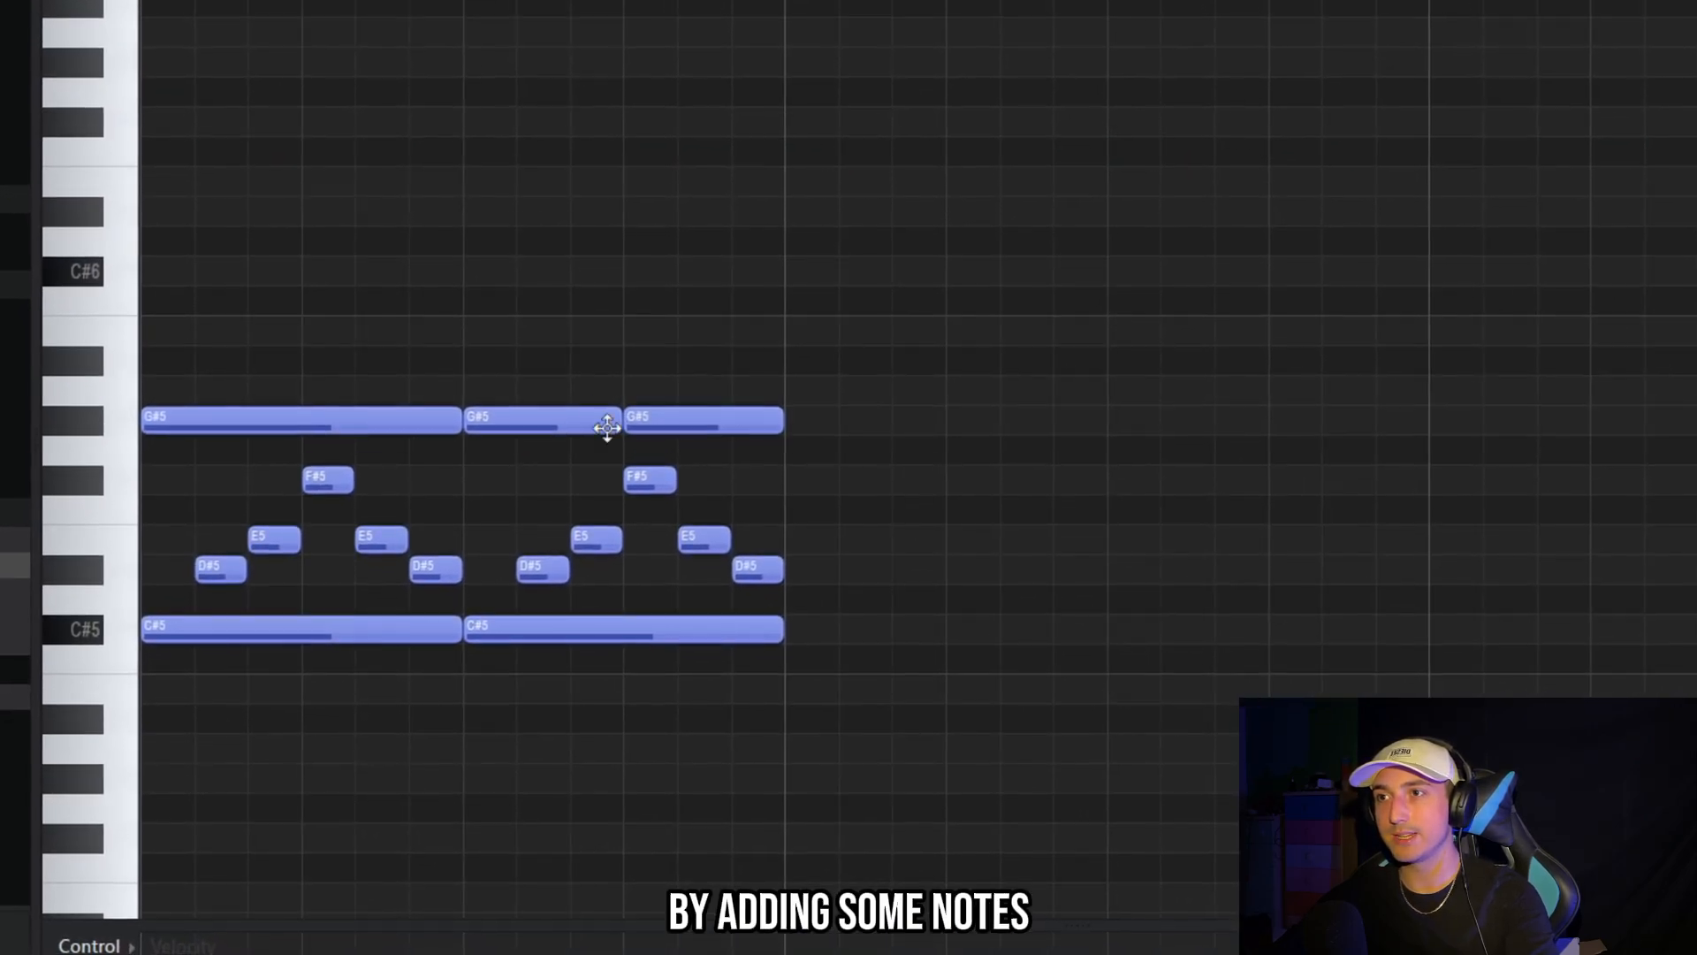
key("space")
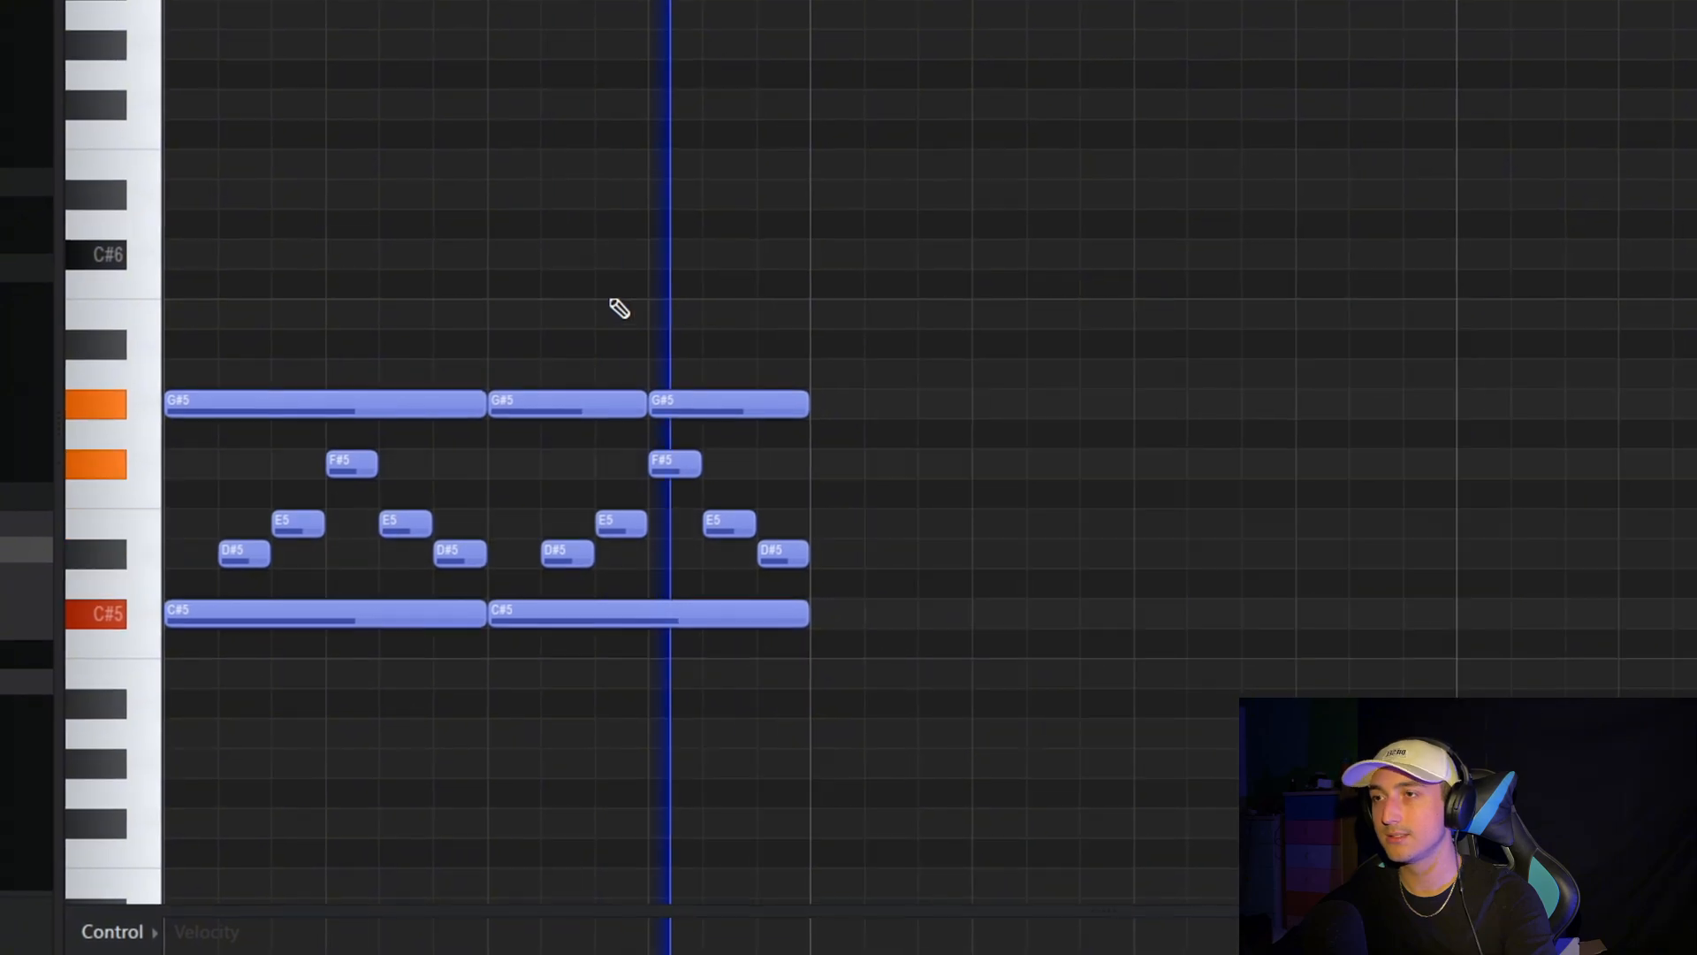
left_click(597, 251)
left_click_drag(597, 251, 544, 254)
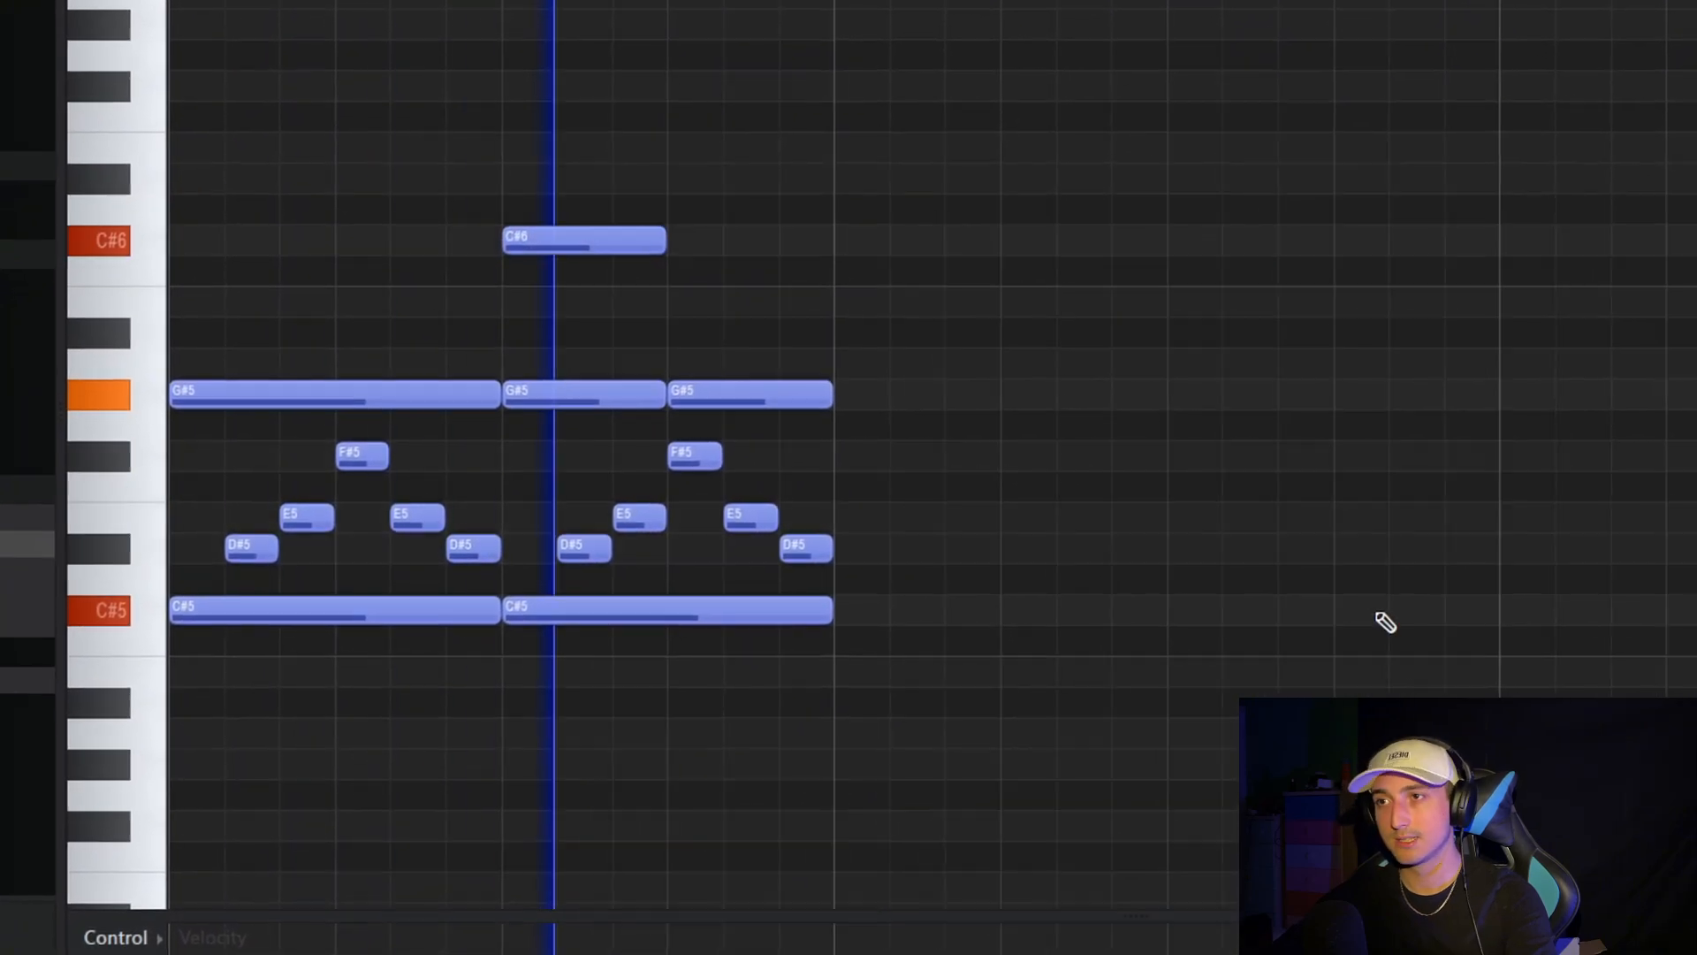
Transpose the whole triplet phrase up five semitones so its lowest notes sit on F#5, and duplicate it to fill four bars
key("ctrl+a")
left_click_drag(844, 425, 805, 416)
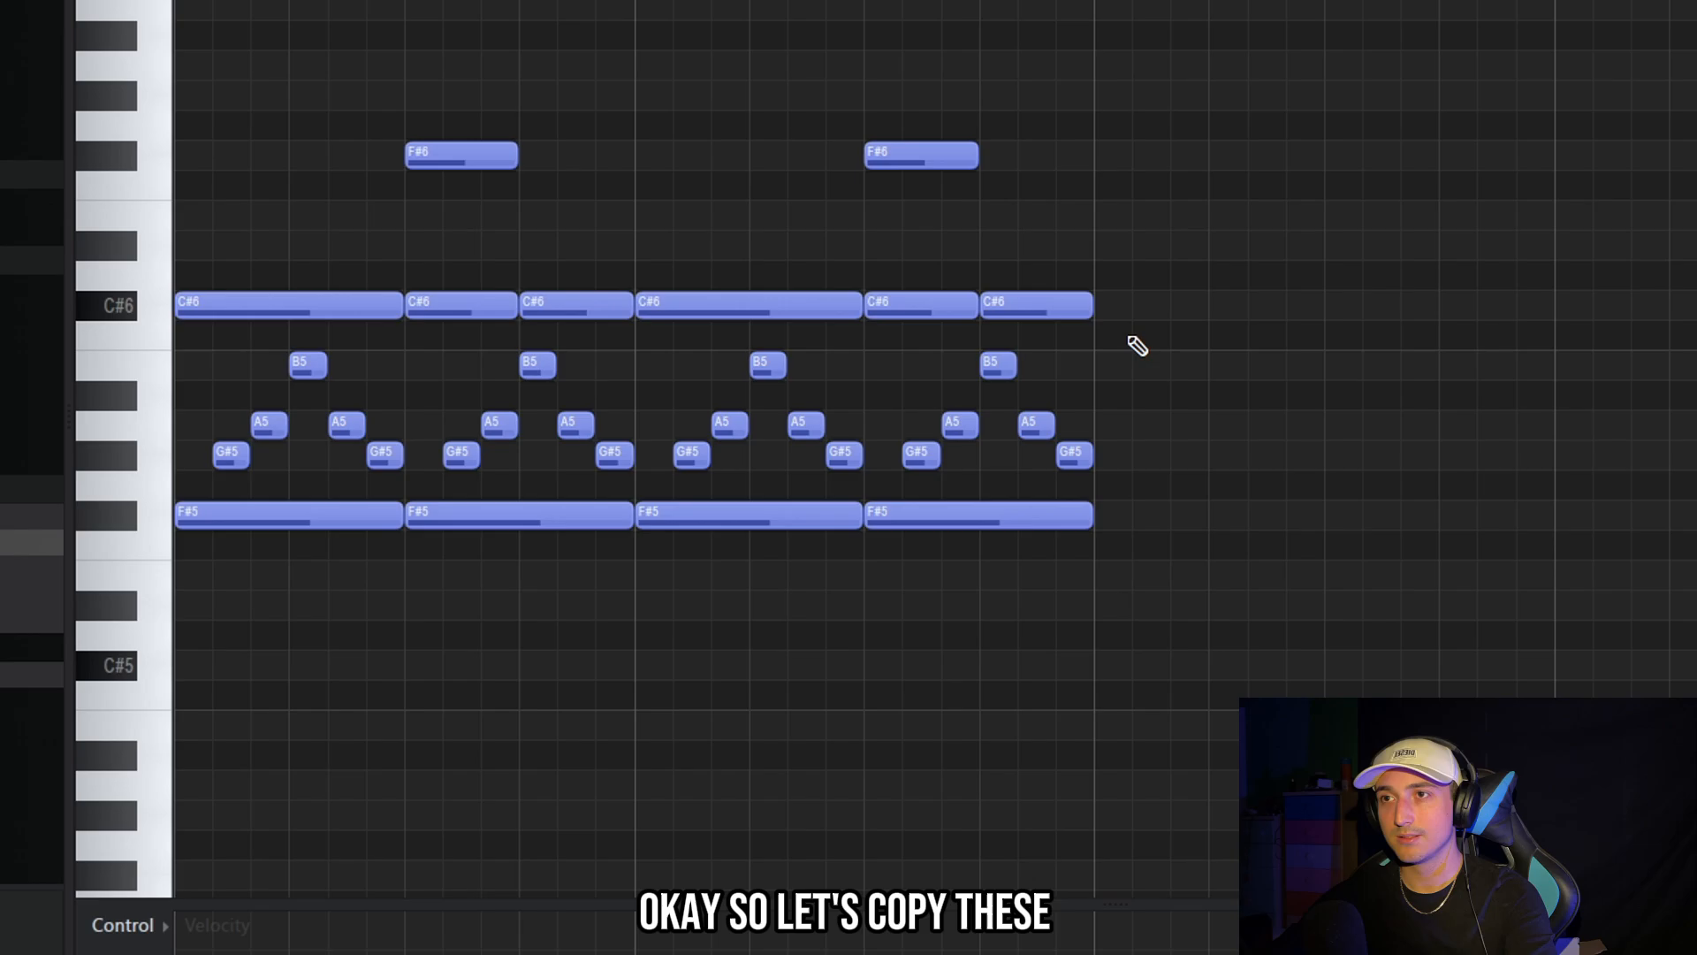
key("ctrl+a")
key("ctrl+b")
Raise the last C#6 of bar 4 to D6 and duplicate the four-bar phrase to fill bars 5 to 8
scroll(1212, 545, "down", 3)
key("ctrl+d")
scroll(1103, 290, "up", 5)
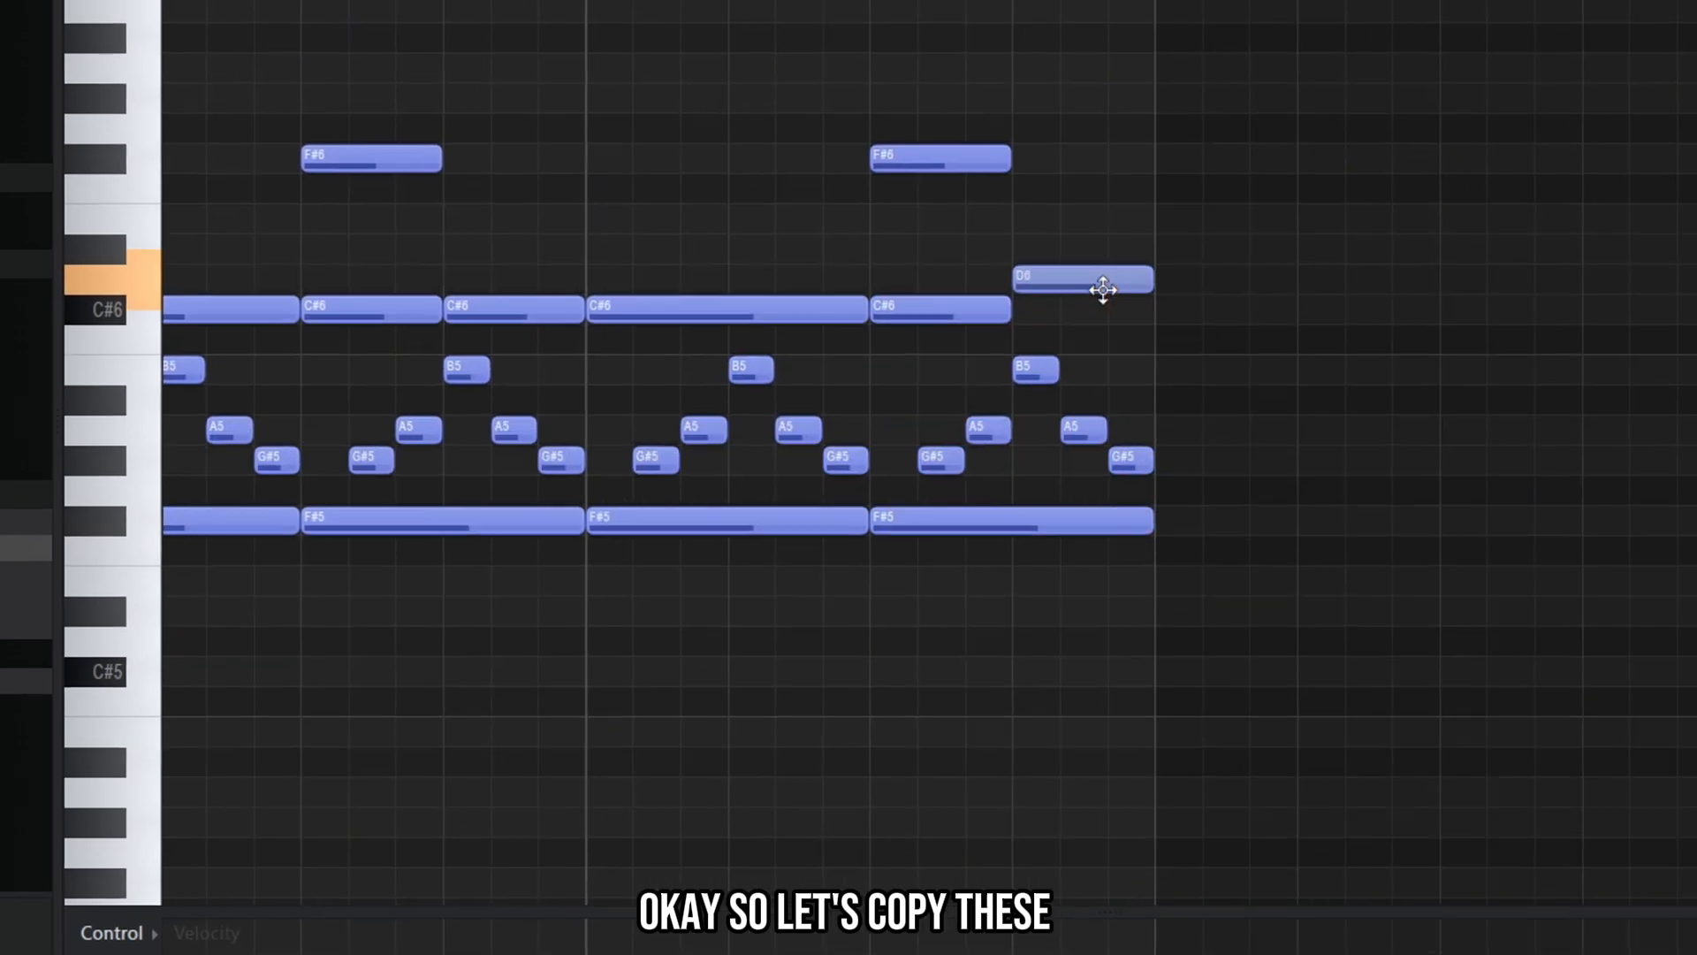
scroll(1102, 290, "down", 3)
key("space")
key("ctrl+a")
key("ctrl+b")
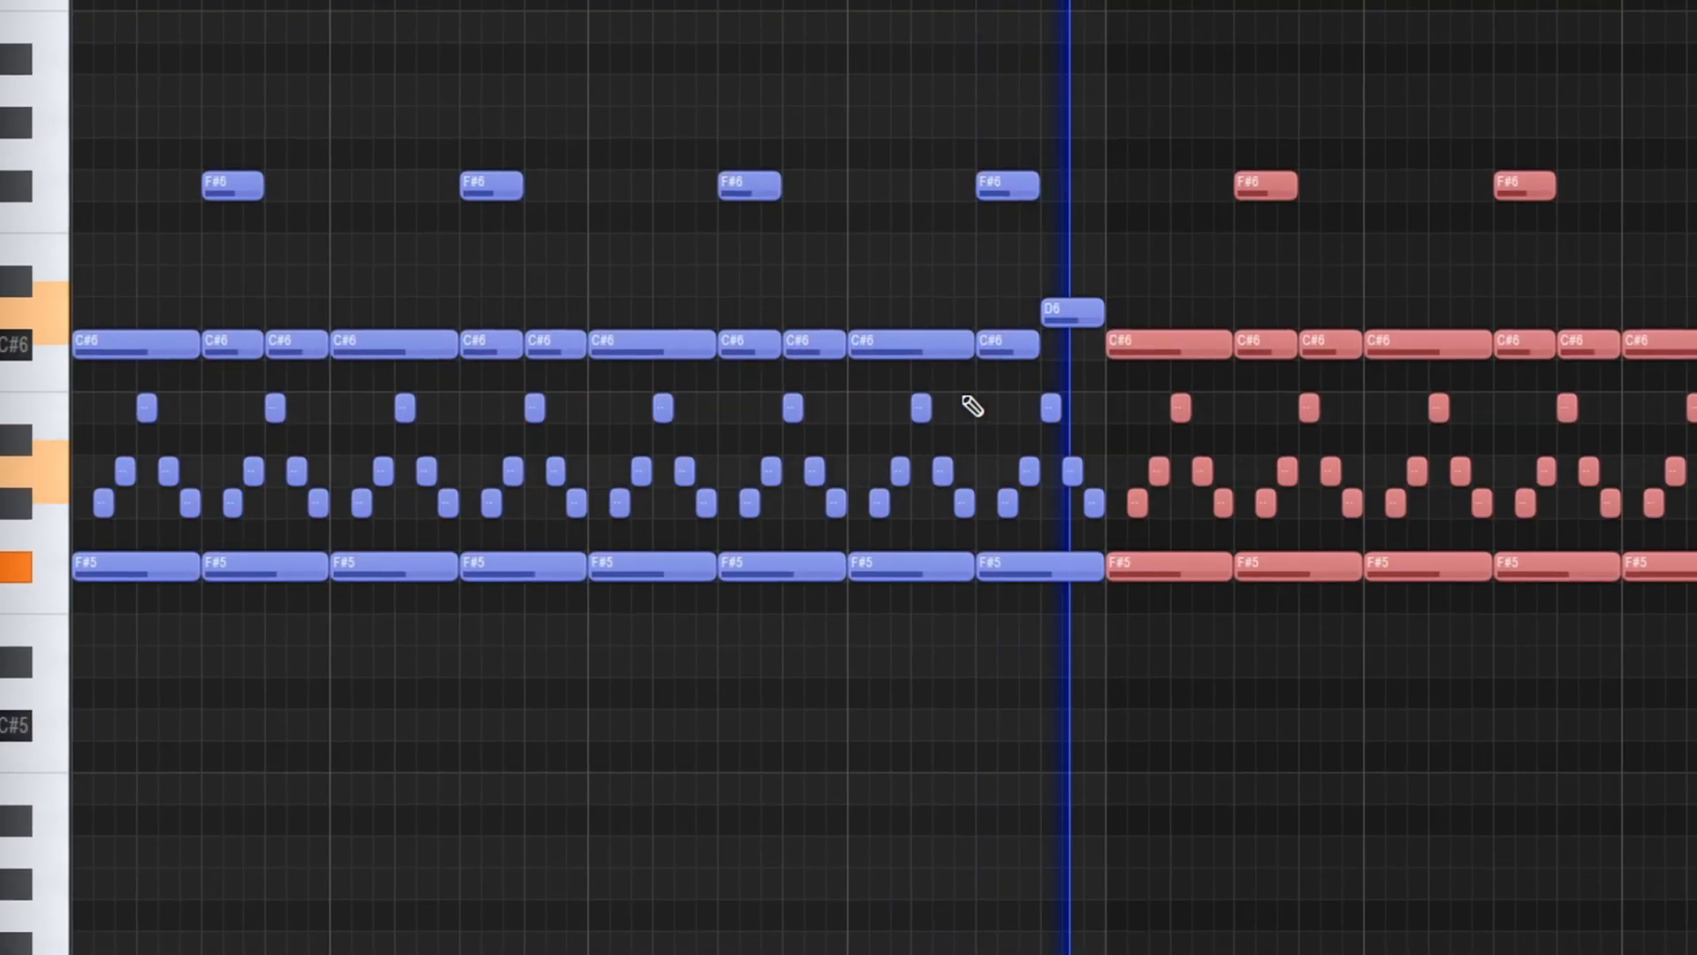
scroll(1269, 720, "down", 3)
key("ctrl+a")
key("ctrl+d")
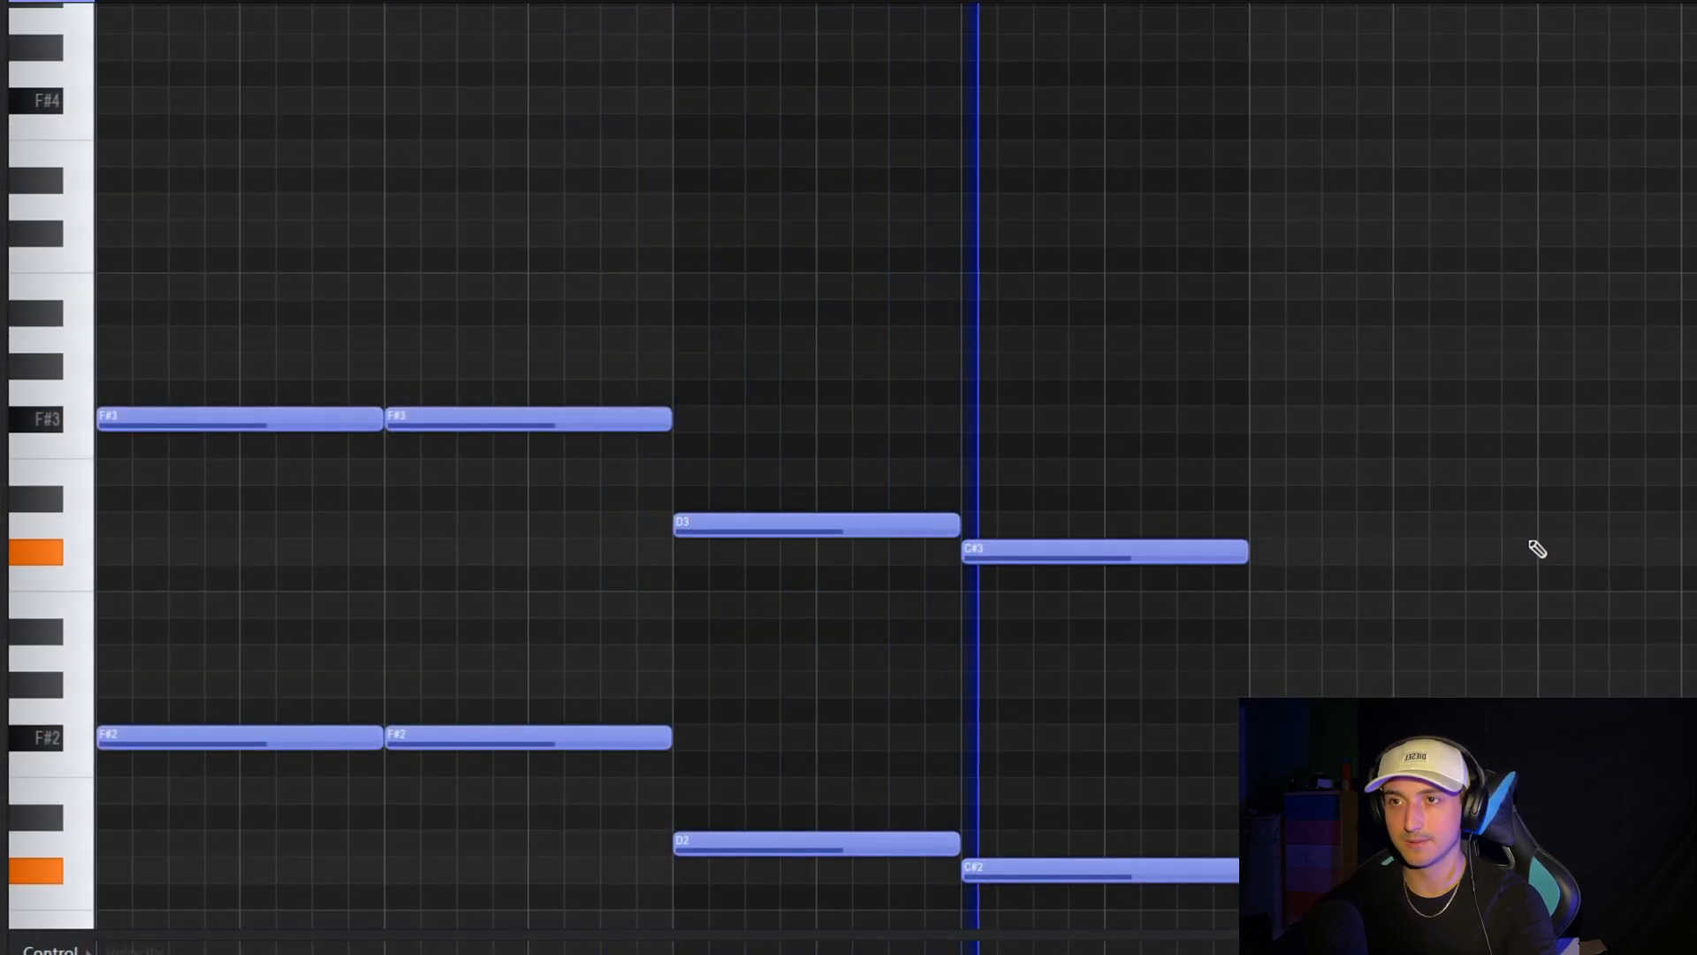
Shorten the C#3 and C#2 bass notes and fill the last half of bar 8 with E3 and E2
scroll(1538, 549, "down", 3)
scroll(1688, 595, "up", 3)
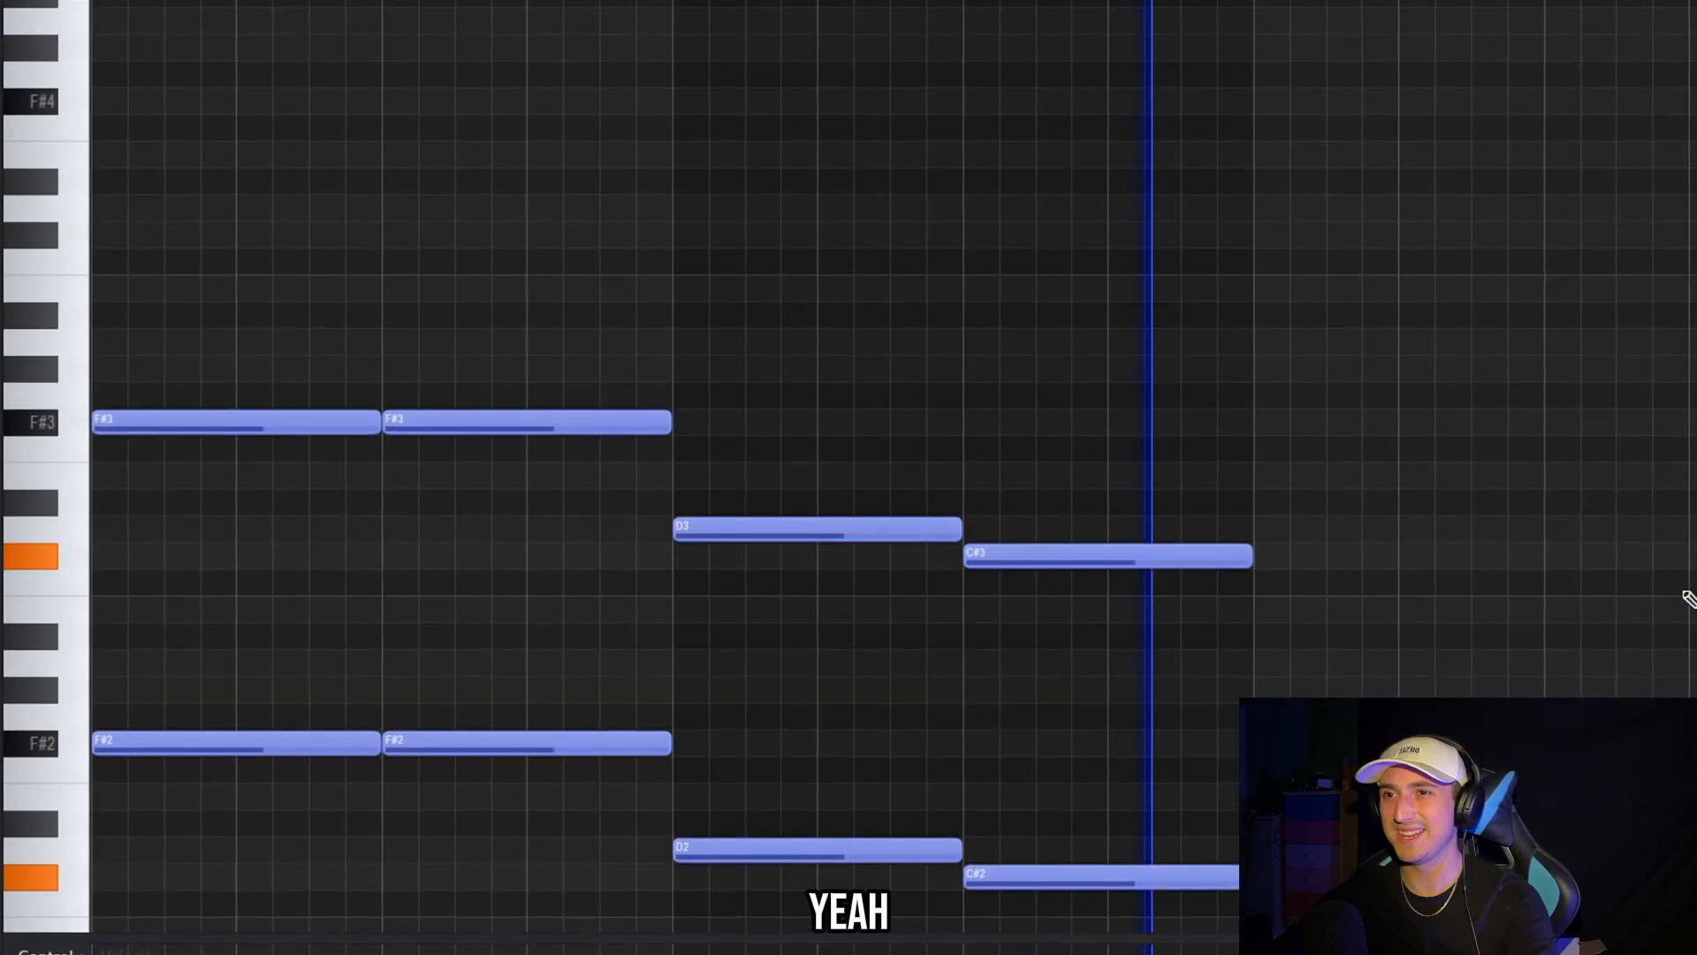
scroll(1137, 296, "down", 3)
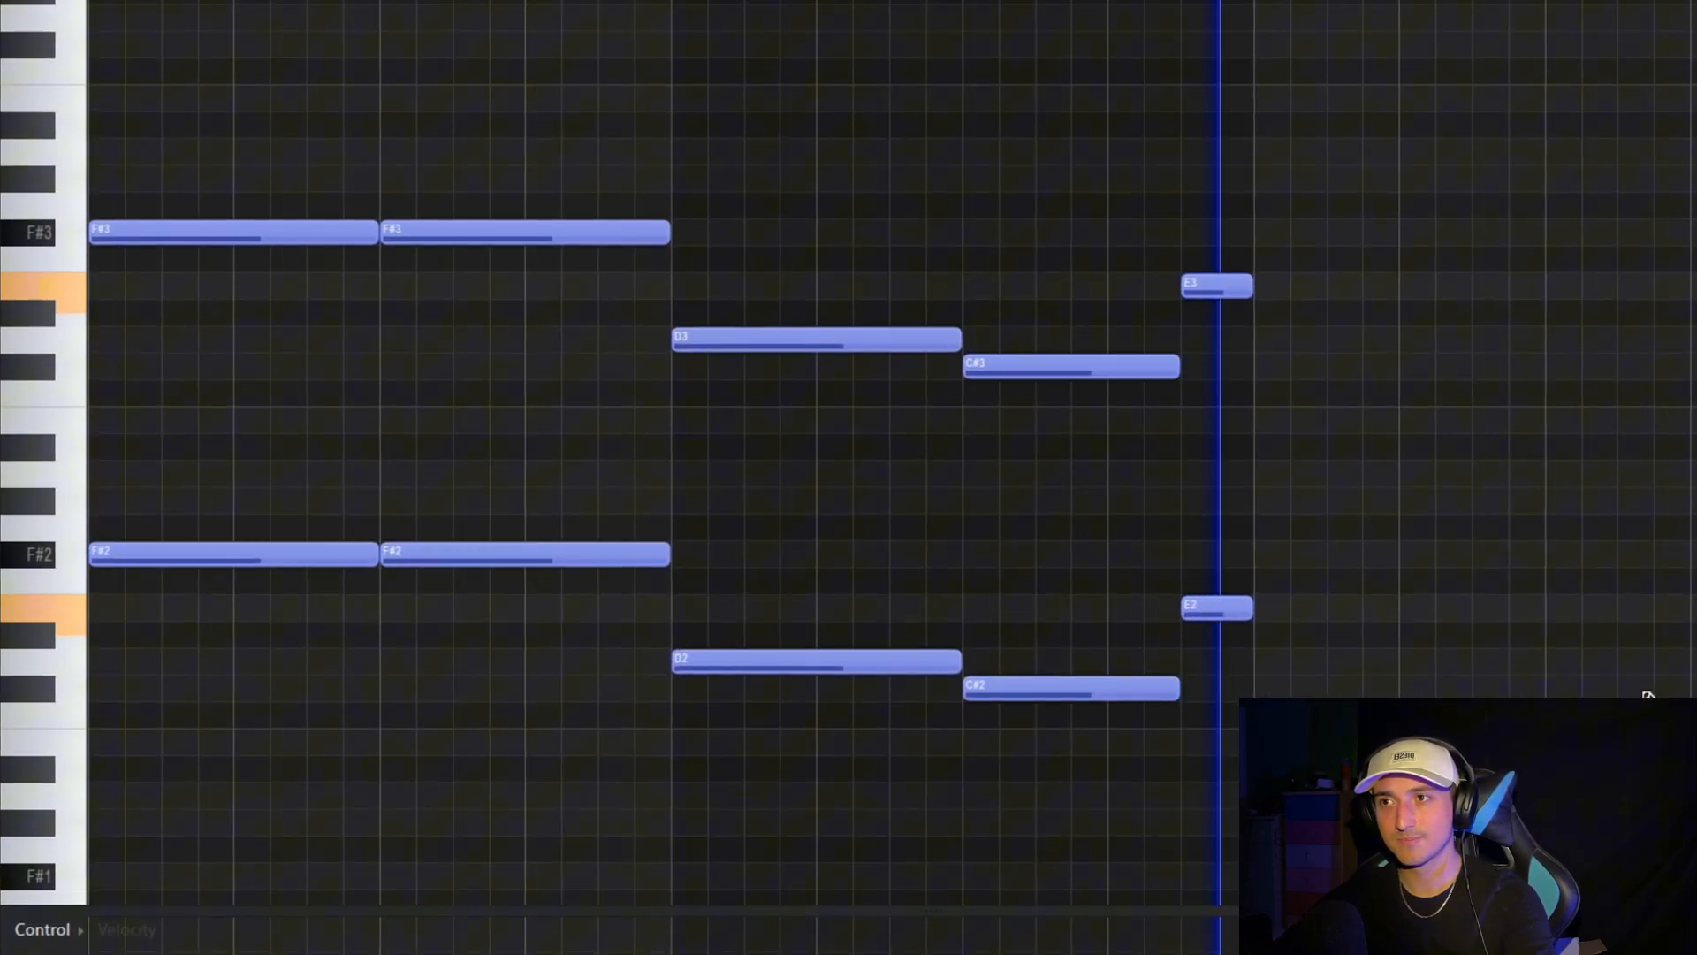
scroll(1500, 656, "up", 9)
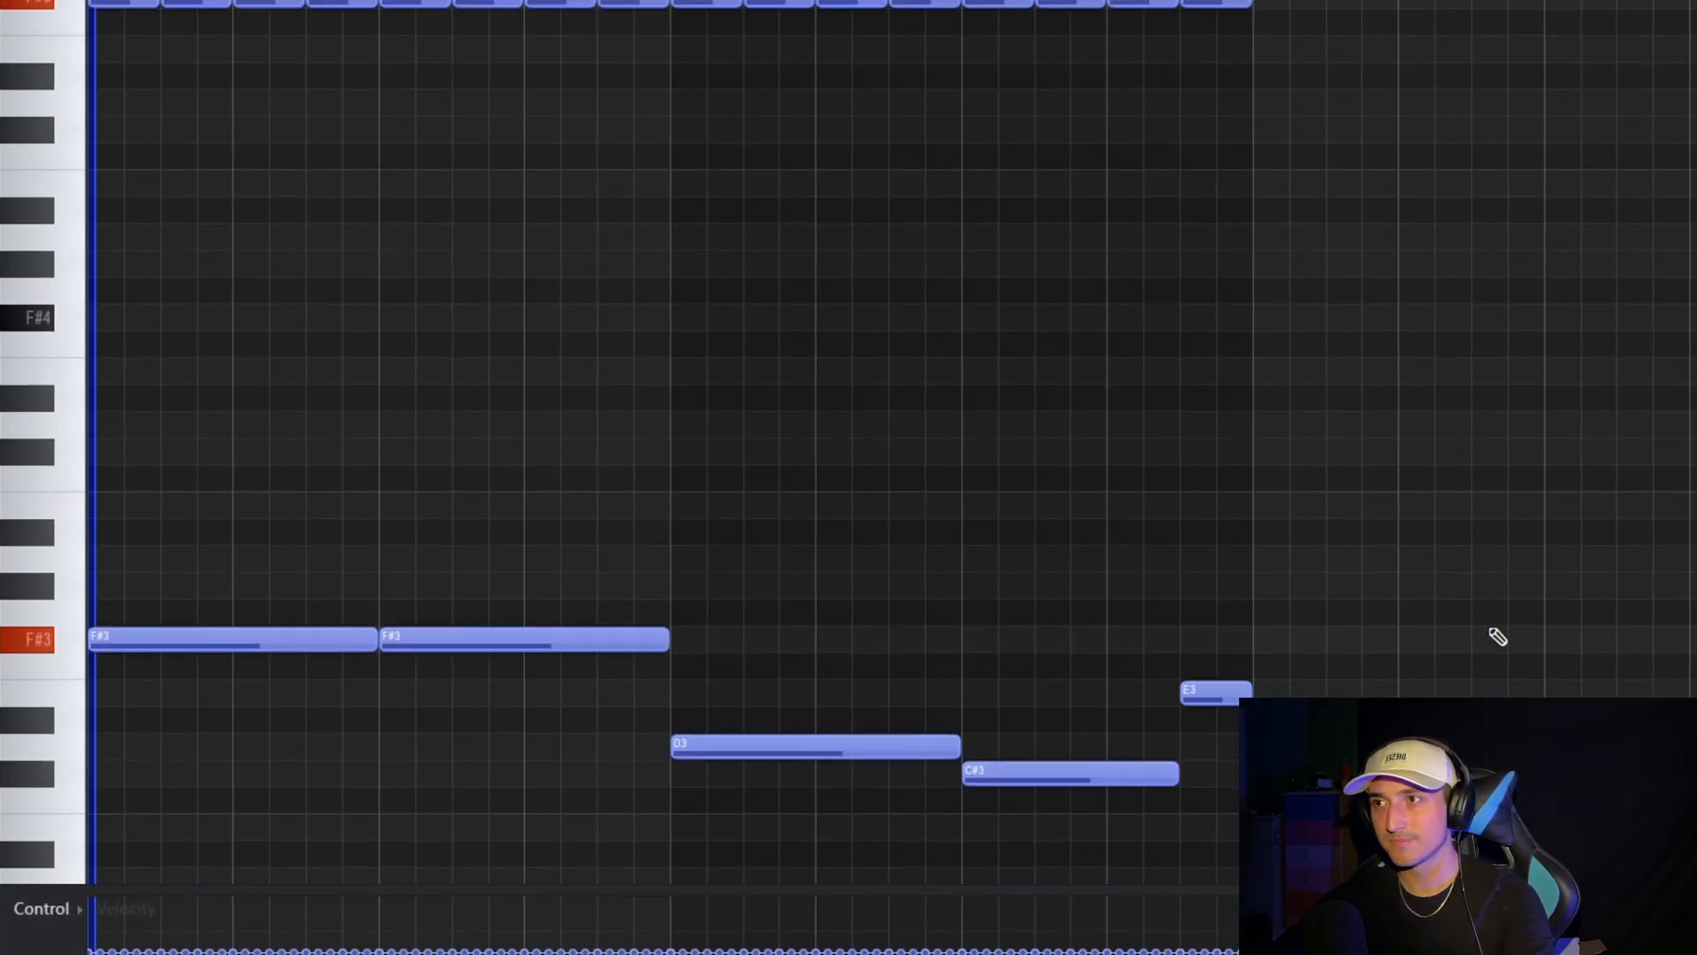
scroll(1500, 644, "down", 6)
scroll(1501, 643, "up", 5)
scroll(1494, 548, "down", 8)
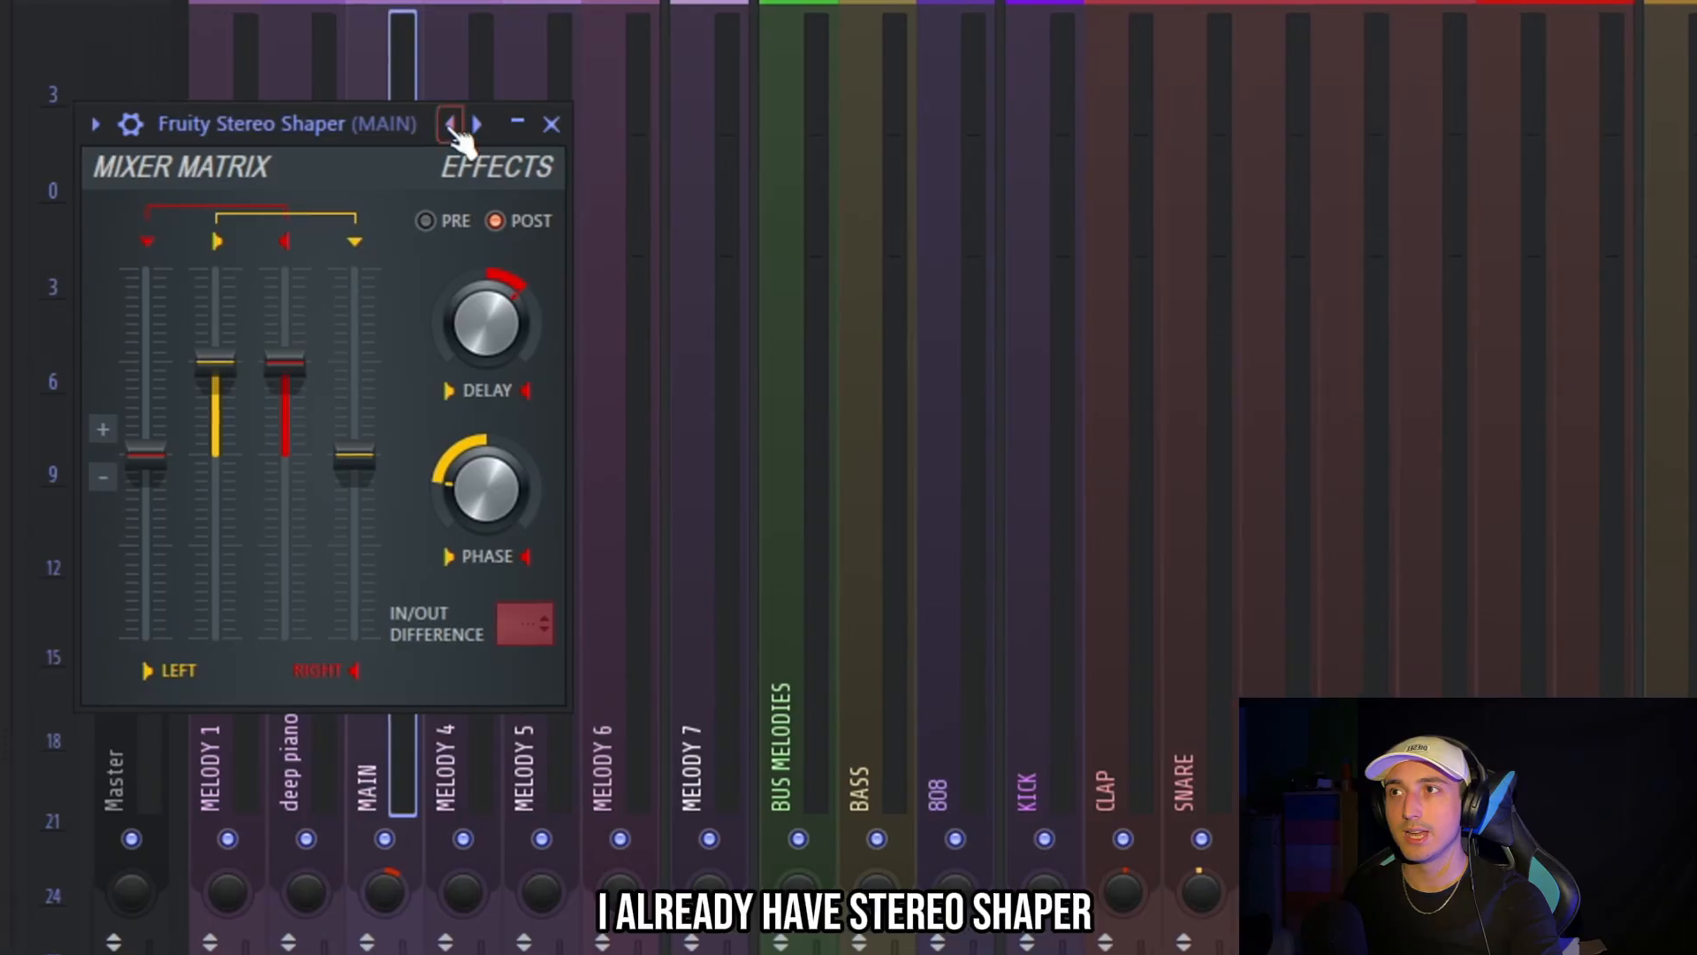
Apply the Stereoize 3 preset to Fruity Stereo Shaper on the MAIN mixer track and close the effect
right_click(451, 129)
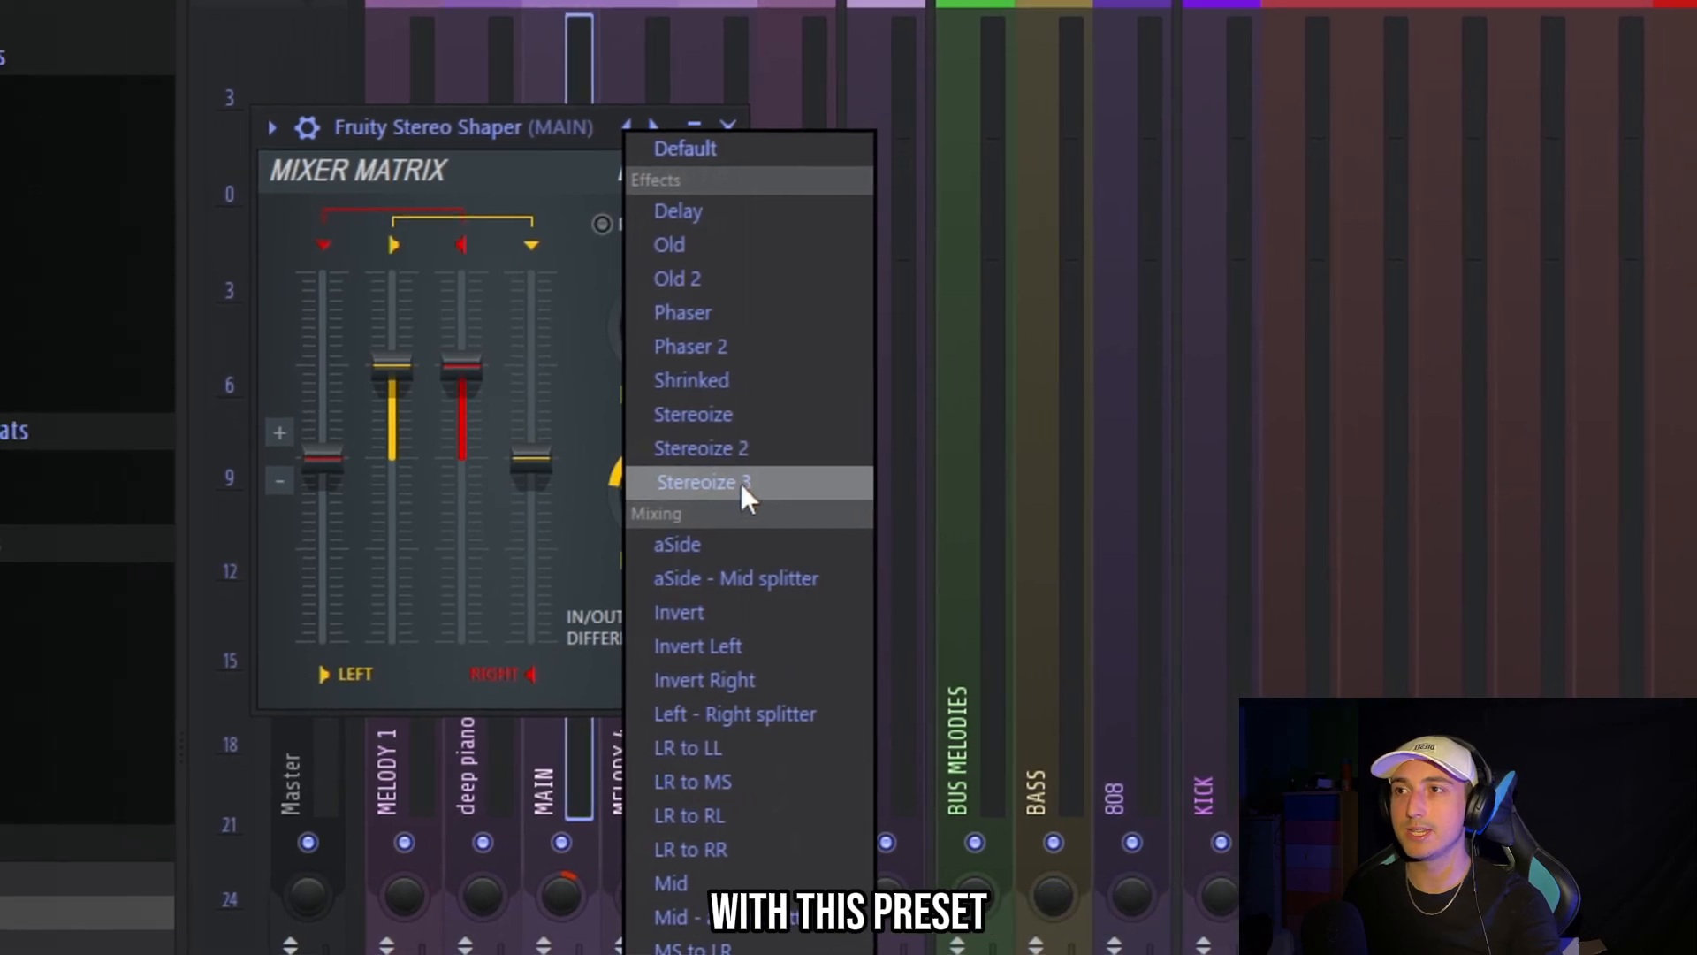
left_click(563, 480)
left_click(789, 130)
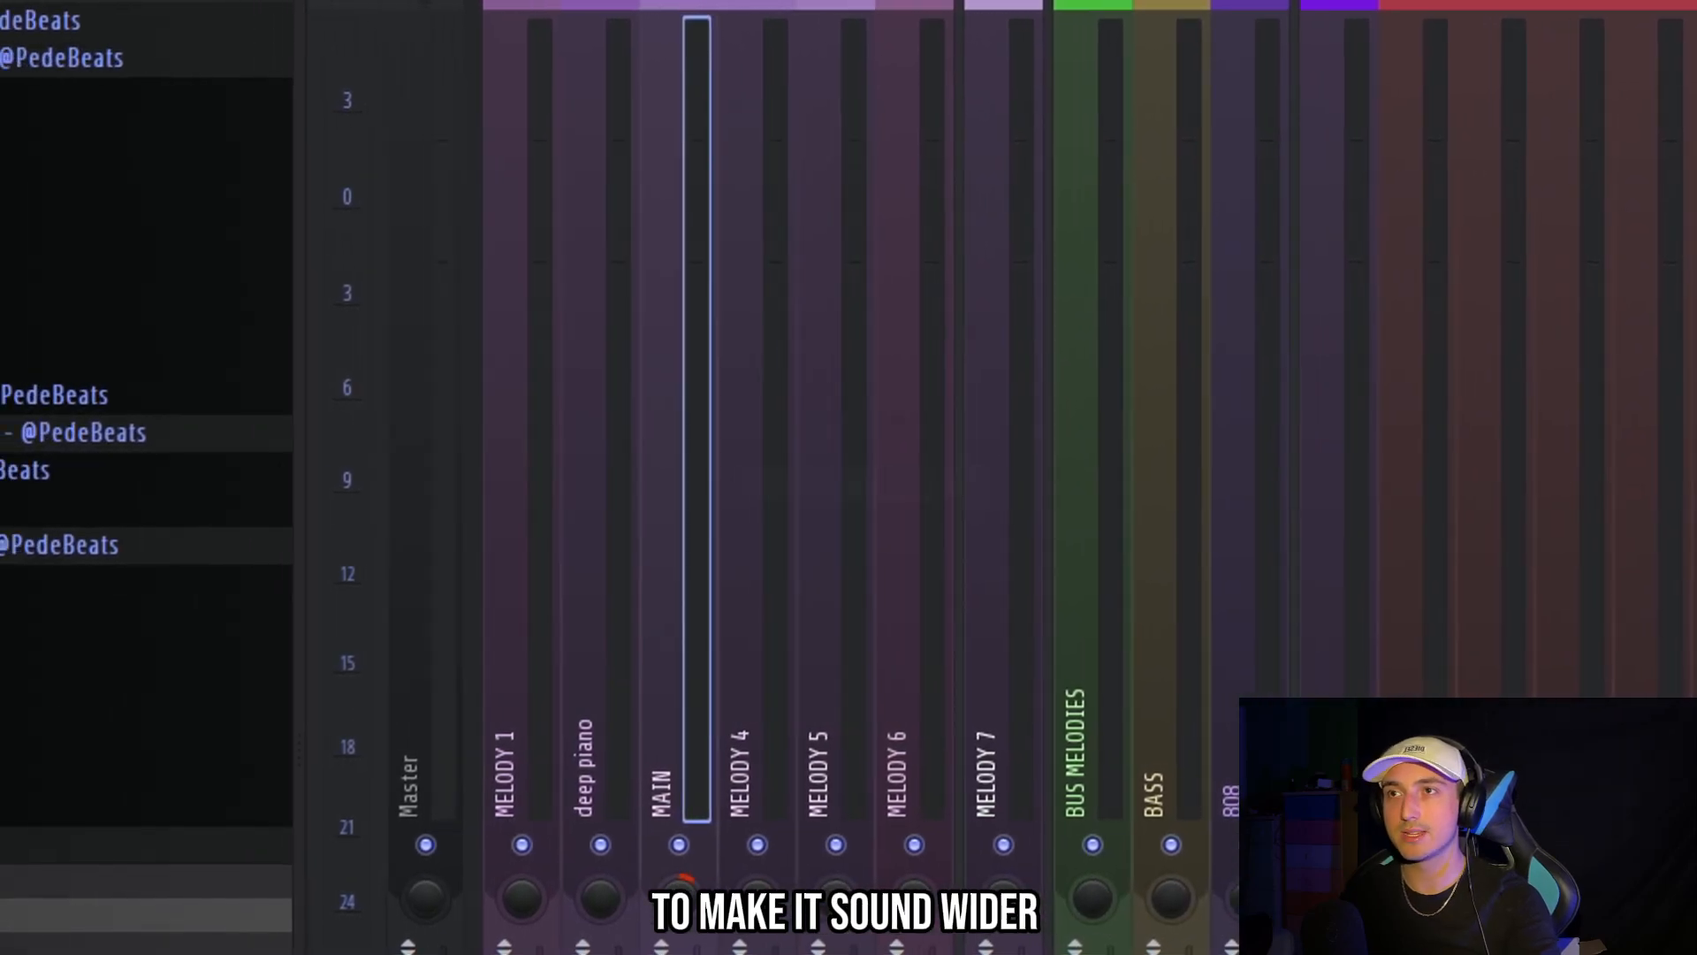
Load Fruity Reeverb 2 on the MAIN mixer track, lower its dry level slightly and play the melody
left_click(1606, 432)
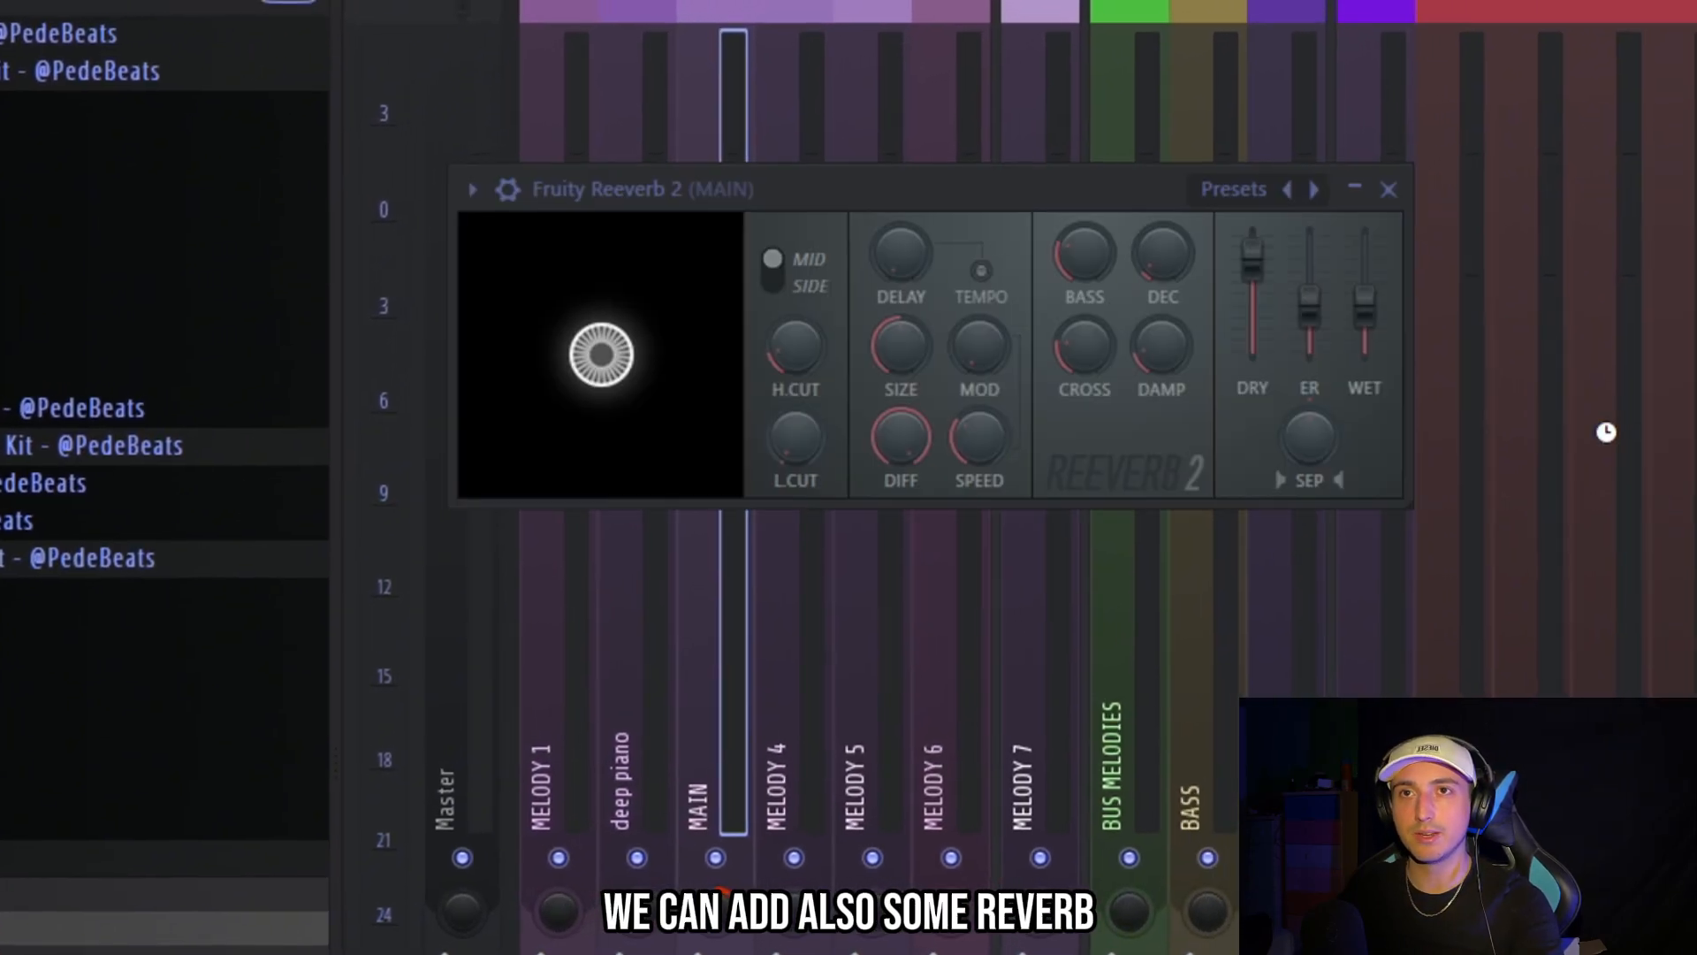
left_click_drag(1226, 276, 1207, 307)
key("space")
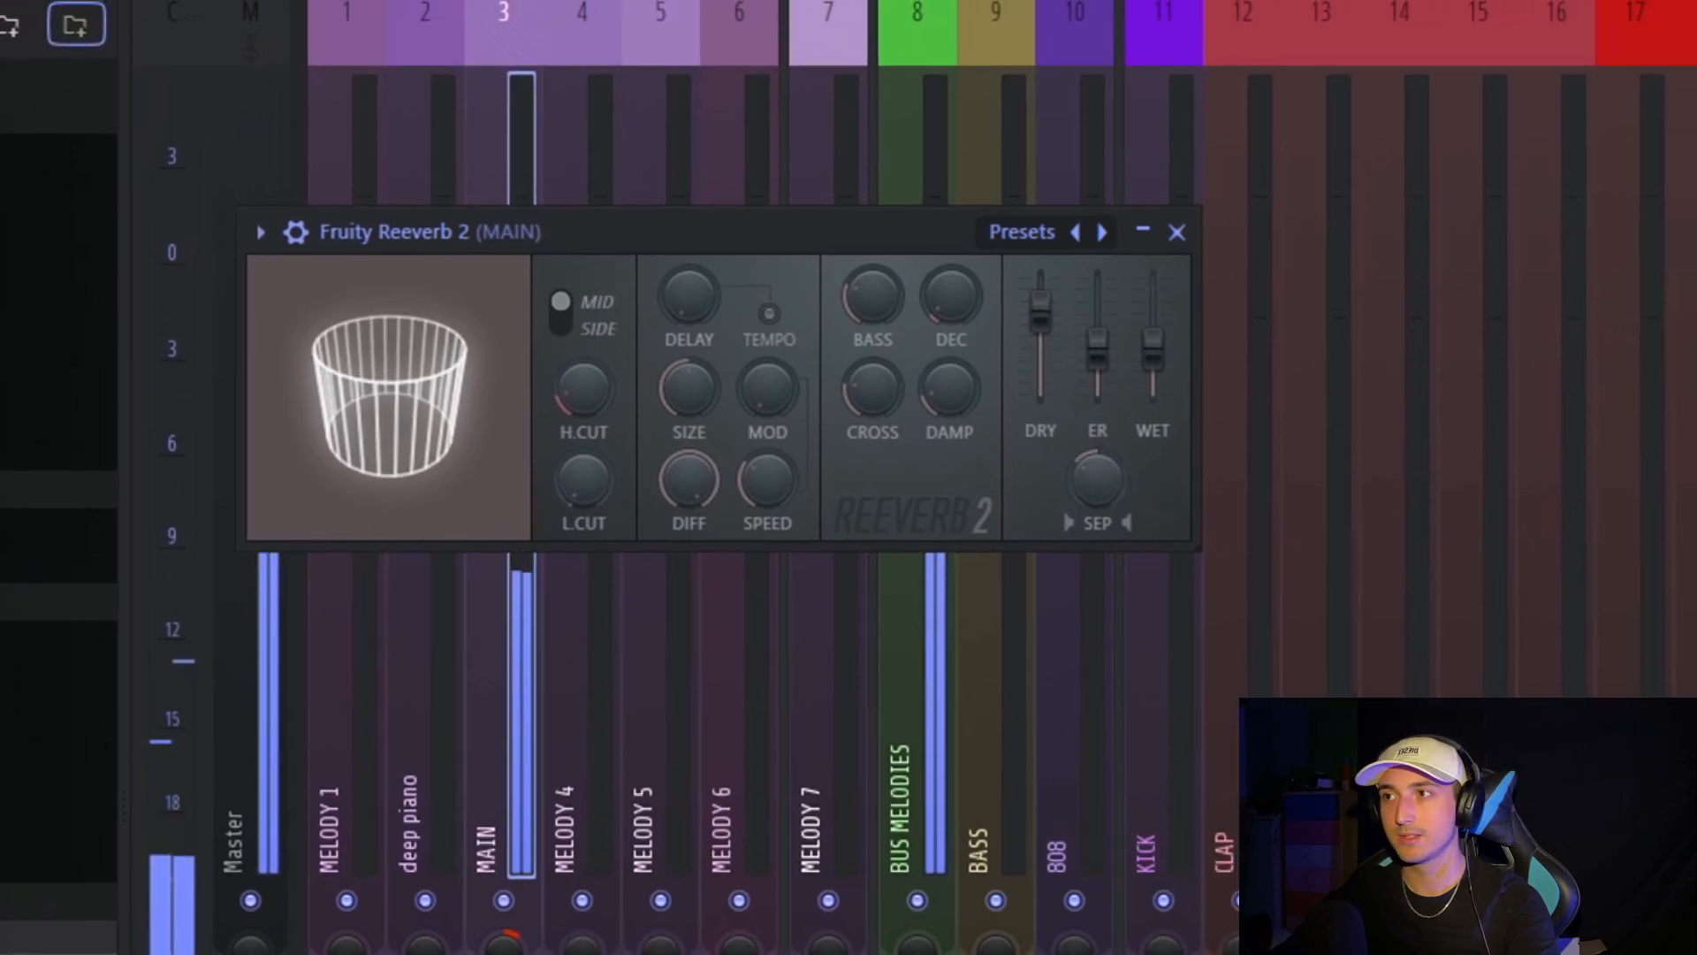
Load Fox Echo Chorus on the MAIN track with the 80s Silver fox delay preset and close it
left_click(1603, 118)
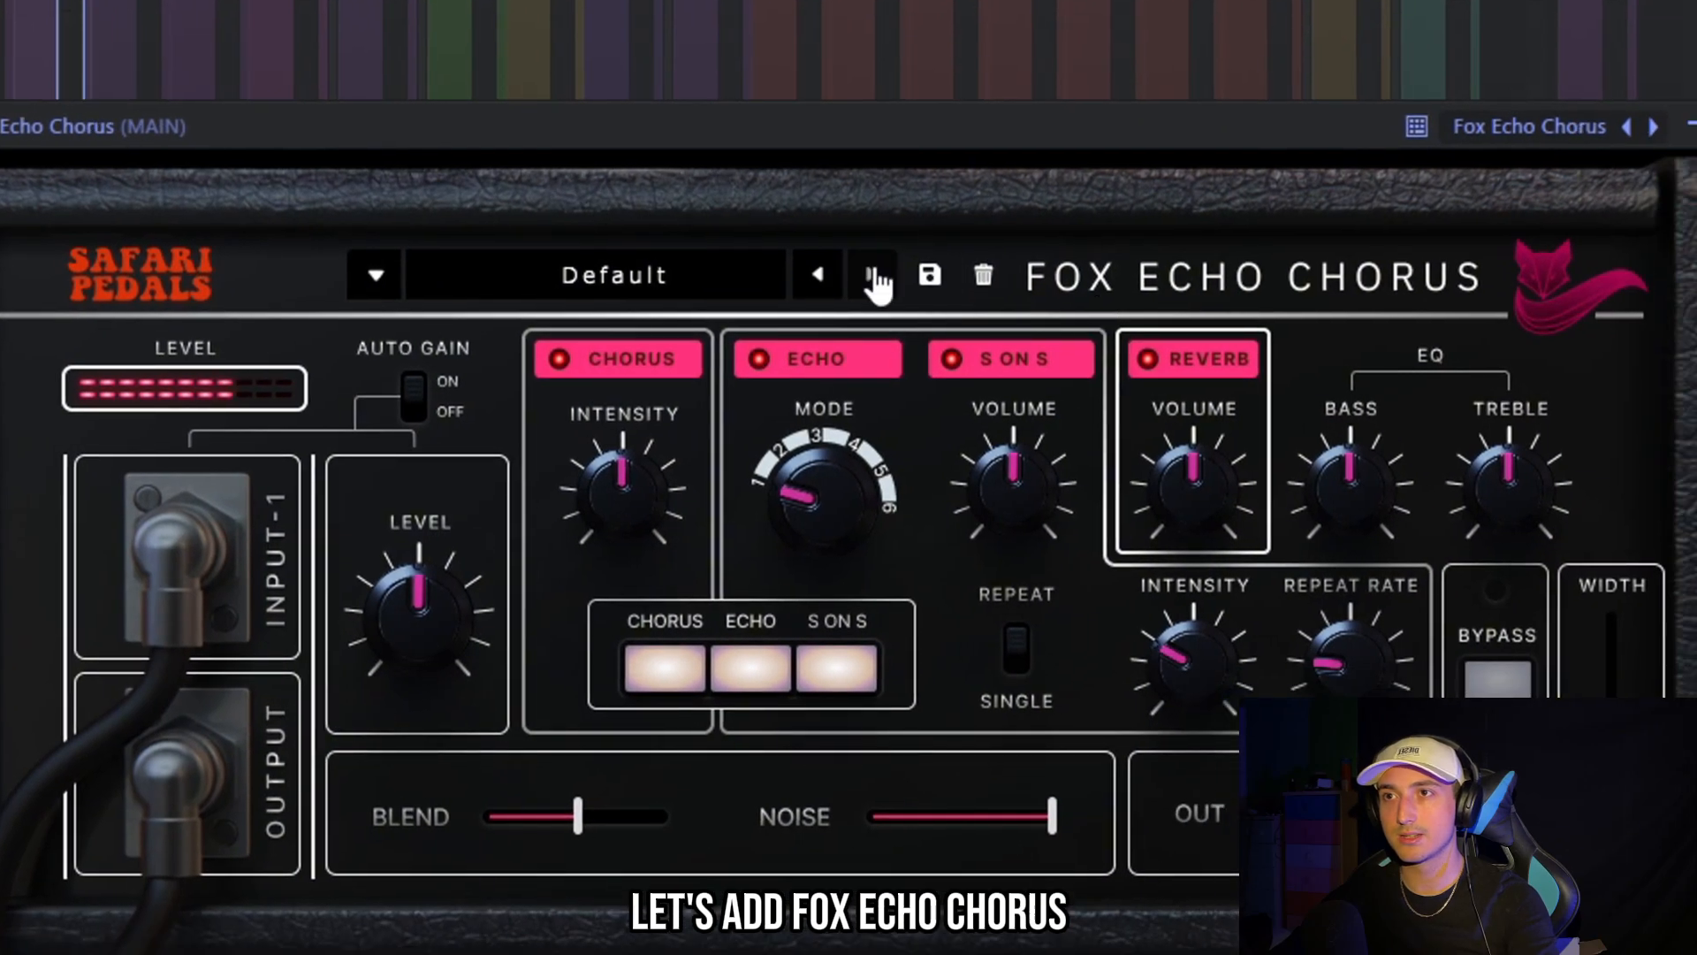
left_click(878, 283)
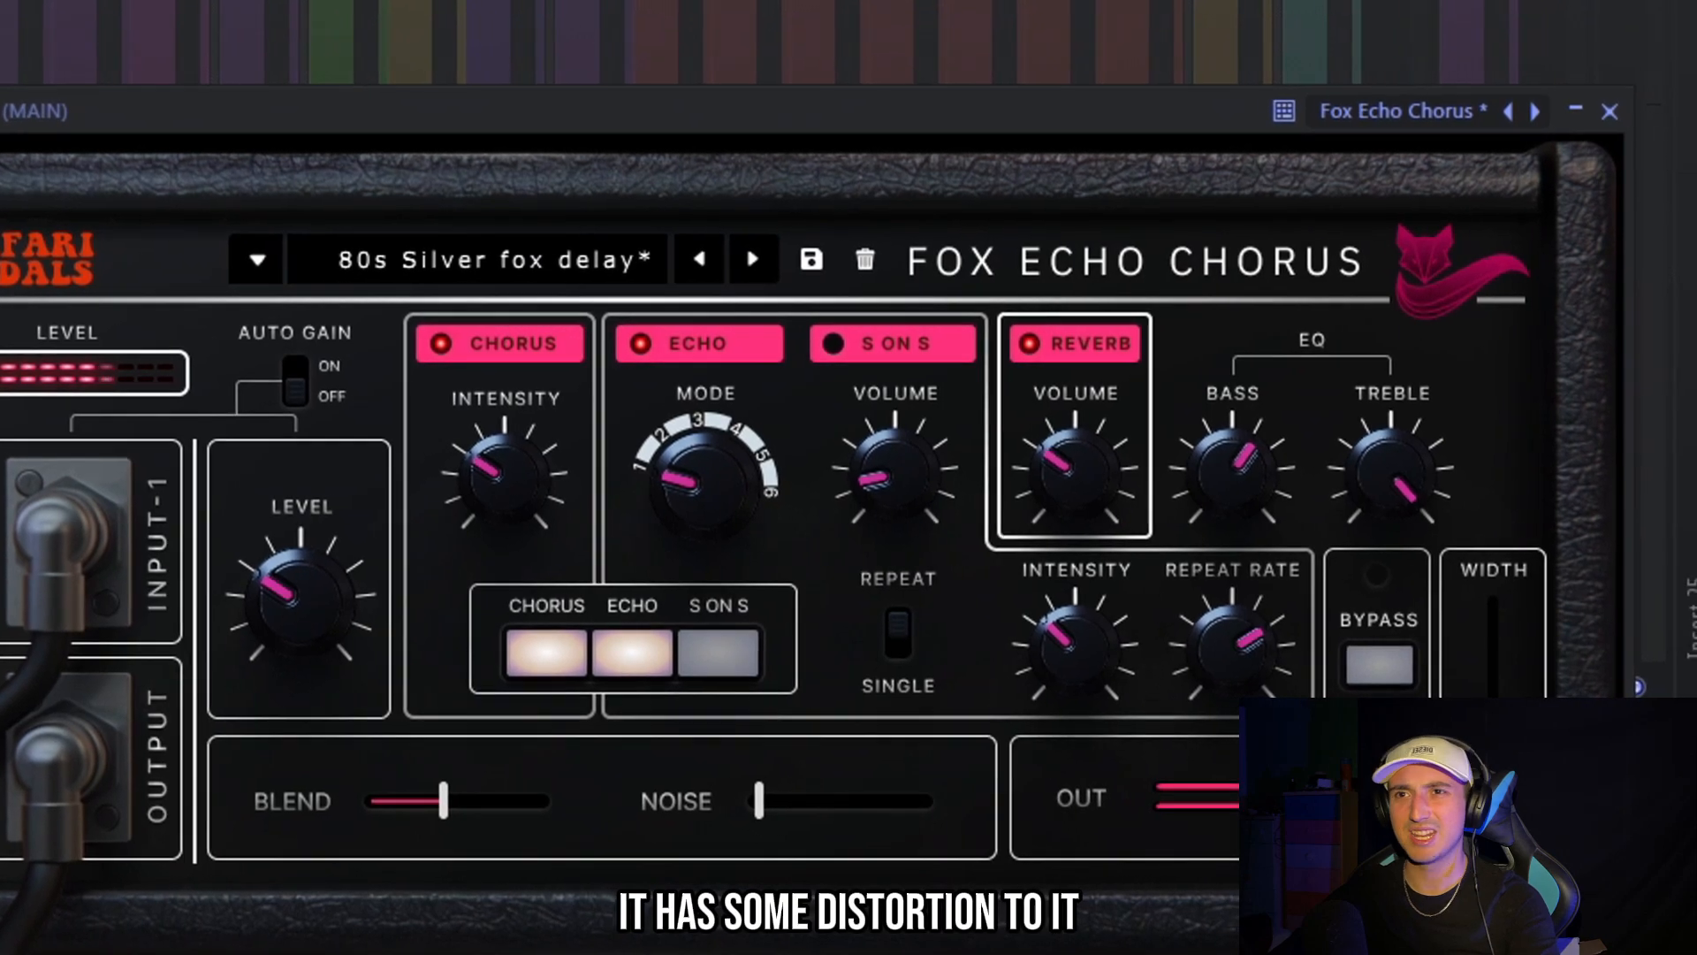
key("Escape")
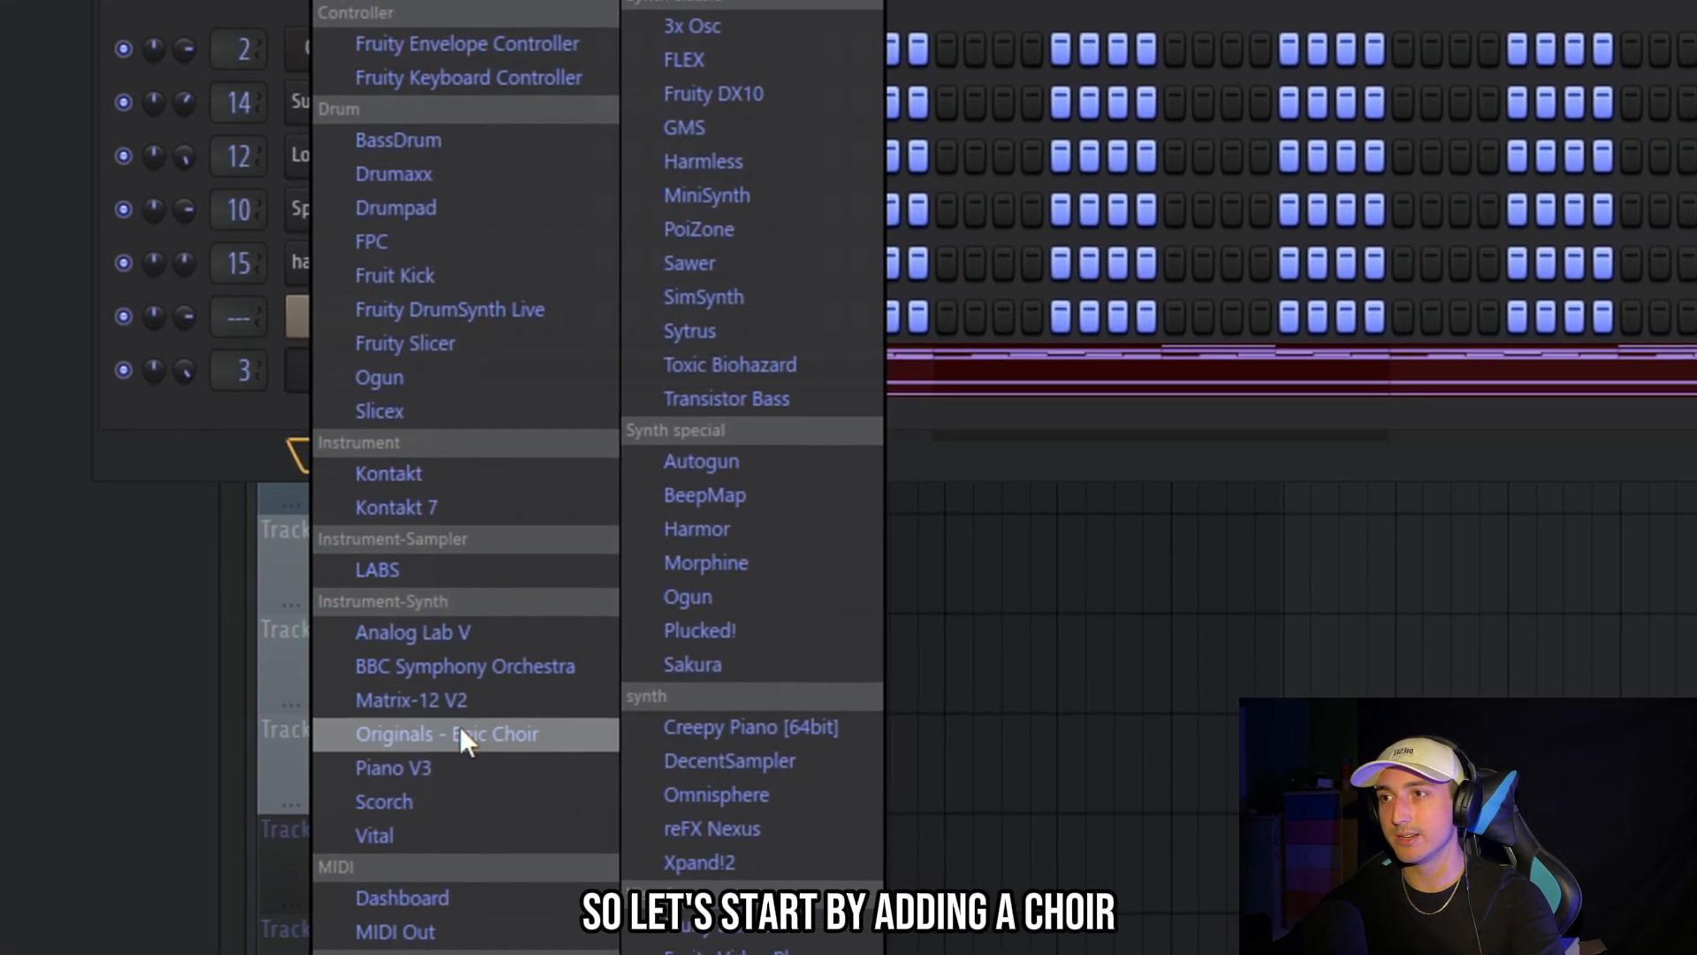
Add an Originals - Epic Choir channel and write one-bar D#5 notes under F5, F#5, G#5 and F#5 across four bars
left_click(460, 735)
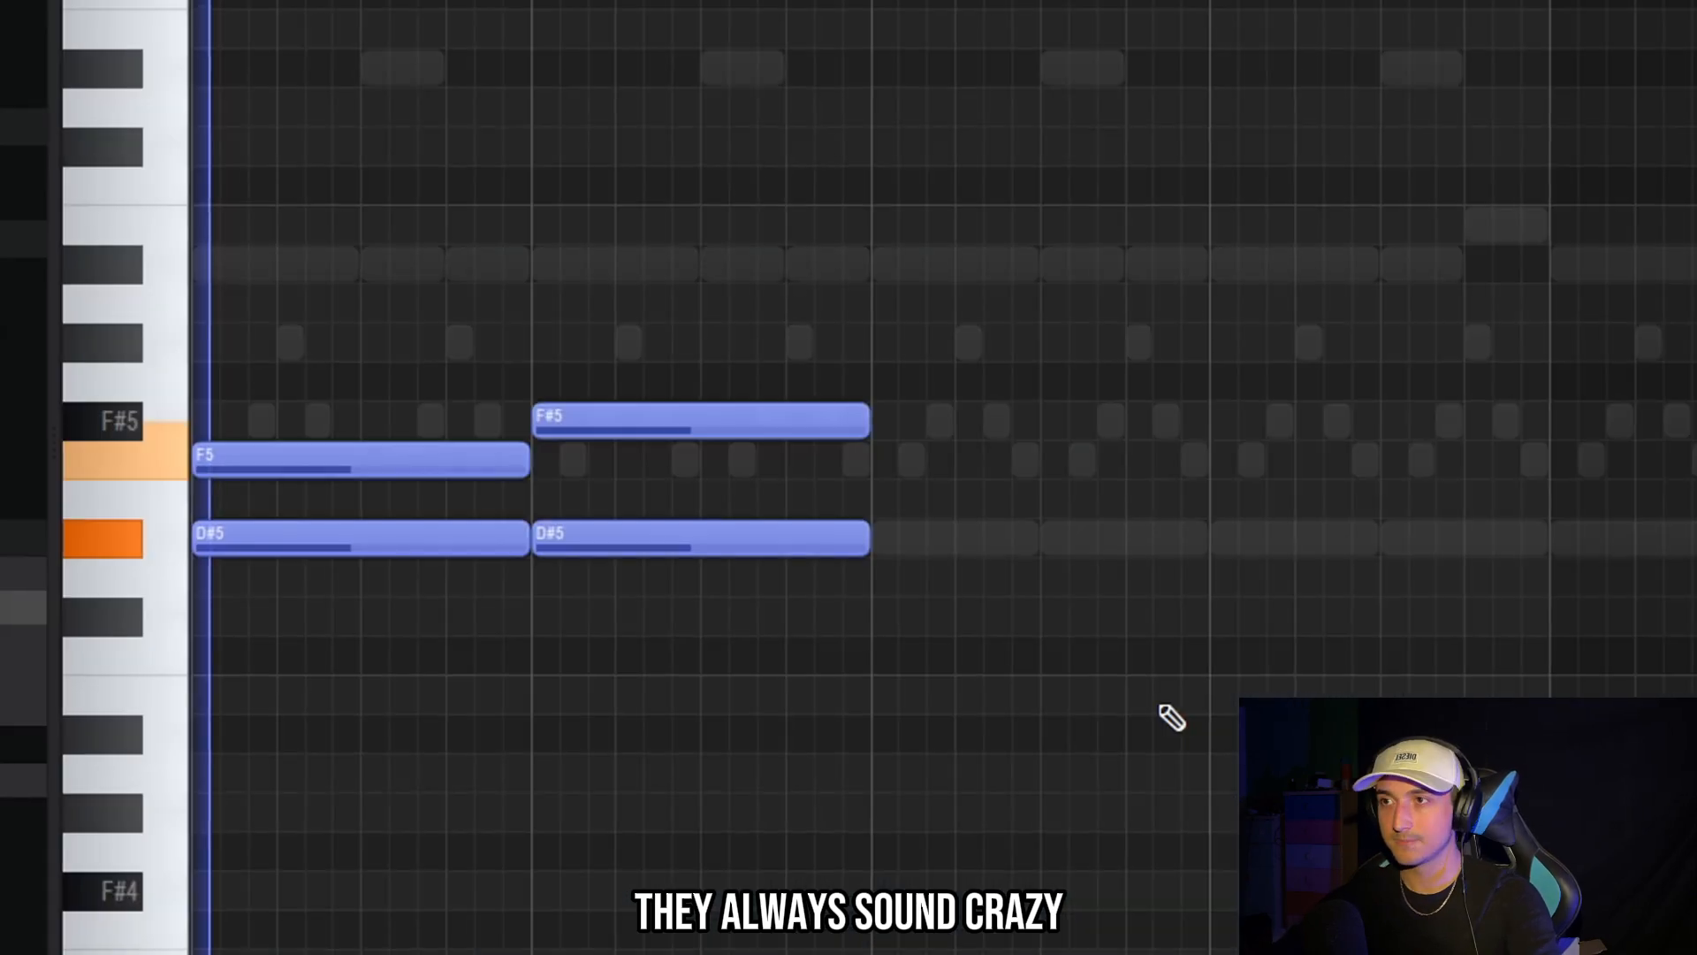
left_click_drag(1183, 706, 760, 414)
key("ctrl+b")
key("ctrl+d")
left_click_drag(918, 437, 923, 355)
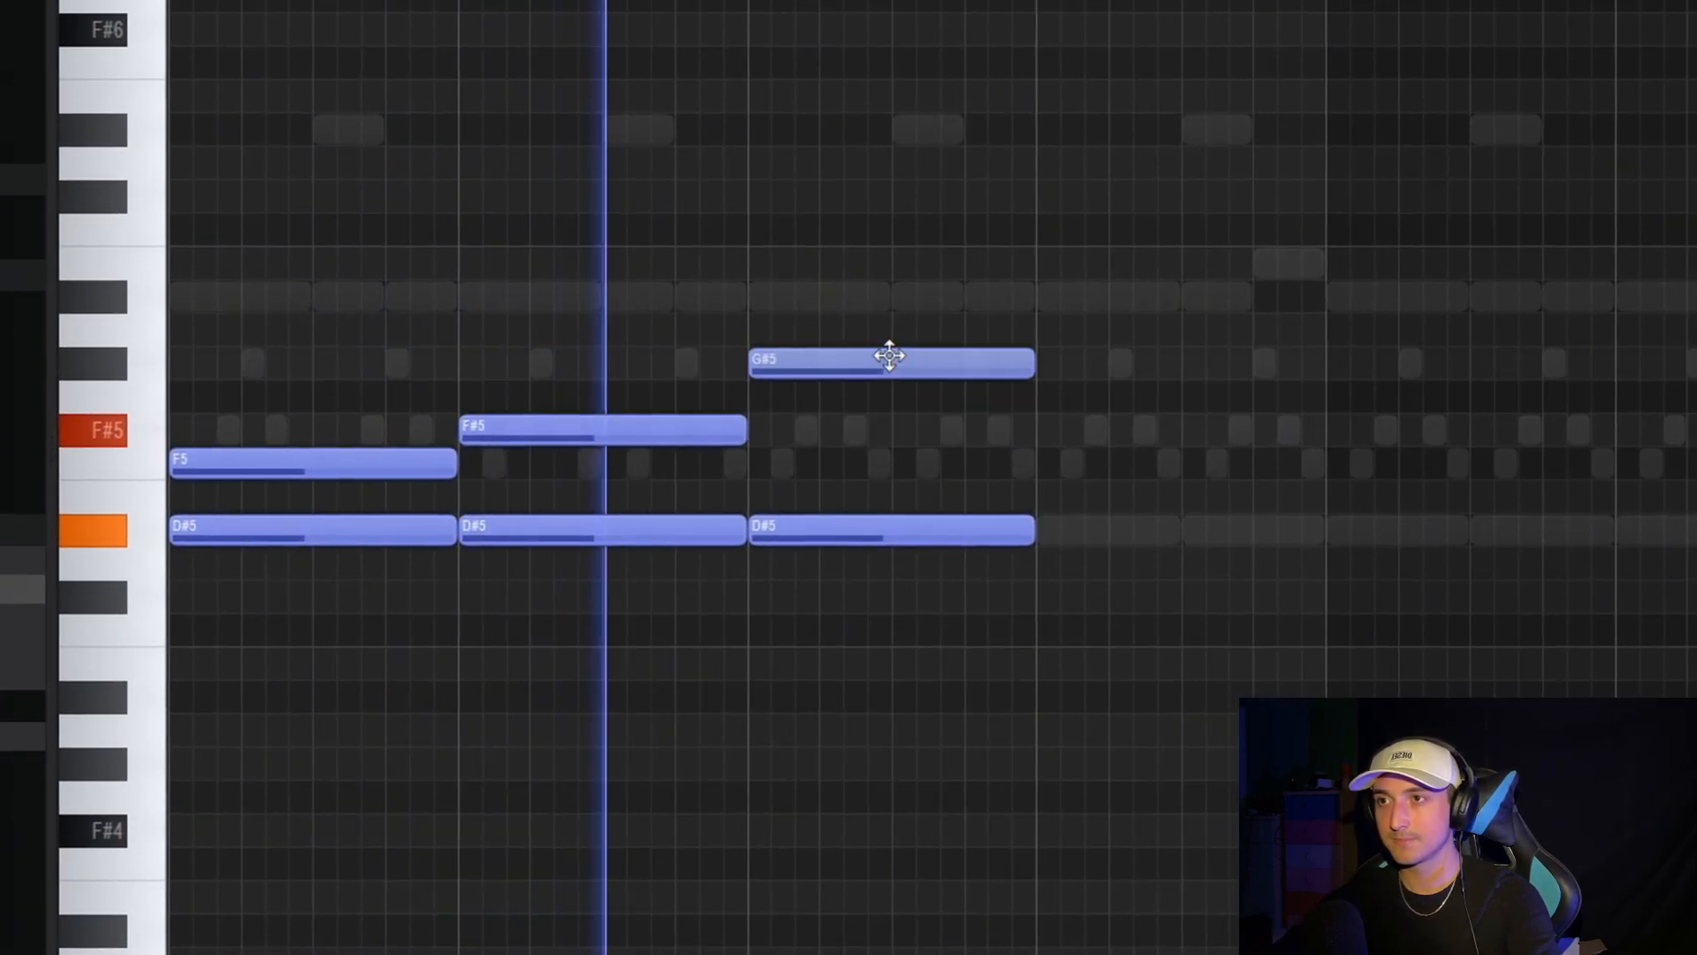
key("ctrl+b")
key("ctrl+d")
left_click_drag(1375, 658, 1014, 454)
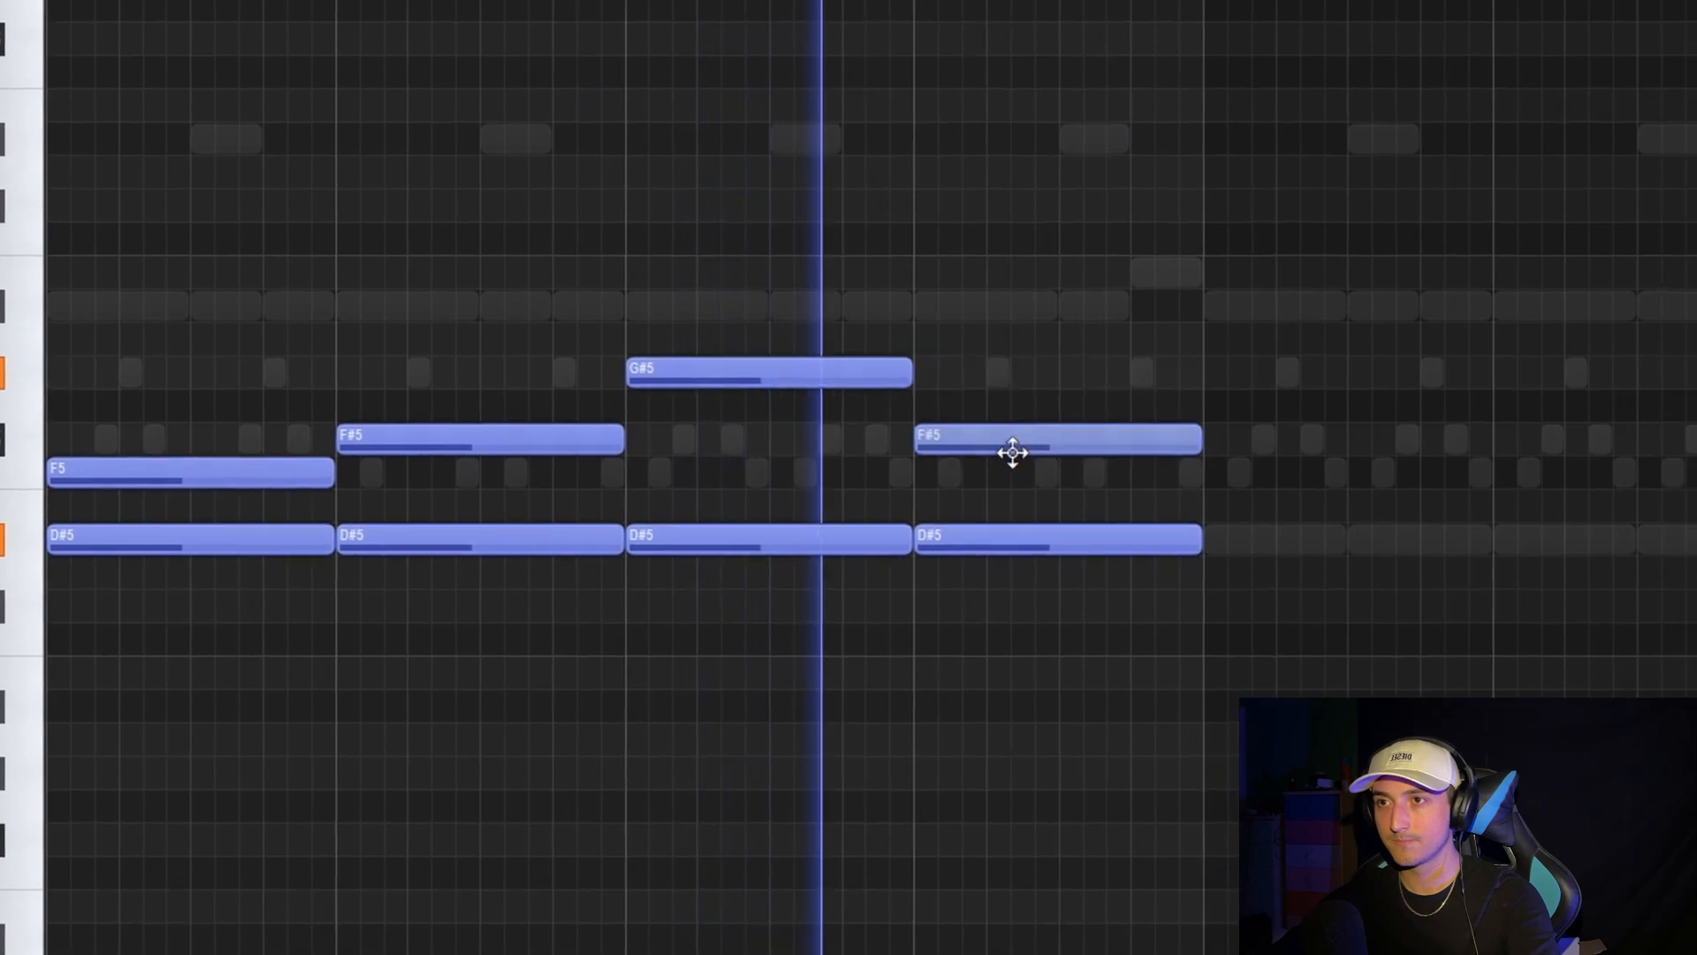
Duplicate the four-bar choir progression to bars 5 to 8 and raise the final F#5 to A#5
scroll(1326, 645, "down", 2)
left_click_drag(1406, 717, 124, 358)
key("ctrl+b")
scroll(1469, 462, "down", 1)
key("ctrl+d")
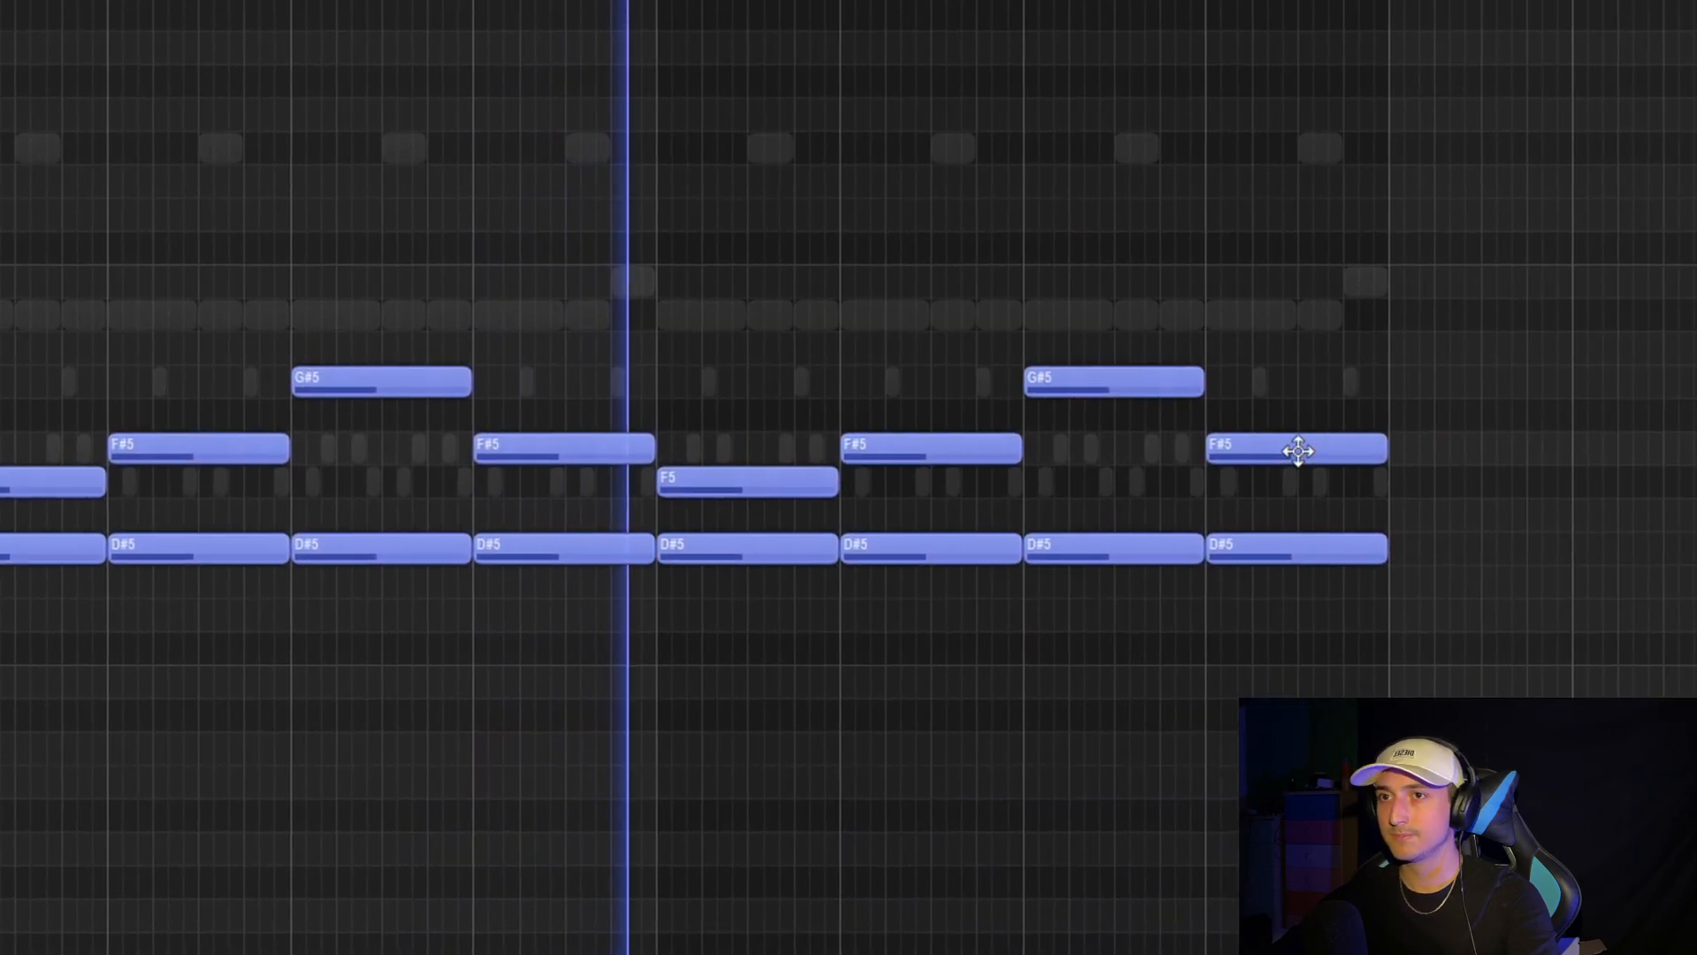
left_click_drag(1299, 447, 1231, 315)
Try all the choir notes one octave higher and move them back down an octave
key("ctrl+Up")
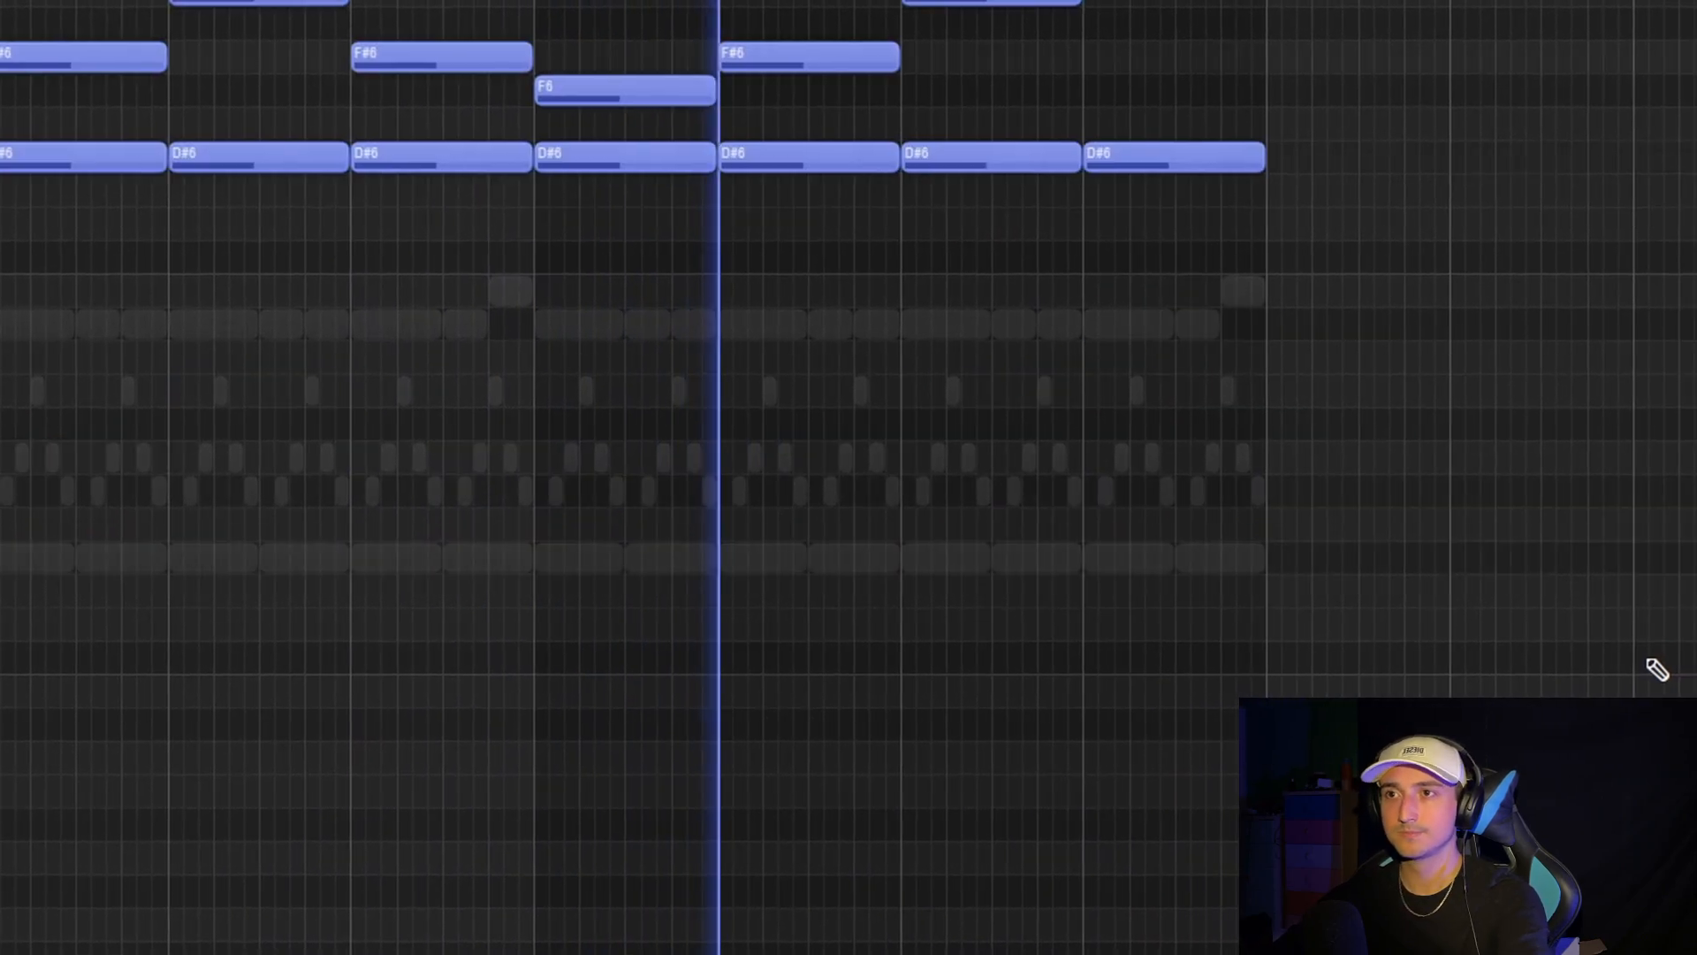
key("ctrl+Down")
key("ctrl+a")
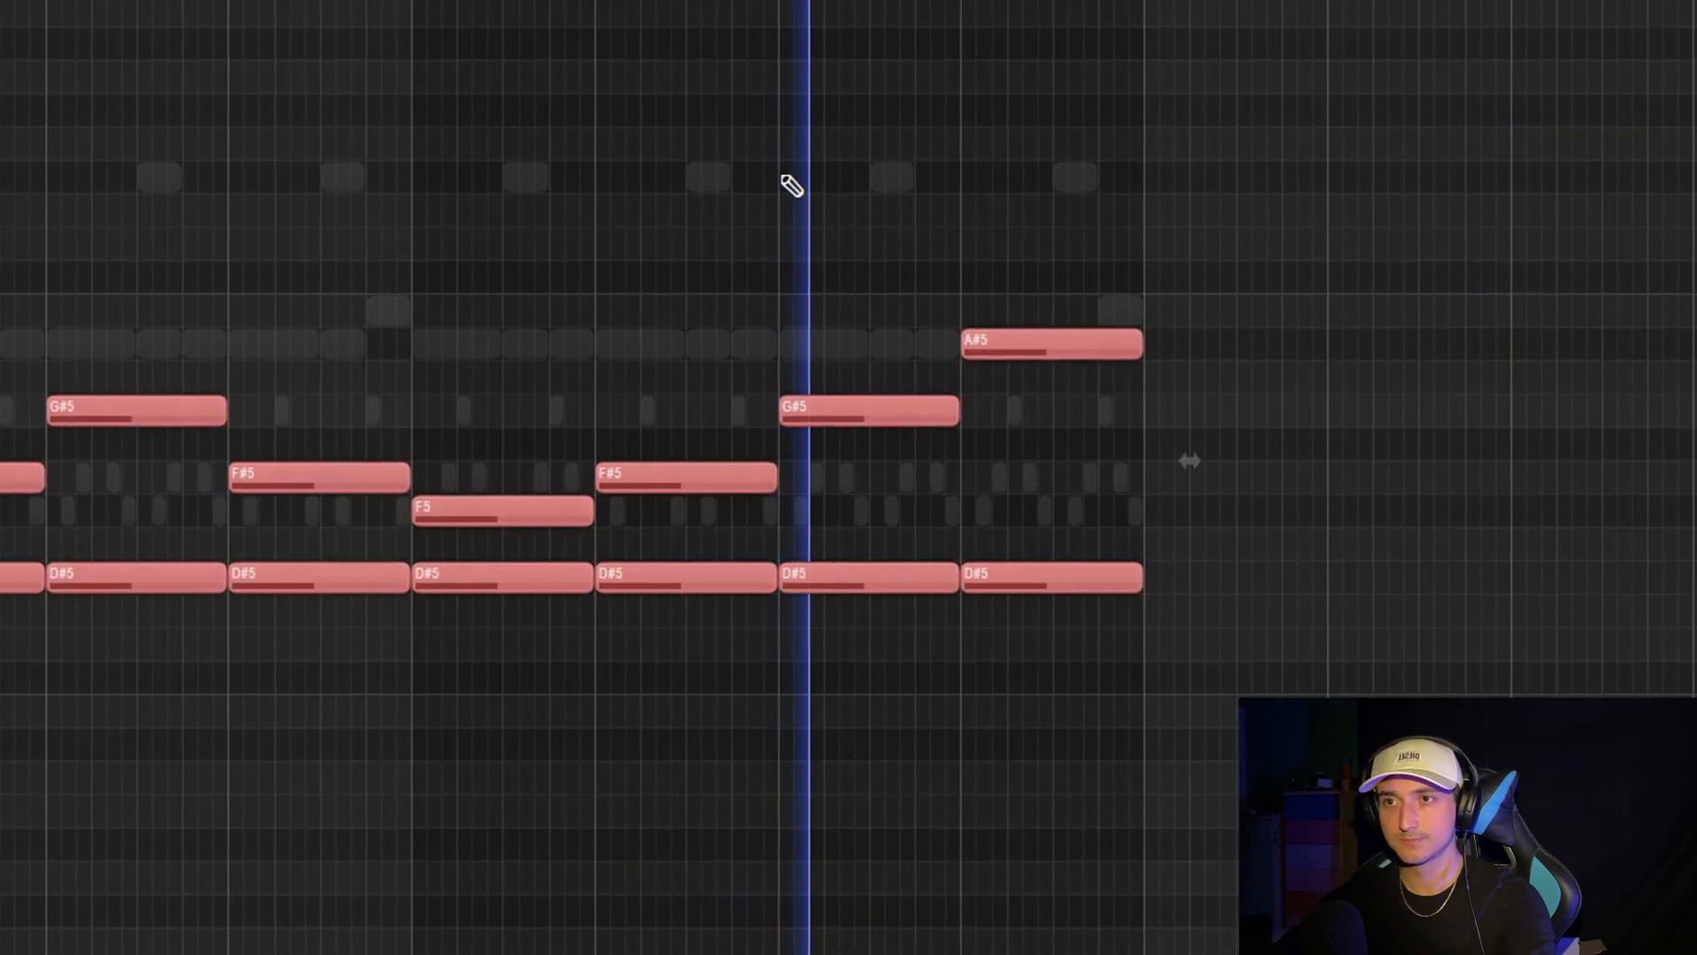
key("ctrl+d")
right_click(1403, 263)
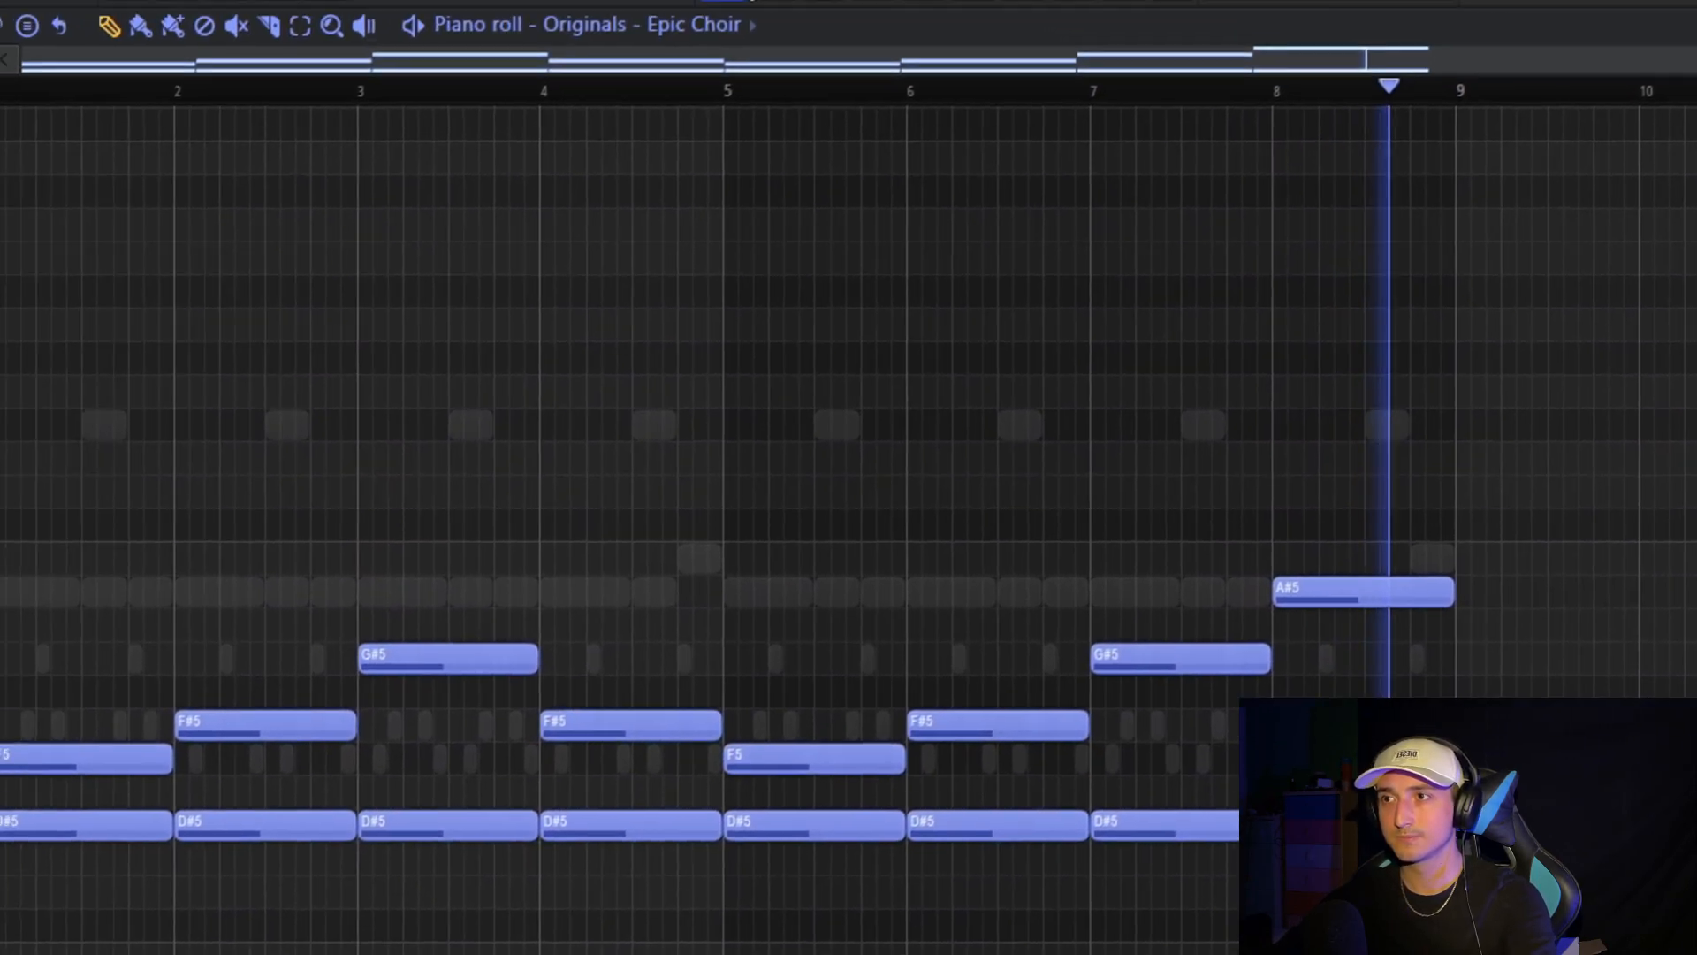
Write one-bar D#6 notes in bars 1 and 3 and a B5 in bar 5 of the Kontakt 7 piano roll
left_click(891, 55)
left_click(989, 54)
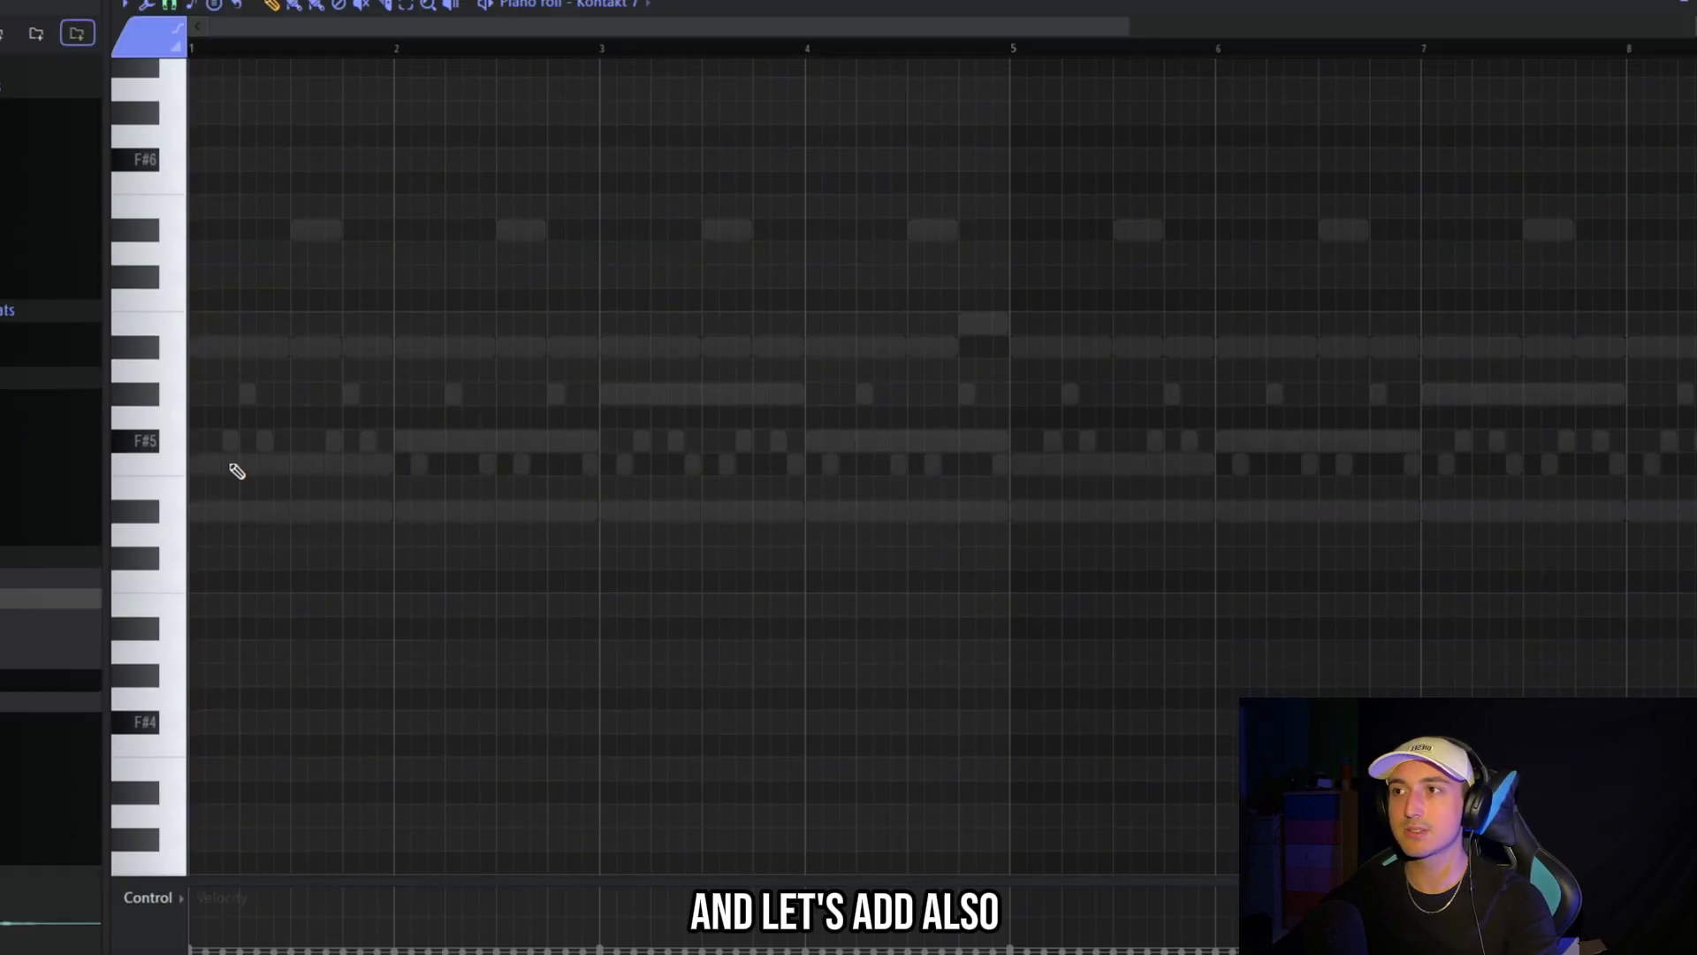
scroll(237, 471, "down", 3)
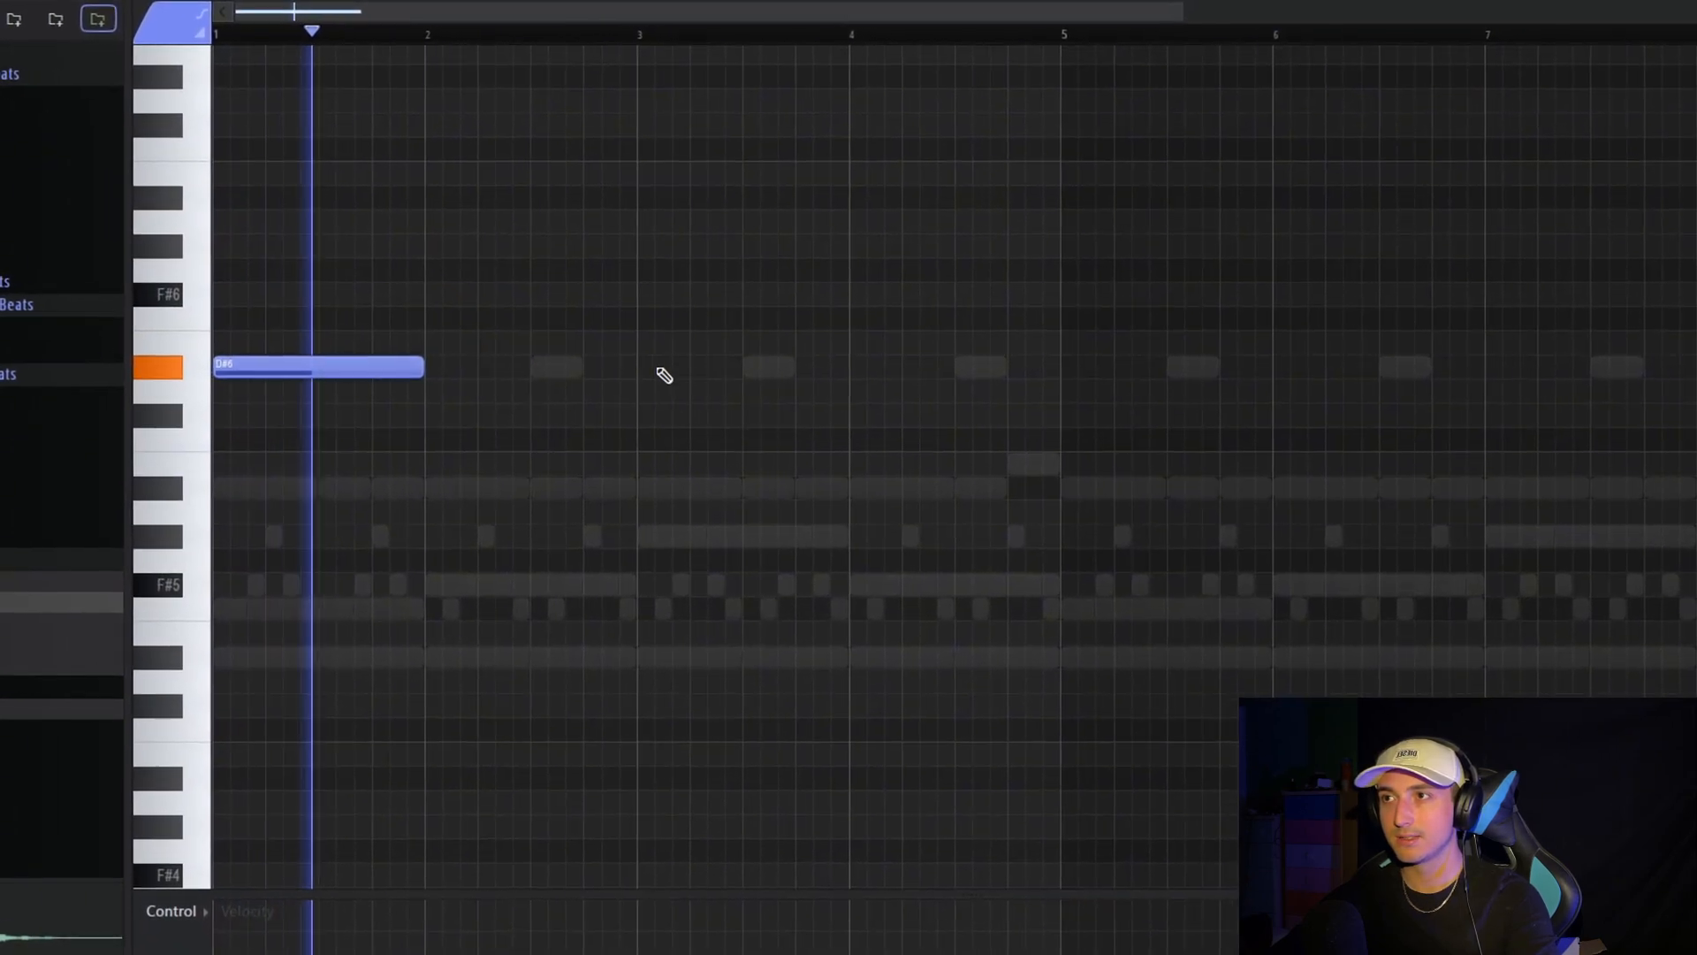
left_click(602, 375)
left_click_drag(1137, 476, 353, 334)
left_click(1132, 439)
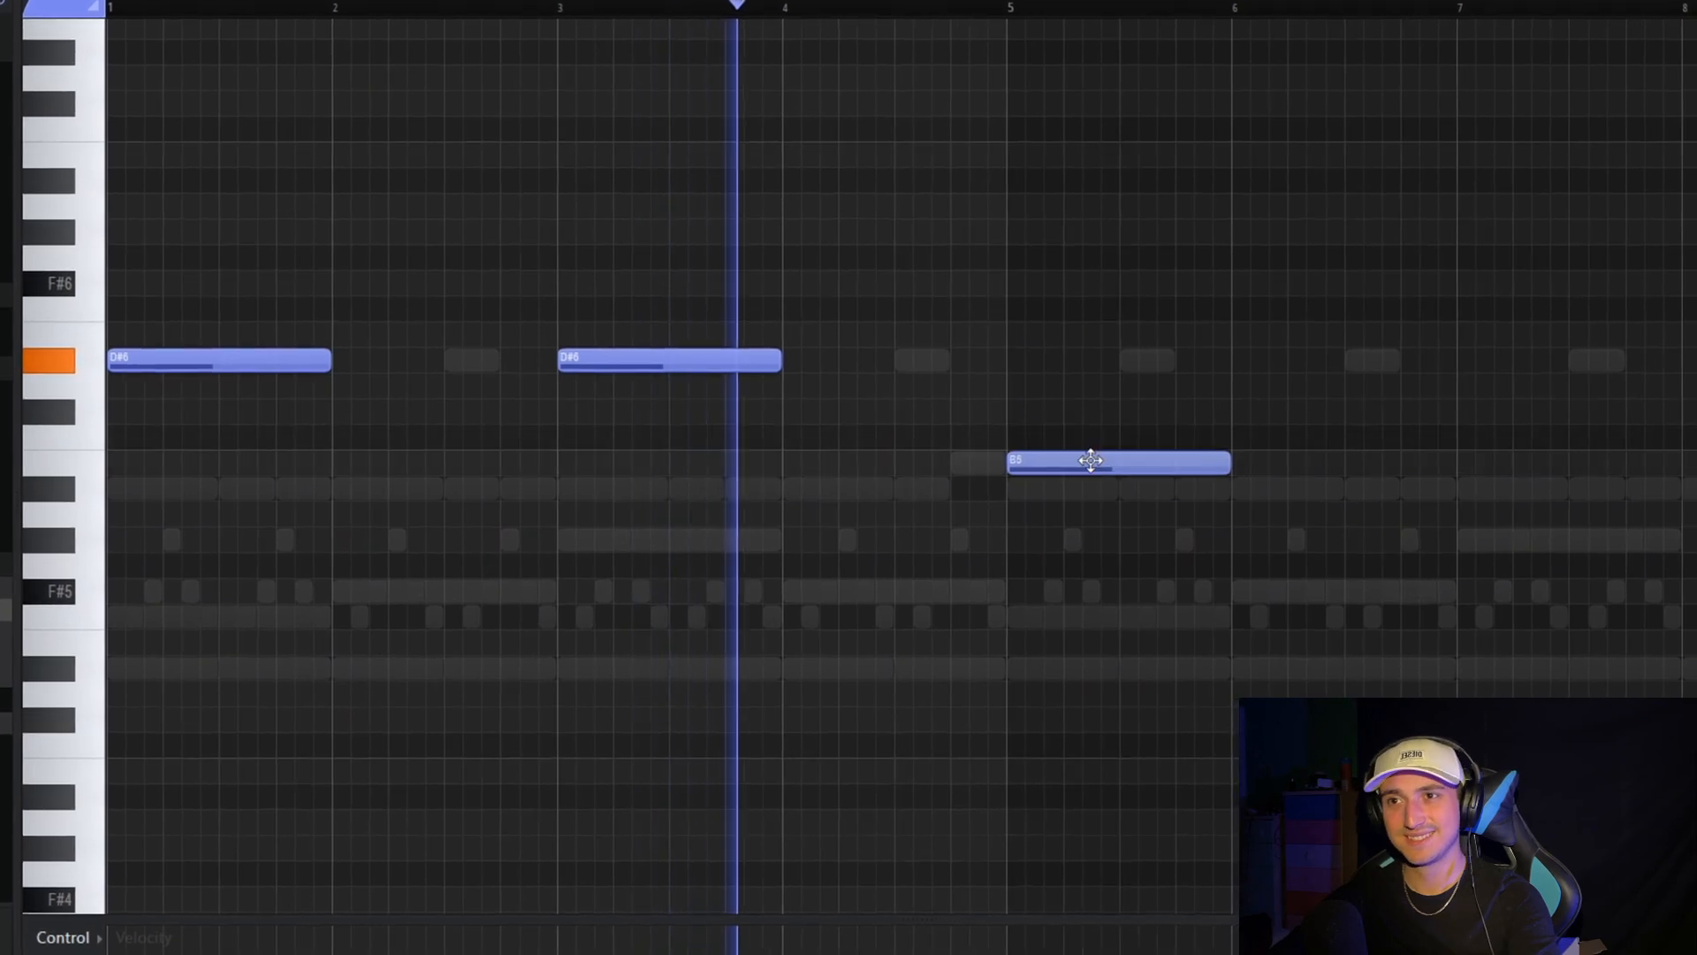
left_click_drag(1075, 453, 1073, 468)
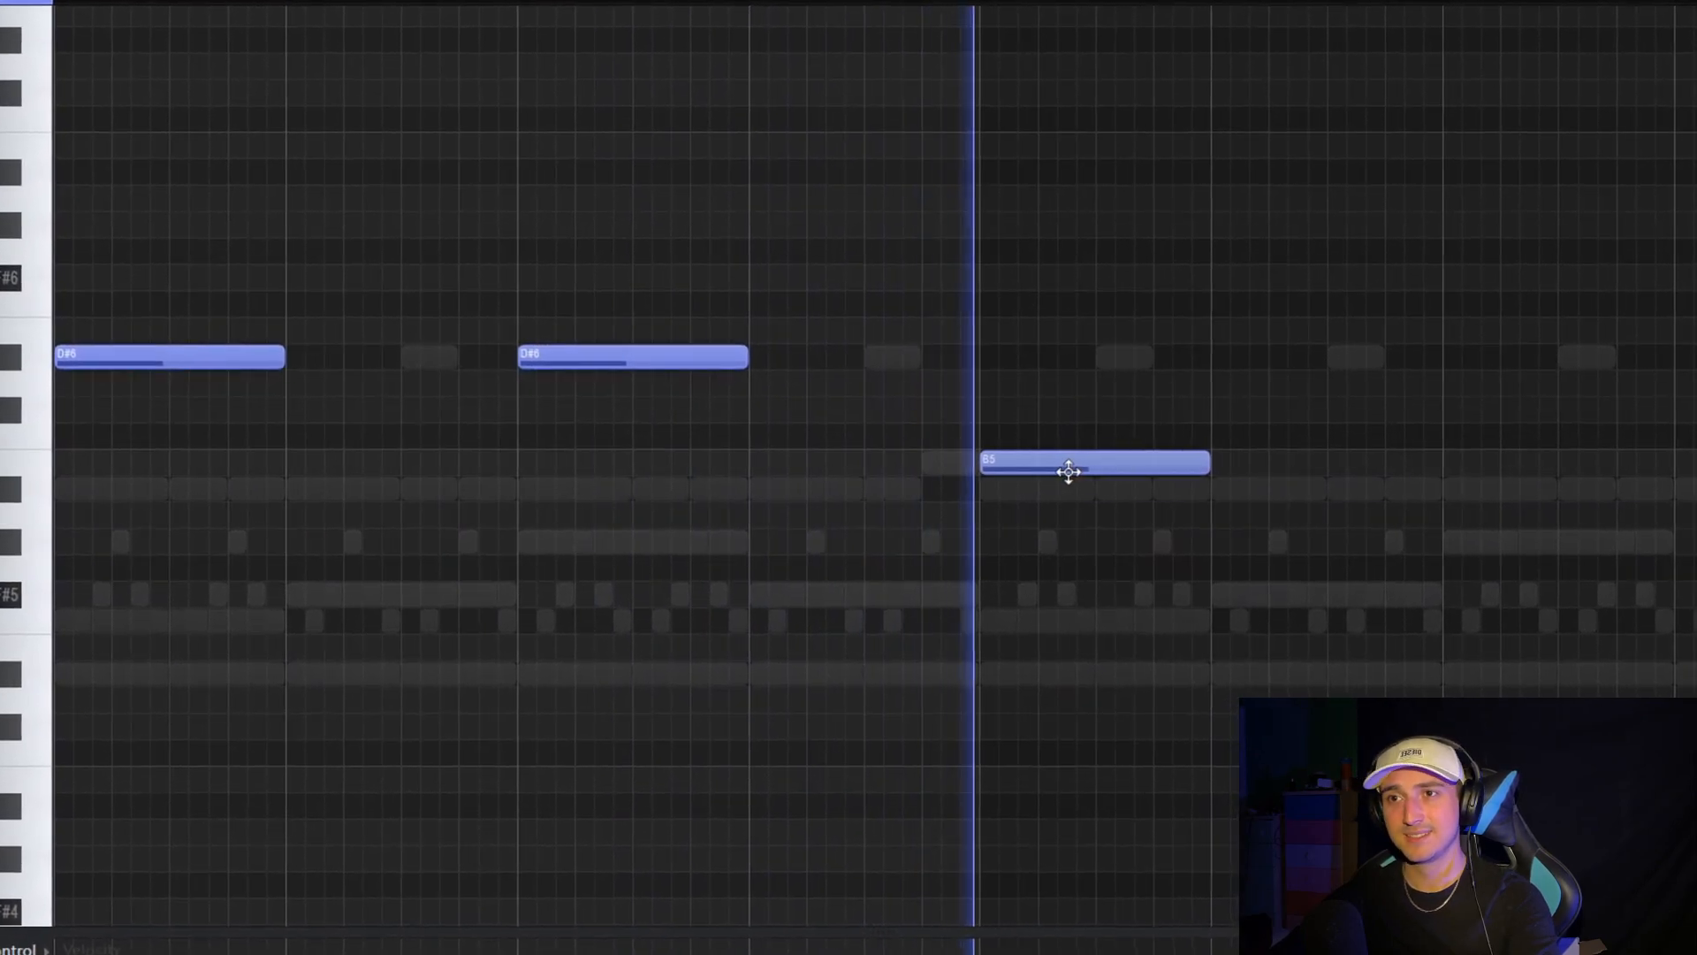
Complete the Kontakt 7 melody with A#5 in bar 5, B5 in bar 7 and a C#6 starting just before bar 8
scroll(1070, 504, "down", 2)
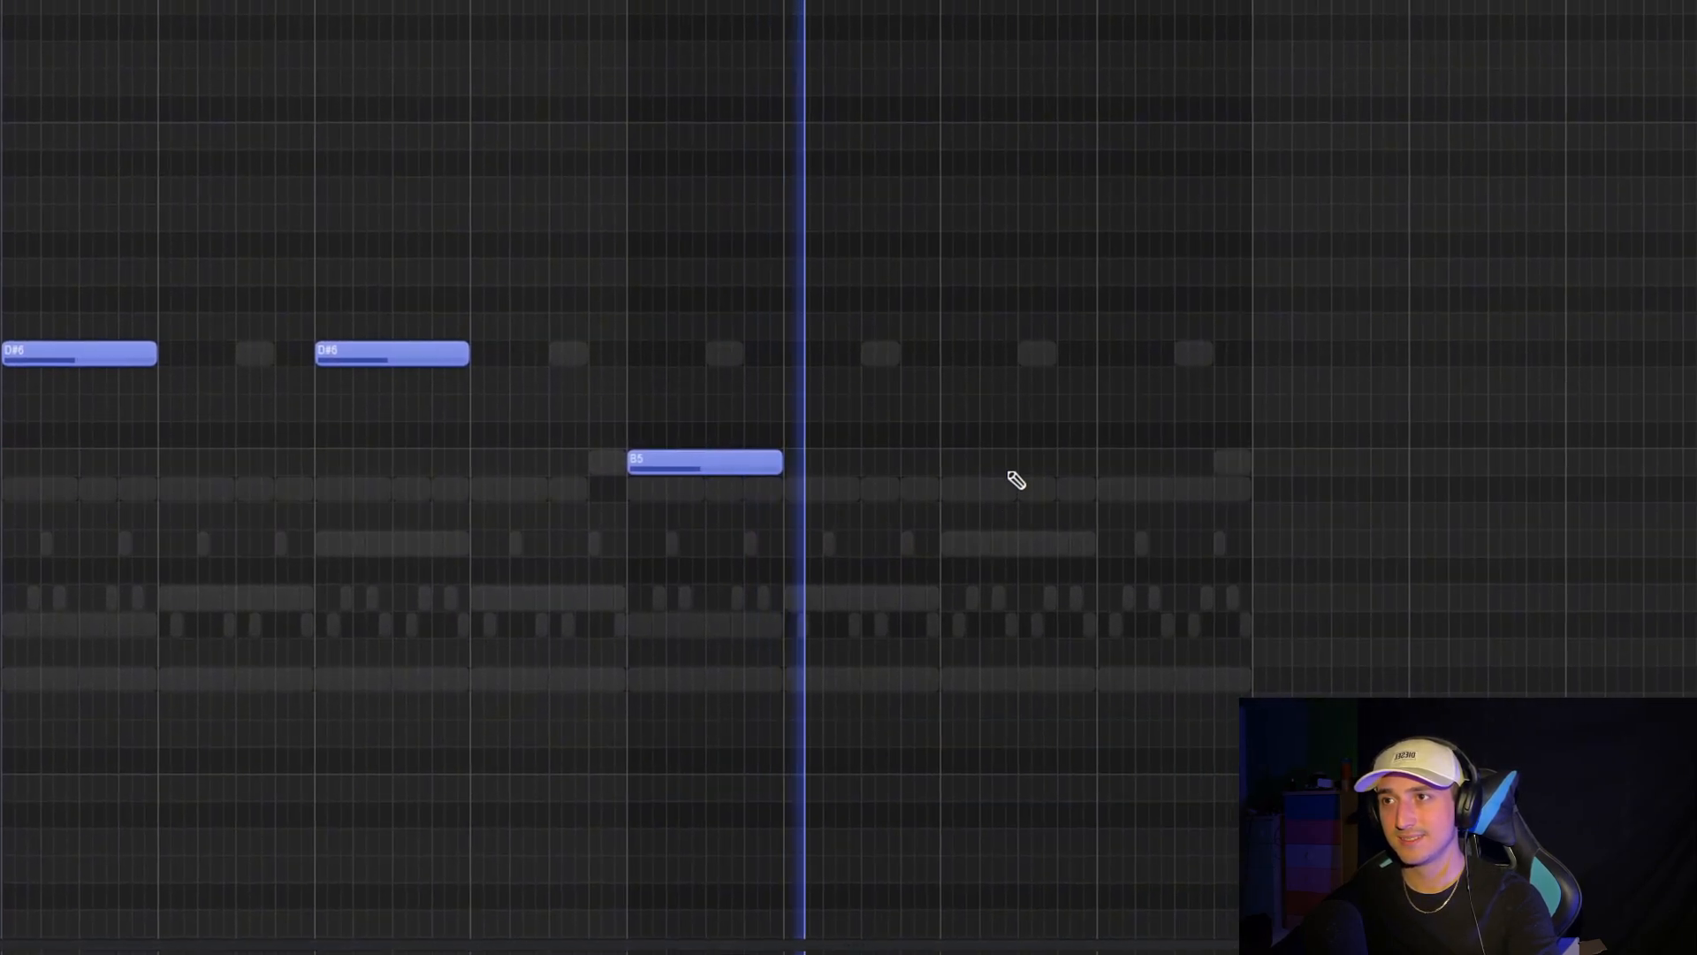
mouse_move(1032, 468)
left_mouse_down()
mouse_move(1046, 459)
mouse_move(975, 488)
left_mouse_up()
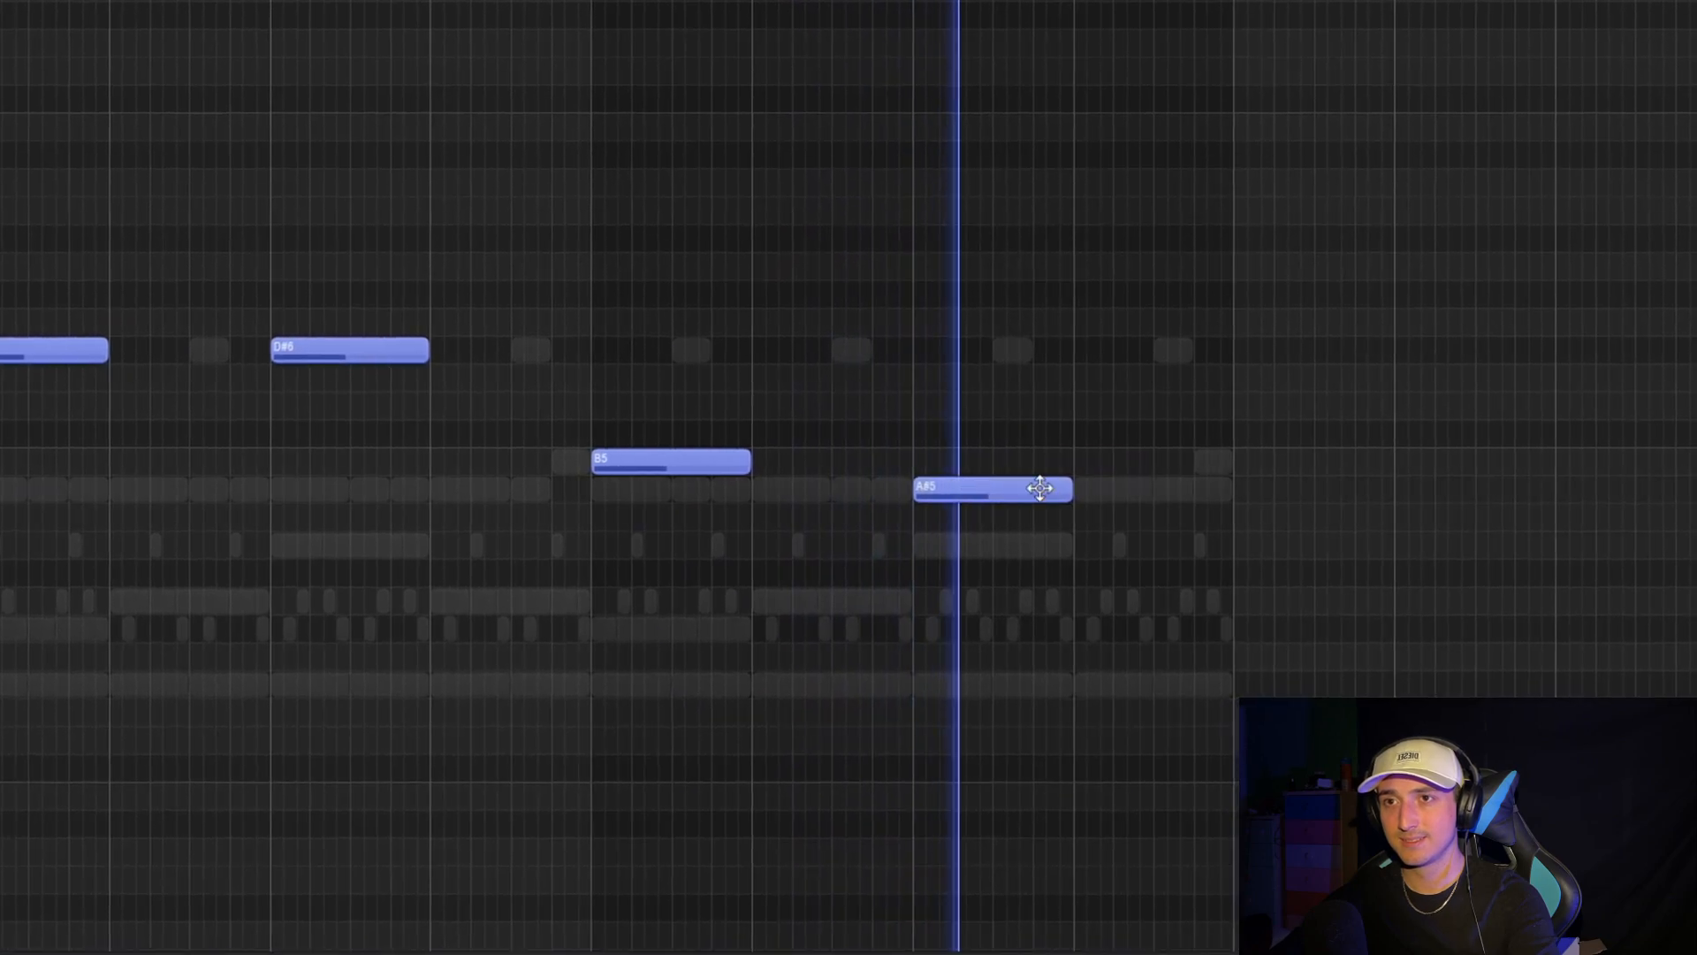
left_click(1071, 407)
scroll(1184, 444, "up", 2)
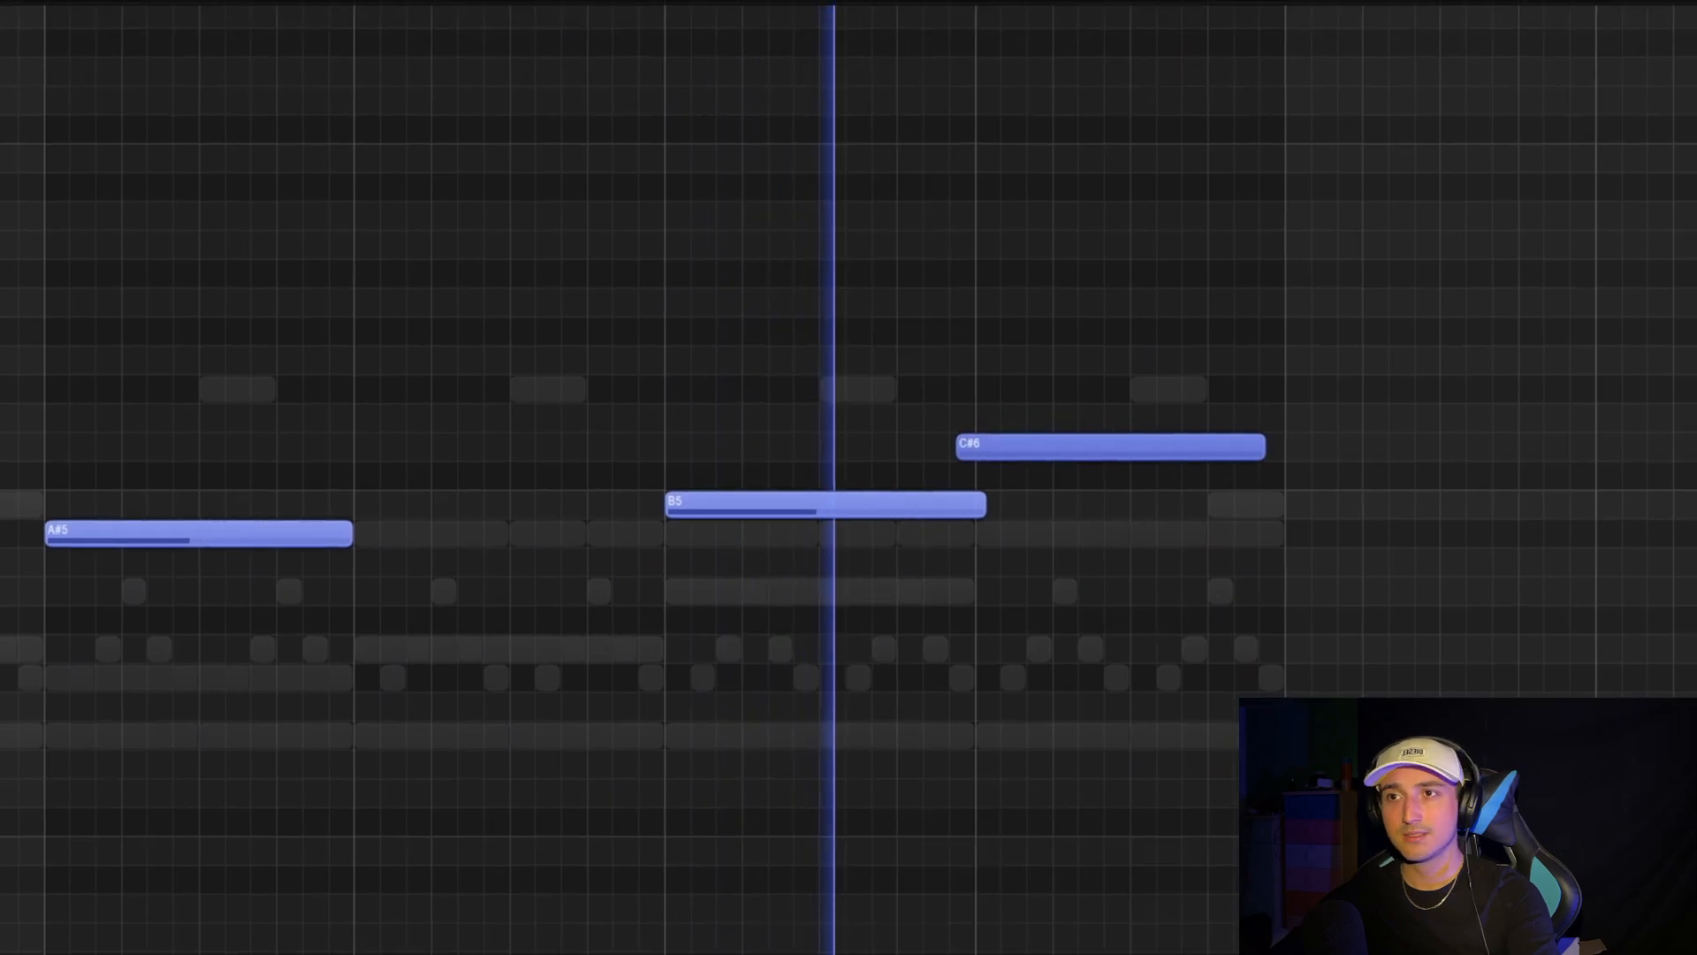
scroll(1352, 548, "down", 2)
Raise the entire Kontakt 7 melody by one octave
key("ctrl+Up")
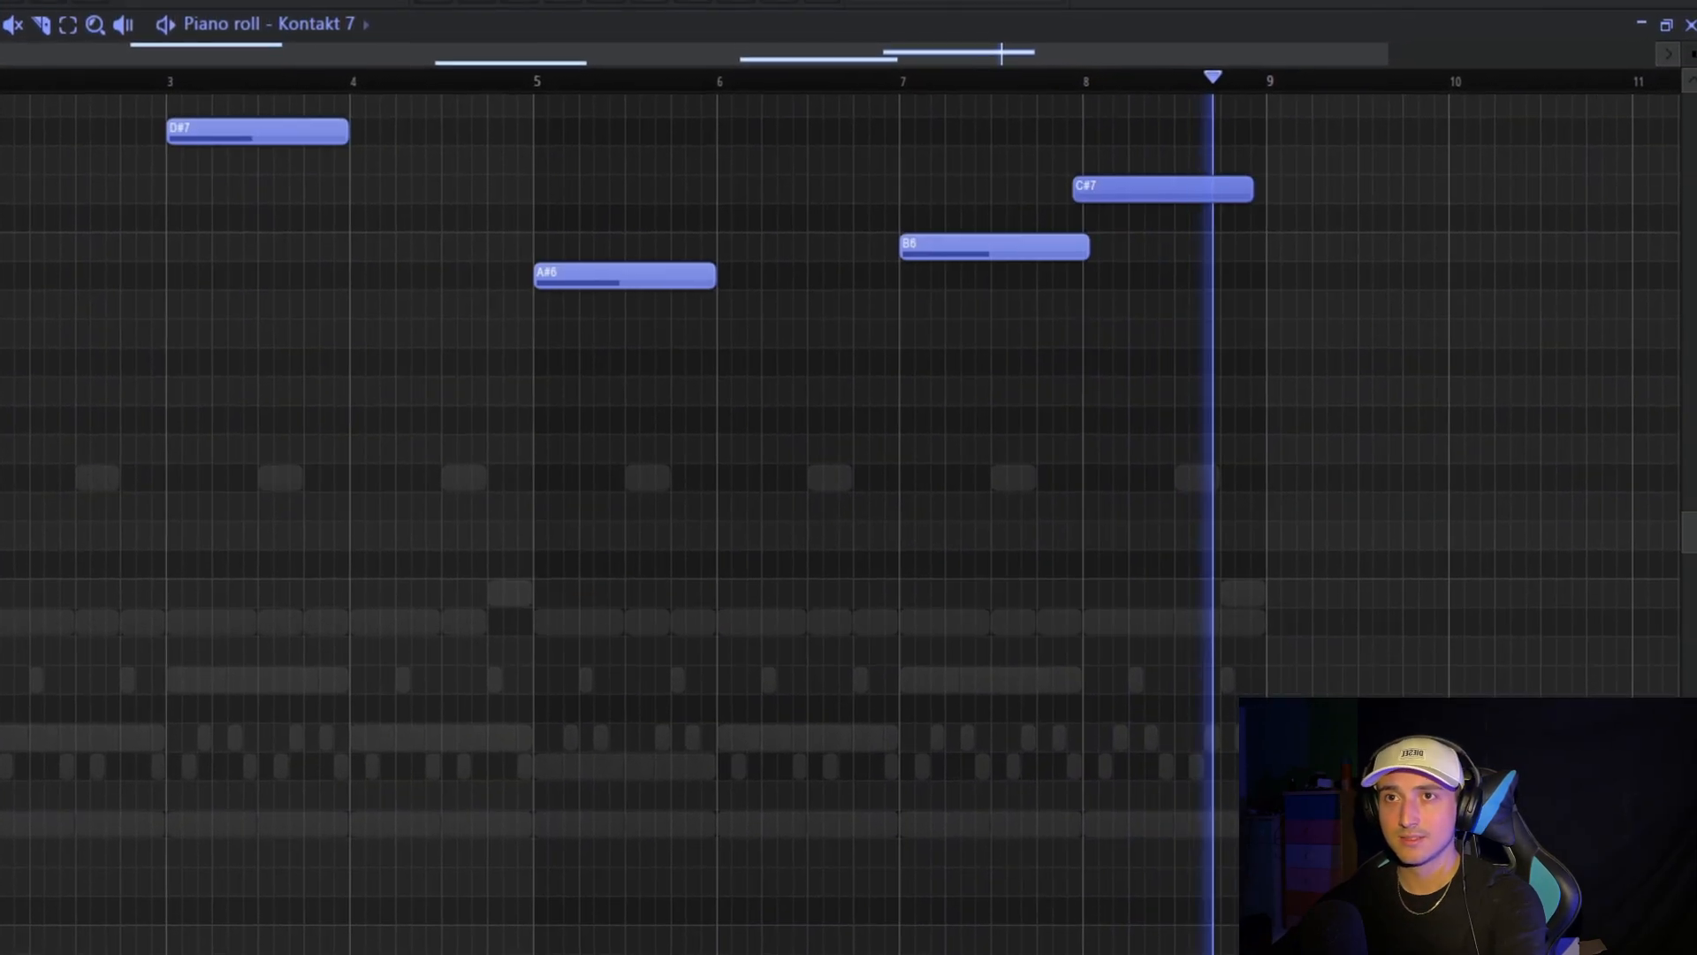
scroll(1289, 571, "up", 3)
key("ctrl+a")
key("ctrl+d")
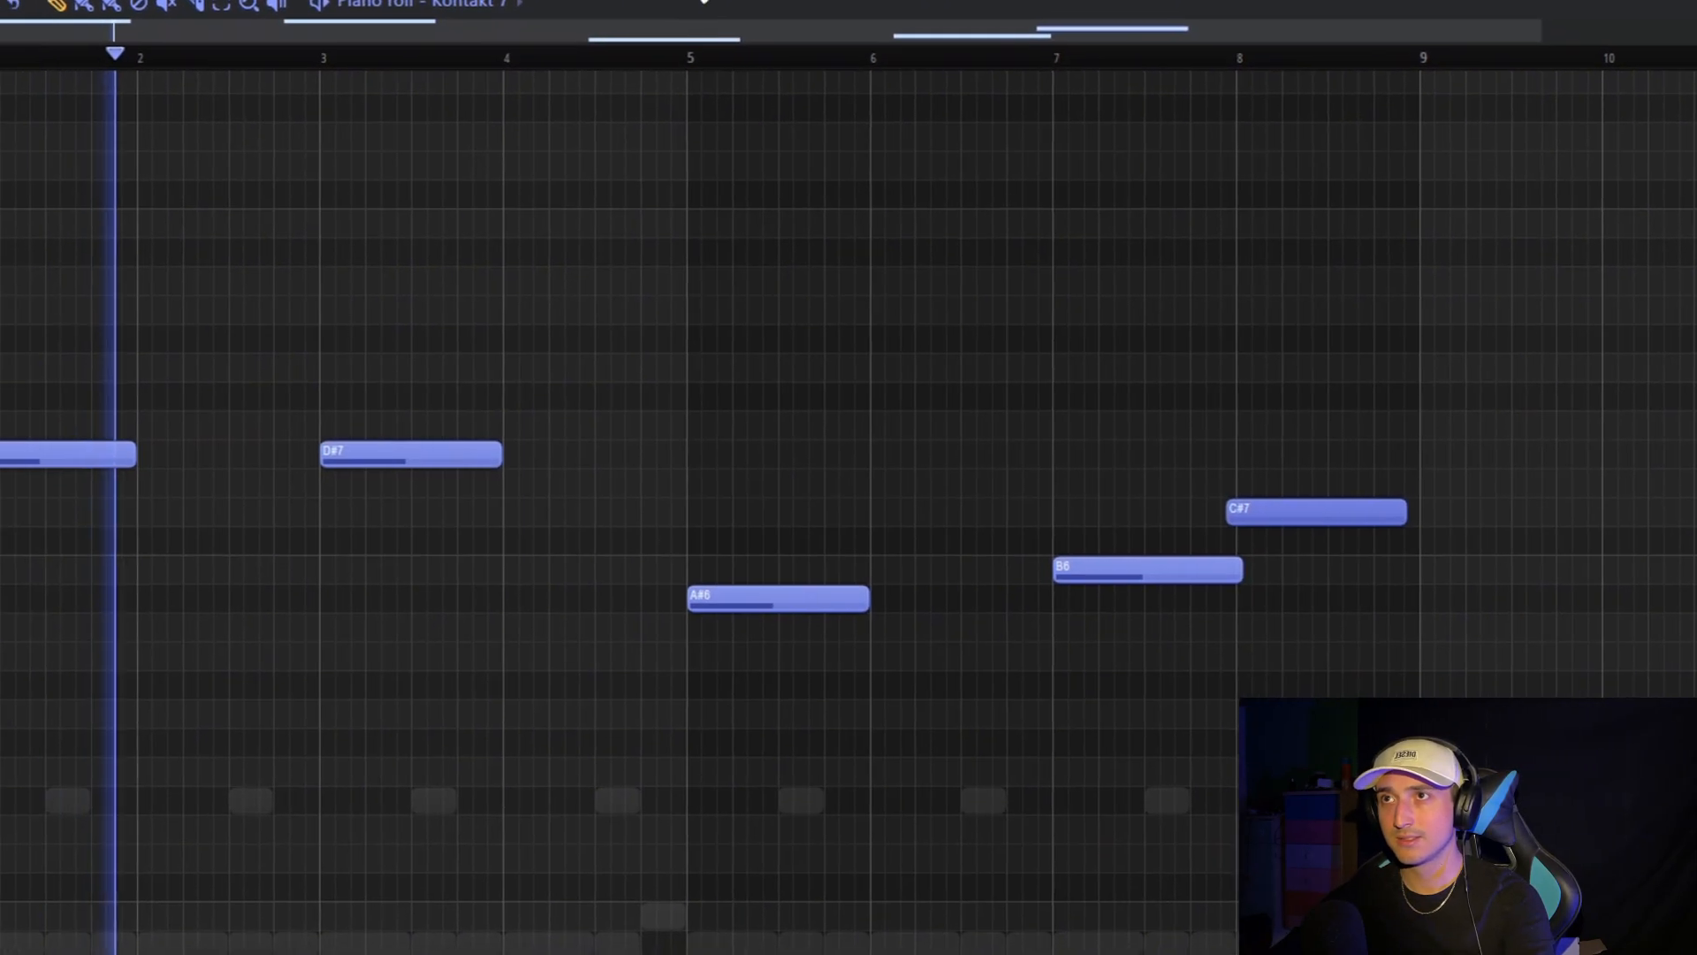
left_click(517, 5)
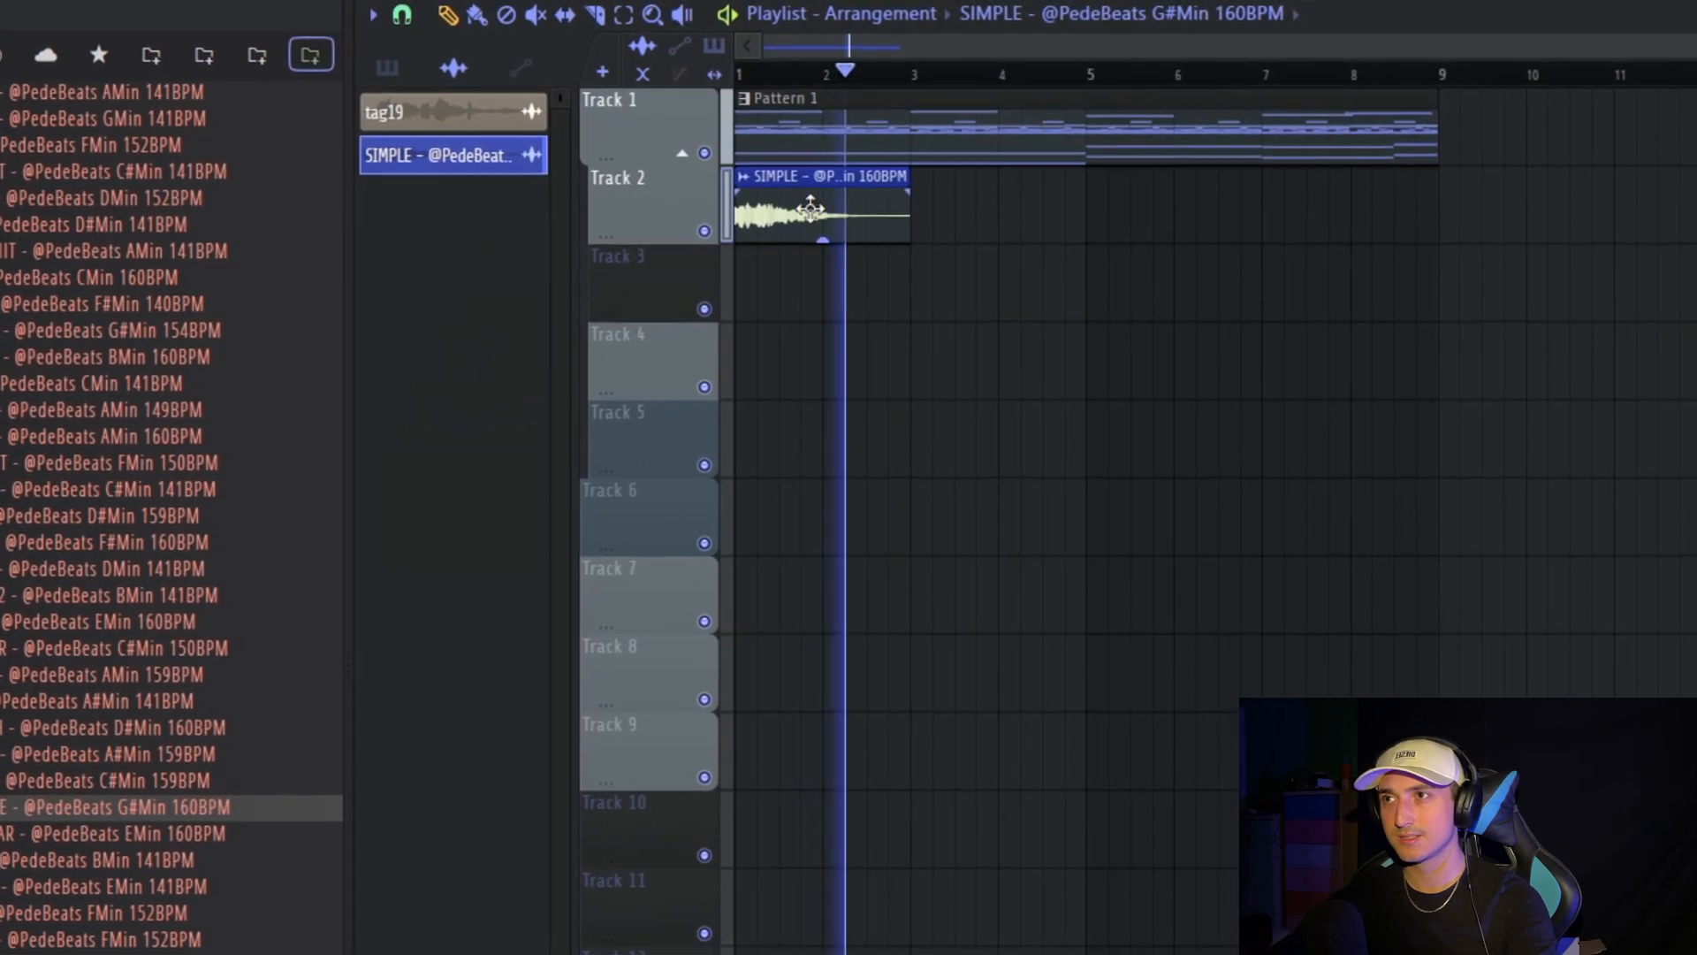
Repeat the two-bar SIMPLE G#Min 160BPM audio clip along Track 2 to fill eight bars
left_click_drag(961, 221, 1050, 233)
key("ctrl+b")
key("ctrl+d")
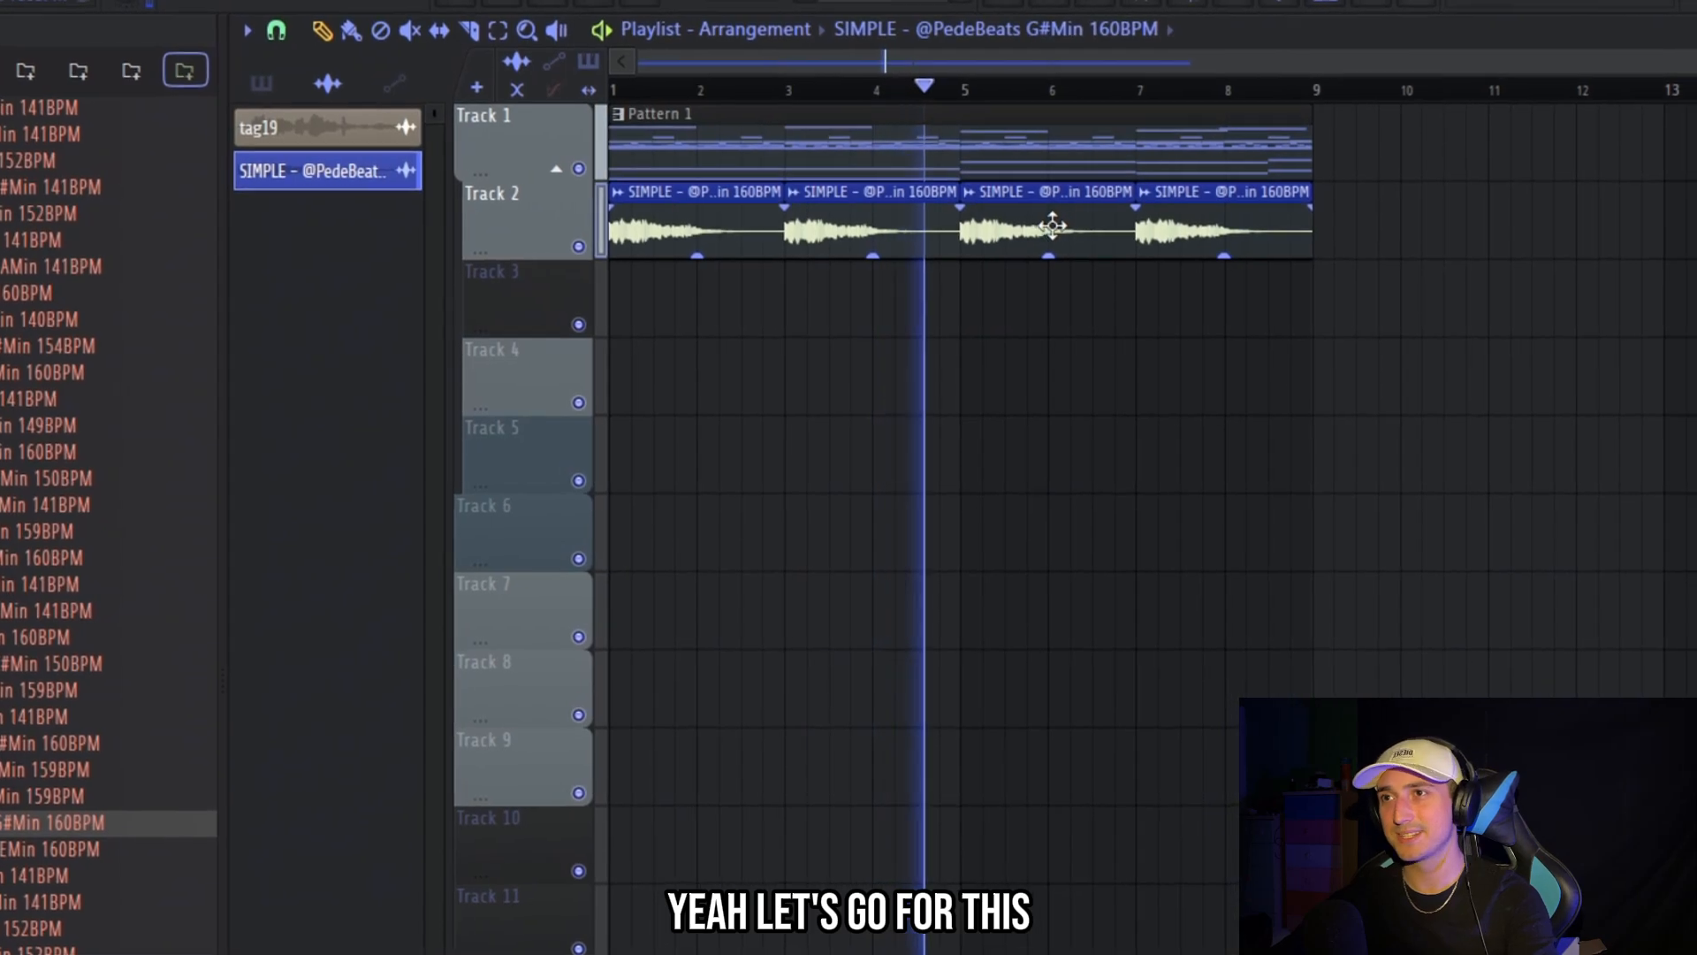
Check the SIMPLE G#Min 160BPM clip's channel settings and the mixer, and return to the playlist
double_click(1099, 218)
left_click(966, 166)
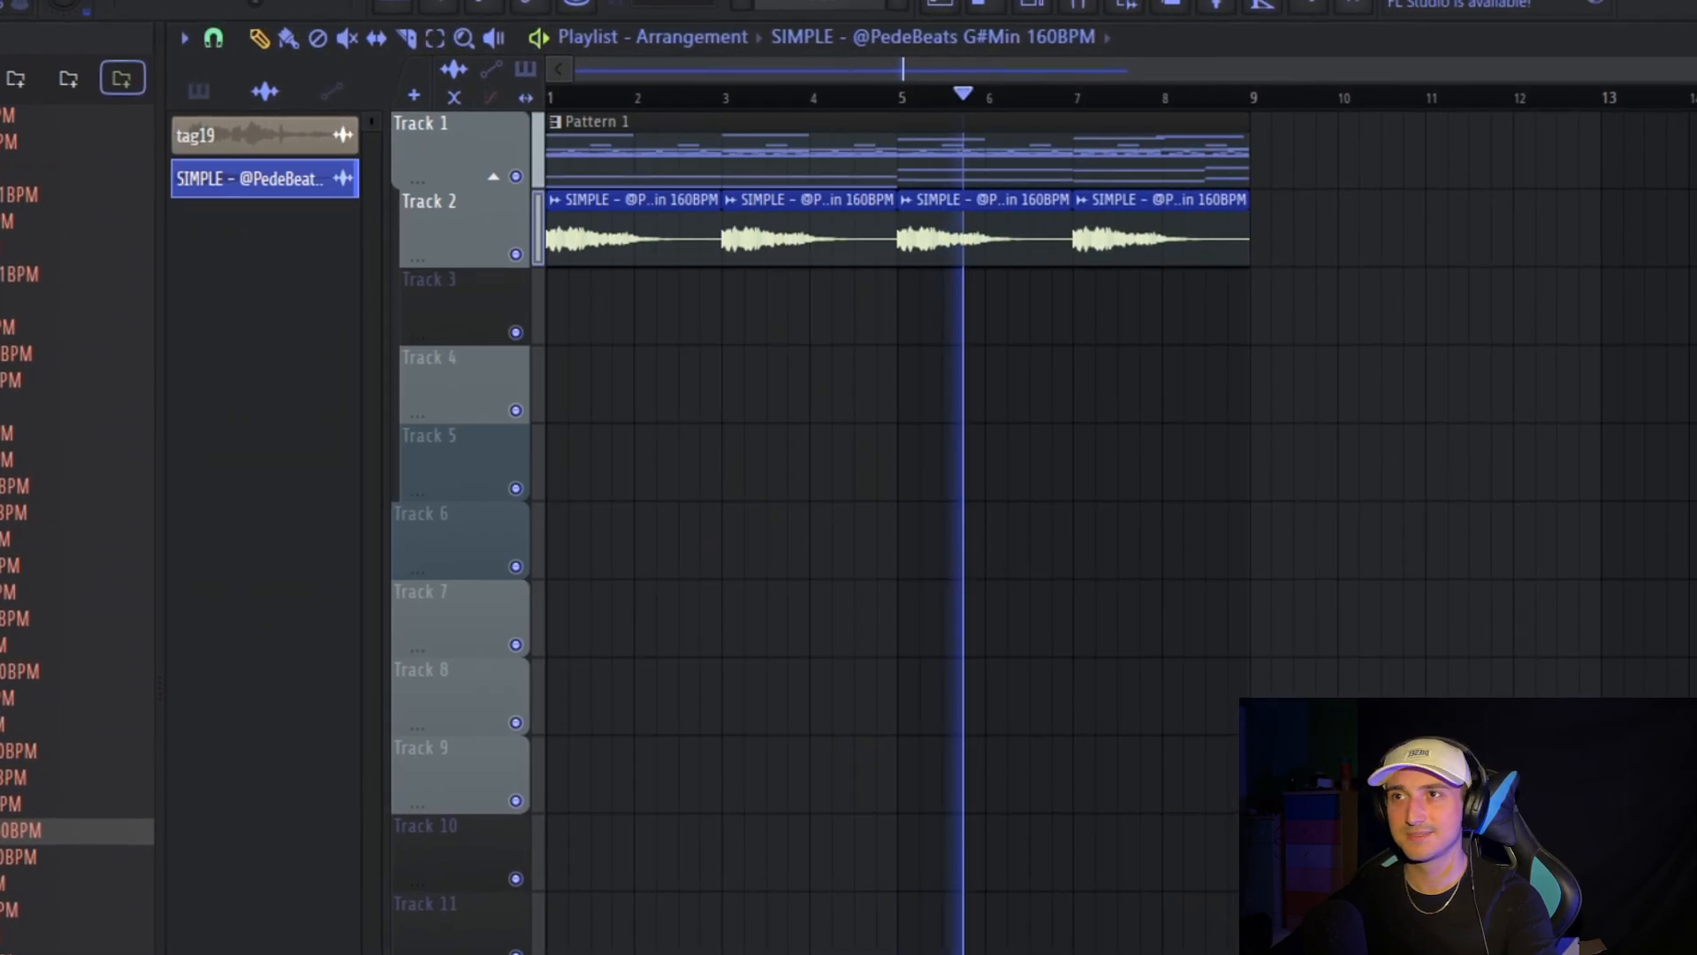
left_click_drag(1390, 491, 645, 146)
left_click(1417, 409, "ctrl")
double_click(1069, 241)
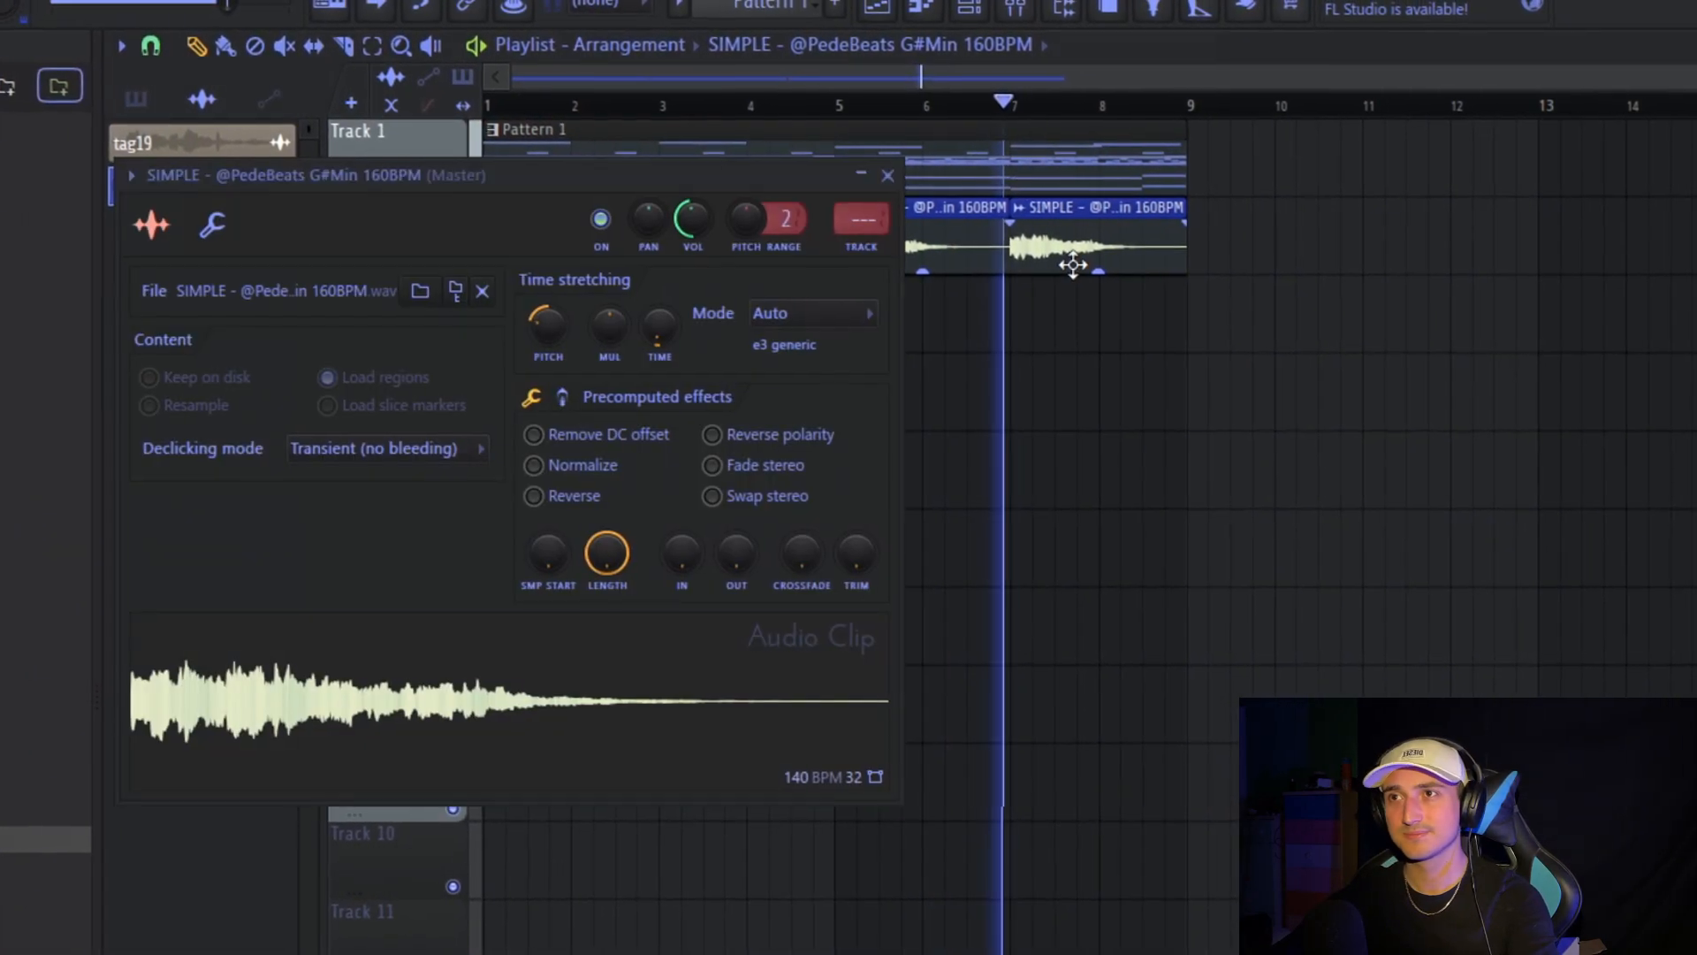
left_click(1264, 411)
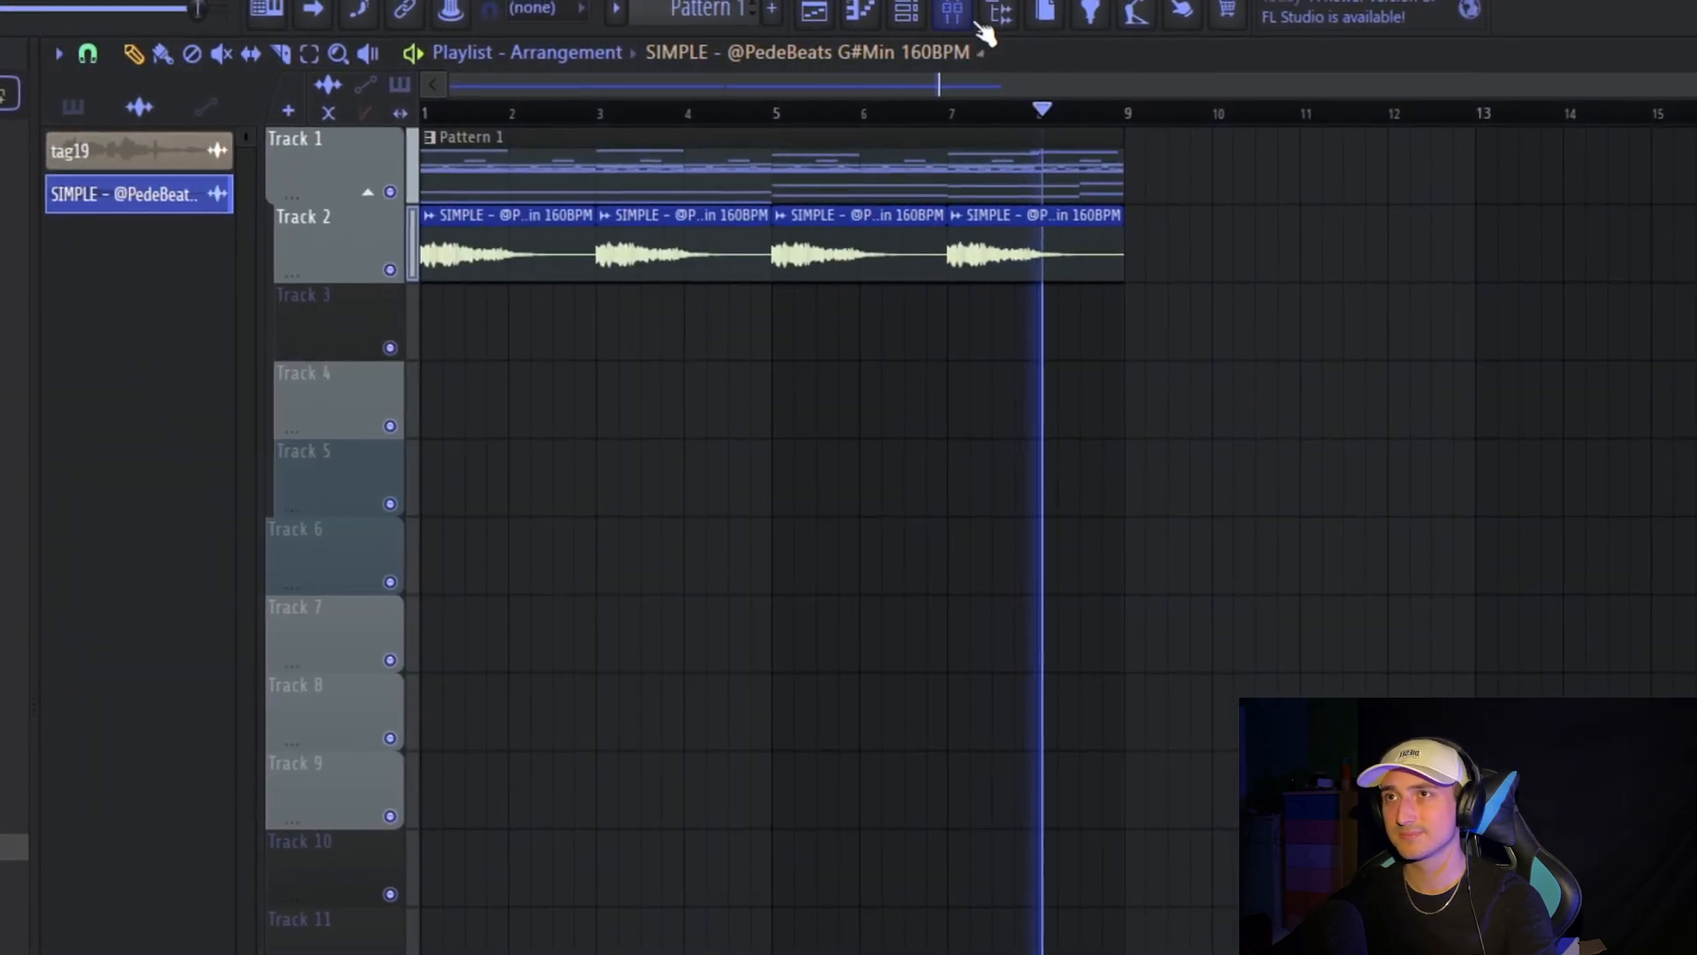
left_click(968, 11)
left_click(1266, 289)
left_click(826, 28)
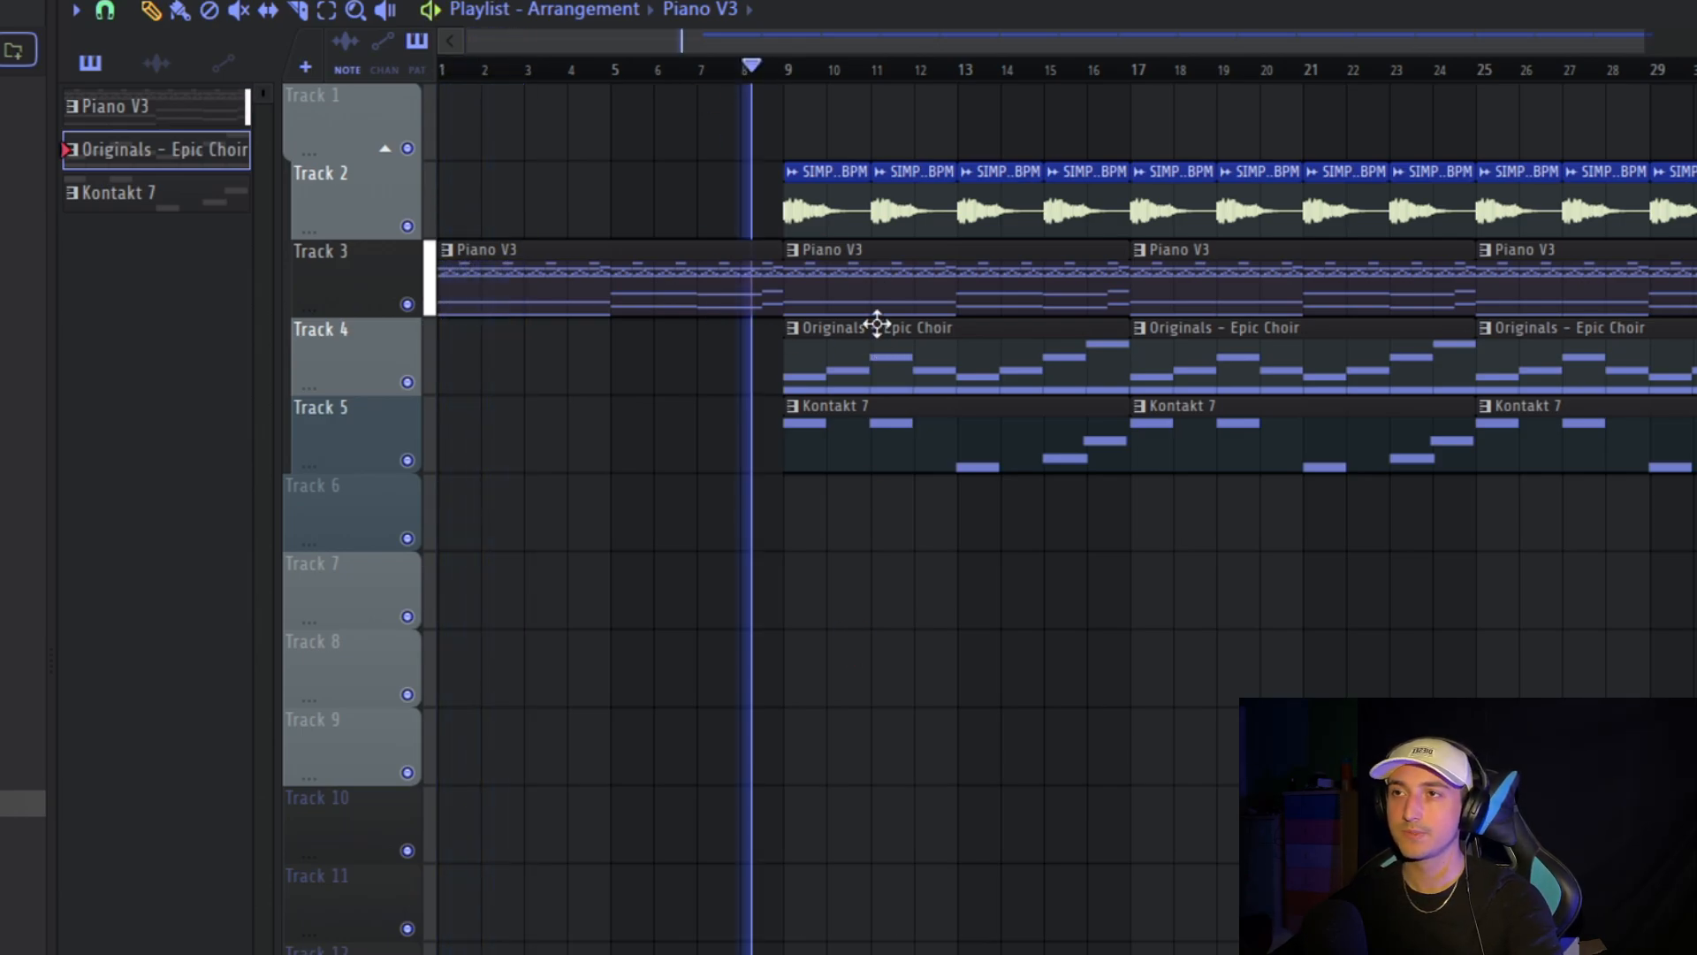
Remove the Epic Choir and Kontakt 7 clips from bars 9 to 16 of the arrangement
right_click(874, 380)
right_click(878, 429)
left_click_drag(1211, 373, 921, 366)
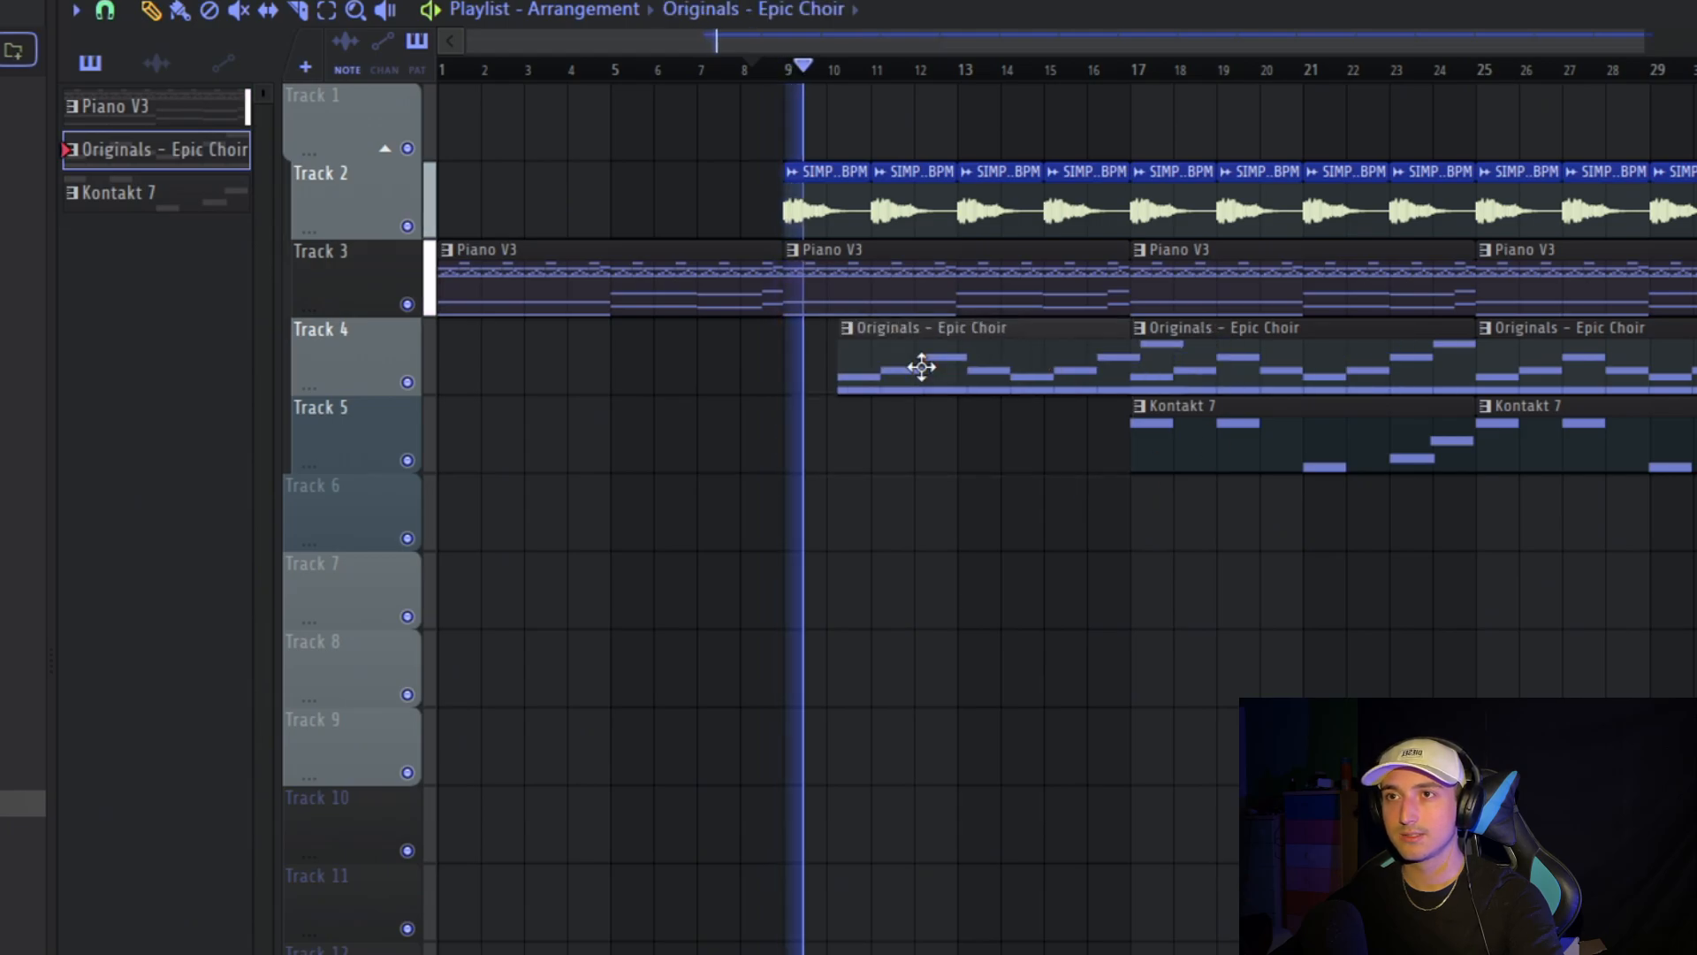
right_click(984, 352)
scroll(1162, 504, "down", 2)
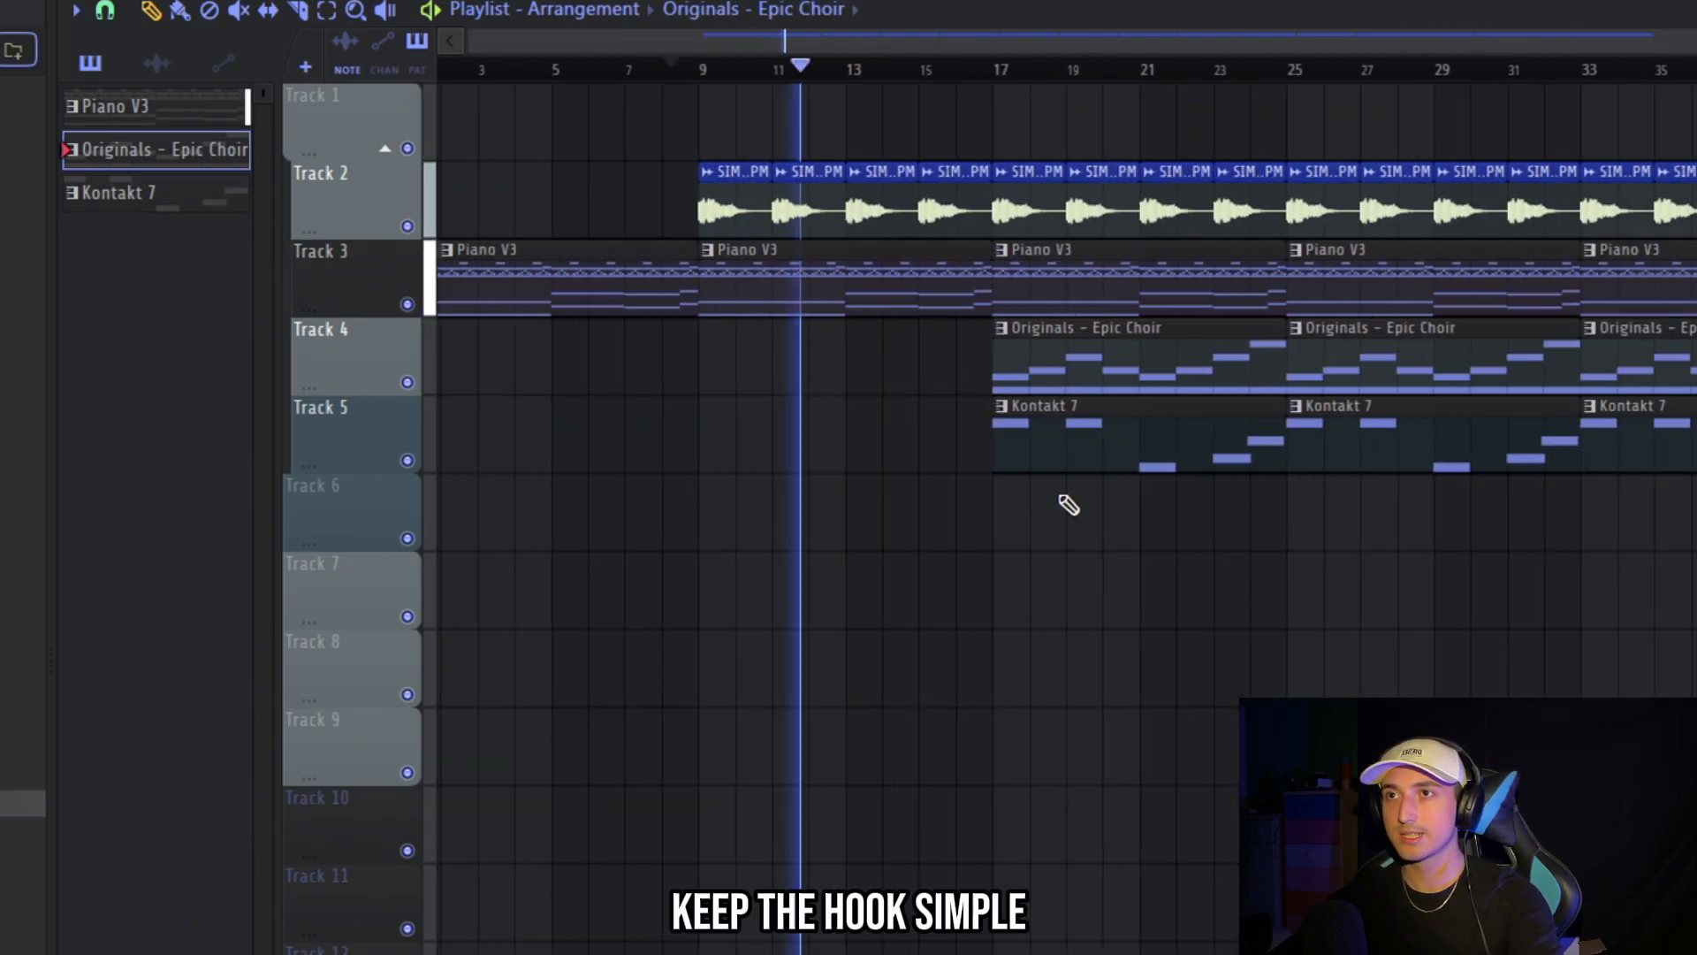
Clear the SIMPLE audio clips and the Epic Choir clip from bars 17 to 24
scroll(1083, 495, "up", 2)
right_click(963, 216)
right_click(1065, 221)
right_click(1175, 226)
right_click(1273, 228)
scroll(1118, 583, "down", 2)
left_click_drag(1657, 676, 455, 204)
scroll(964, 362, "up", 2)
left_click_drag(1662, 199, 474, 208)
Make the Piano V3 clip at bar 17 unique, lower all its notes by one octave and play it back
left_click(828, 250)
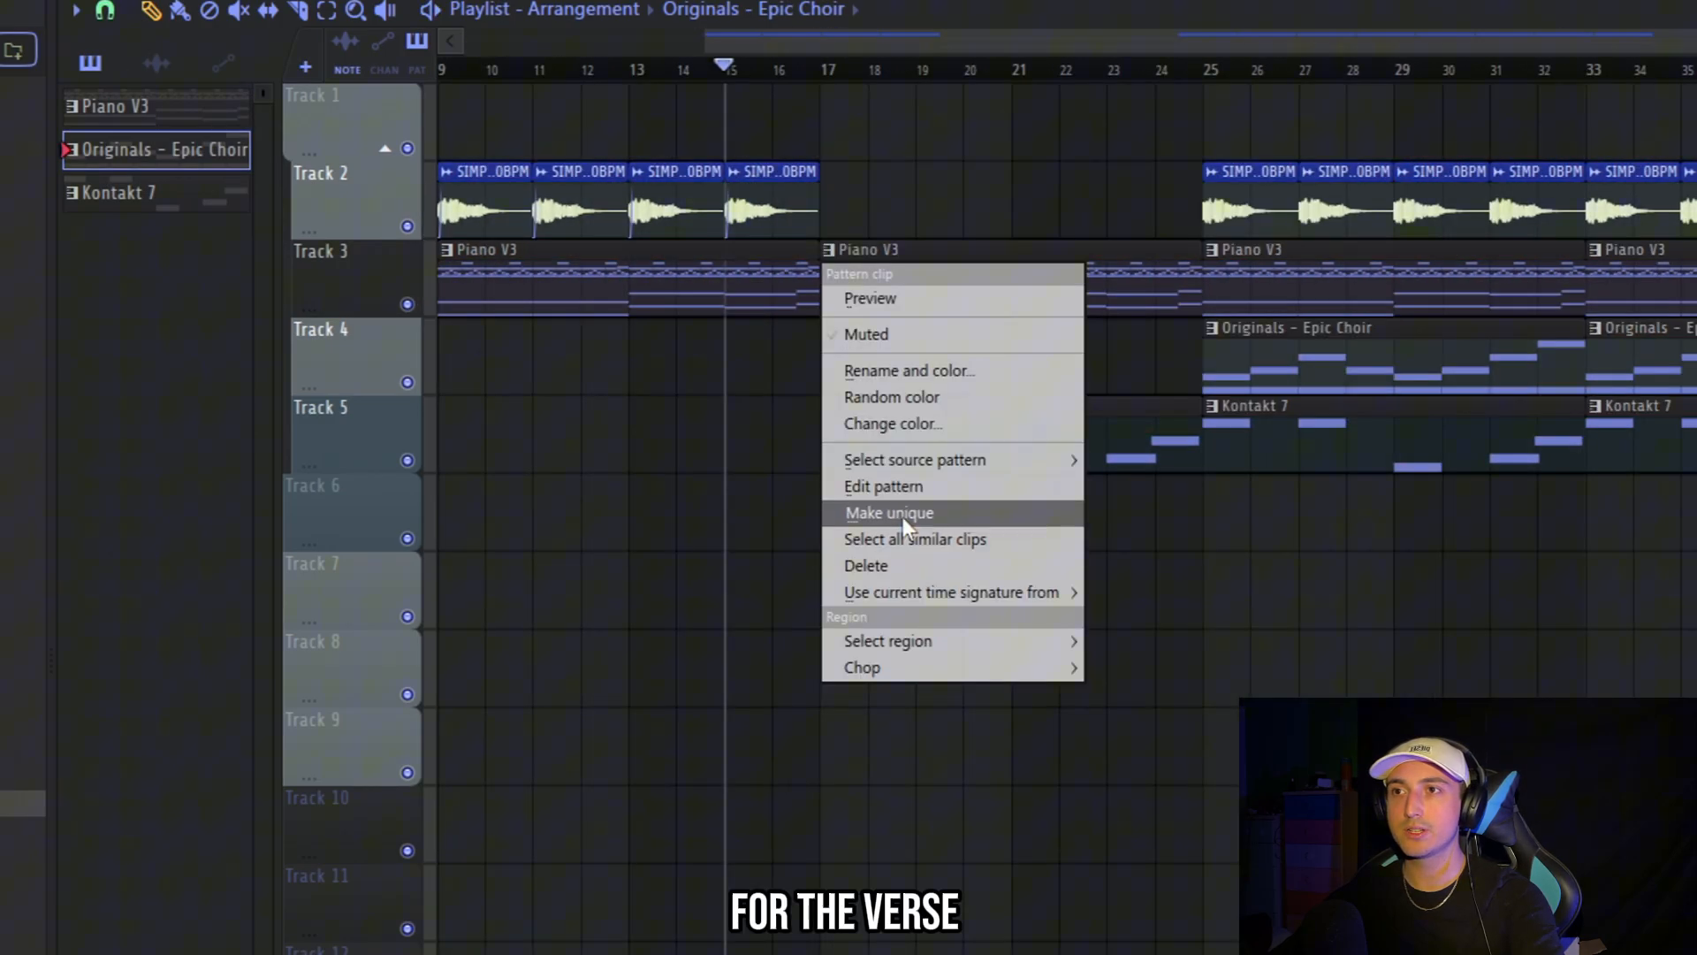
left_click(904, 515)
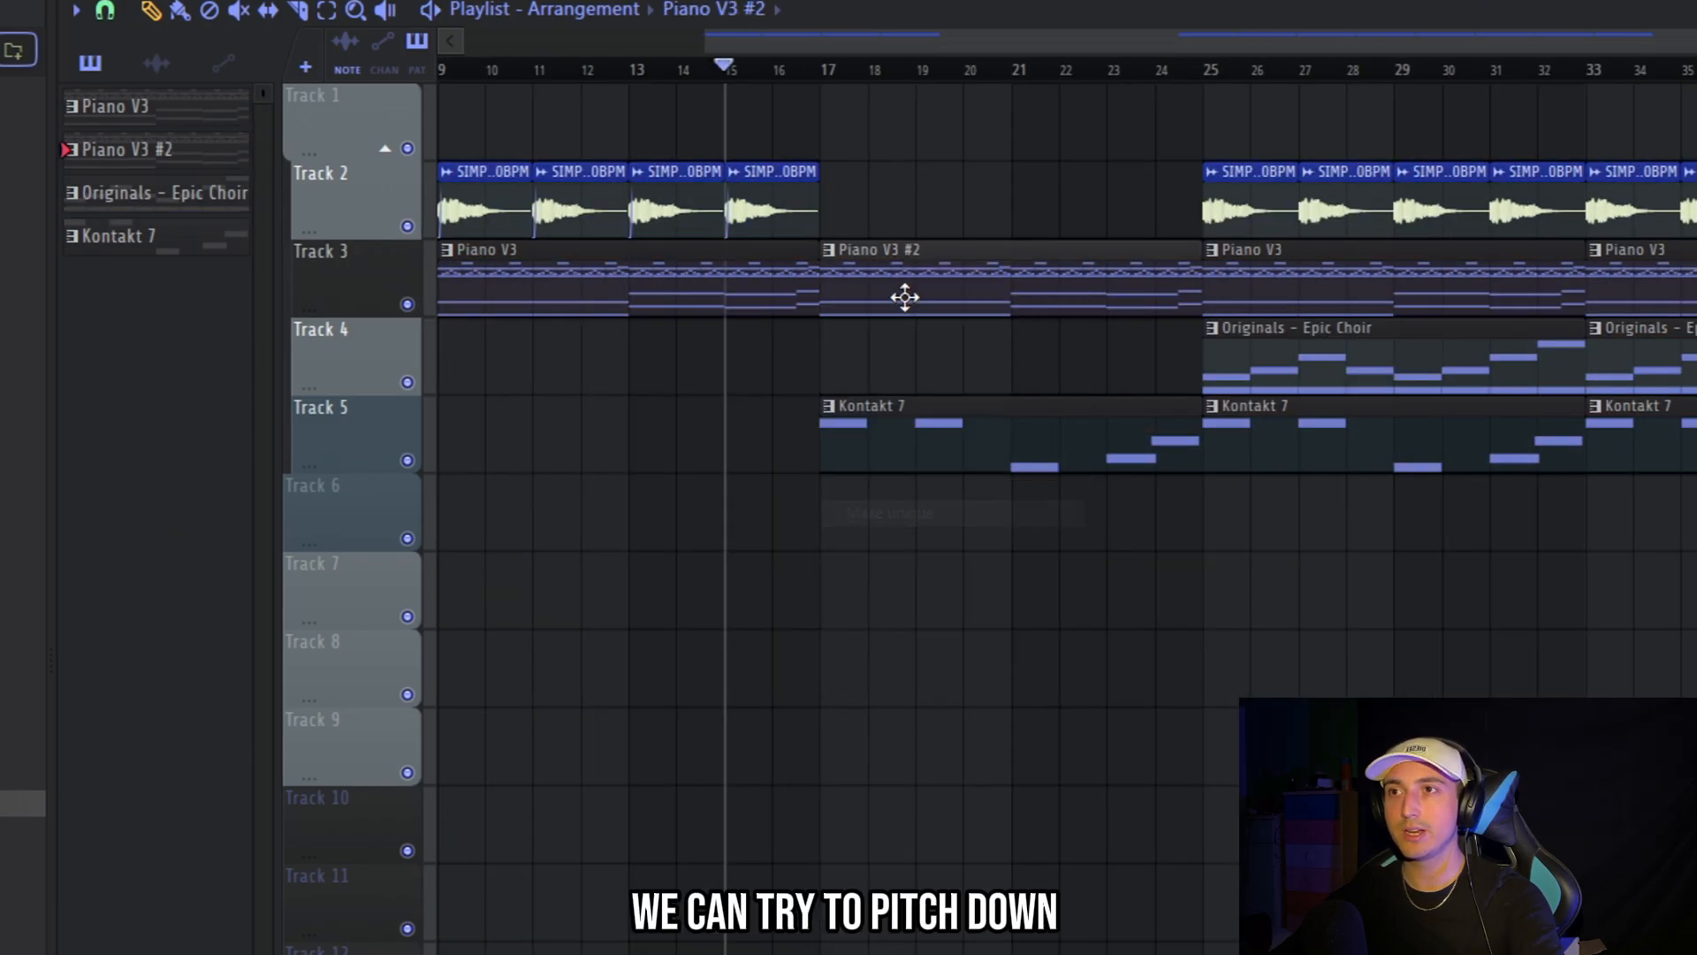
double_click(905, 298)
scroll(917, 390, "down", 5)
key("ctrl+a")
key("ctrl+Down")
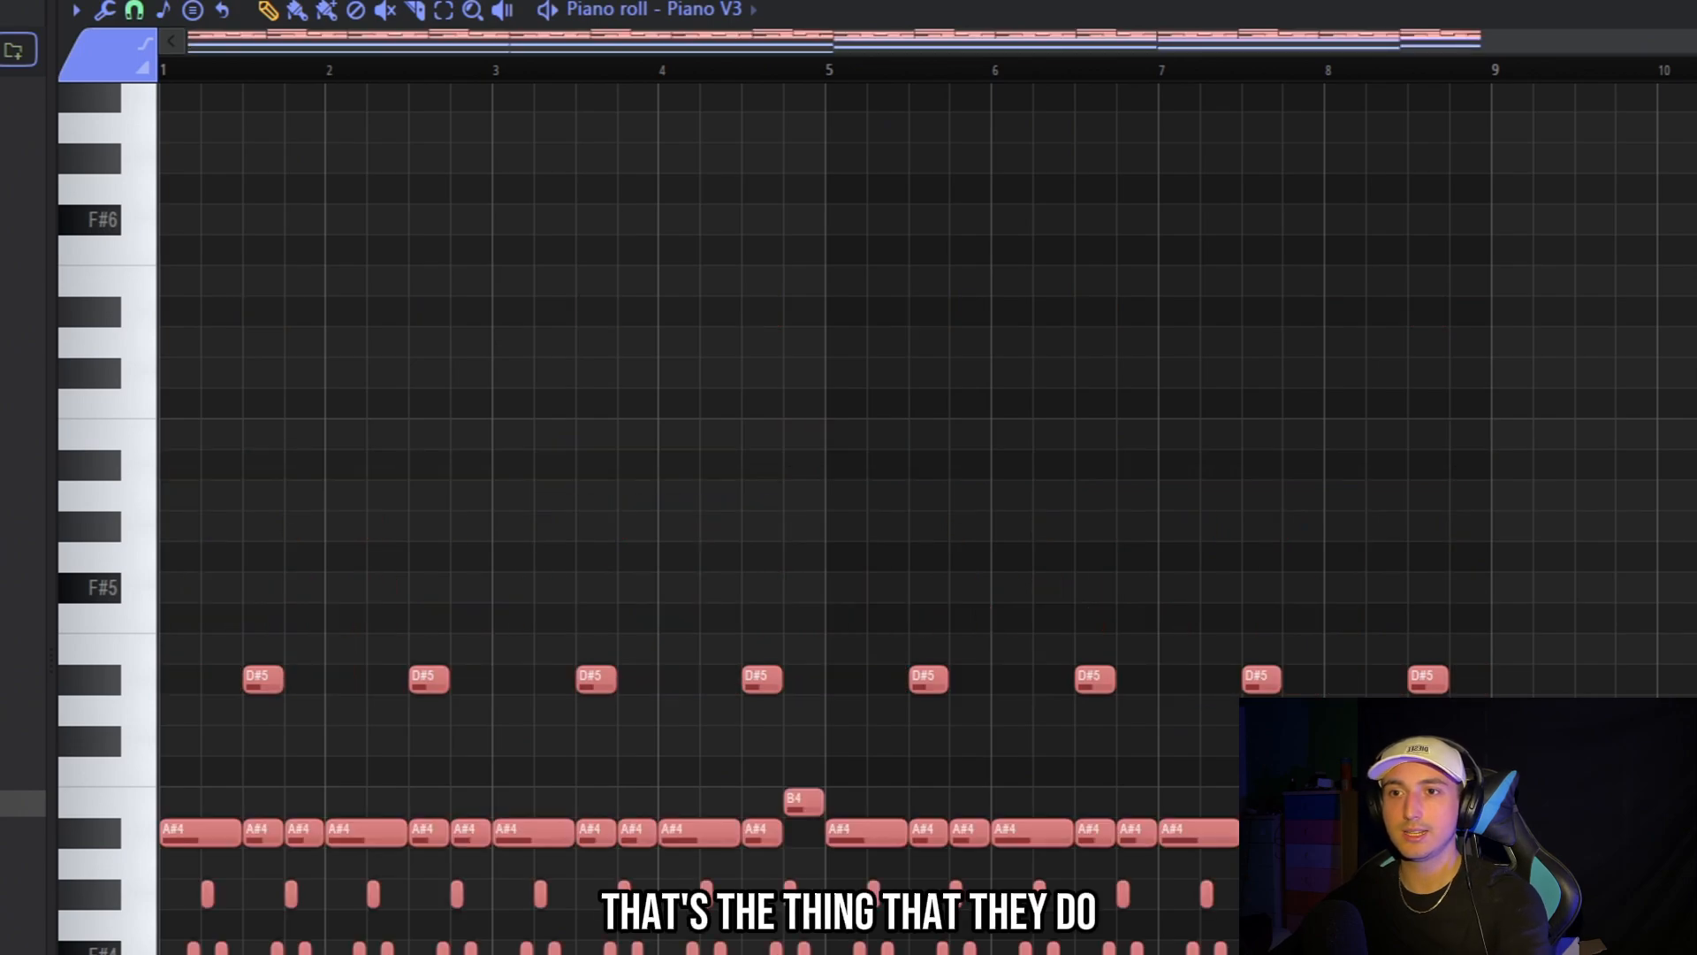
scroll(1531, 586, "down", 3)
key("space")
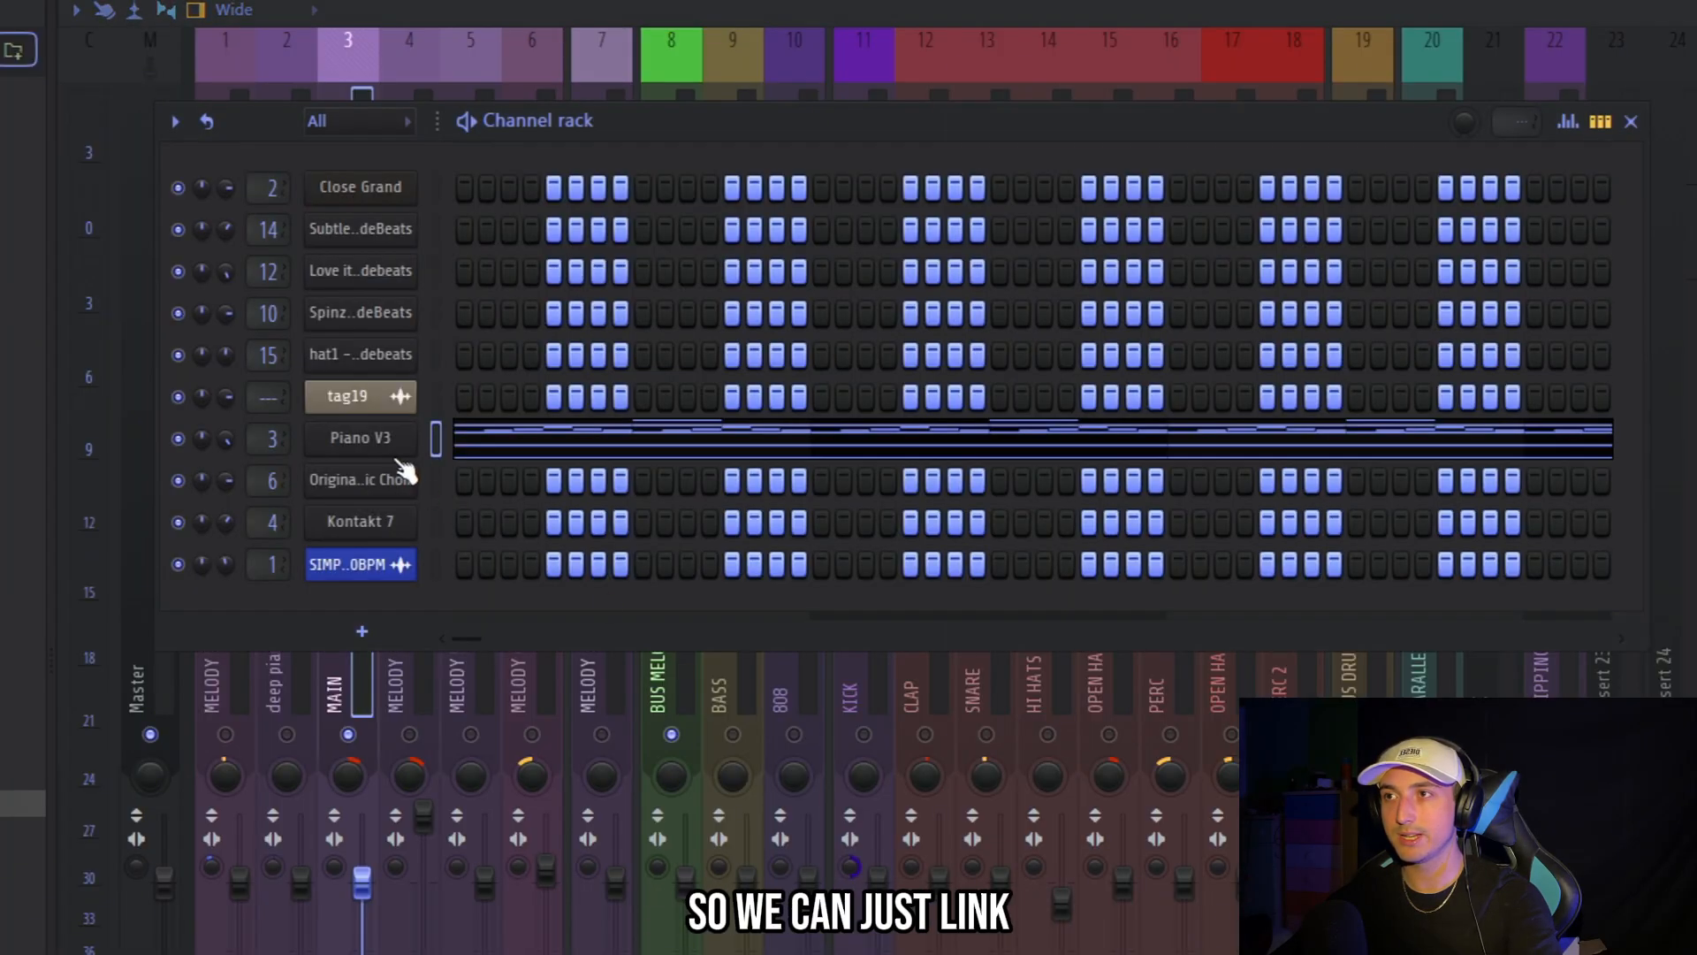
Load Fruity Reeverb 2 on the deep piano mixer track
left_click(296, 672)
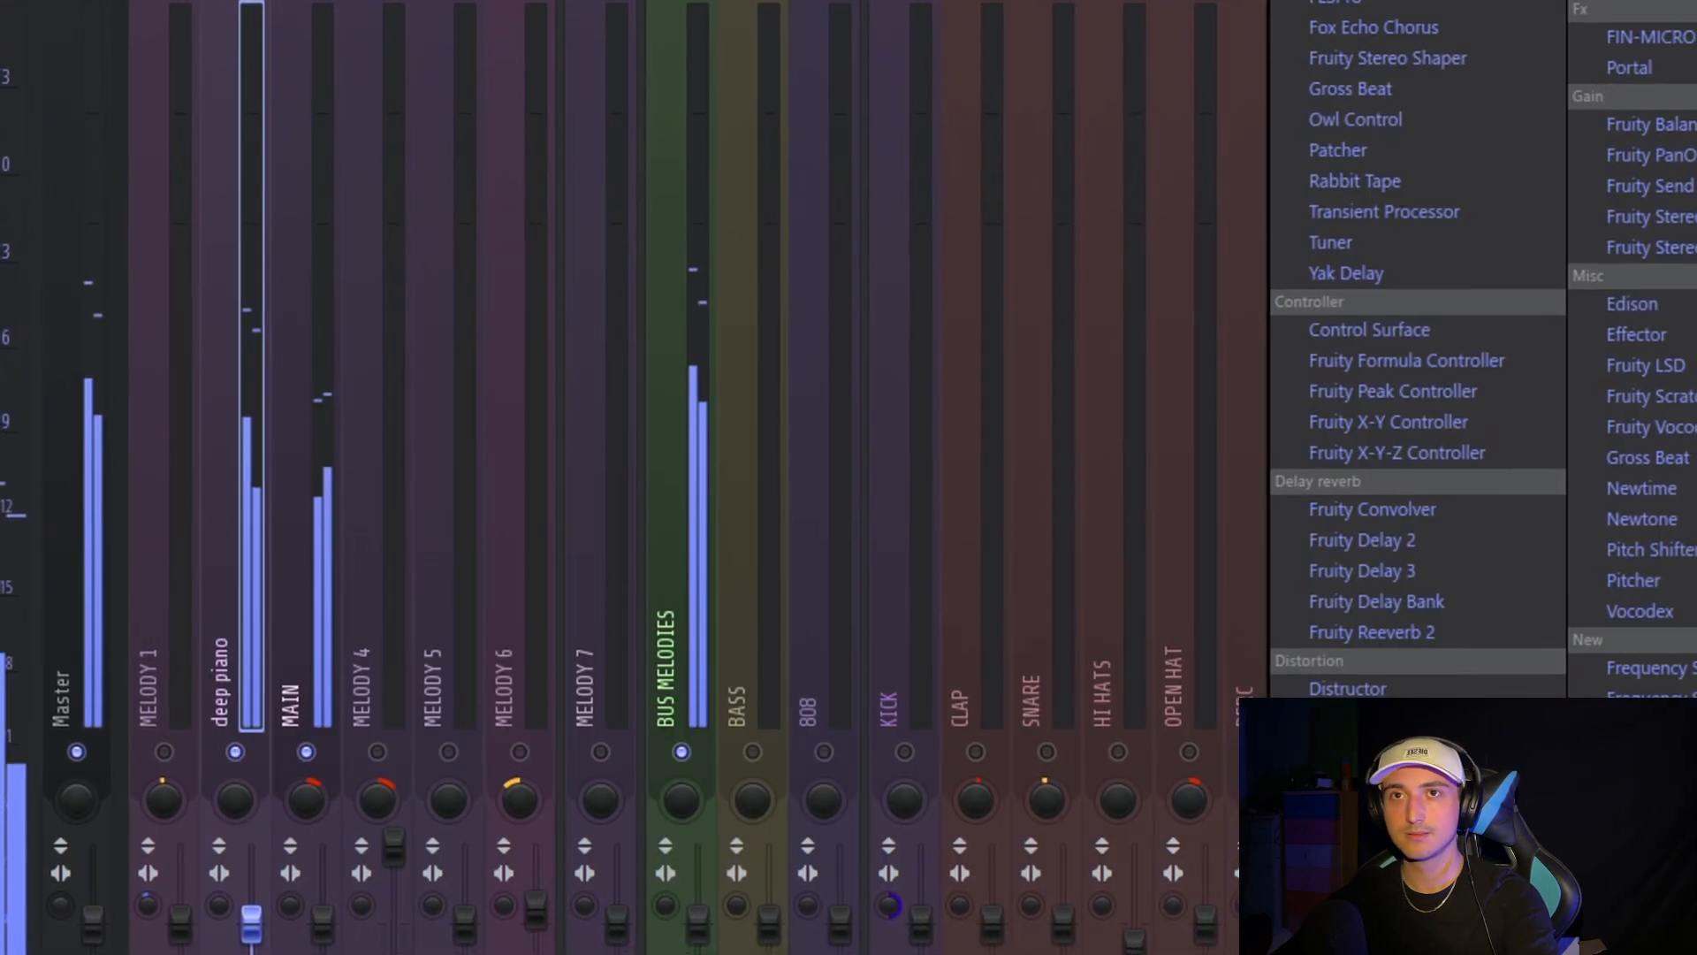
left_click(1425, 630)
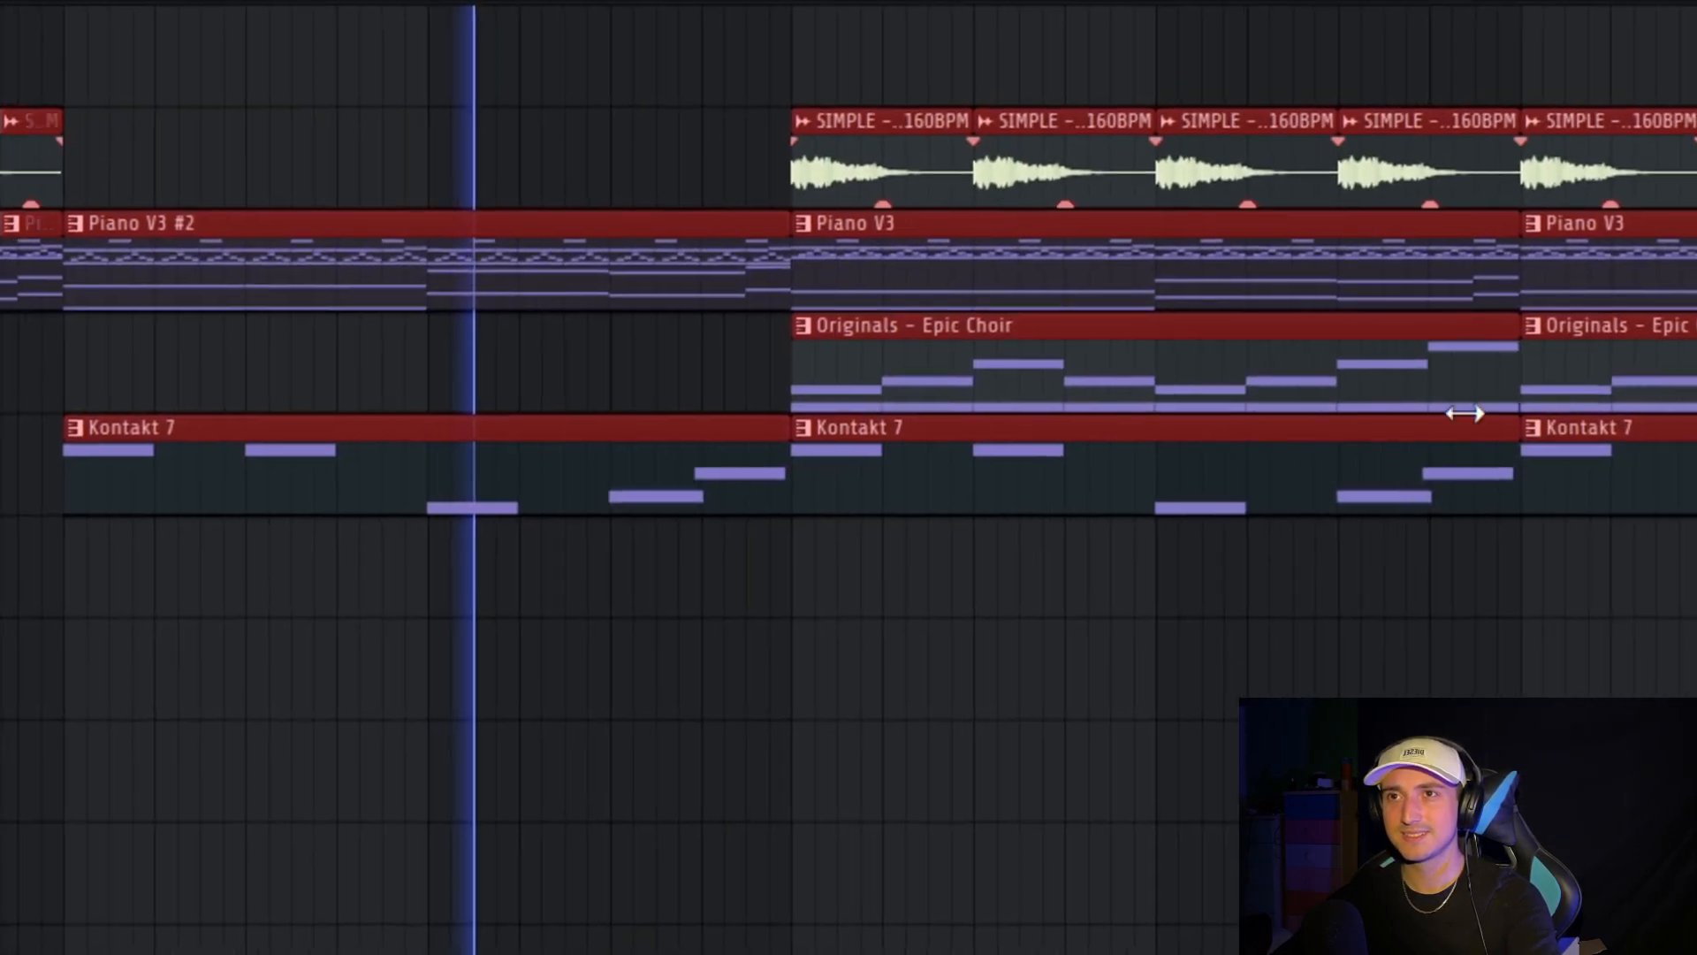
Clear the SIMPLE and Kontakt 7 clips from bars 25 to 32 and everything after bar 32
left_click_drag(1458, 406, 1298, 537)
scroll(1531, 496, "down", 3)
scroll(1052, 554, "up", 3)
scroll(1184, 566, "down", 3)
left_click_drag(93, 155, 9, 52, "ctrl")
scroll(1520, 646, "up", 3)
scroll(1424, 618, "down", 3)
scroll(1222, 488, "up", 3)
scroll(1213, 479, "down", 3)
Replace the Piano V3 clip at bar 25 with a duplicate of the Piano V3 #2 clip
right_click(1250, 267)
left_click(884, 267, "ctrl")
key("ctrl+b")
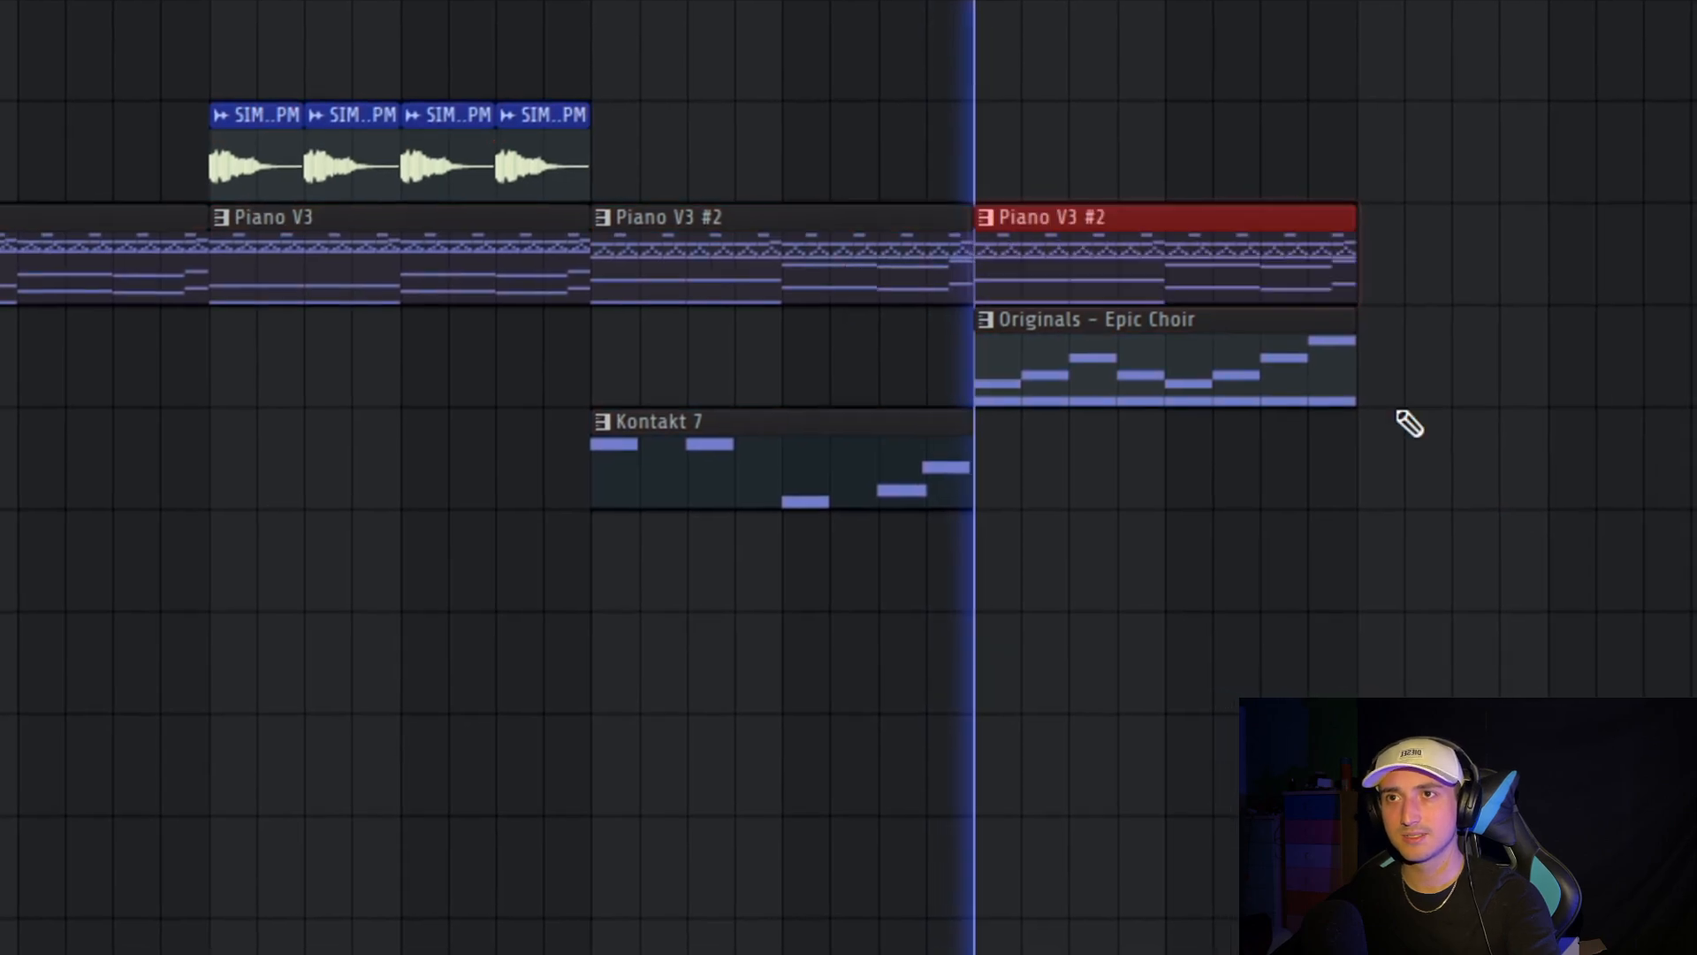
left_click_drag(1631, 565, 14, 74, "ctrl")
left_click(1594, 557, "ctrl")
scroll(1326, 544, "up", 3)
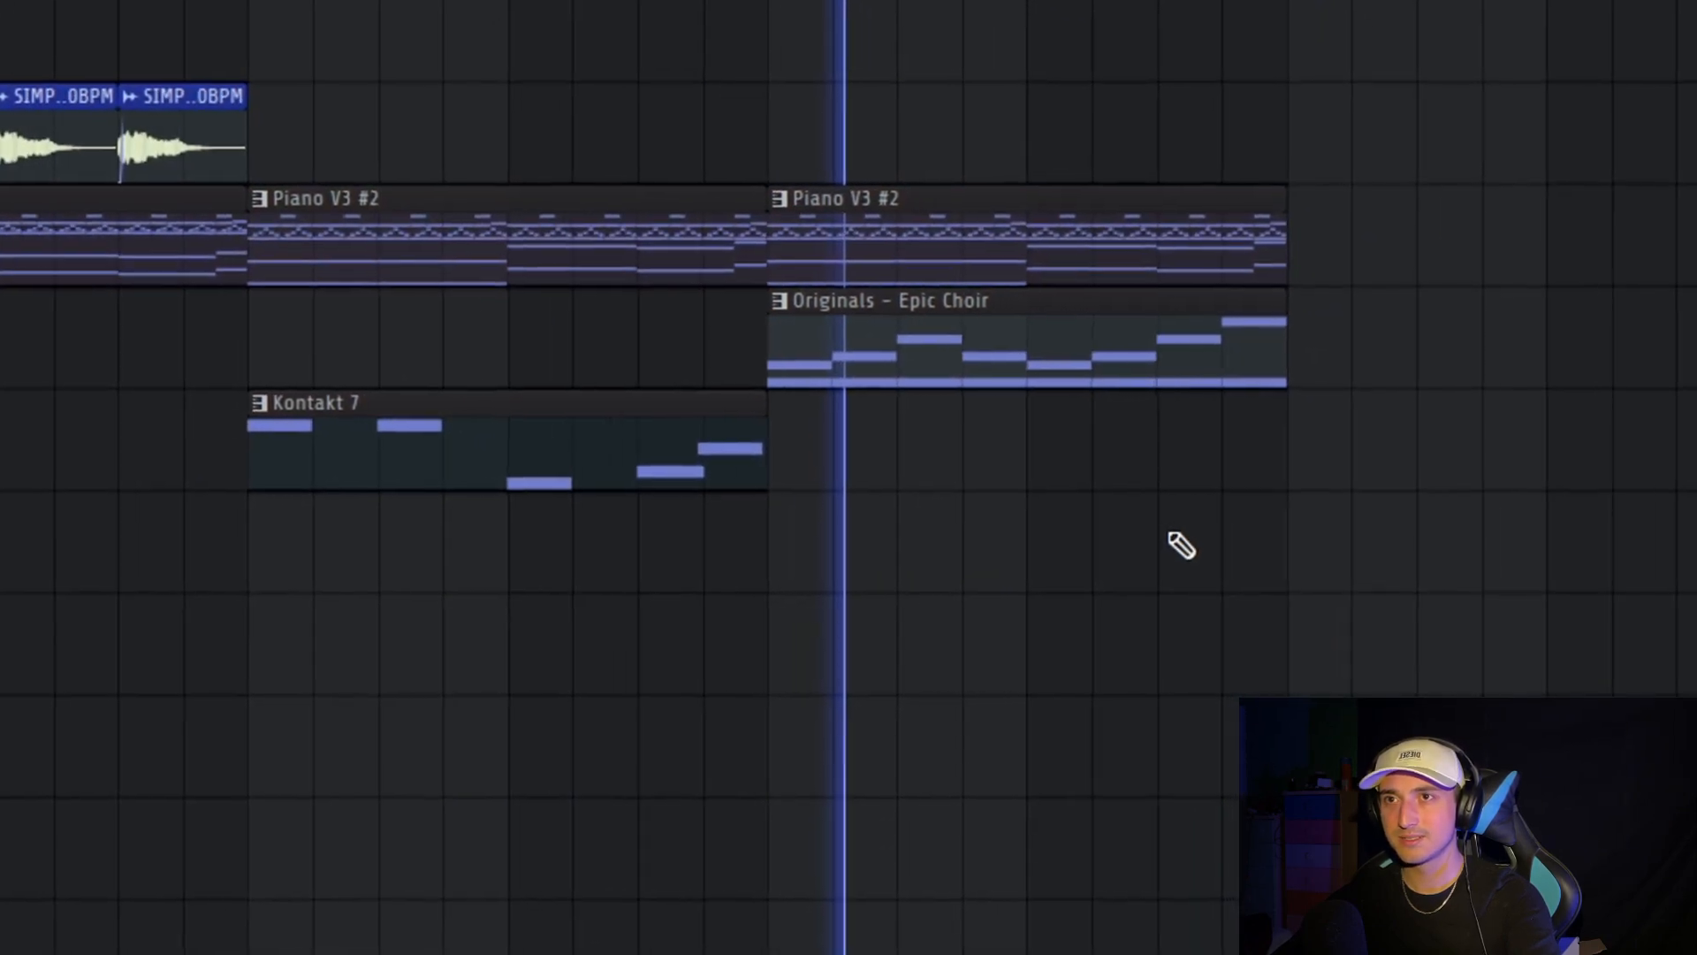
scroll(1163, 539, "down", 3)
mouse_move(1676, 683)
left_mouse_down("ctrl")
mouse_move(740, 347)
mouse_move(53, 53)
left_mouse_up("ctrl")
left_click(1364, 522, "ctrl")
left_click_drag(1635, 583, 44, 35, "ctrl")
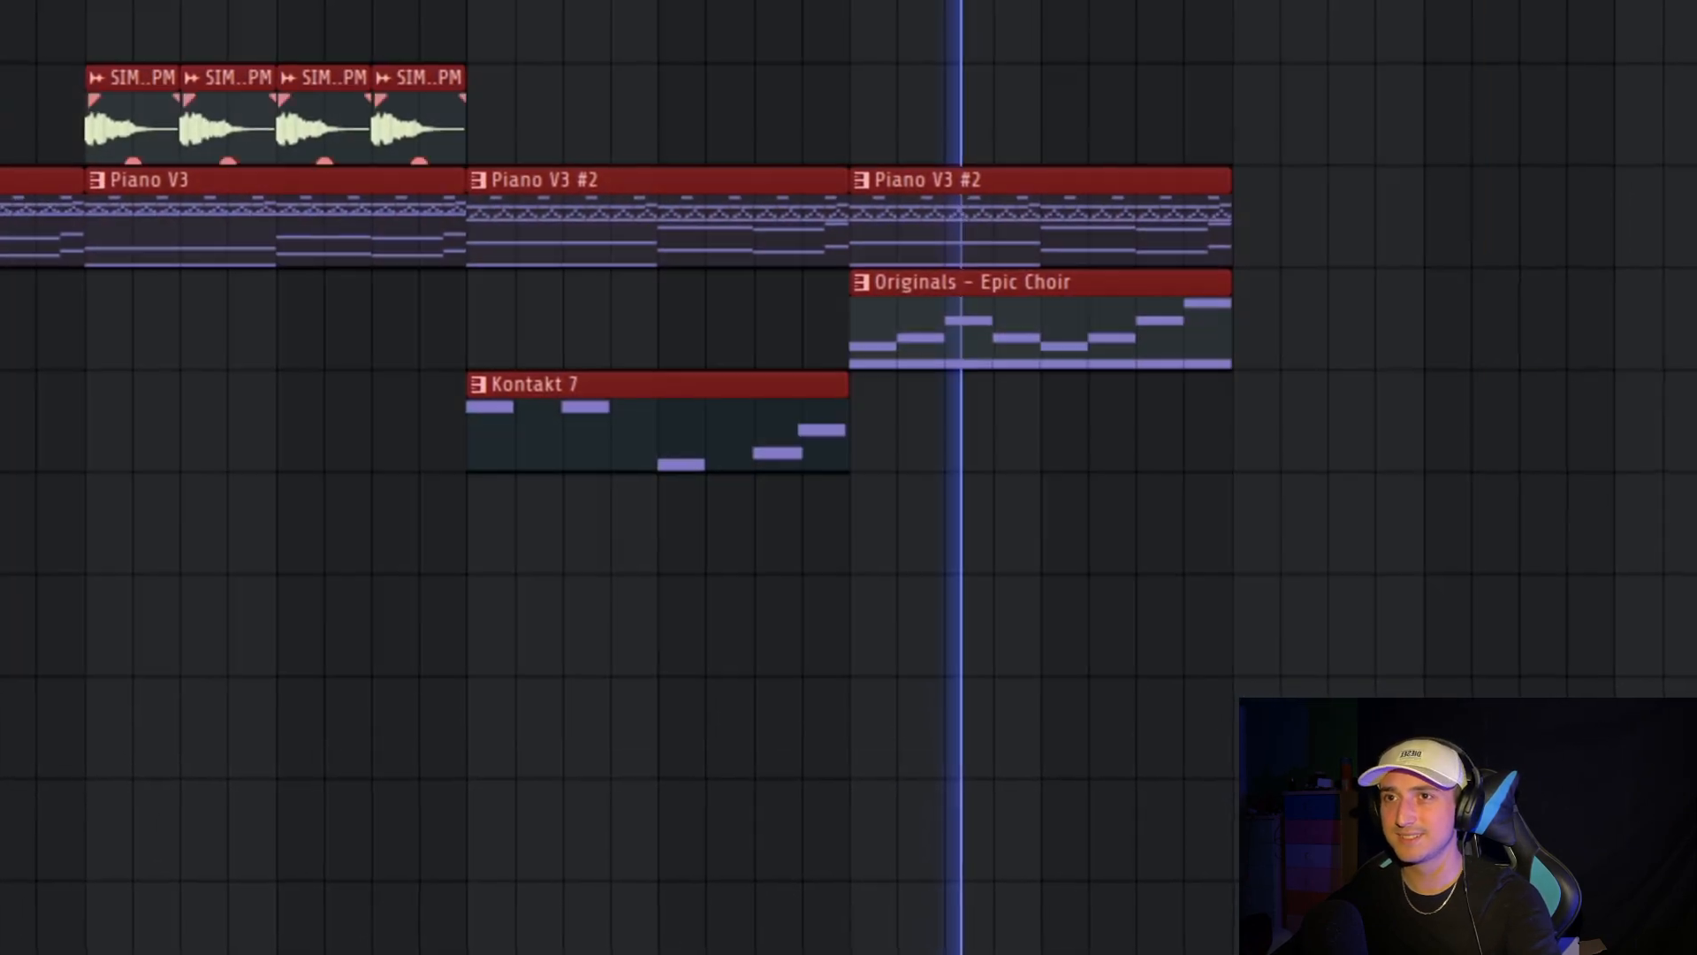
left_click(1658, 599, "ctrl")
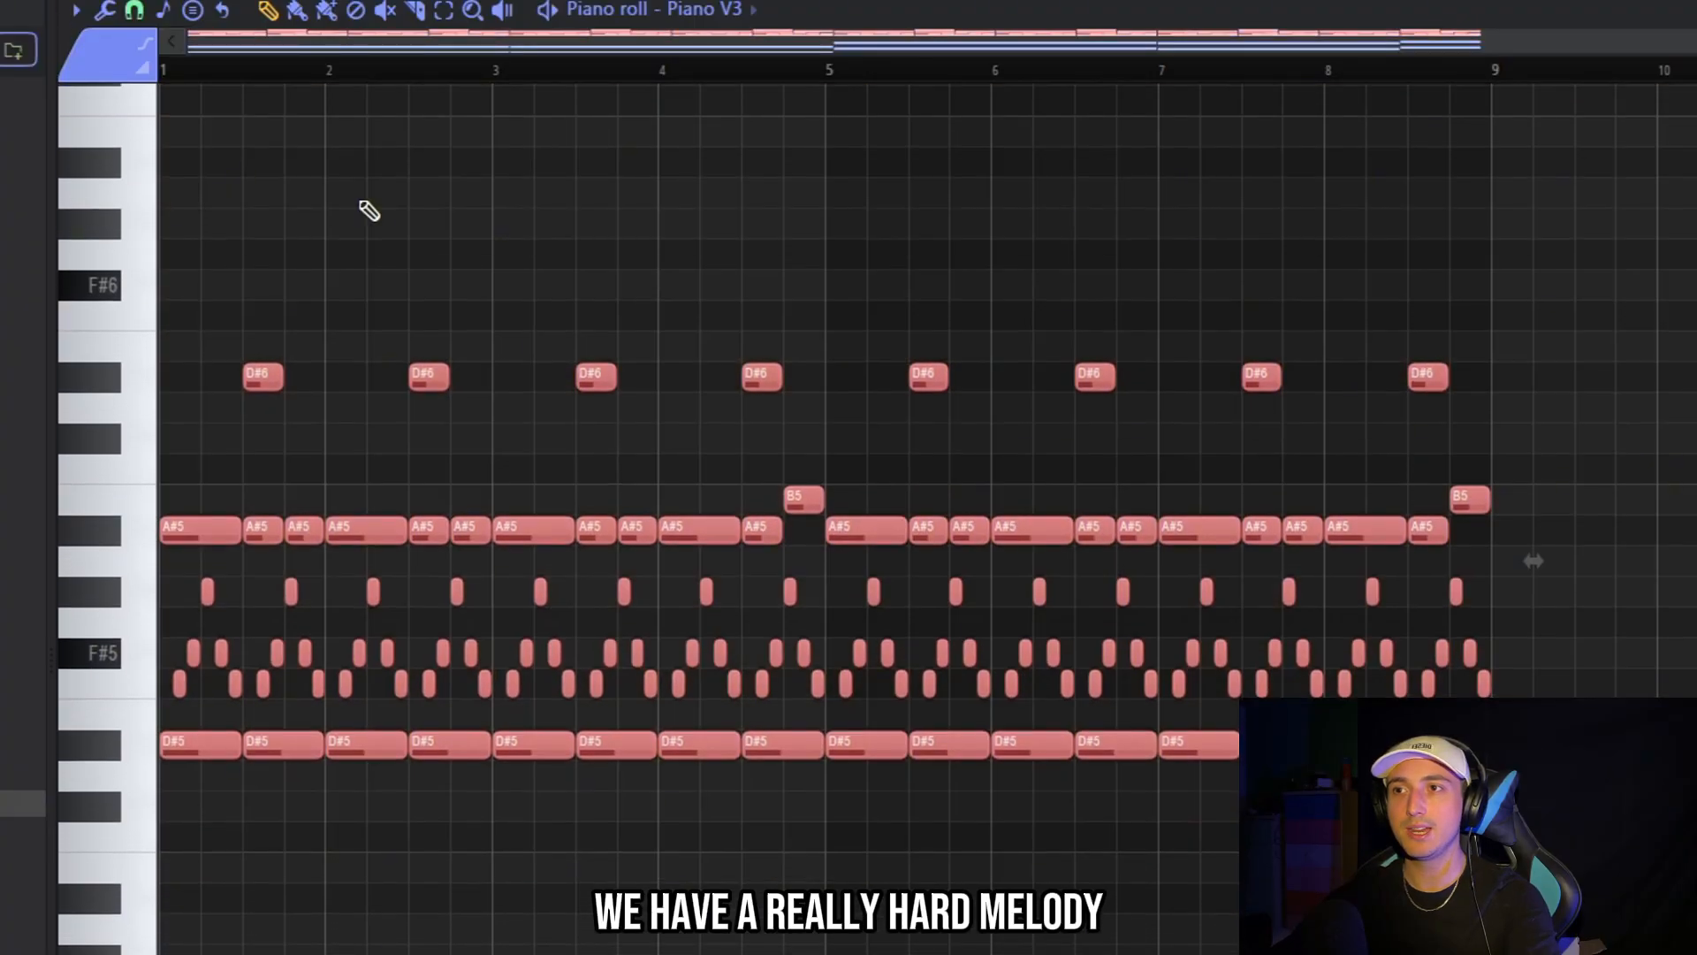
scroll(857, 356, "down", 3)
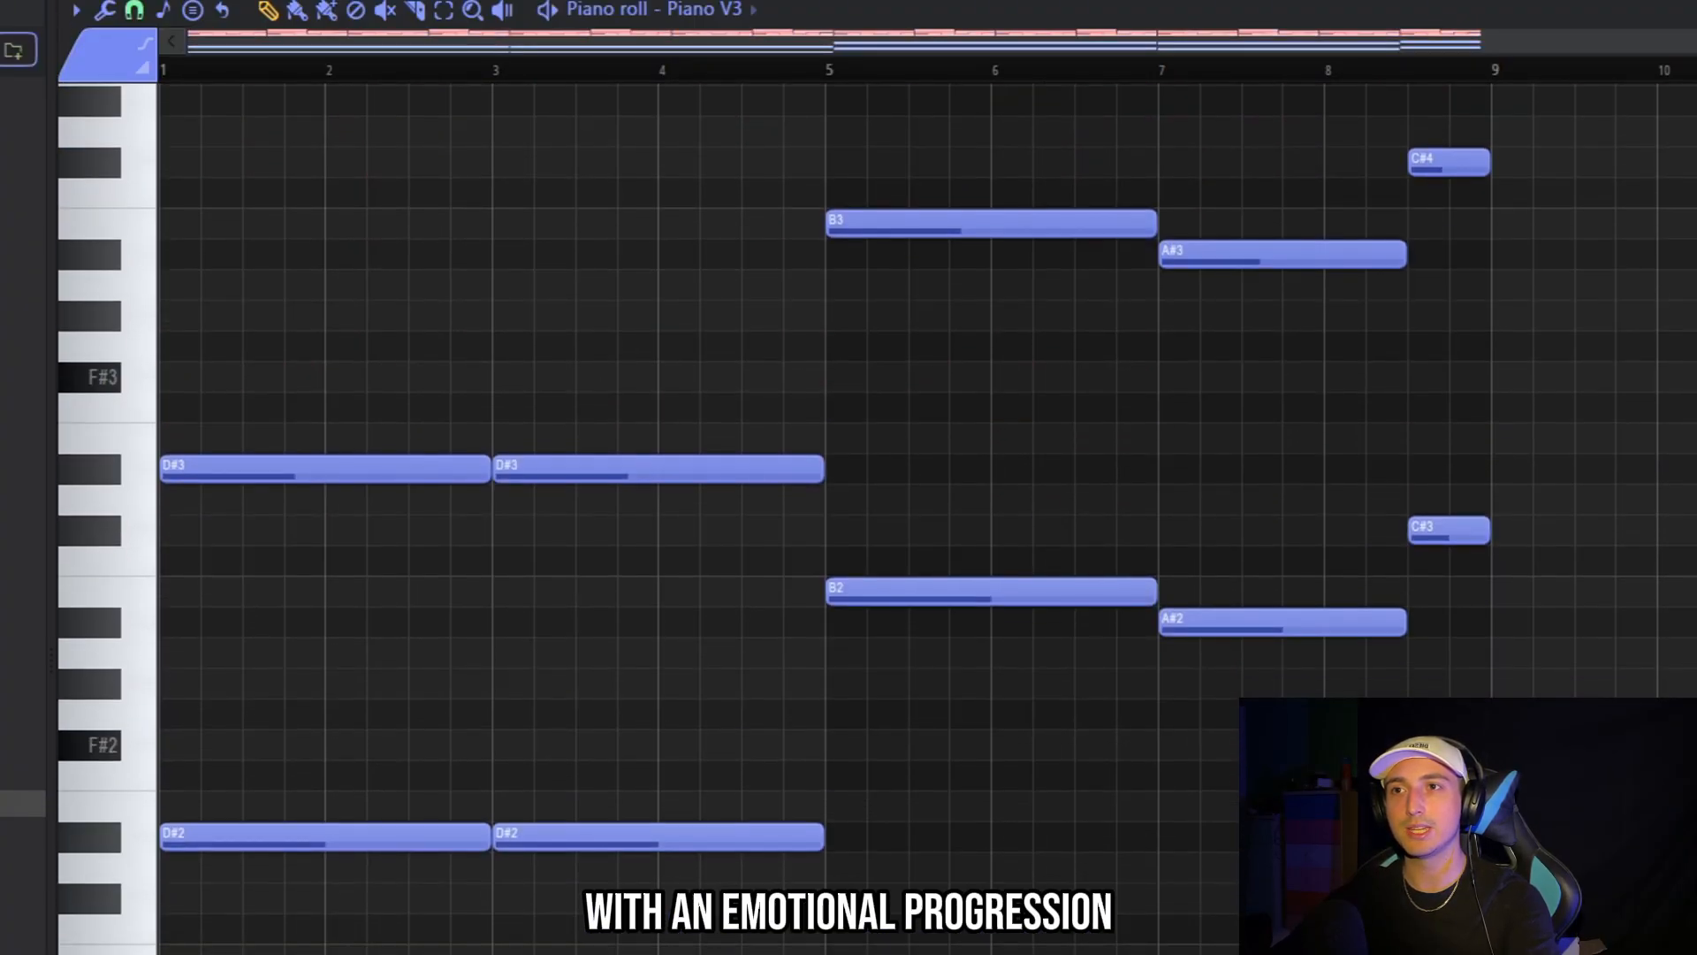
key("ctrl+a")
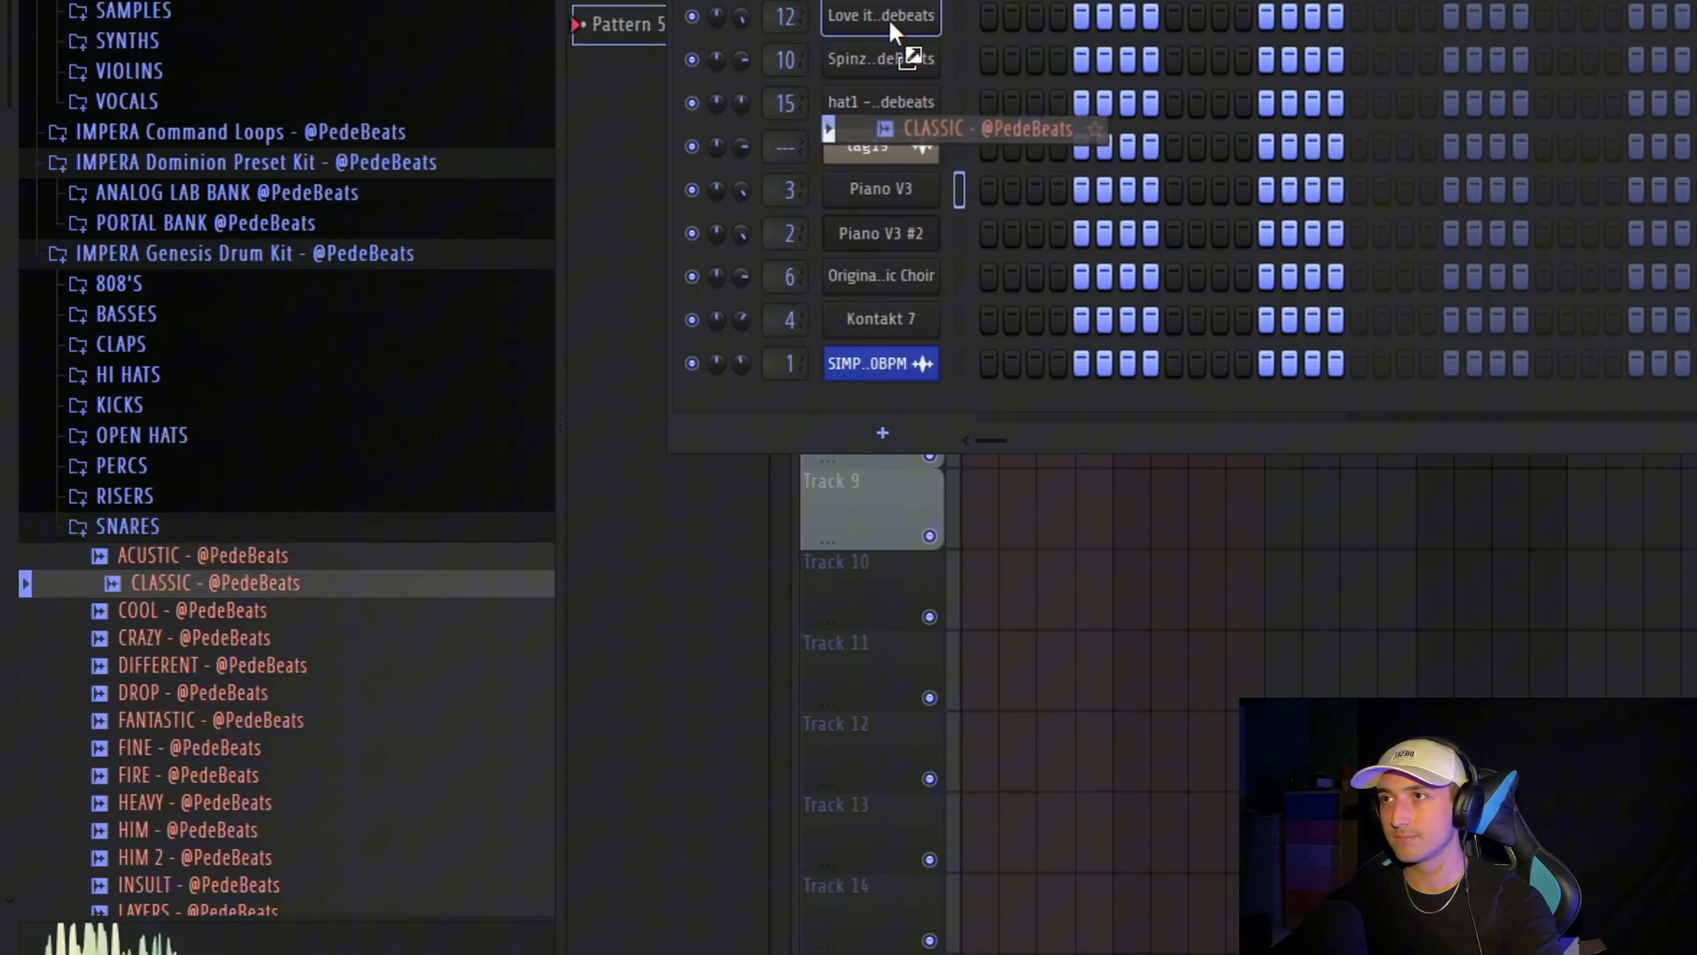
Replace the Love it channel's sample with the CLASSIC snare and select the Clap track in the mixer
left_click_drag(889, 18, 888, 18)
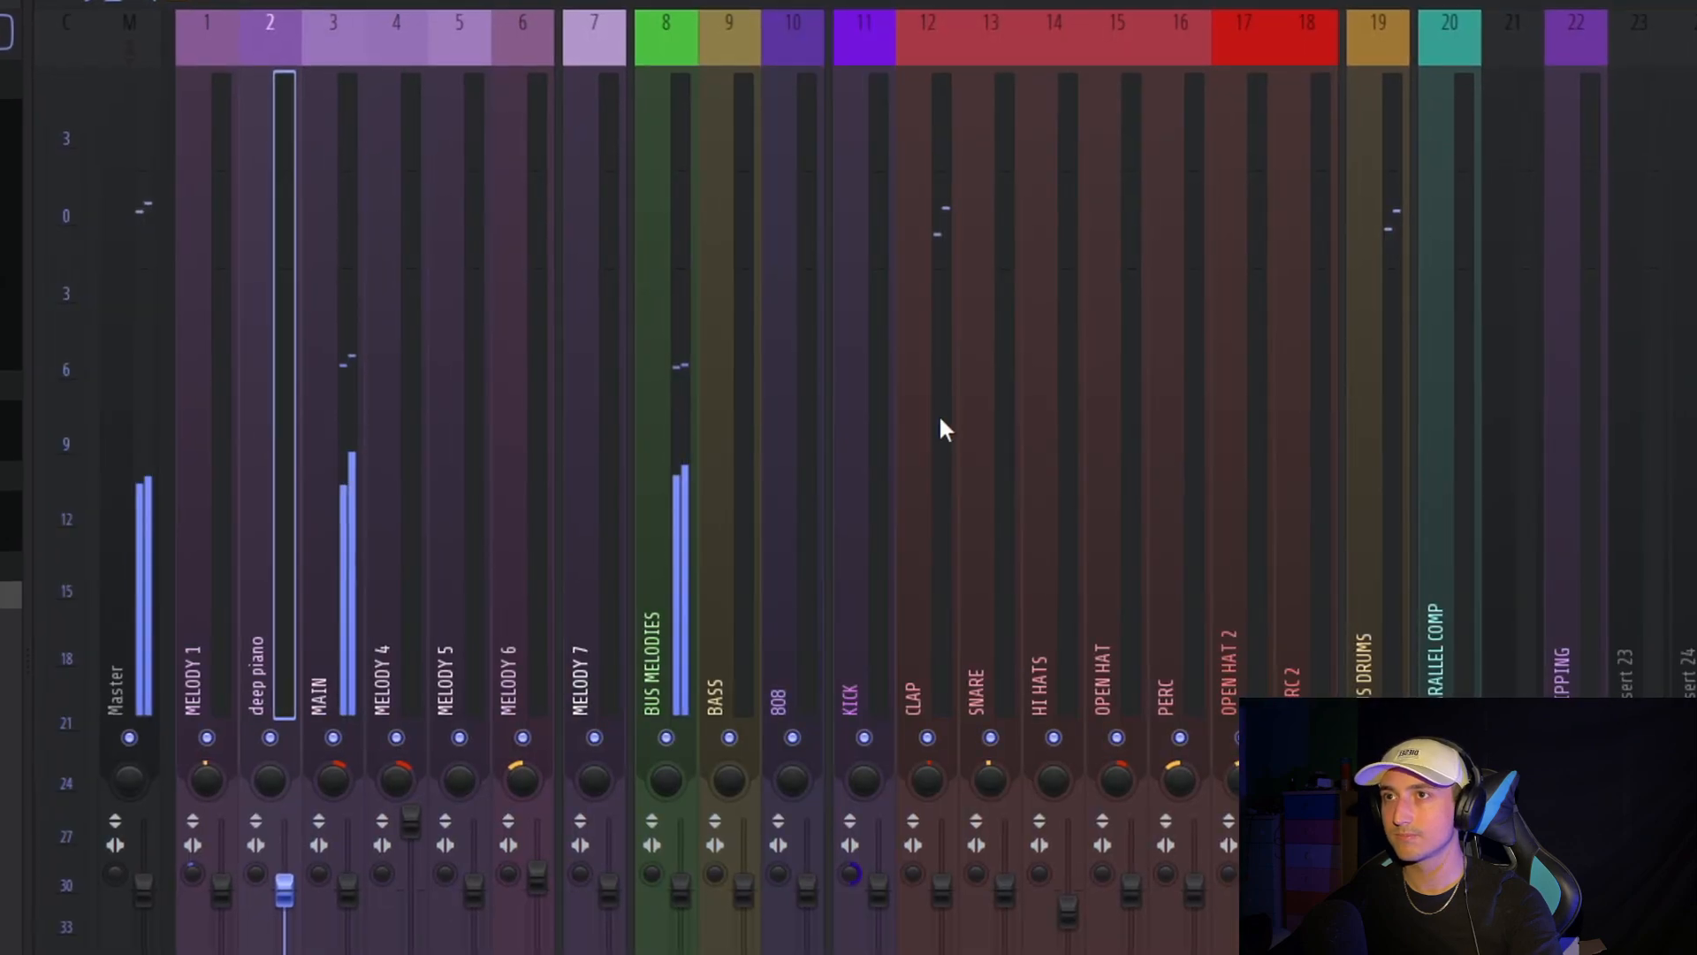
left_click(939, 411)
left_click(660, 630)
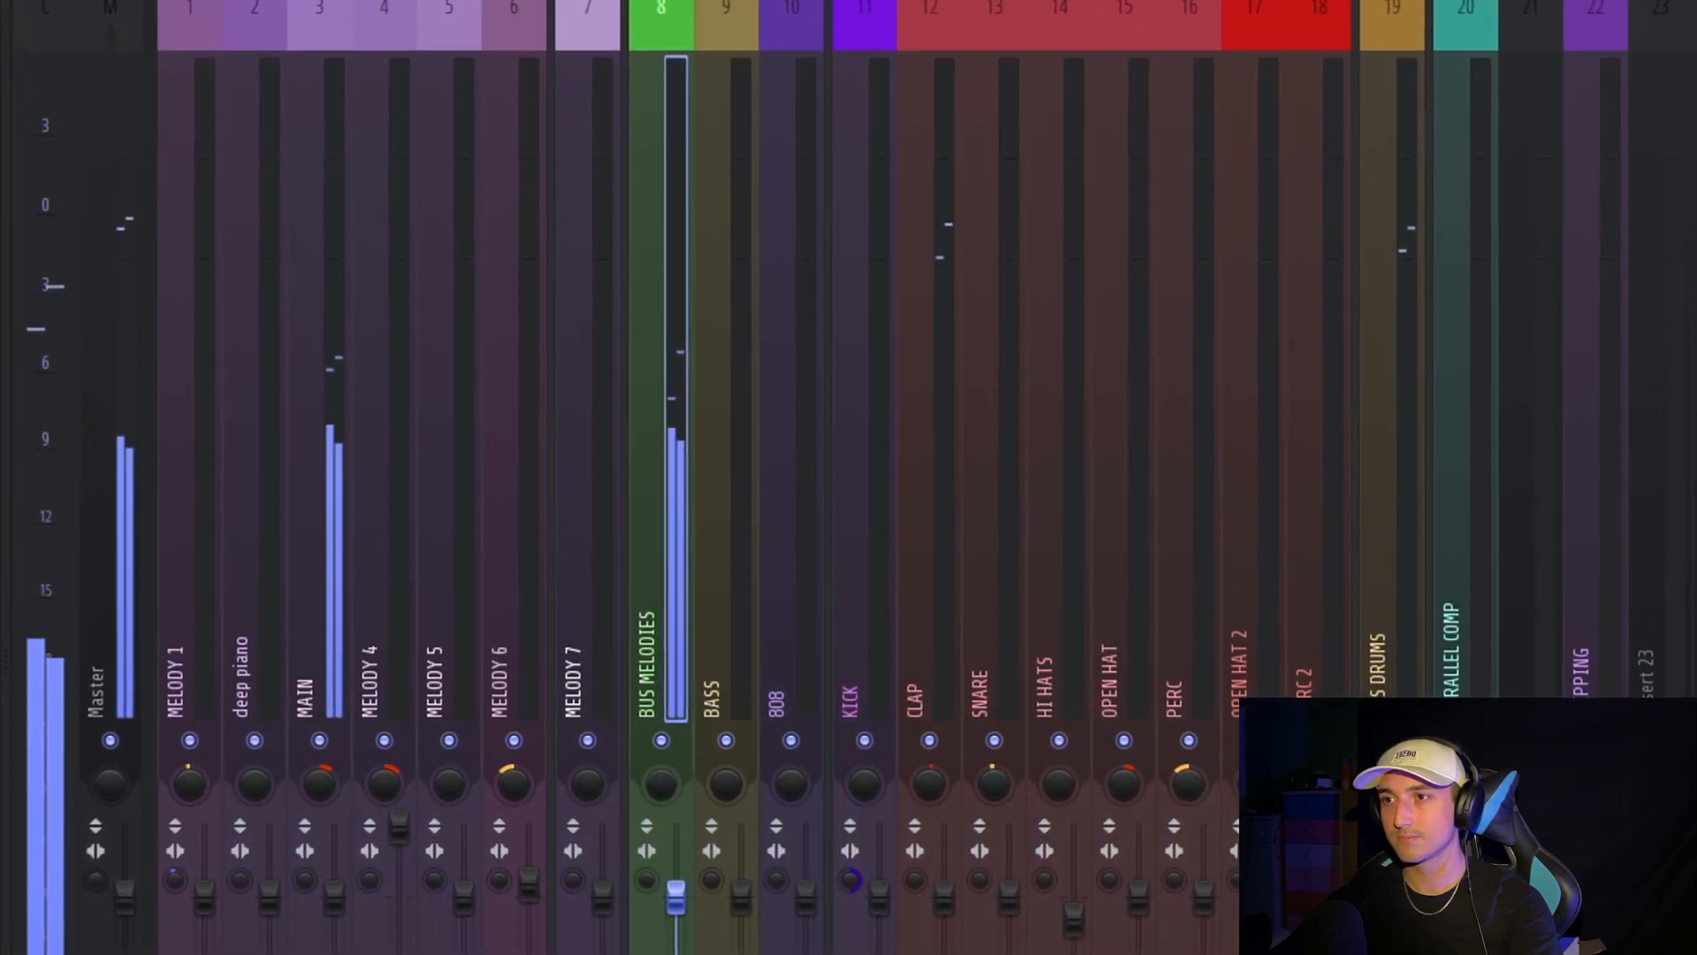
left_click(928, 500)
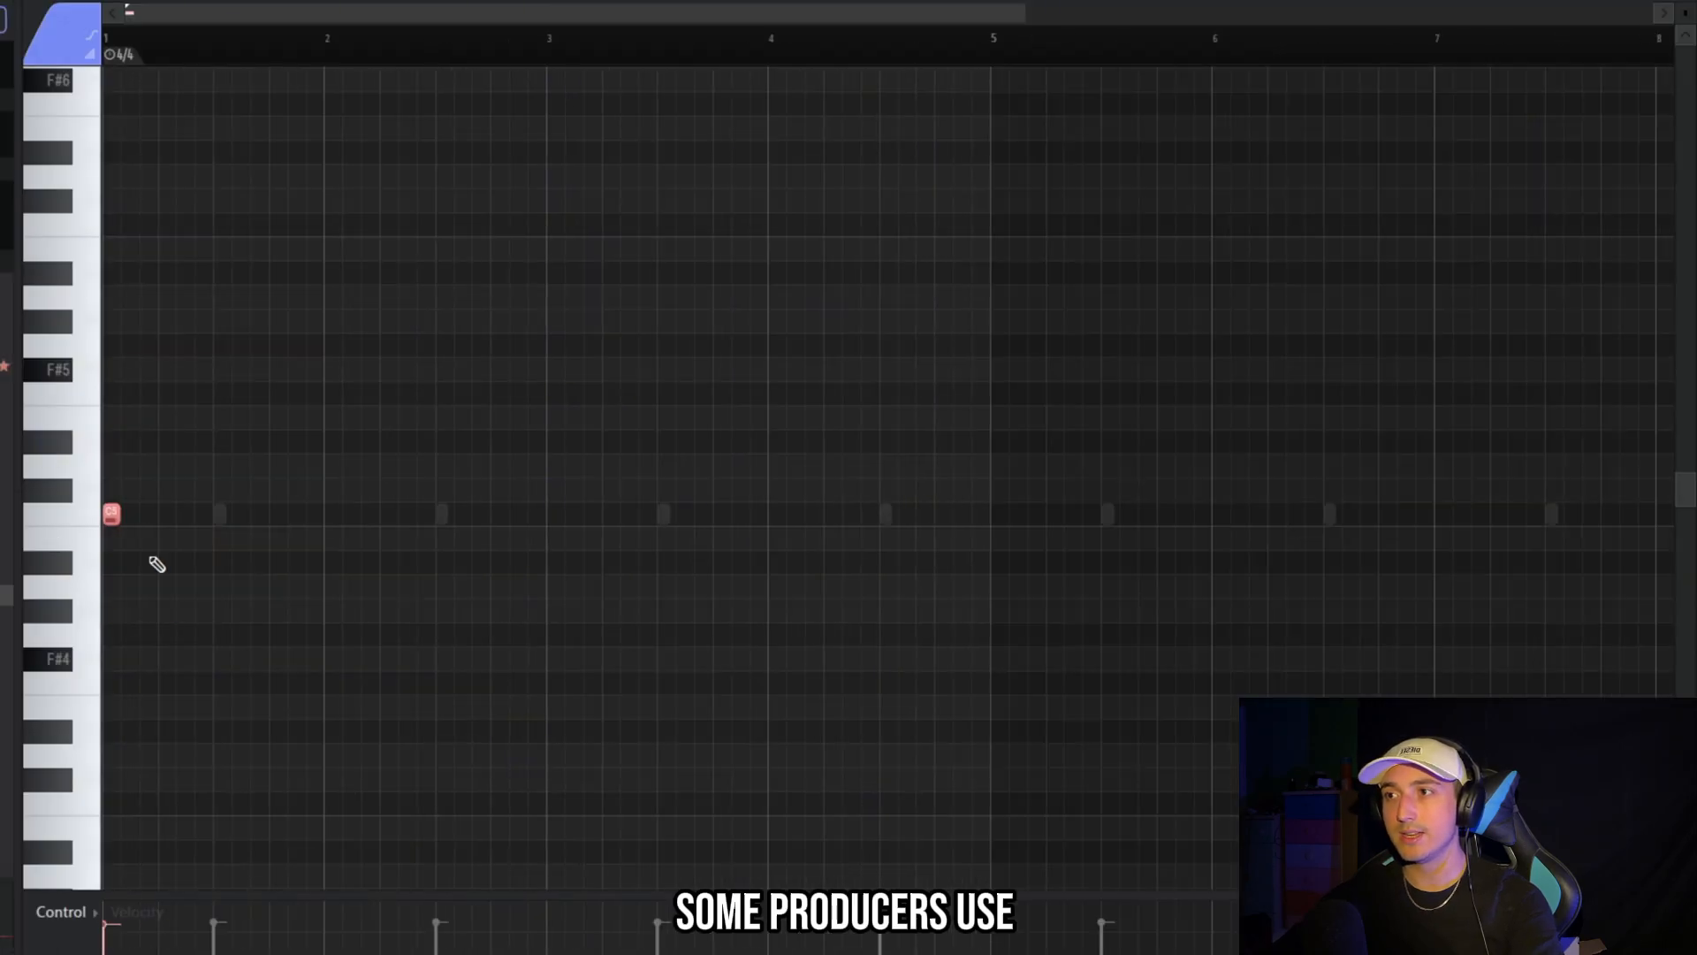
Write a triplet row of C5 hi-hat notes, twelve per bar, and duplicate it over the following bars
scroll(157, 564, "up", 3)
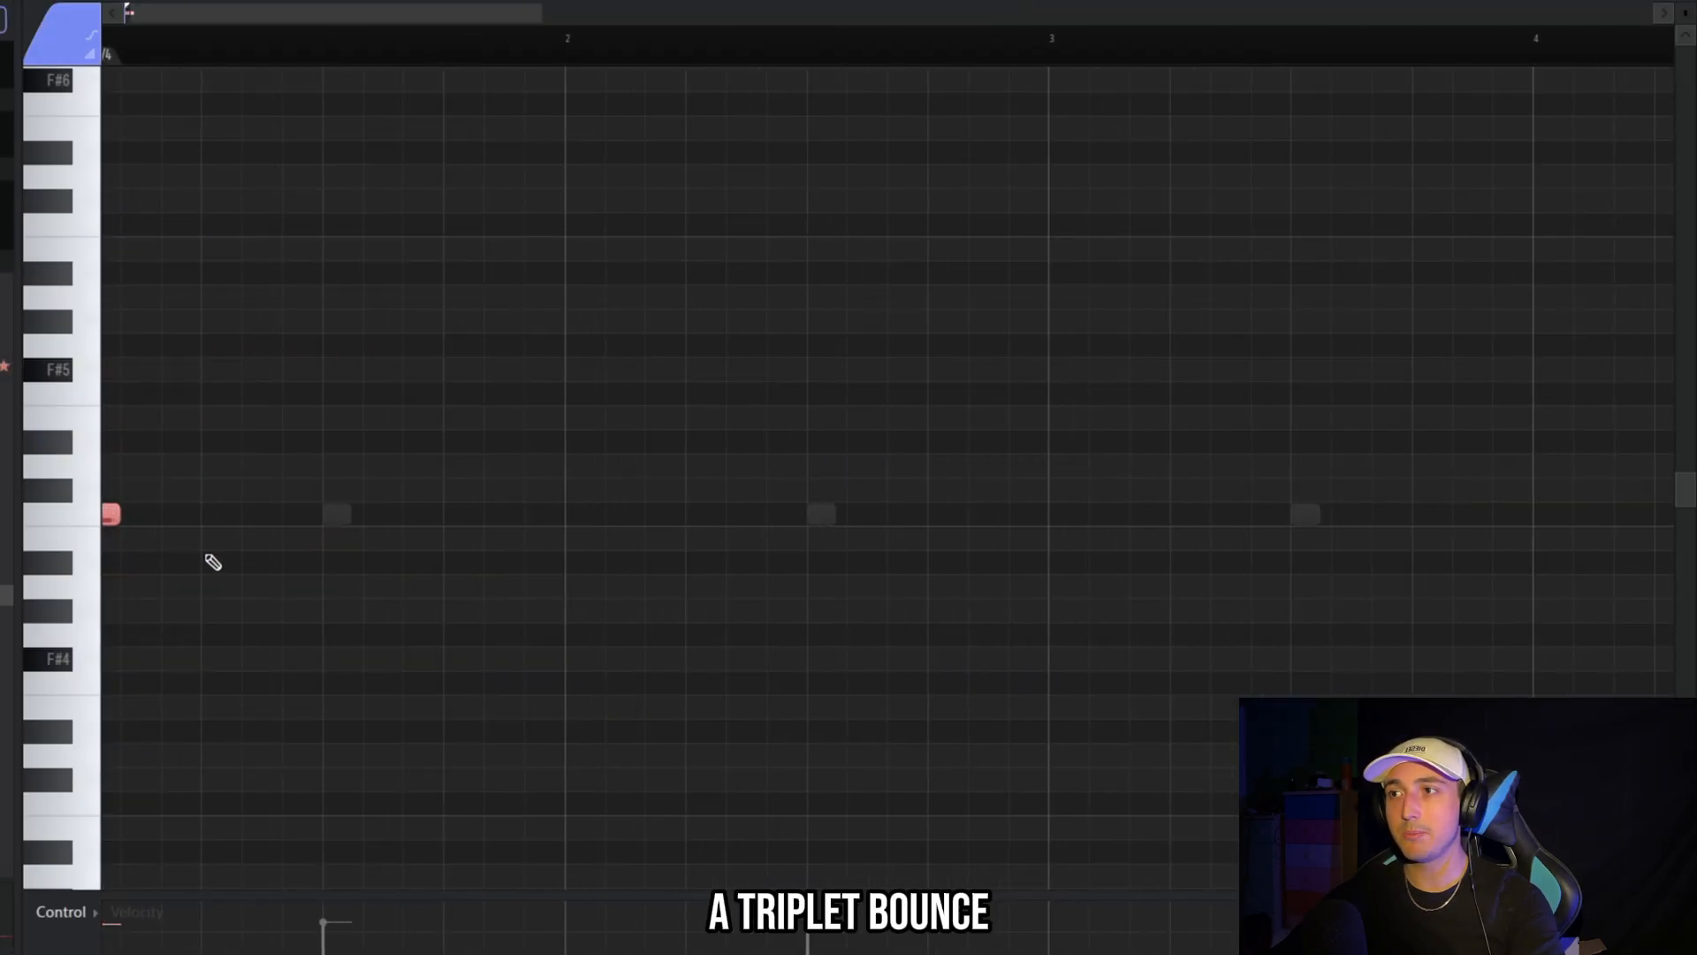
left_click_drag(212, 560, 636, 515)
key("ctrl+b")
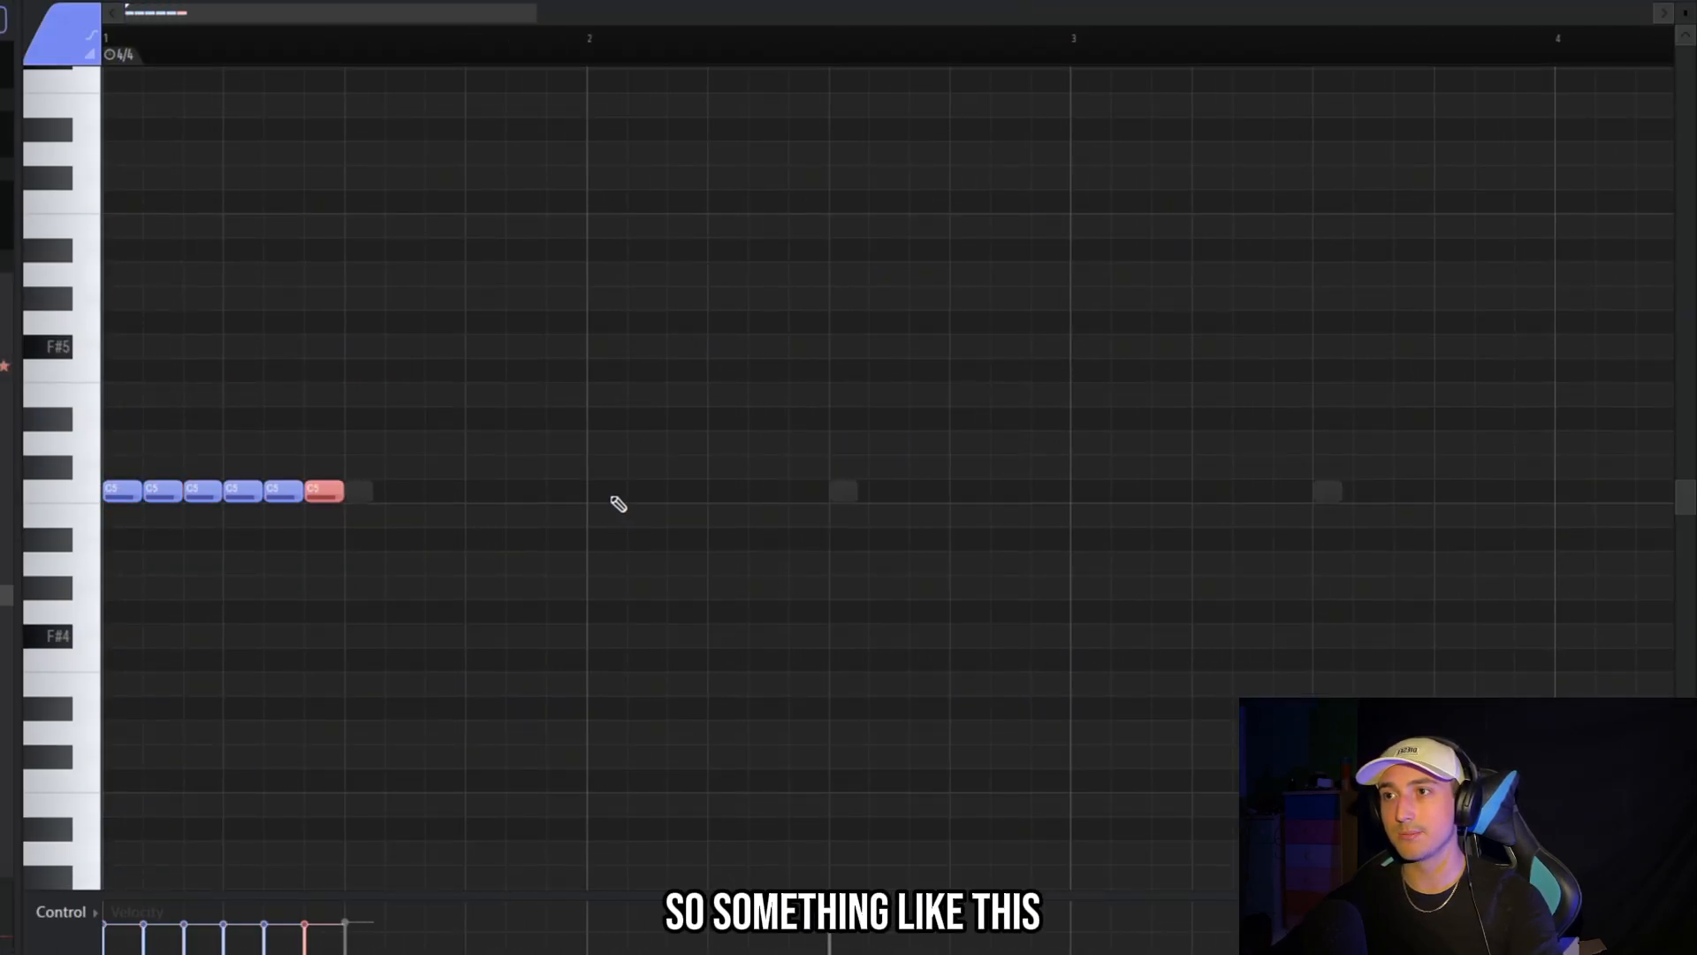
key("space")
key("ctrl+b")
scroll(888, 642, "down", 2)
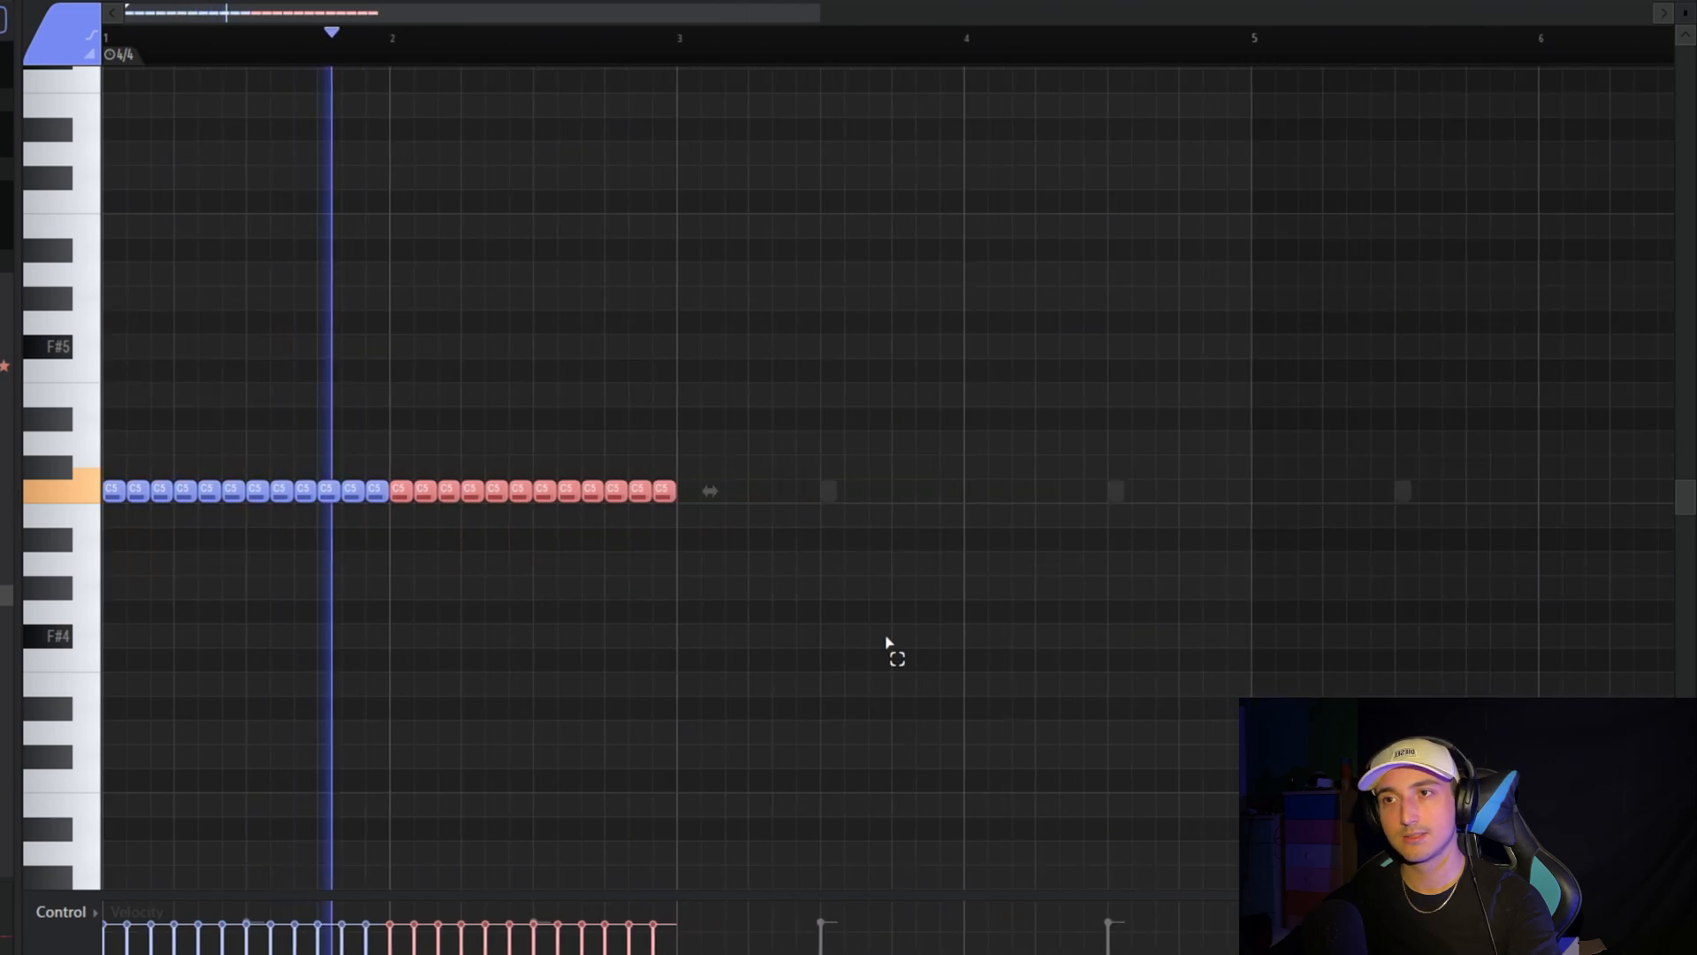
key("ctrl+b")
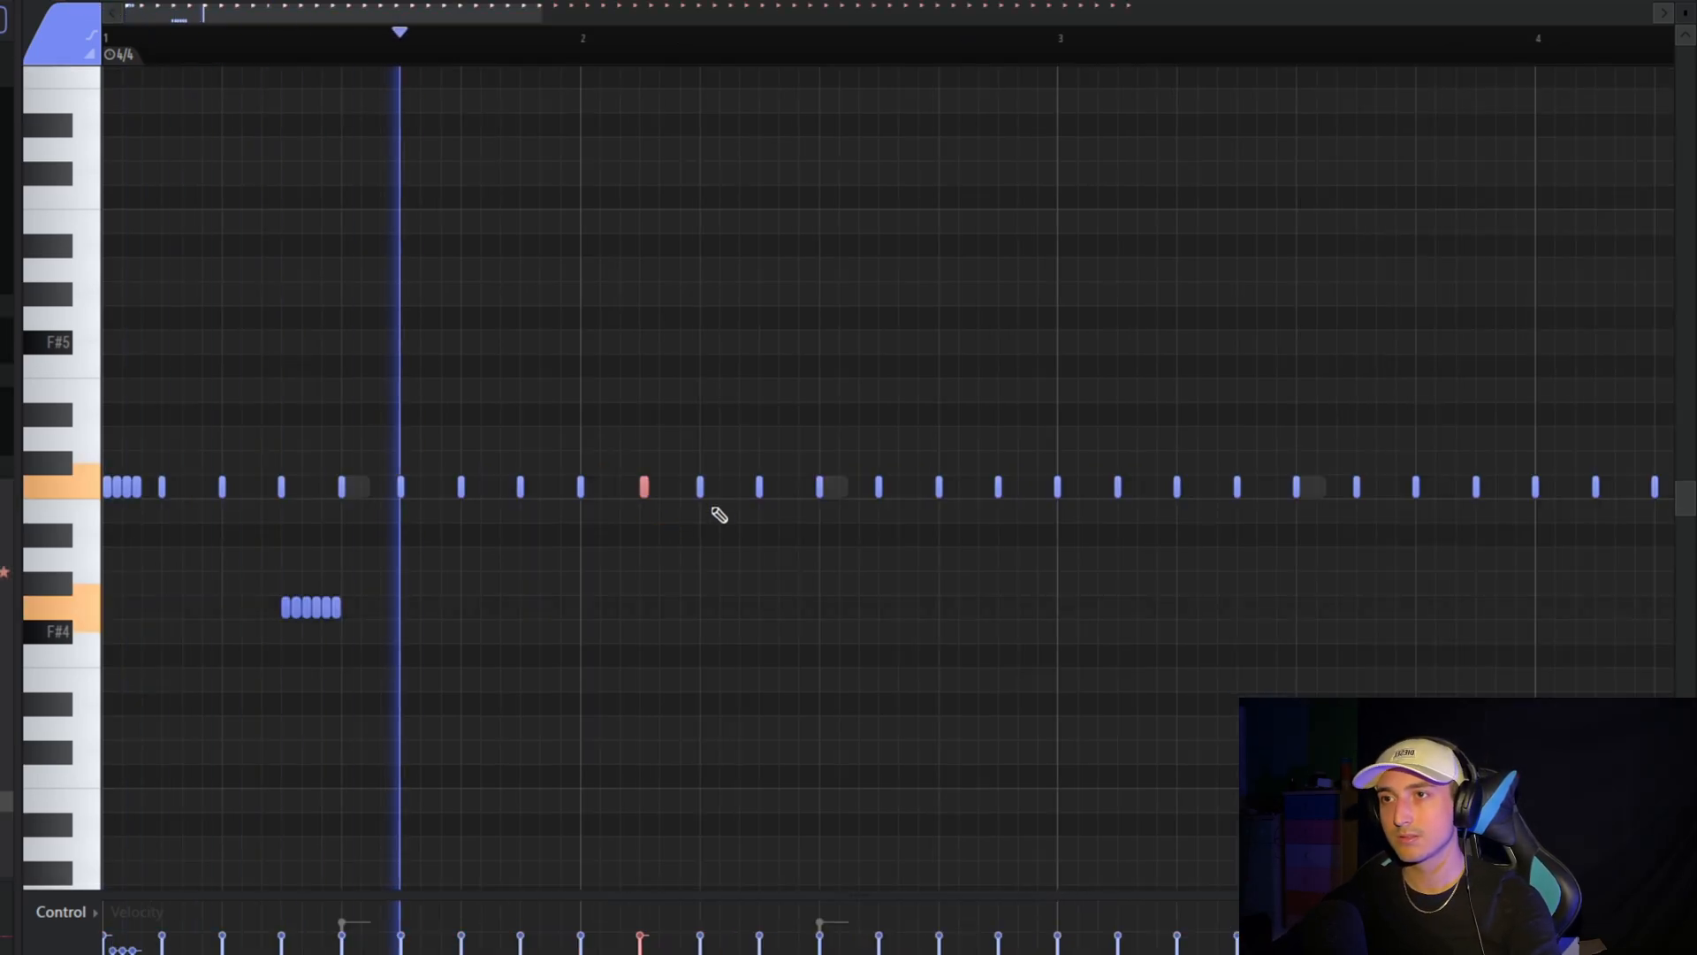
Fill eight bars with the hi-hat pattern and its low-pitched G4 rolls
scroll(744, 531, "down", 4)
left_click_drag(1593, 635, 355, 241)
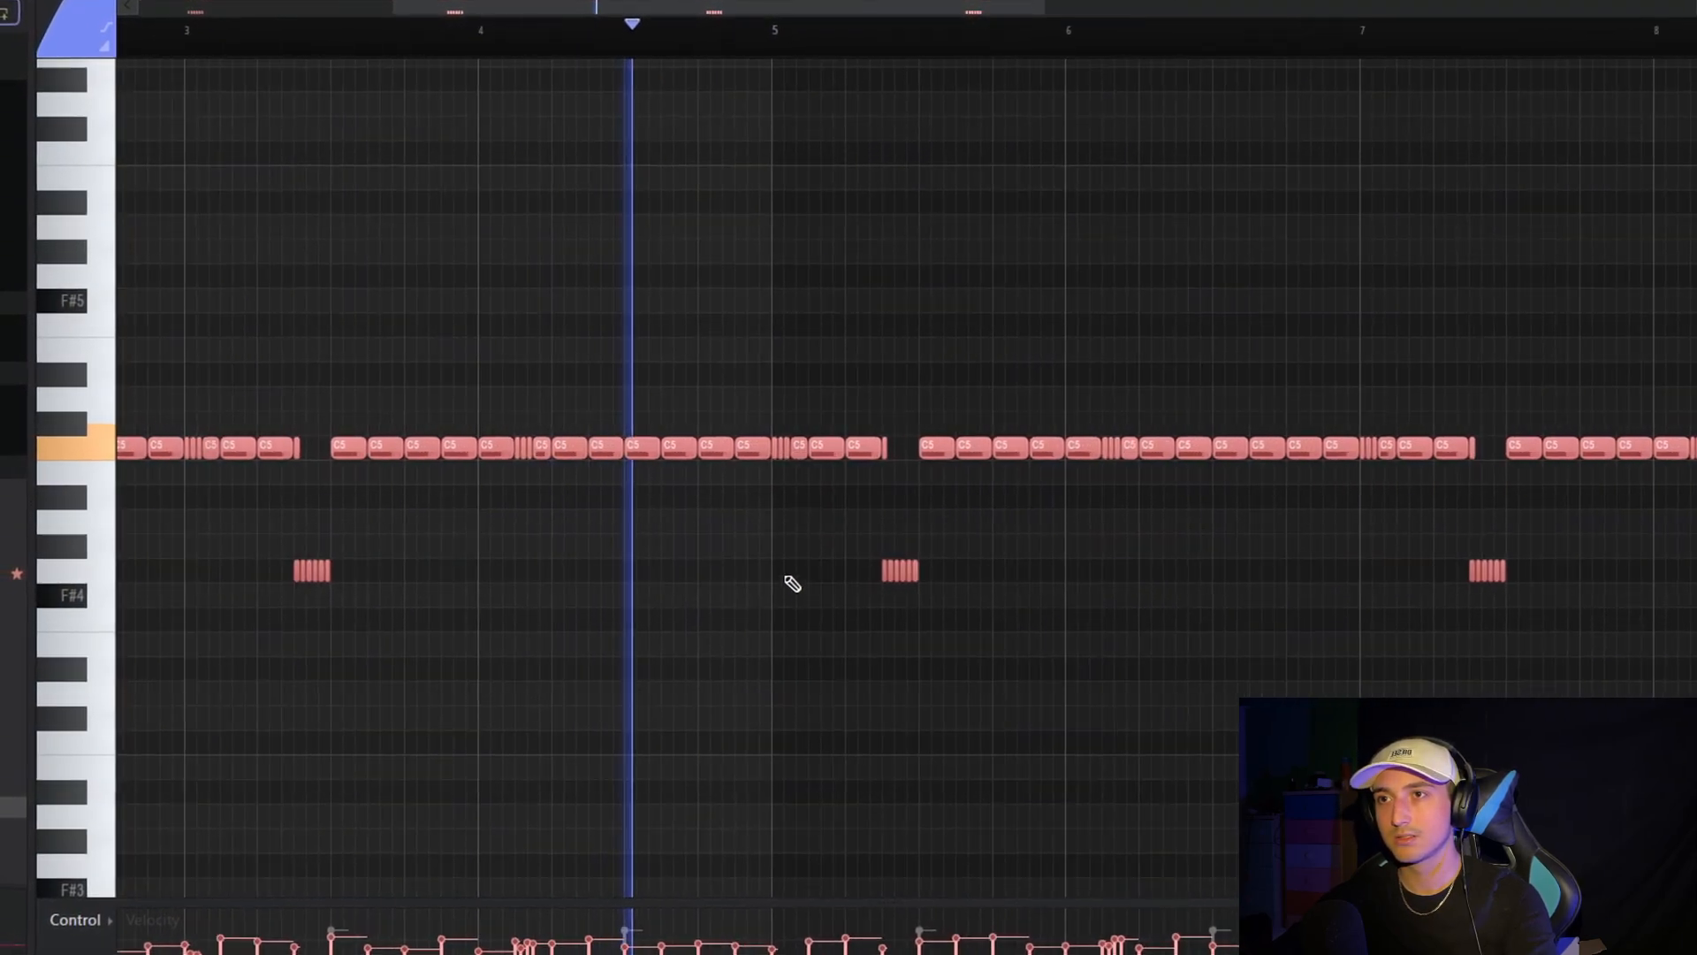
key("ctrl+d")
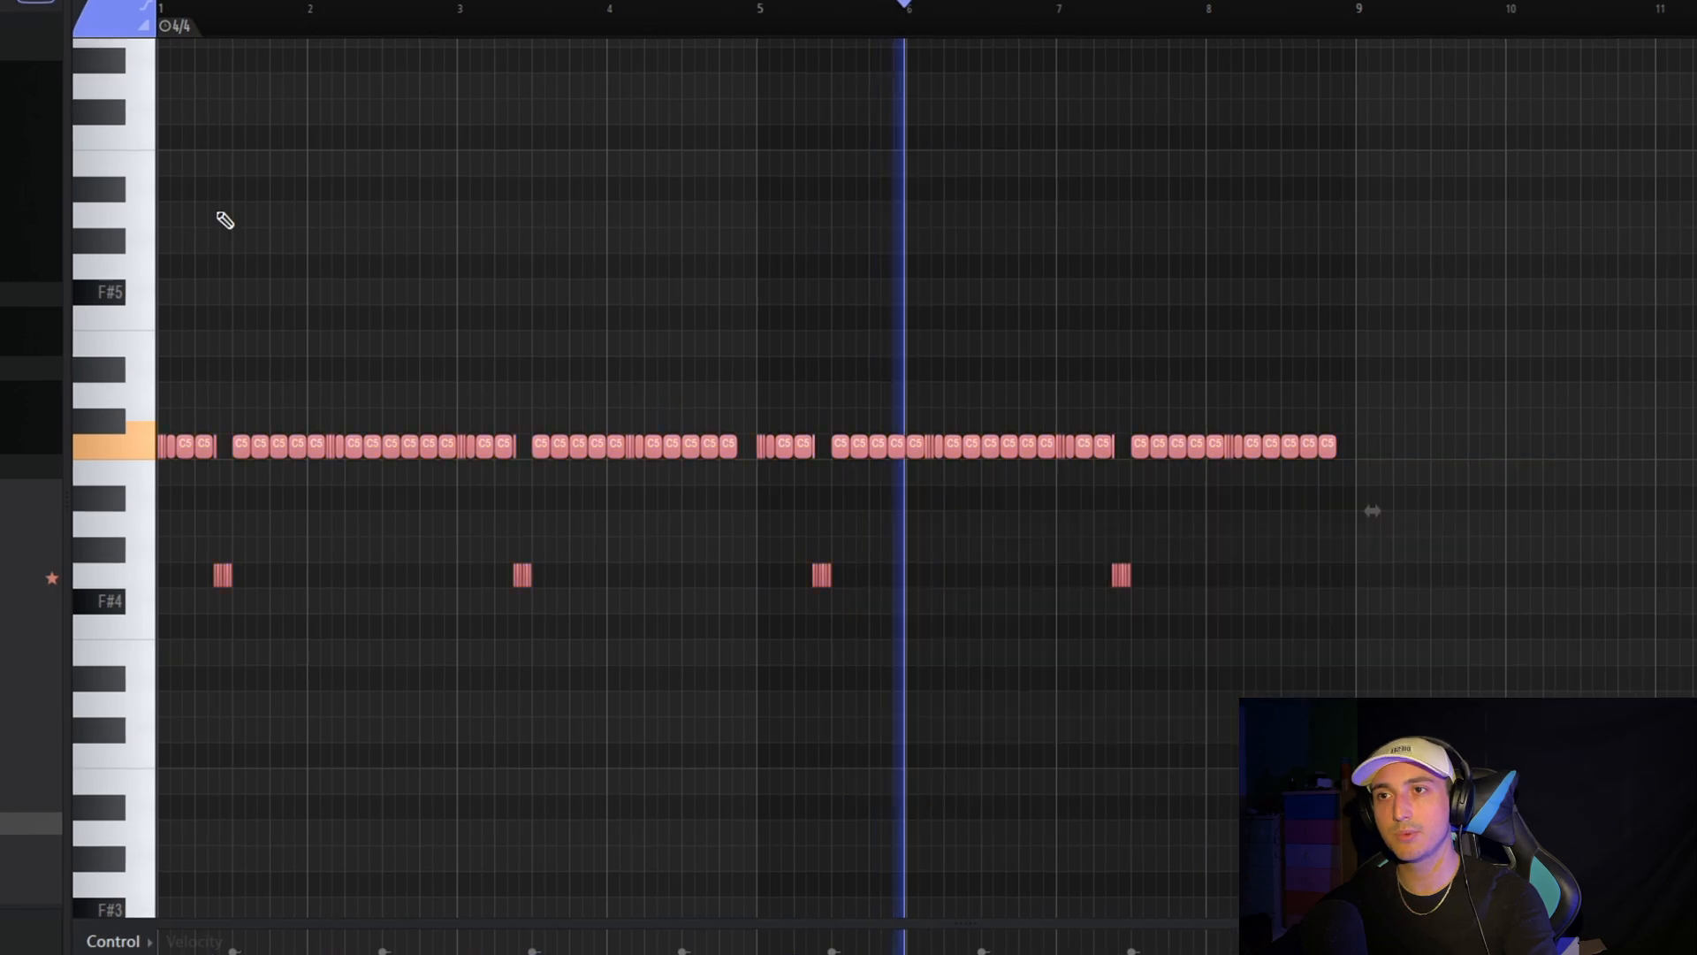
key("ctrl+d")
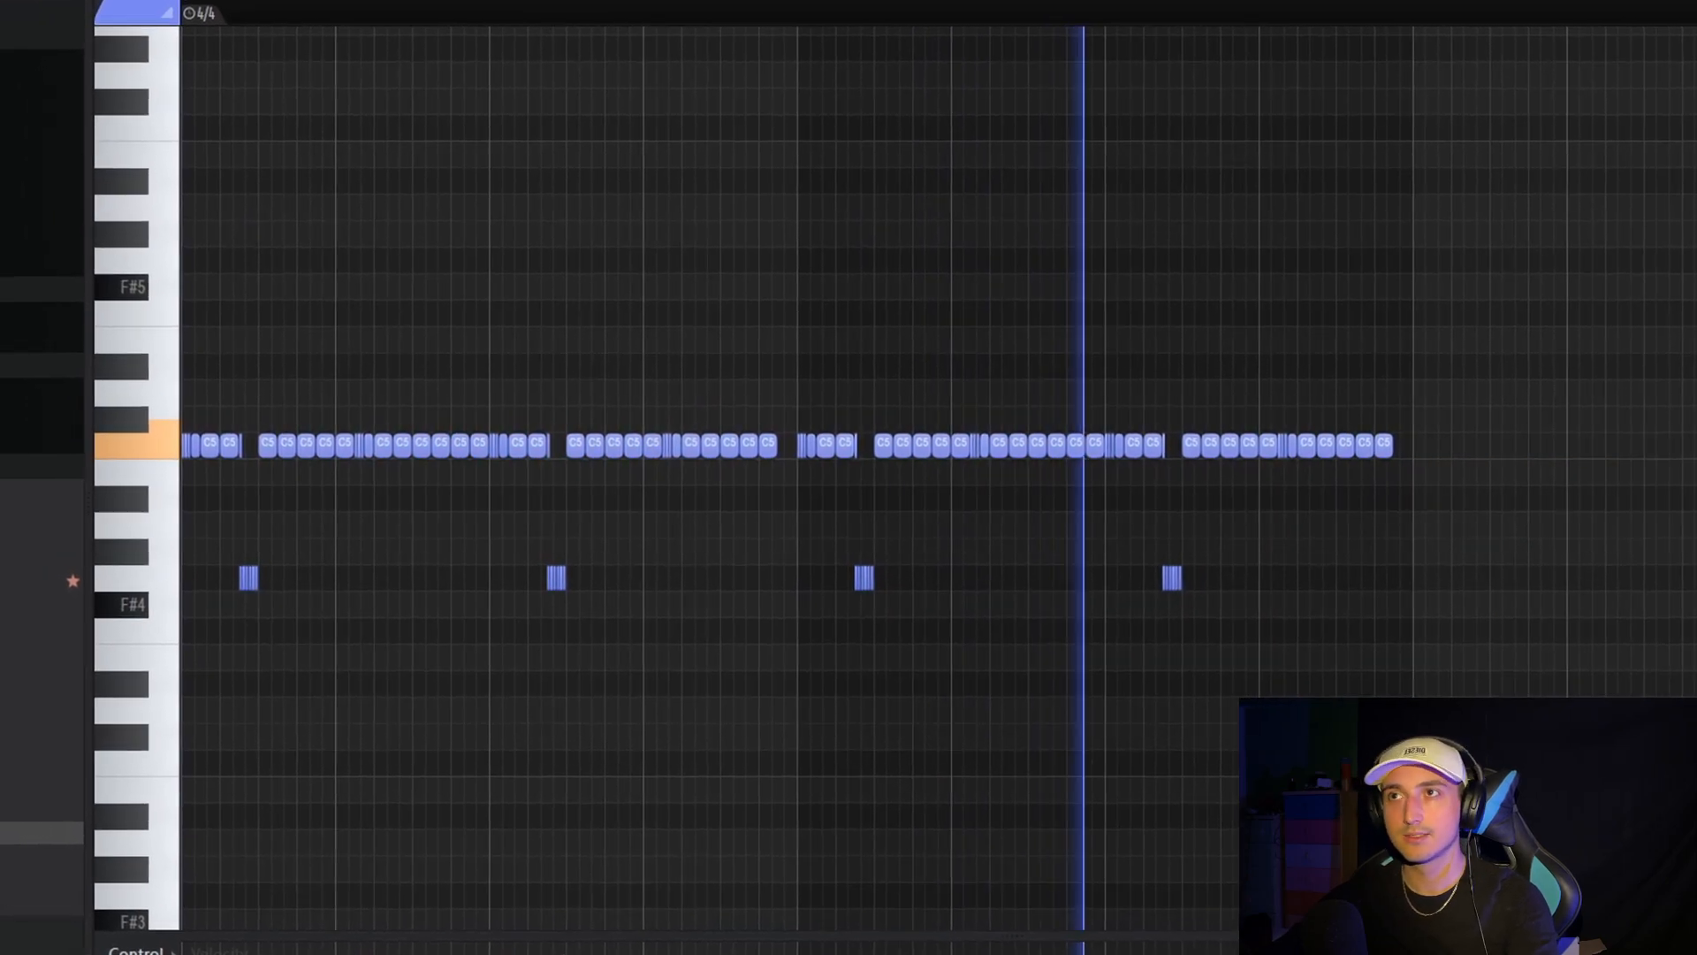
Load the CLASSIC TRIANGLE percussion sample into a new channel below hat1 and place a C5 note in the second half of bar 2
key("F6")
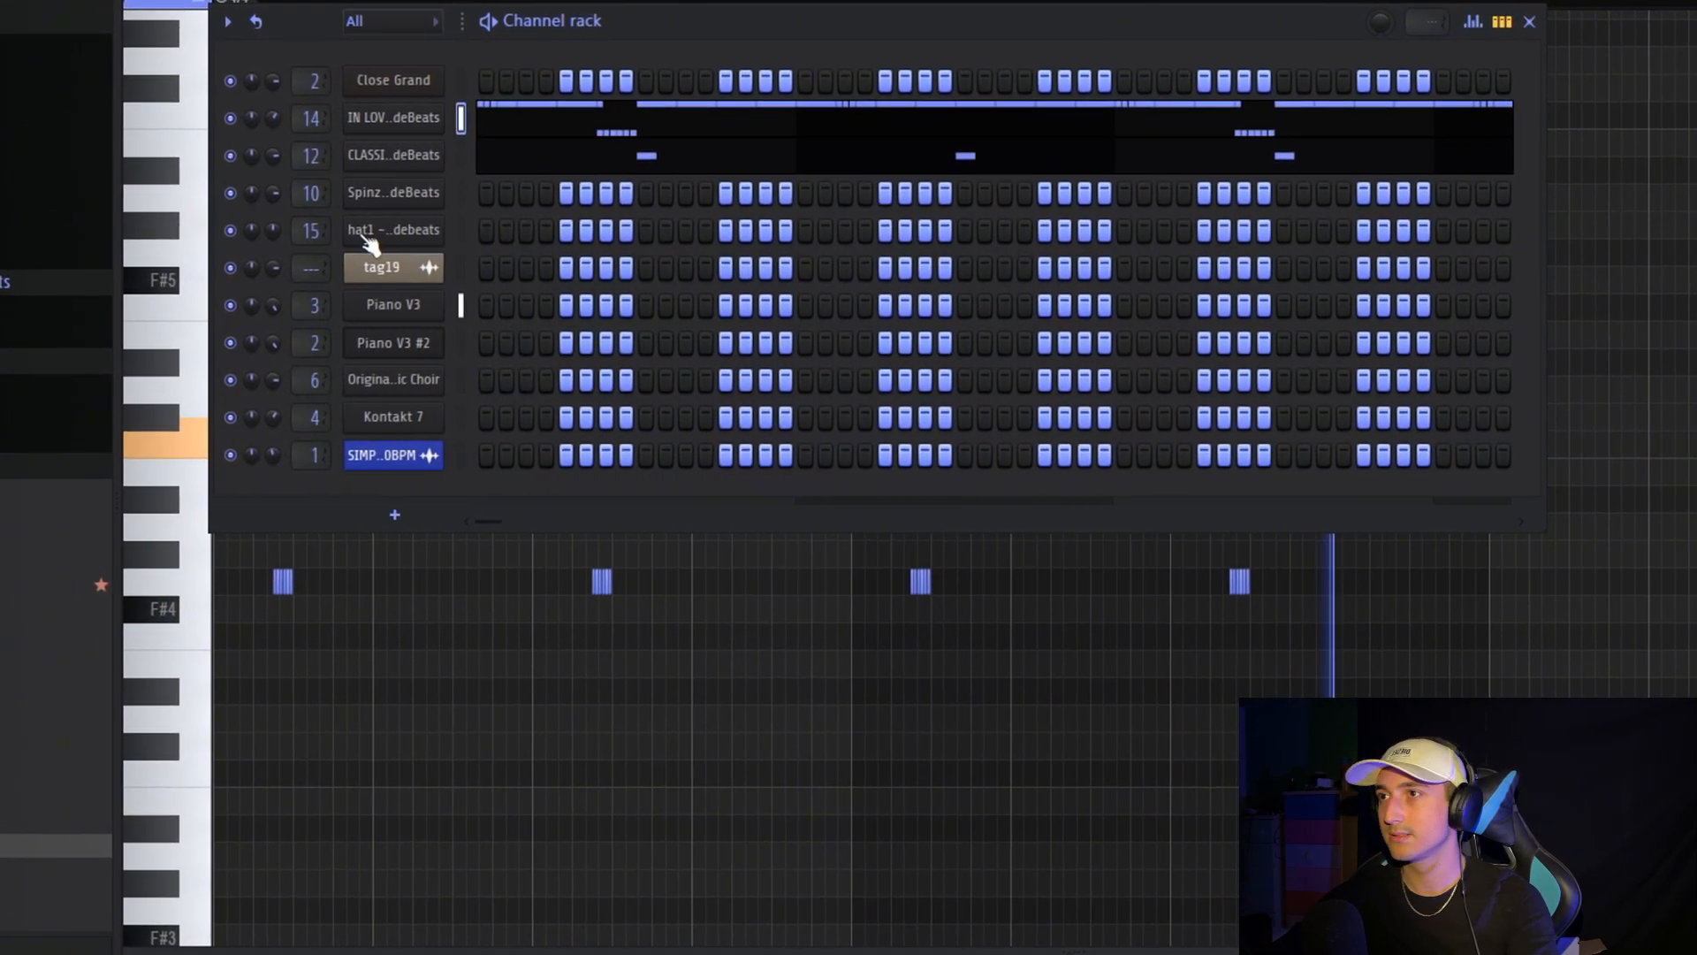
right_click(411, 231)
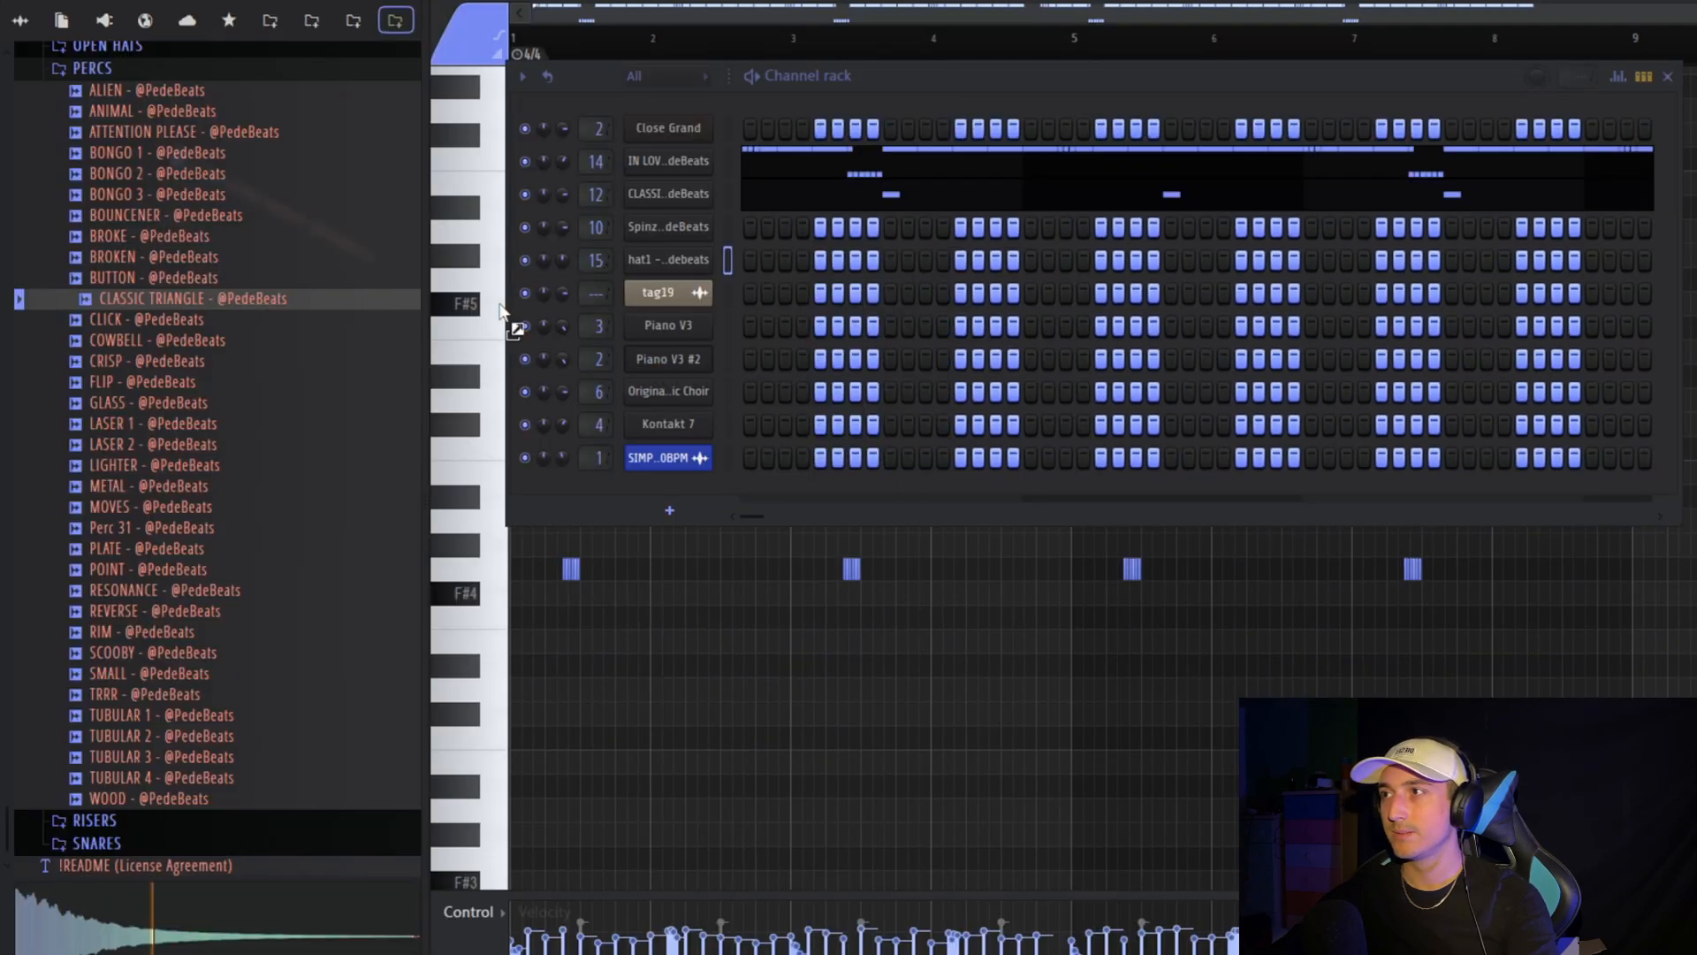
left_click_drag(522, 323, 668, 281)
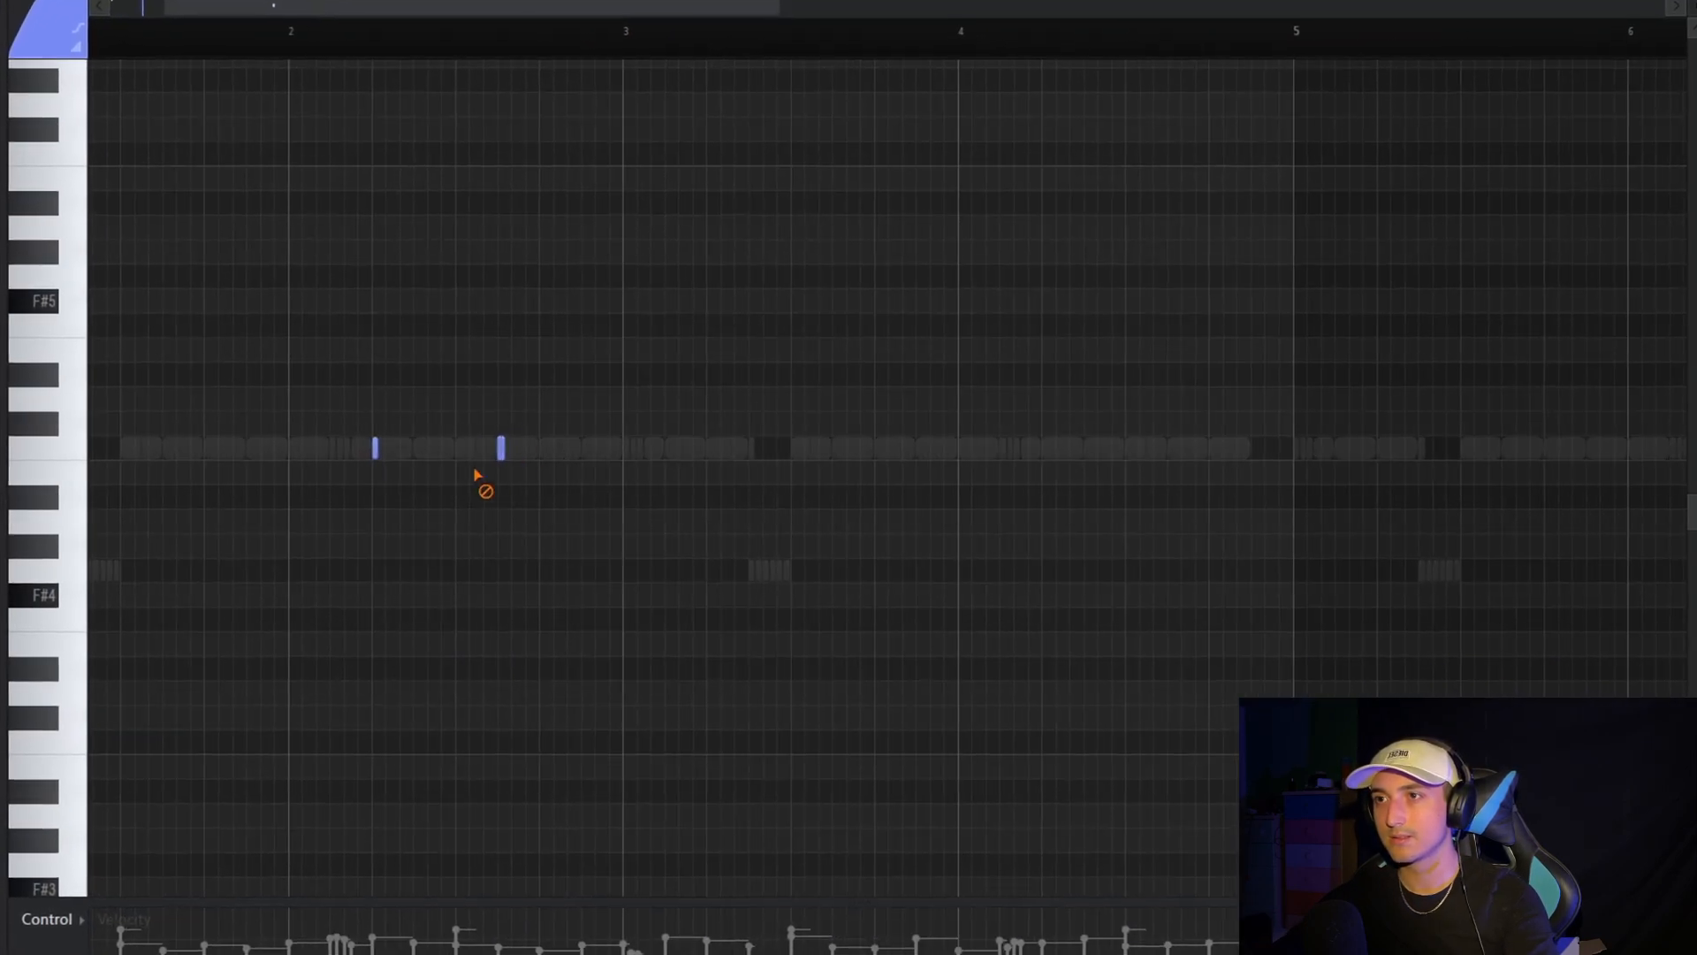
left_click(519, 461)
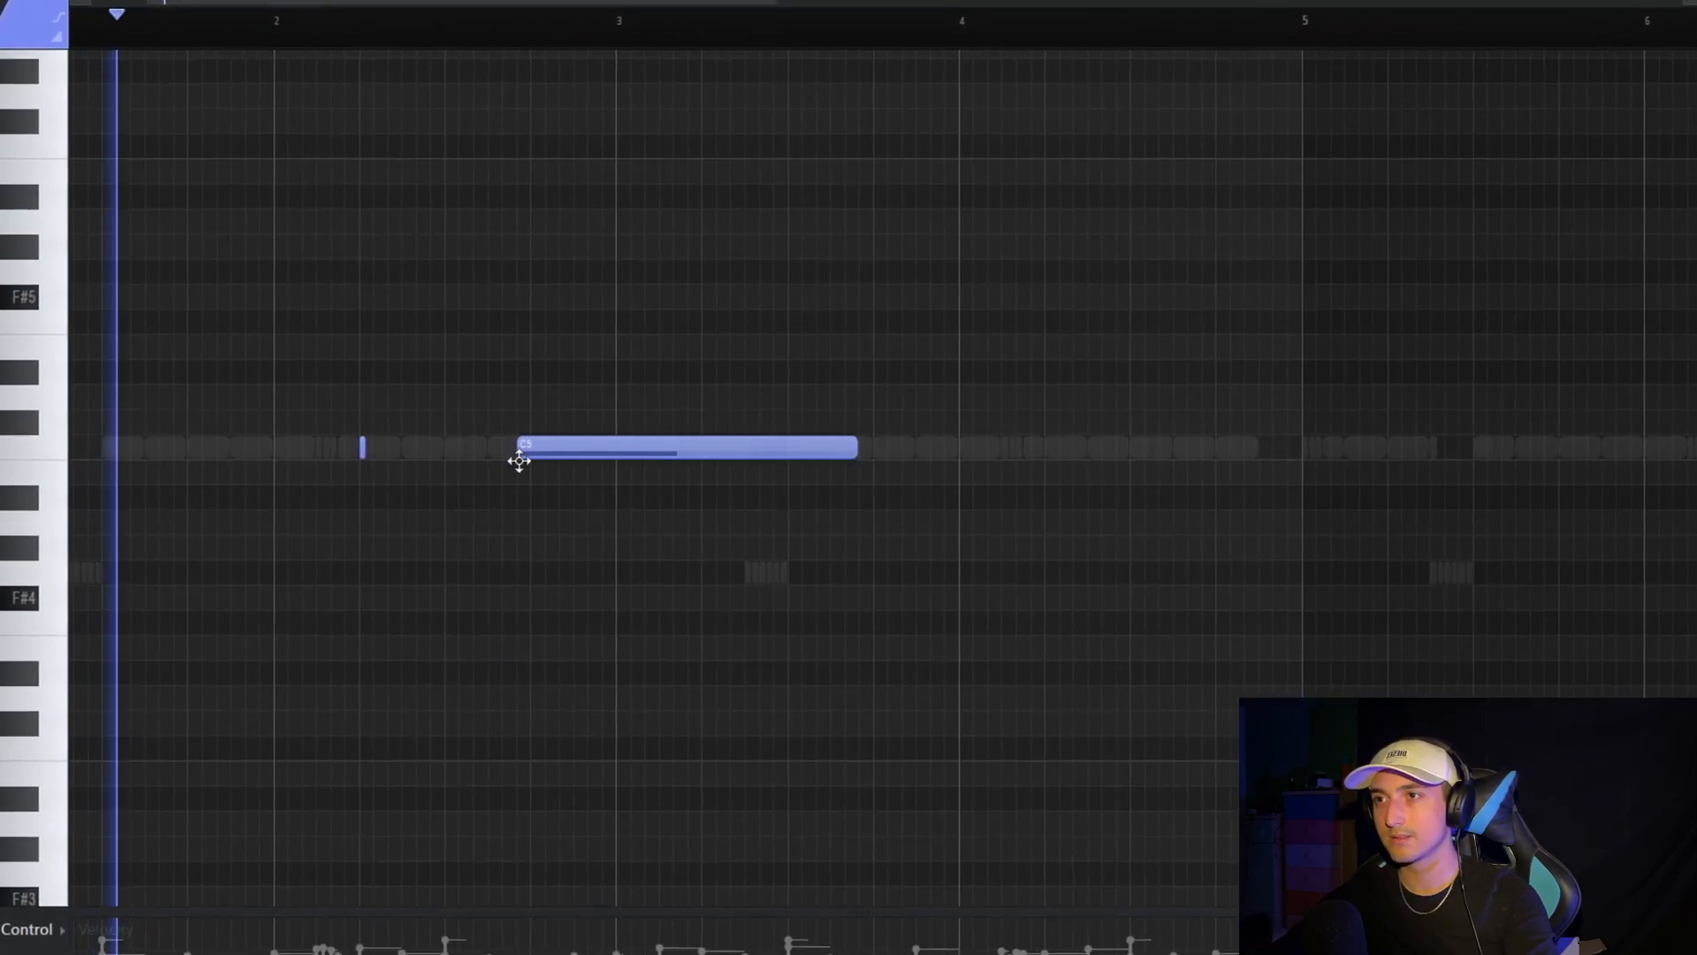
left_click(16, 916)
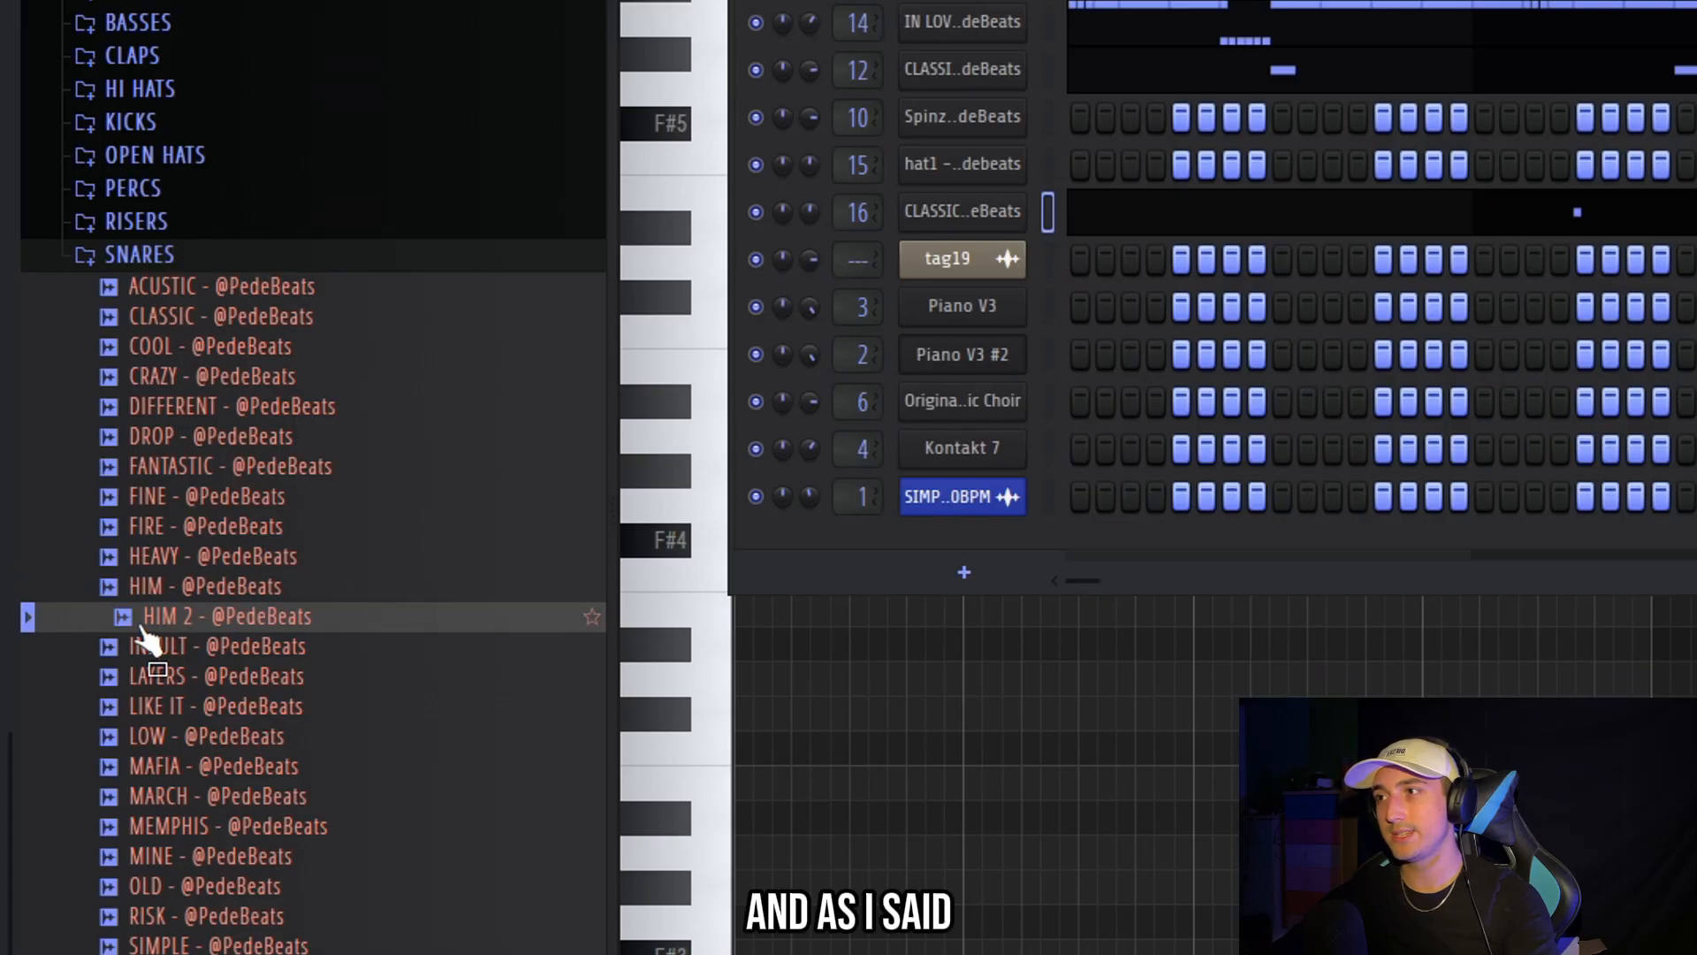
Load the HIM 2 snare sample into the channel rack and place C5 hits in bars 1 and 2
left_click_drag(956, 177, 942, 199)
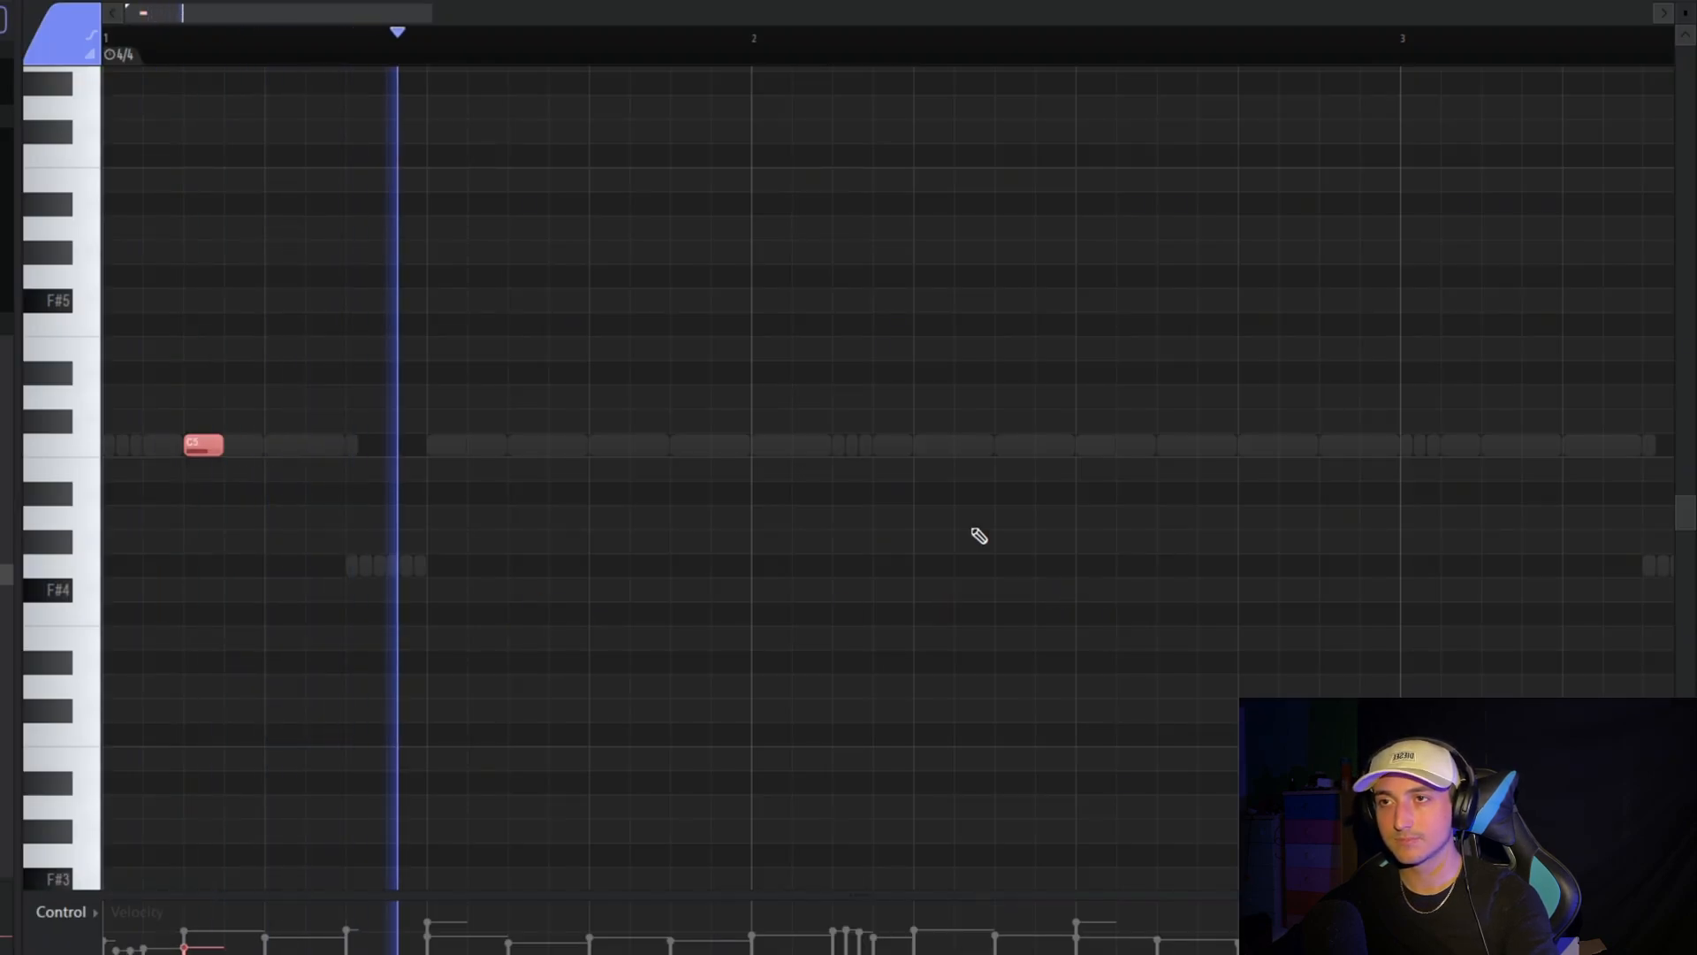
left_click(807, 446)
scroll(1095, 106, "down", 2)
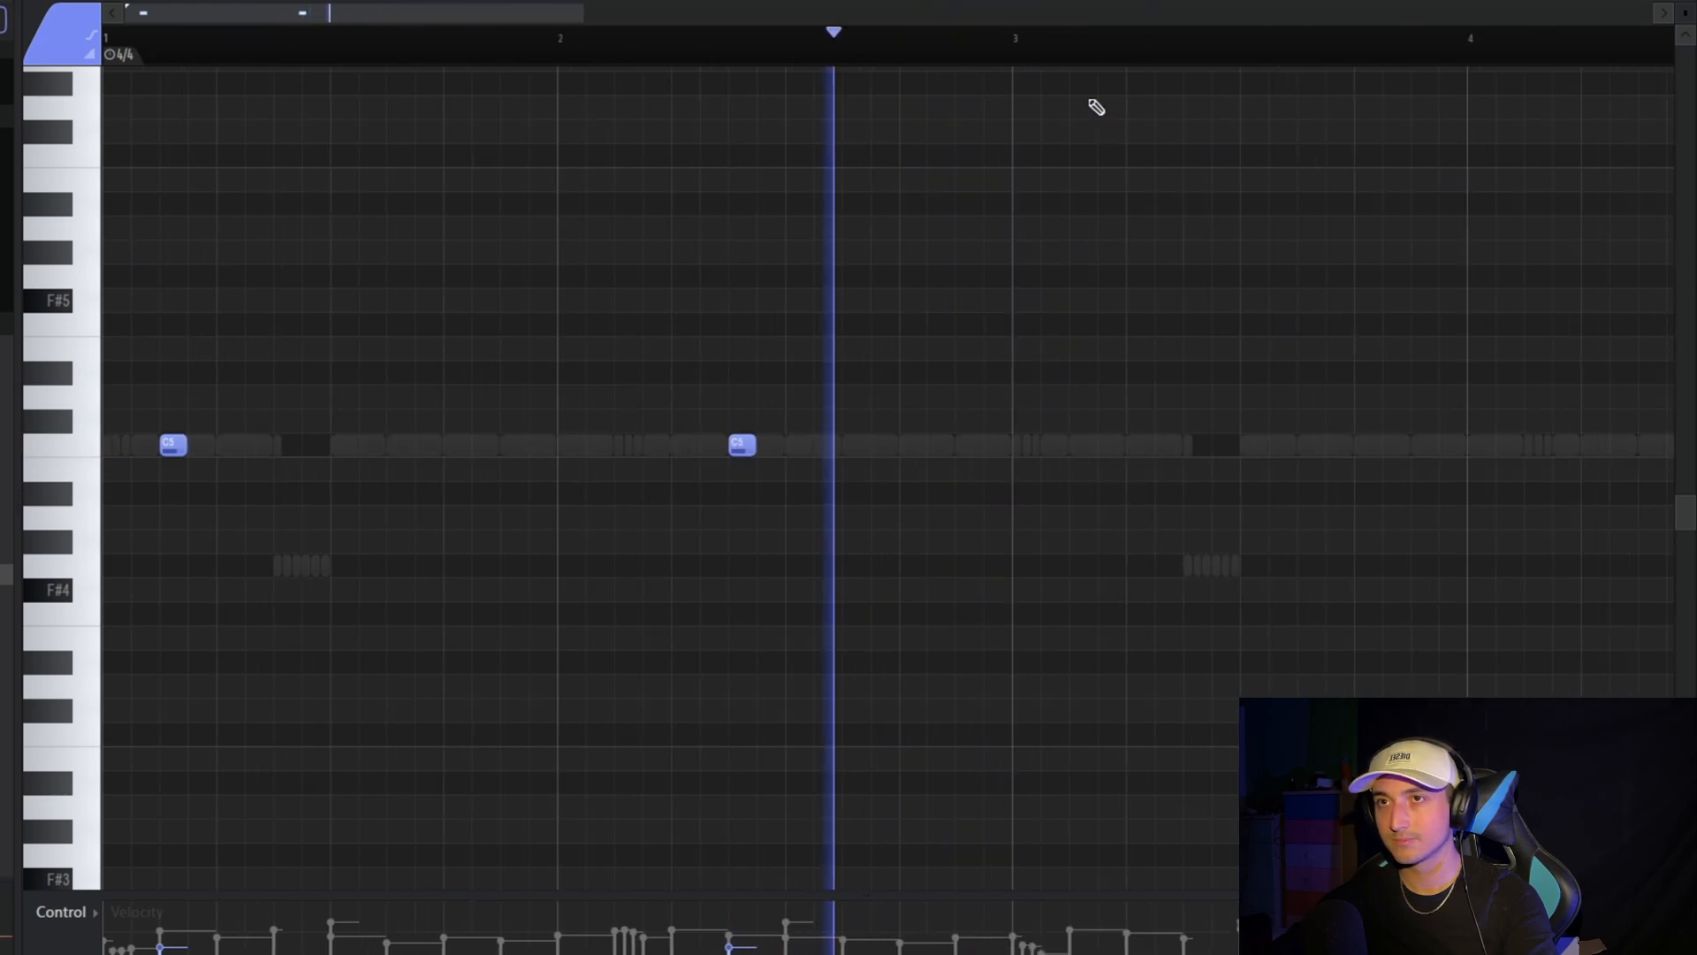
Place C5 snare hits at the end of bar 3 and early in bar 4, and duplicate the pattern over bars 5 to 8
left_click_drag(1067, 522, 1370, 438)
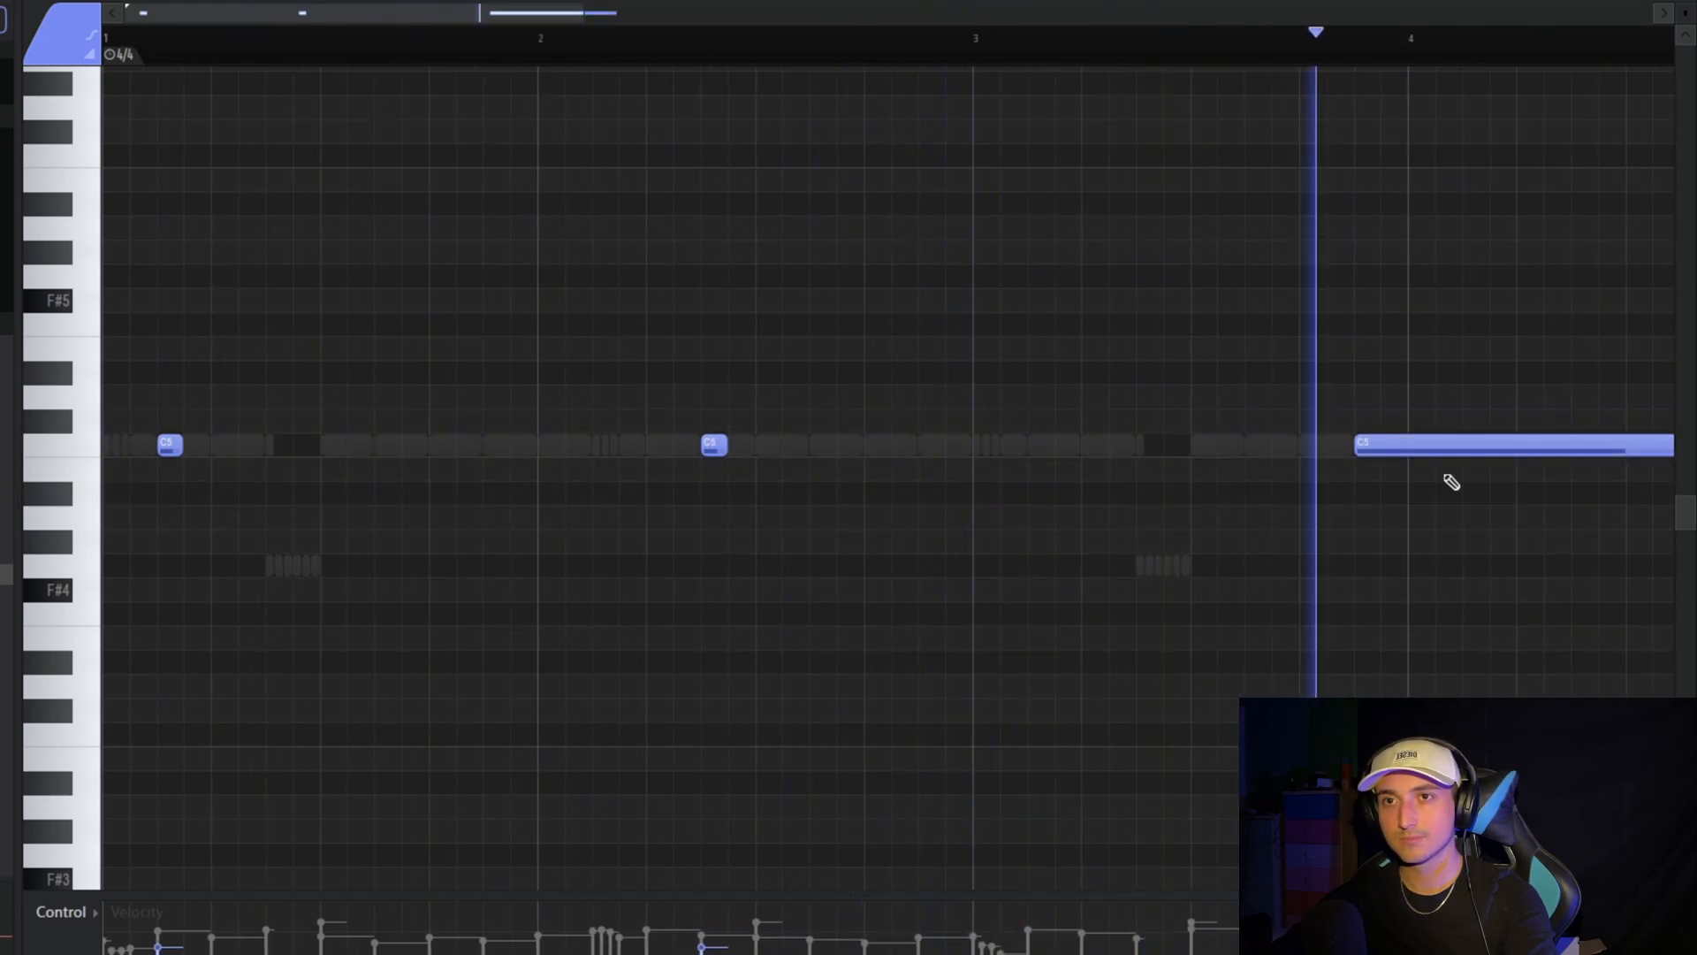
scroll(1255, 322, "down", 2)
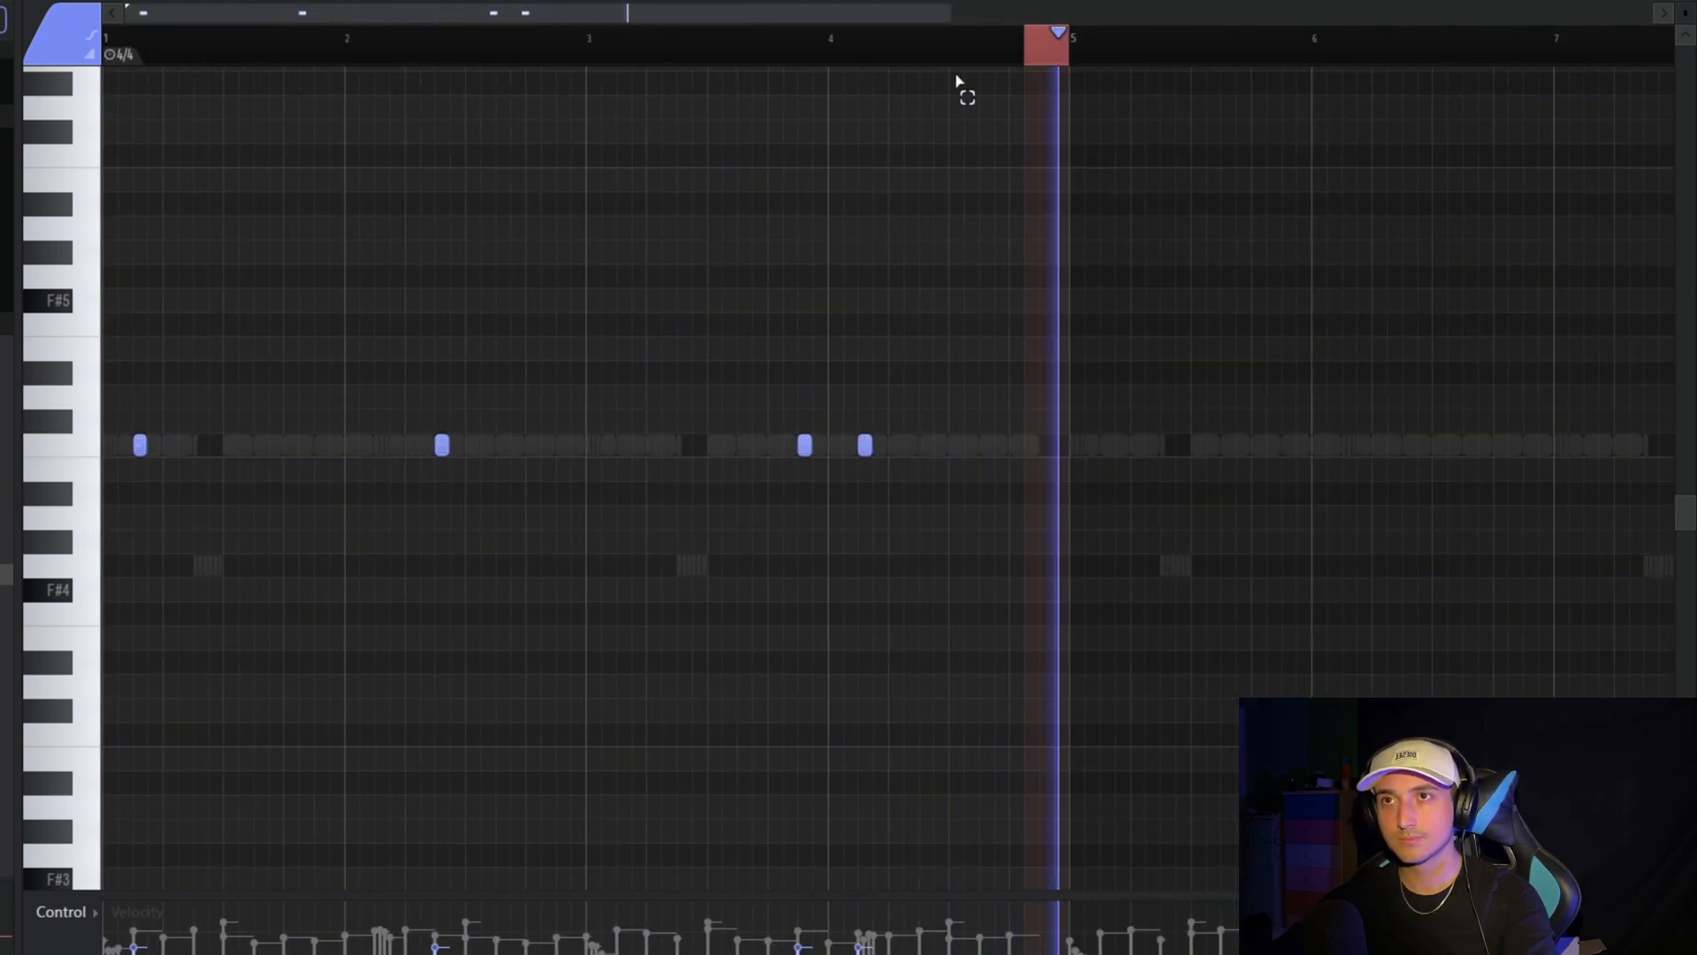
key("ctrl+b")
key("ctrl+d")
scroll(1344, 557, "down", 2)
scroll(1405, 579, "up", 5)
Write a snare roll in the second half of bar 8 with three short F5 notes followed by three D#5 notes
left_click_drag(1031, 564, 1043, 559)
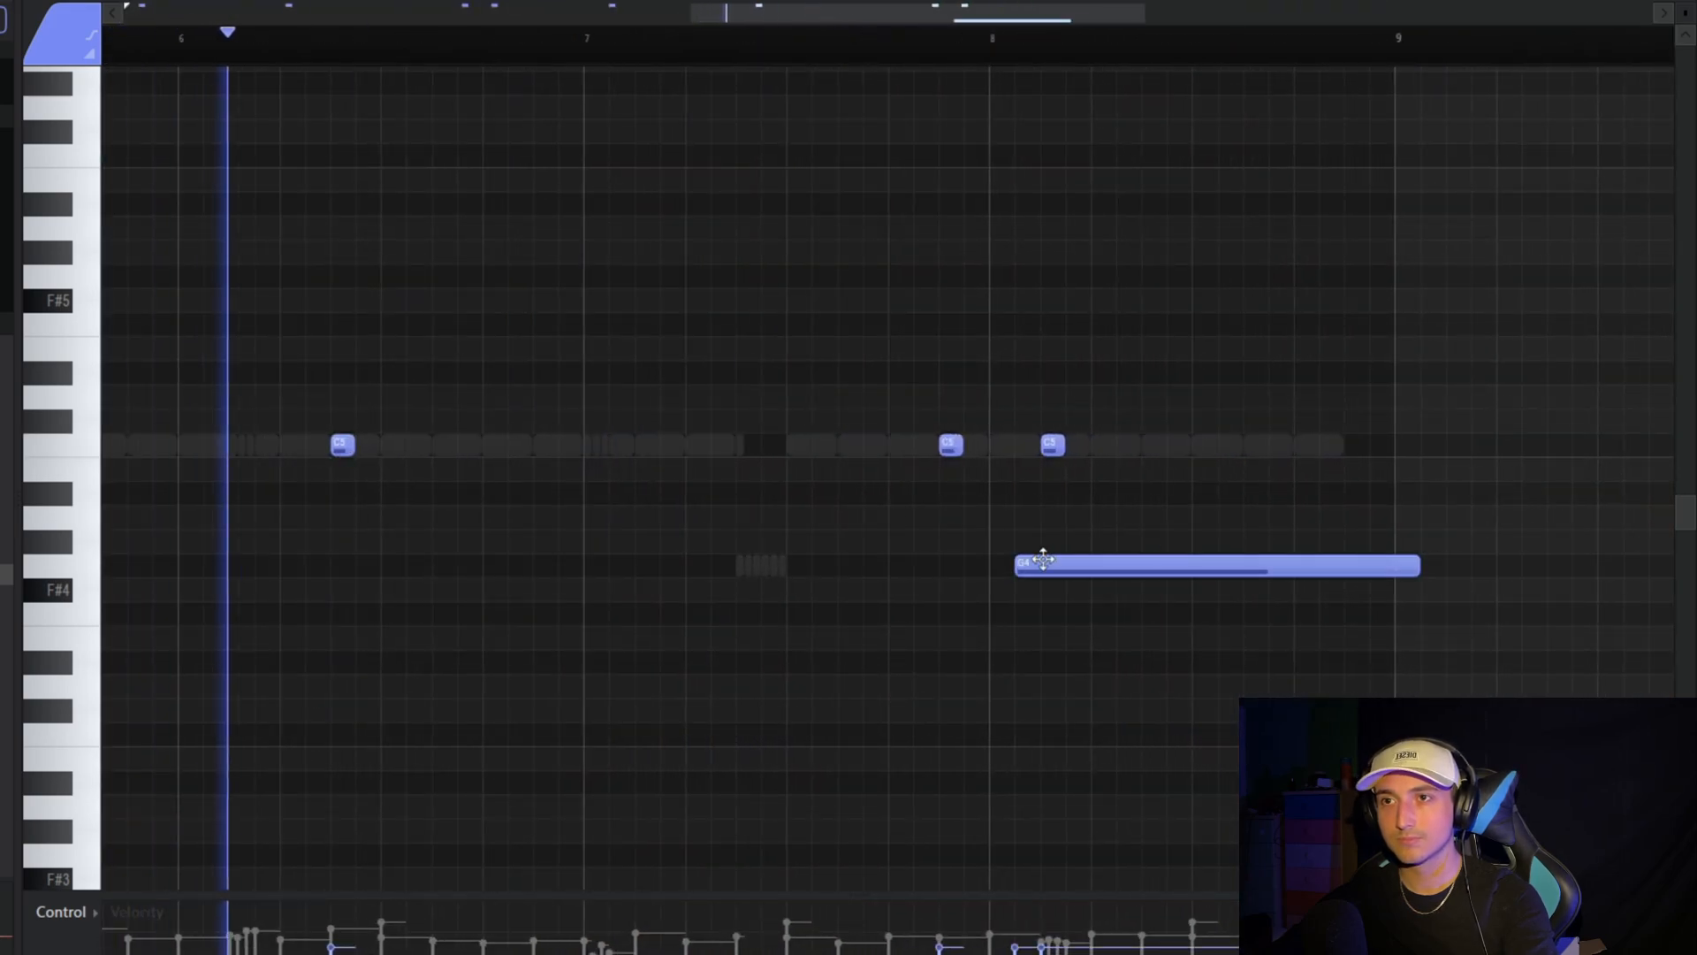
right_click(1043, 559)
scroll(1237, 570, "up", 3)
left_click(1149, 468)
right_click(1312, 464)
left_click(1200, 323)
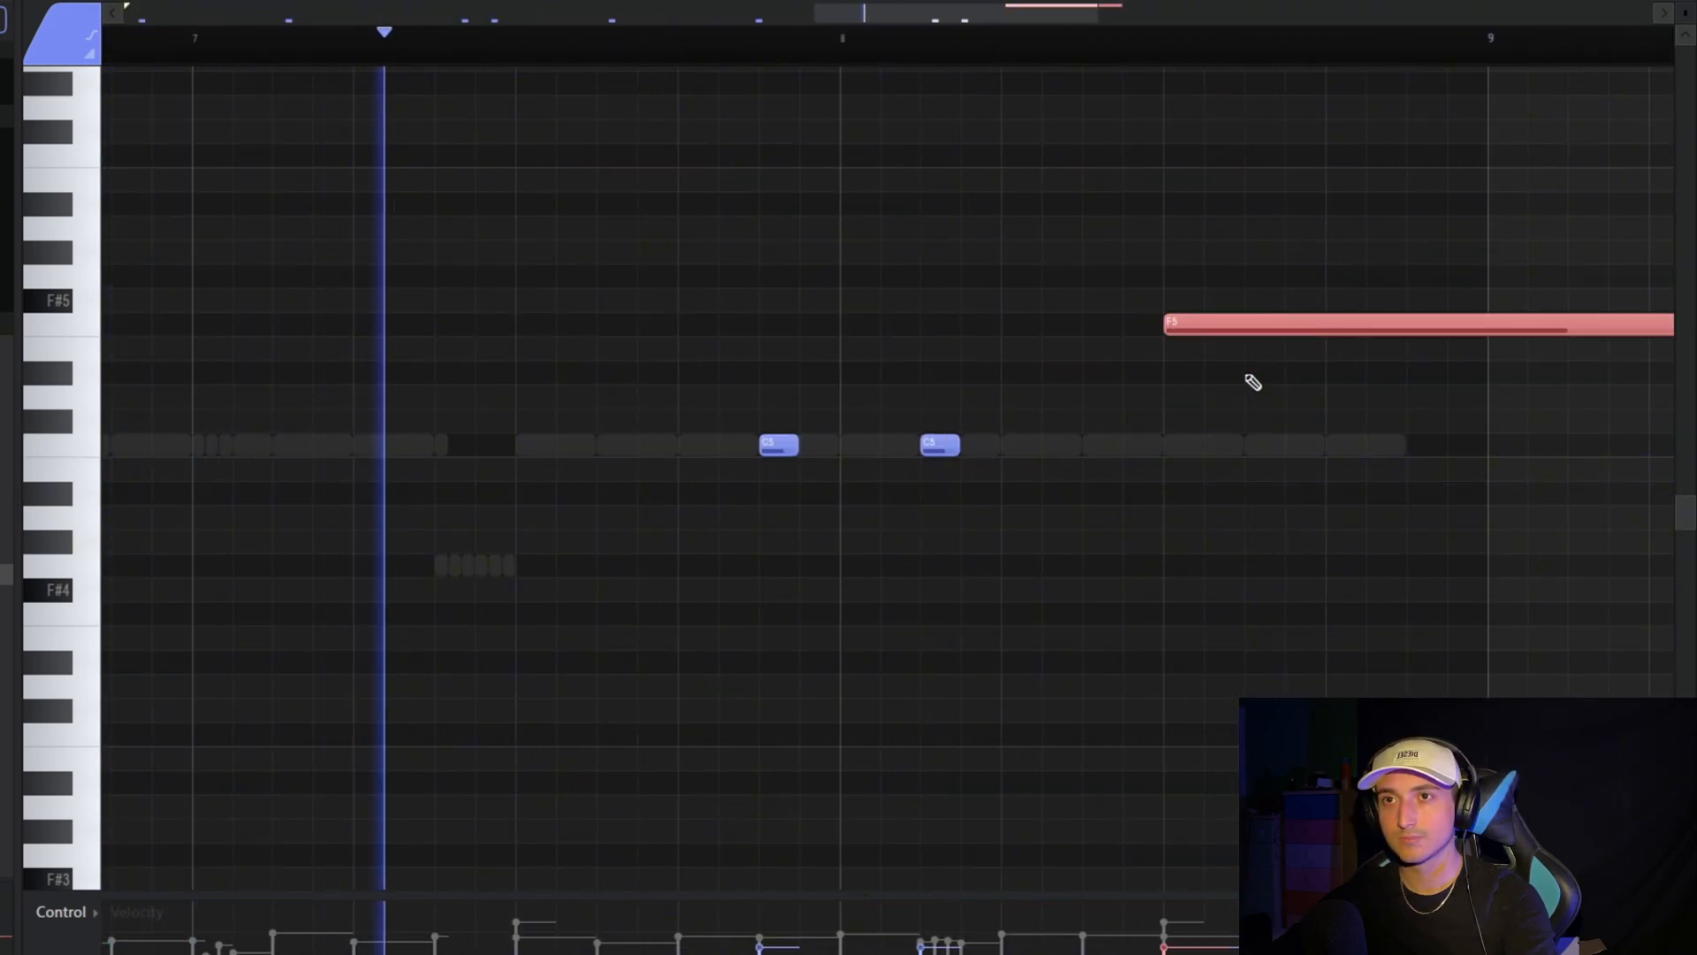
left_click_drag(1254, 382, 1194, 354)
left_click(1227, 325)
left_click(1266, 326)
left_click(1347, 373)
left_click_drag(1436, 451, 1432, 475)
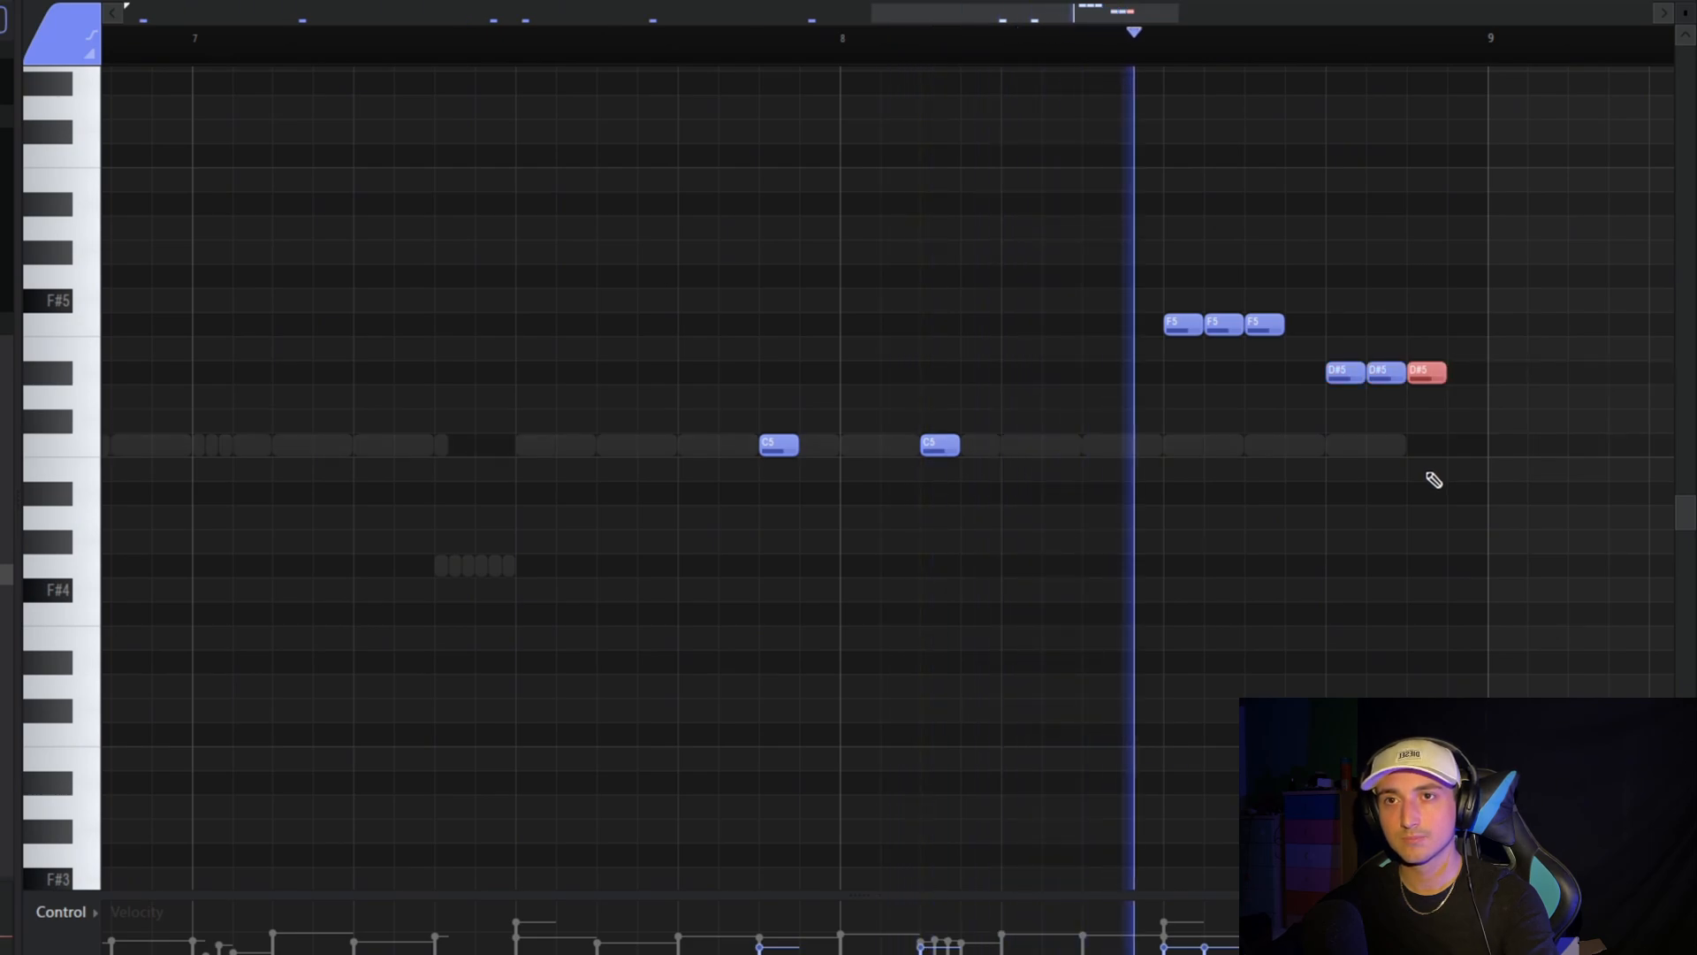
scroll(1553, 481, "down", 3)
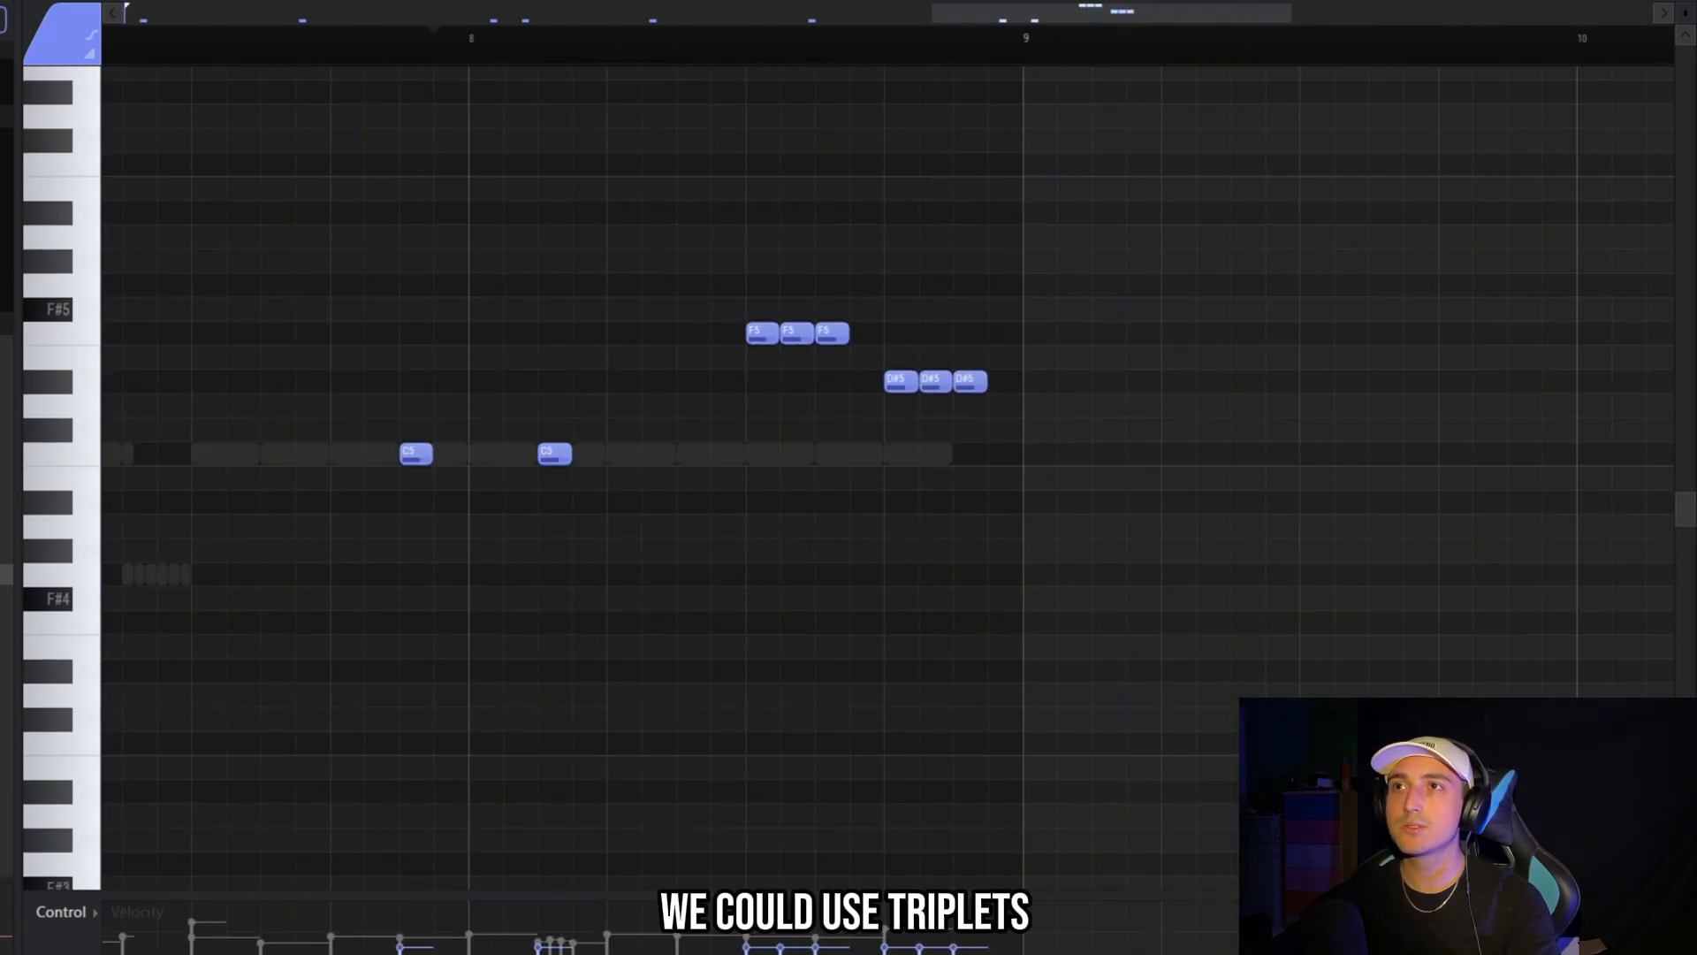
Set the piano roll snap to 1/3 beat for writing triplets in the snare roll
left_click_drag(1139, 465, 789, 205)
left_click(151, 25)
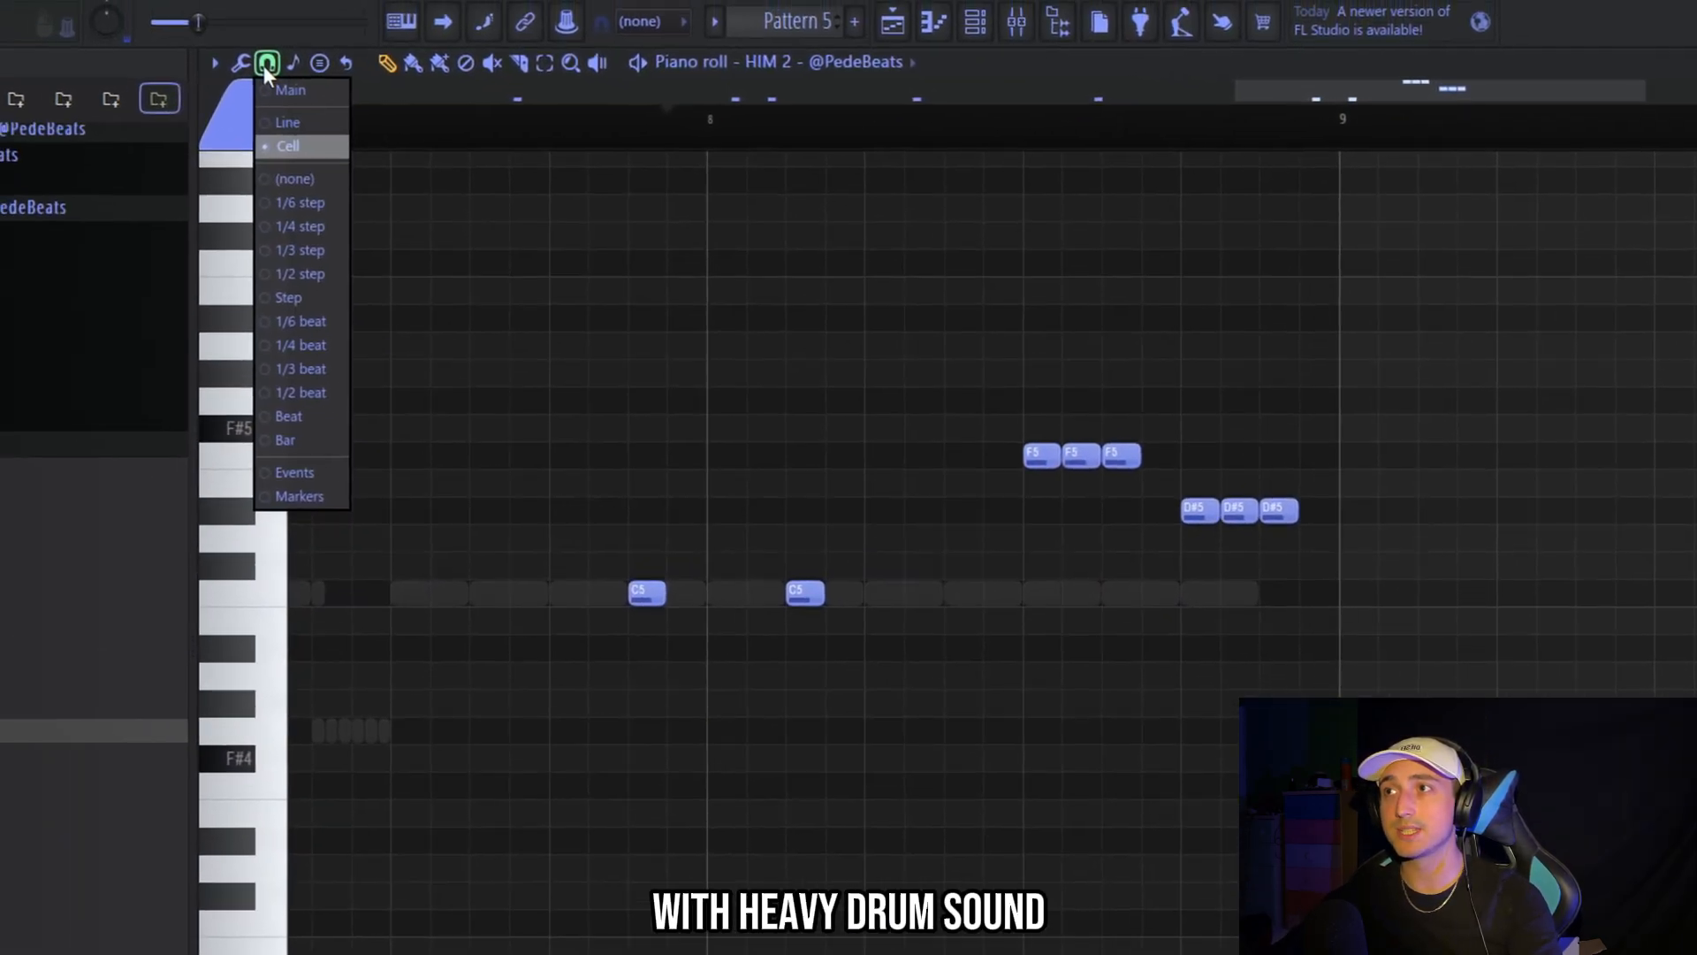
left_click(311, 369)
scroll(1160, 462, "up", 2)
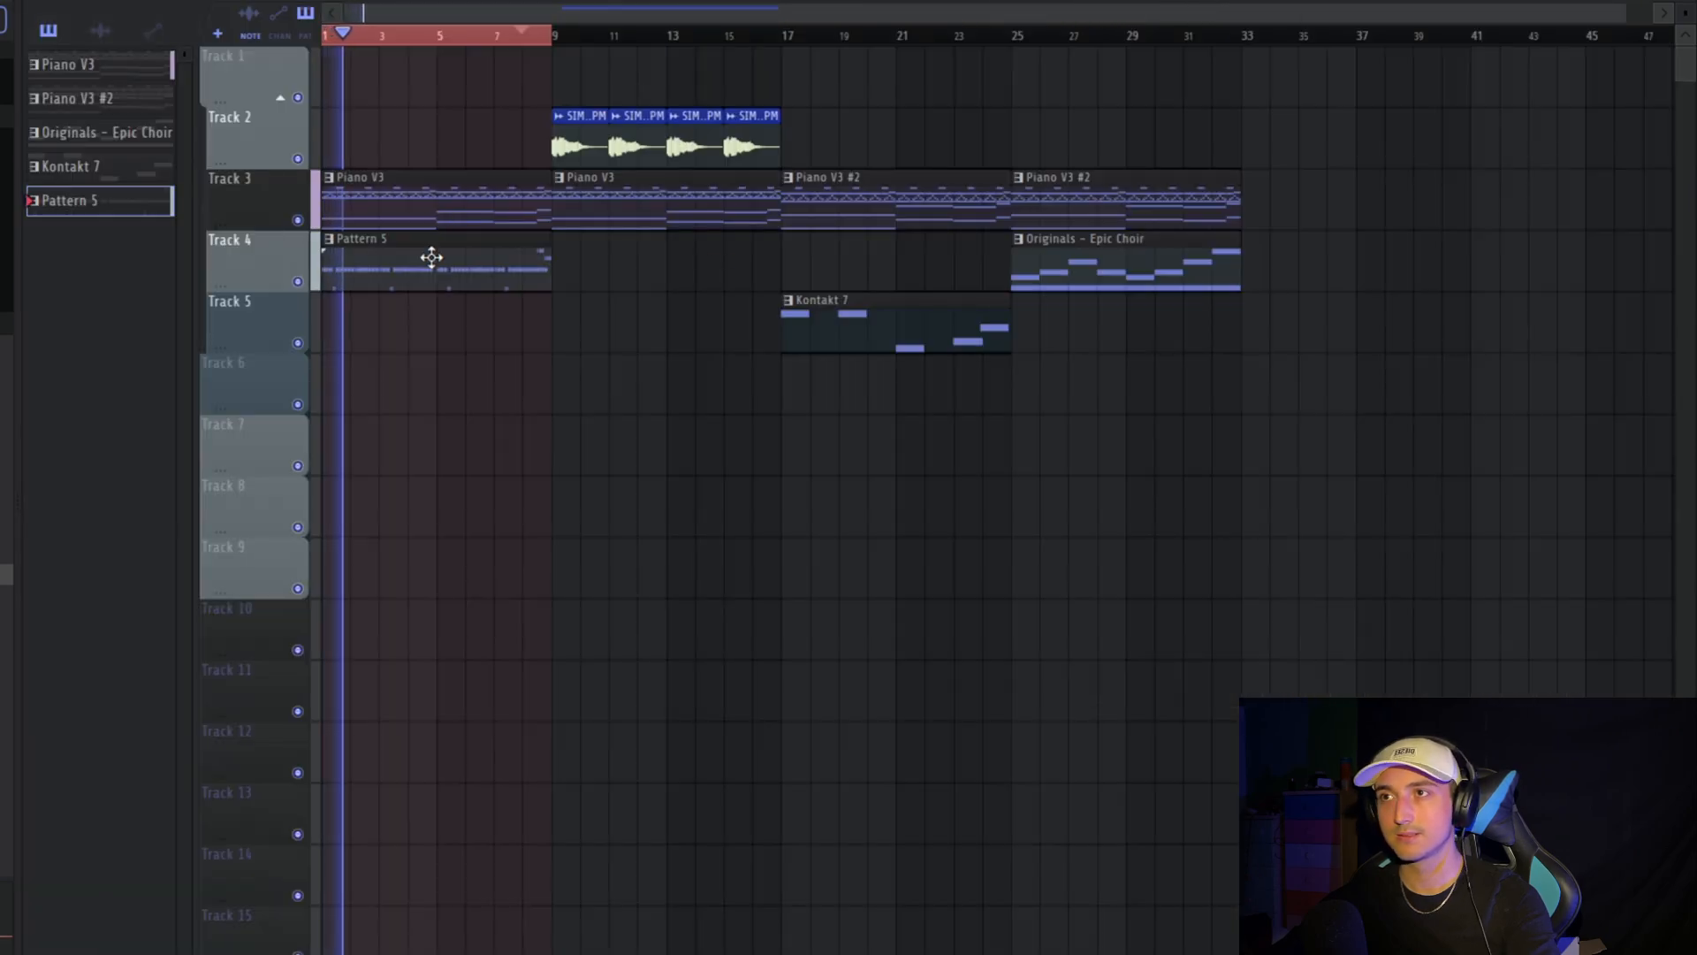
Open Pattern 5, load the SUPERSPINZ 808 sample onto the Spinz channel and open that channel's piano roll
double_click(432, 257)
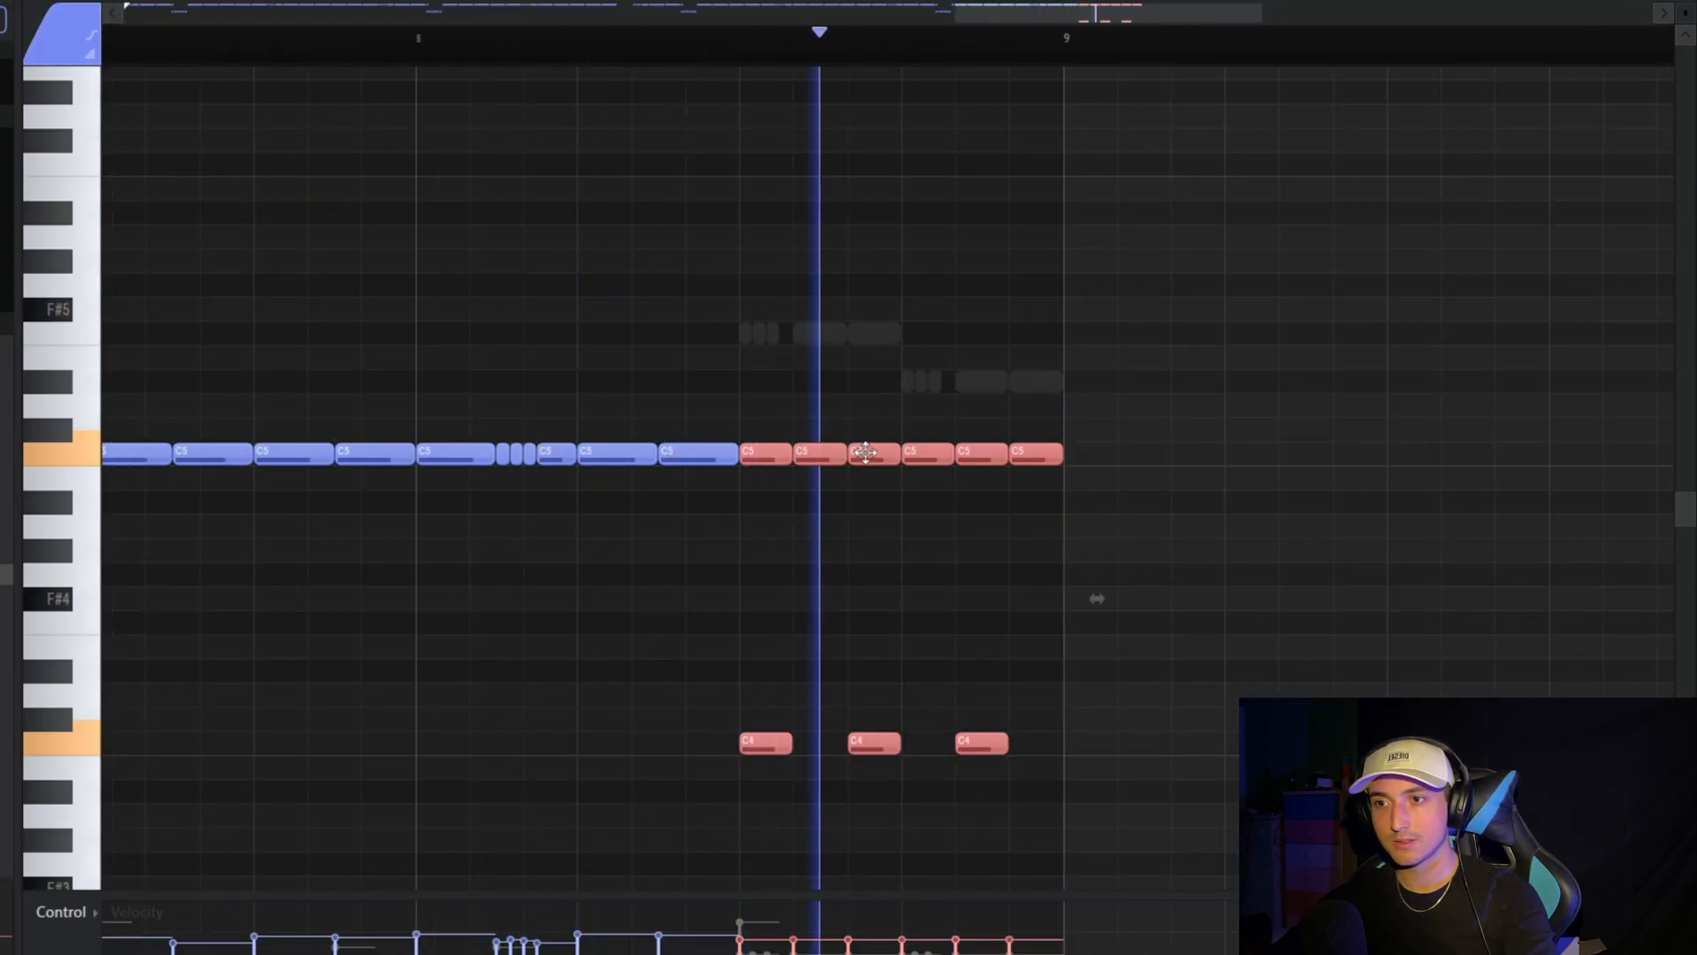
key("F6")
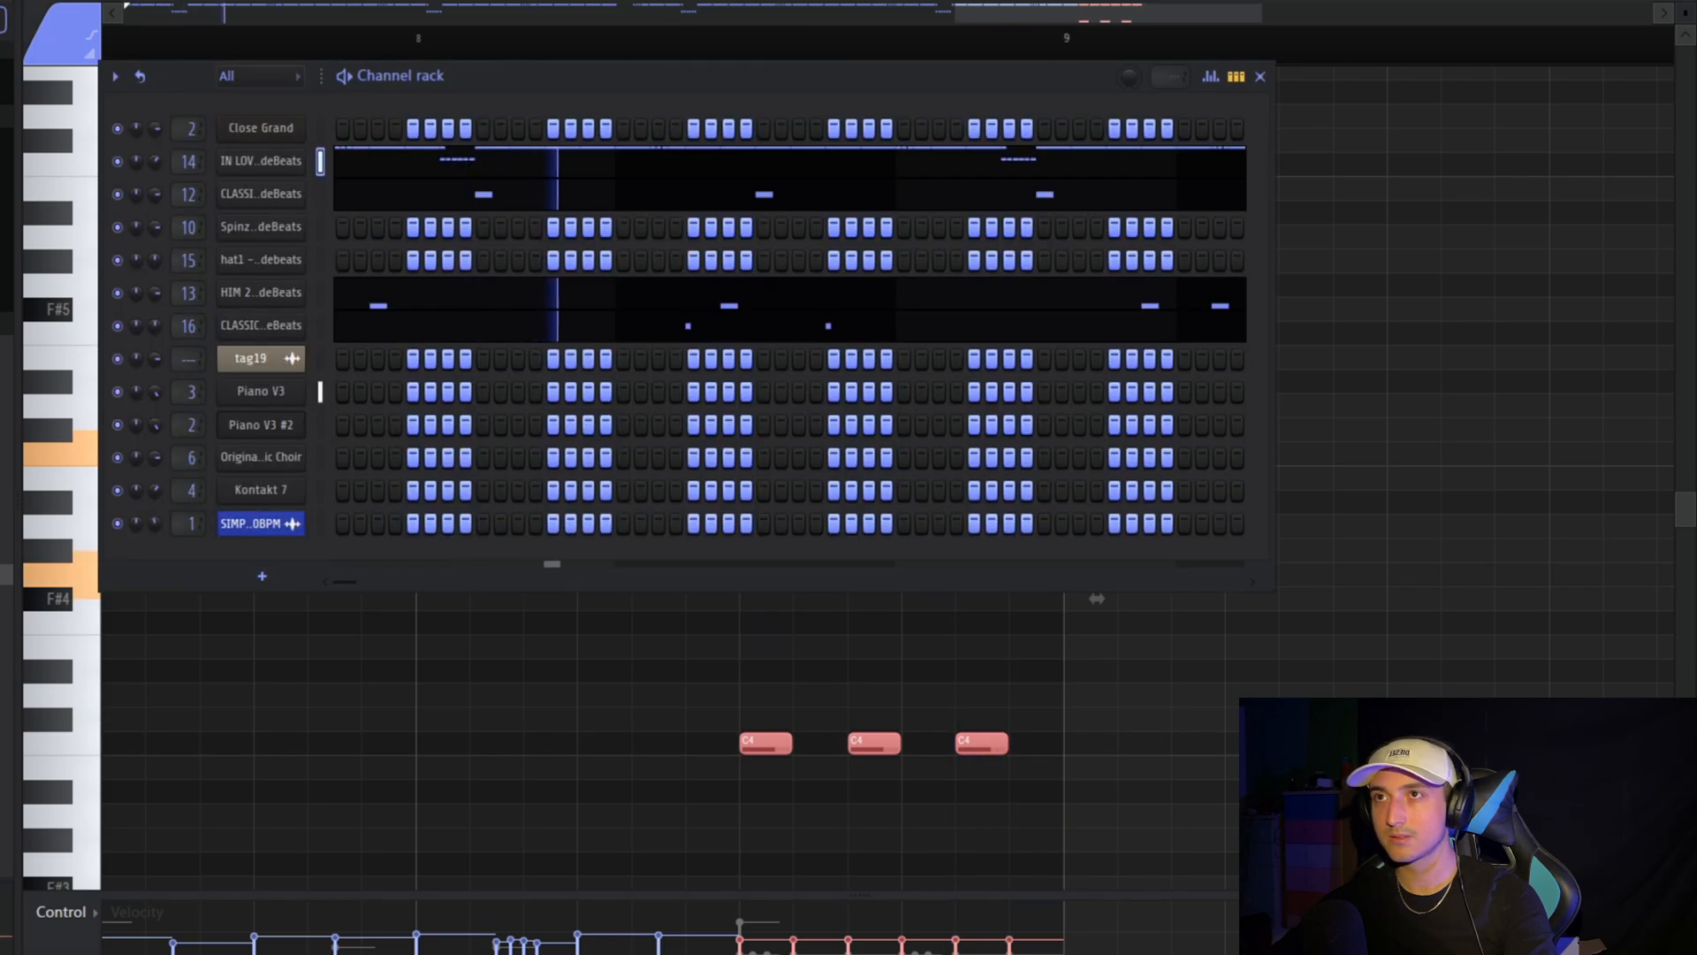
key("F9")
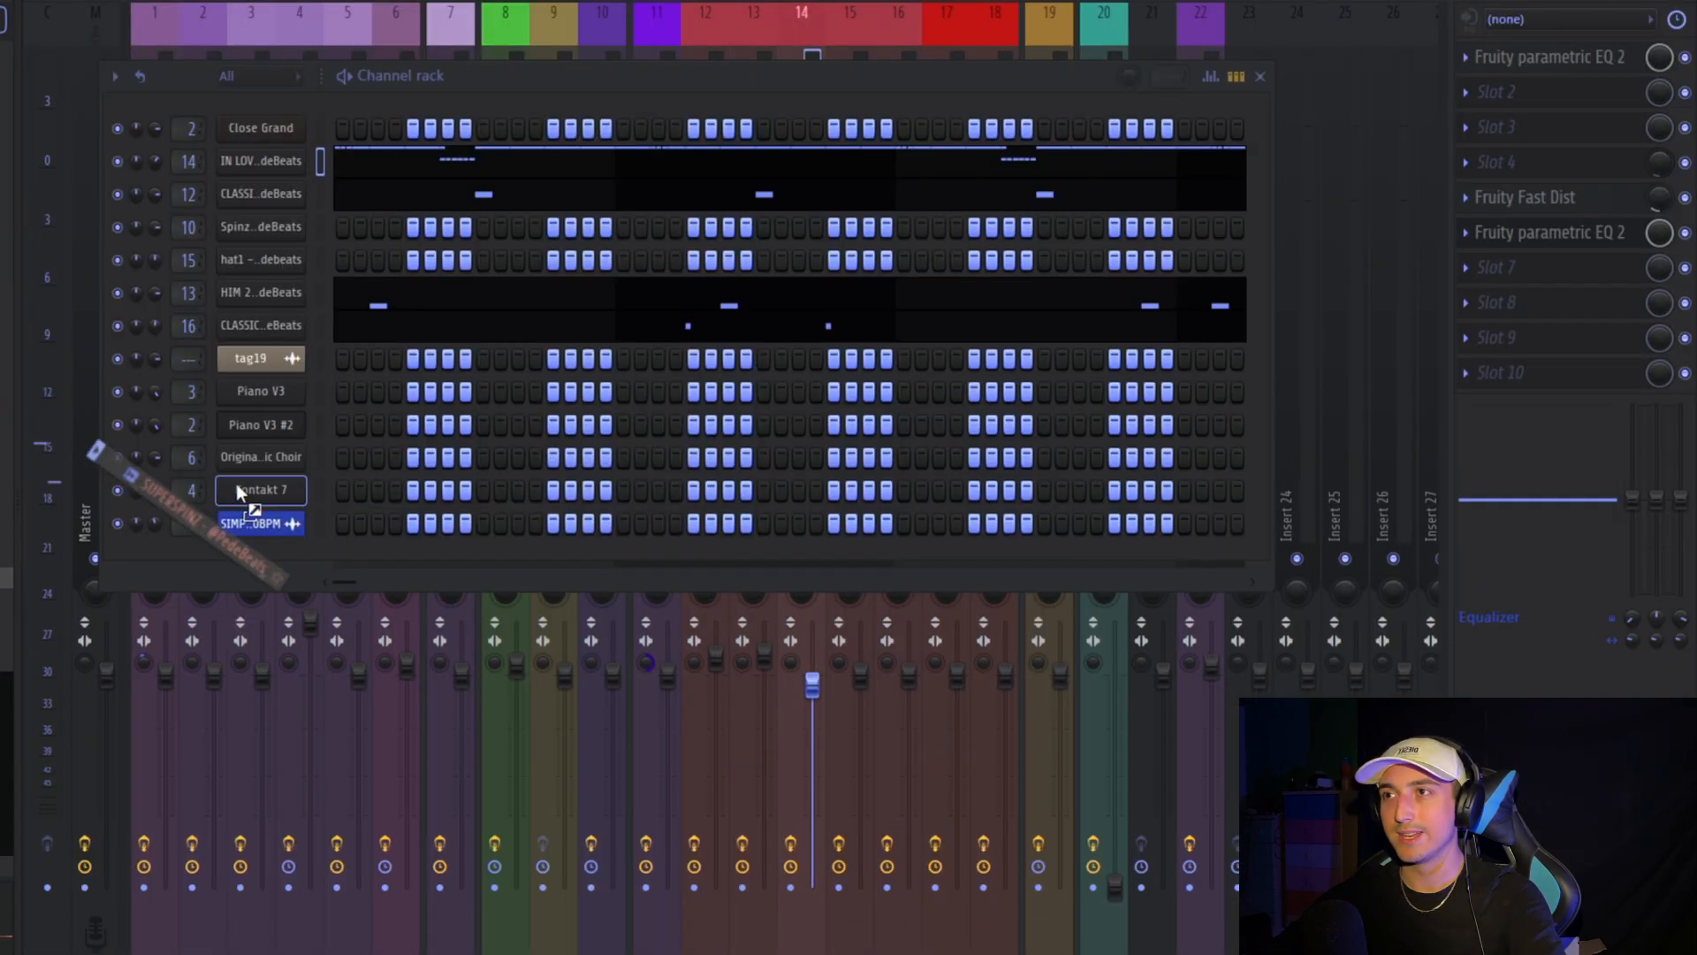
left_click_drag(247, 230, 248, 230)
right_click(294, 226)
left_click(353, 226)
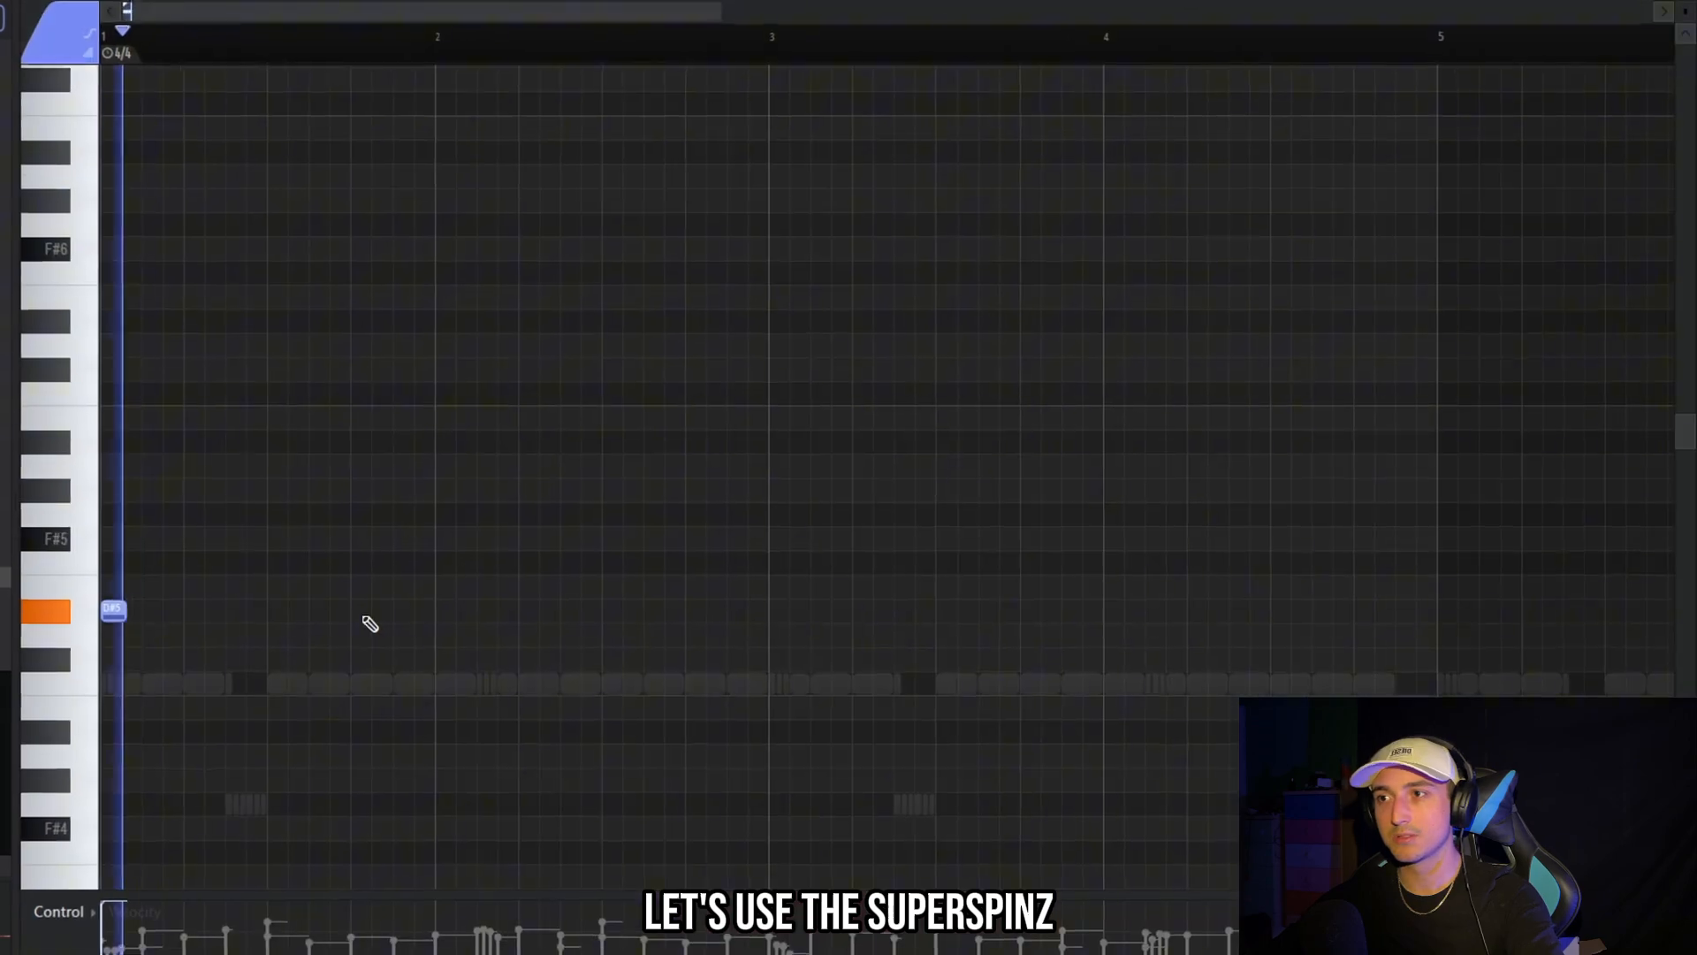
Write the 808's D#5 notes over the first four bars and open the SUPERSPINZ sampler's envelope settings
left_click(372, 608)
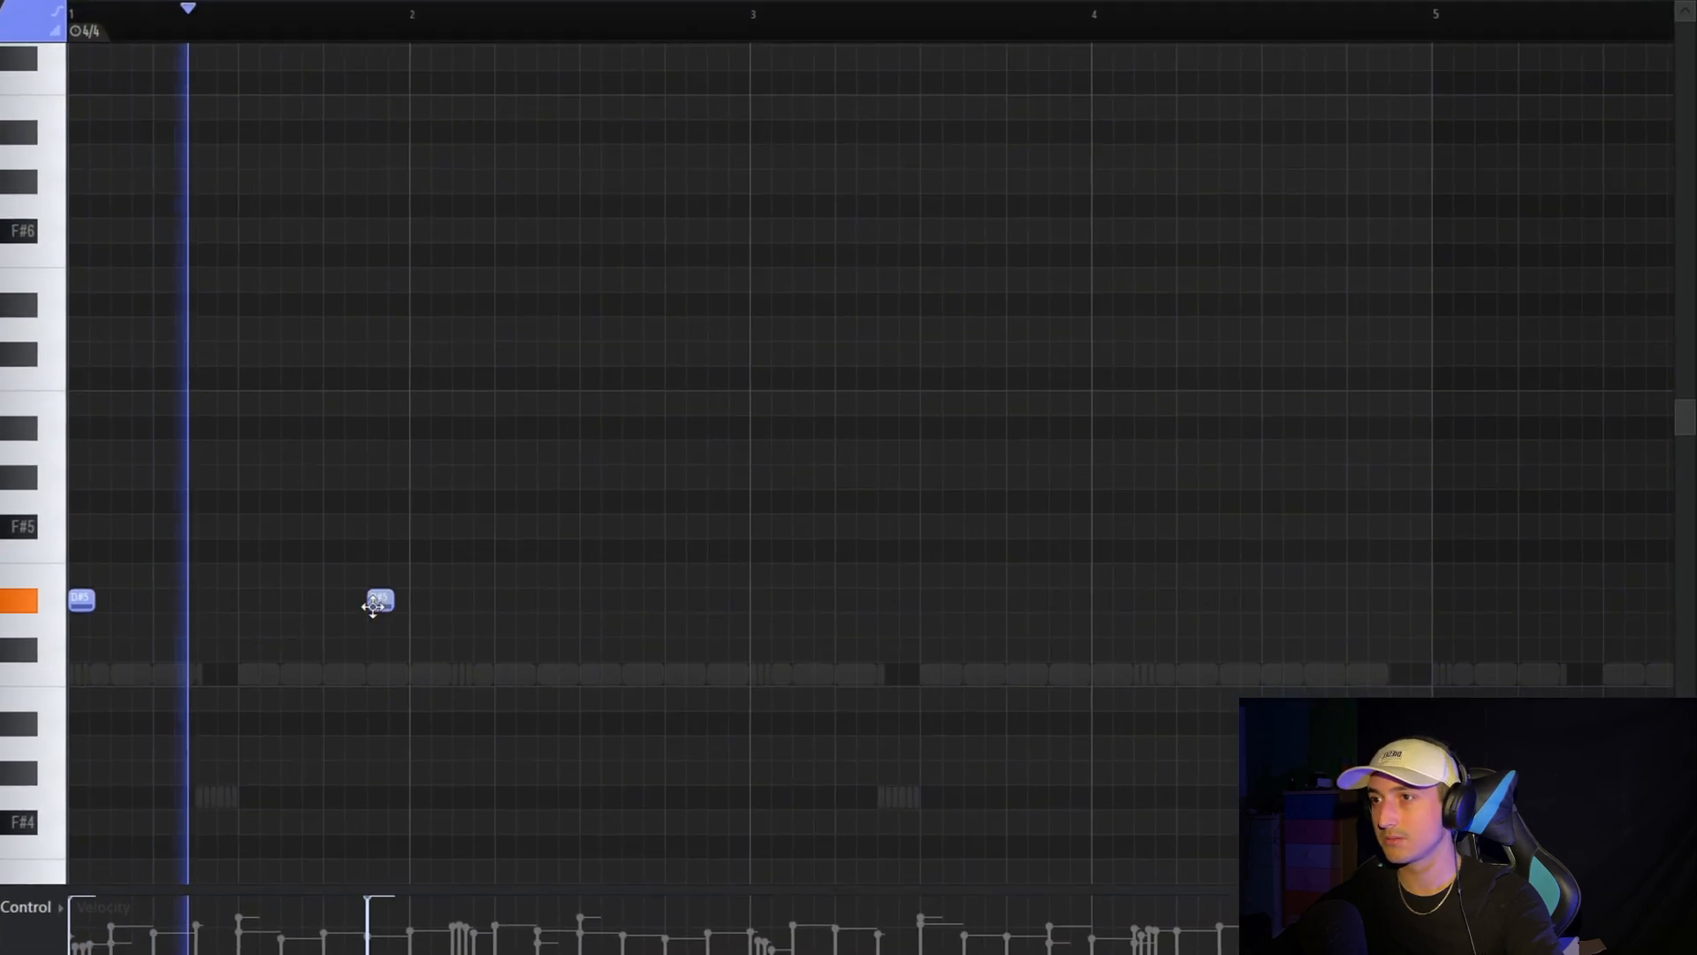
left_click(453, 608)
left_click_drag(455, 606, 493, 580)
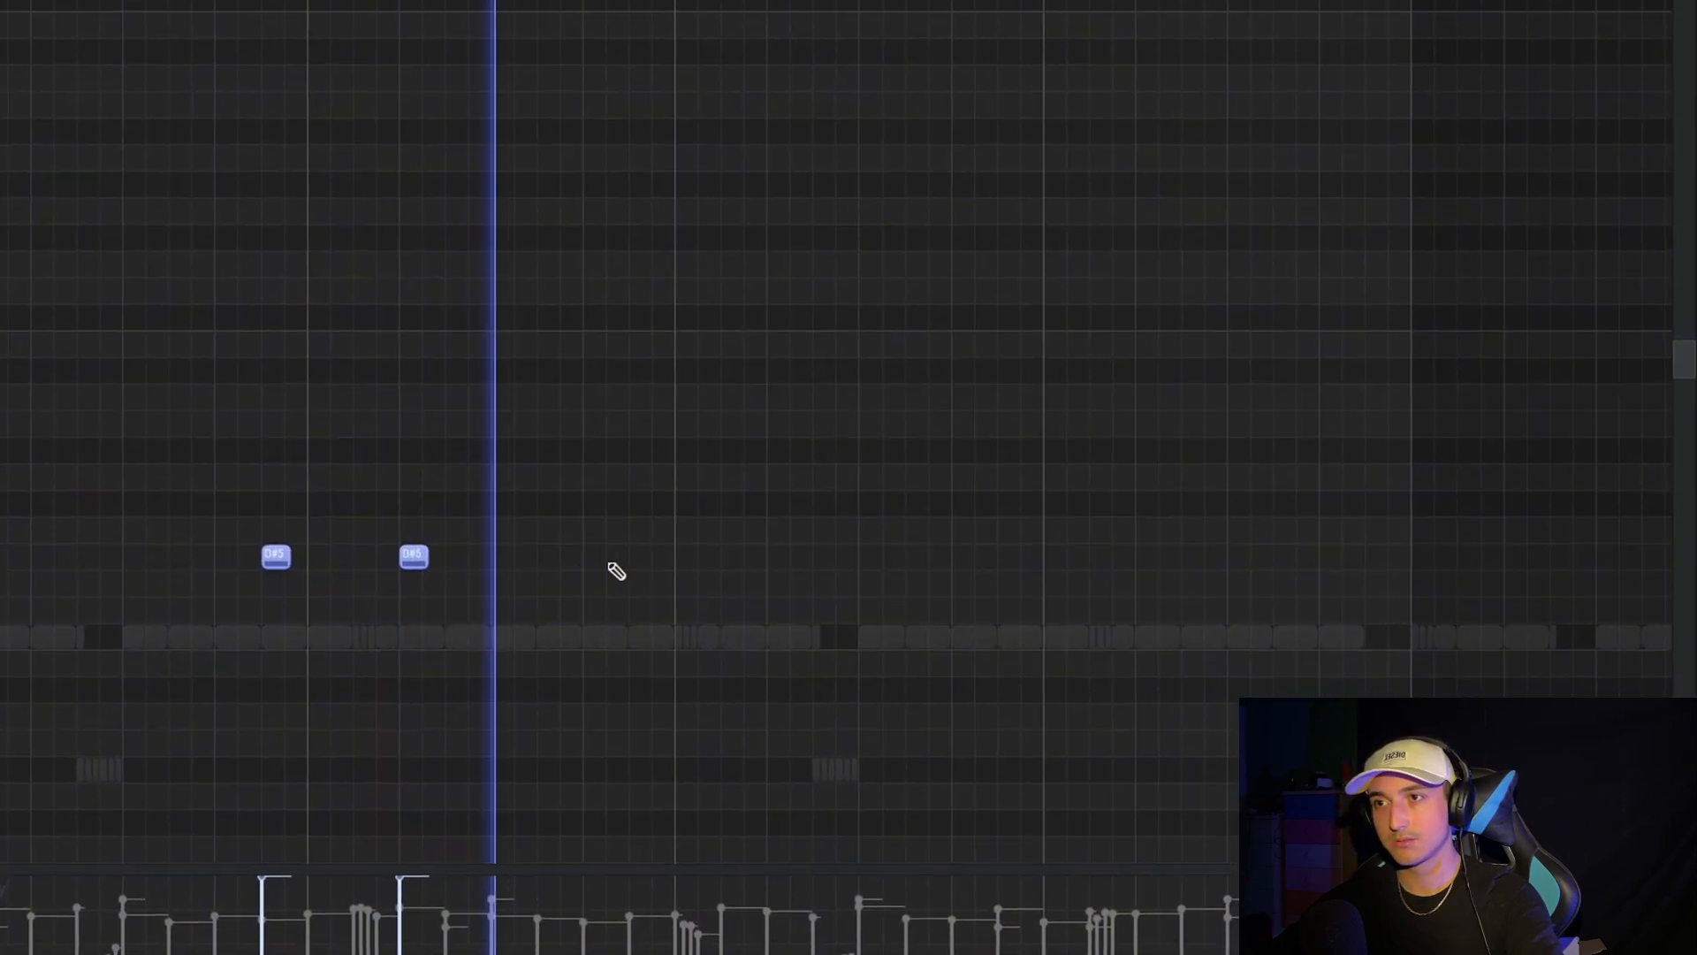
left_click(743, 592)
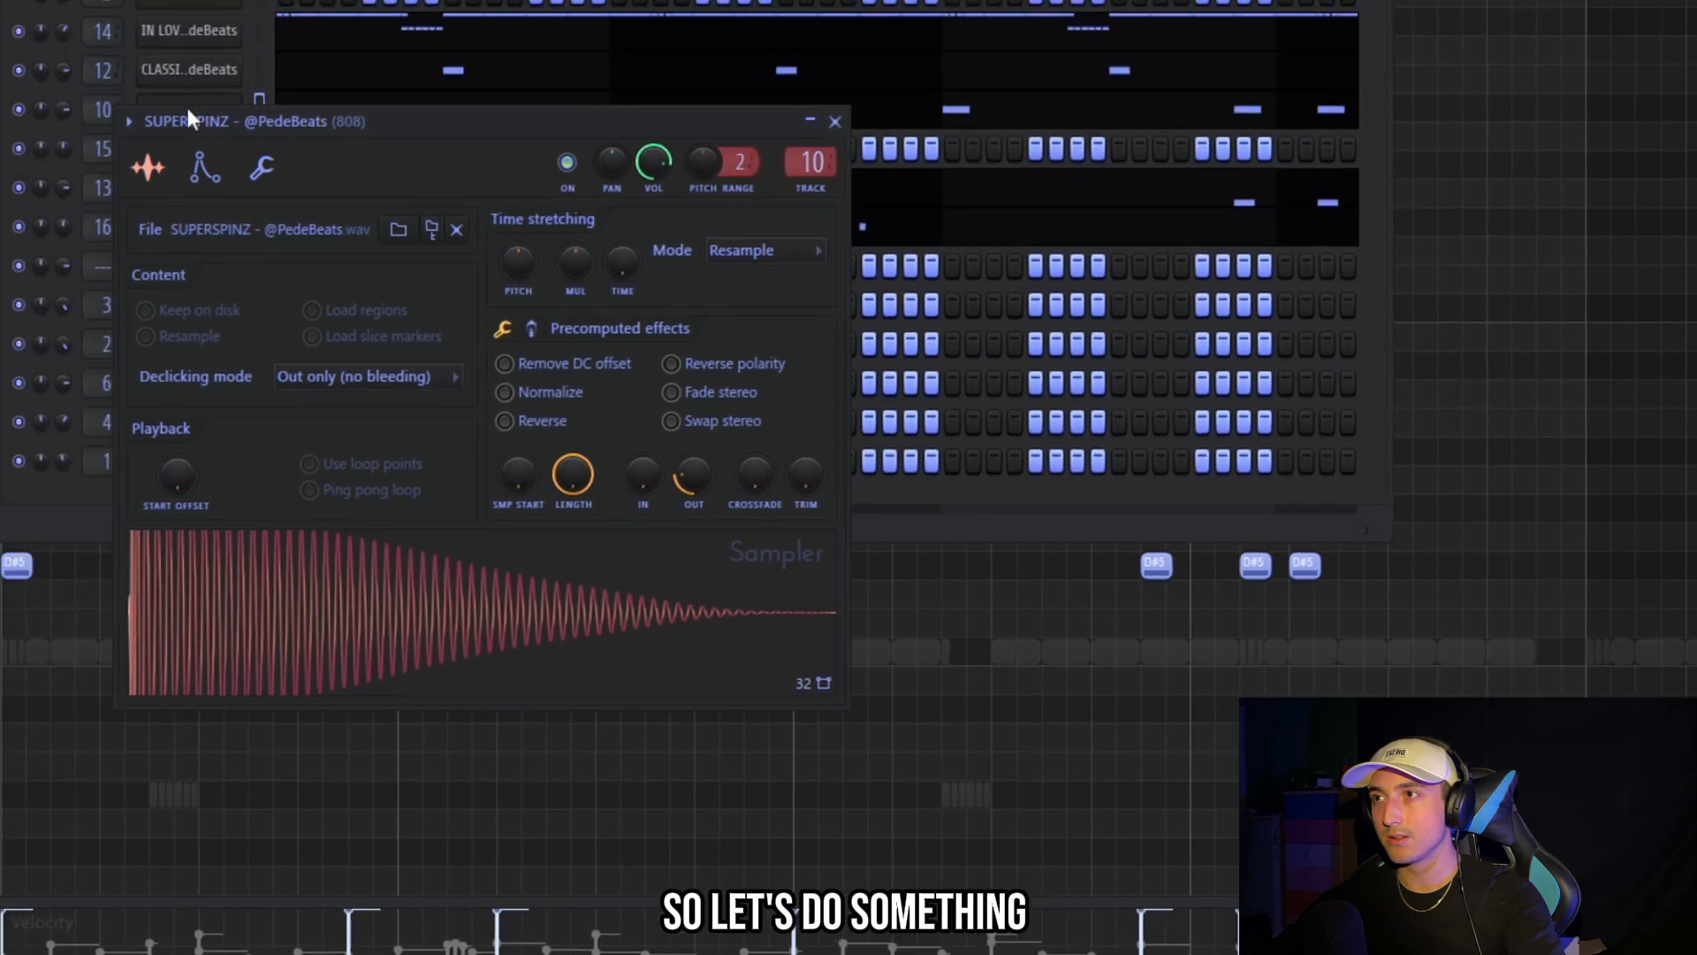
left_click(204, 166)
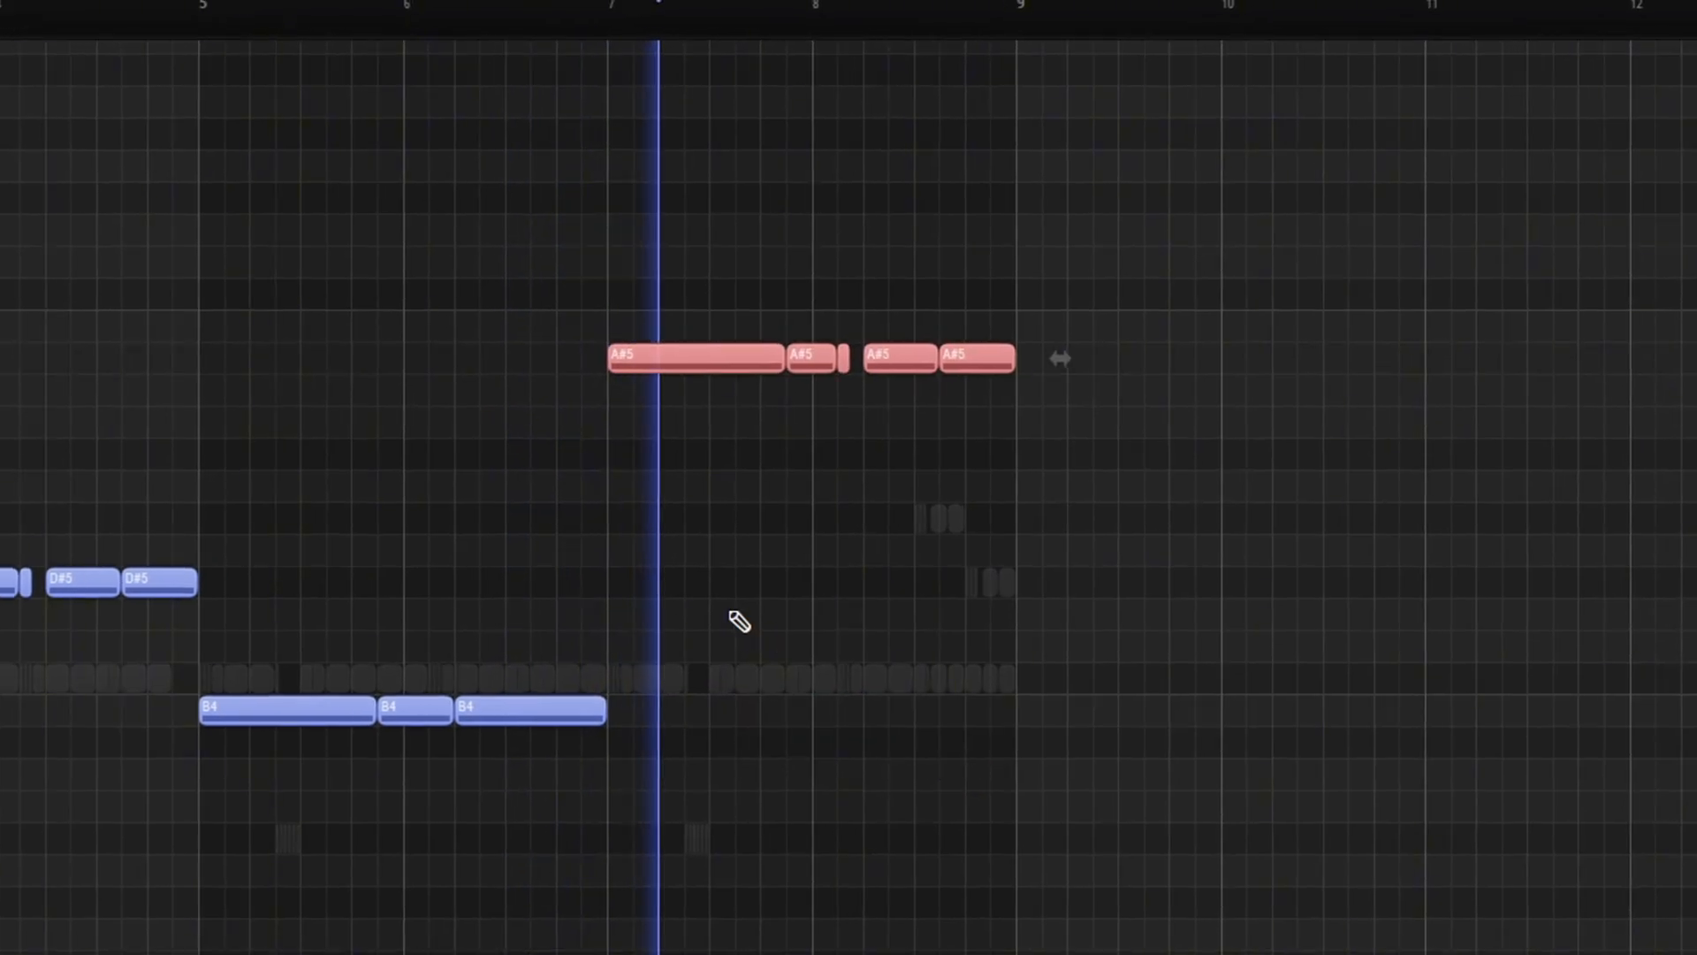
Lower the A#5 808 note that crosses from bar 7 into bar 8 by one octave to A#4
left_click_drag(654, 537, 529, 250)
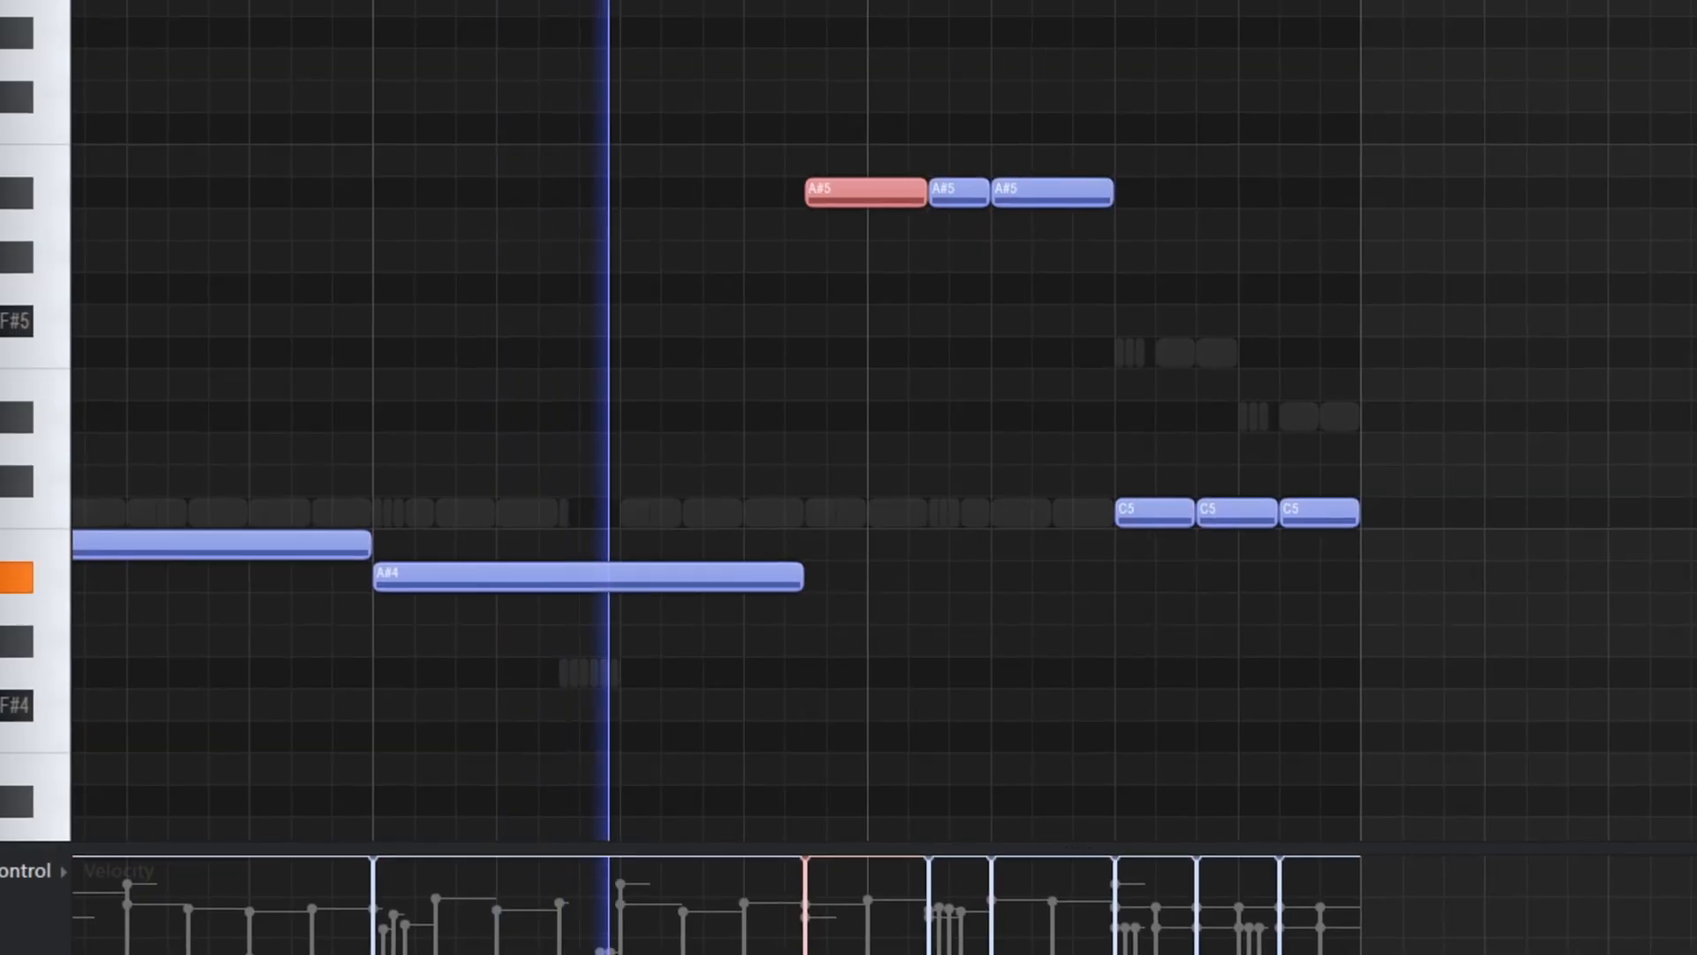
key("ctrl+Down")
left_click(1121, 14, "ctrl")
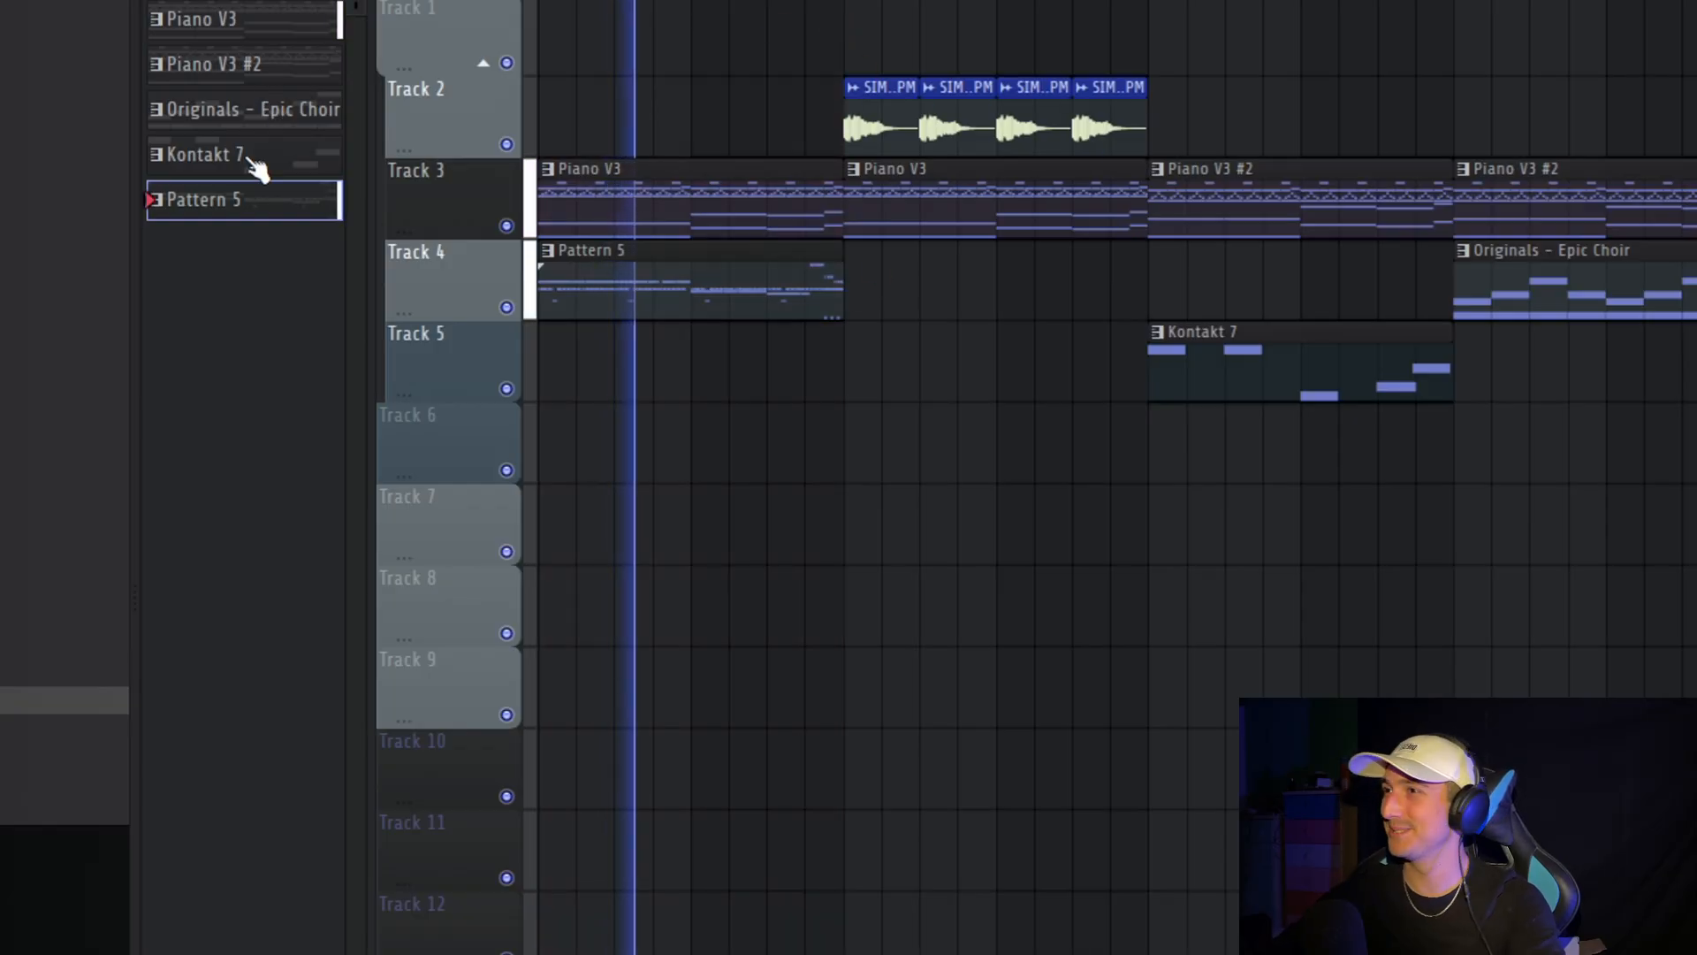
Split Pattern 5 by channel into separate patterns for the drum sounds
right_click(216, 200)
left_click(296, 667)
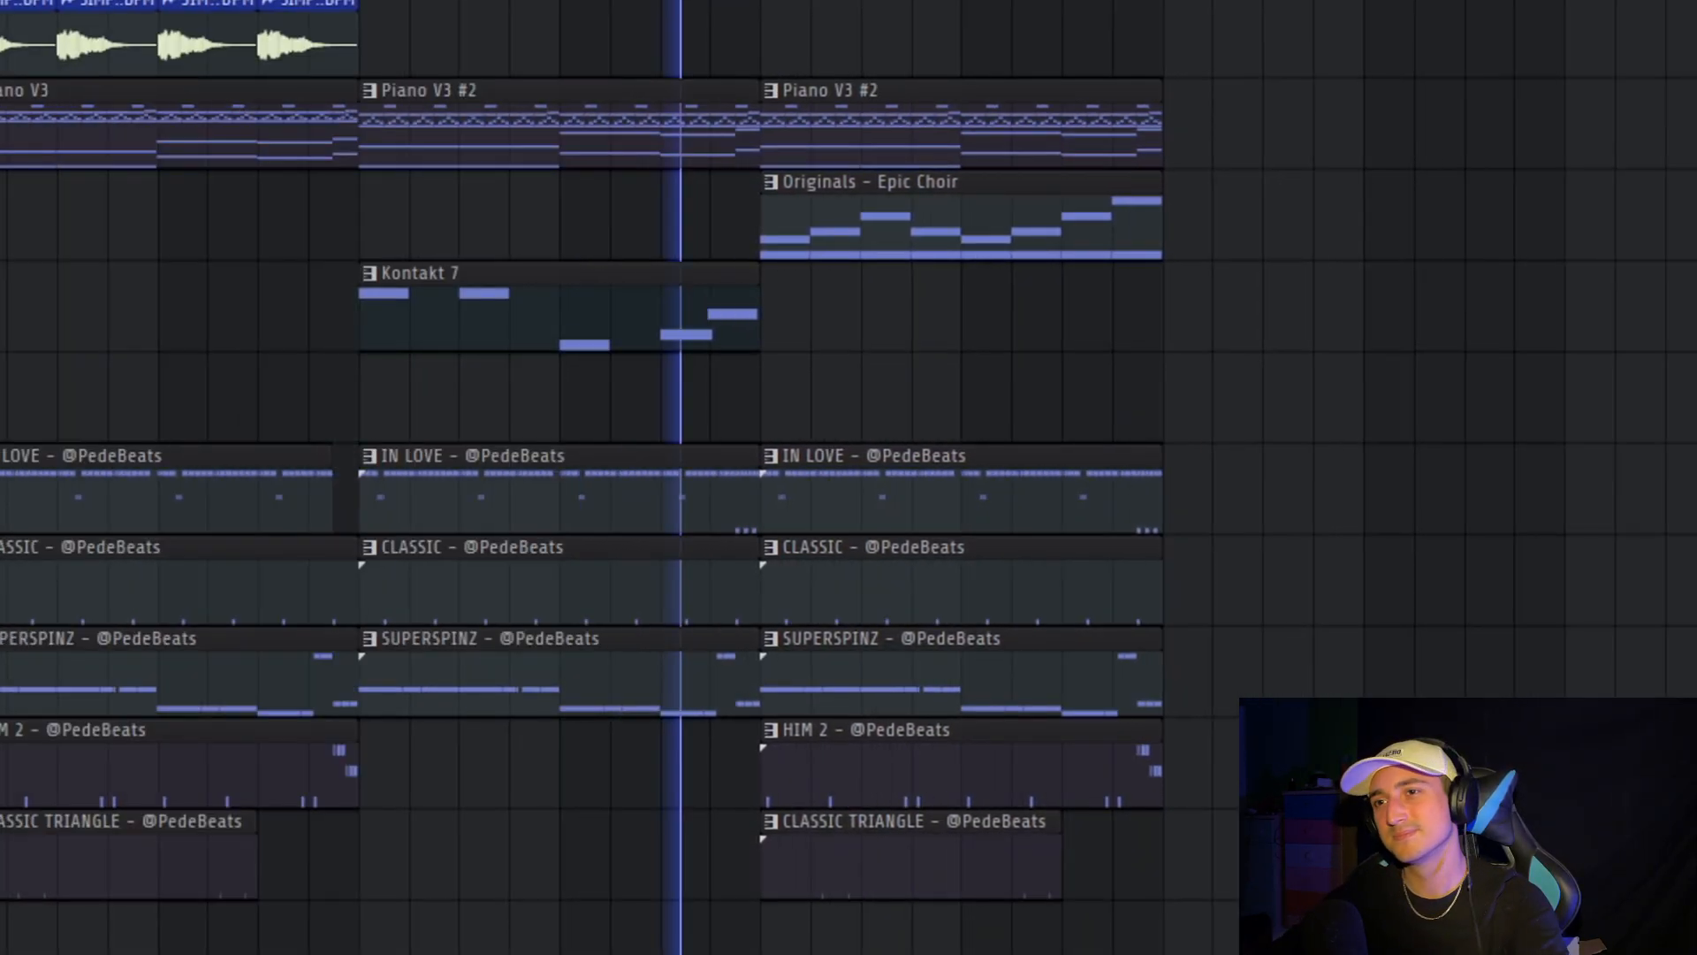
scroll(1060, 917, "up", 3)
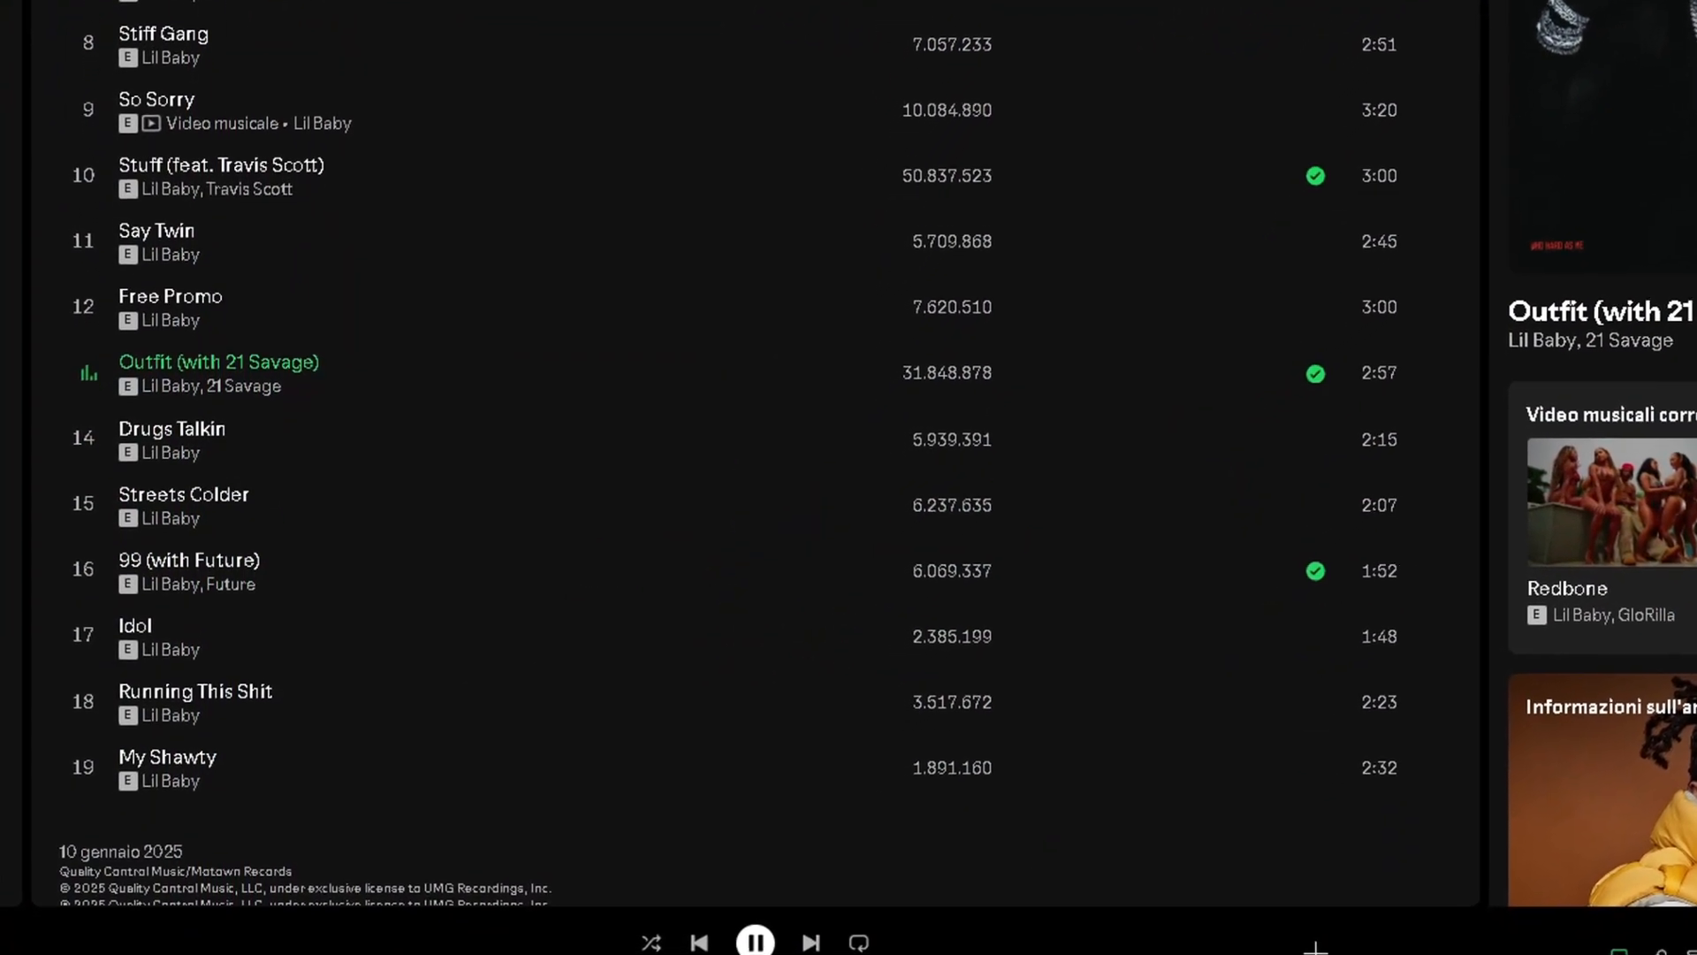
left_click(81, 145)
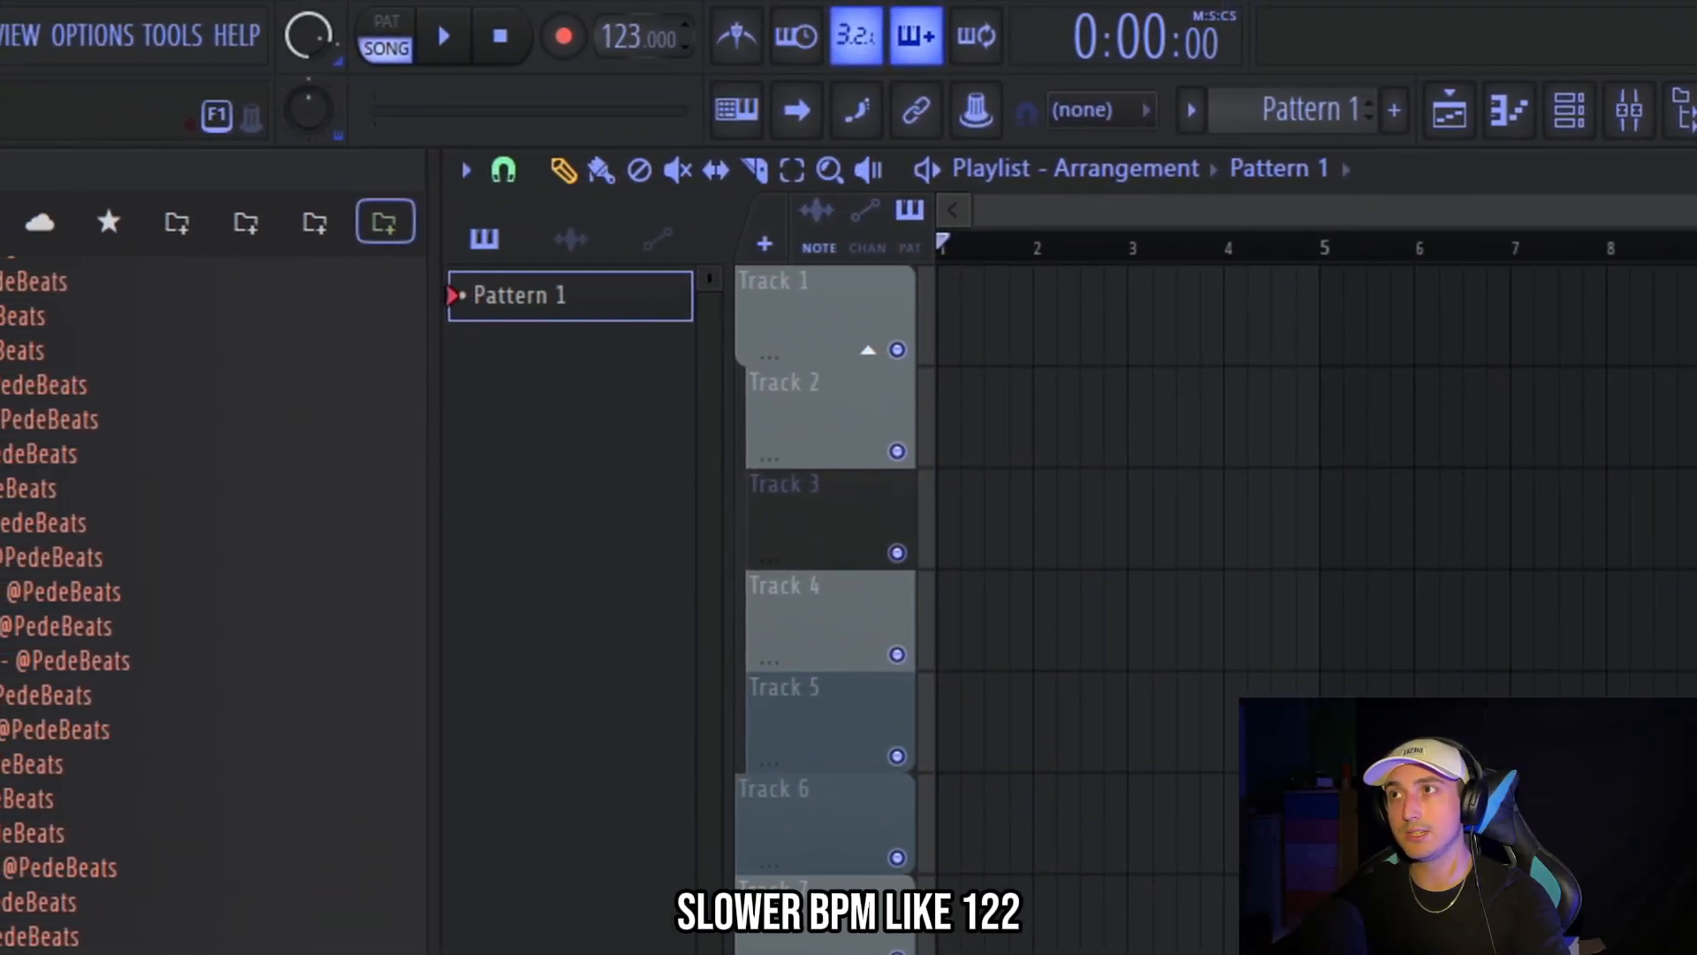
Write the Mellotron V chord pattern from E5, F#5, G5 and B5 notes and raise its closing G#5 note to A5
left_click_drag(991, 416, 1656, 425)
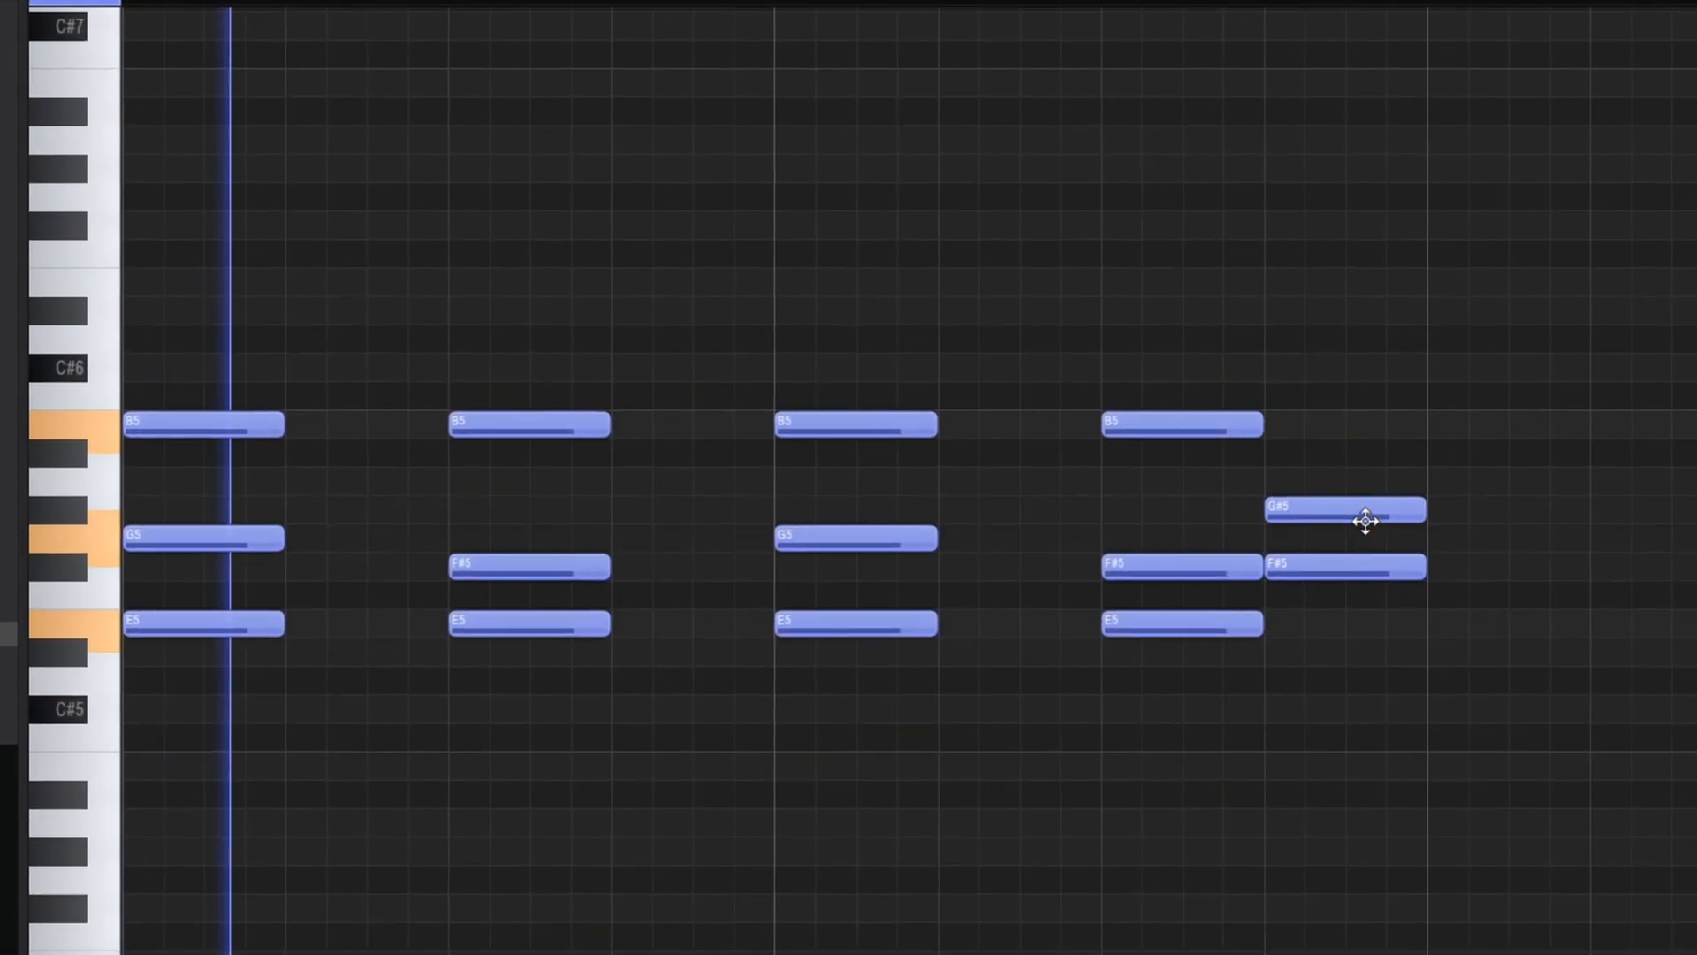
left_click_drag(1383, 526, 1383, 492)
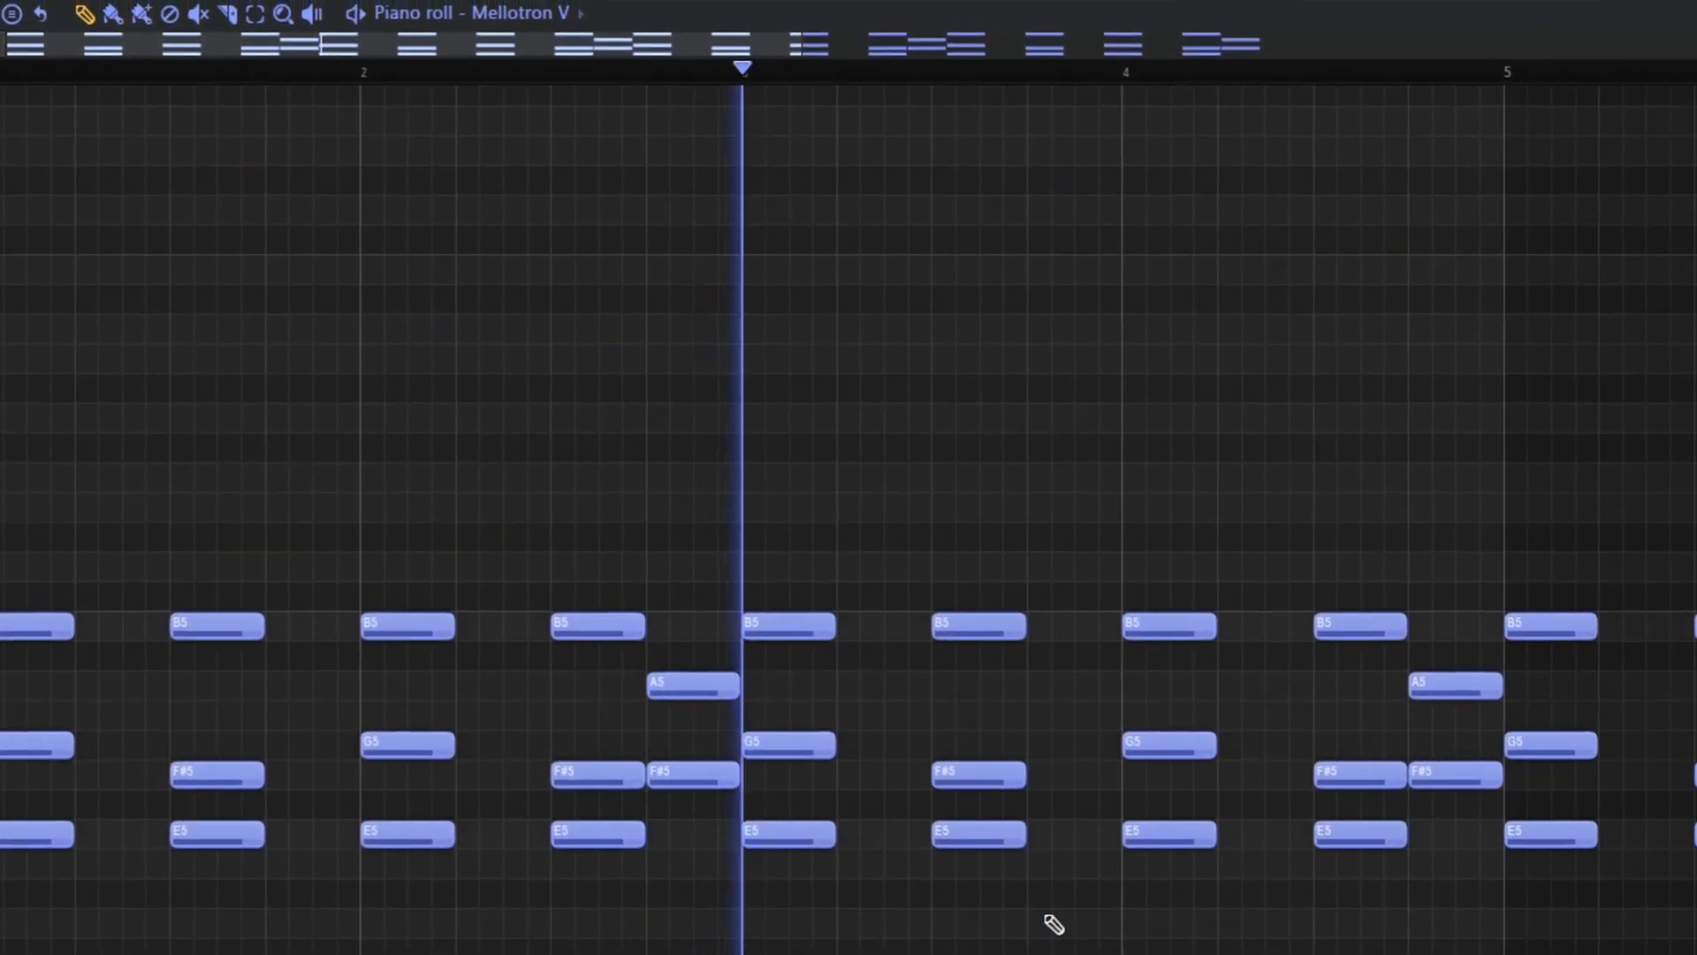
scroll(1026, 928, "down", 4)
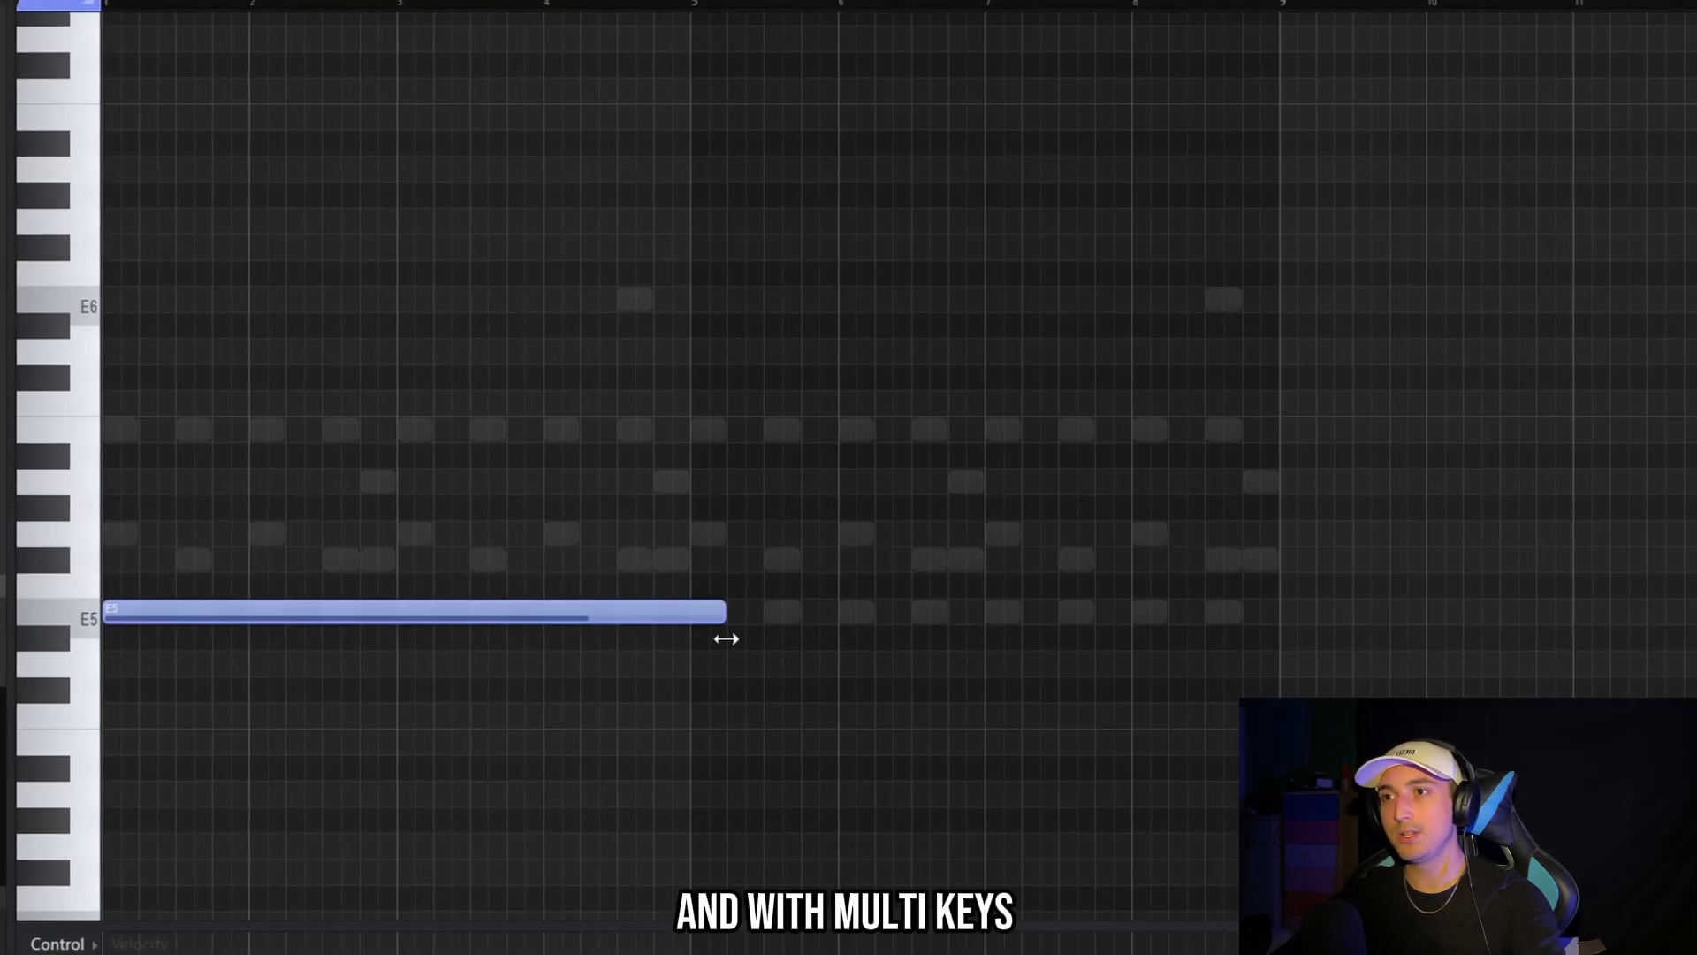
Trim the Analog Lab V layer's sustained E5 note to four bars and build a held E4 and B4 pair from it
left_click_drag(726, 638, 691, 640)
scroll(574, 663, "up", 2)
left_click_drag(590, 667, 765, 693)
left_click(124, 456)
key("ctrl+Down")
scroll(1220, 383, "down", 4)
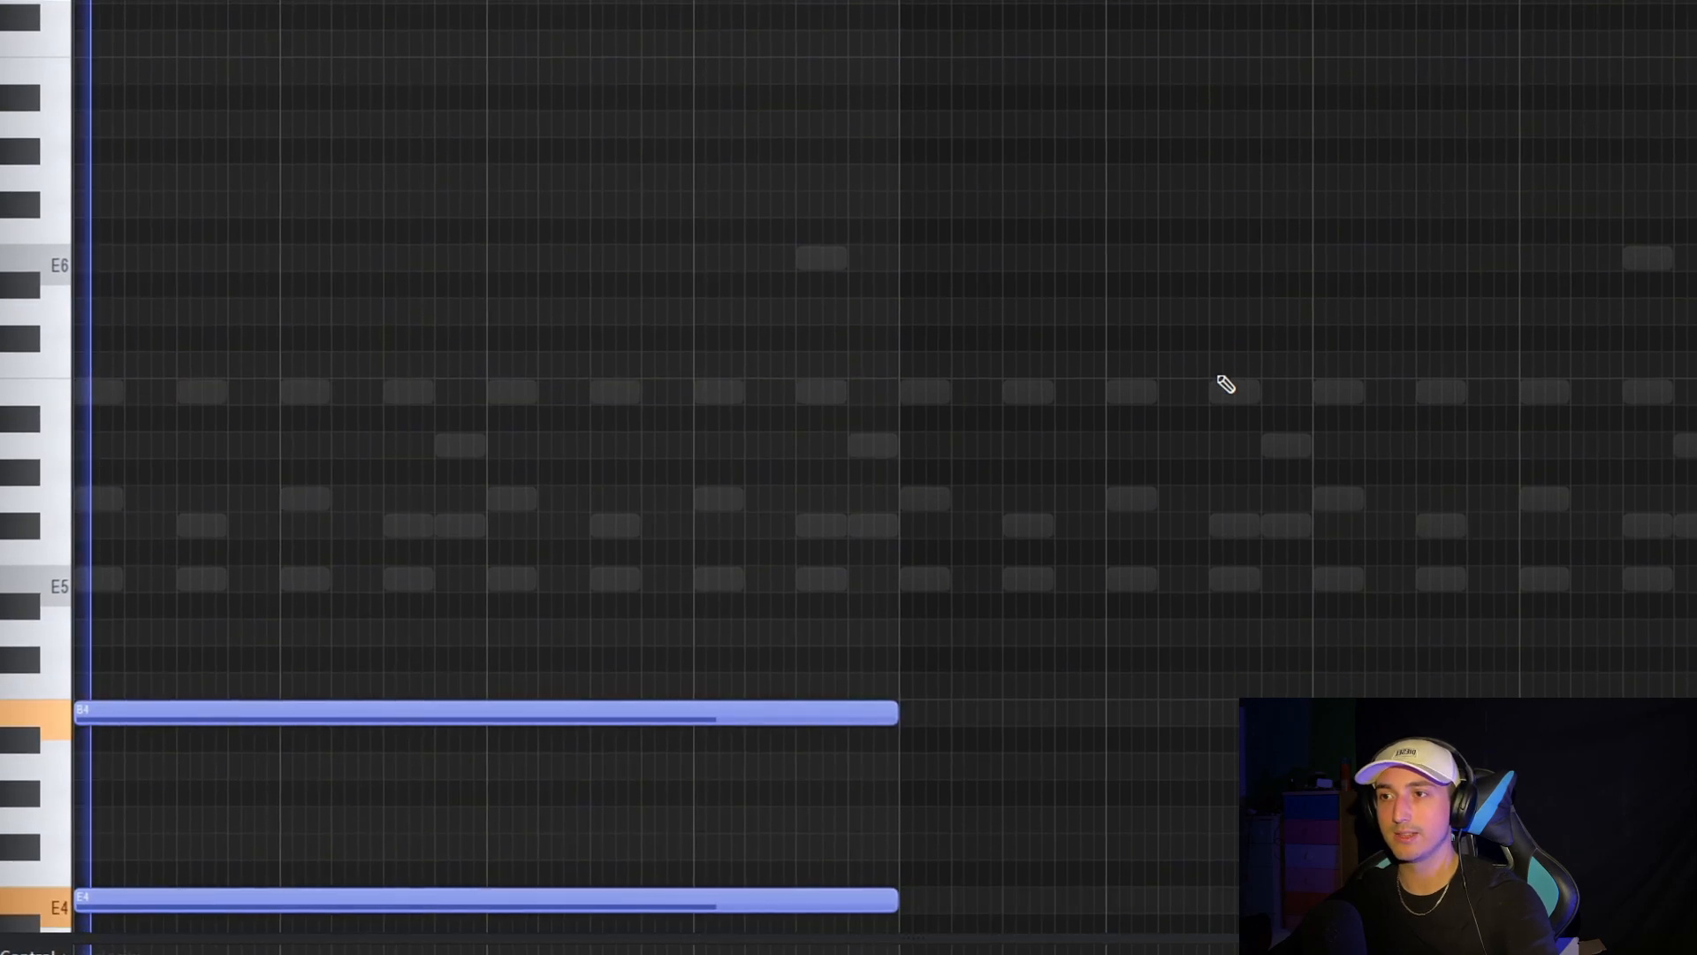
Play the Analog Lab V layer and duplicate its held notes over bars 5 to 8
key("space")
key("ctrl+a")
key("ctrl+b")
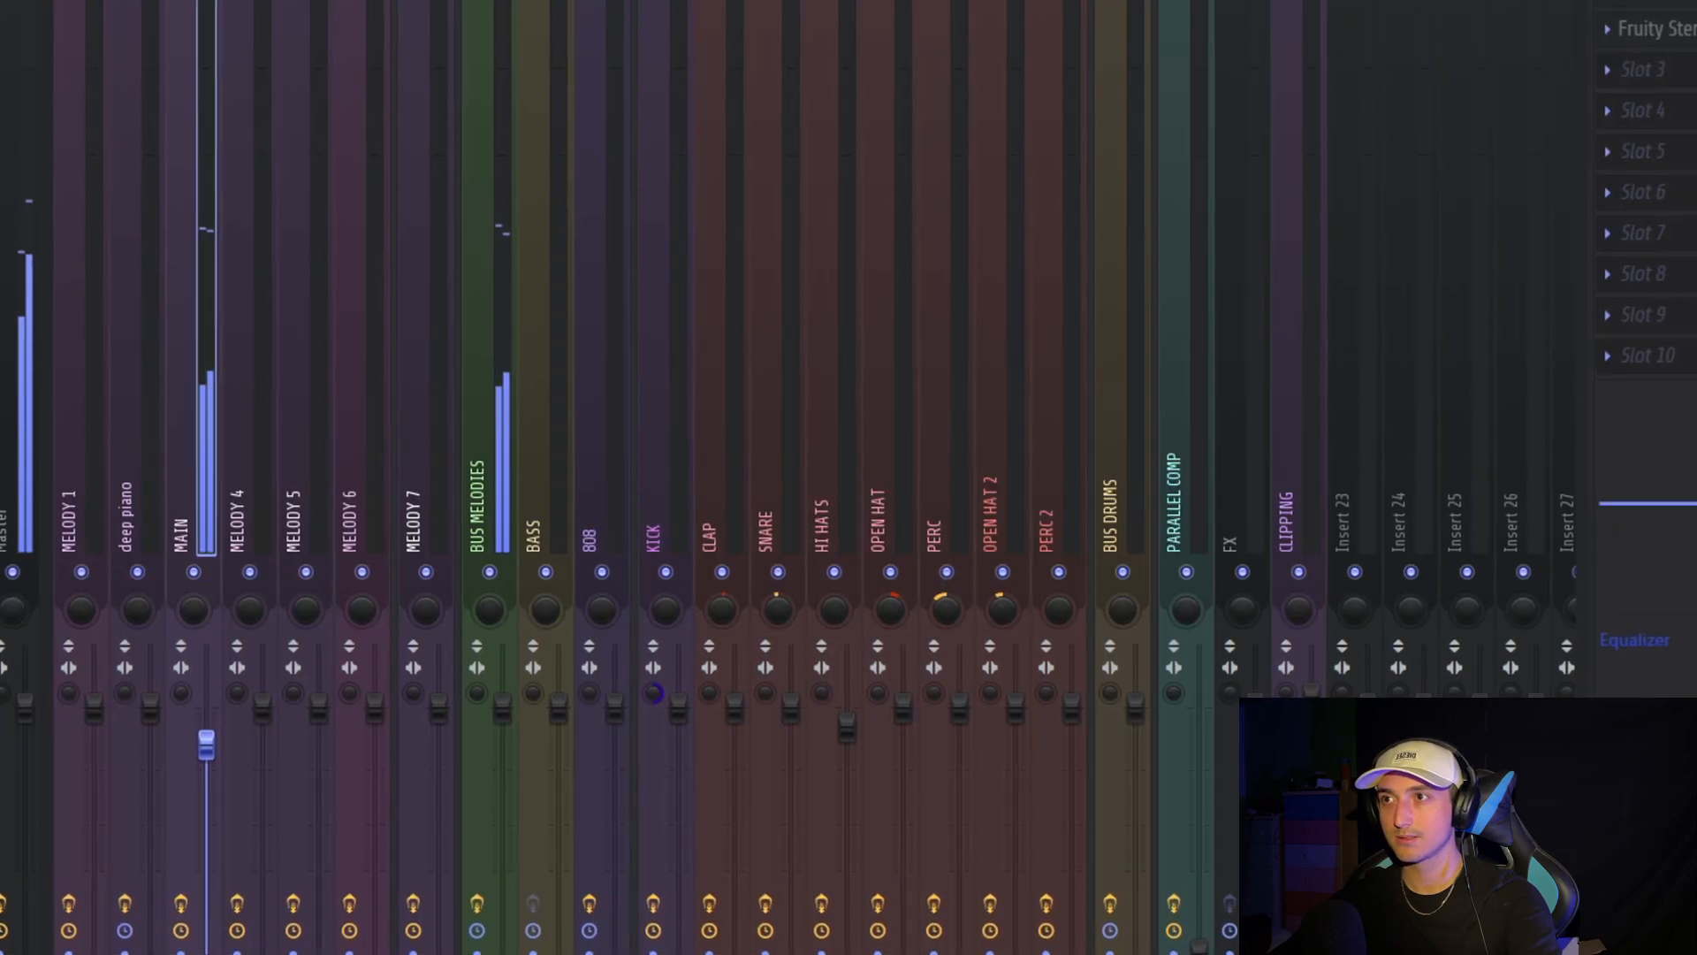
Route the Analog Lab V channel to mixer track 4 and lower the MELODY 4 volume slightly
key("F6")
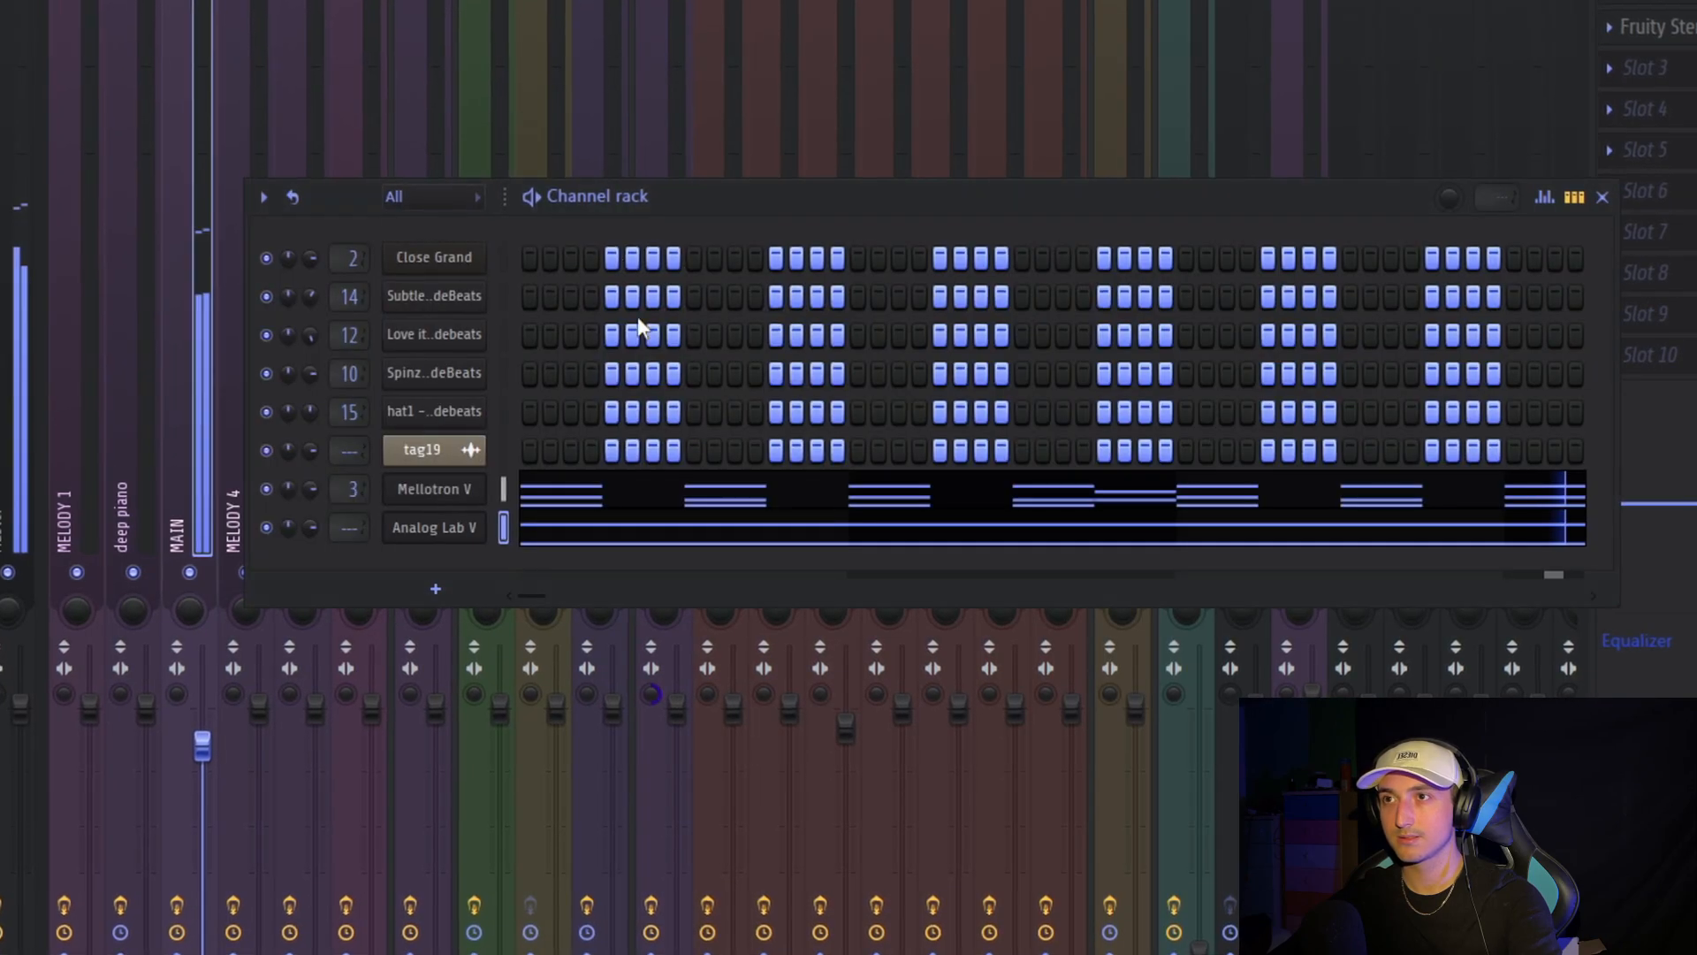
left_click_drag(348, 528, 347, 501)
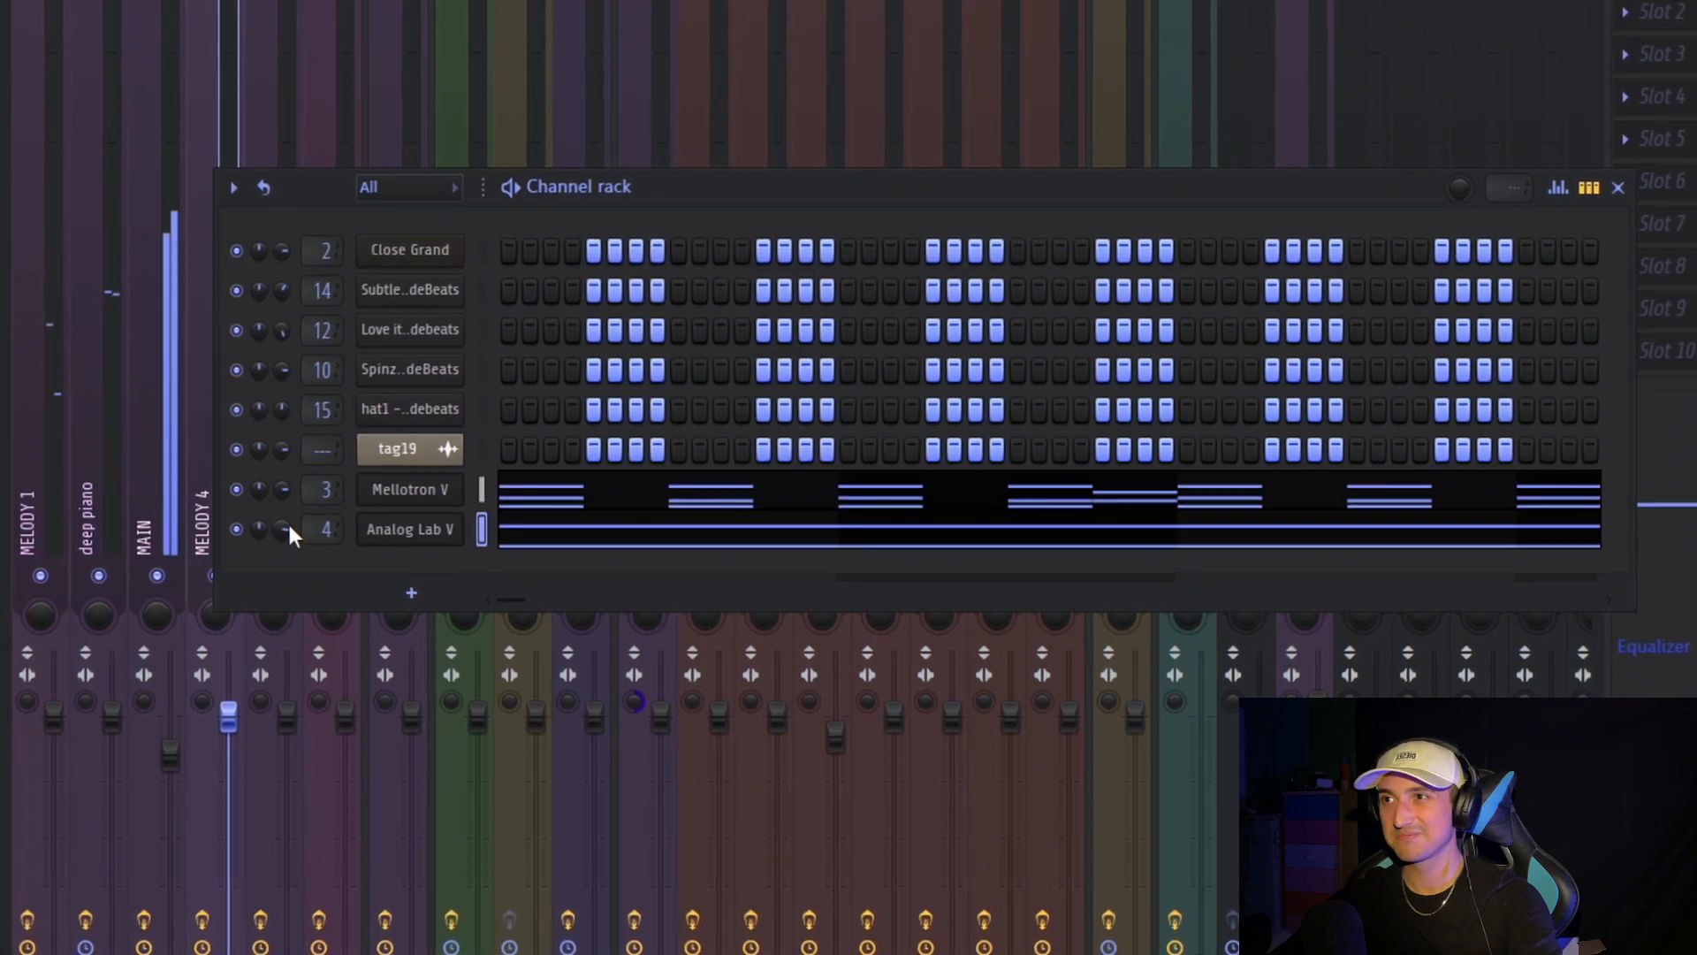
left_click(178, 499)
left_click(217, 544)
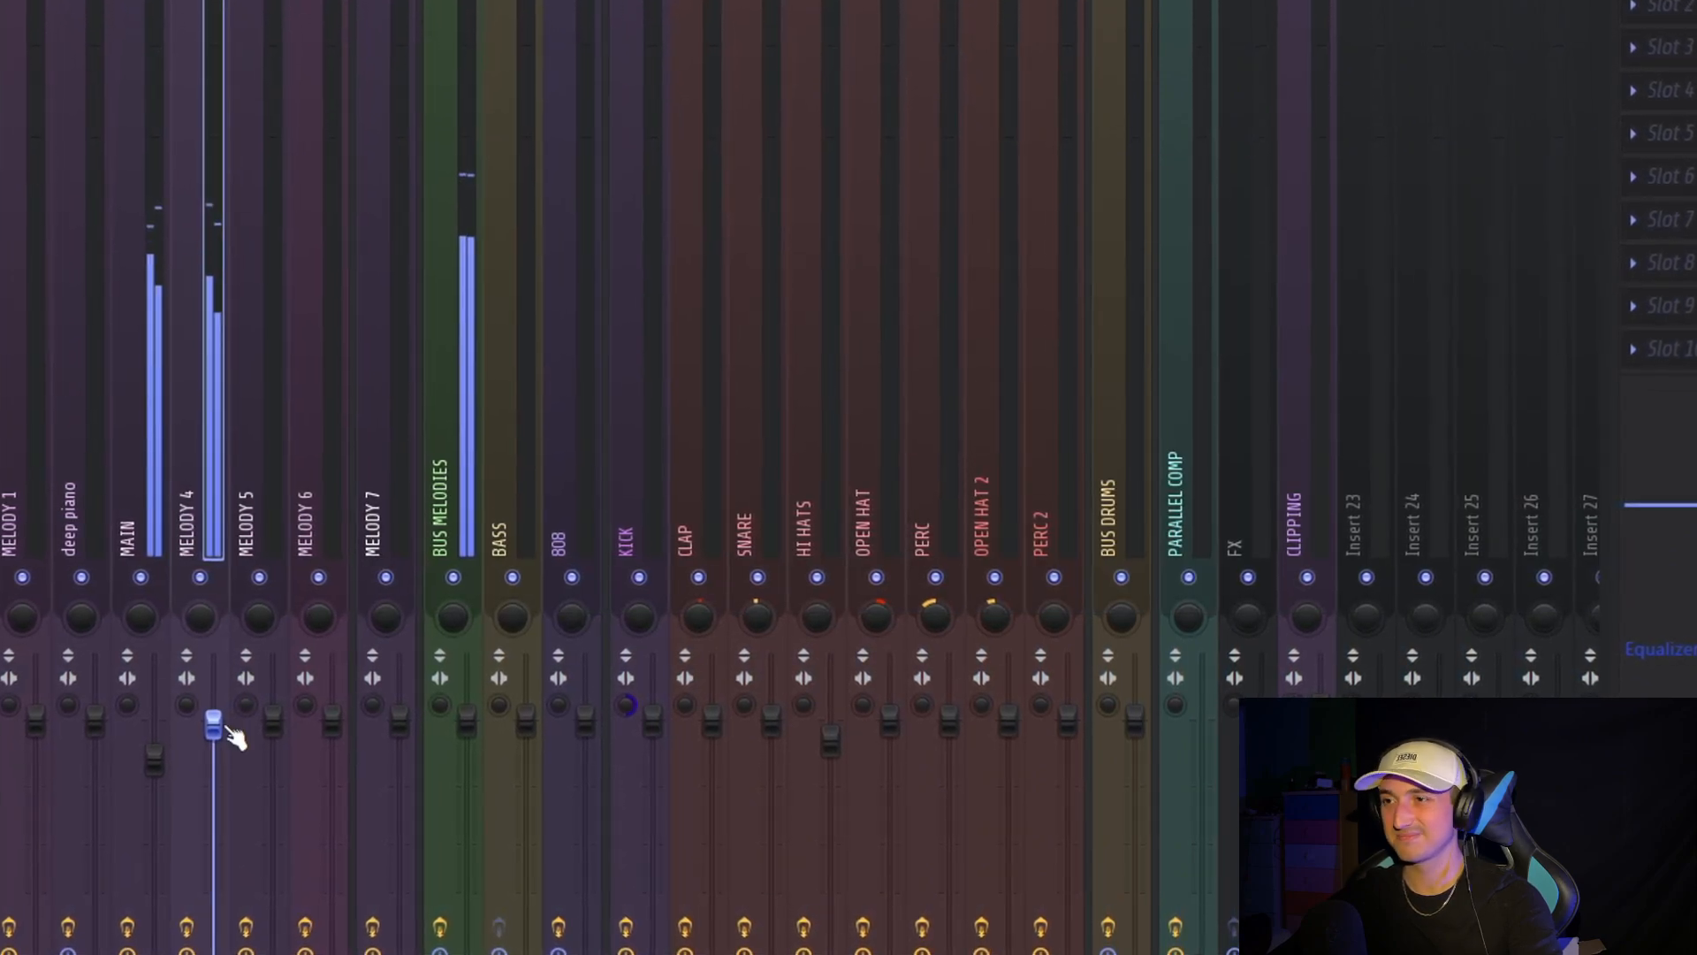
left_click_drag(228, 723, 237, 741)
Duplicate the new layer's four-bar E6 note over bars 5 to 8 and raise both notes an octave to E7
key("F6")
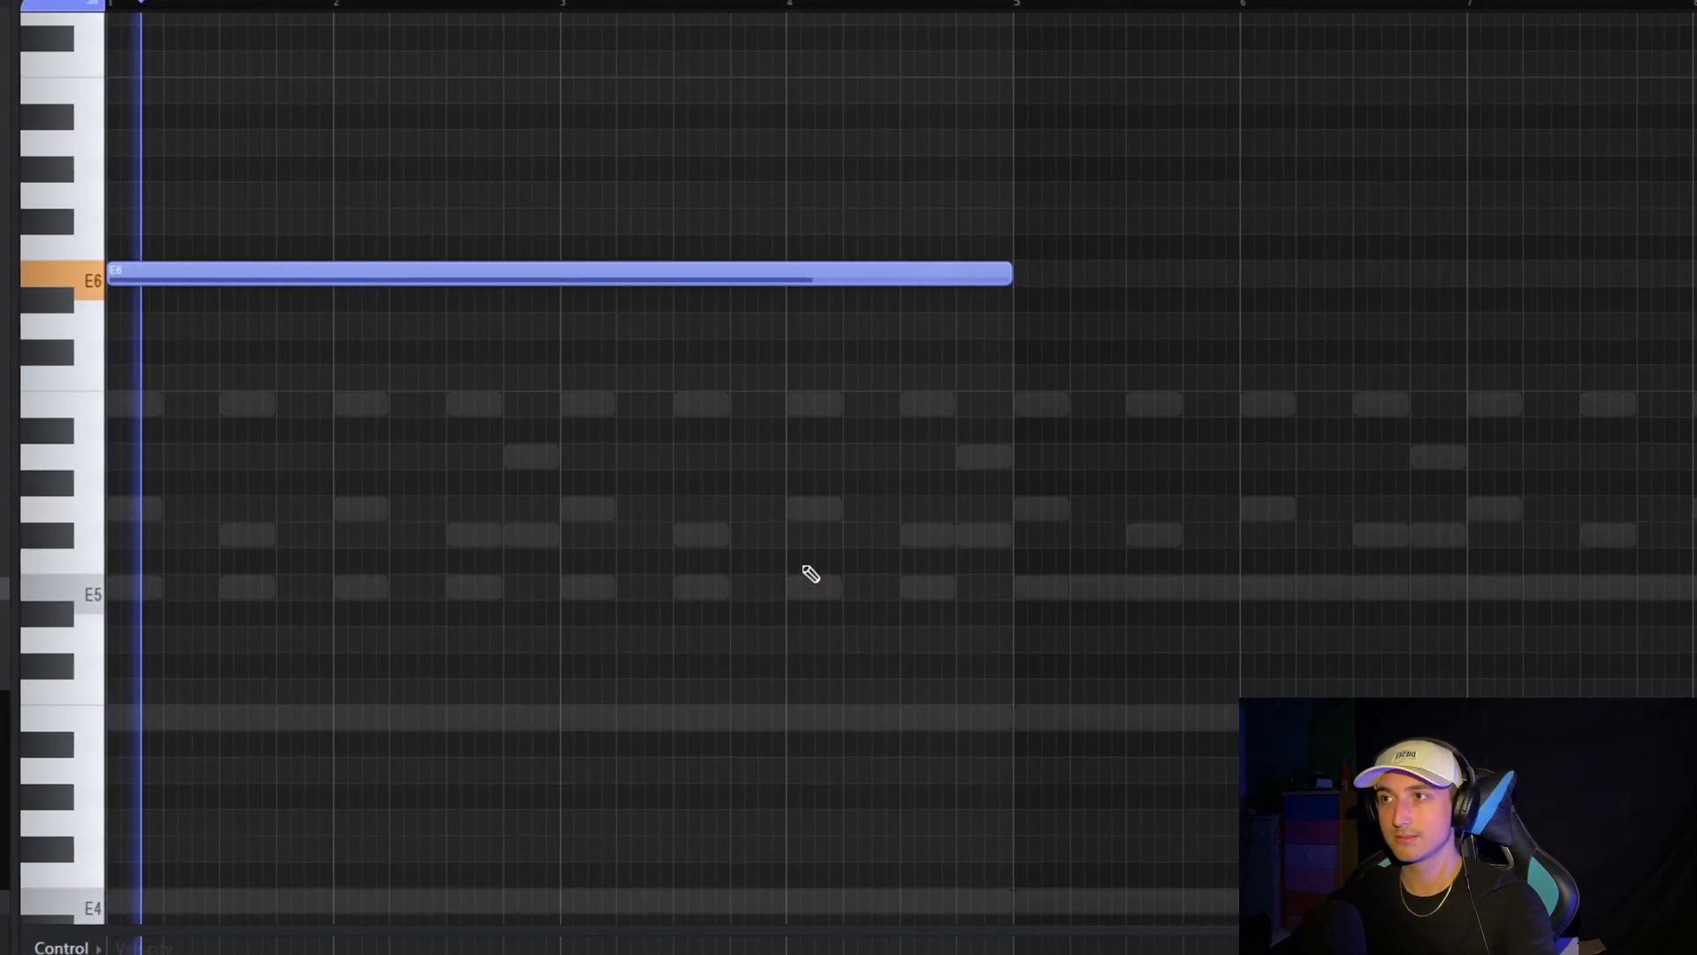
scroll(1387, 504, "down", 2, "ctrl")
key("ctrl+b")
key("ctrl+a")
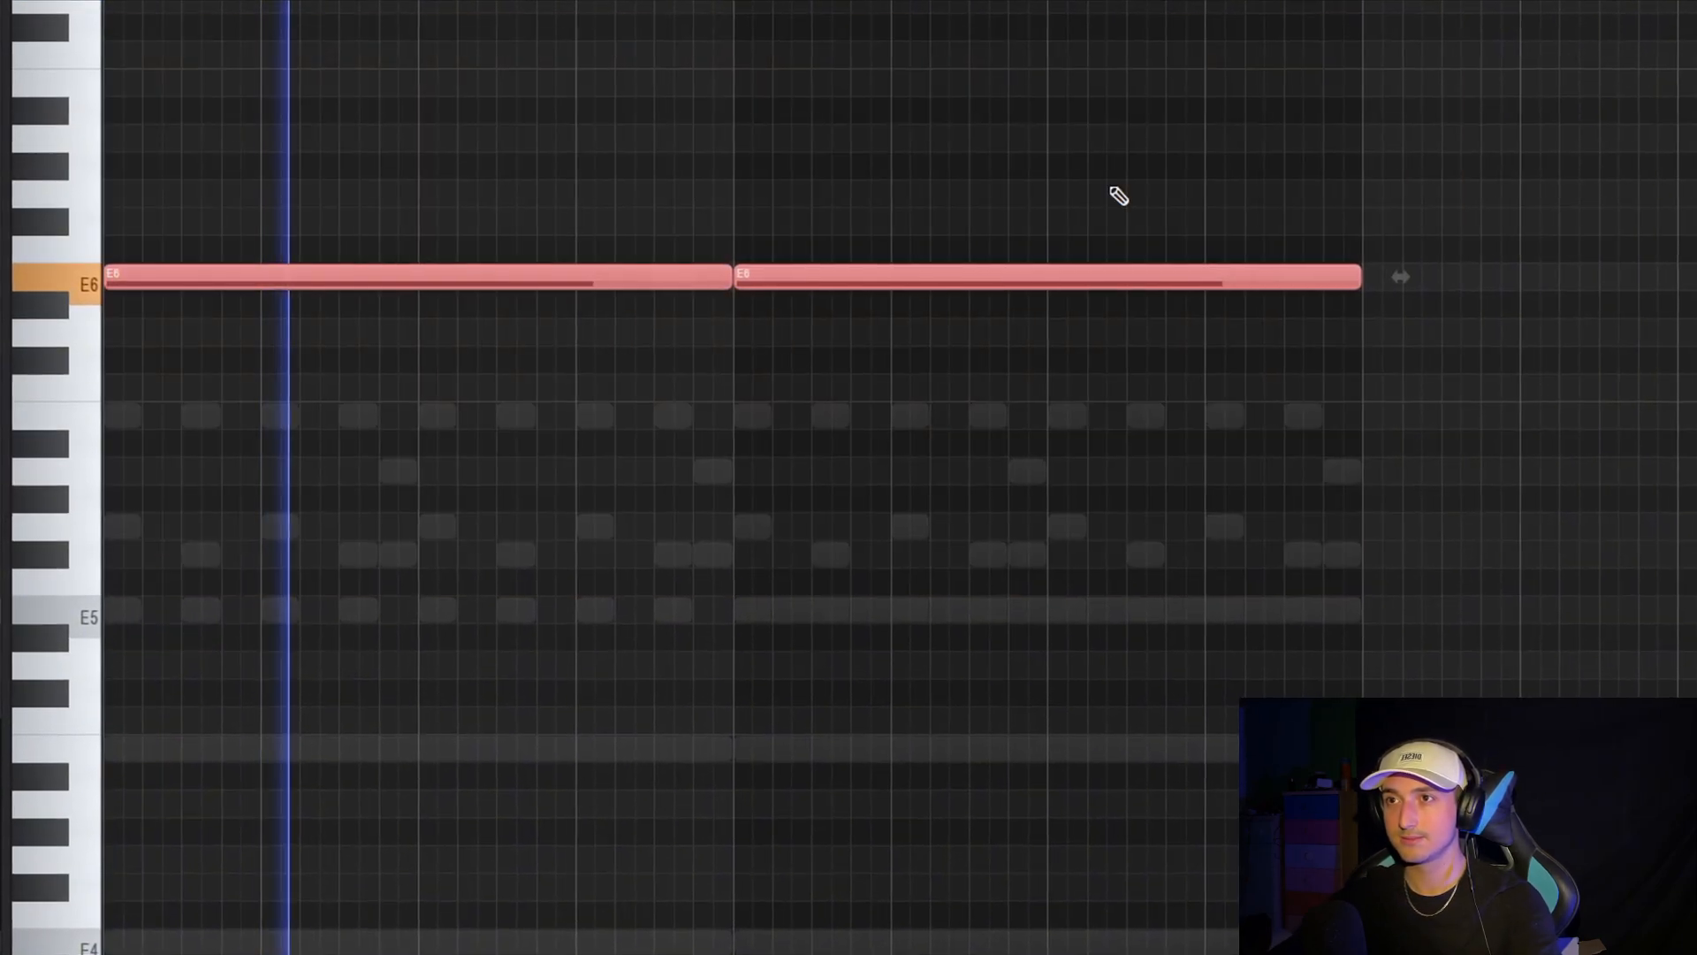
key("F6")
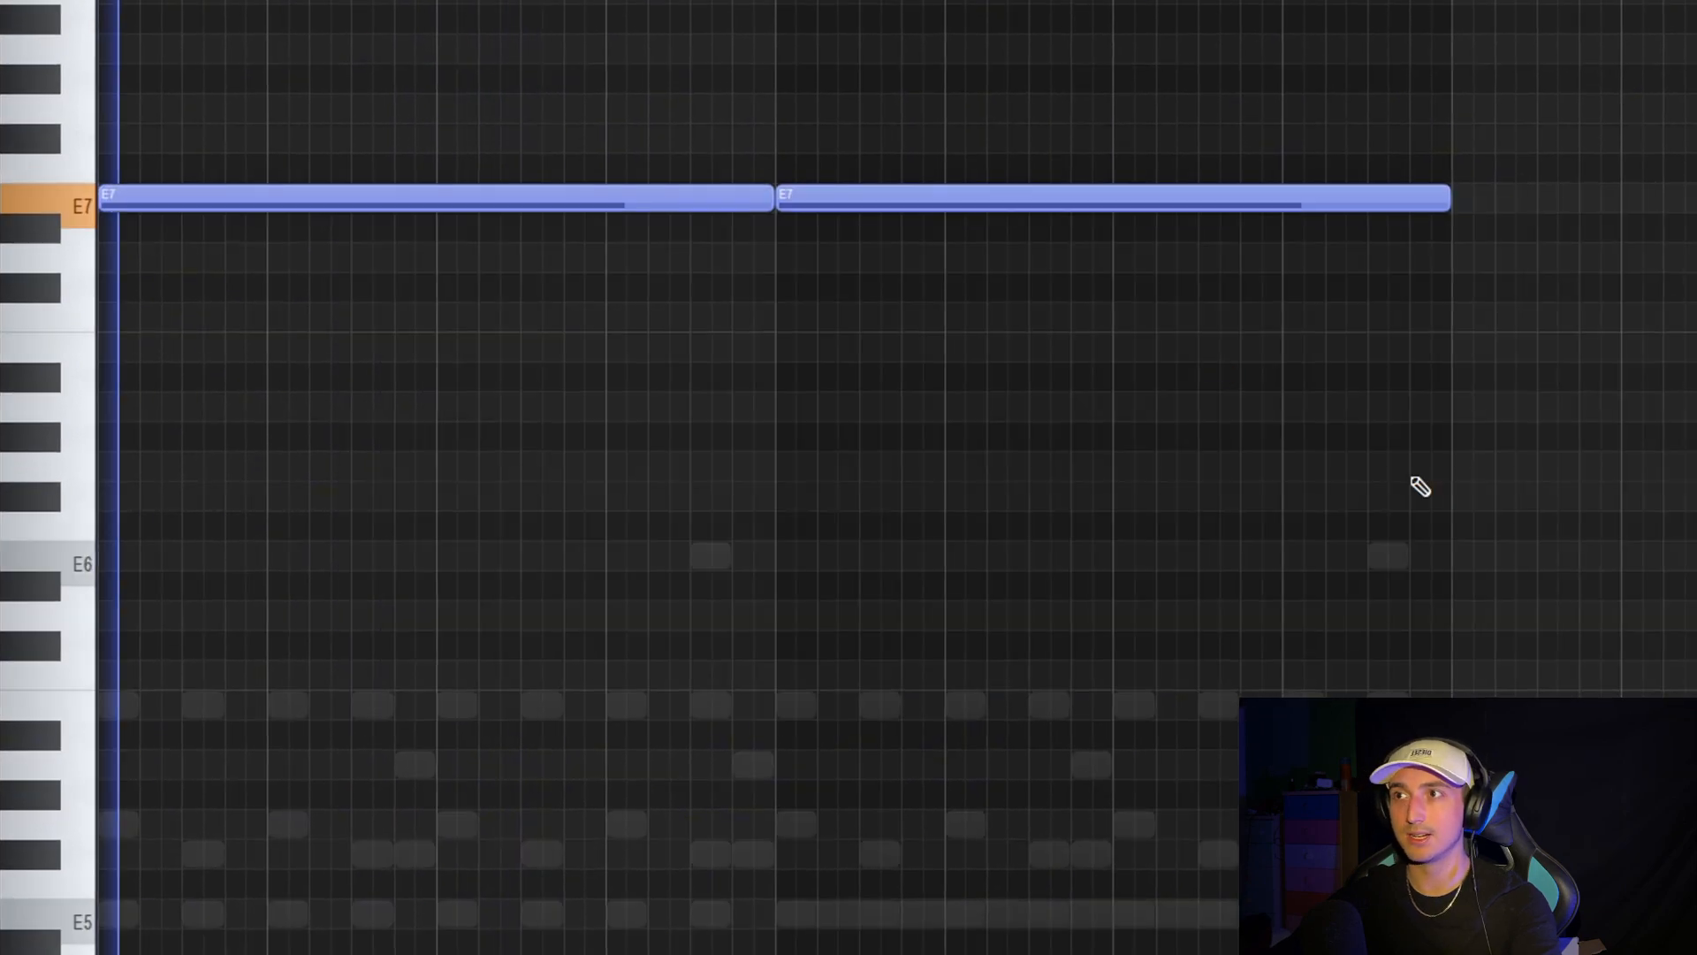
key("ctrl+a")
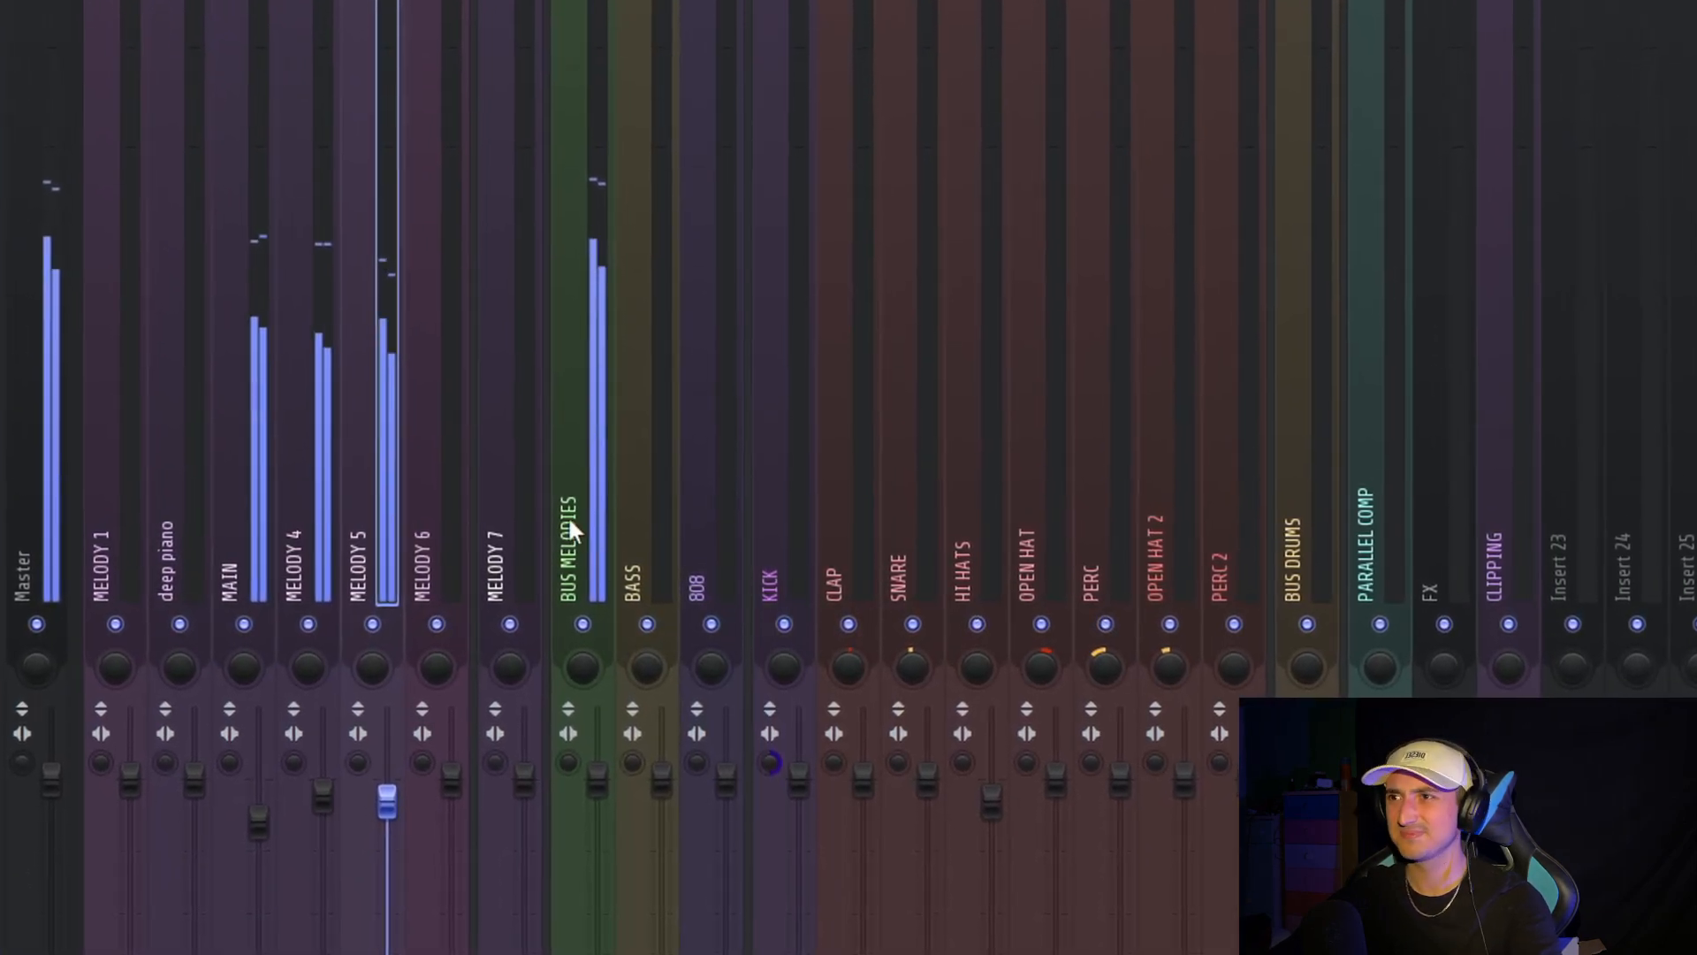
Add the Portal effect to the BUS MELODIES mixer track
left_click(579, 512)
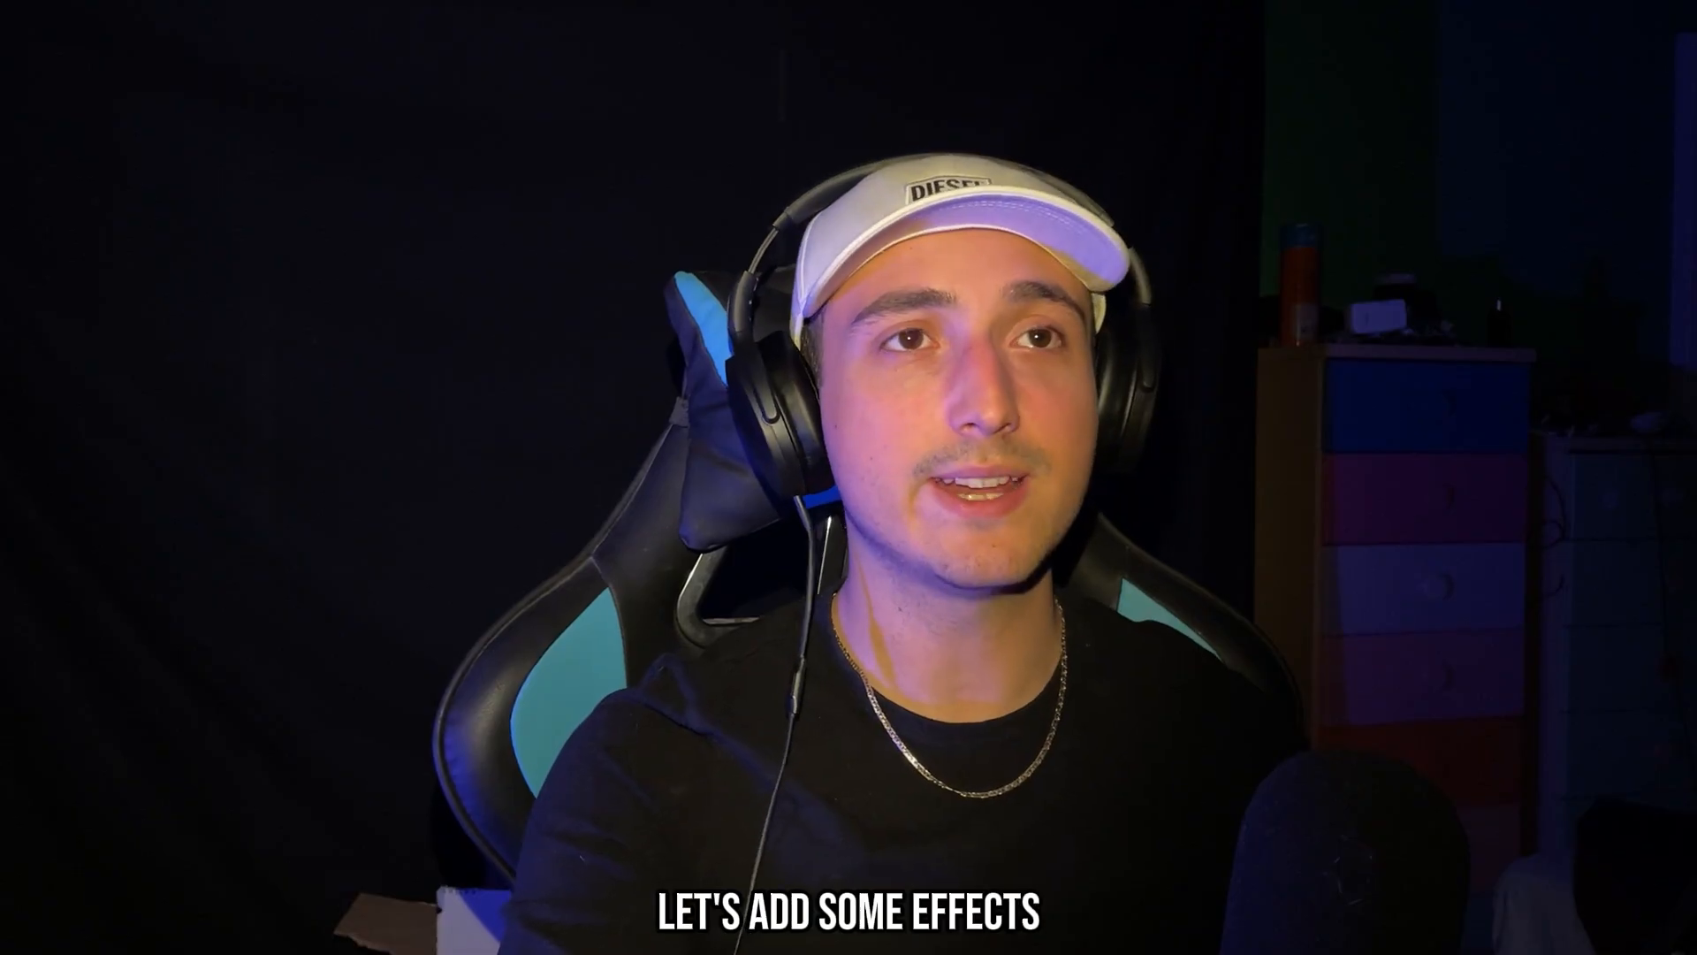
left_click(1646, 112)
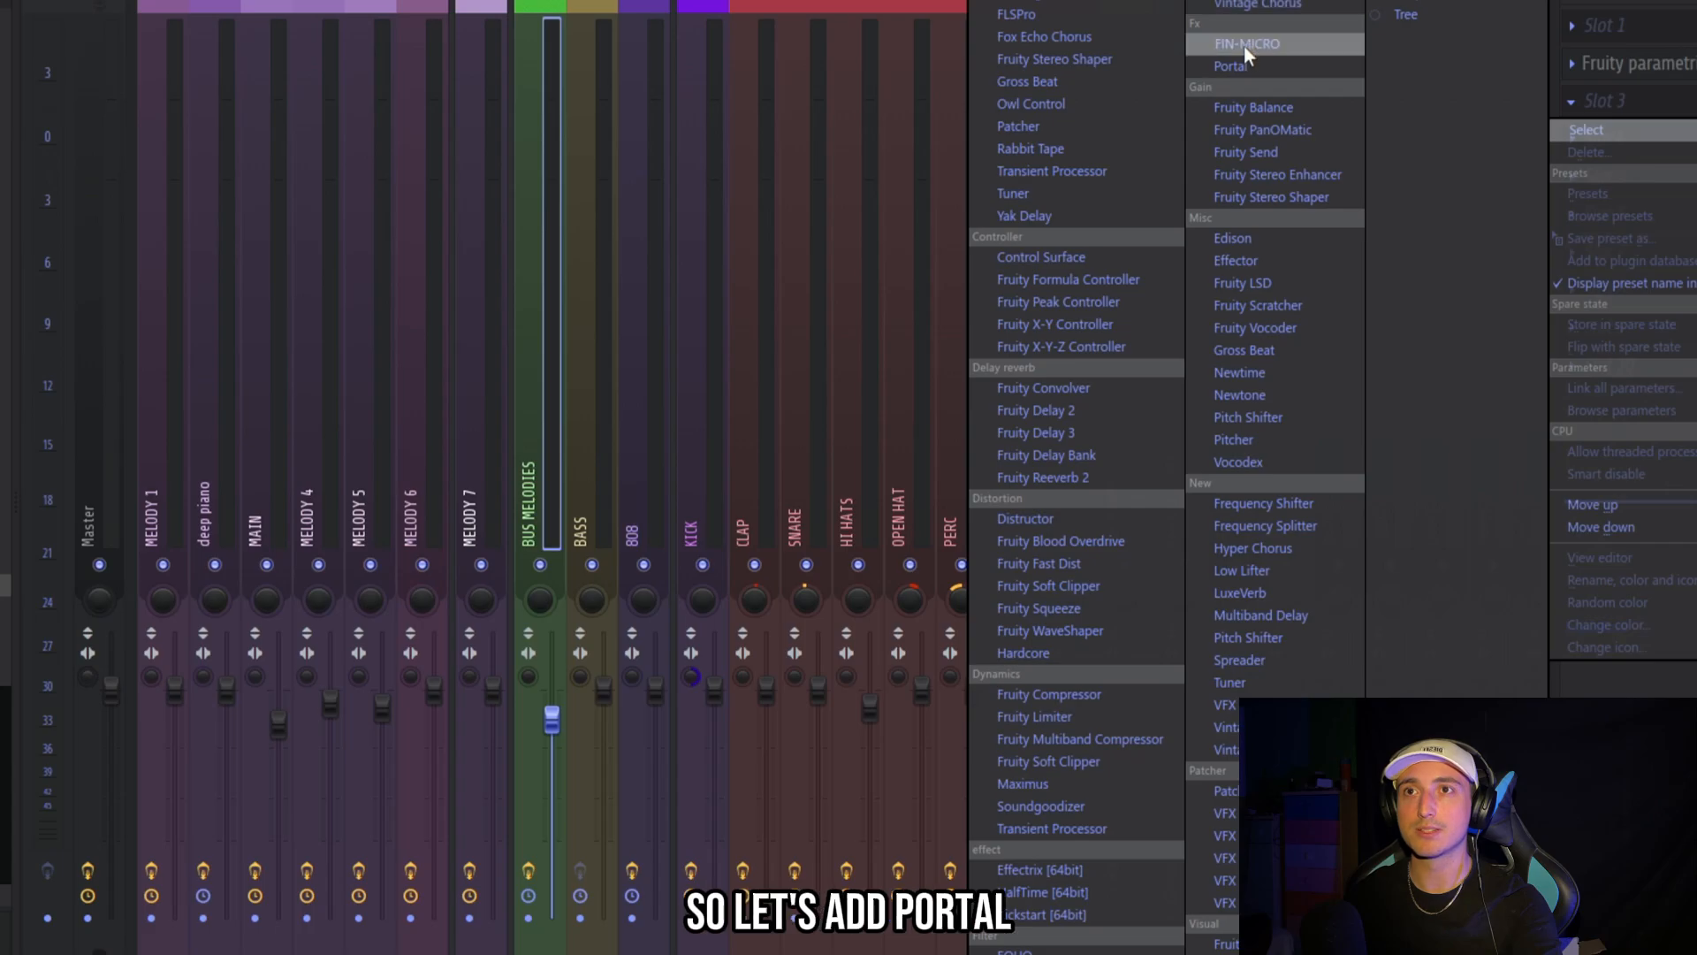
left_click(1248, 67)
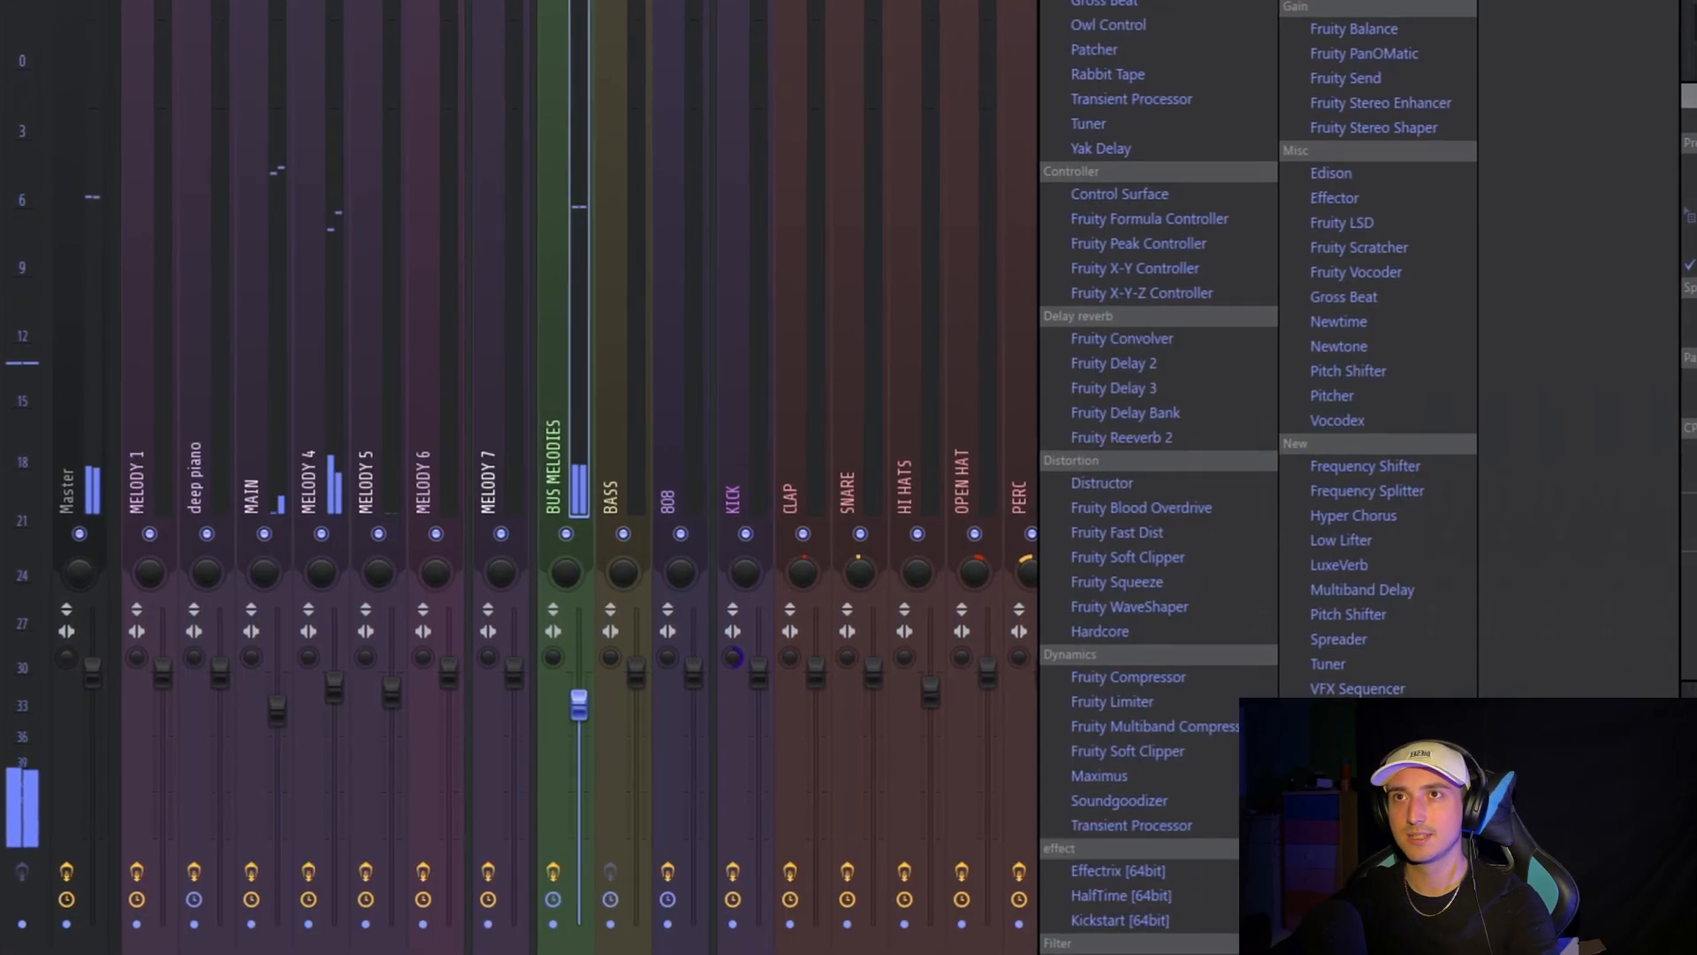
left_click(693, 394)
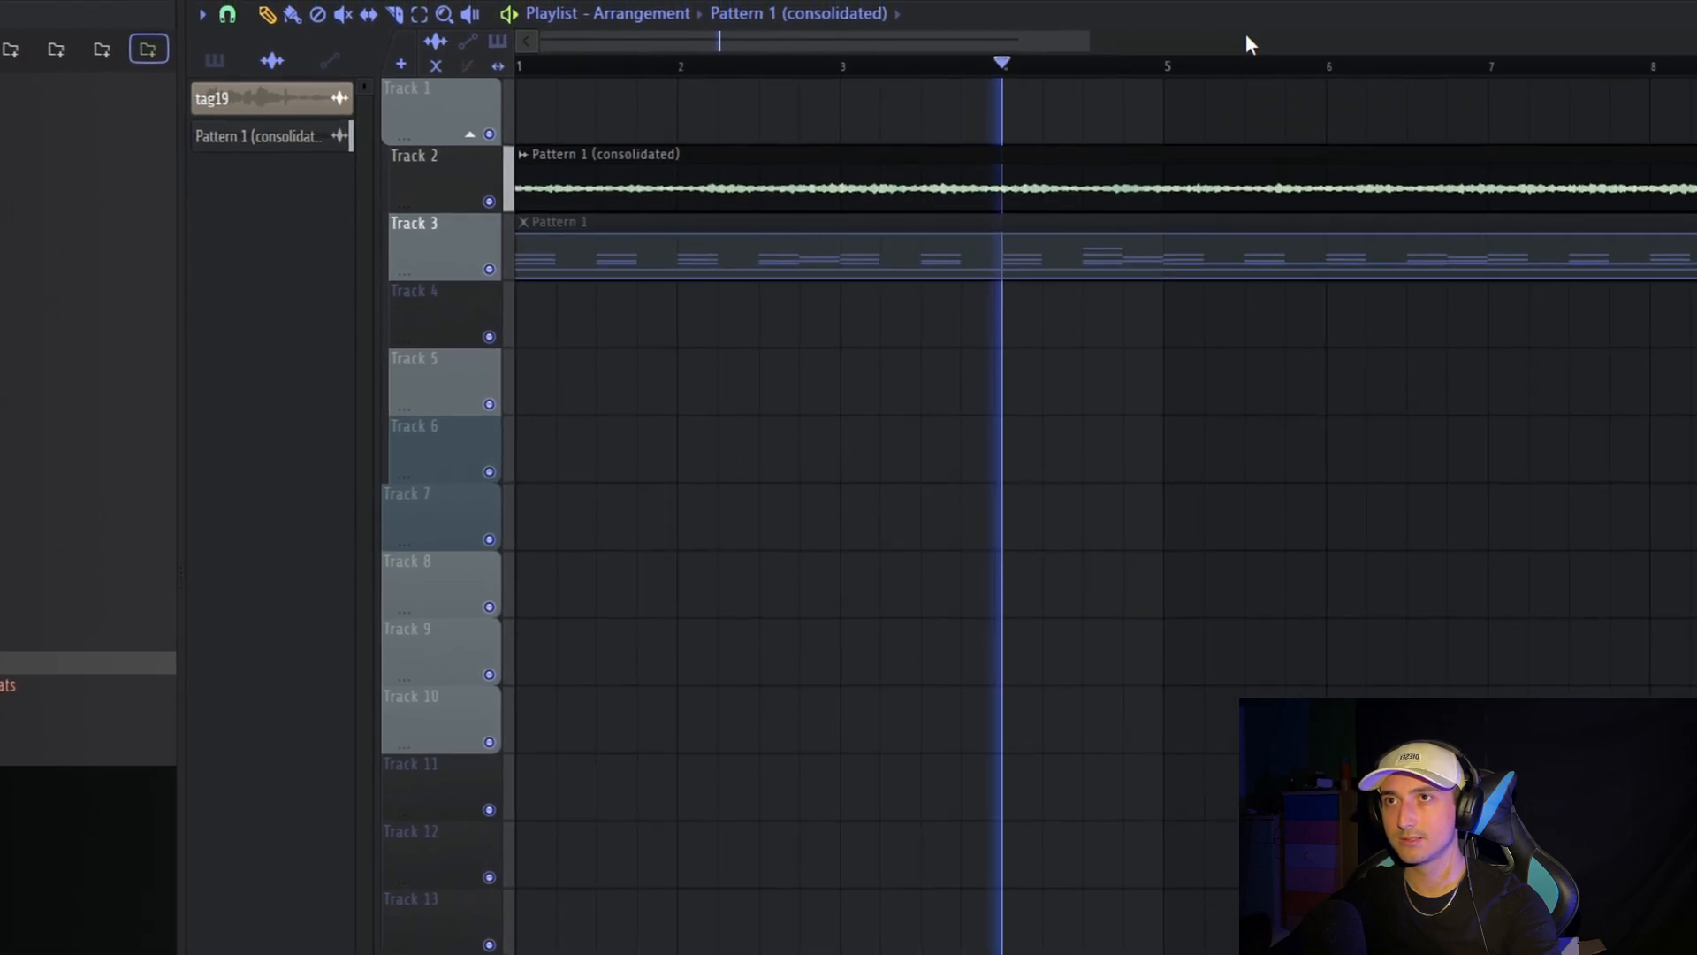
Replay the consolidated melody from bar 1 and lower the grain shape amount in Portal on BUS MELODIES
left_click_drag(1167, 67, 517, 66)
left_click(1124, 646, "ctrl")
double_click(1052, 168)
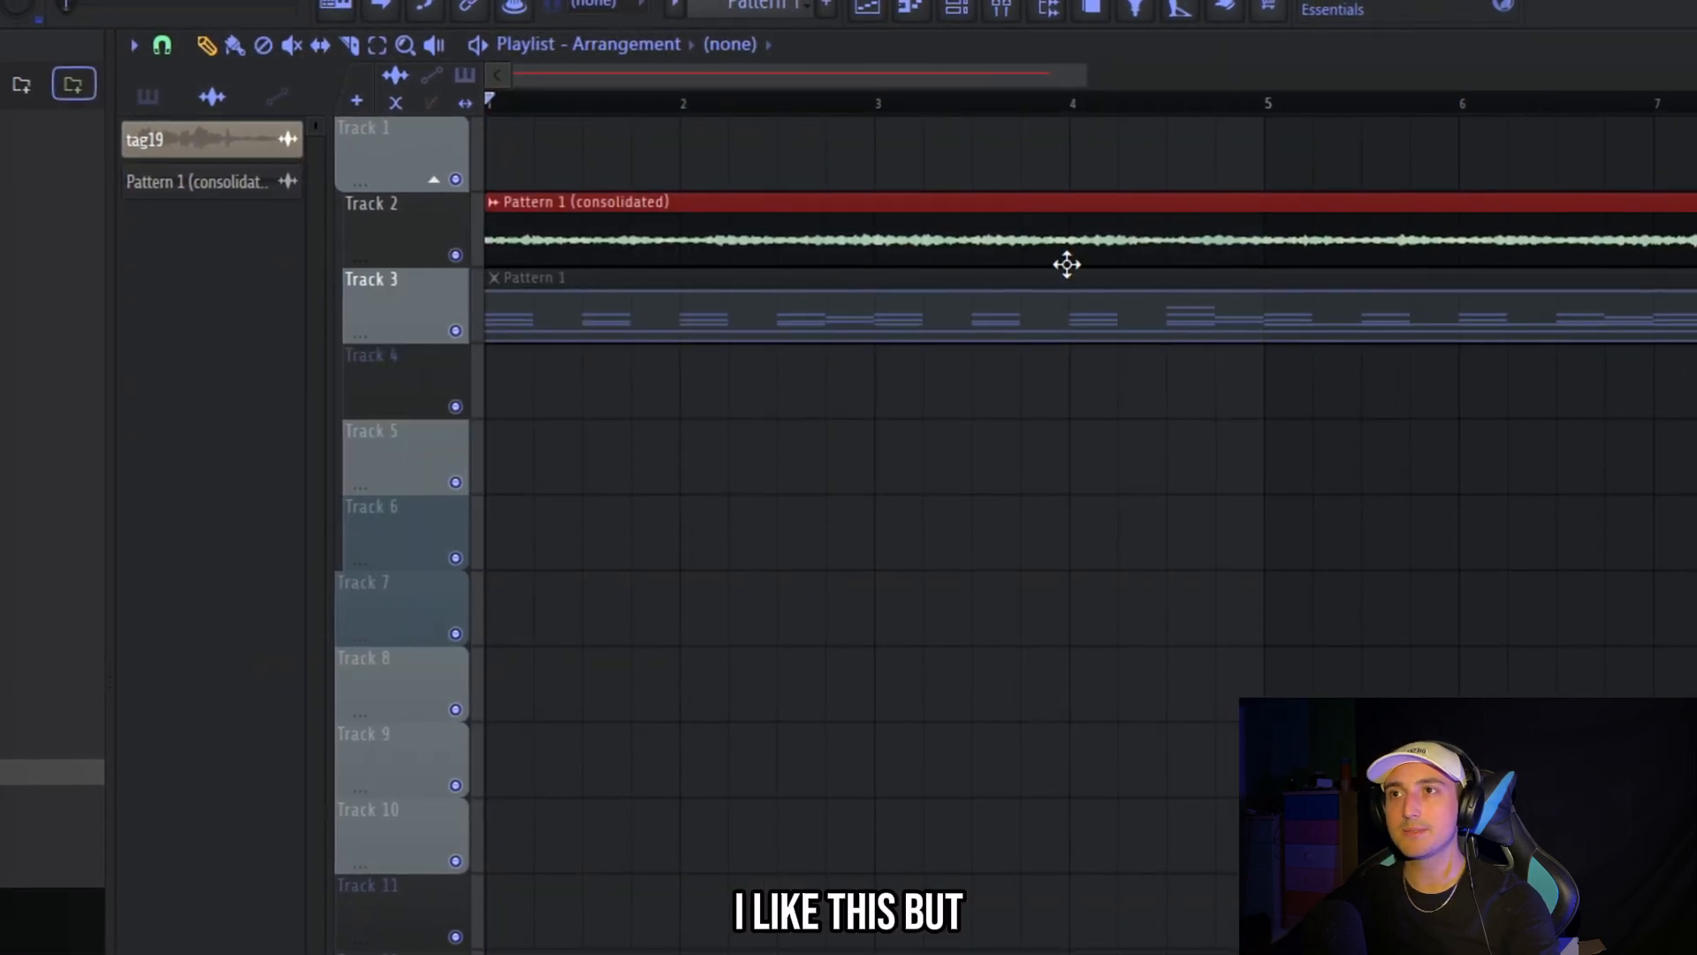
scroll(1332, 288, "down", 2)
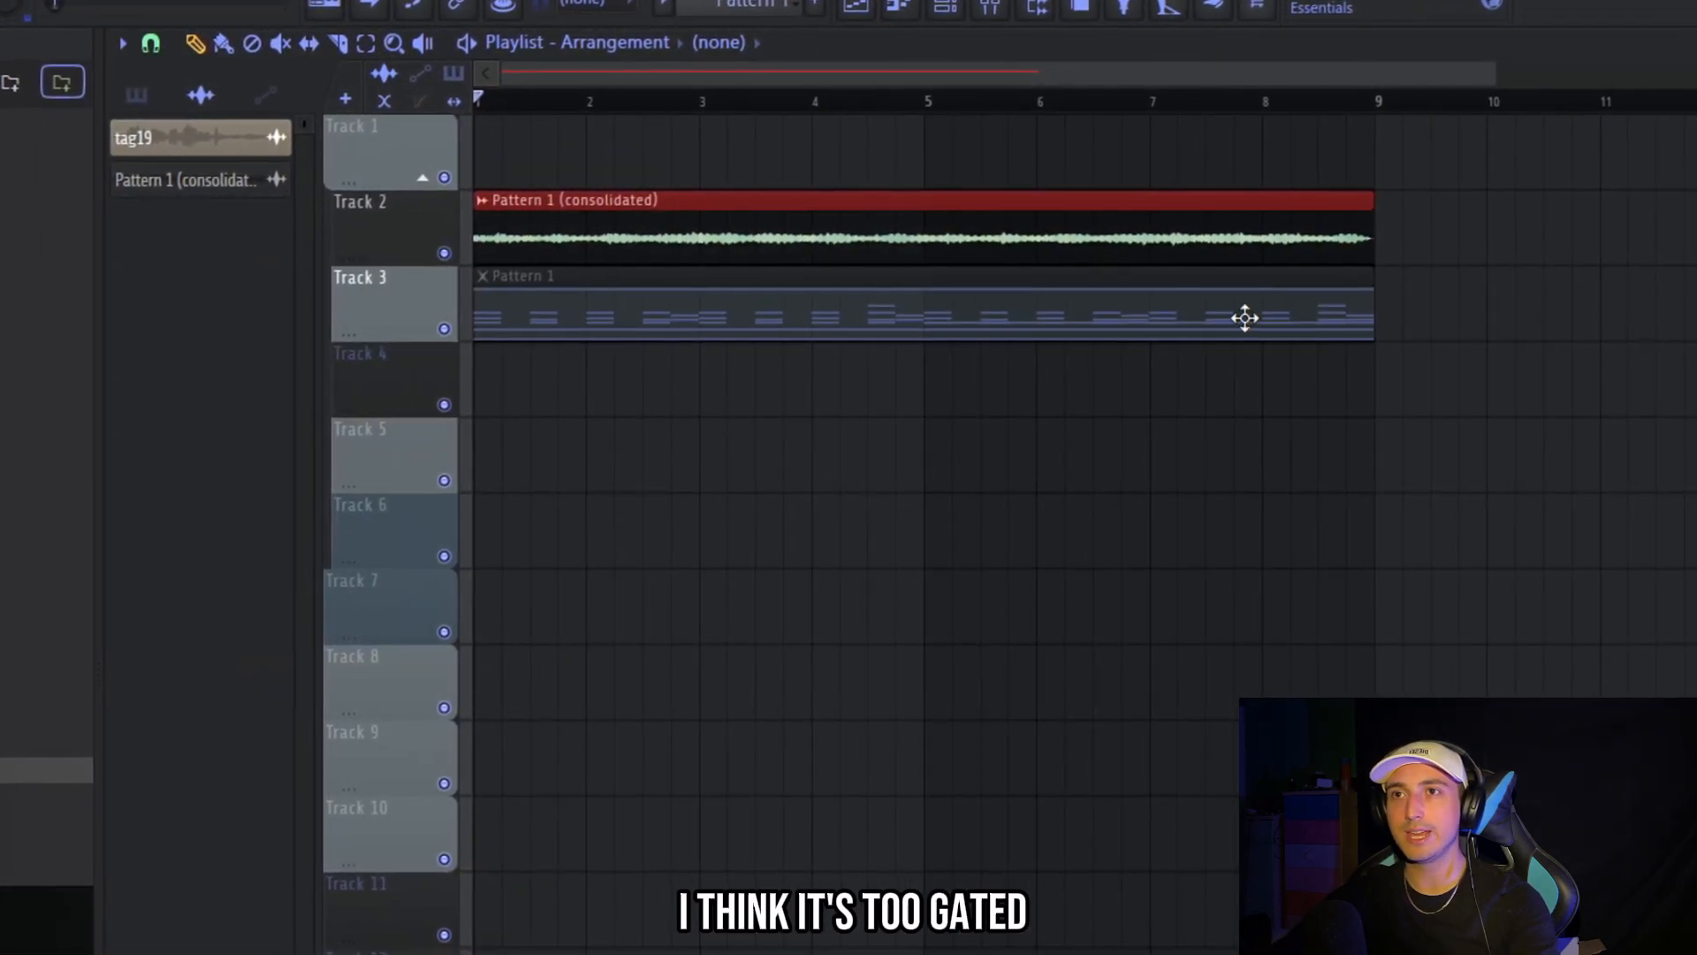
left_click(1236, 406, "ctrl")
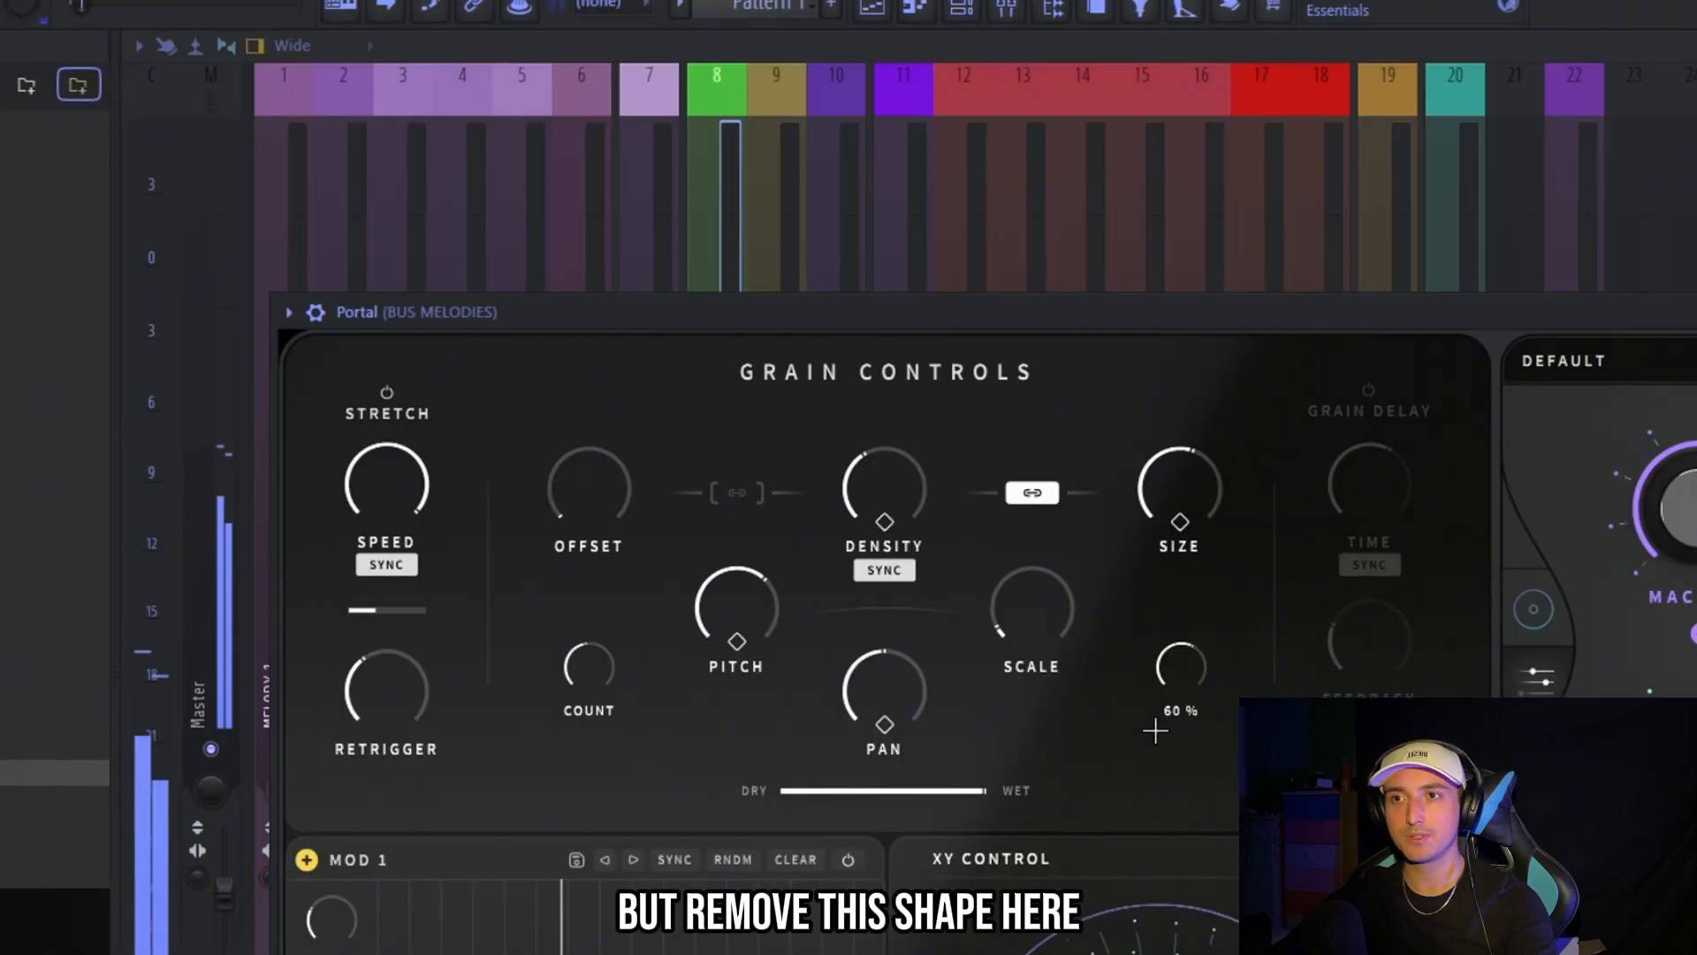
left_click_drag(1155, 731, 1149, 776)
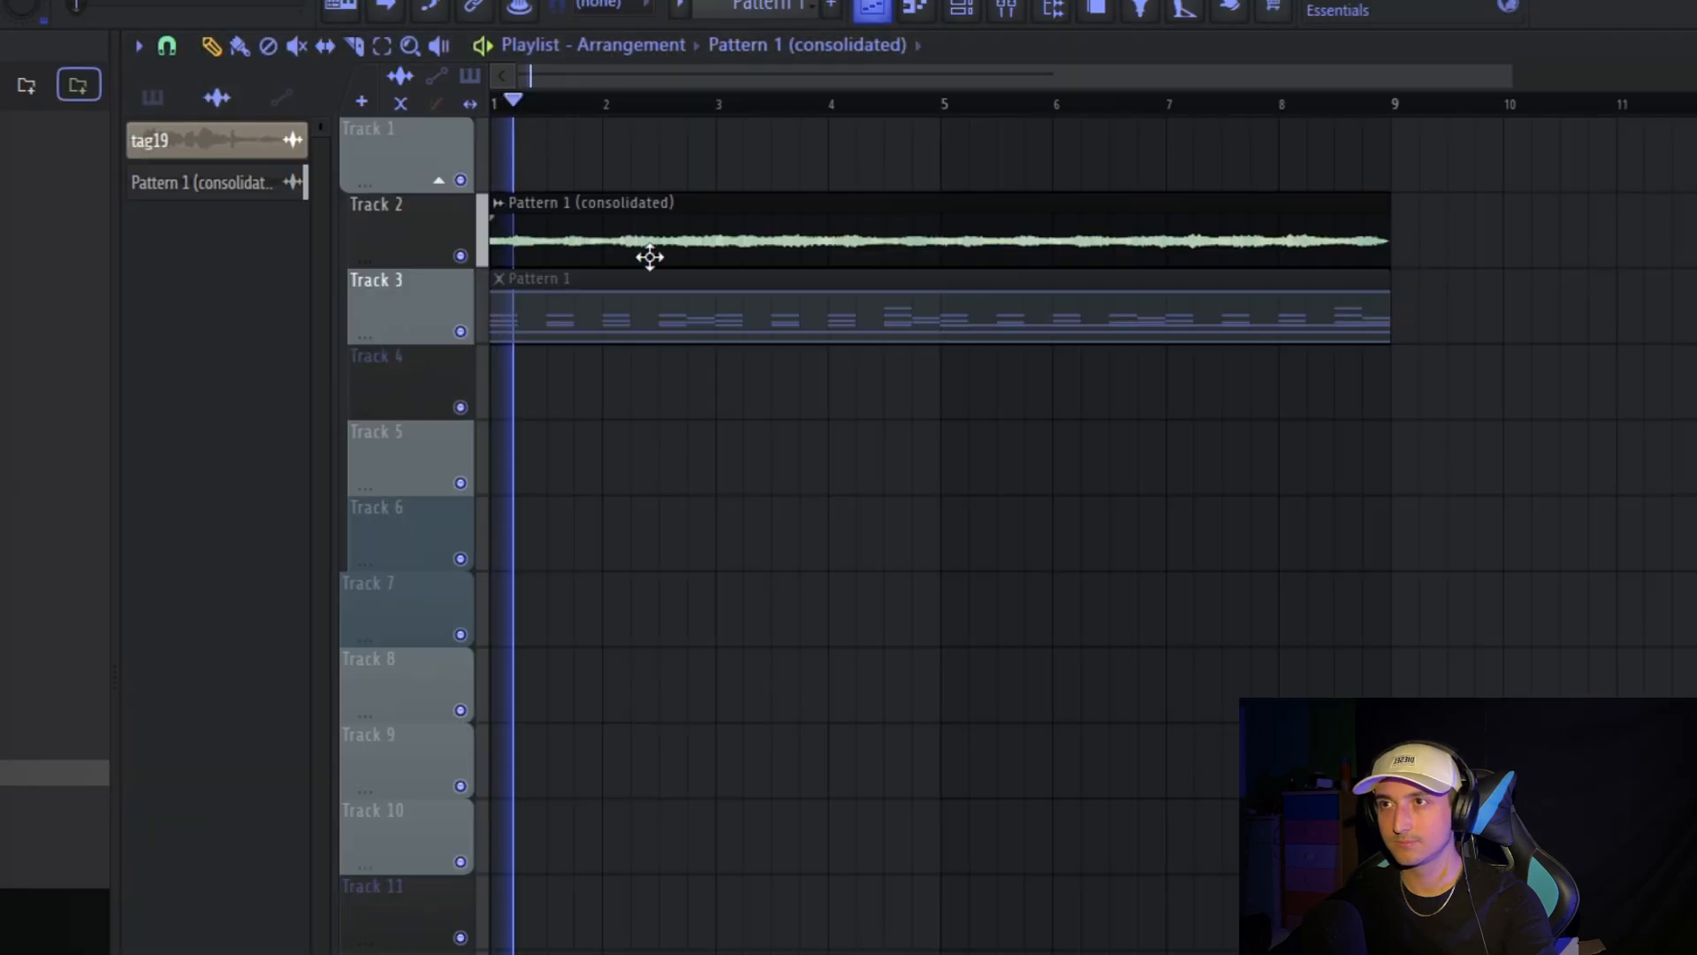
Consolidate bars 1 to 4 of the reversed melody clip into a new clip, reversed and pitched up
key("space")
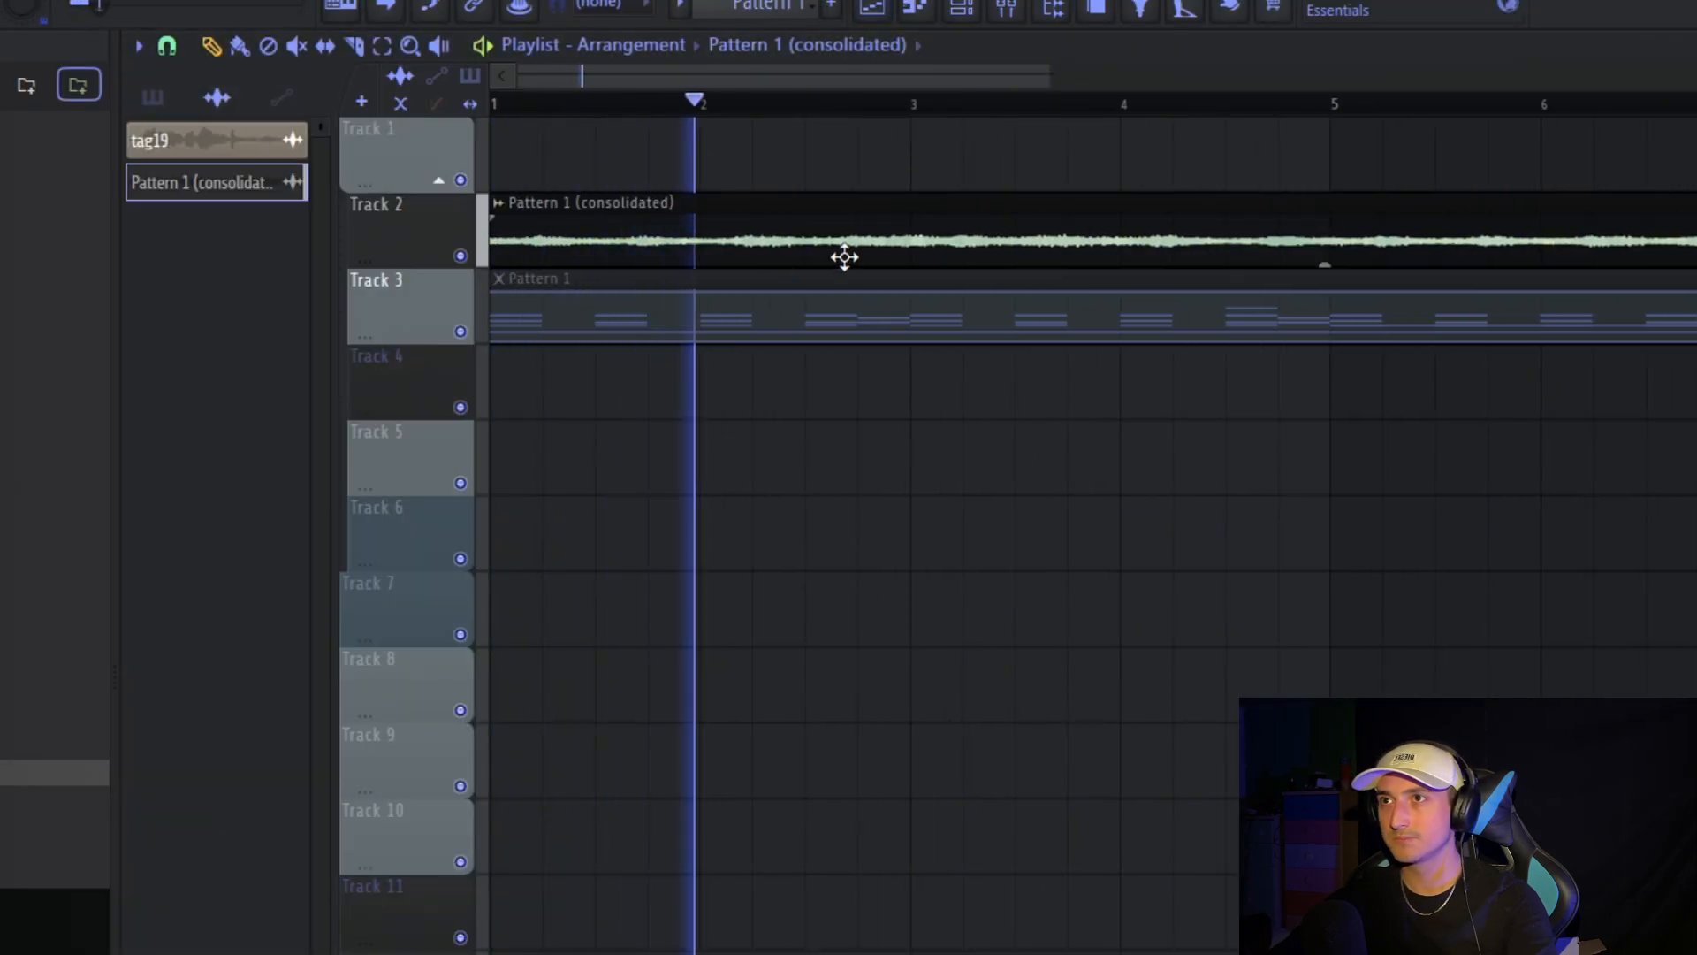
double_click(844, 257)
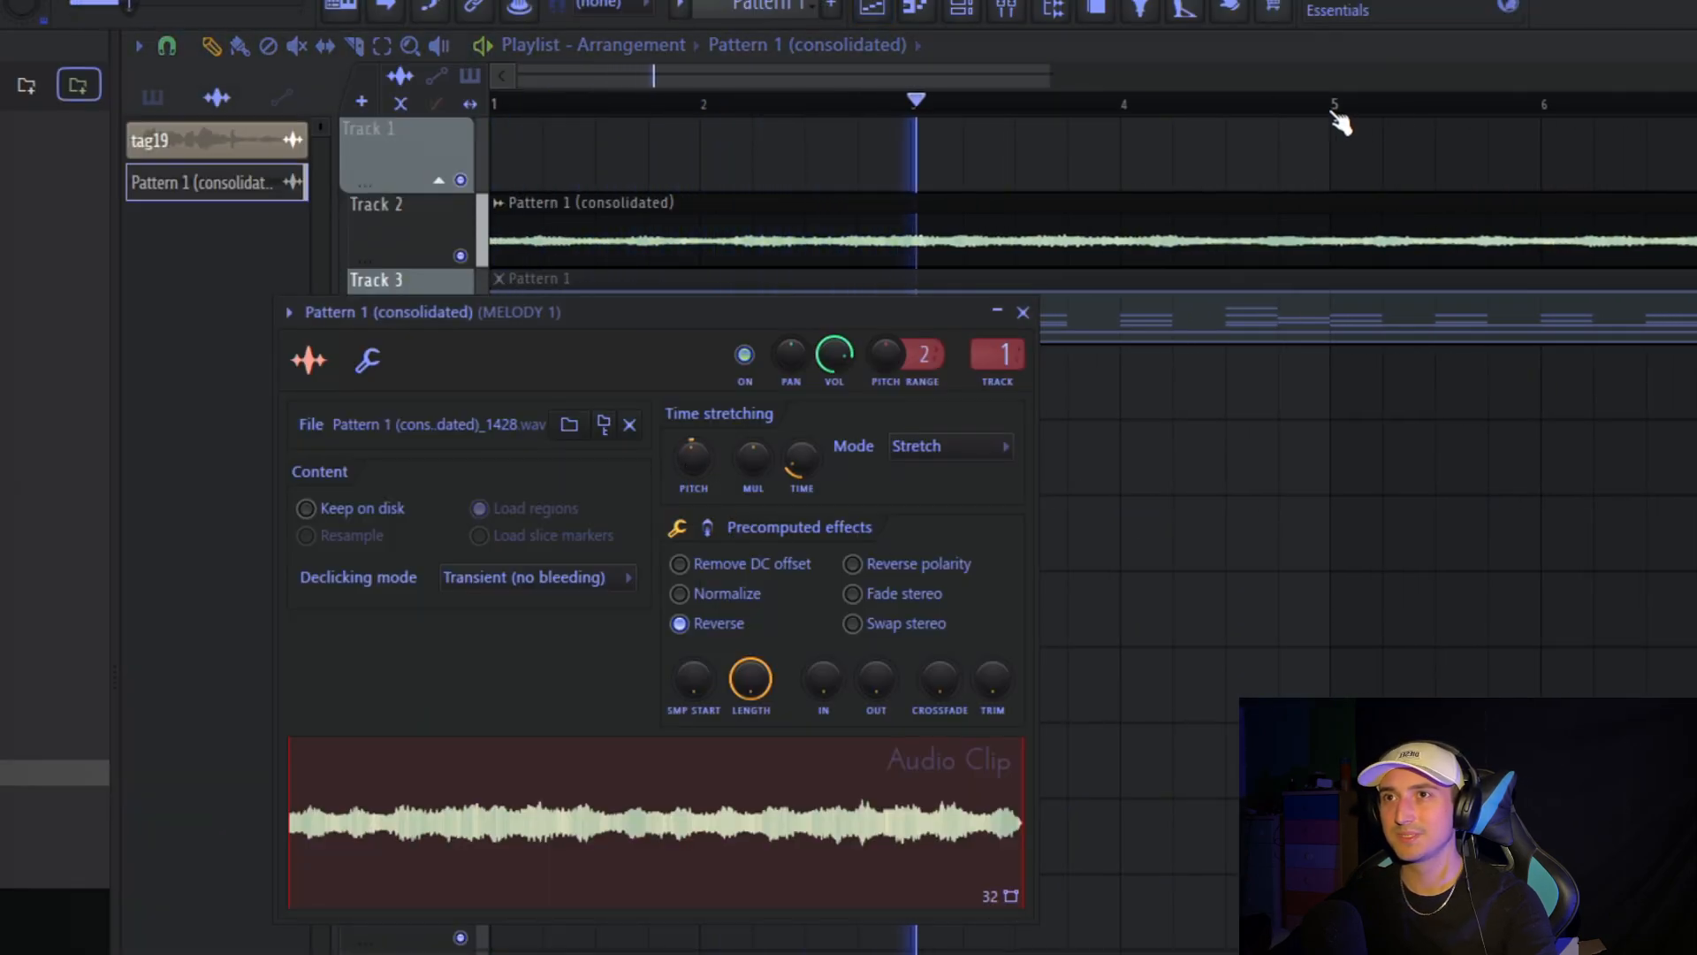
left_click_drag(1333, 111, 406, 213)
double_click(994, 255)
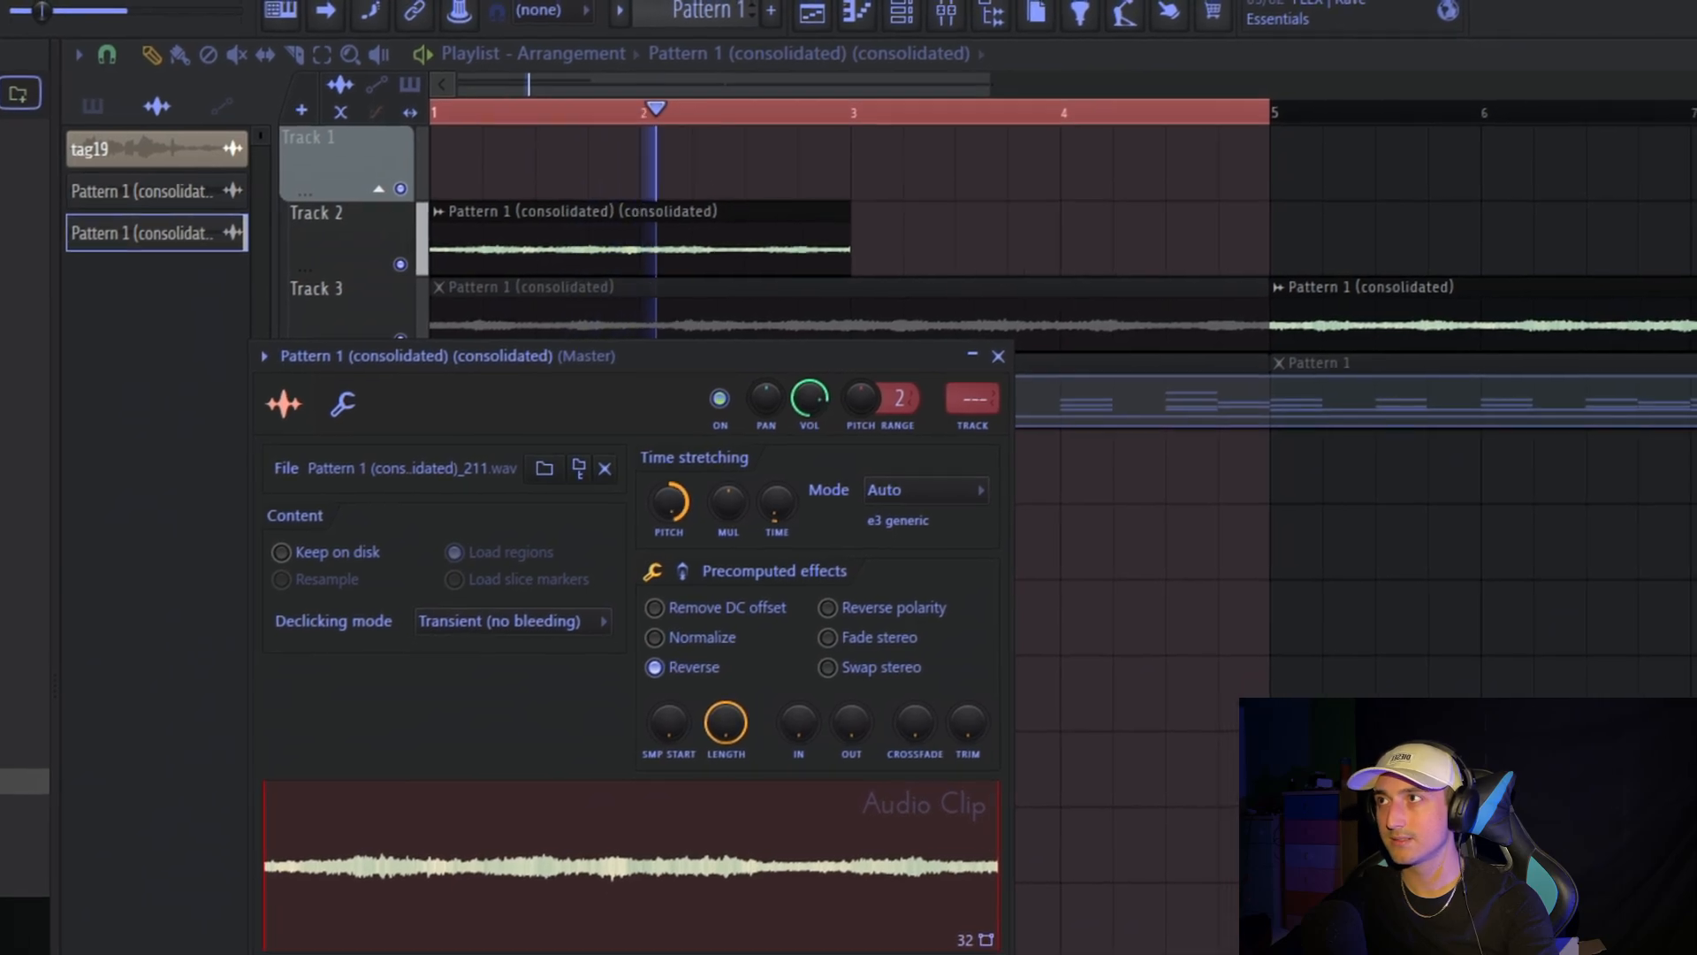
Repeat the pitched-up clip across bars 1 to 4 on Track 2 and keep only unmuted bars 1 to 4 of the Track 3 clip
left_click(592, 244)
key("ctrl+b")
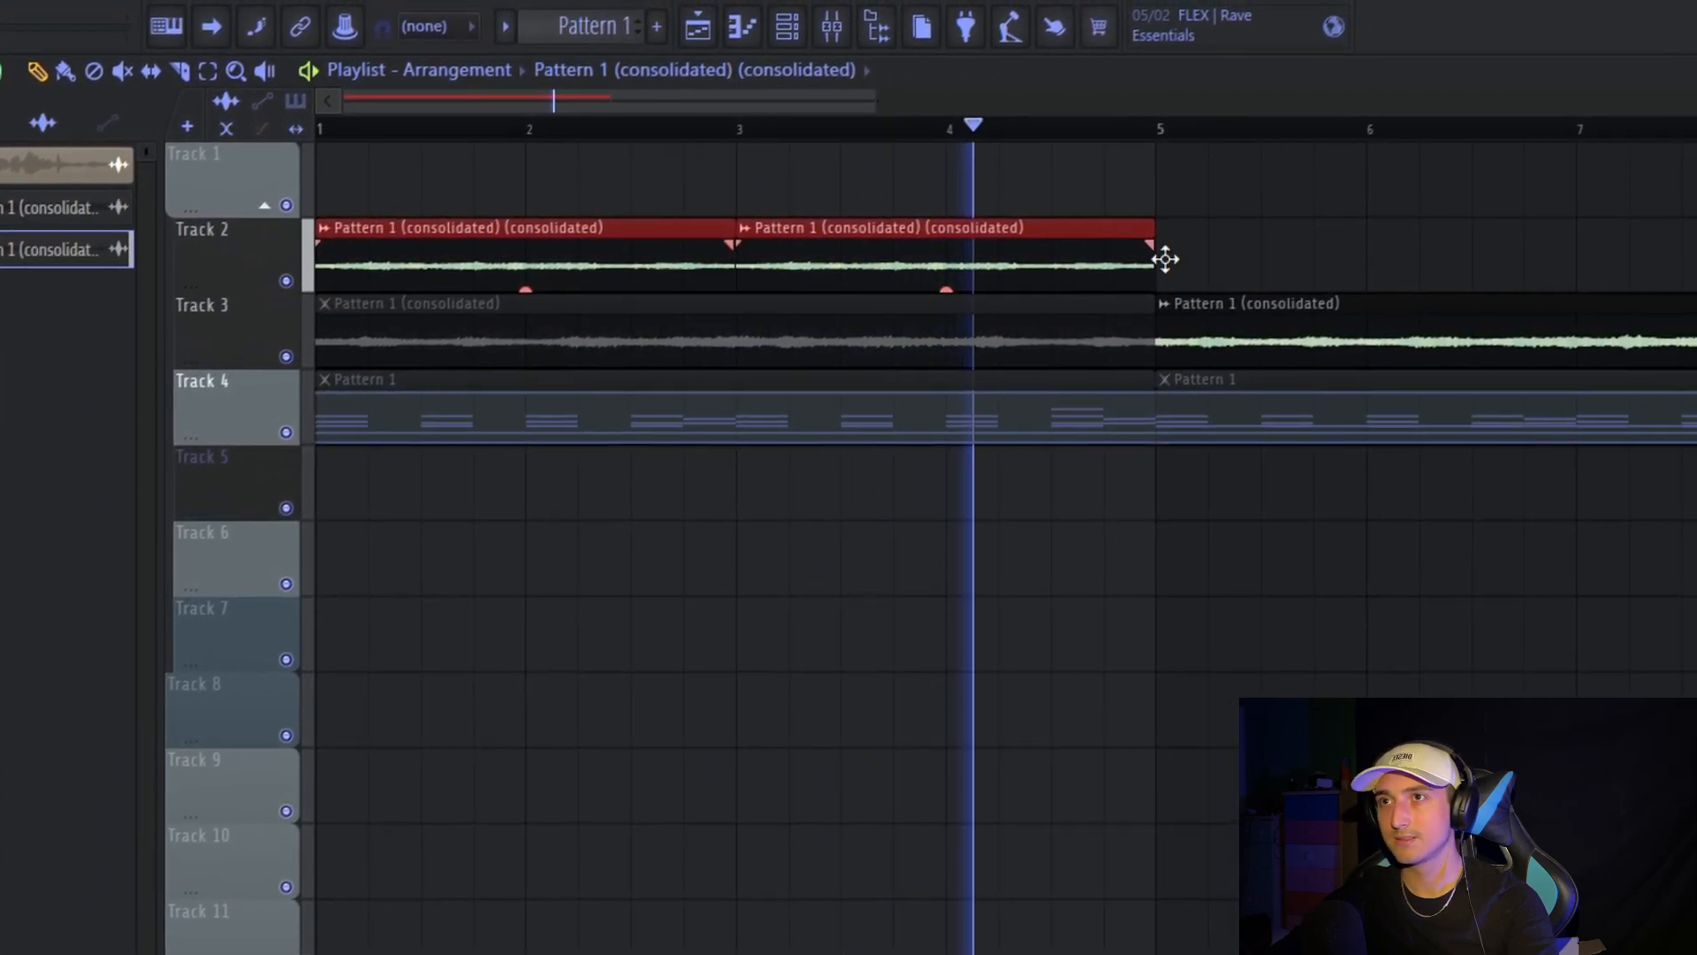
right_click(1236, 205)
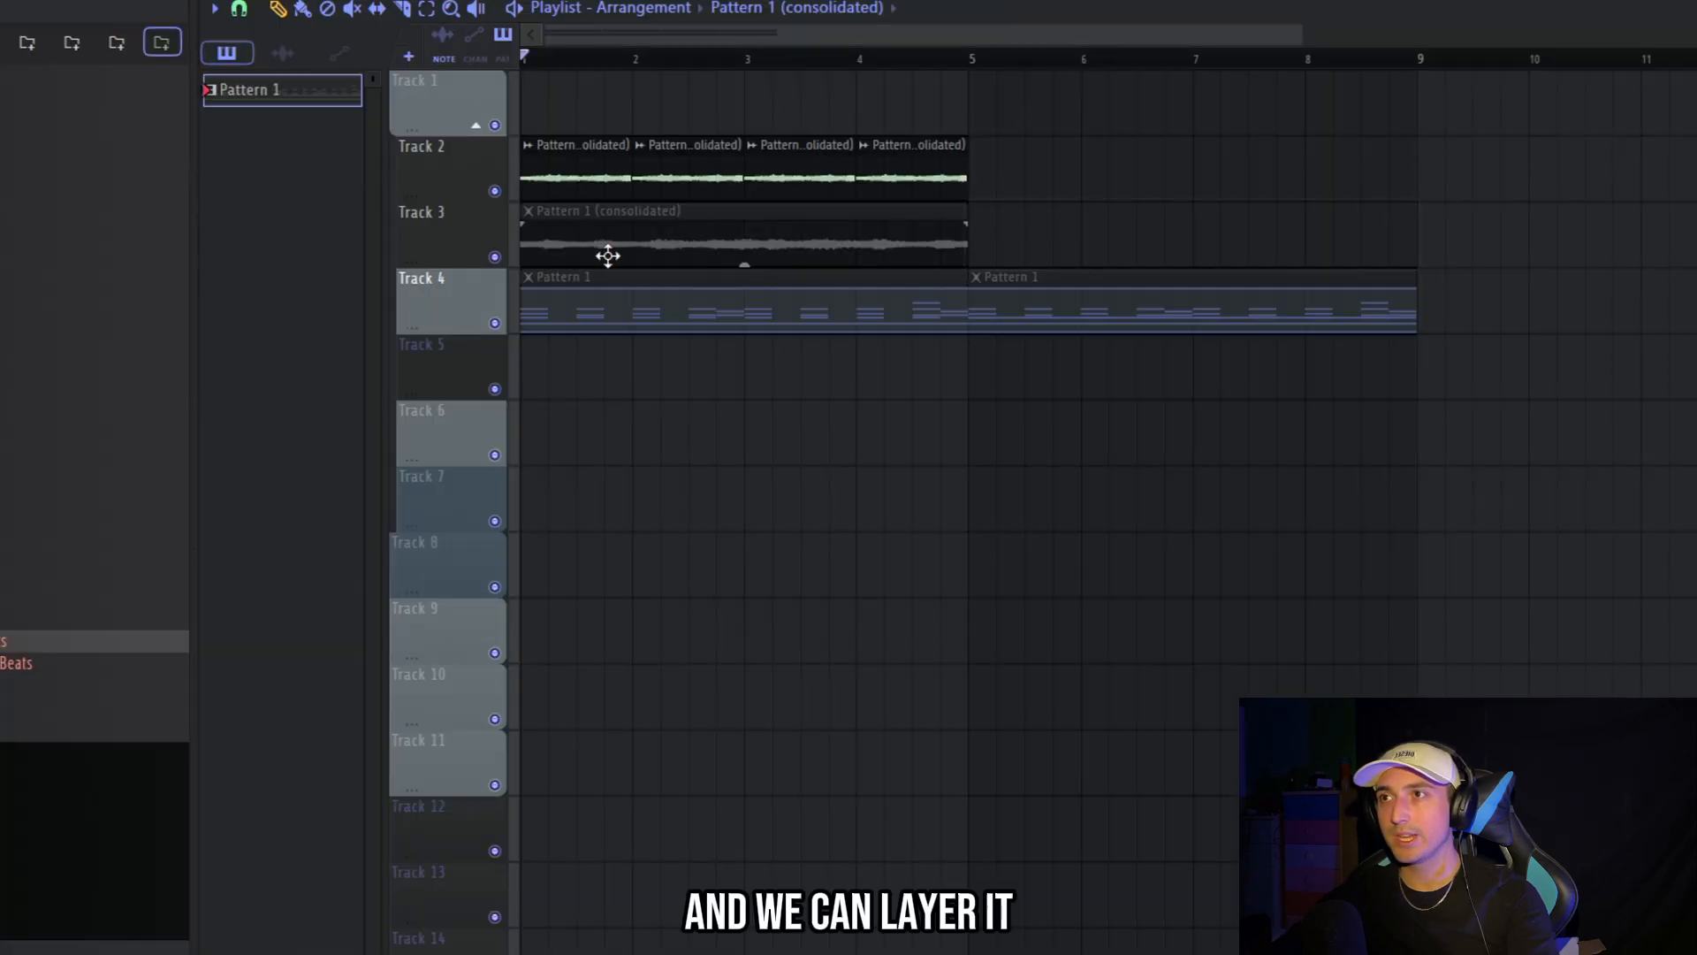
mouse_move(606, 254)
left_mouse_down()
mouse_move(803, 257)
mouse_move(619, 249)
left_mouse_up()
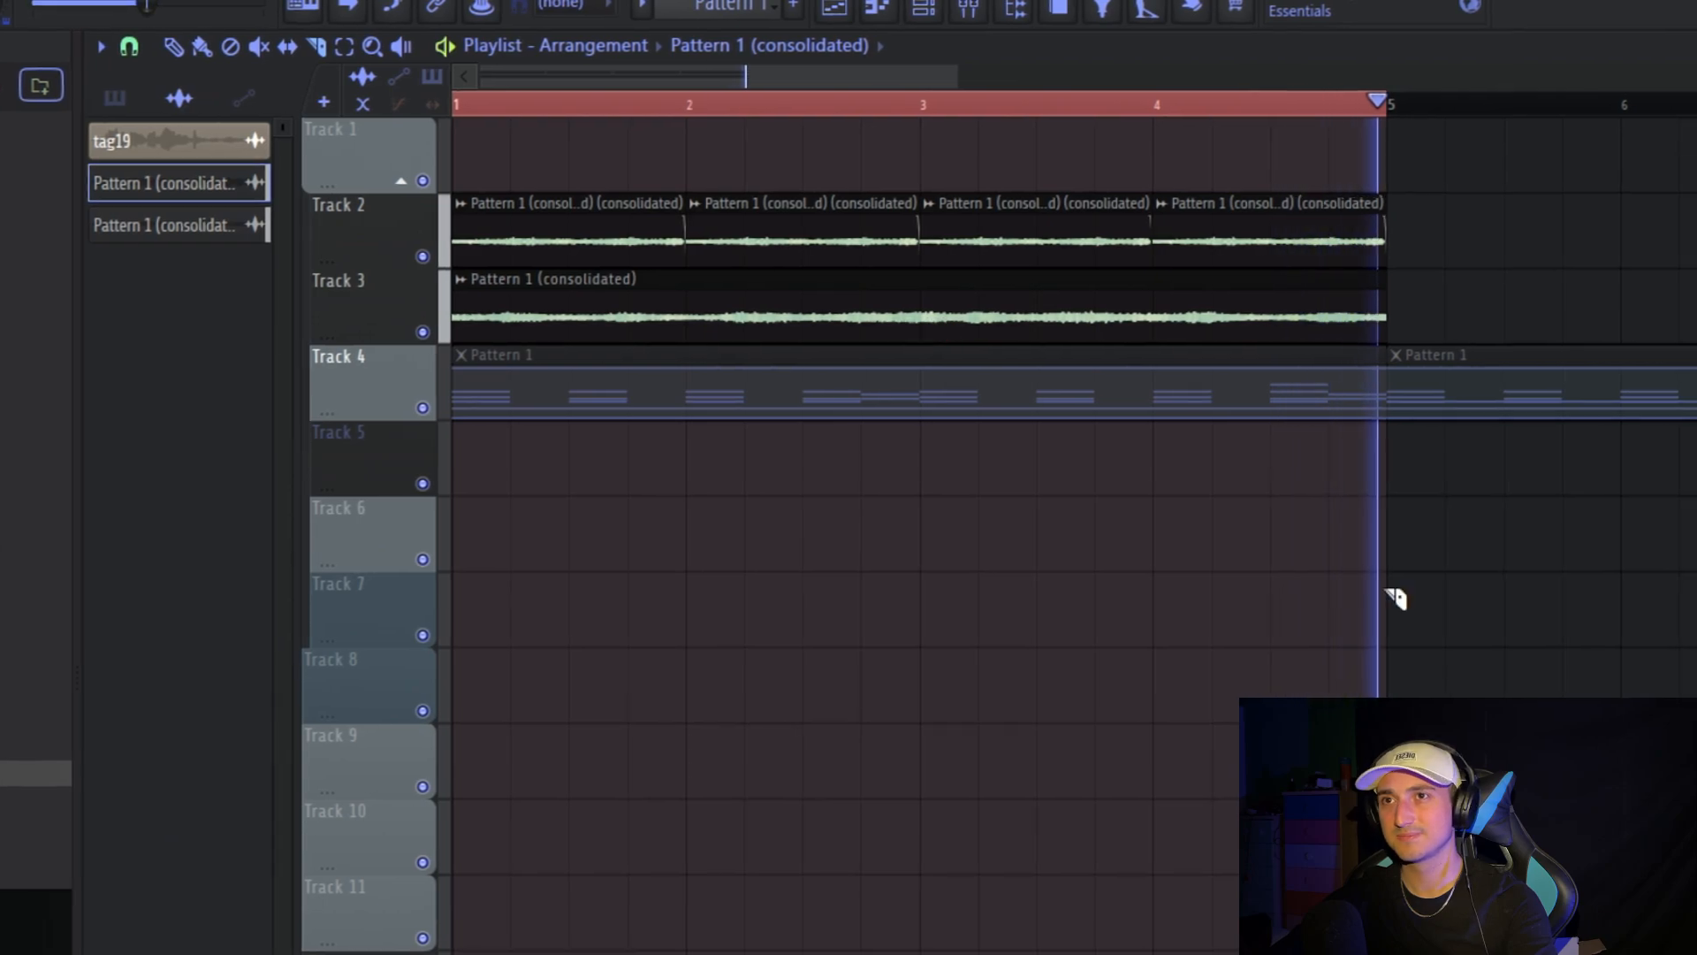
Delete the Pattern 1 clip from bars 1 to 4 on Track 4 and place a new Pattern 2 over those bars on Track 6
left_click(175, 47)
scroll(980, 621, "down", 3)
left_click(780, 395)
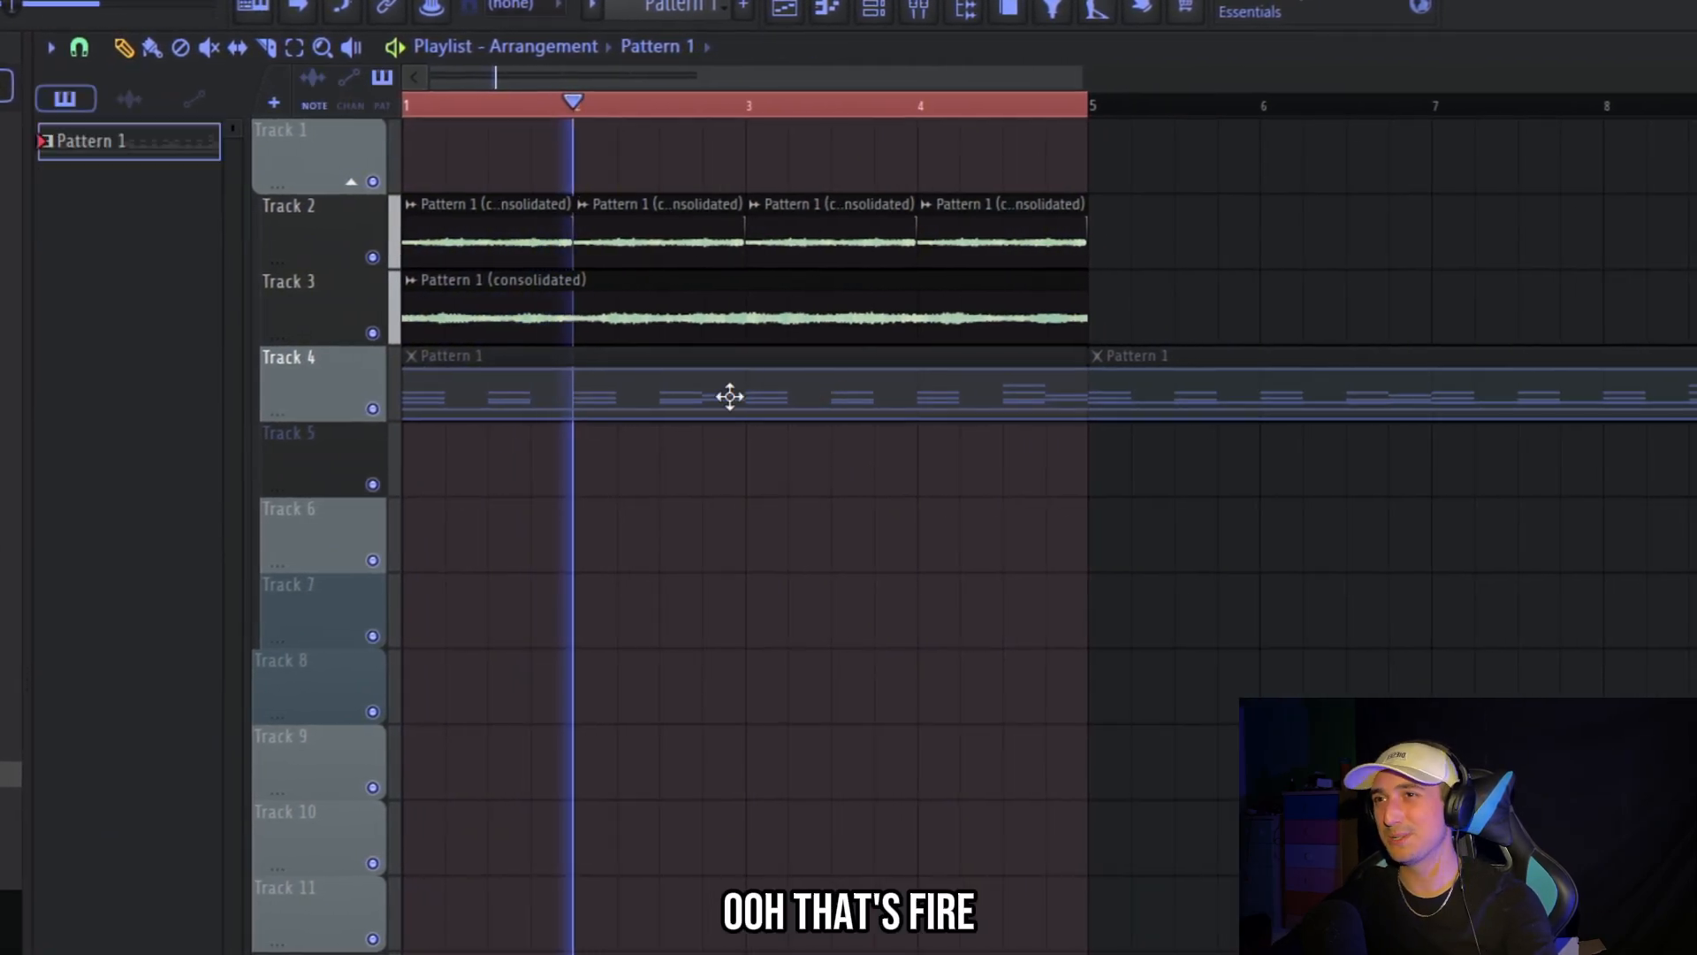
right_click(729, 397)
left_click(742, 5)
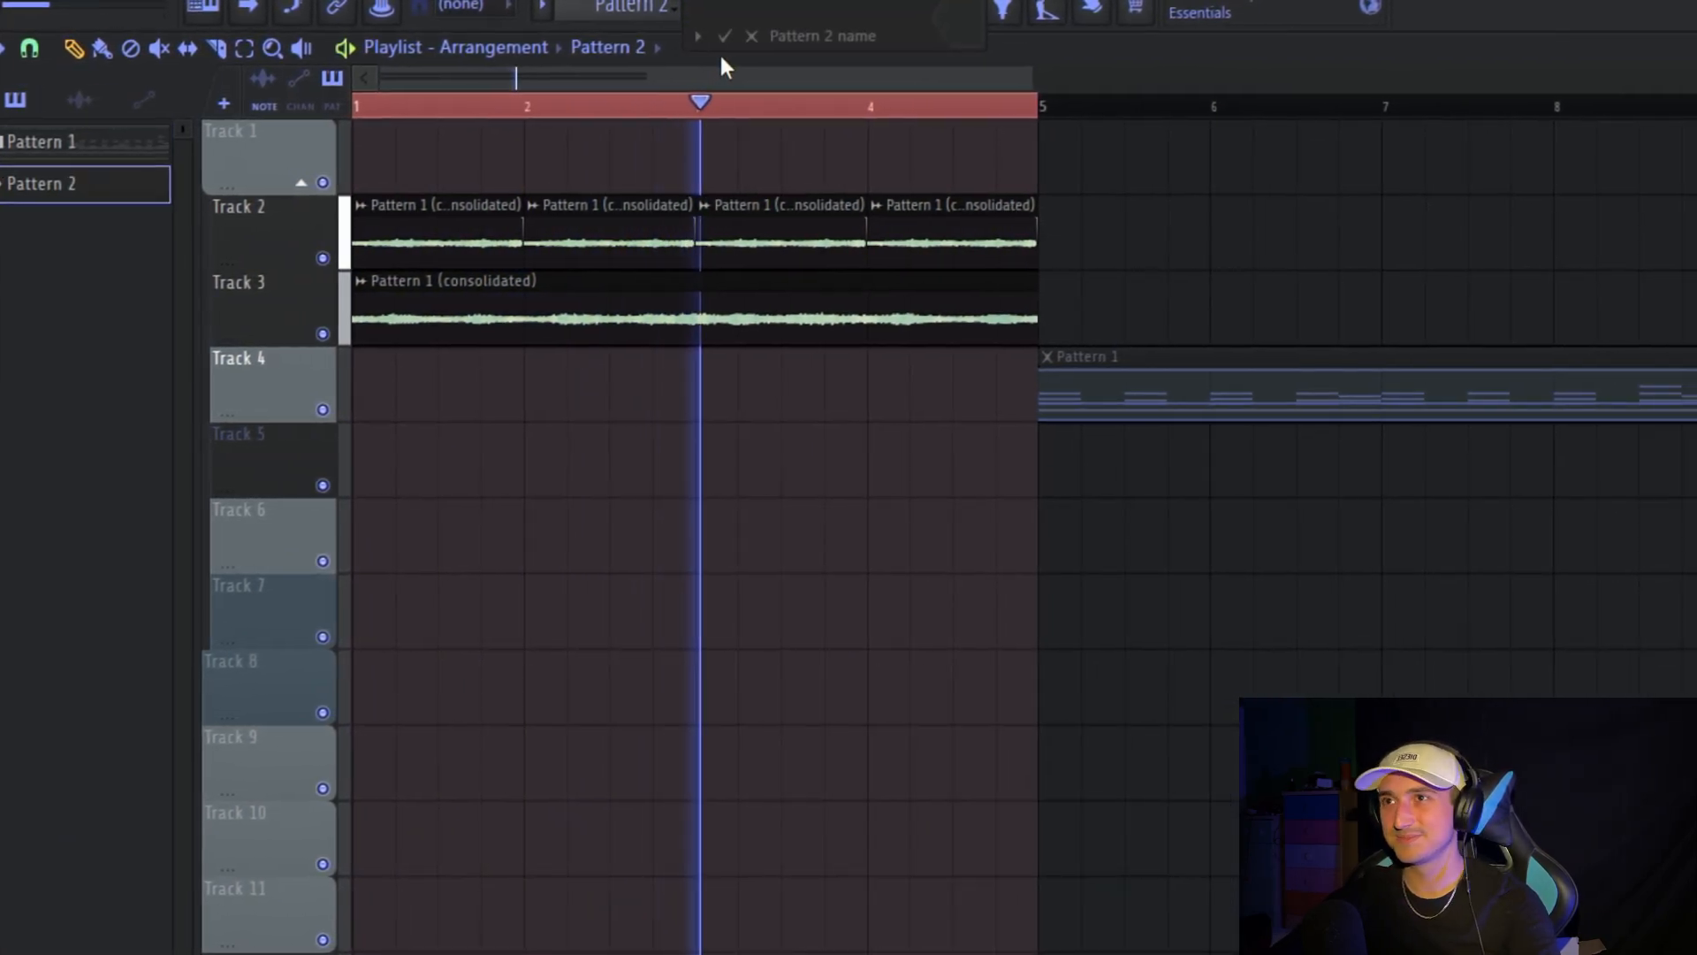
key("Return")
left_click(398, 522)
left_click_drag(519, 566, 1178, 572)
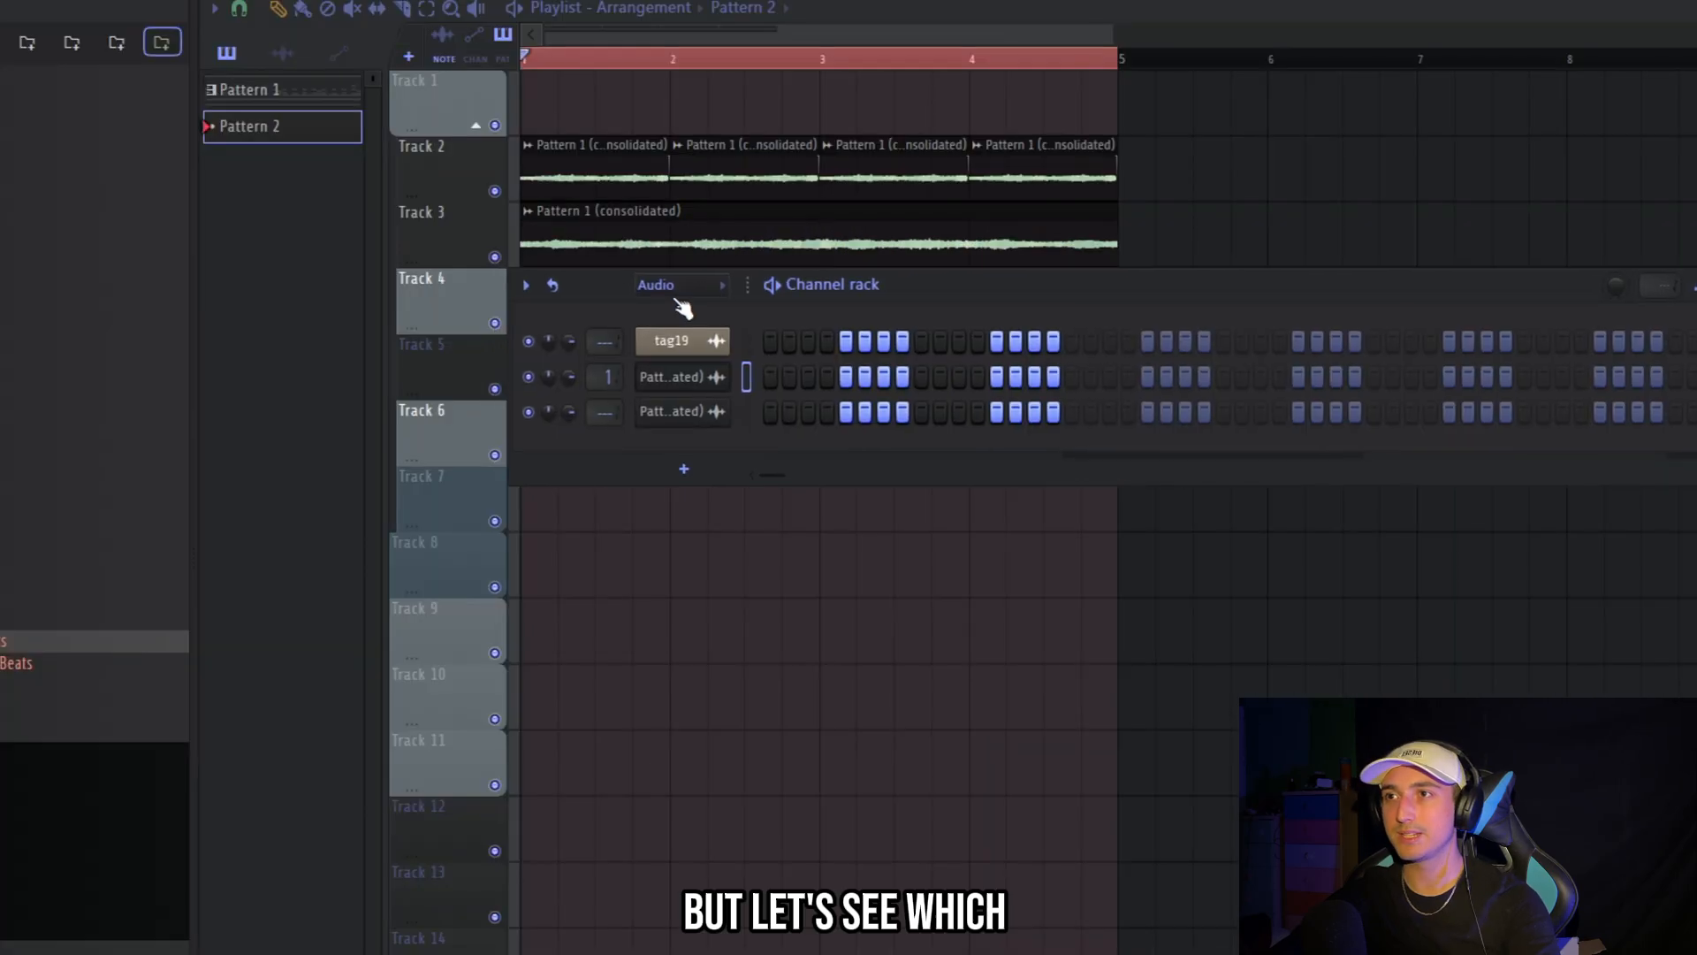
Show all channels in the channel rack and open Close Grand's piano roll
left_click(687, 279)
left_click(686, 312)
right_click(707, 333)
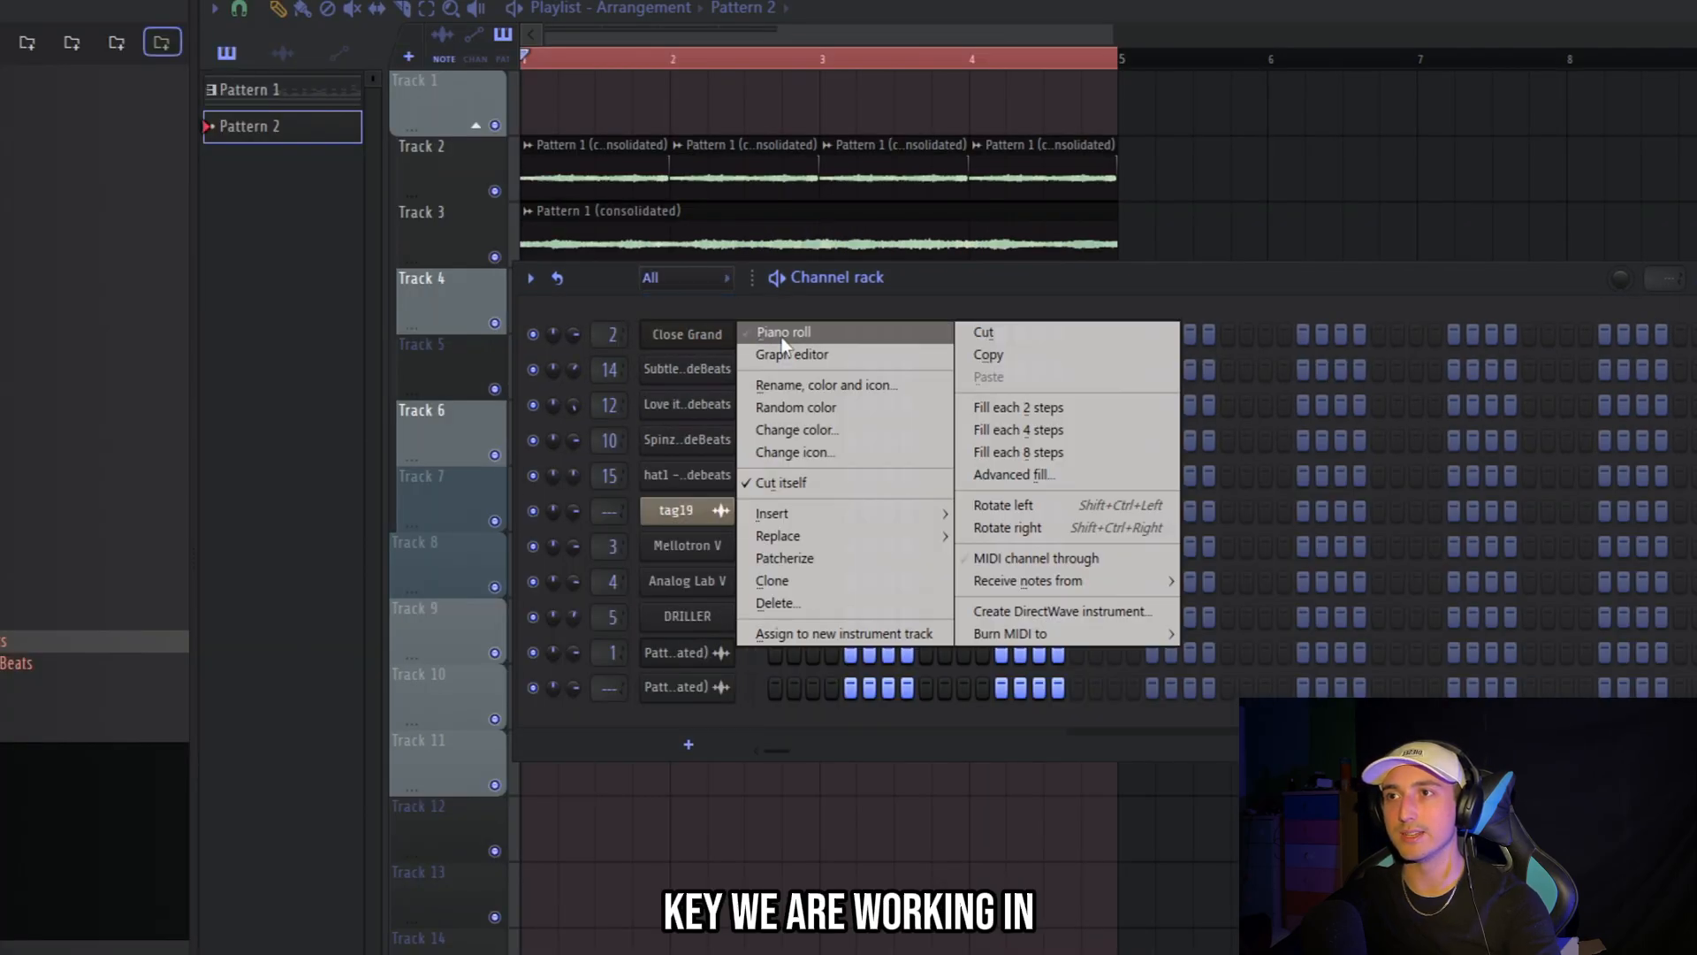
left_click(783, 335)
Build a held B1 and B2 octave pair spanning bars 1 to 4 and play it against the melody
key("shift+Down")
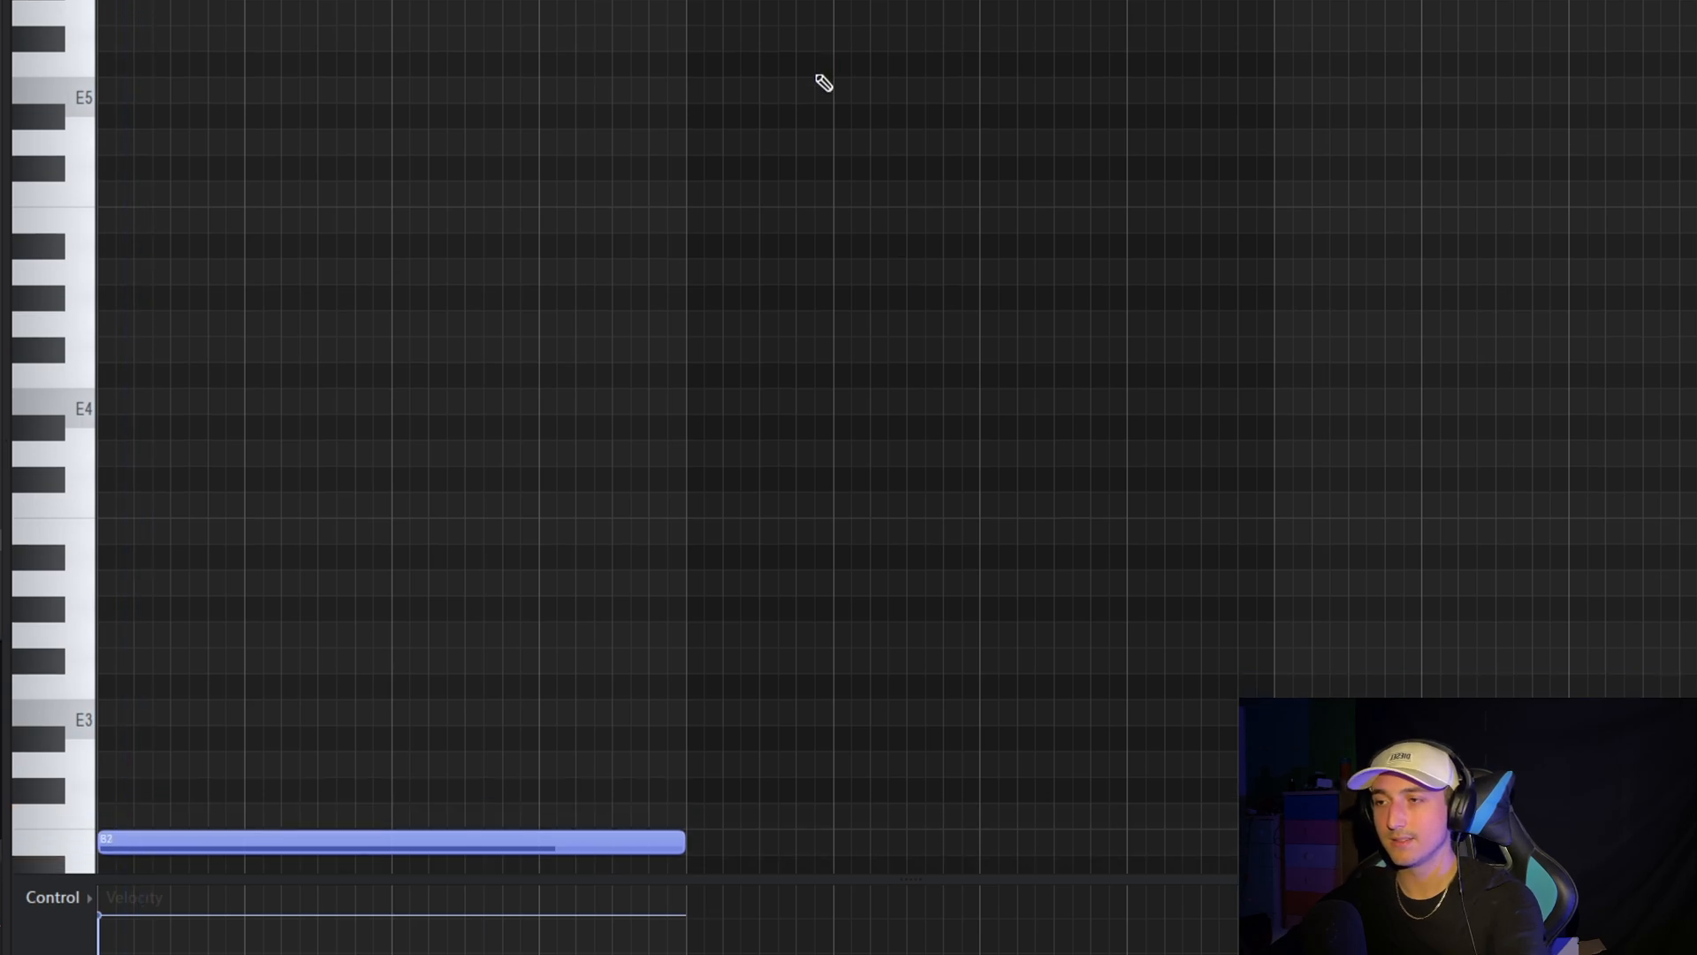
key("space")
scroll(747, 265, "down", 4)
left_click_drag(1011, 623, 382, 154, "ctrl")
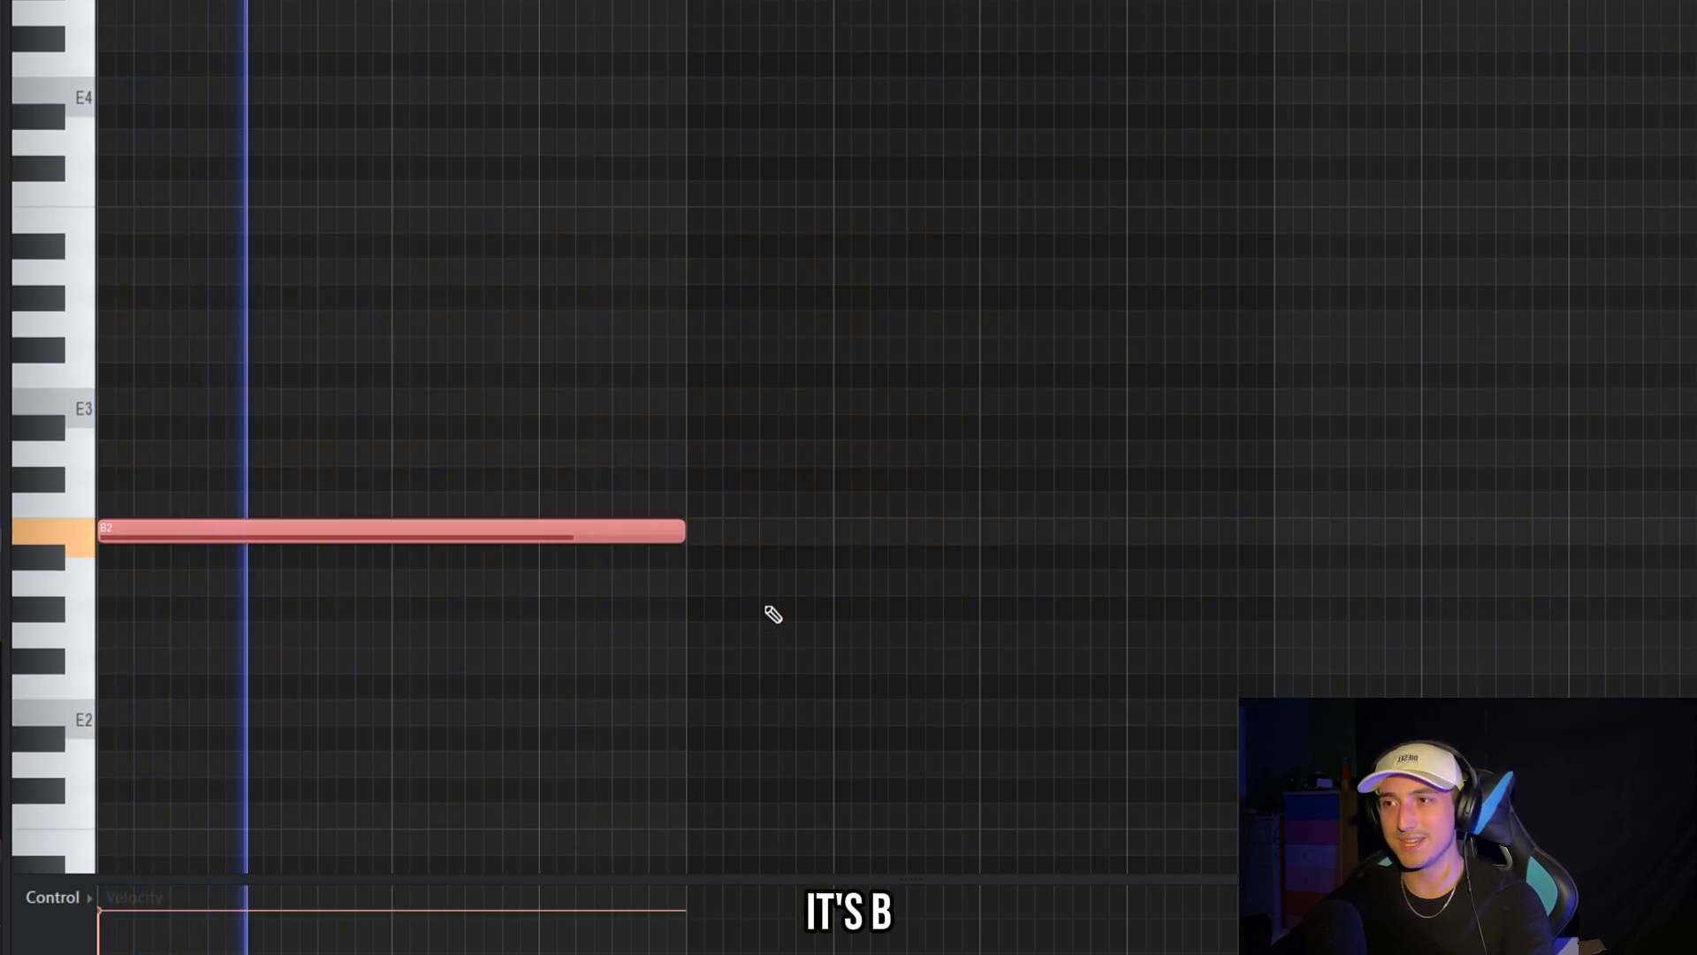
key("space")
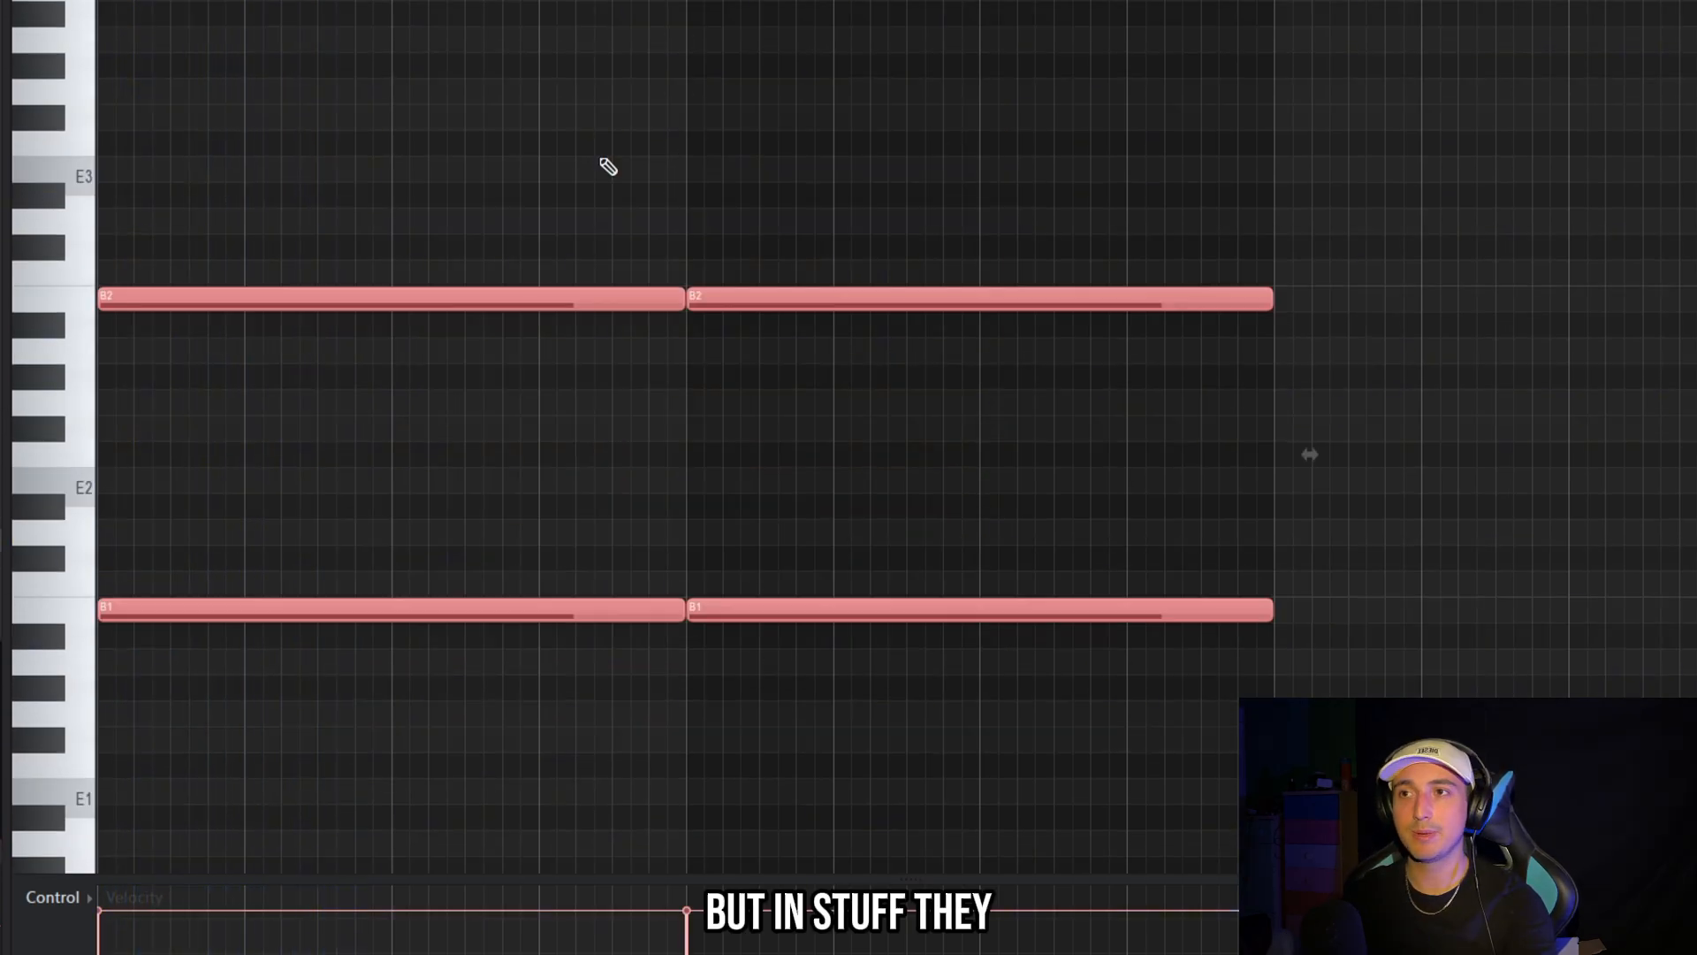
key("Delete")
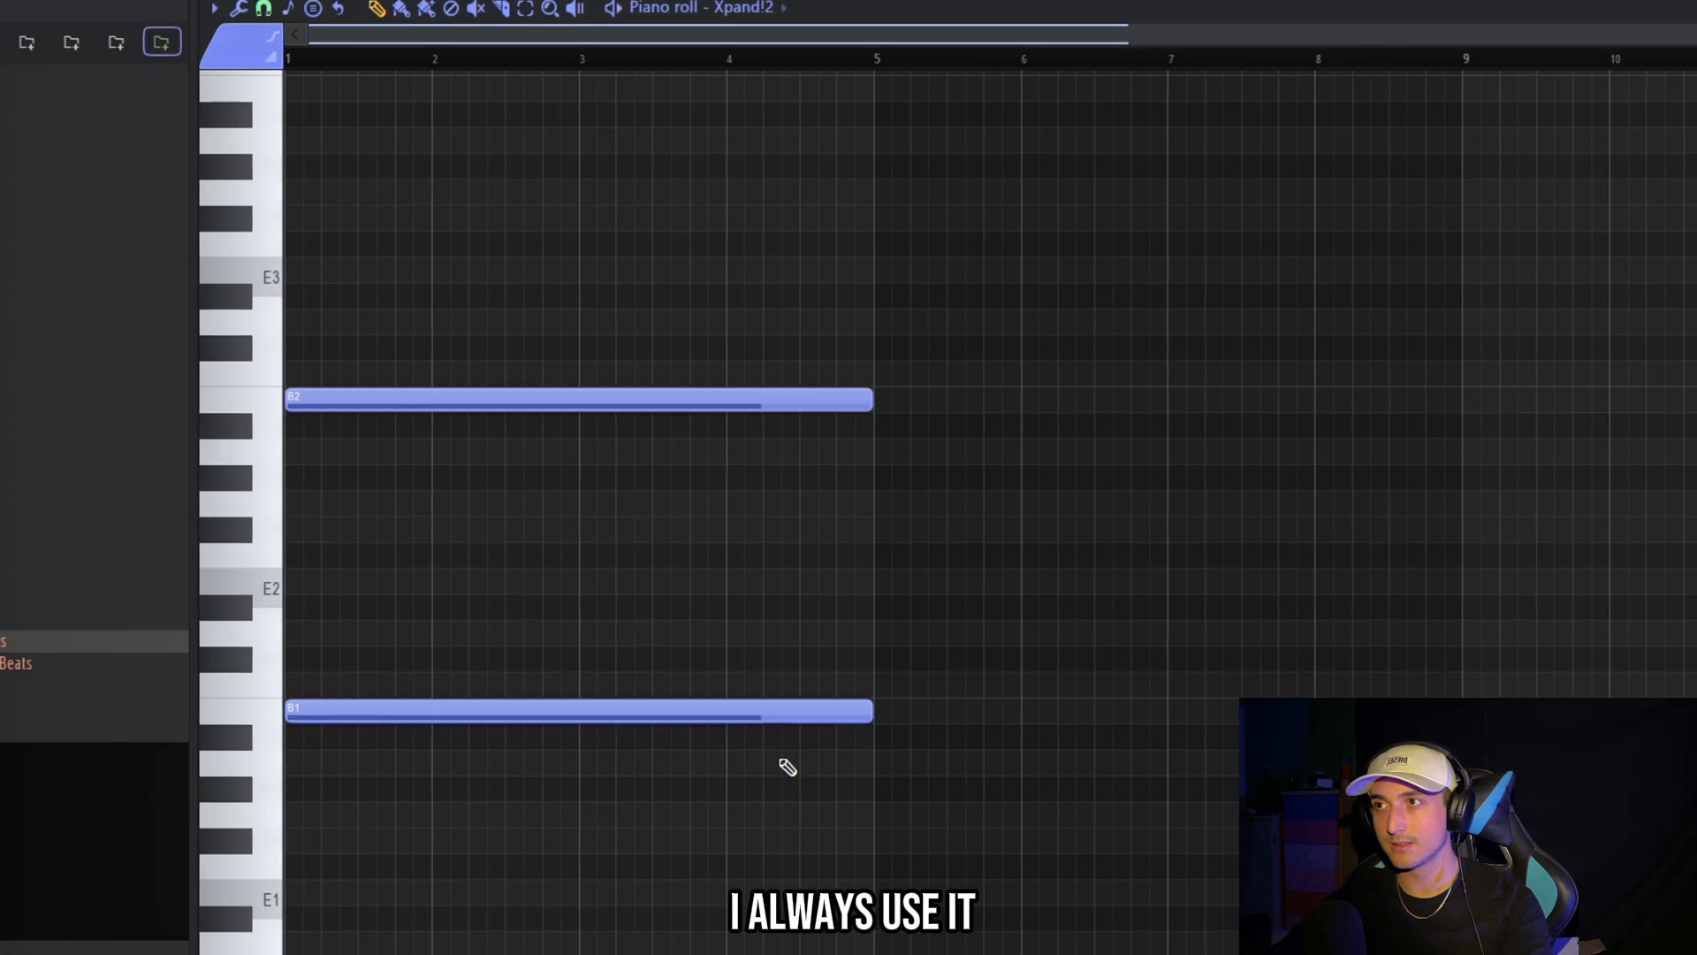
Raise the Xpand!2 octave pair to B2 and B3 and duplicate the held notes over bars 5 to 8
key("space")
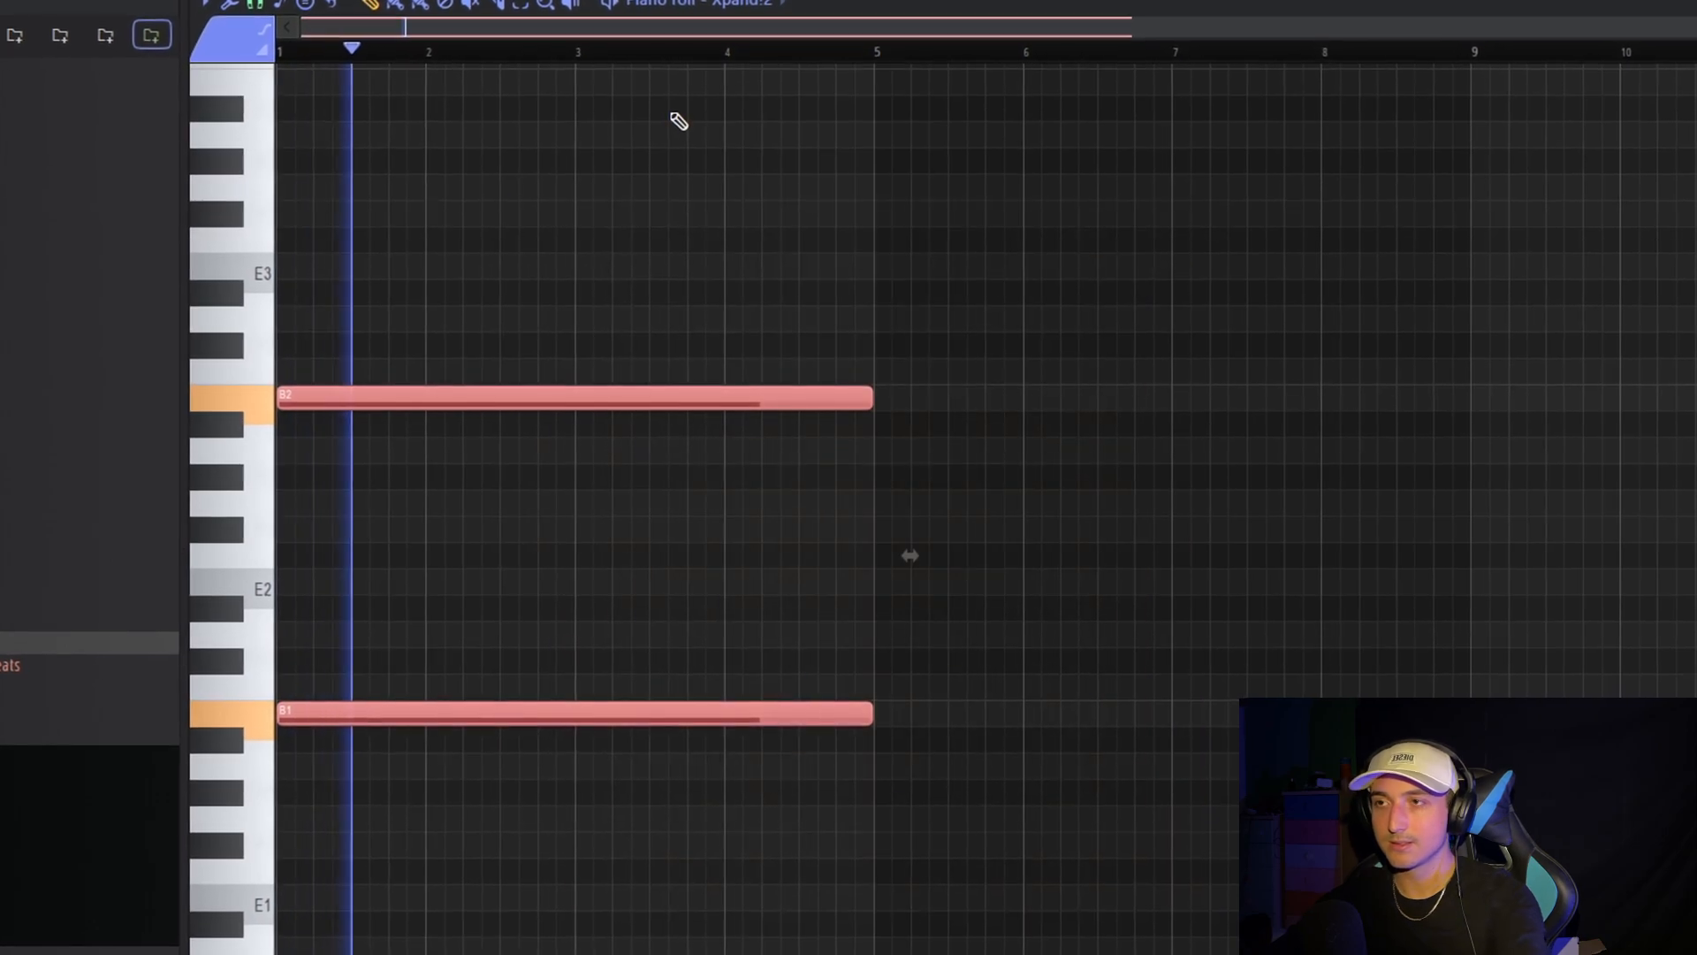
key("ctrl+Up")
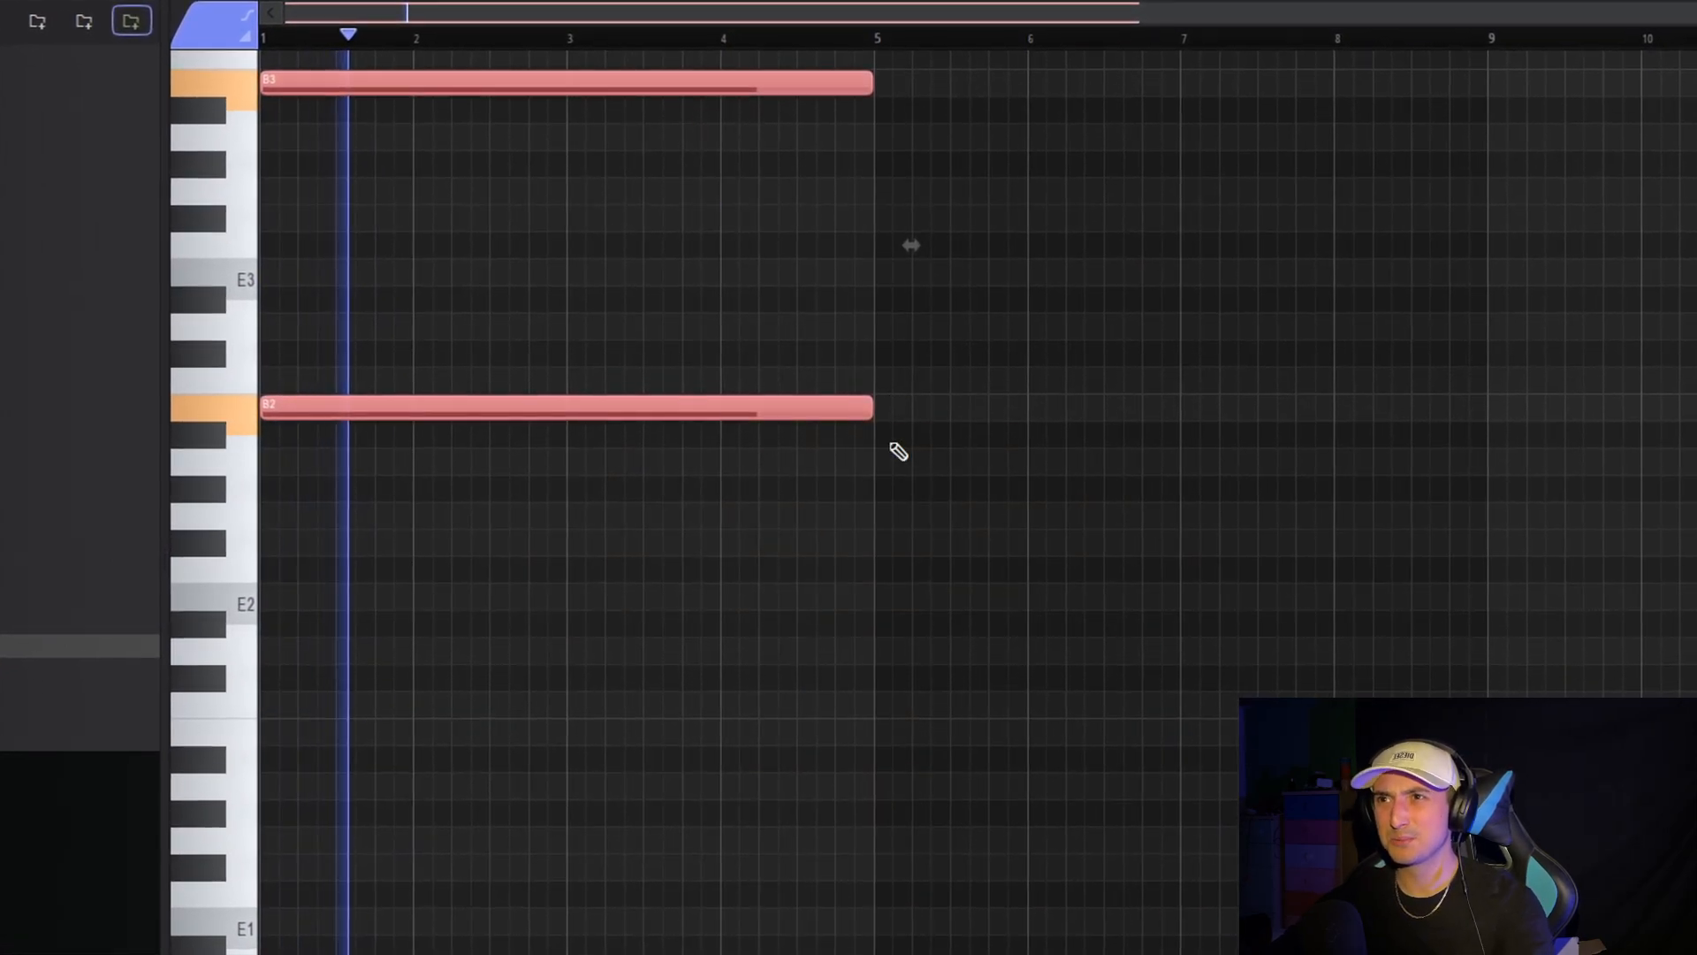
scroll(898, 450, "up", 4)
left_click_drag(1088, 689, 346, 117)
left_click_drag(1031, 35, 504, 354)
left_click(1299, 353, "ctrl")
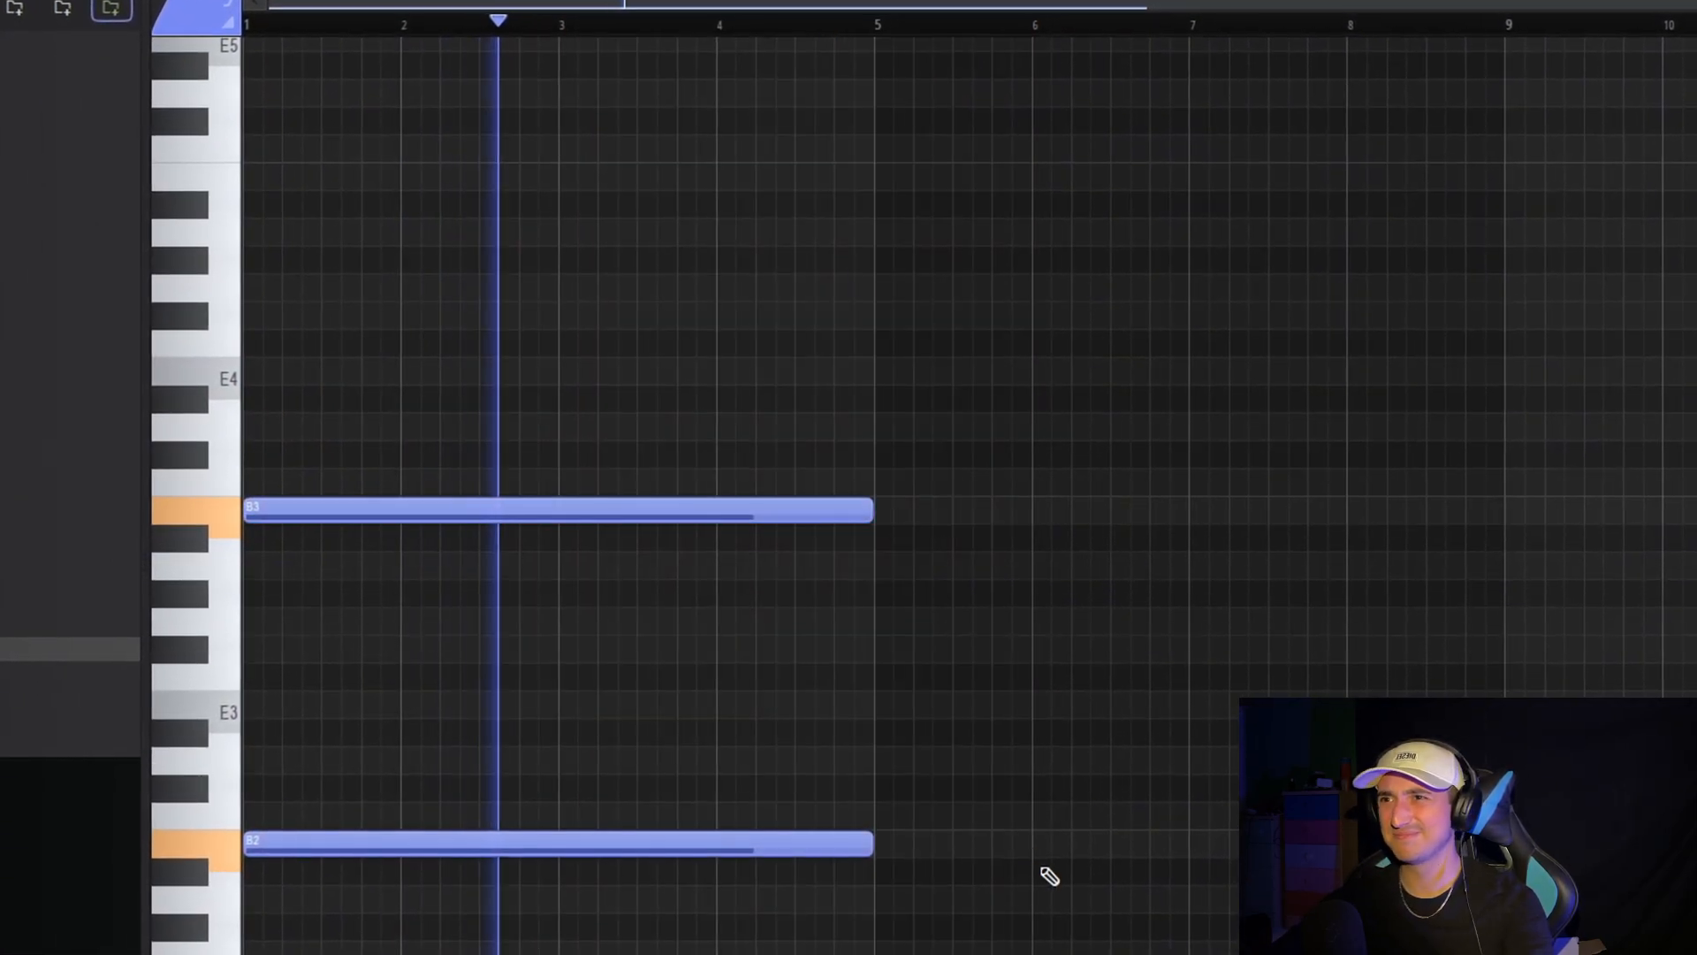
left_click_drag(1045, 877, 602, 359)
key("ctrl+b")
left_click(1402, 254, "ctrl")
Route the Xpand!2 channel to mixer track 2
key("F9")
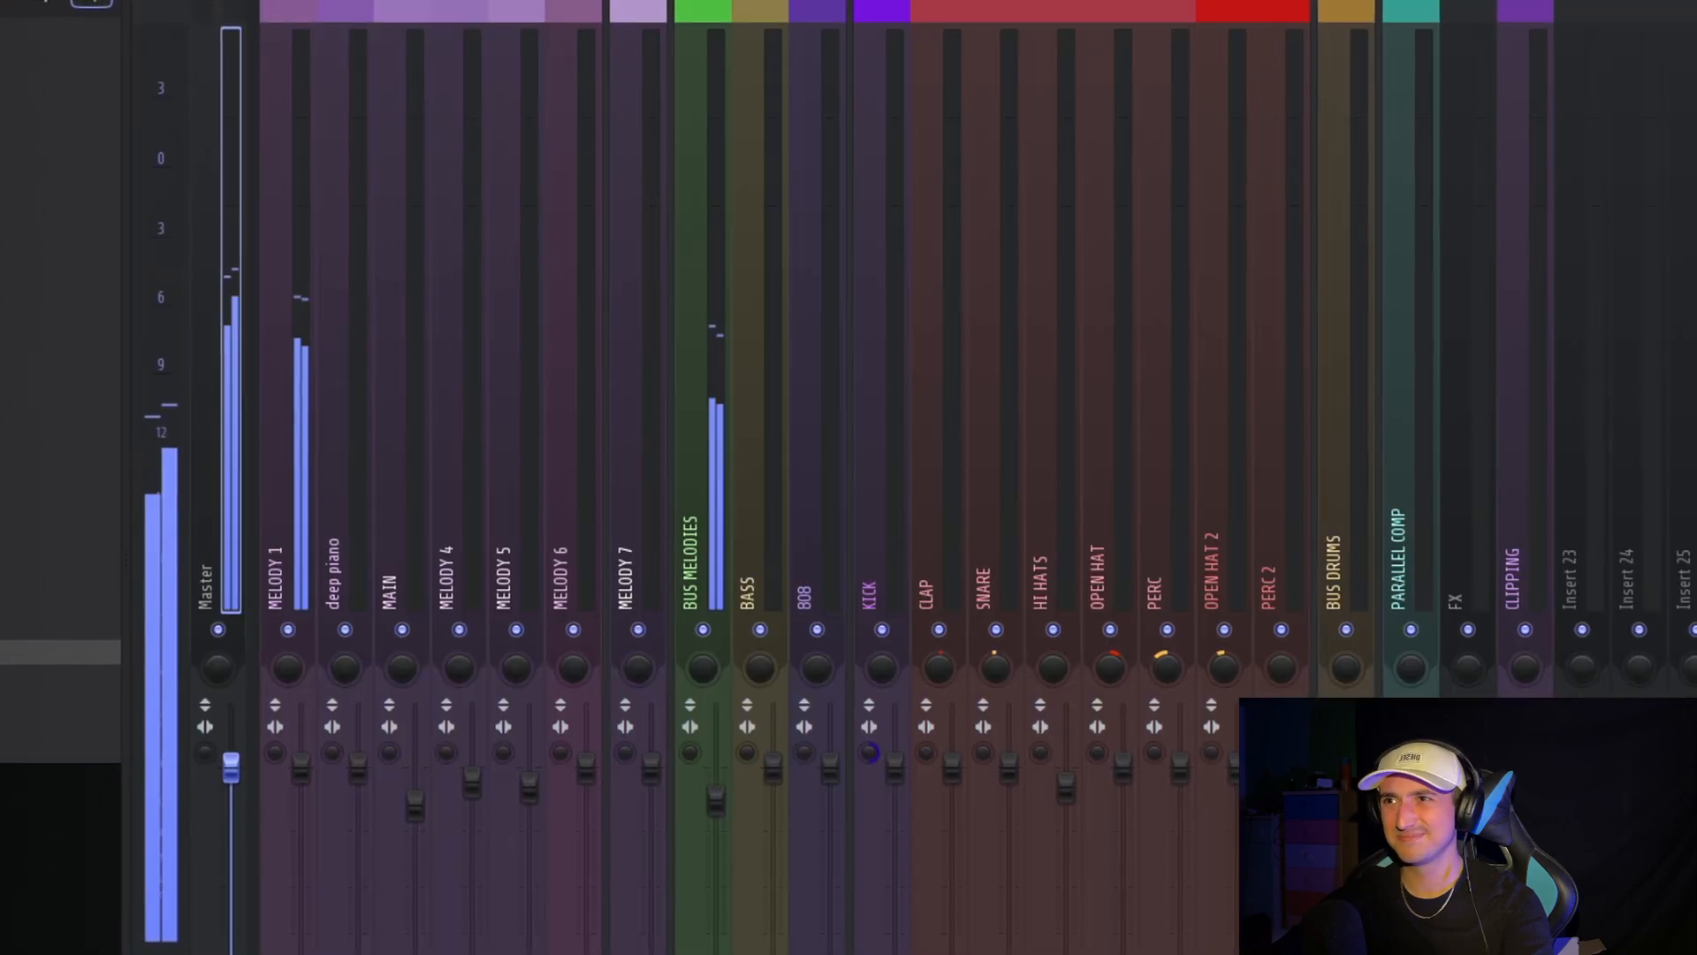
key("F6")
left_click_drag(579, 748, 579, 738)
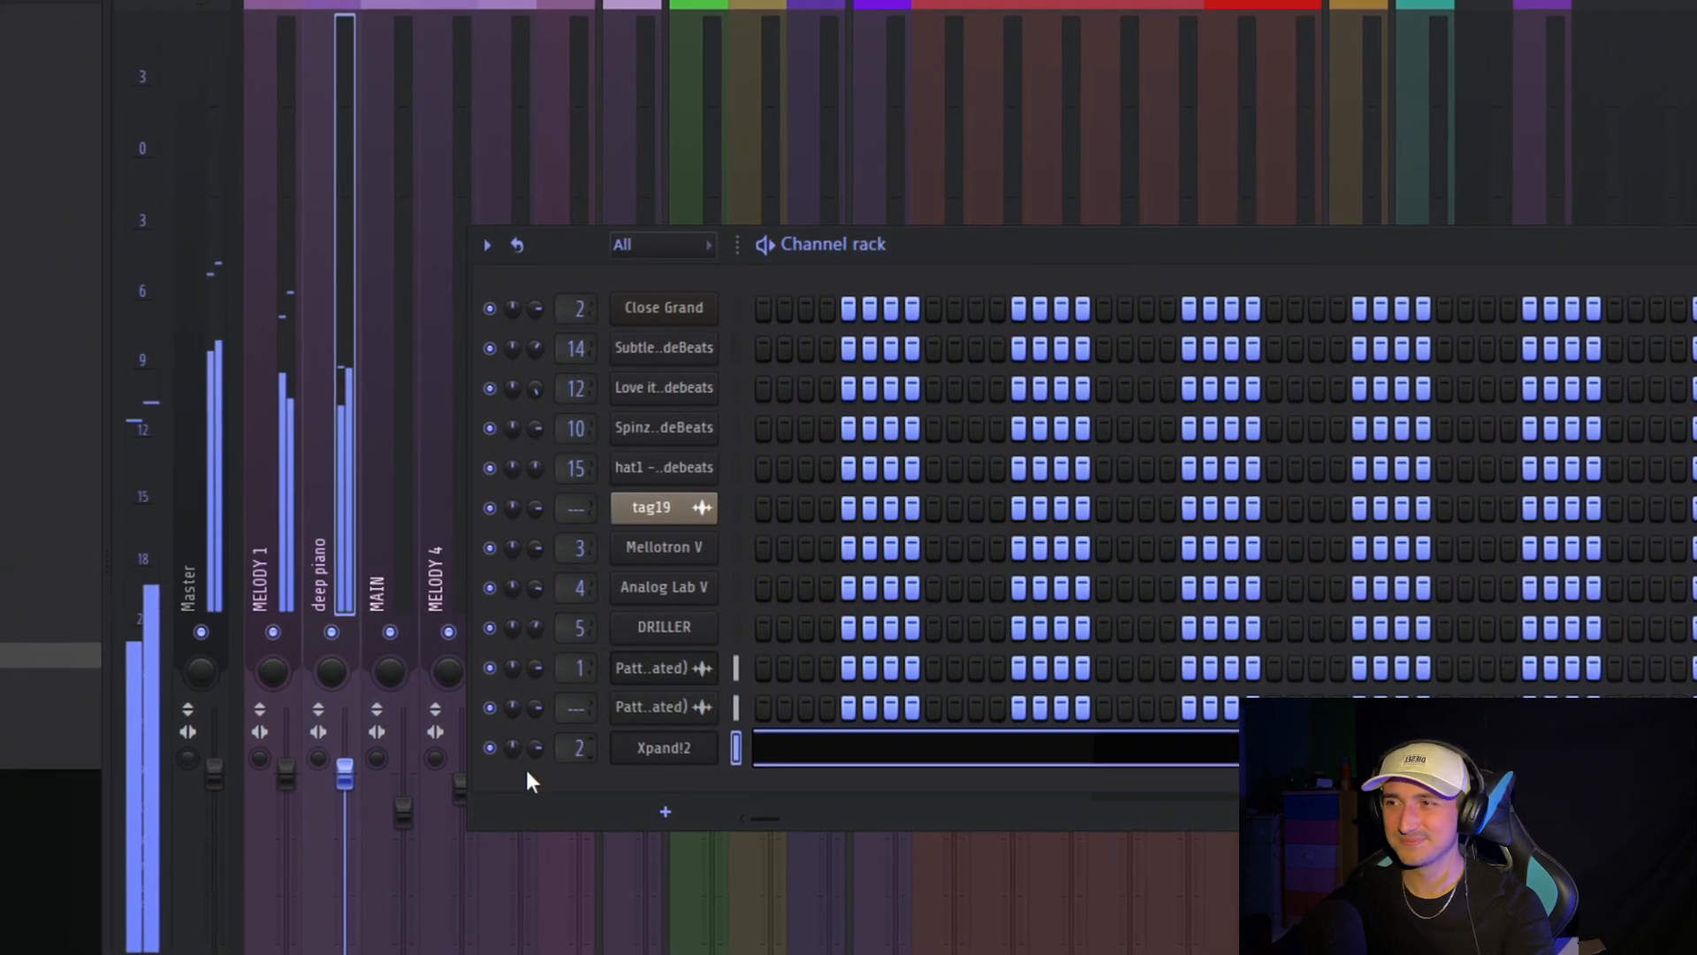
key("F6")
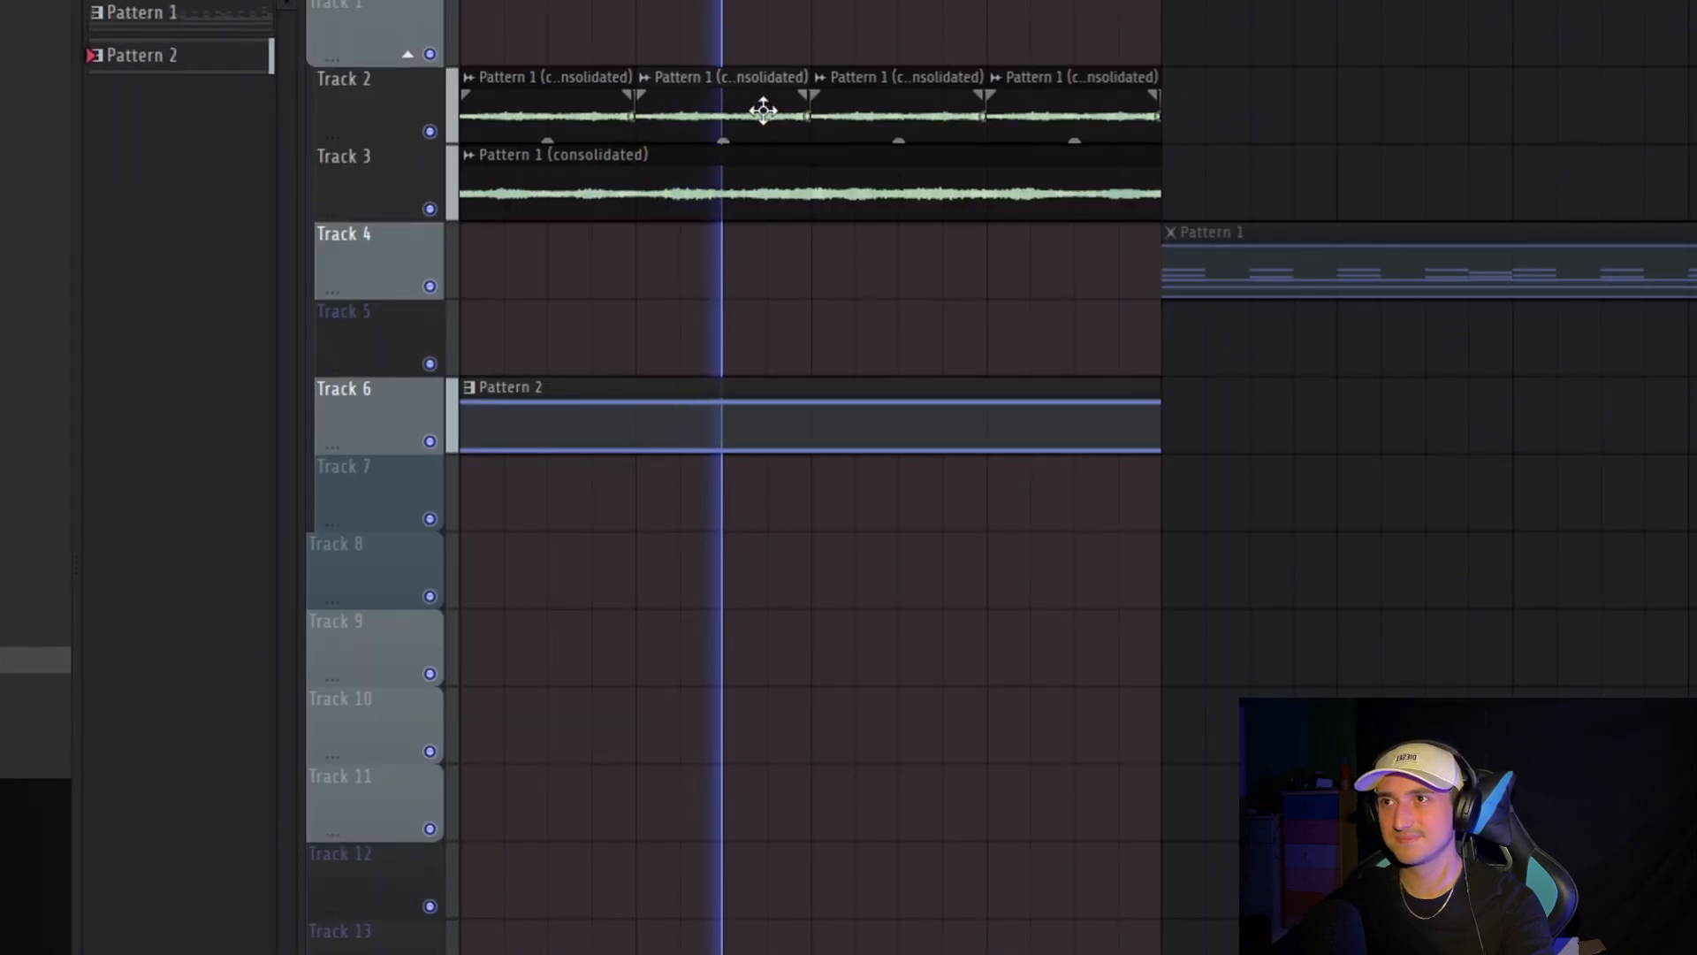
key("F6")
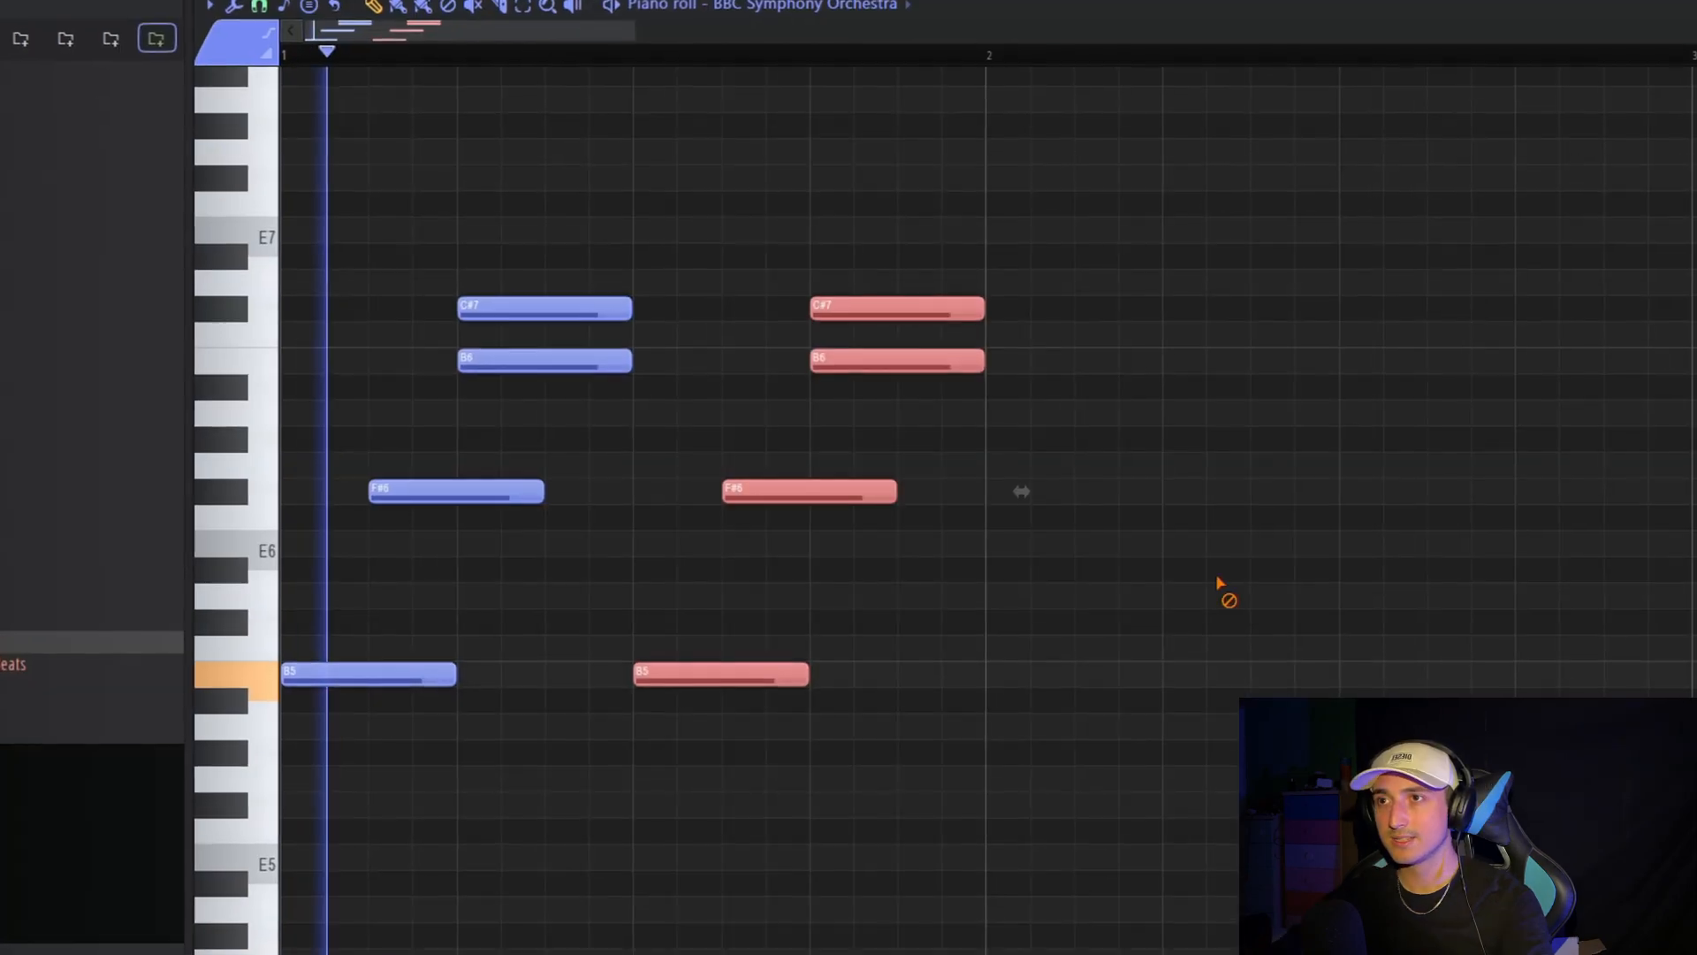
Fill out the BBC Symphony Orchestra arpeggio with short F#7, B7 and G#7 notes and duplicate the phrase over bars 5 to 8
left_click(1221, 592)
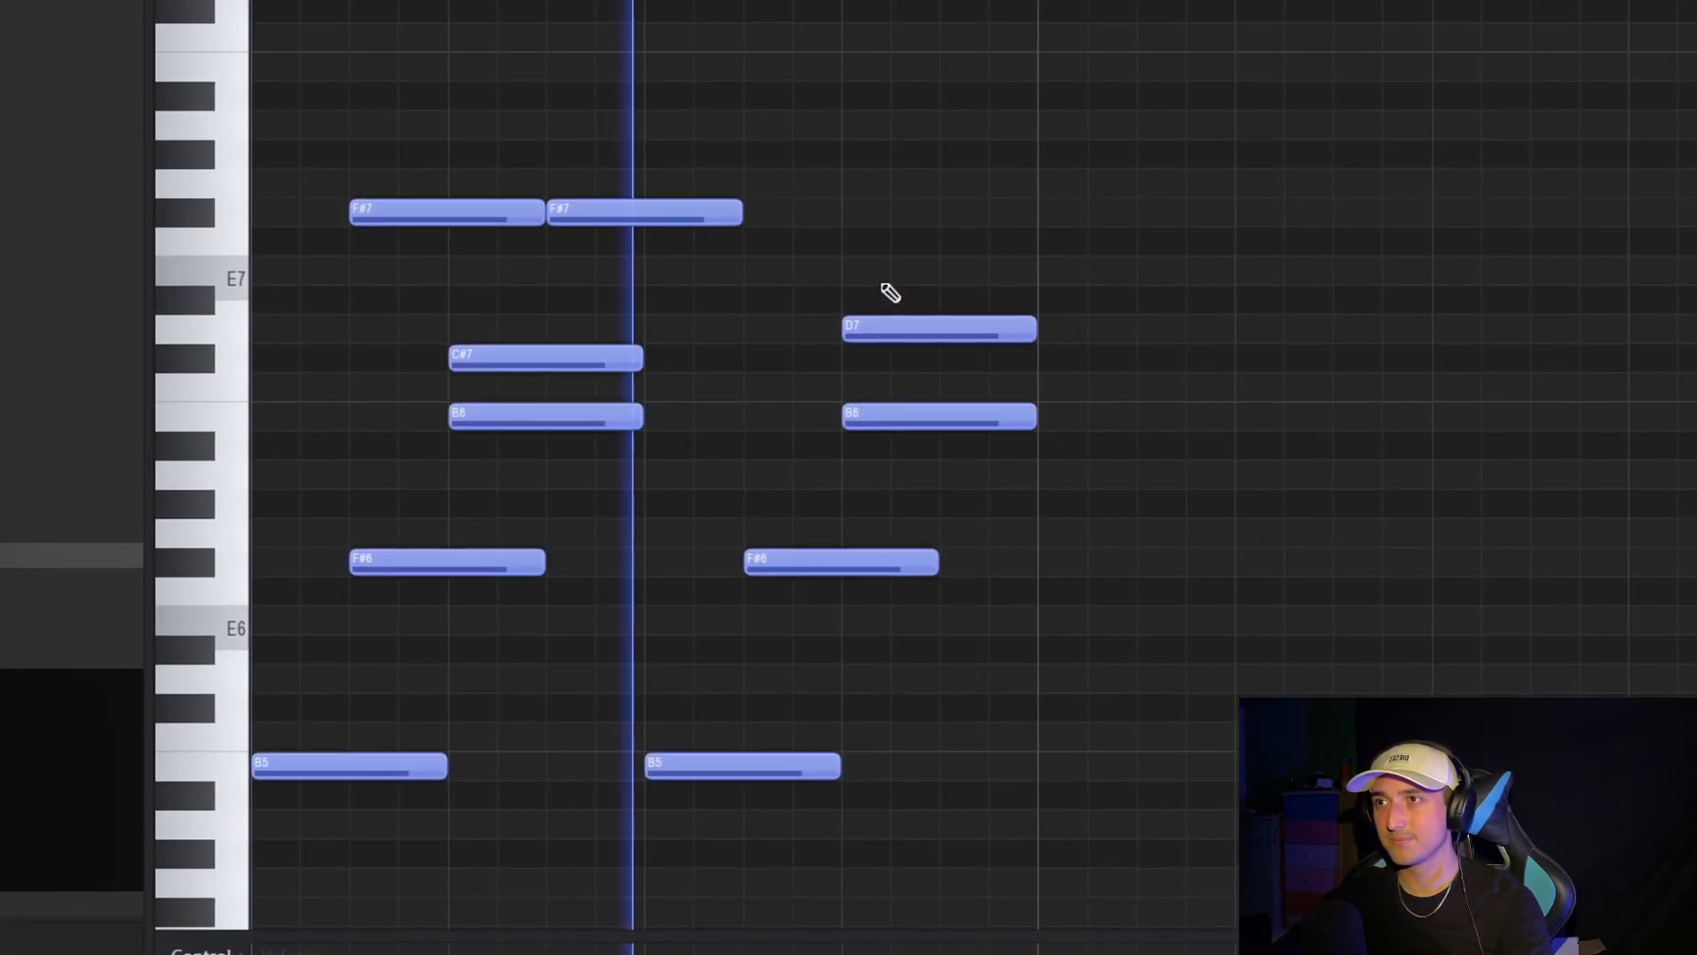
left_click_drag(350, 209, 853, 224)
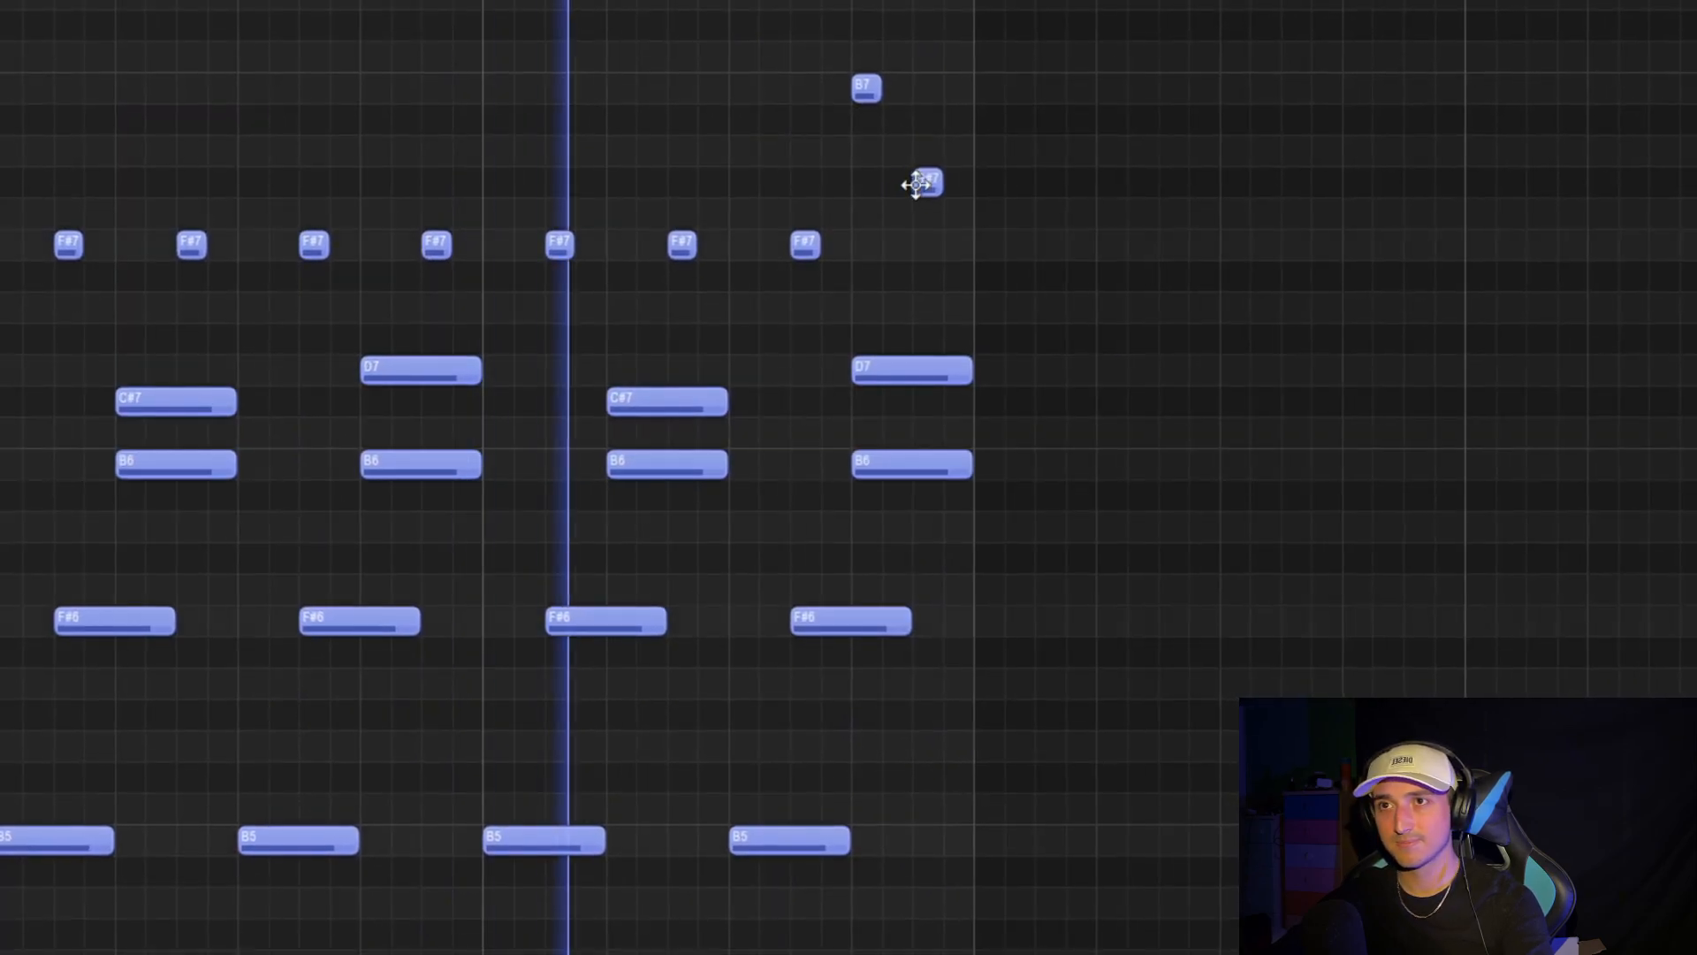
scroll(908, 230, "down", 5)
key("ctrl+b")
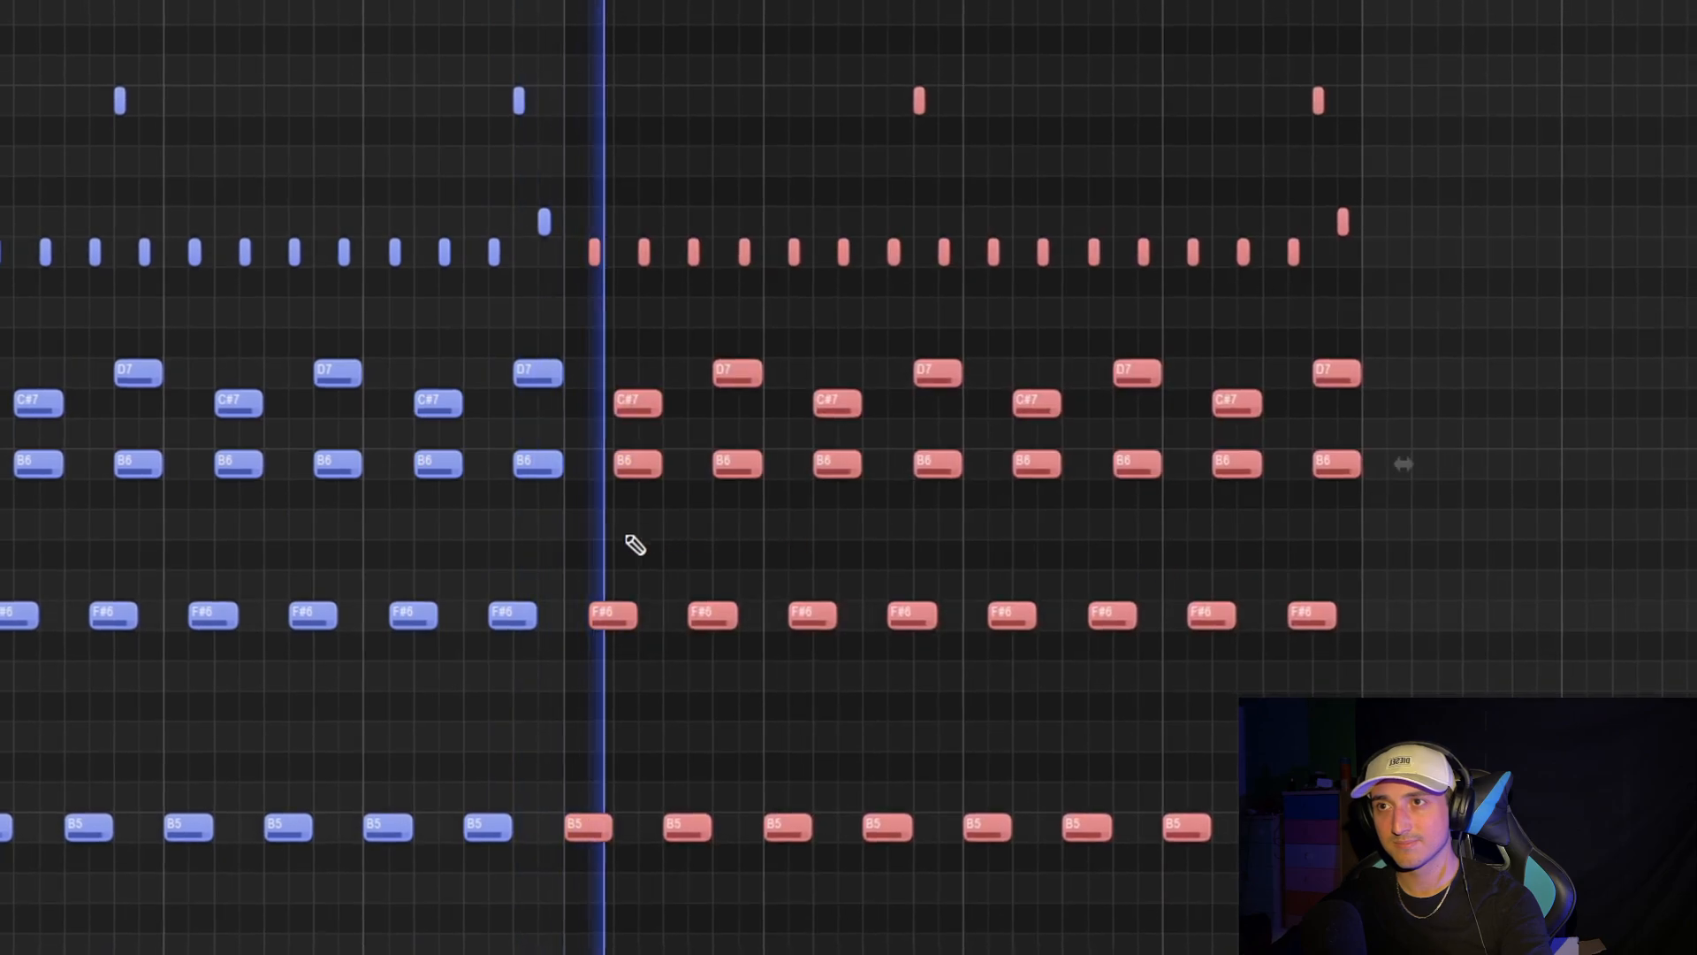
left_click(605, 61)
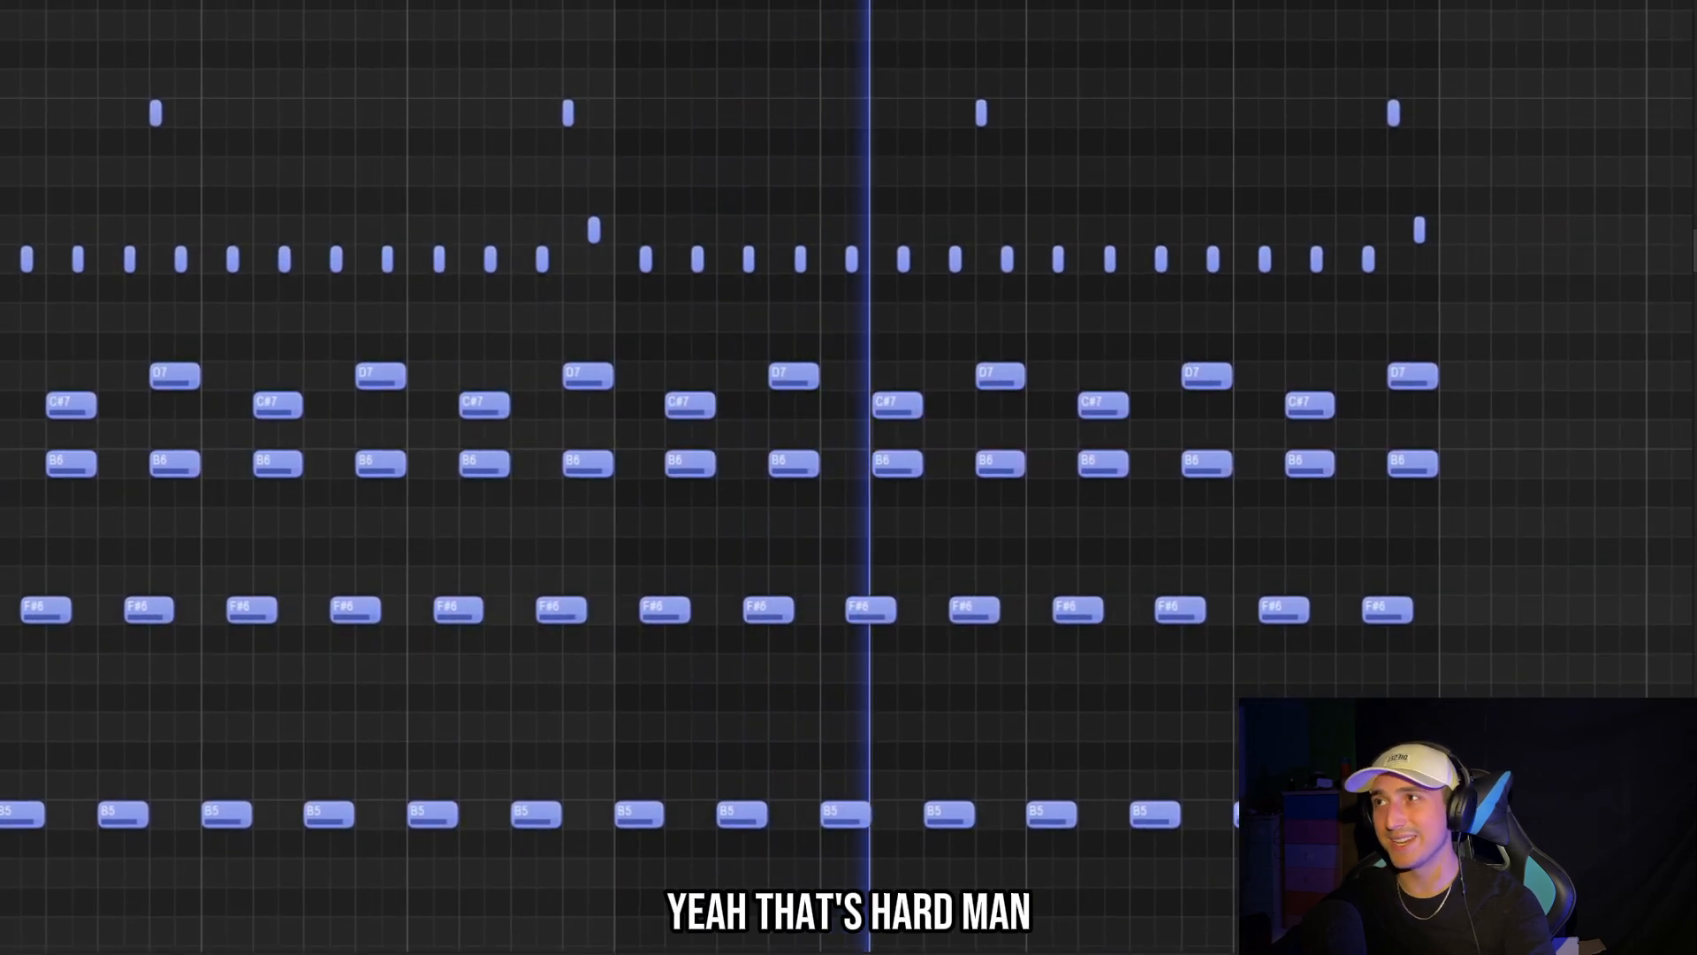
Stop playback and add HalfTime to the MELODY 6 mixer track with a 1 Bar loop in 2x mode
key("F9")
key("F9")
key("space")
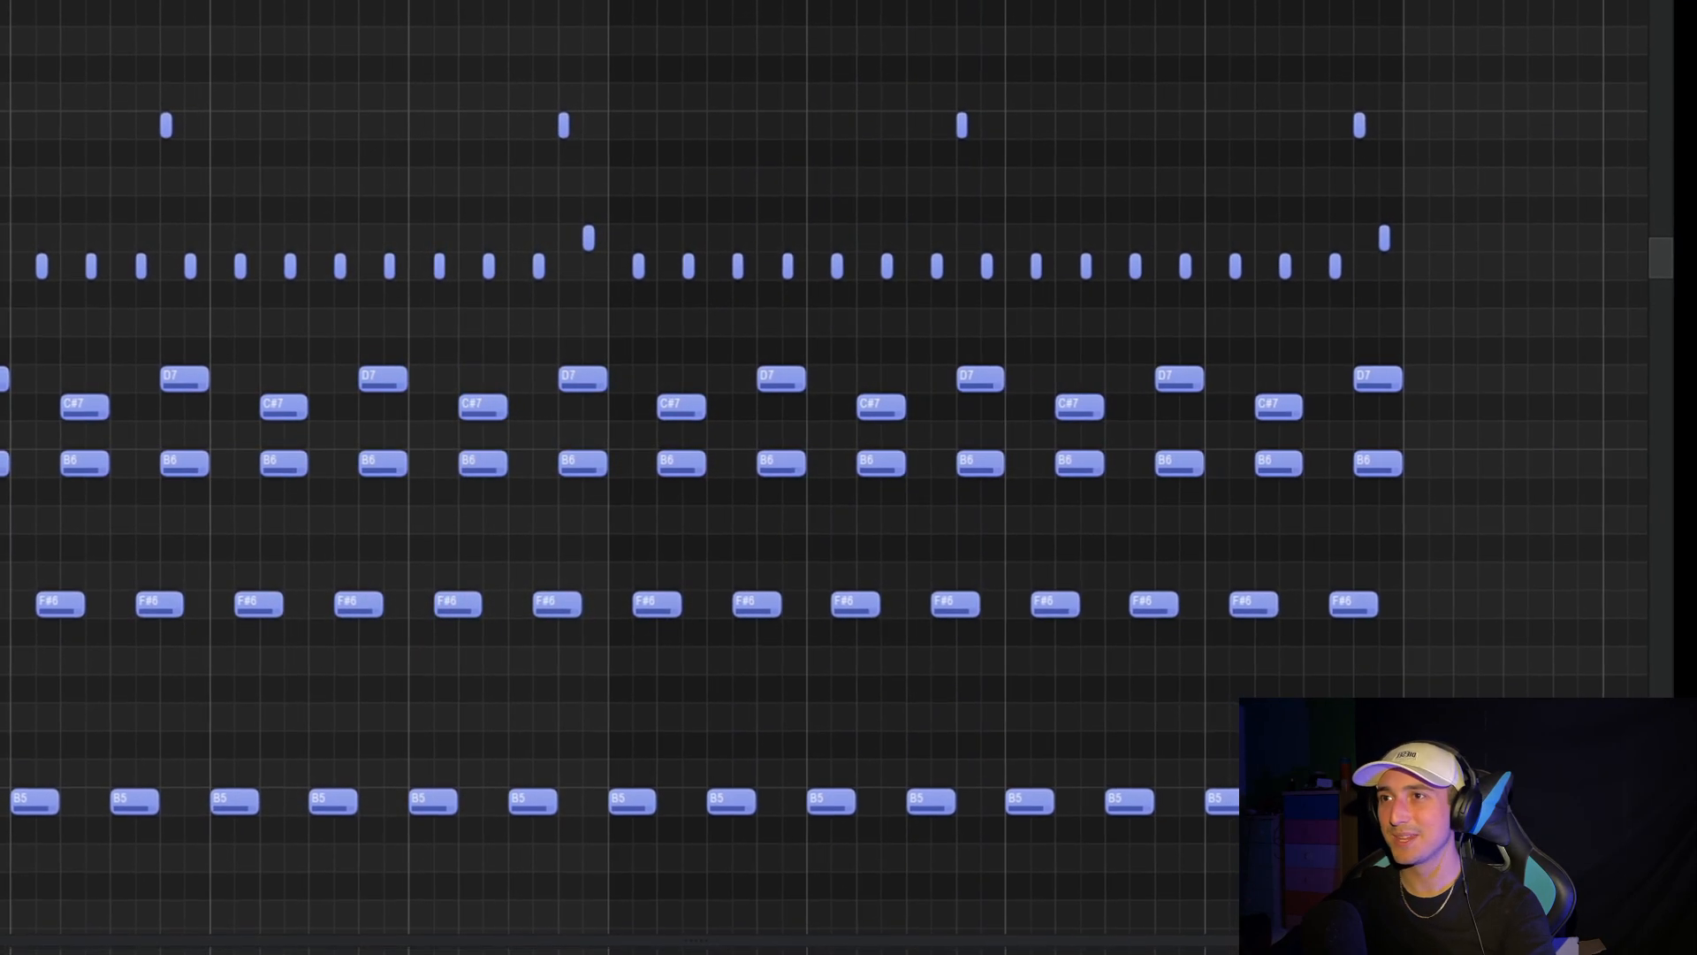
key("F9")
left_click(1454, 23)
mouse_move(1451, 45)
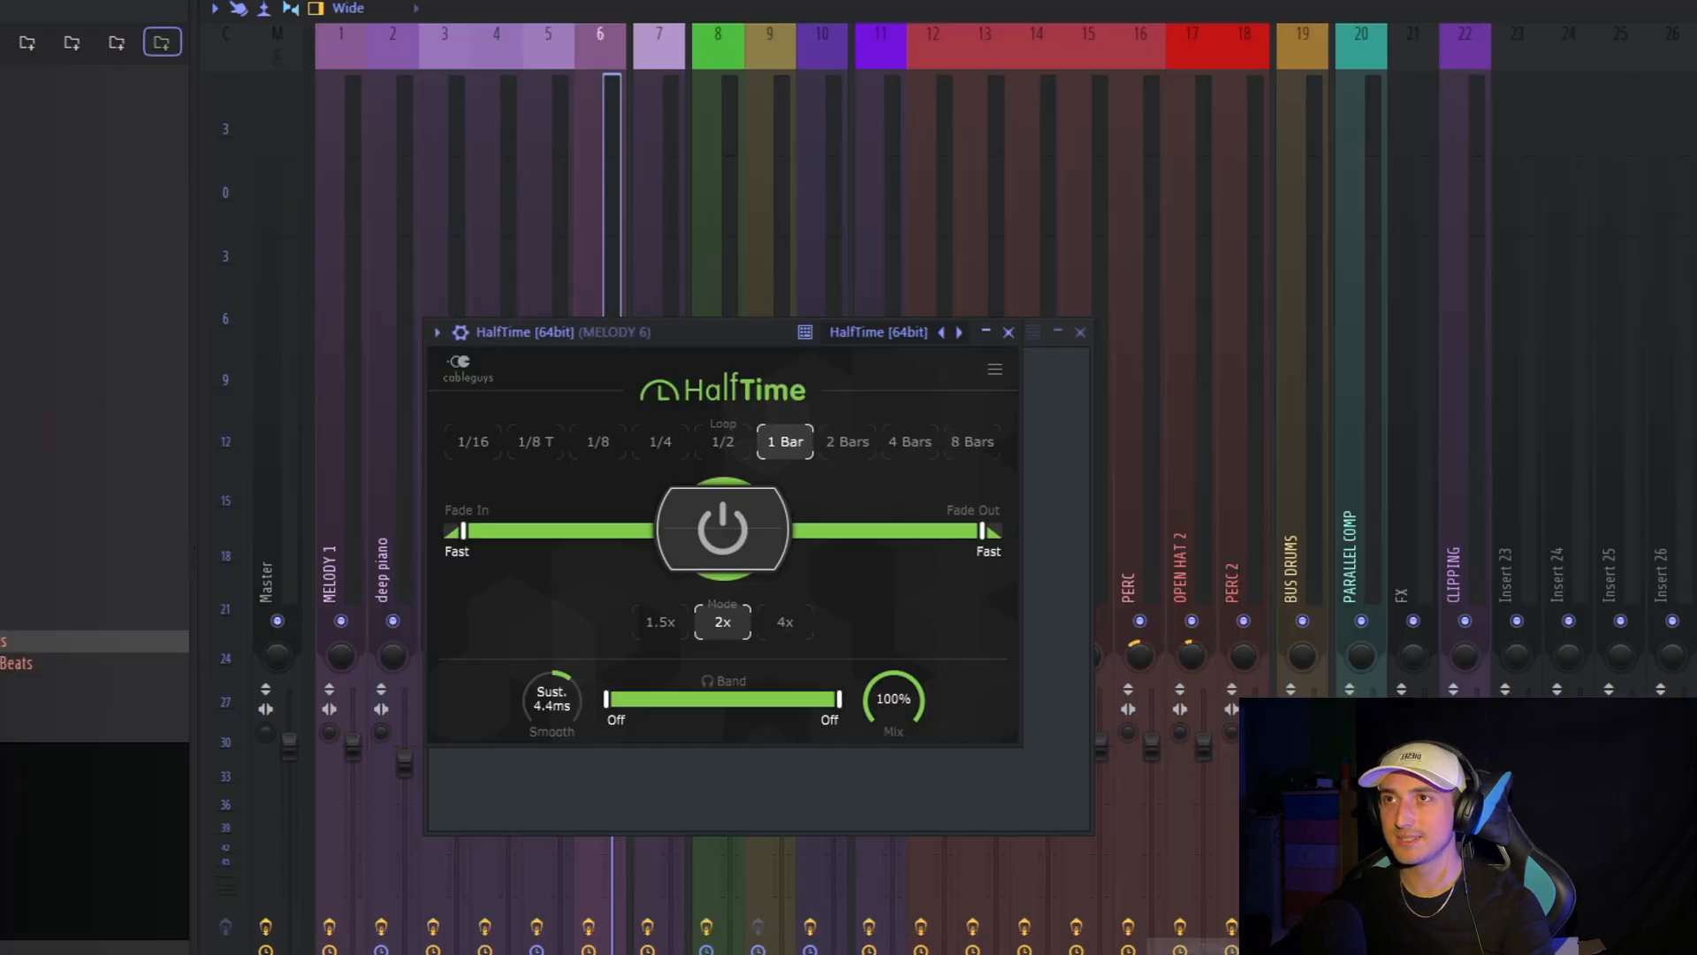
Play the pattern and review the BBC Symphony Orchestra notes in the piano roll
key("space")
key("F6")
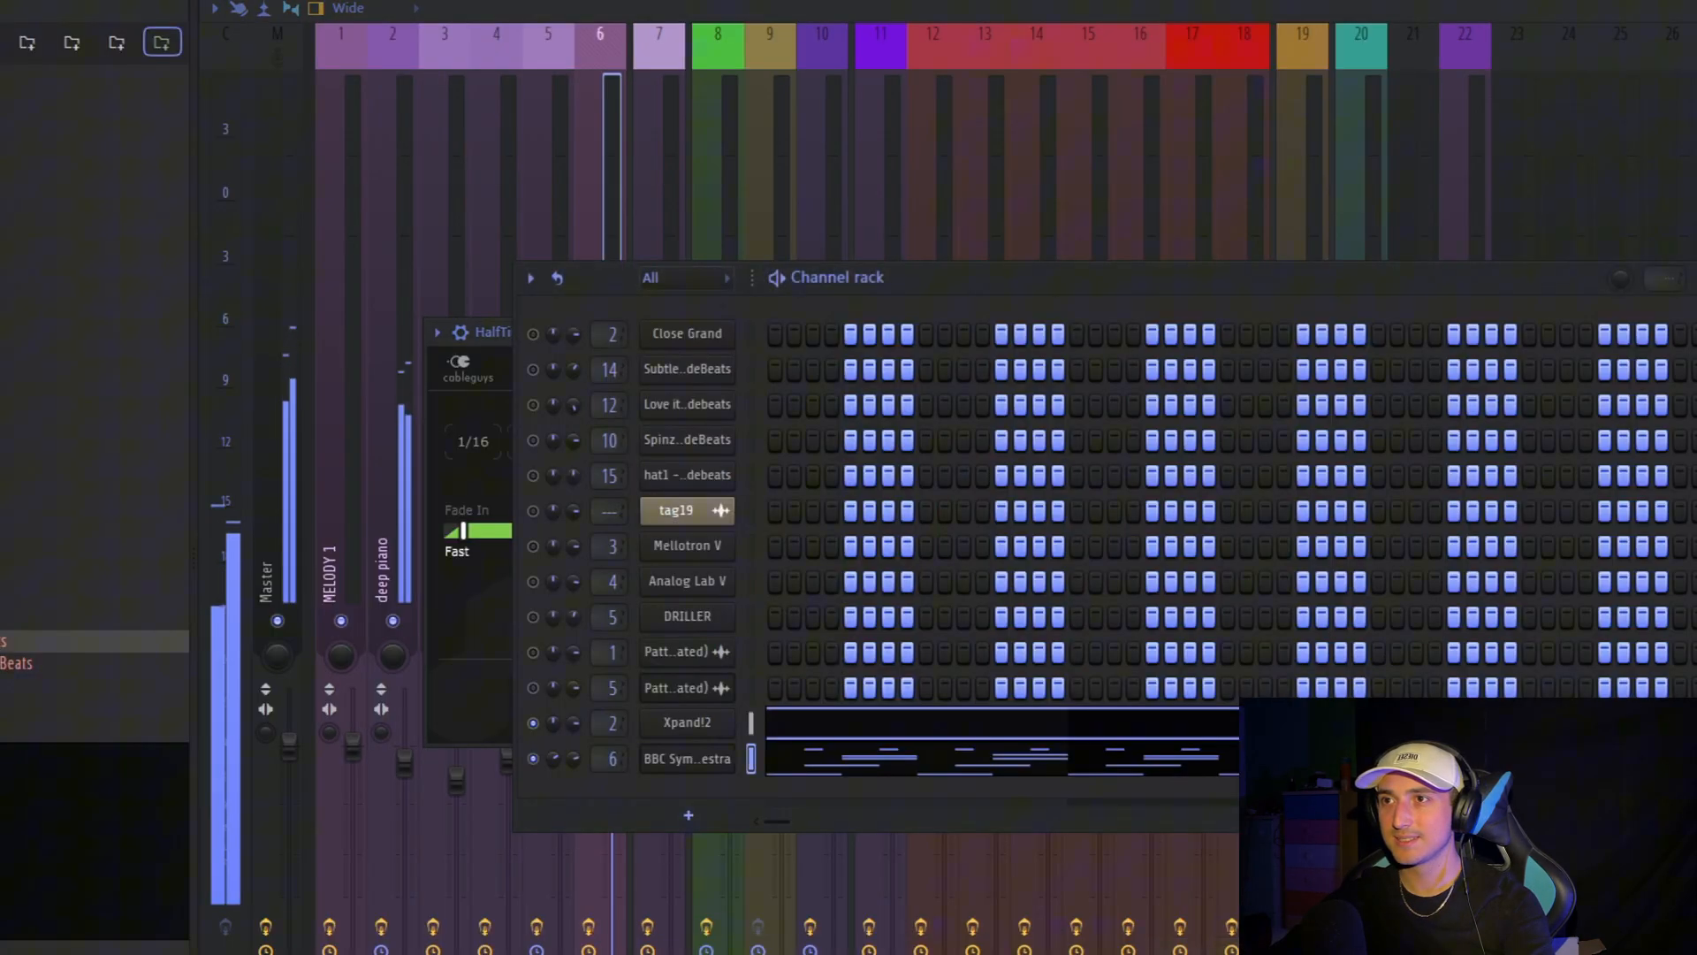
left_click(798, 764)
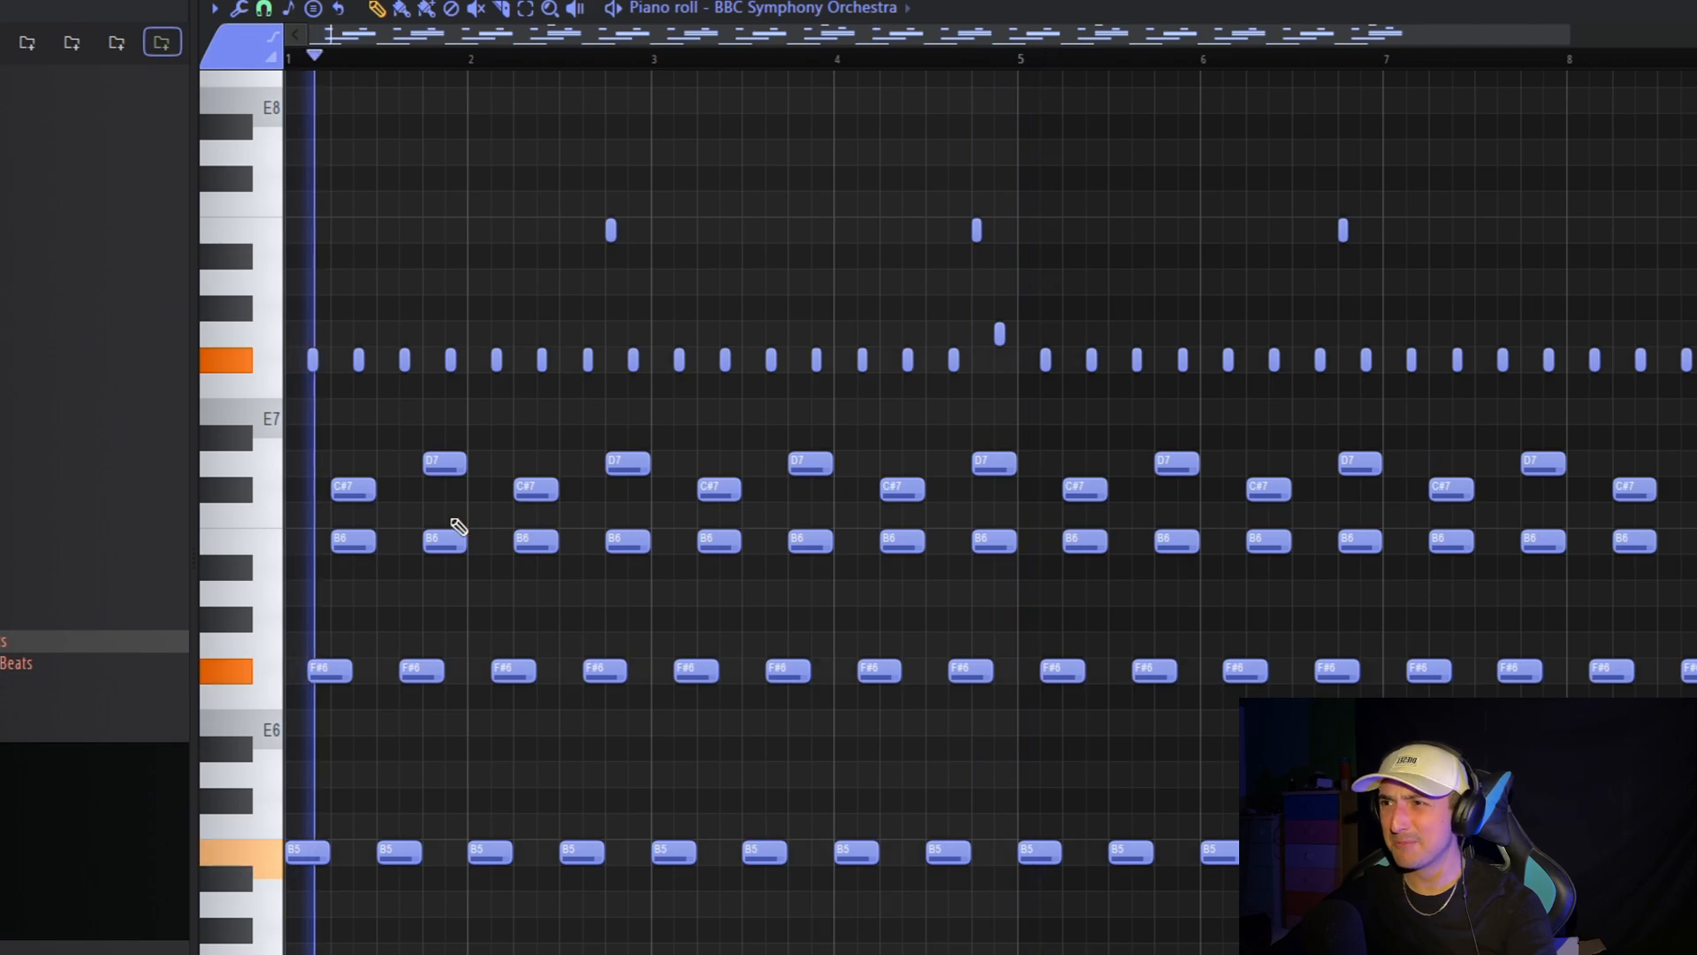
scroll(455, 523, "up", 2)
left_click_drag(486, 618, 530, 589)
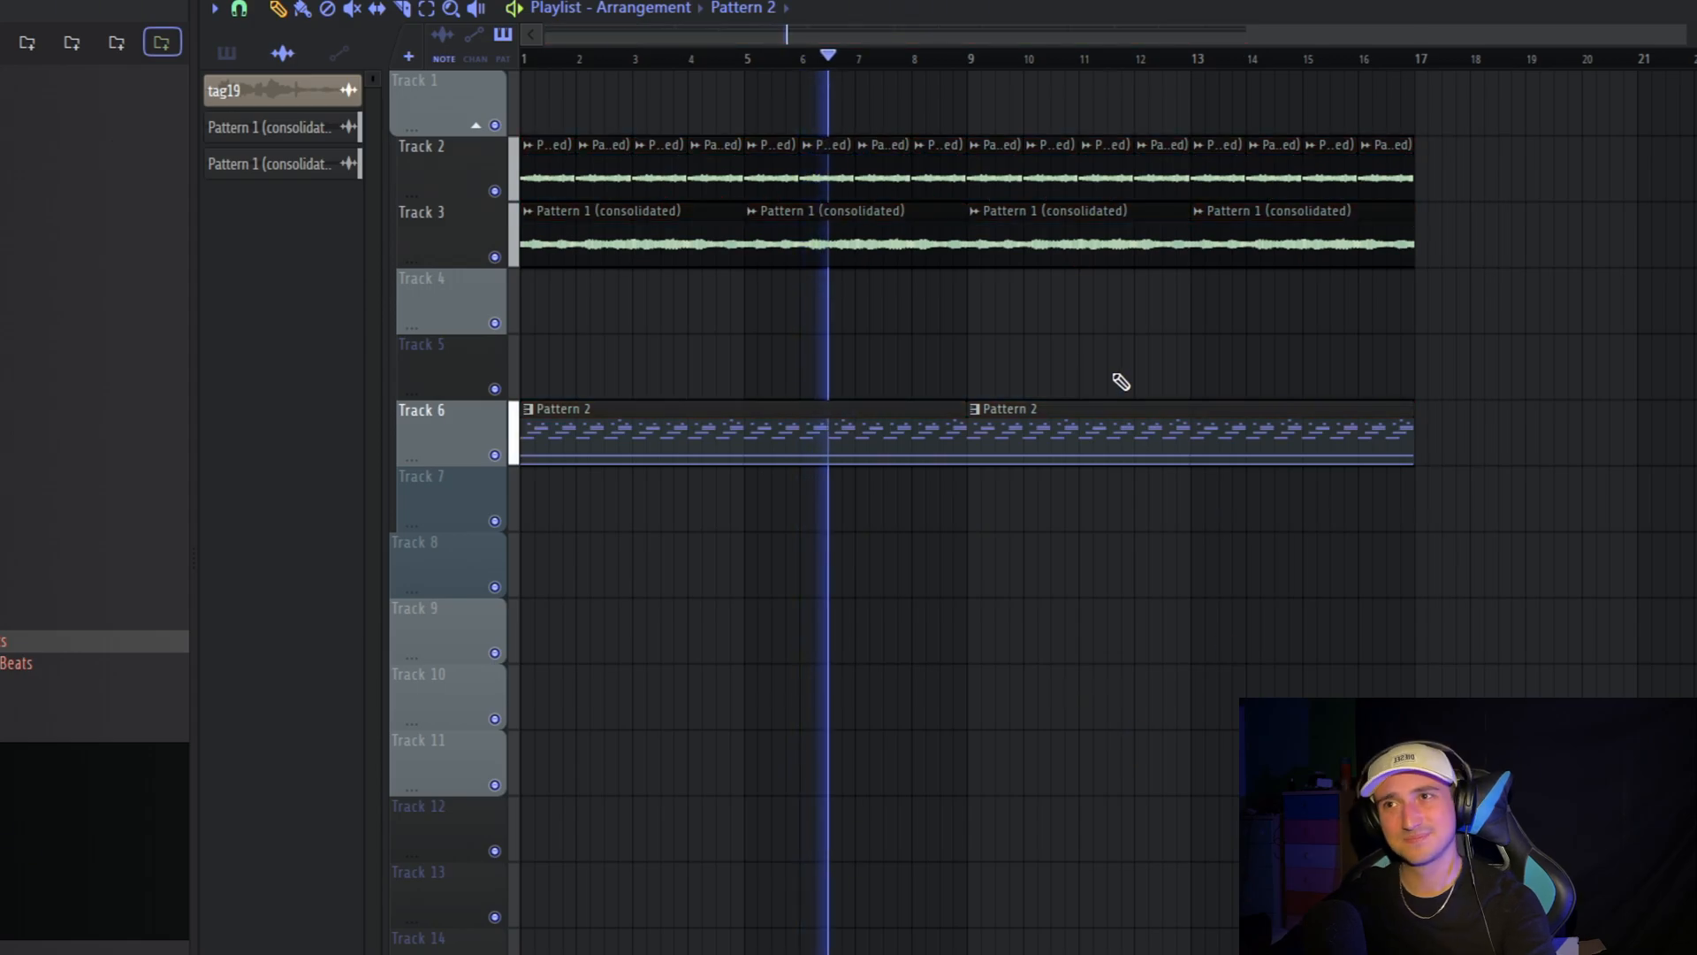
Lower the time-stretch pitch of the reversed consolidated #2 clip at bar 9 on Track 2 and play the arrangement
scroll(978, 401, "down", 3)
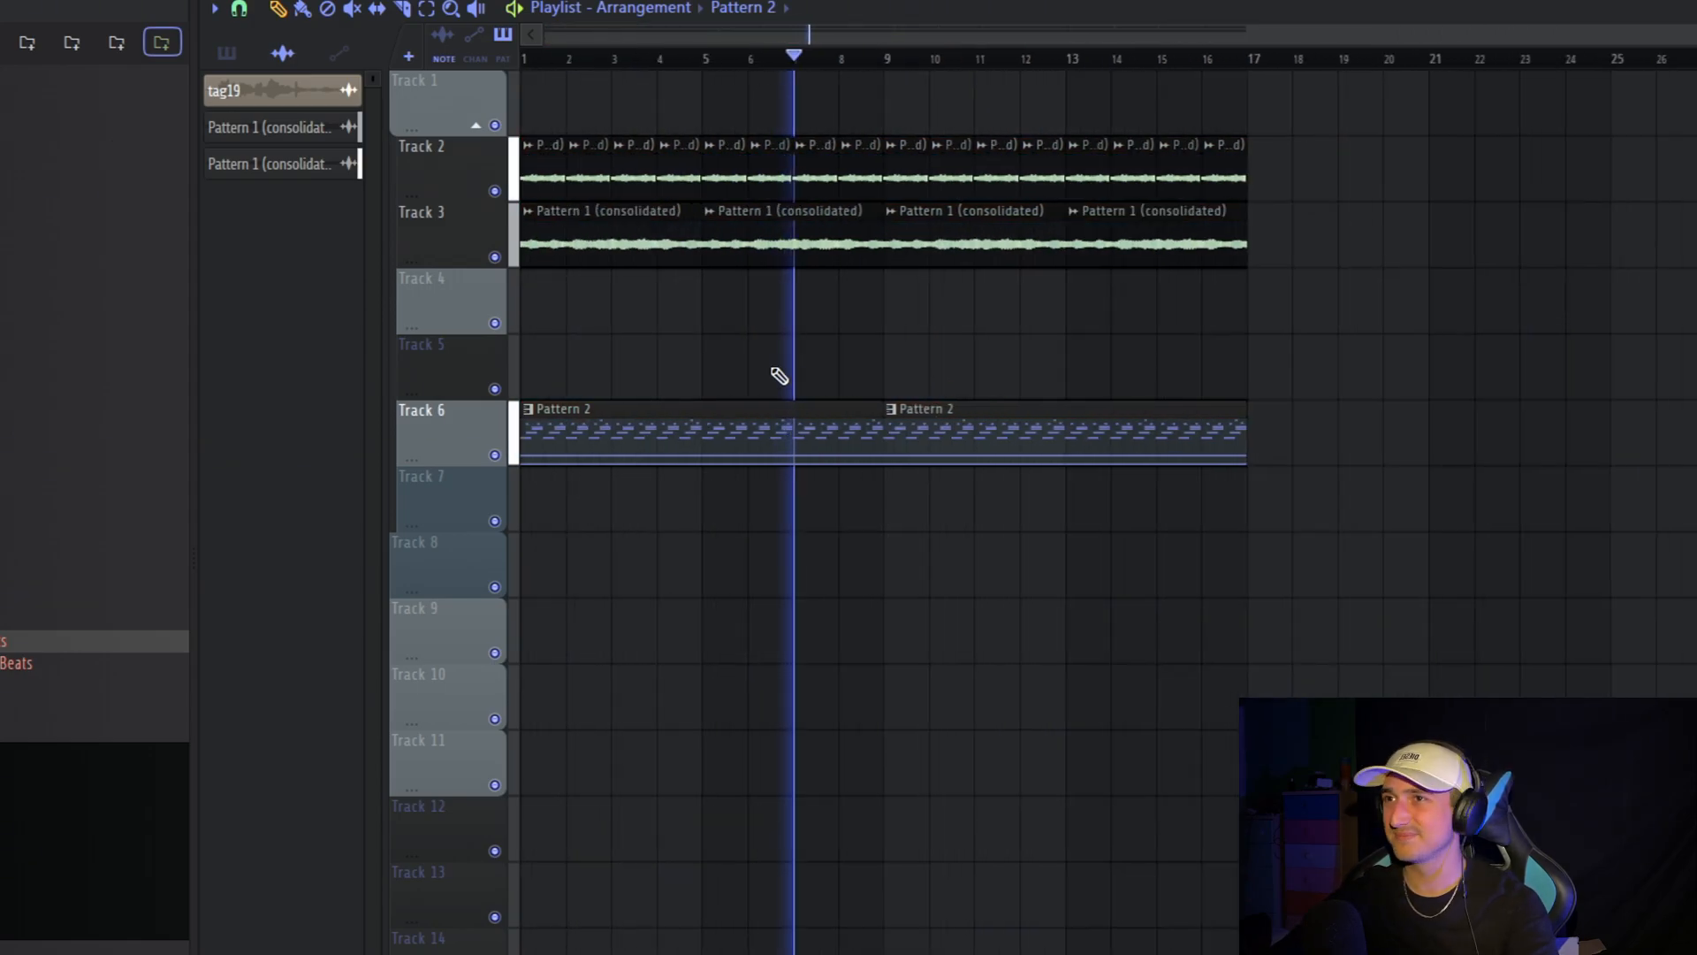
scroll(928, 305, "up", 4)
scroll(910, 327, "down", 4)
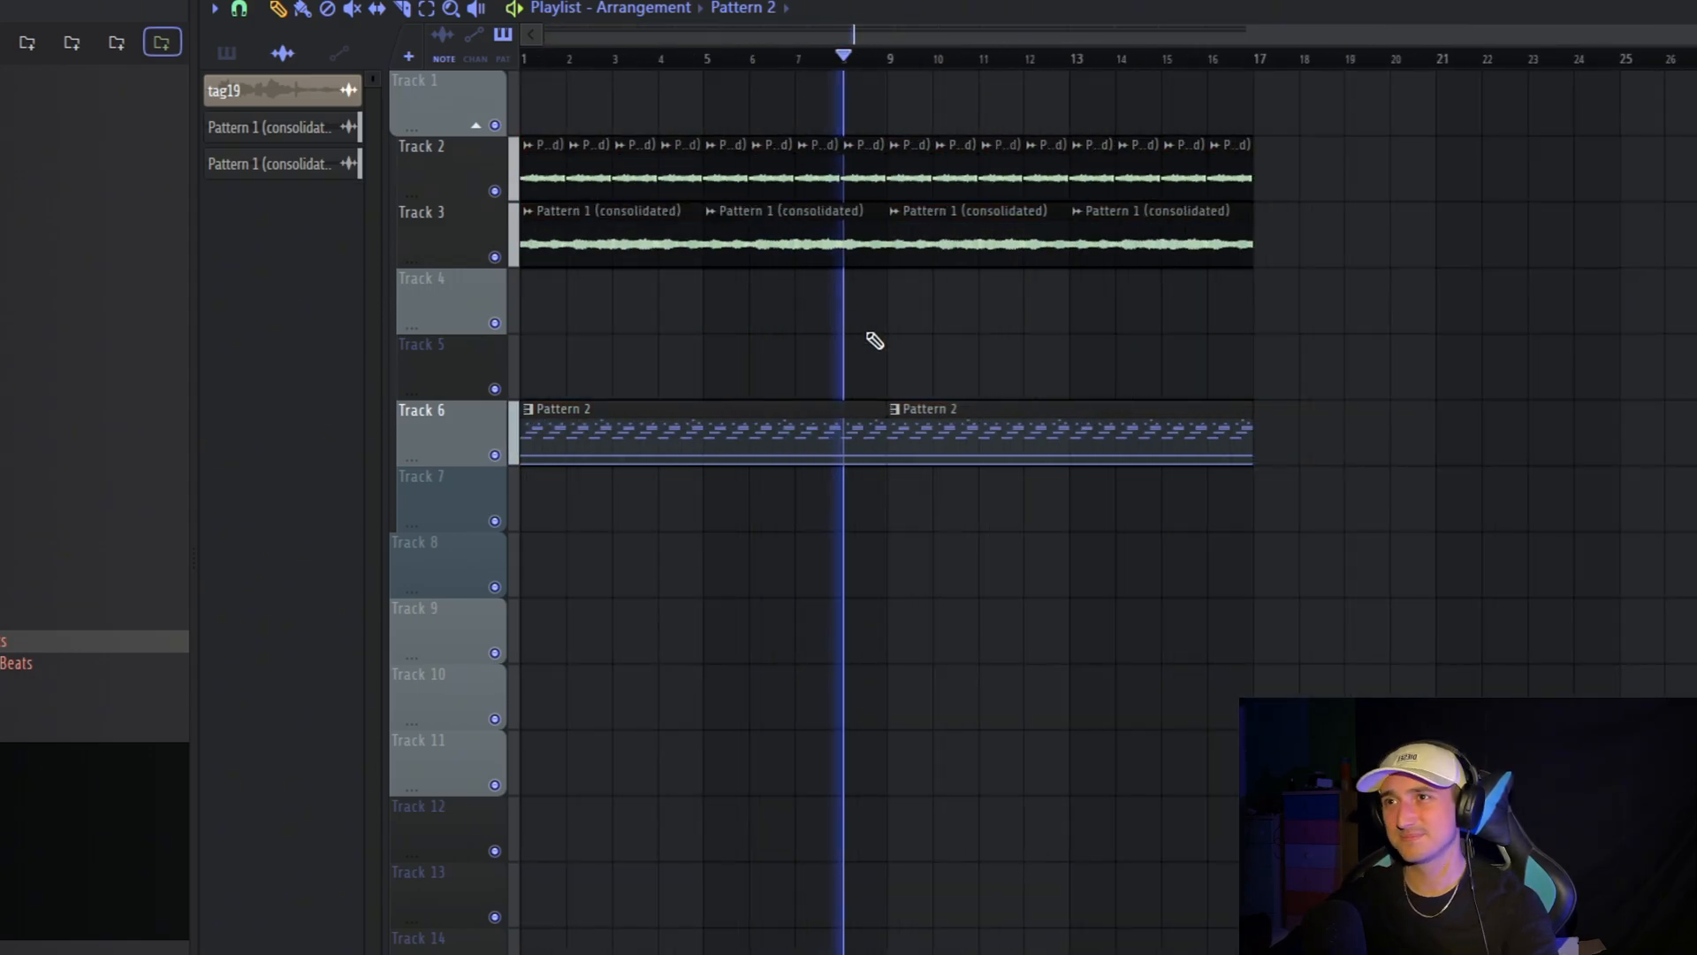
scroll(937, 309, "up", 3)
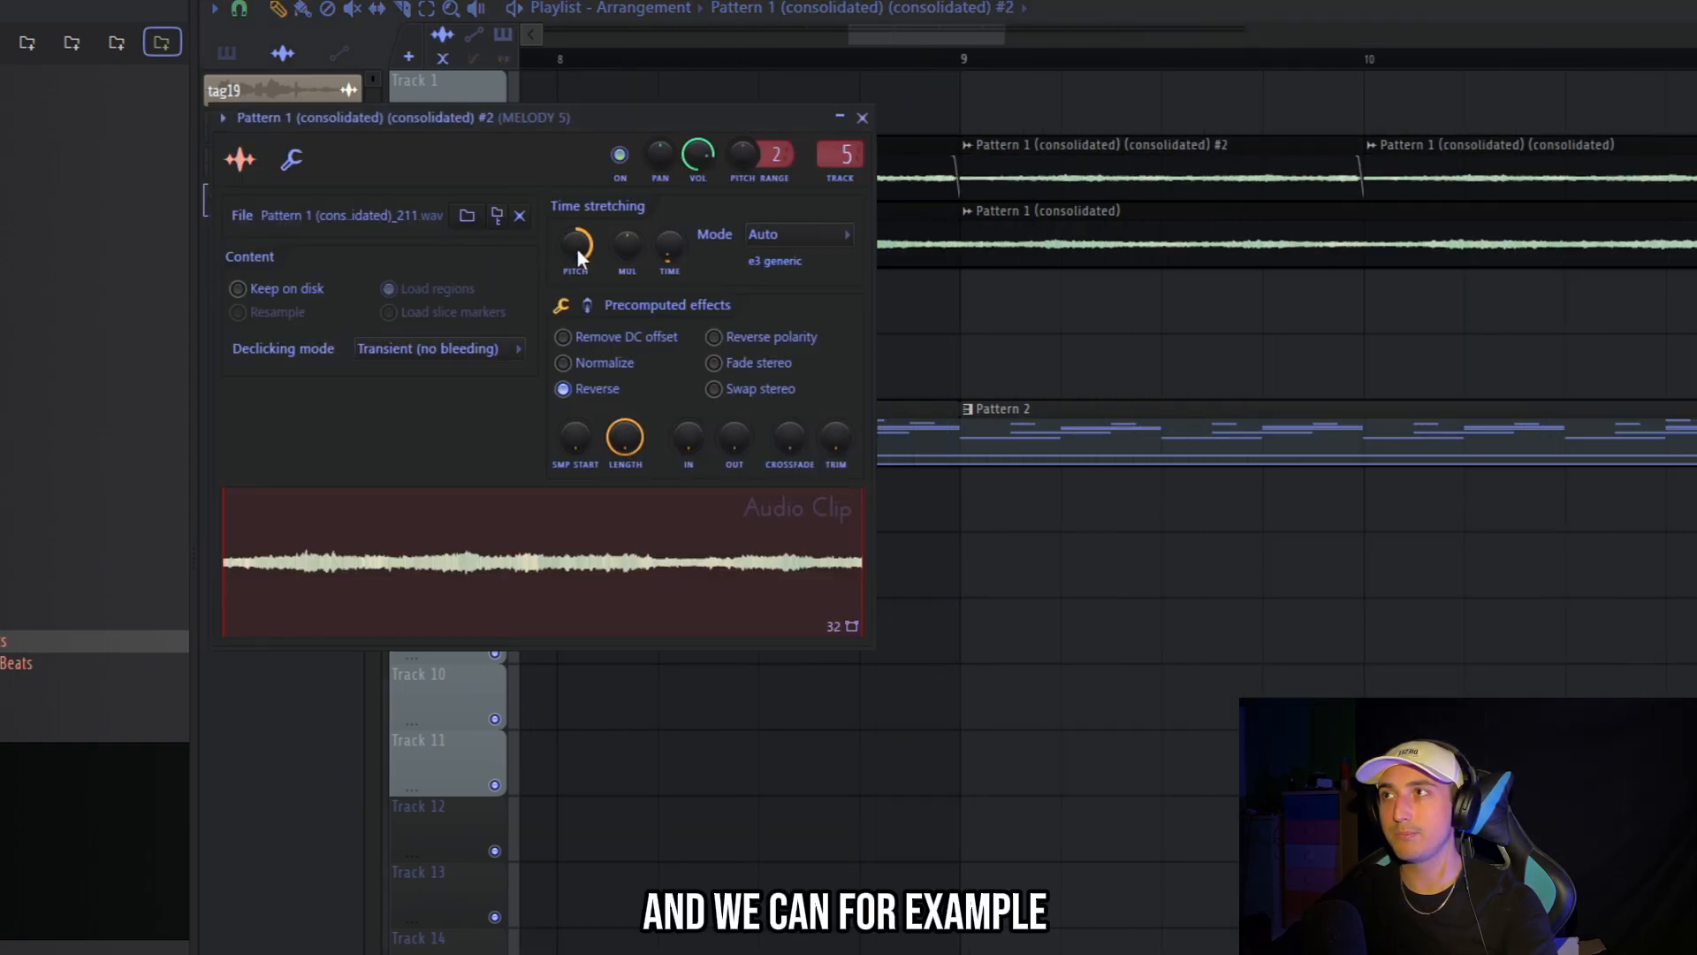
left_click_drag(576, 250, 577, 296)
left_click(661, 42)
key("space")
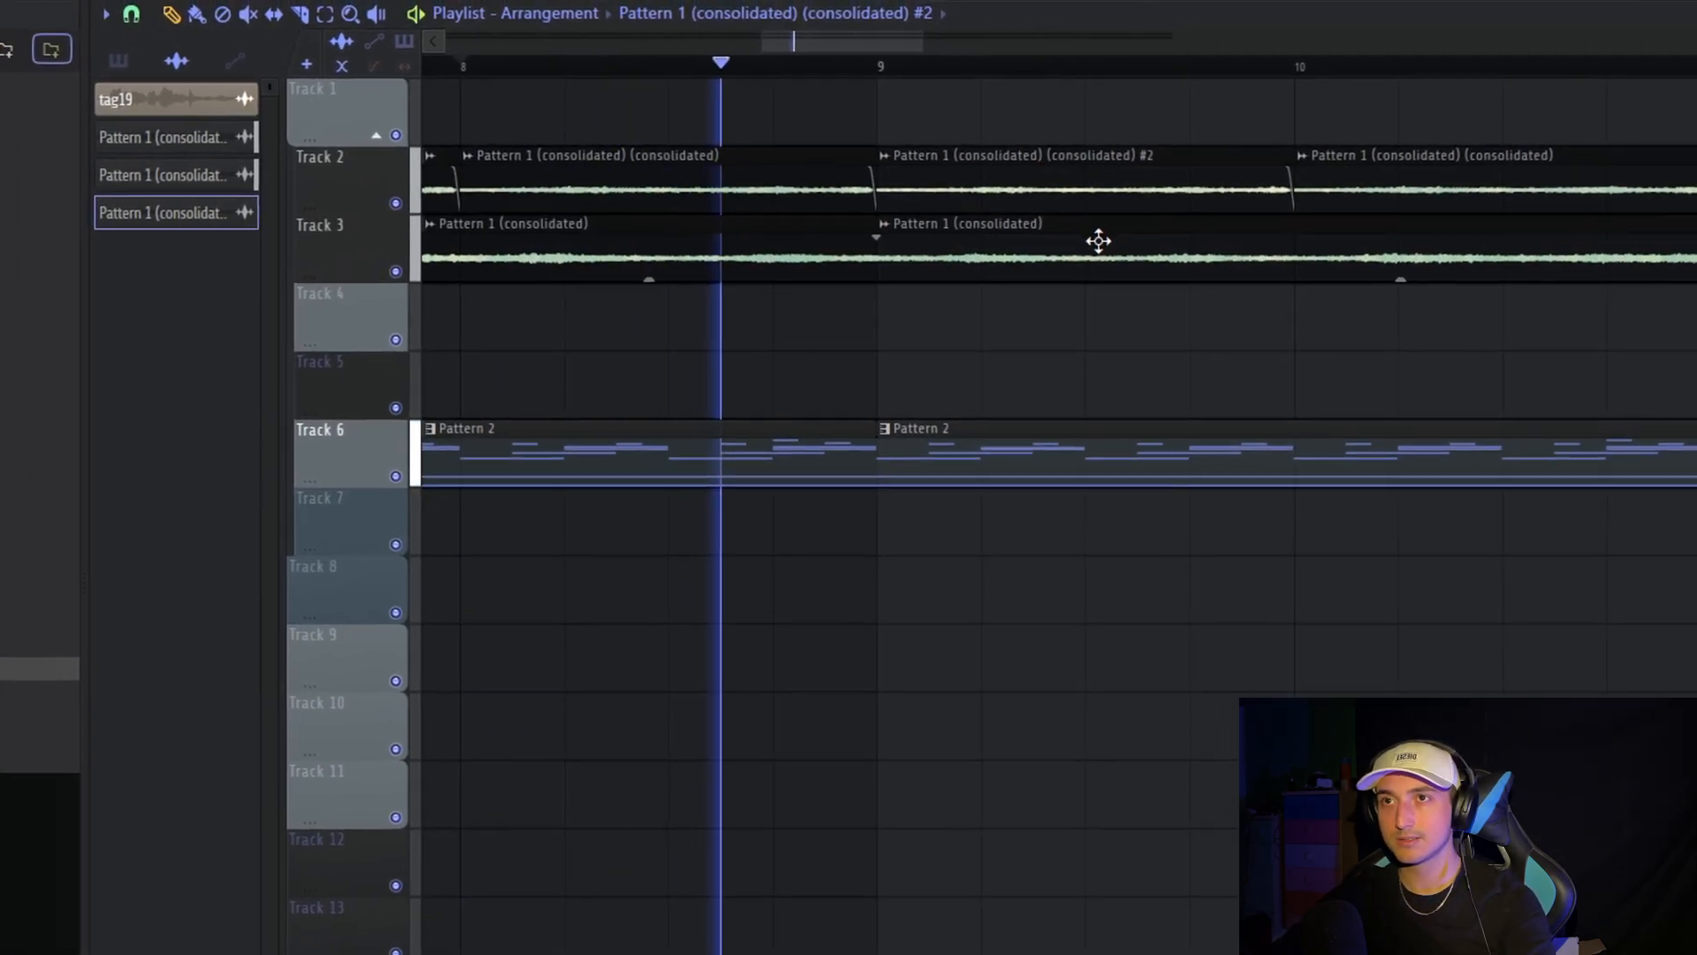
Copy the reversed #2 clip to bar 10 on Track 2 and delete that track's original clips from bar 11 onward
scroll(1128, 232, "down", 3)
left_click(1282, 182, "ctrl")
left_click_drag(1538, 226, 1096, 225)
right_click(998, 201)
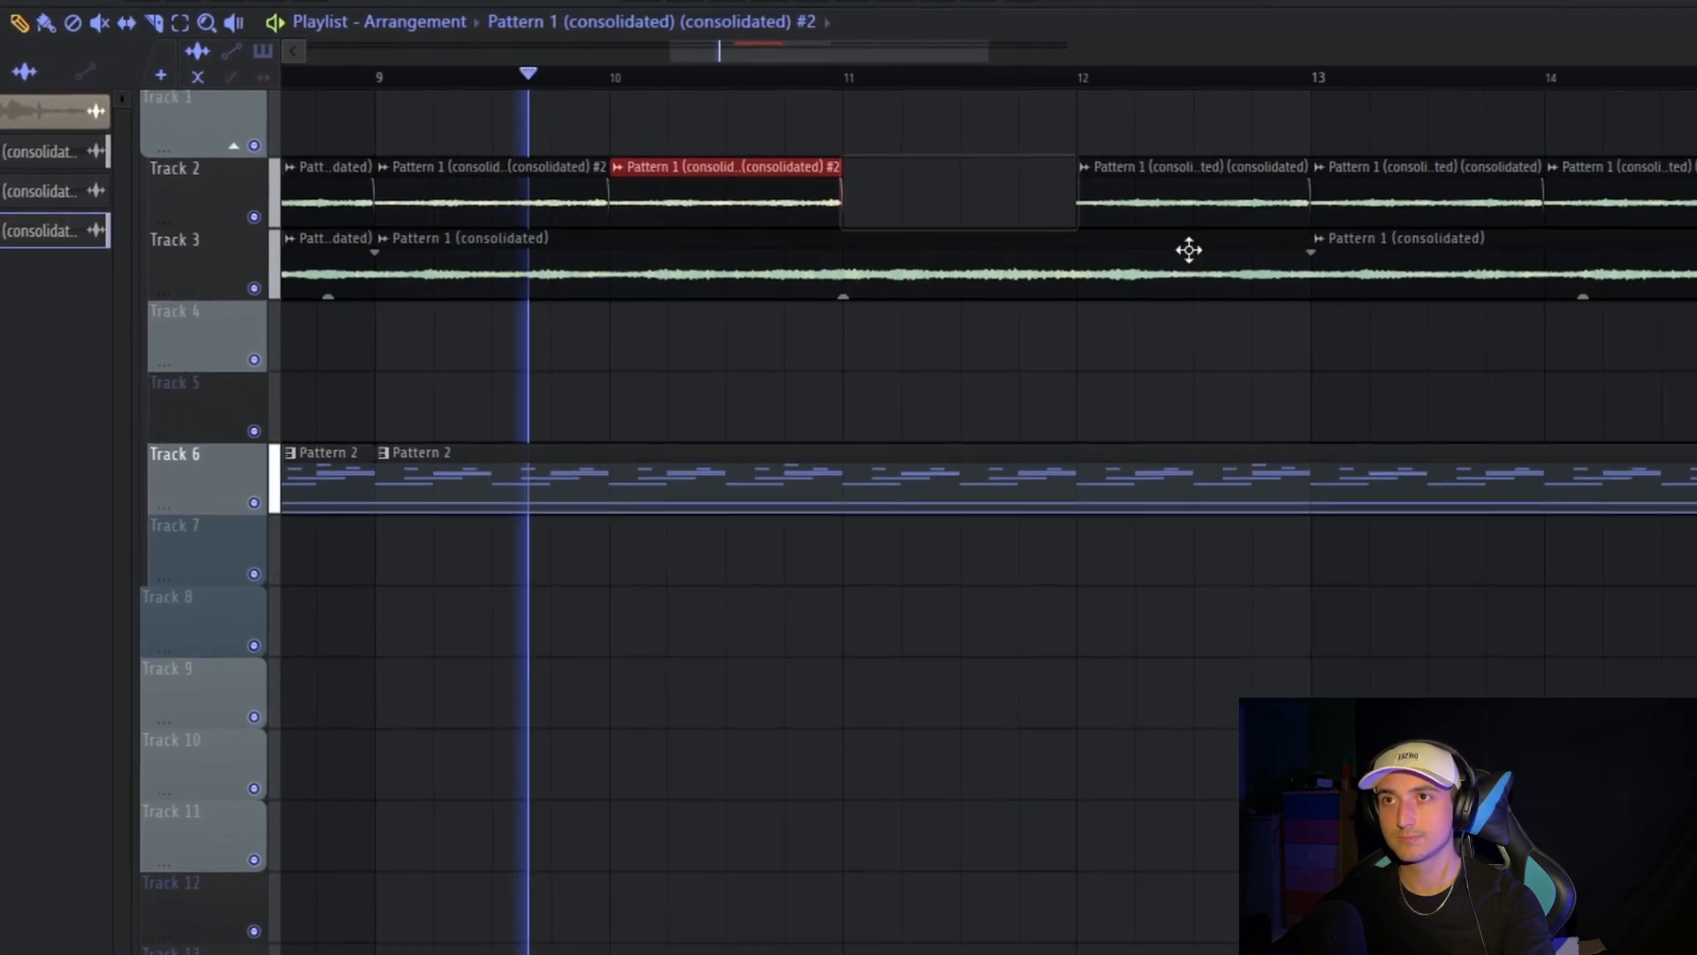
scroll(1219, 231, "down", 2)
right_click(1135, 188)
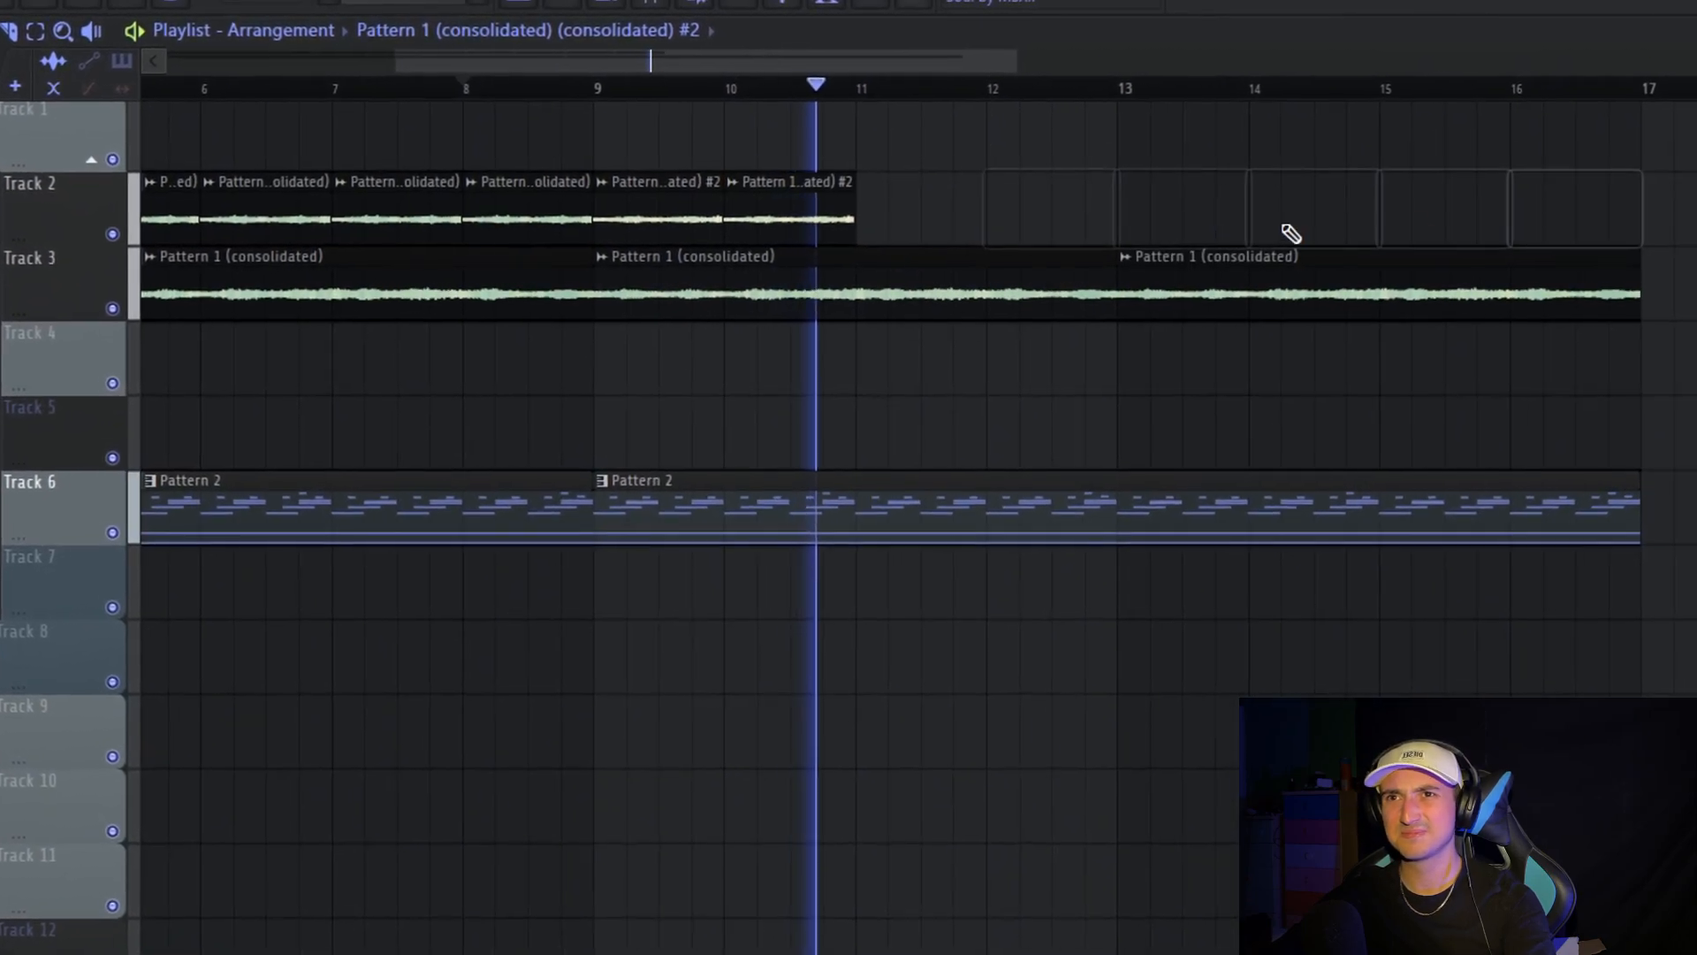
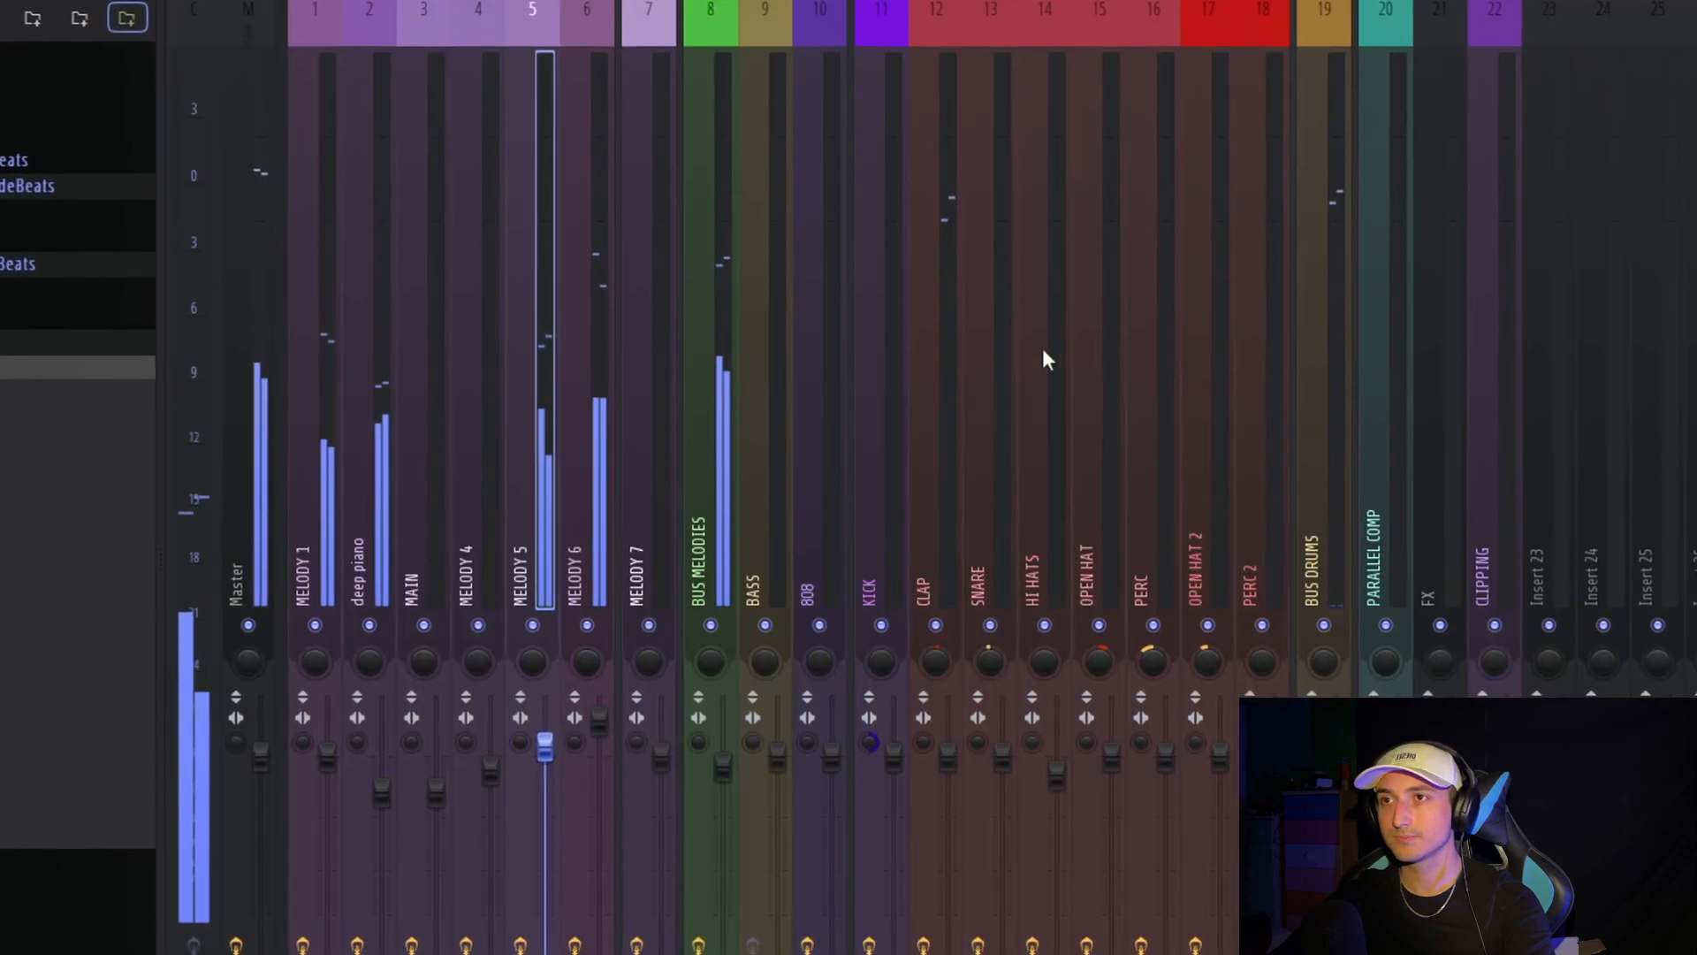
Lower the BUS MELODIES mixer fader slightly during playback
left_click(945, 395)
left_click(725, 610)
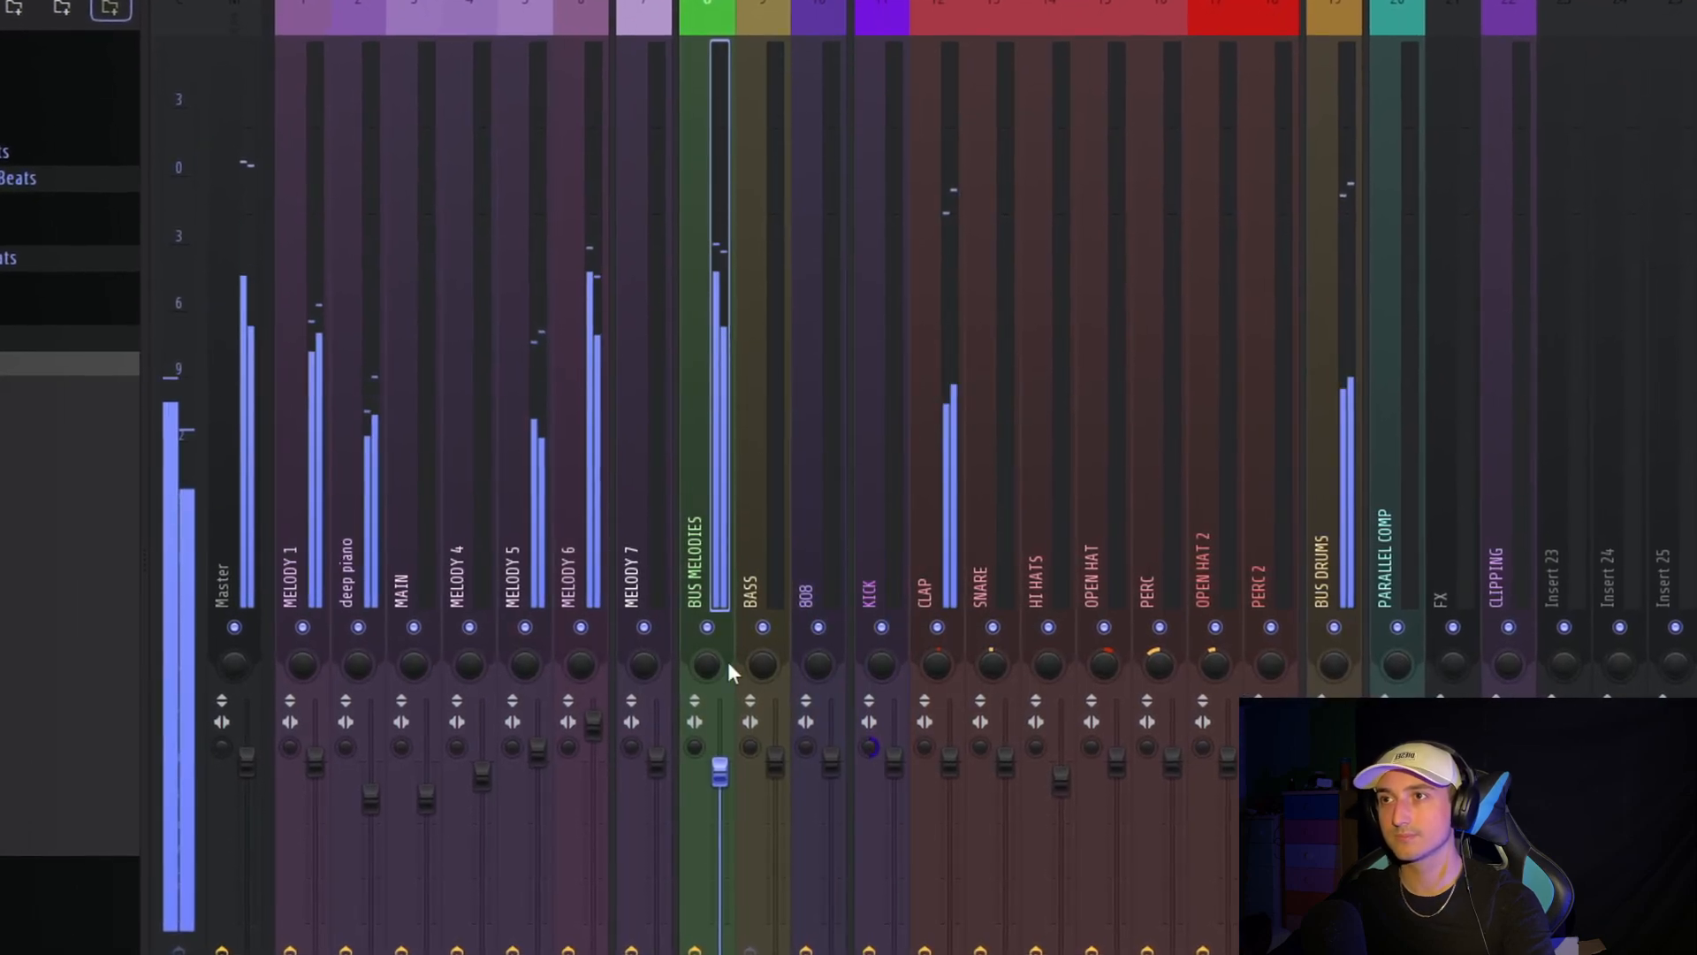
left_click_drag(717, 777, 717, 795)
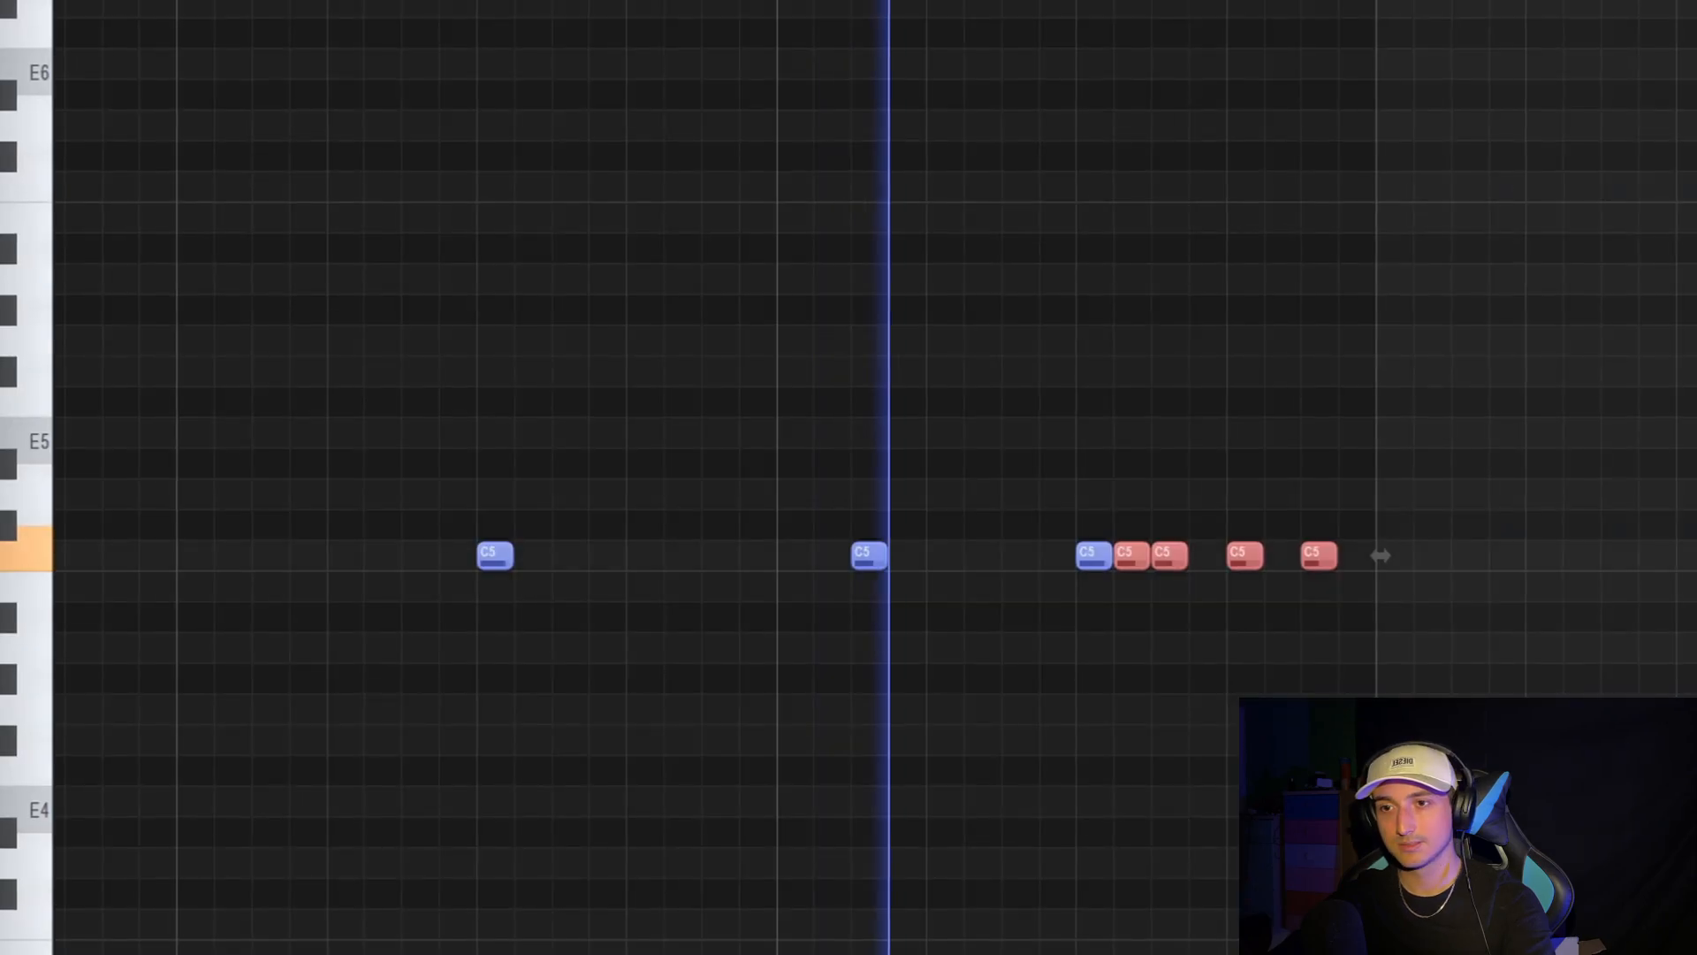
Finish the C5 clap pattern with its closing roll and select the clap notes across the bars
key("ctrl+d")
scroll(1688, 548, "down", 4)
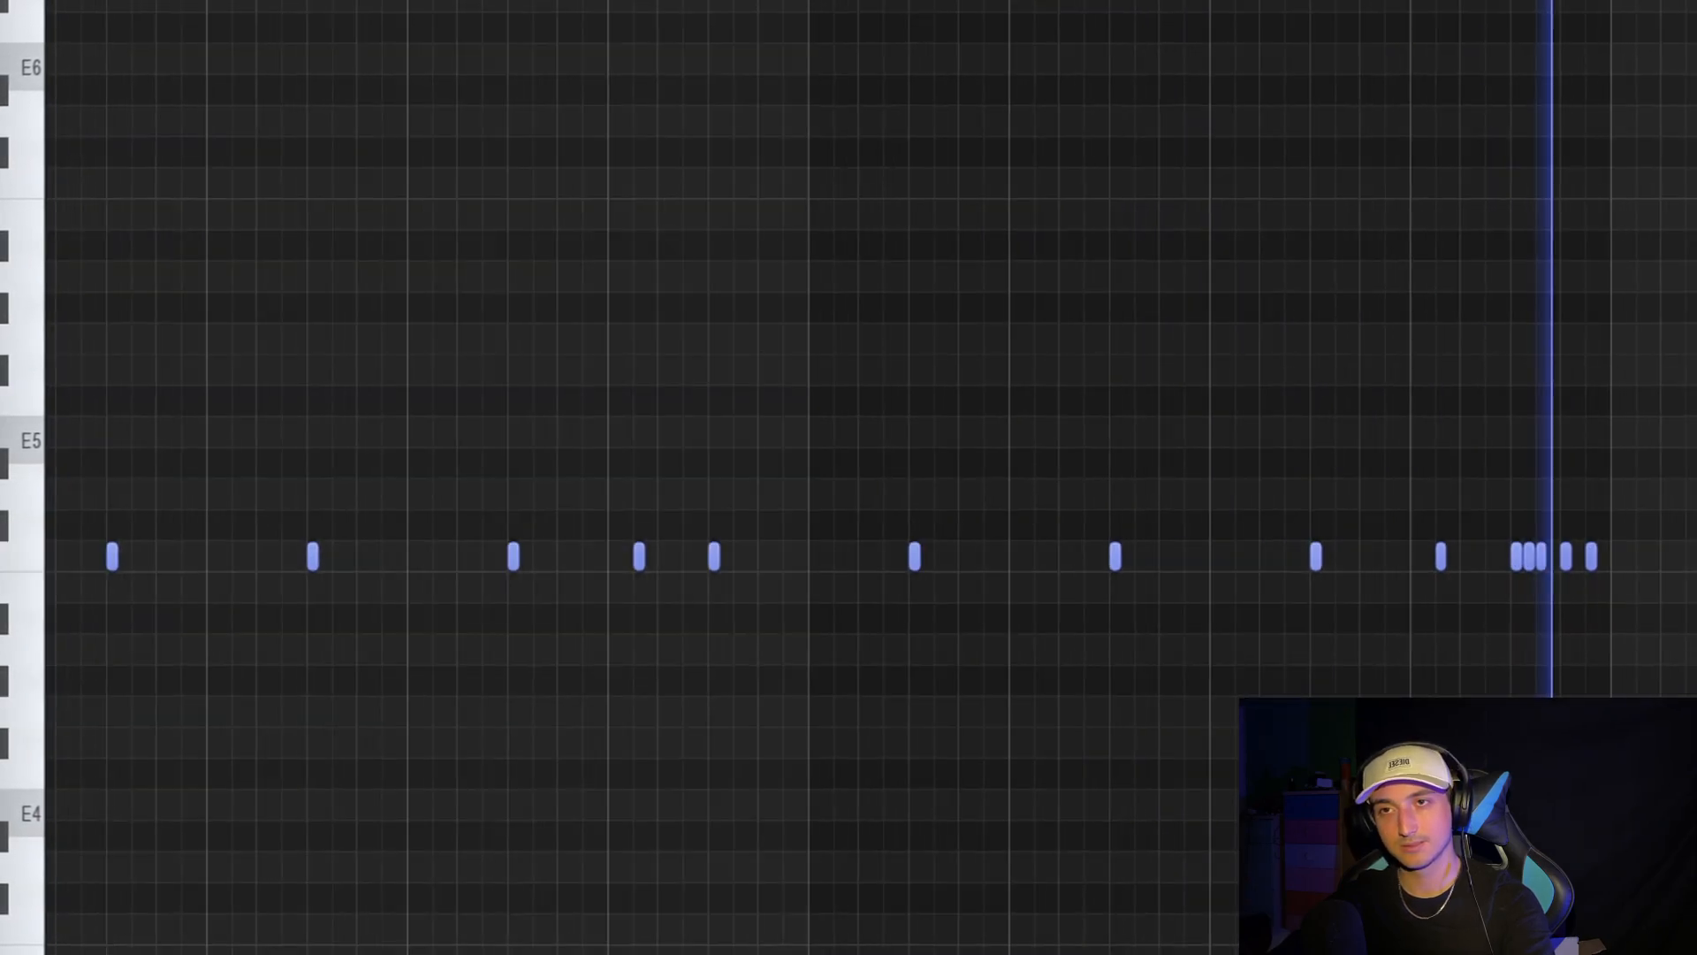
left_click_drag(1693, 262, 44, 849)
left_click(1325, 531, "ctrl")
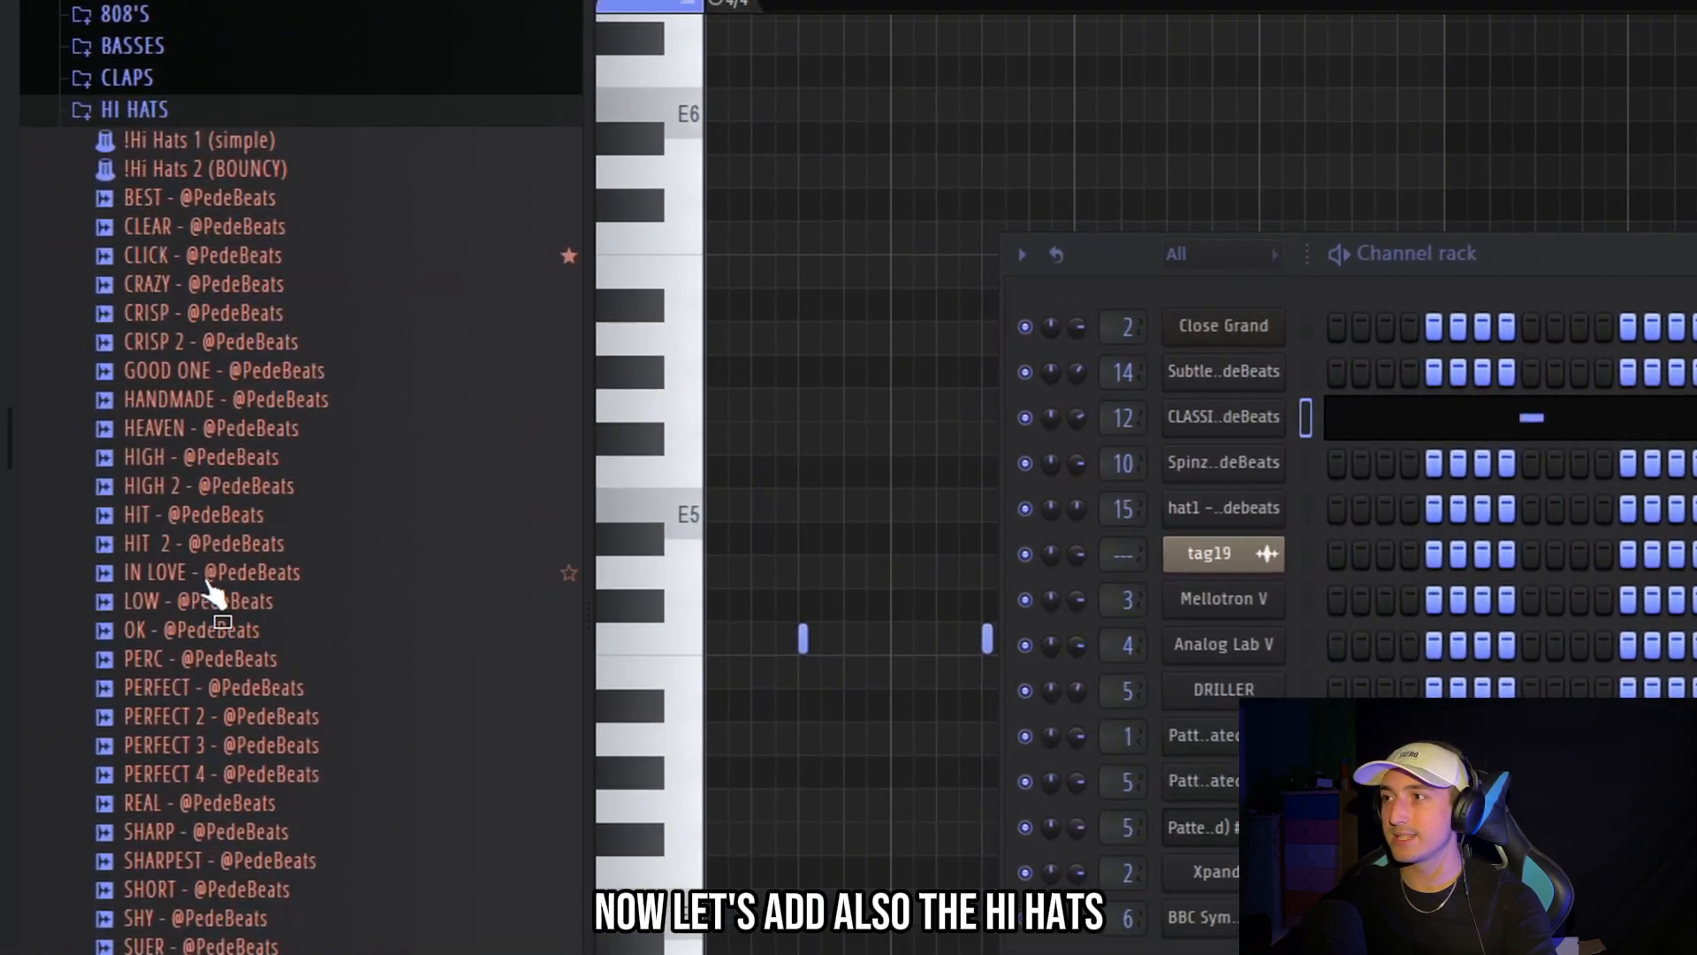
Load the IN LOVE hi-hat sample onto the mixer track 14 channel and fill its pattern every 2 steps
left_click(201, 581)
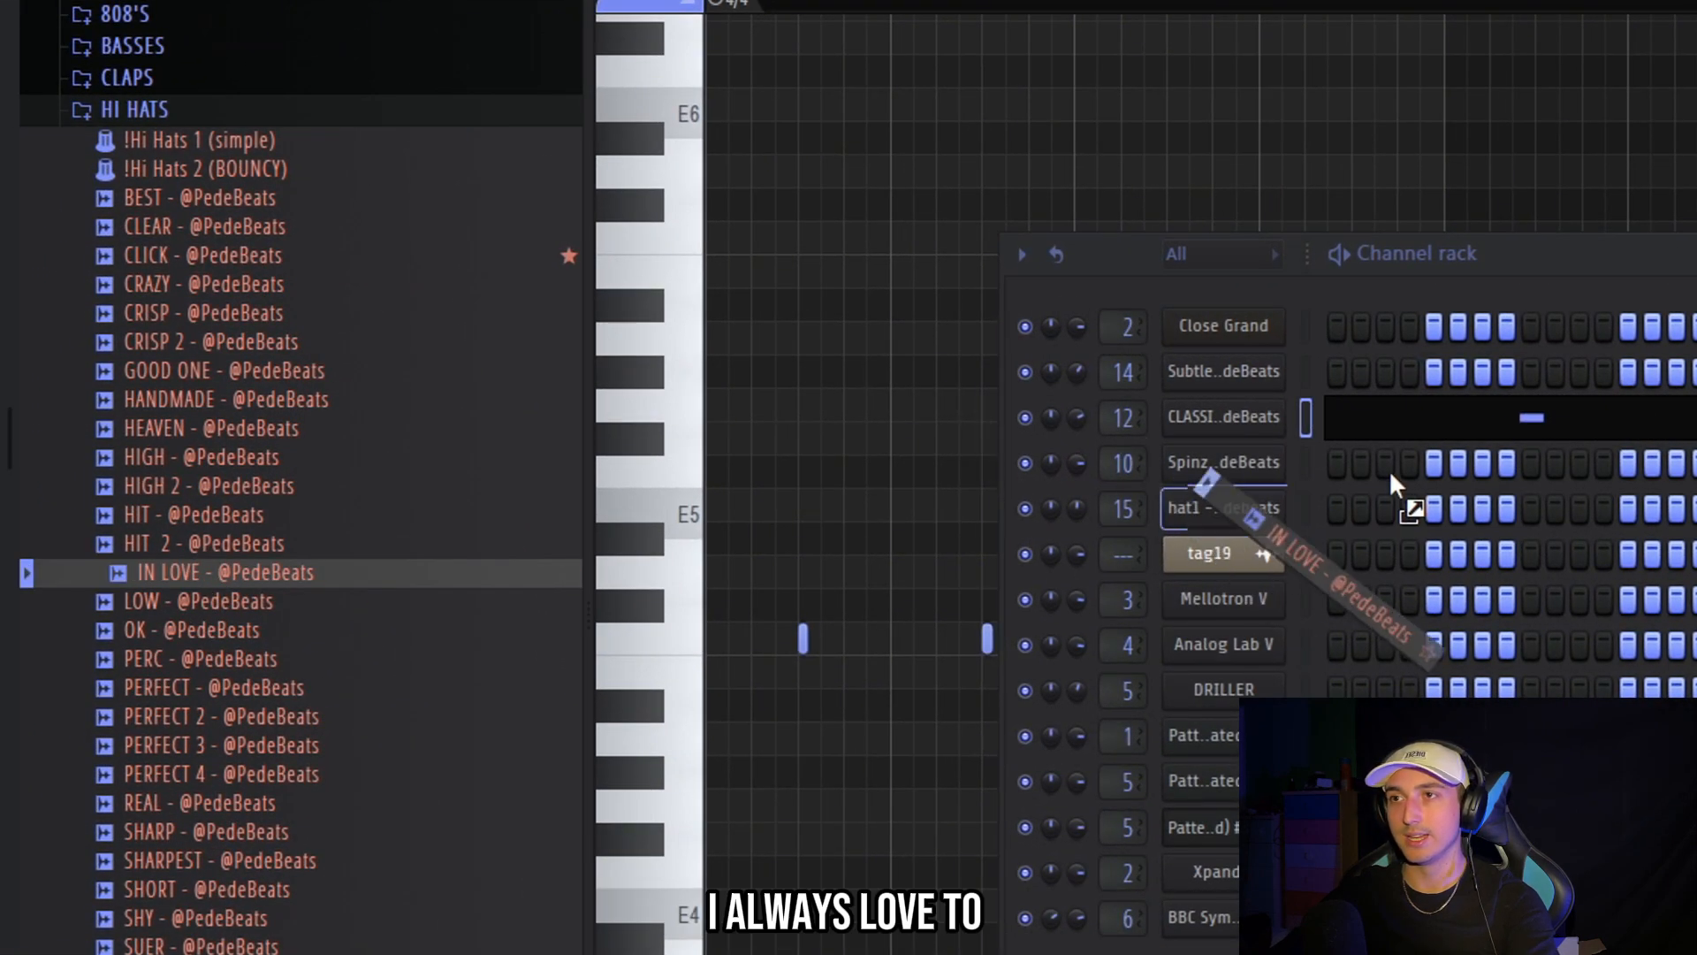
left_click_drag(1391, 475, 1224, 362)
right_click(1224, 365)
left_click(1342, 368)
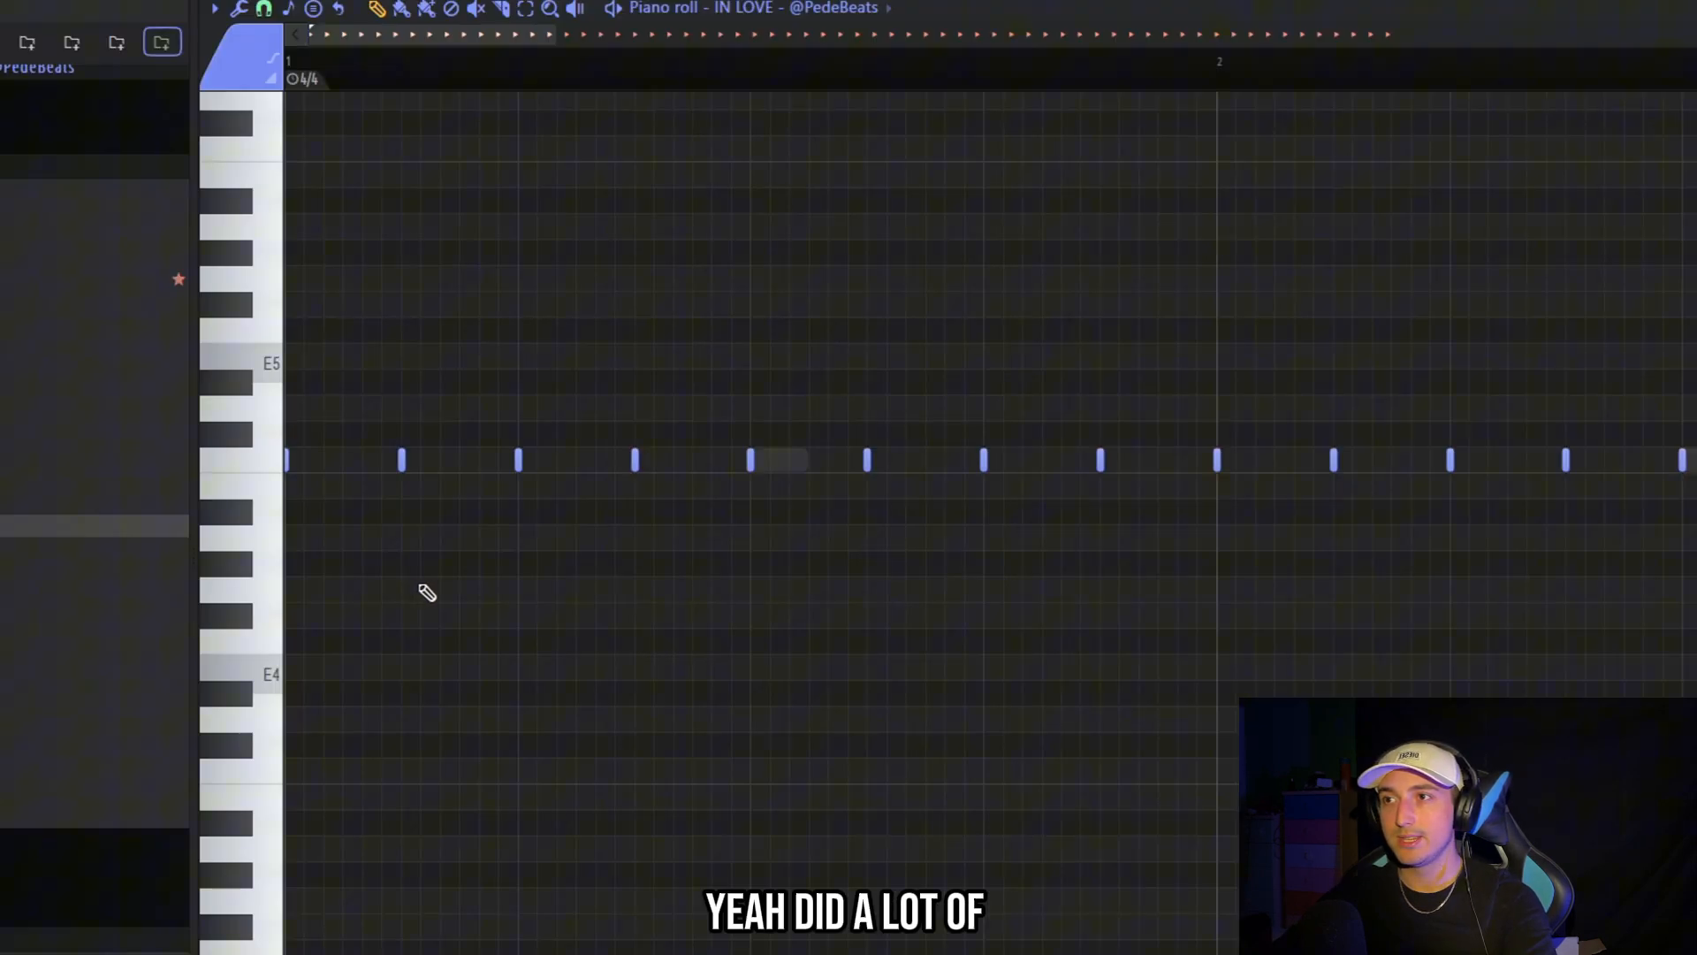
Add a rapid run of F4 hi-hat notes leading into bar 2, with single F4 hits before and after it
left_click(521, 624)
scroll(614, 644, "down", 2)
right_click(559, 624)
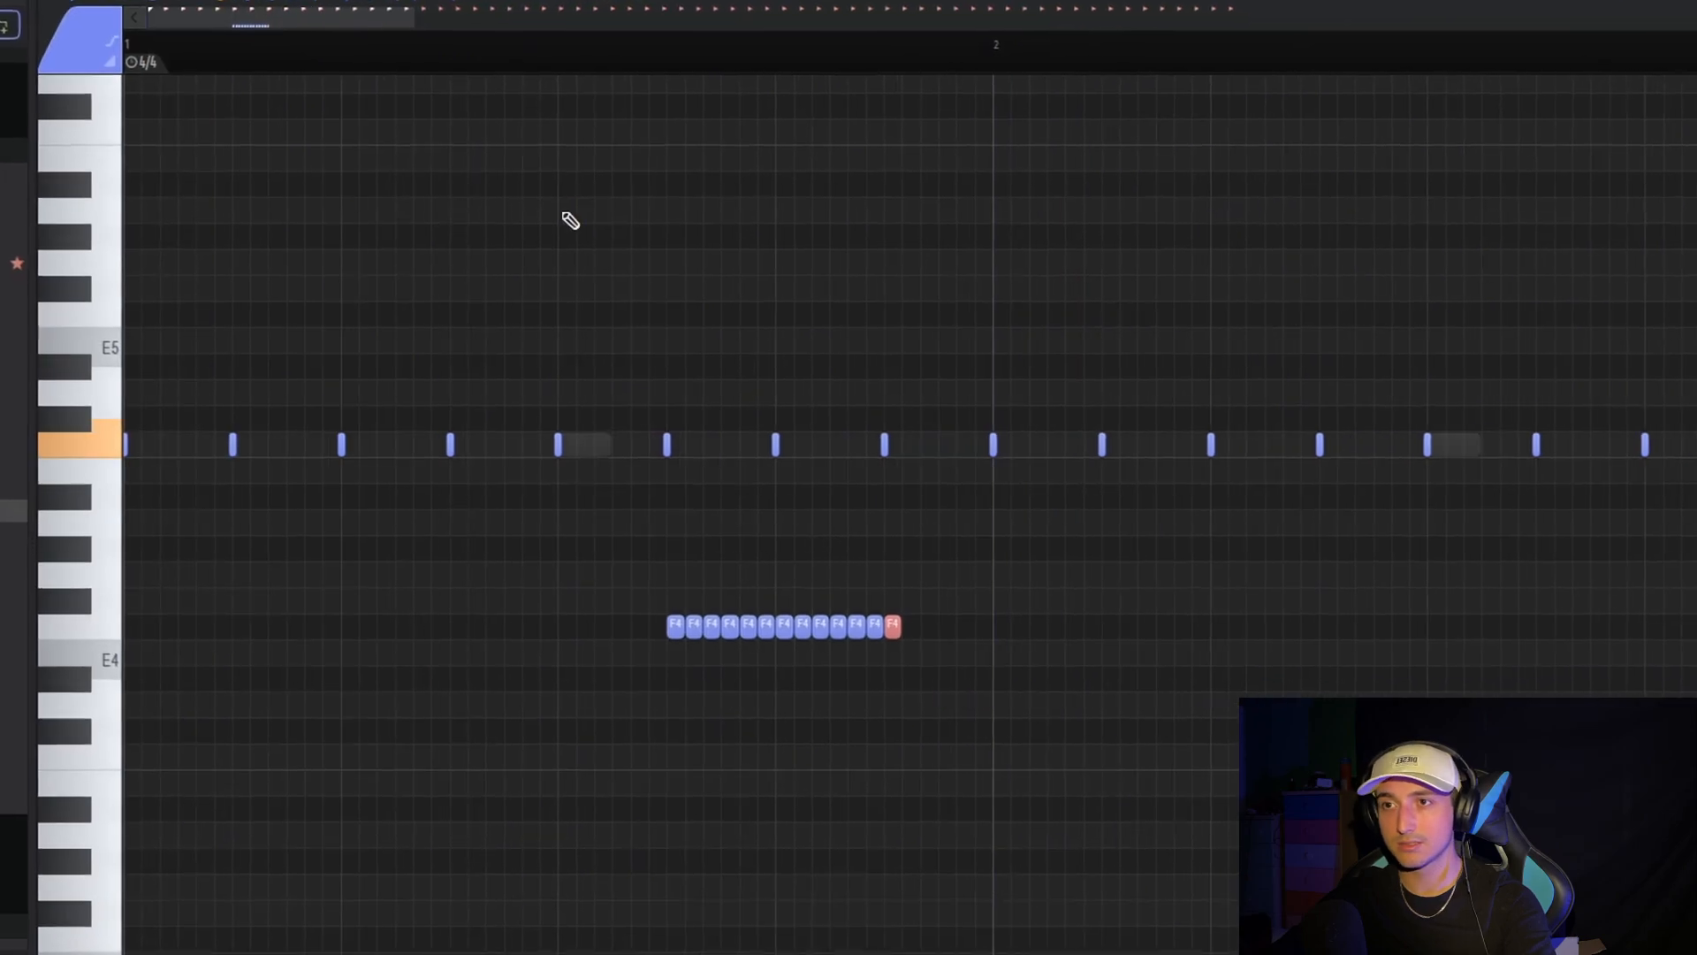
key("space")
key("ctrl+a")
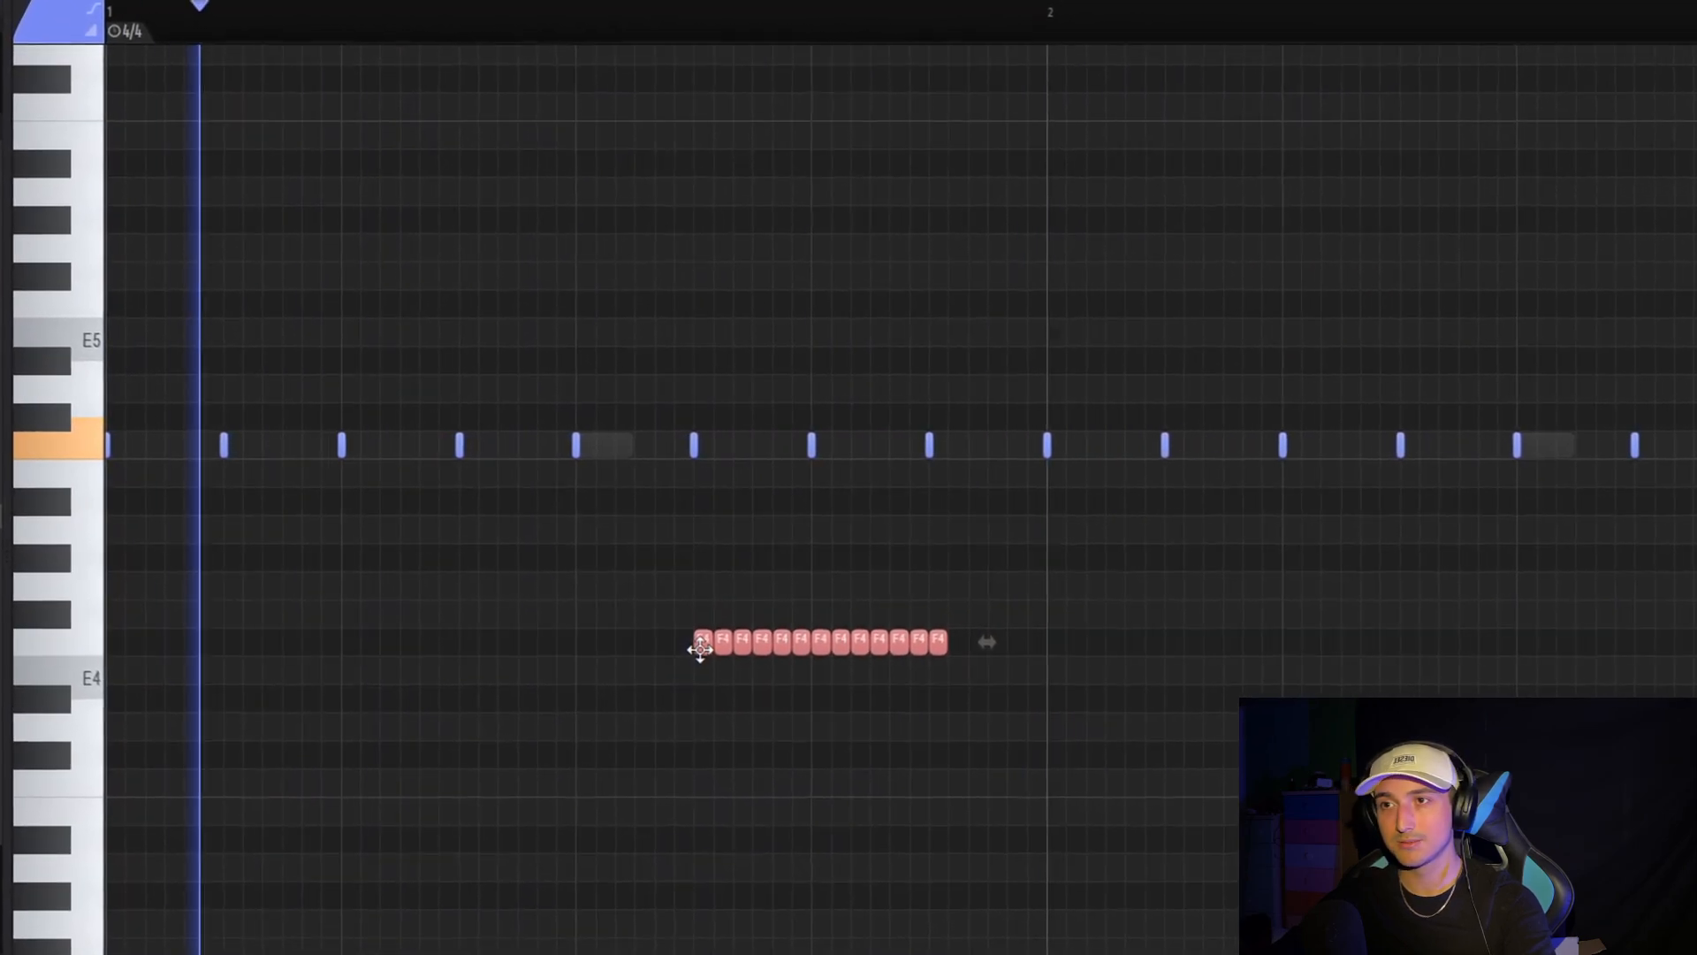
left_click_drag(686, 644, 886, 673)
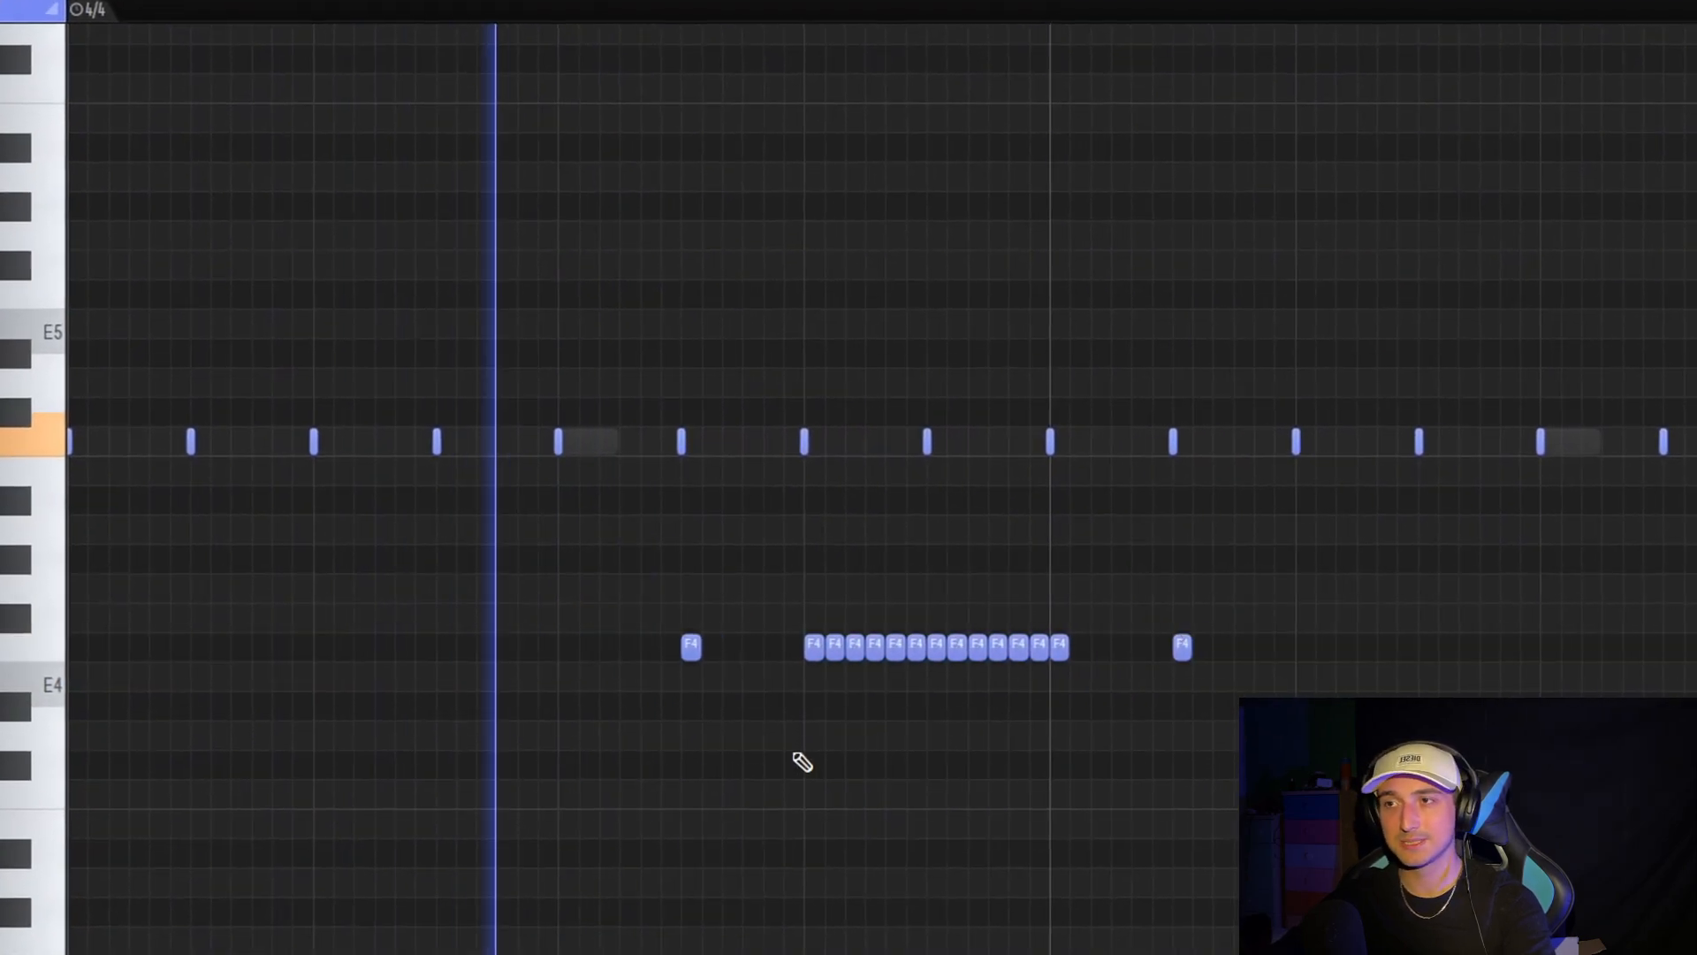
key("ctrl+a")
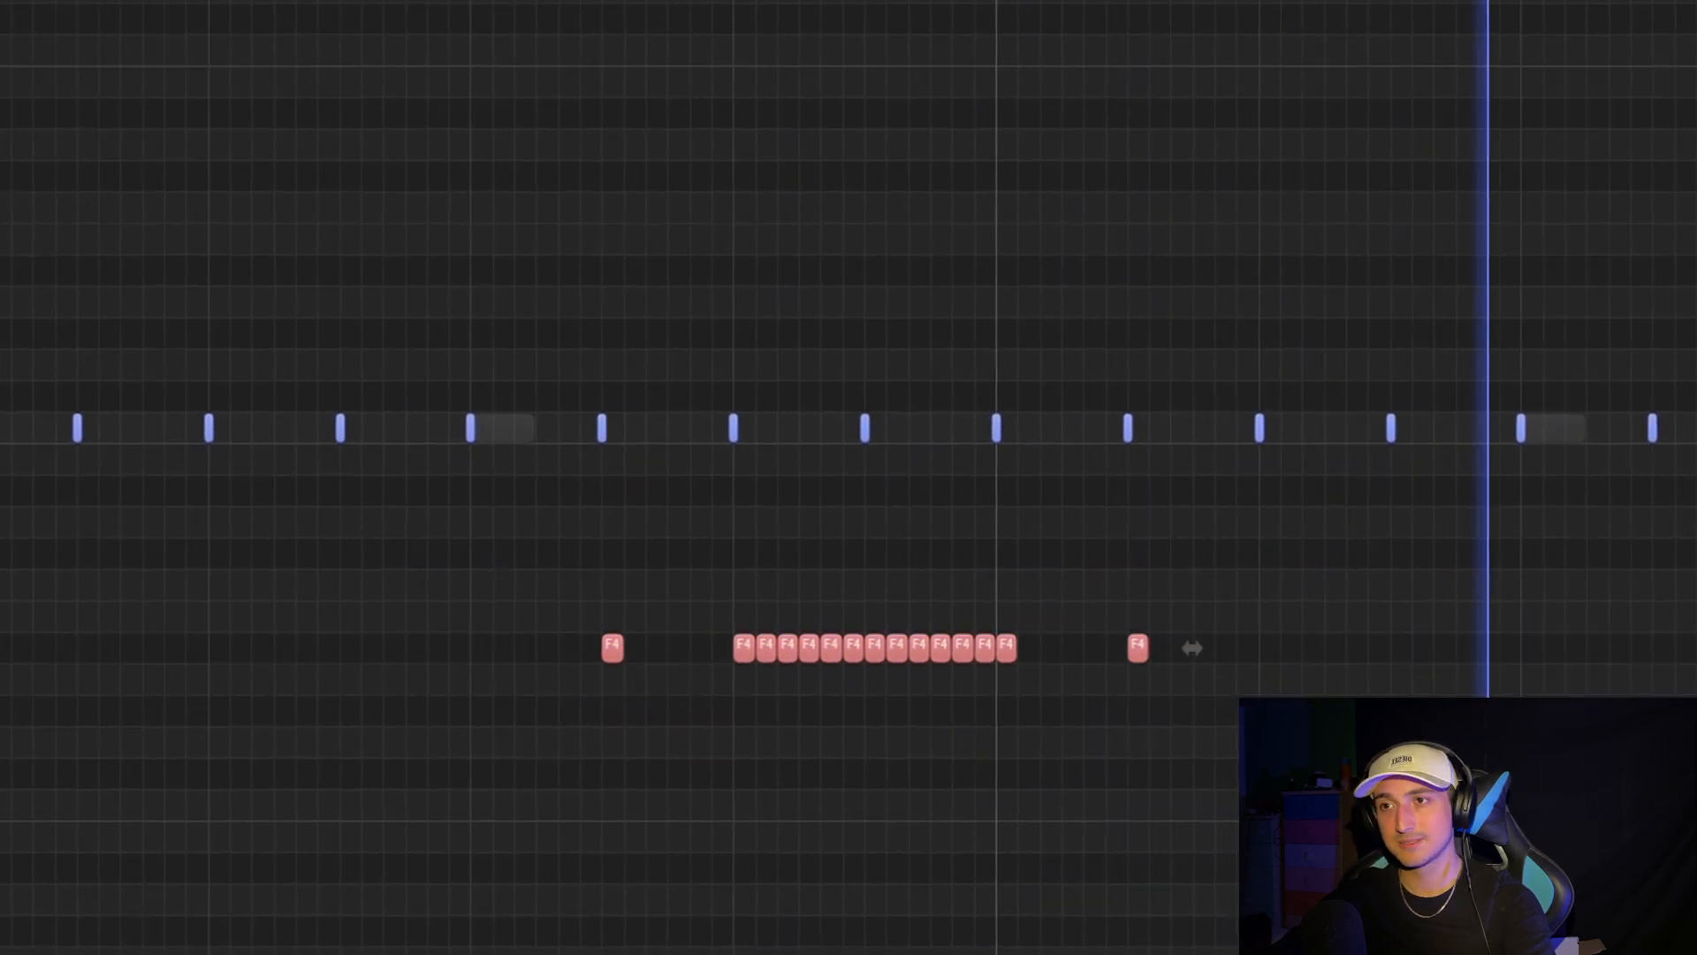
Add quick C5 hi-hat rolls and spread the C5 and F4 hi-hat pattern over eight bars
left_click(1234, 416)
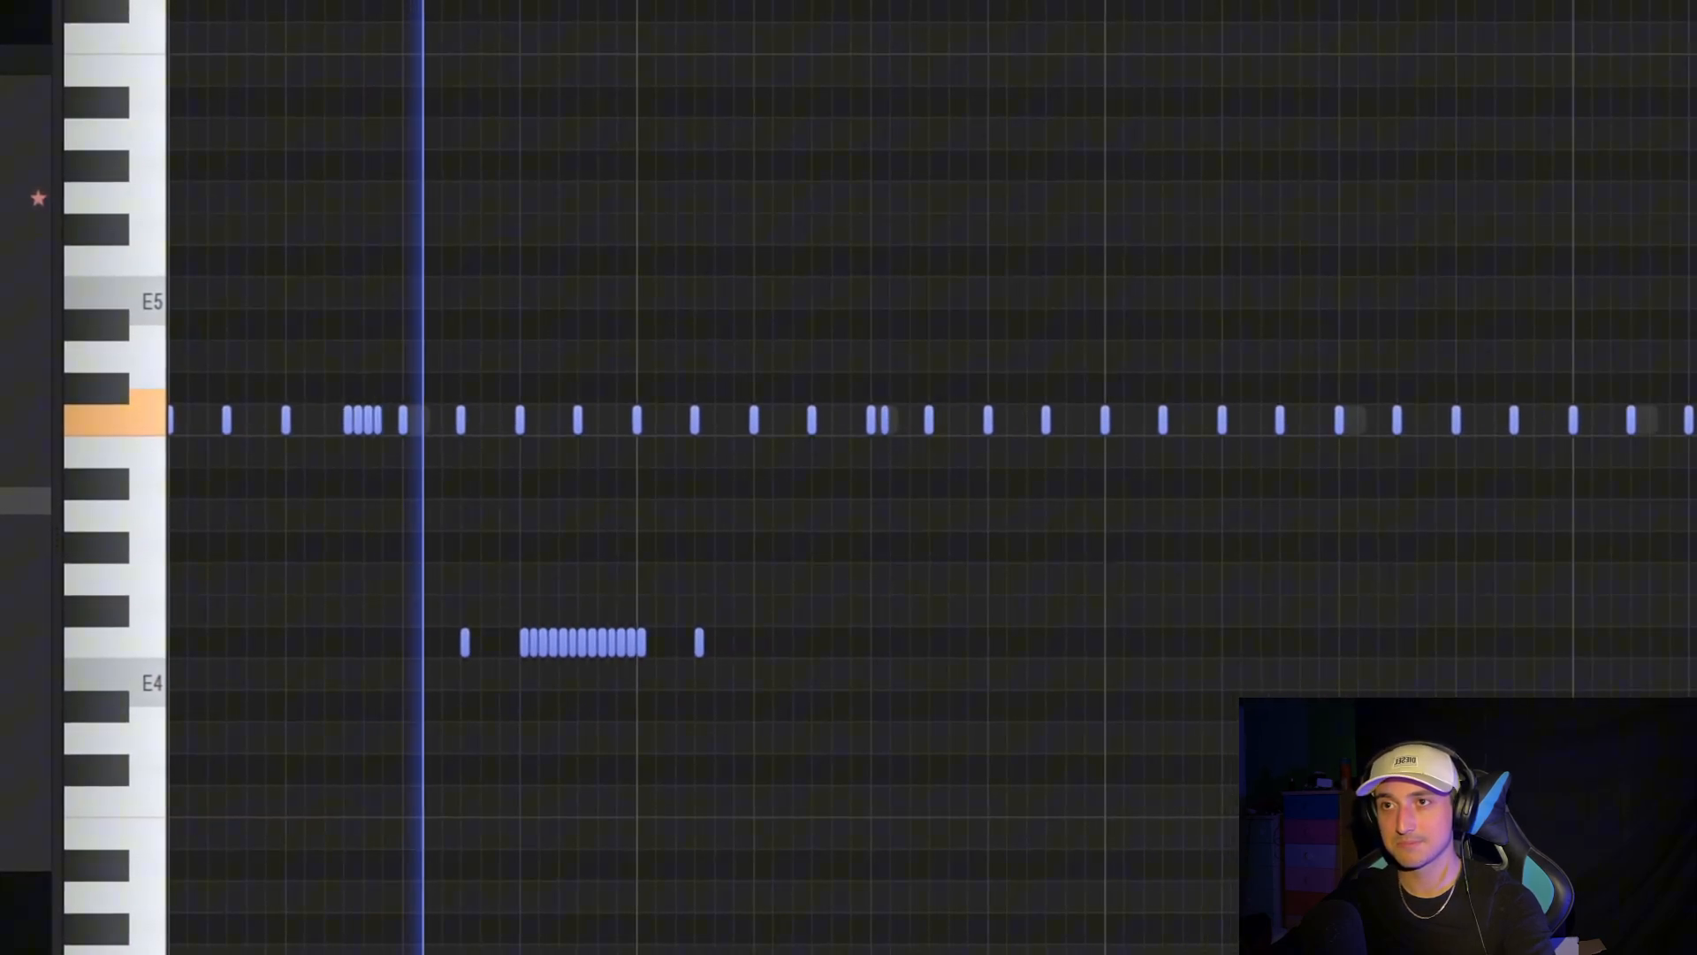
scroll(932, 477, "down", 1)
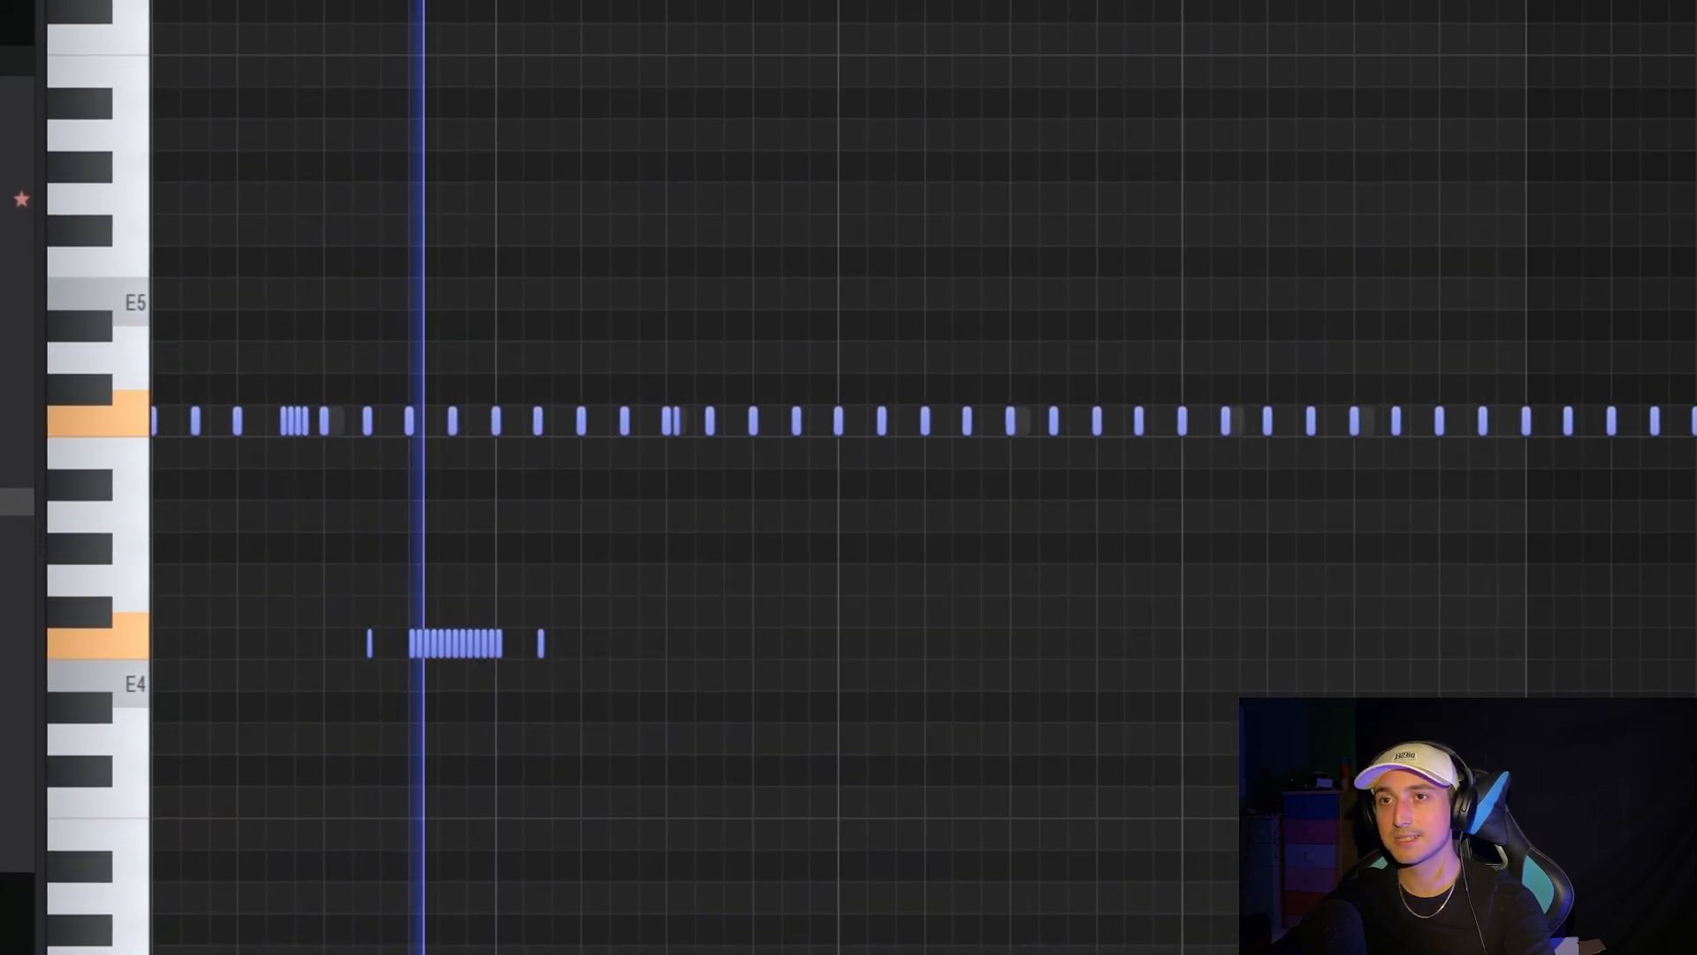
scroll(988, 690, "down", 2)
left_click_drag(1696, 623, 415, 164)
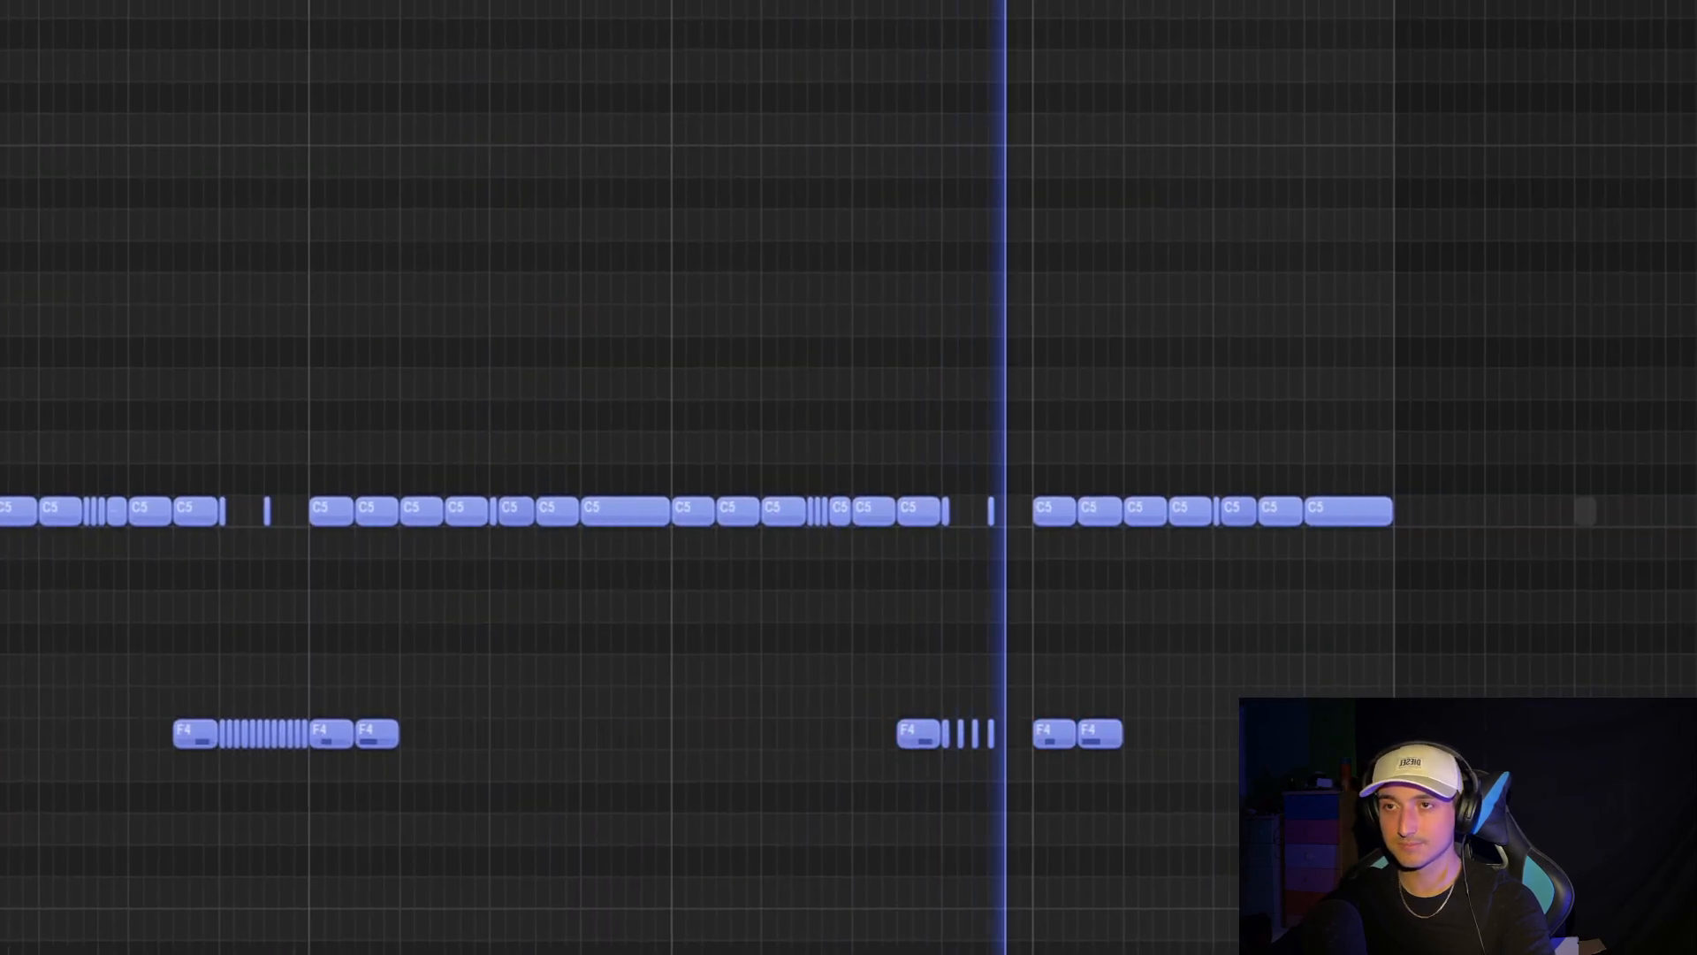
scroll(1293, 624, "up", 2)
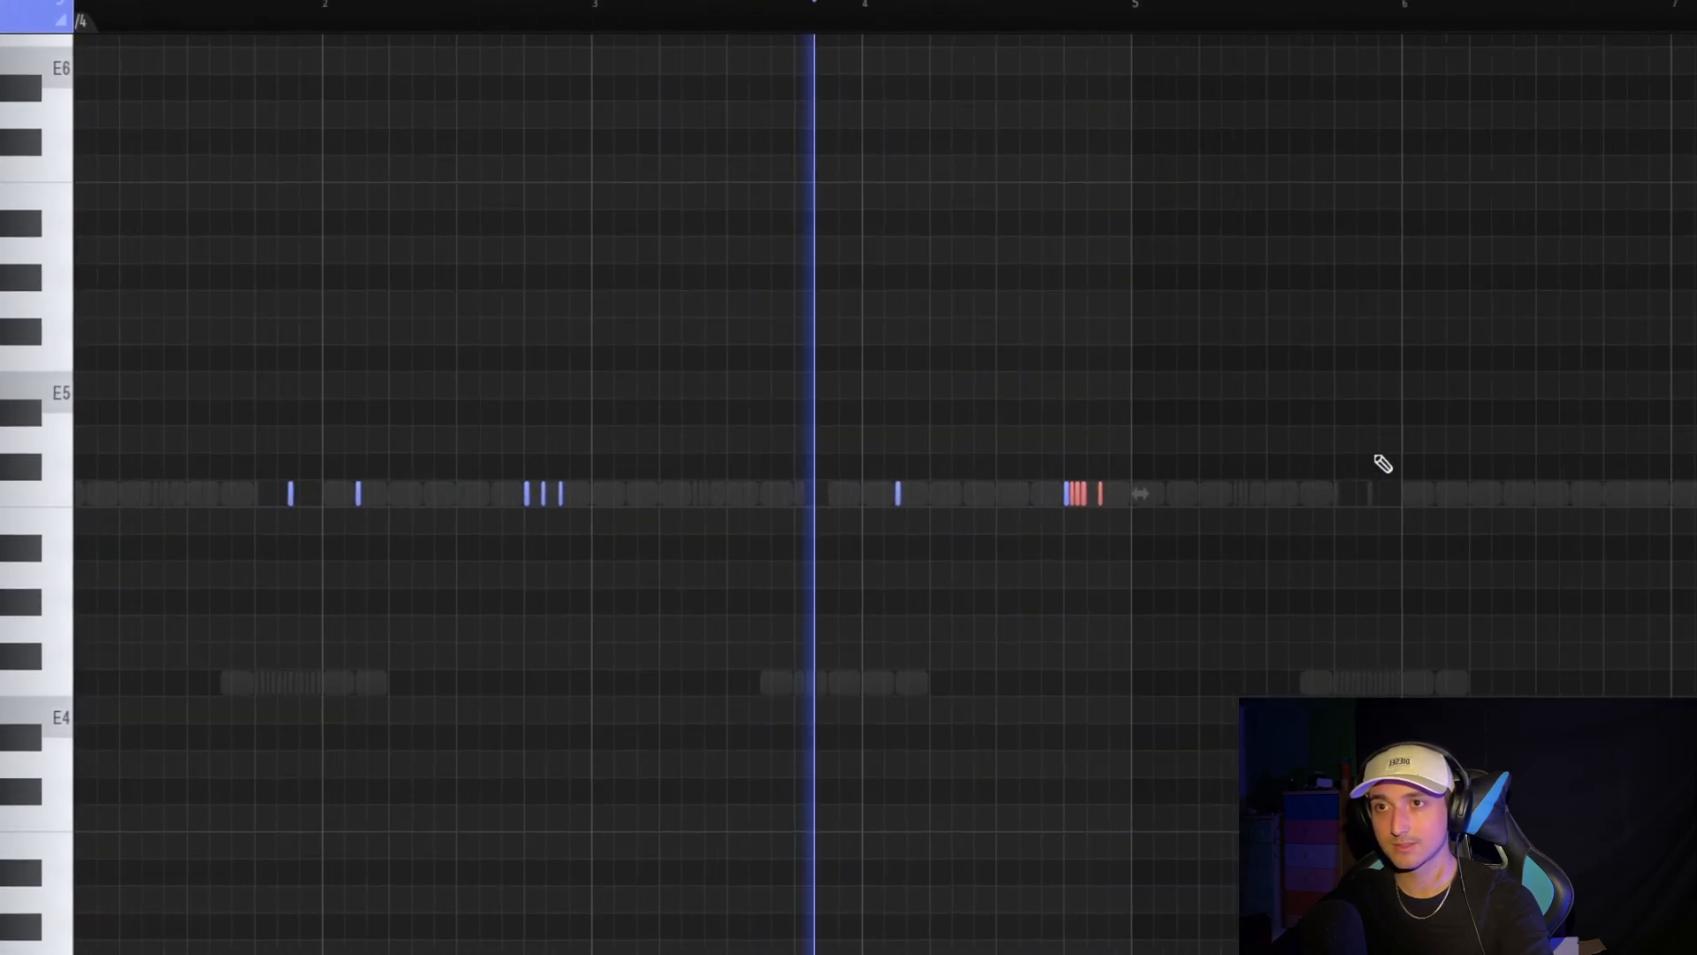
Apply Quick Legato to the C5 snare notes, duplicate the phrase and align the copy with bars 5 to 8
left_click(1317, 485, "ctrl")
key("ctrl+l")
key("ctrl+b")
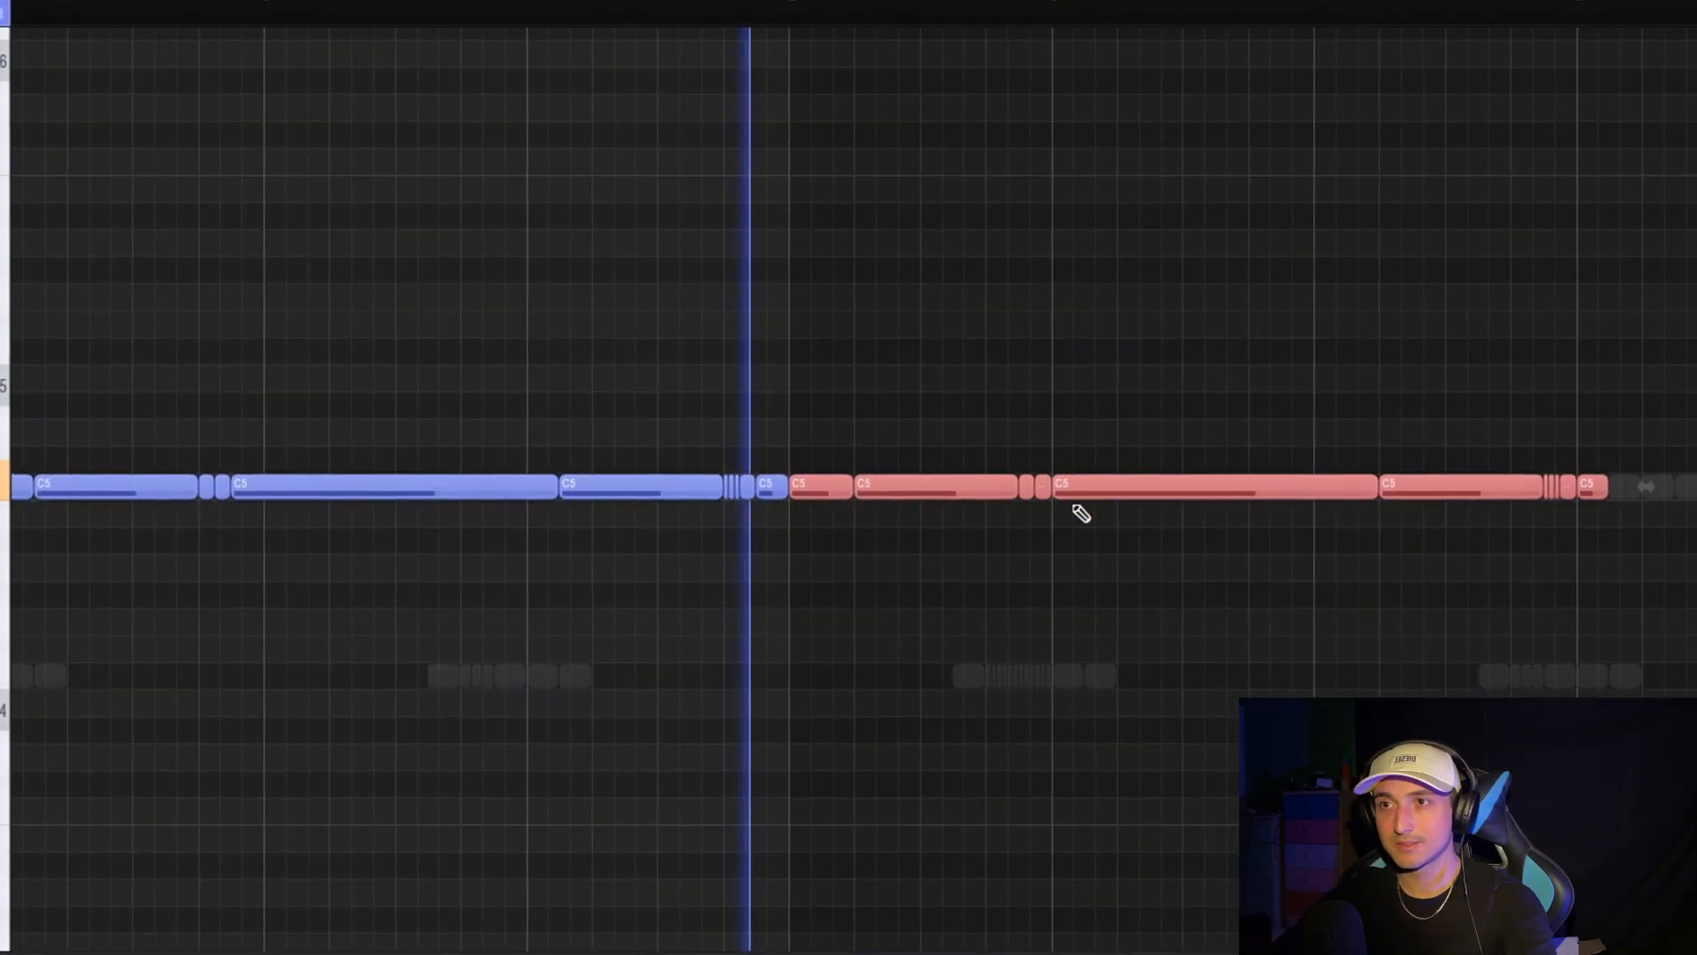
left_click(899, 467, "ctrl")
key("ctrl+z")
left_click_drag(922, 494, 1160, 518)
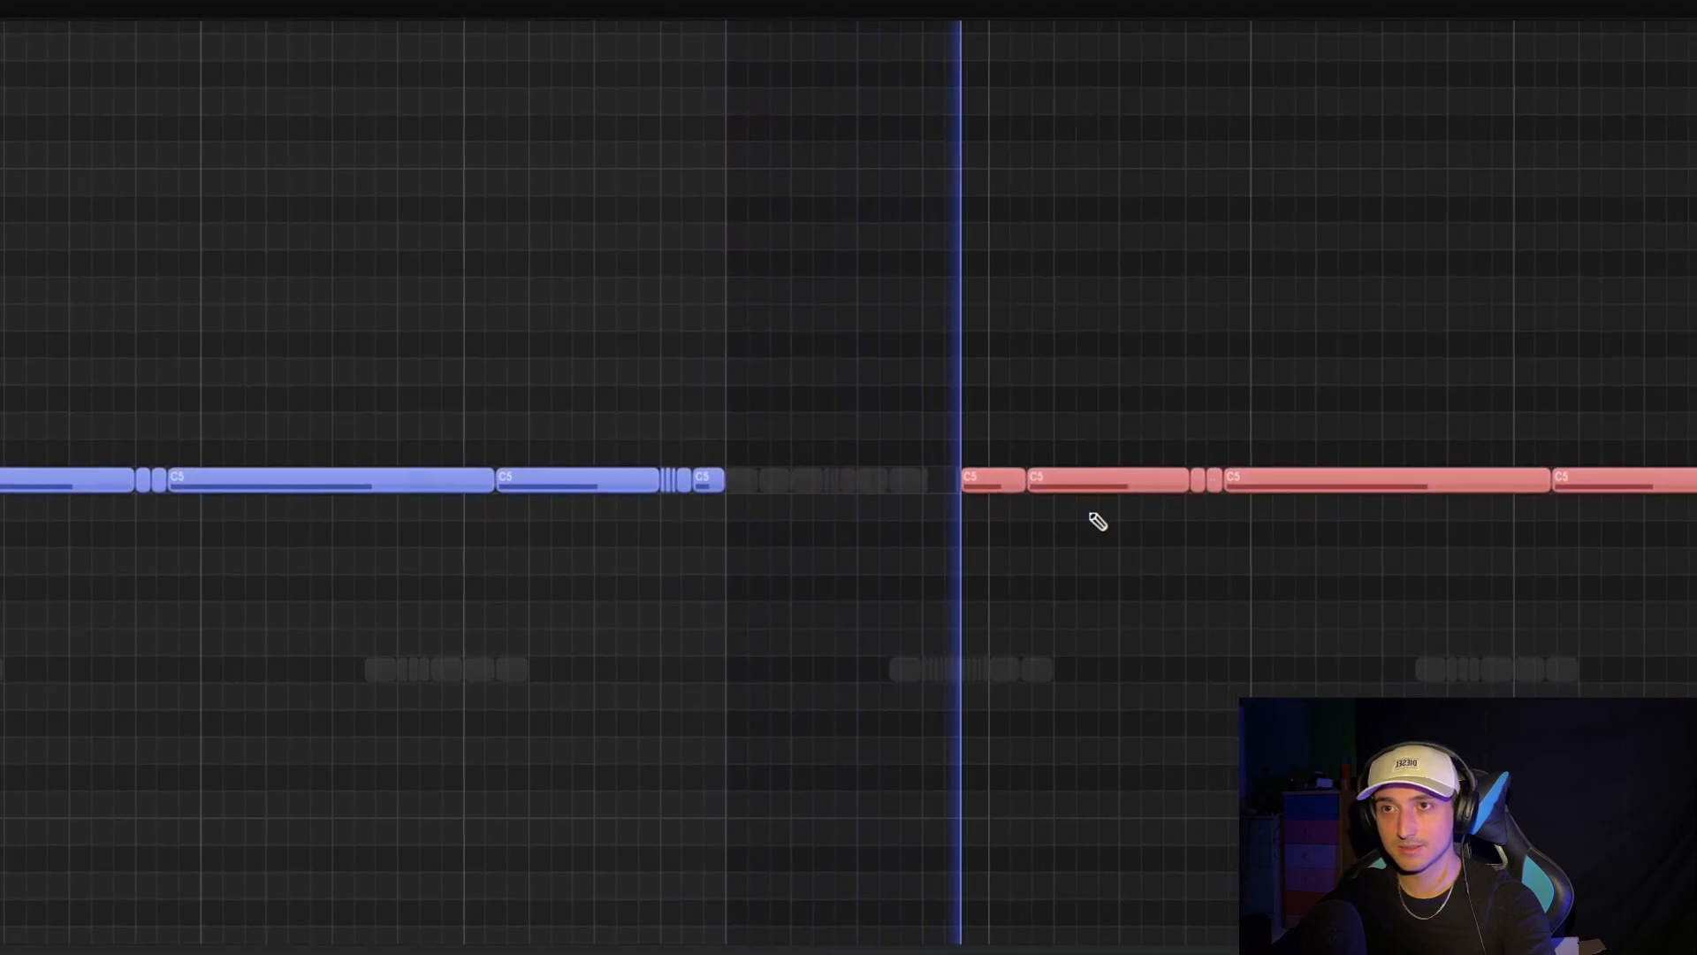
scroll(1098, 522, "down", 3)
left_click_drag(959, 485, 933, 486)
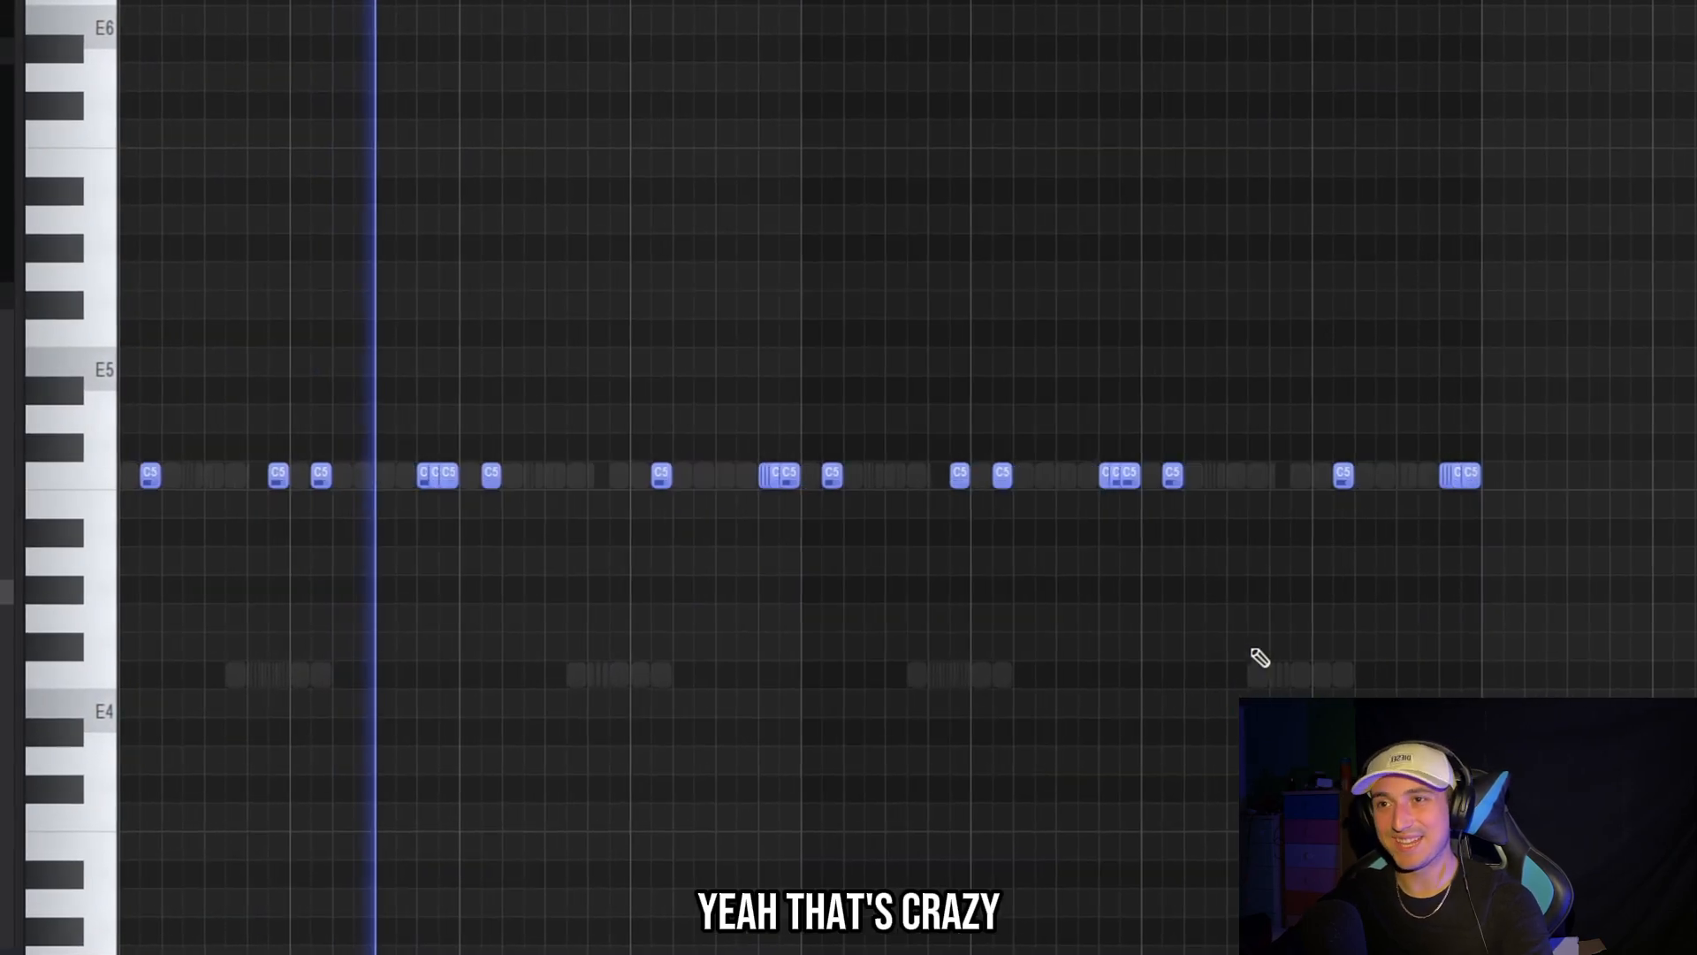
key("ctrl+a")
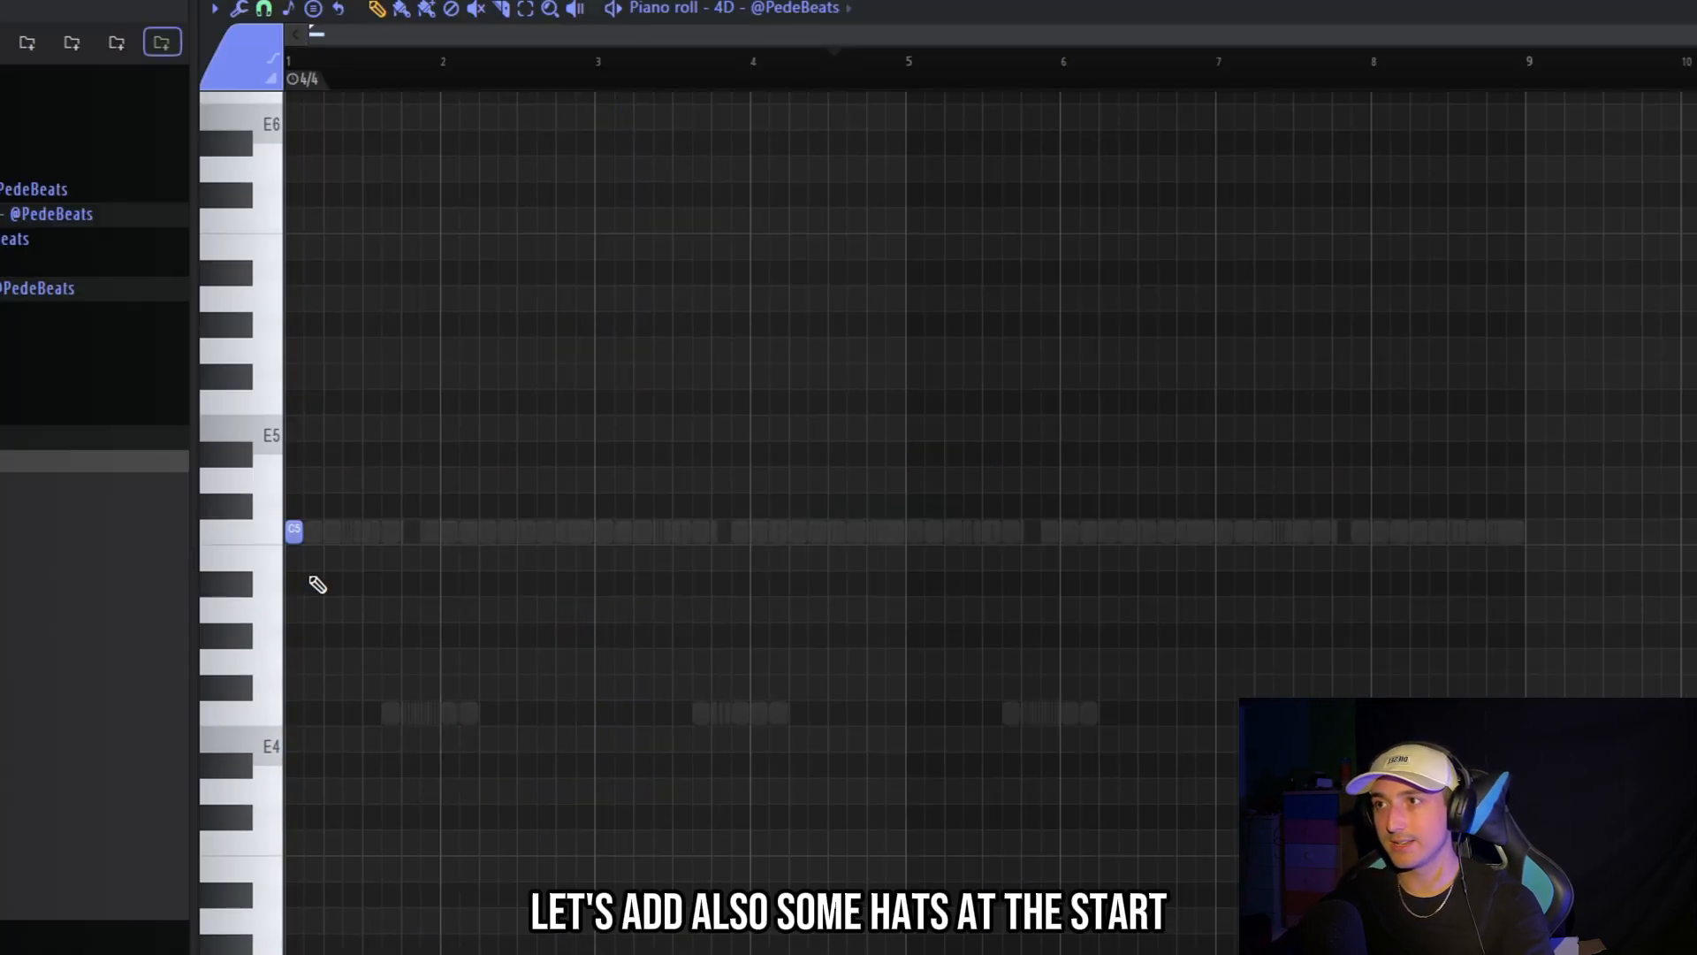
Add the GLASS open hat as a channel below 4D on mixer track 17 and open its piano roll
scroll(1041, 551, "up", 1)
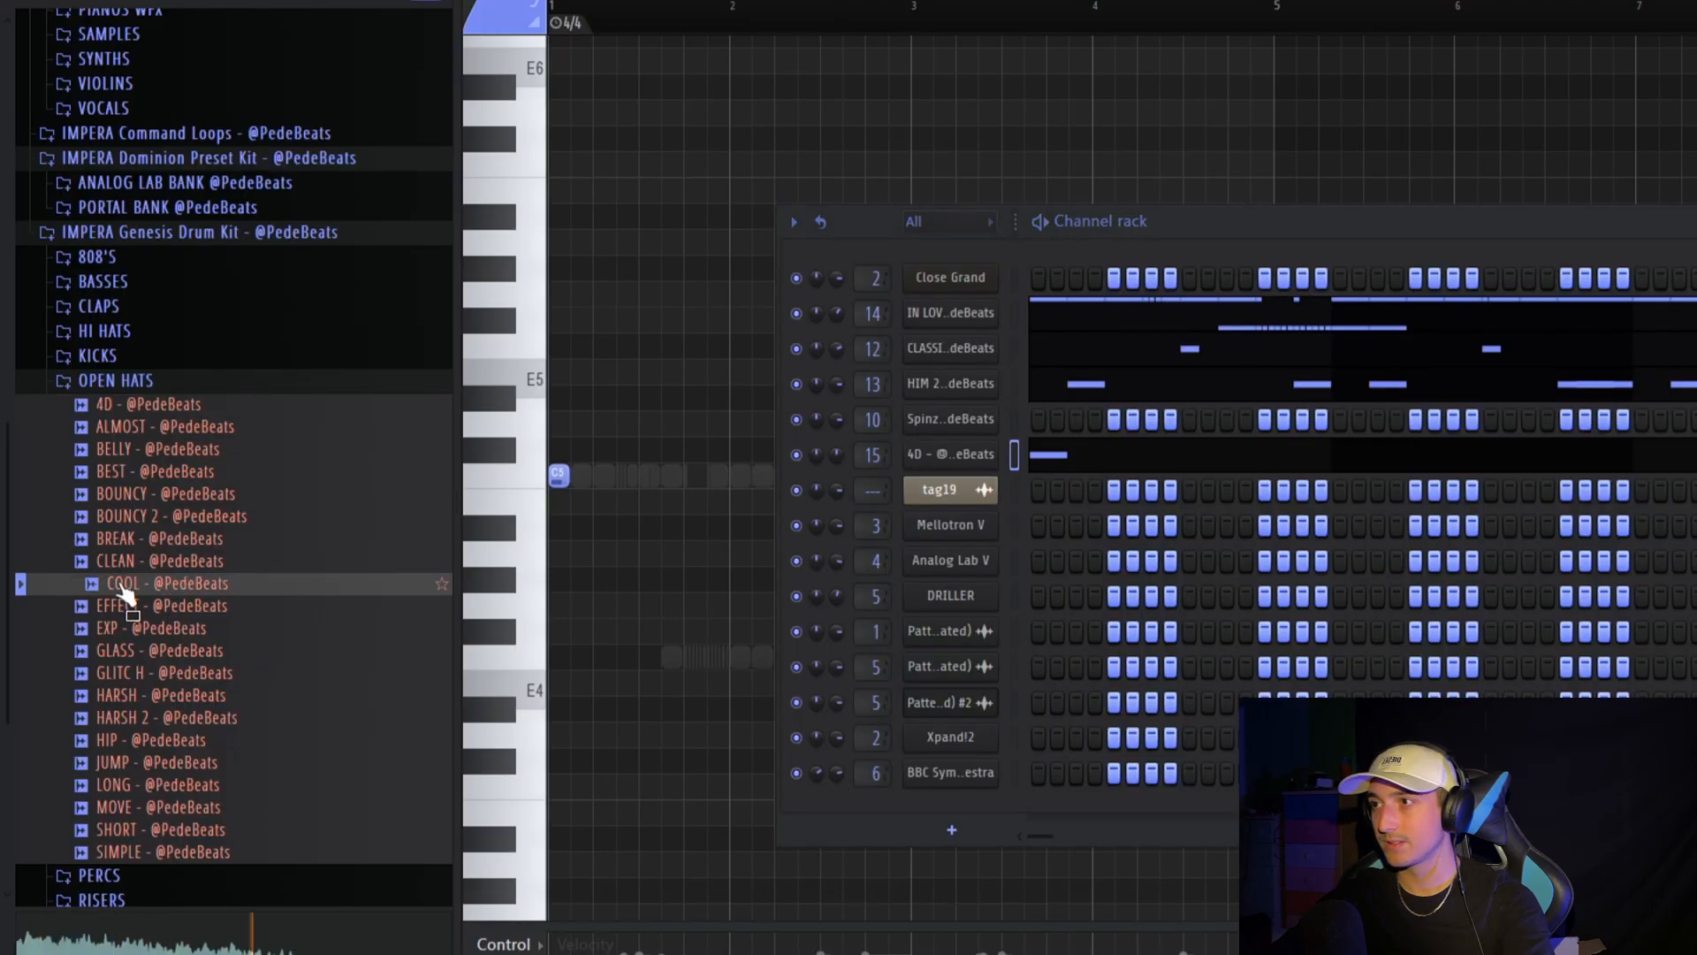
left_click_drag(123, 587, 951, 455)
key("space")
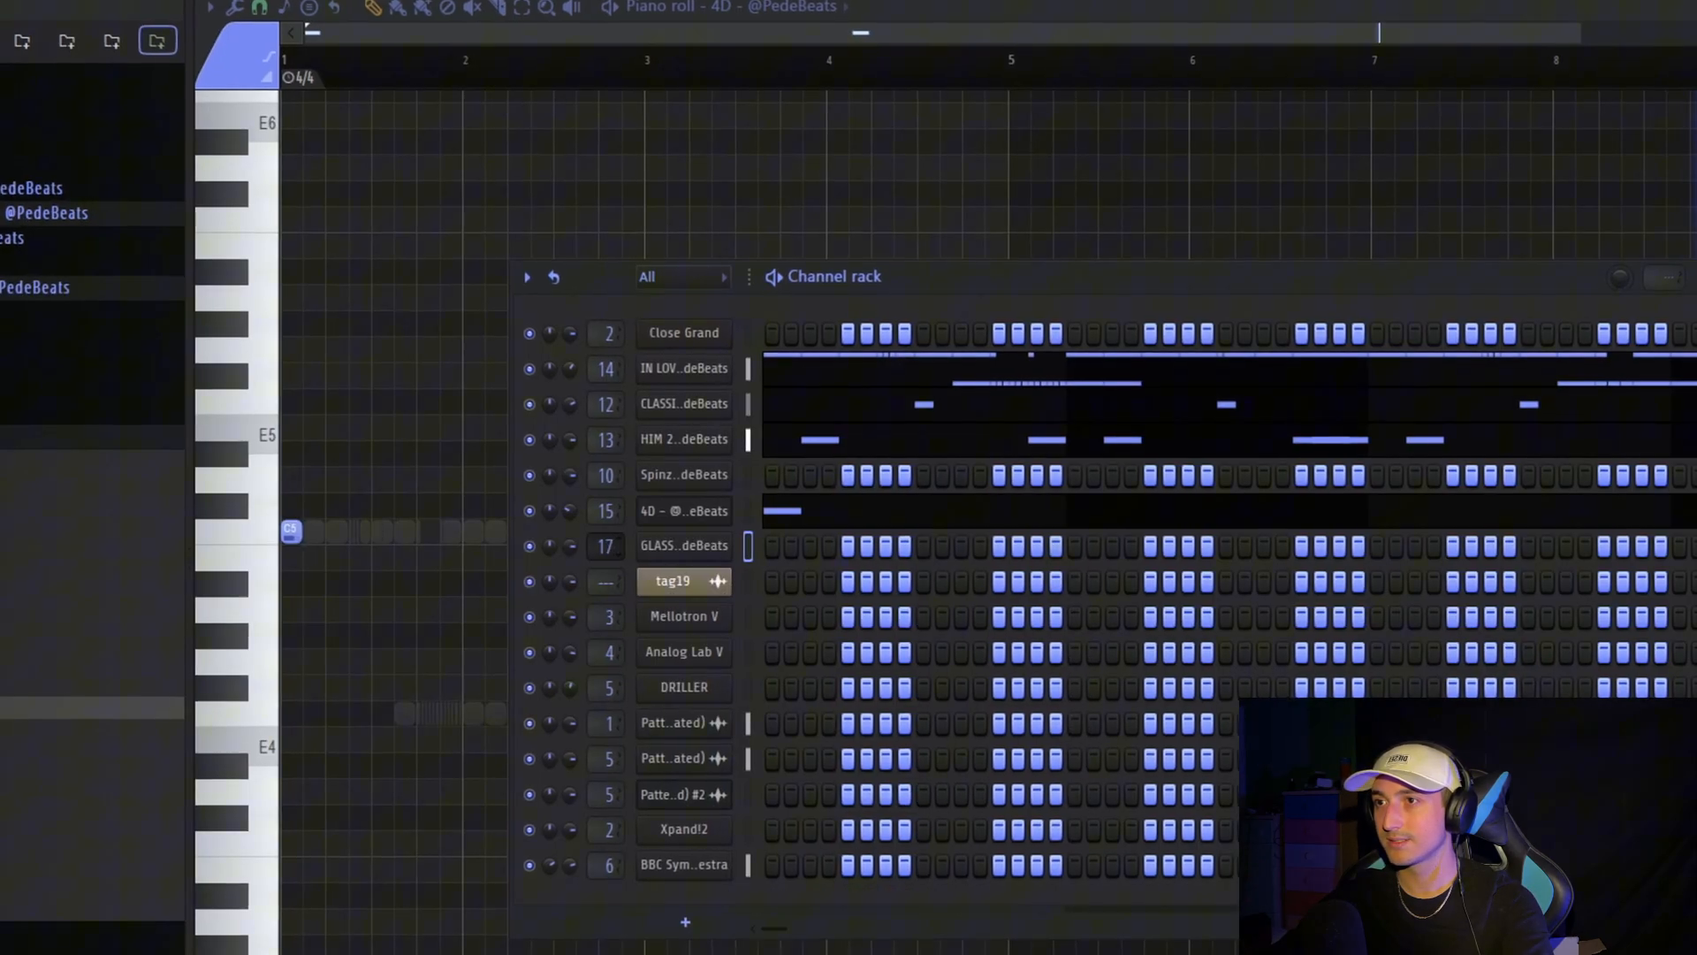
right_click(694, 545)
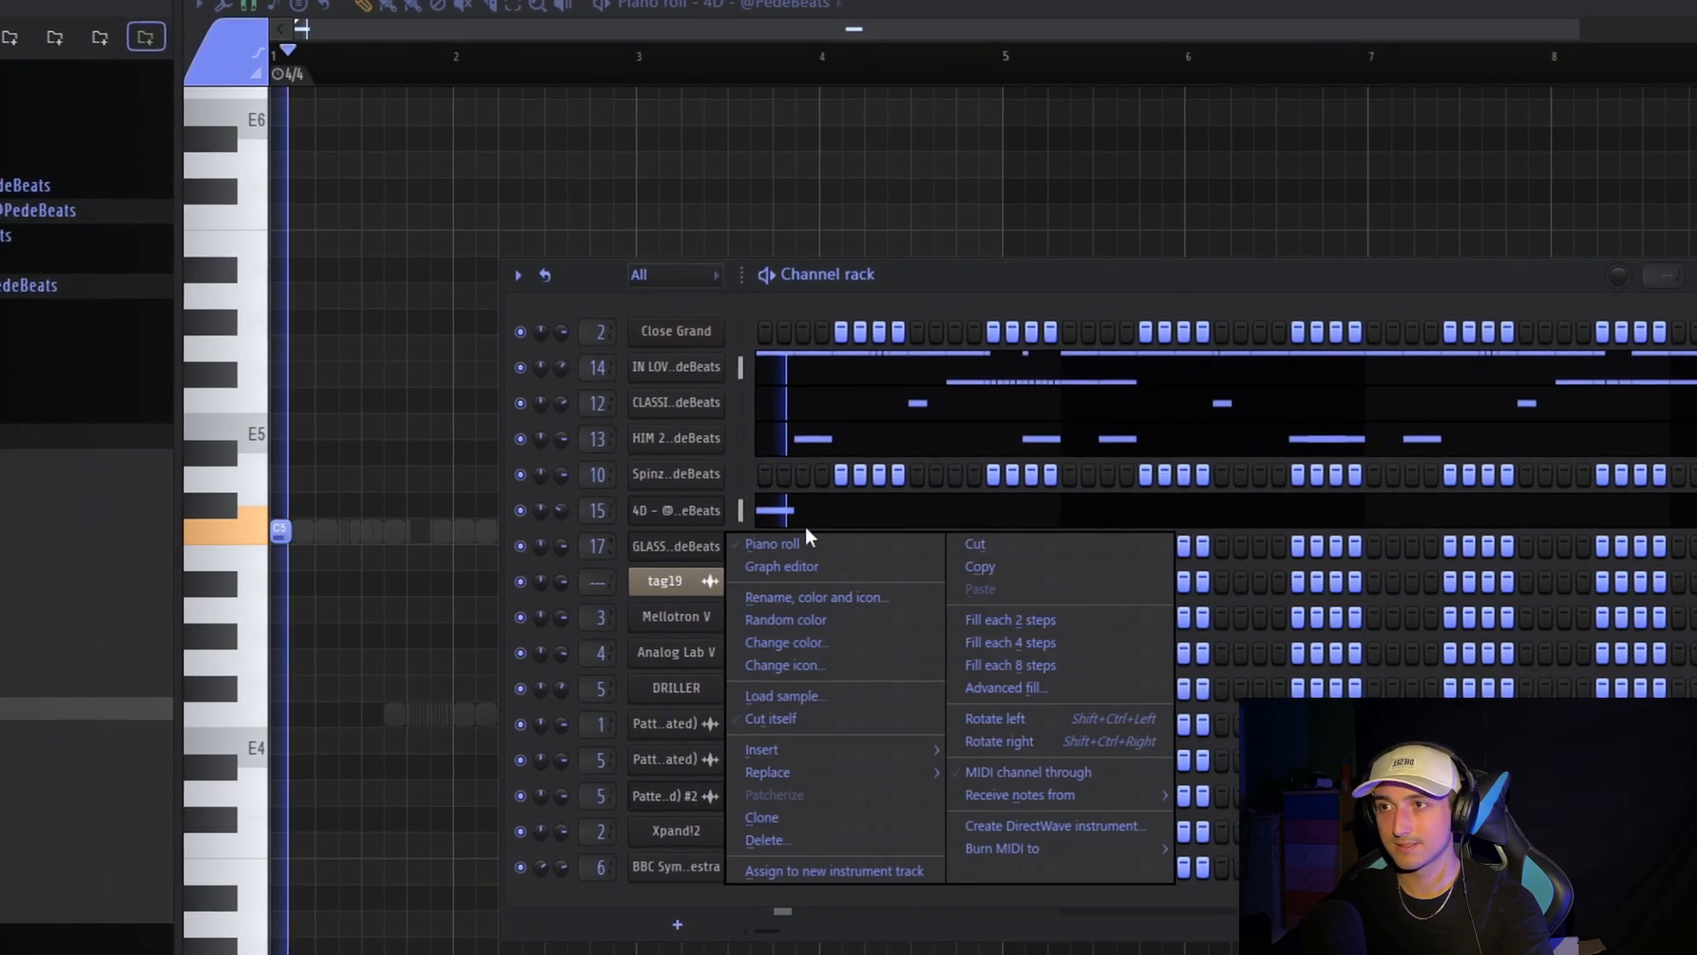
left_click(809, 543)
Place one C5 GLASS hit on the second beat of bar 2 and another shortly after the second beat of bar 4
scroll(601, 608, "up", 3)
left_click_drag(733, 584, 636, 531)
left_click_drag(779, 619, 463, 423)
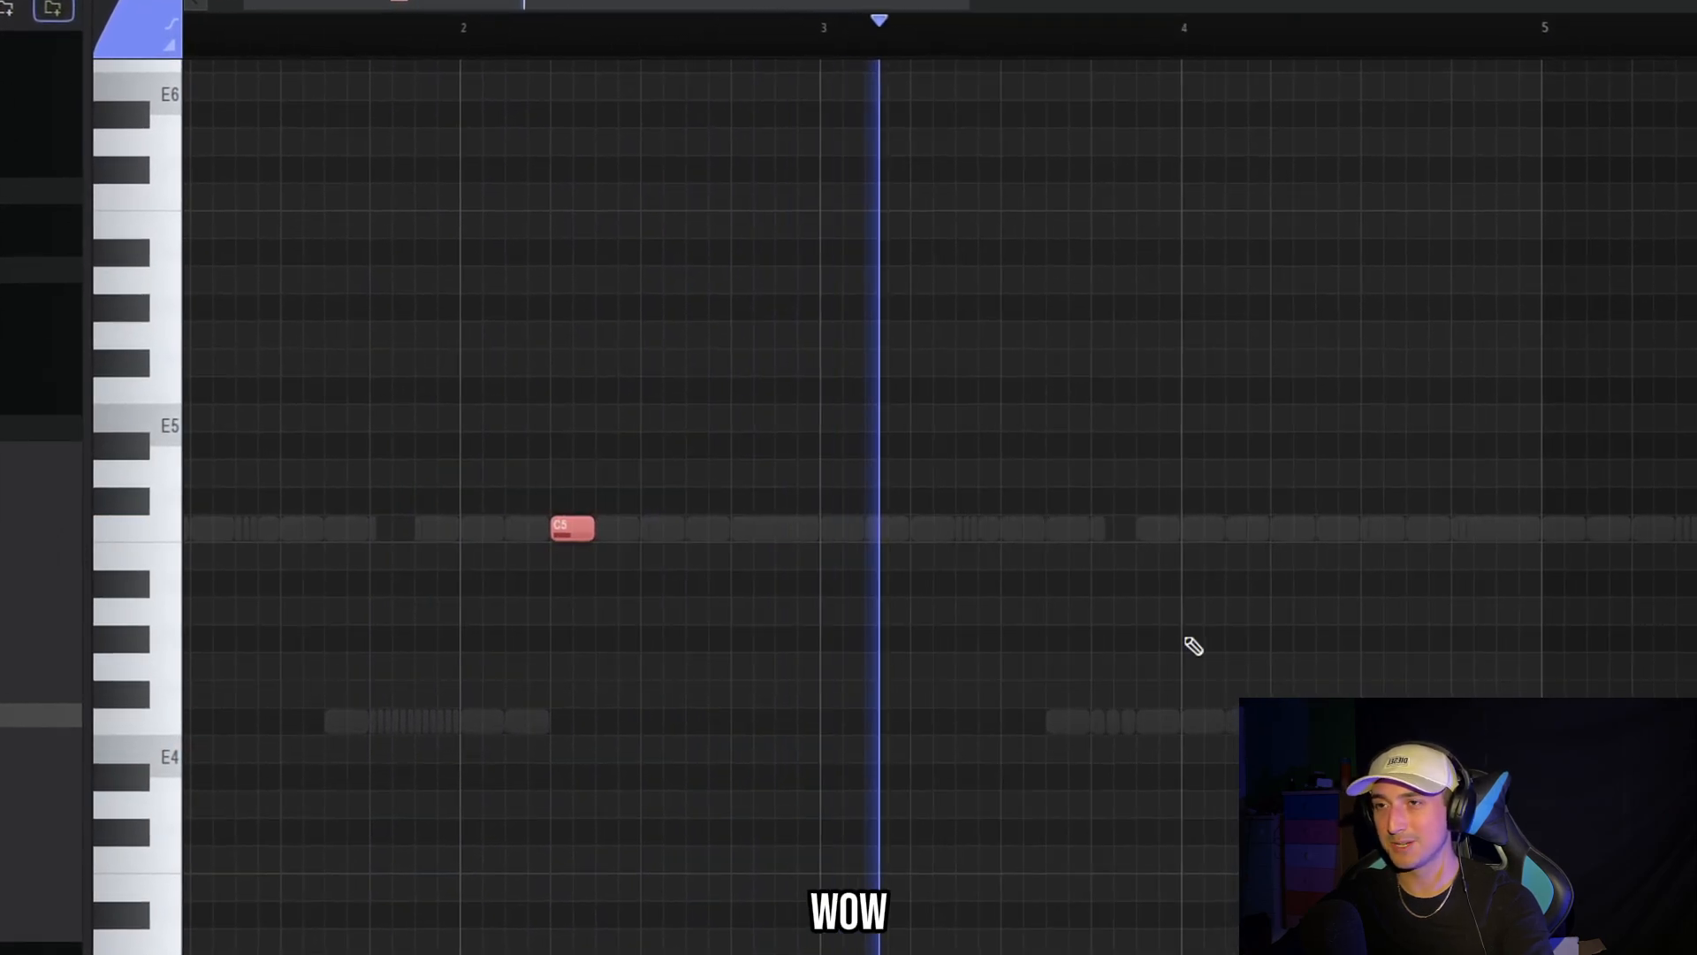
scroll(1200, 644, "down", 2)
mouse_move(1308, 663)
left_mouse_down()
mouse_move(1335, 668)
mouse_move(1011, 528)
mouse_move(1028, 528)
left_mouse_up()
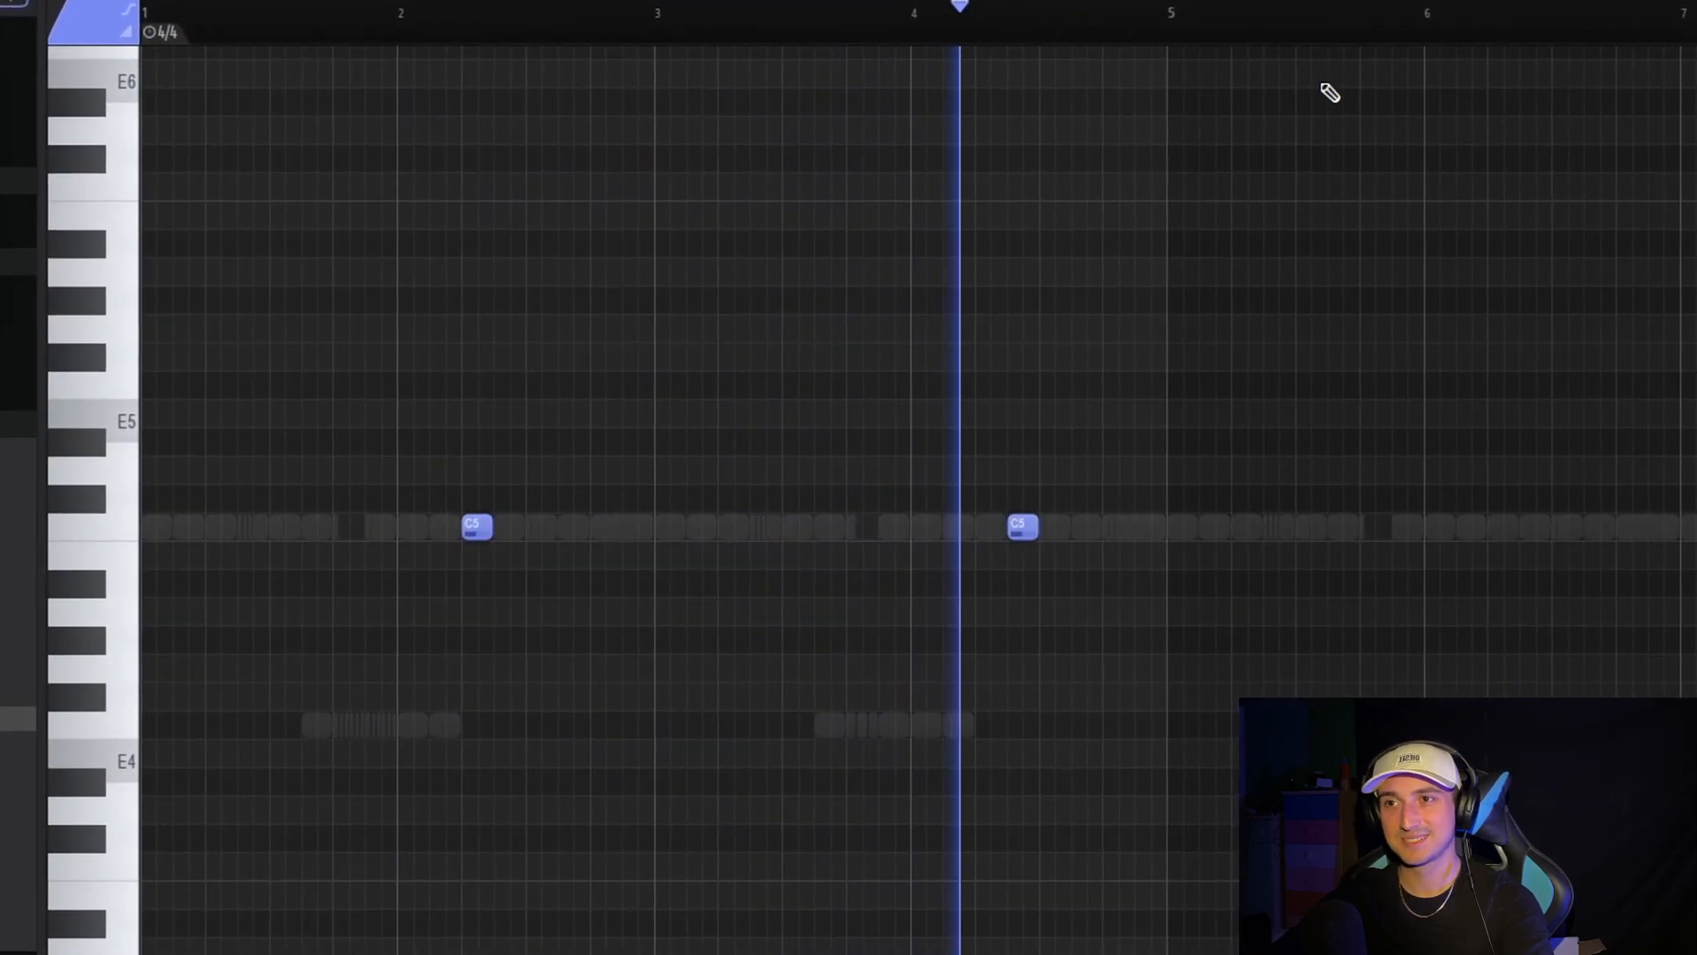
Duplicate the GLASS hits from bars 1 to 4 into bars 5 to 8 and select all the hits
left_click_drag(1169, 16, 157, 18)
scroll(1185, 76, "down", 1)
key("ctrl+b")
scroll(1204, 60, "down", 1)
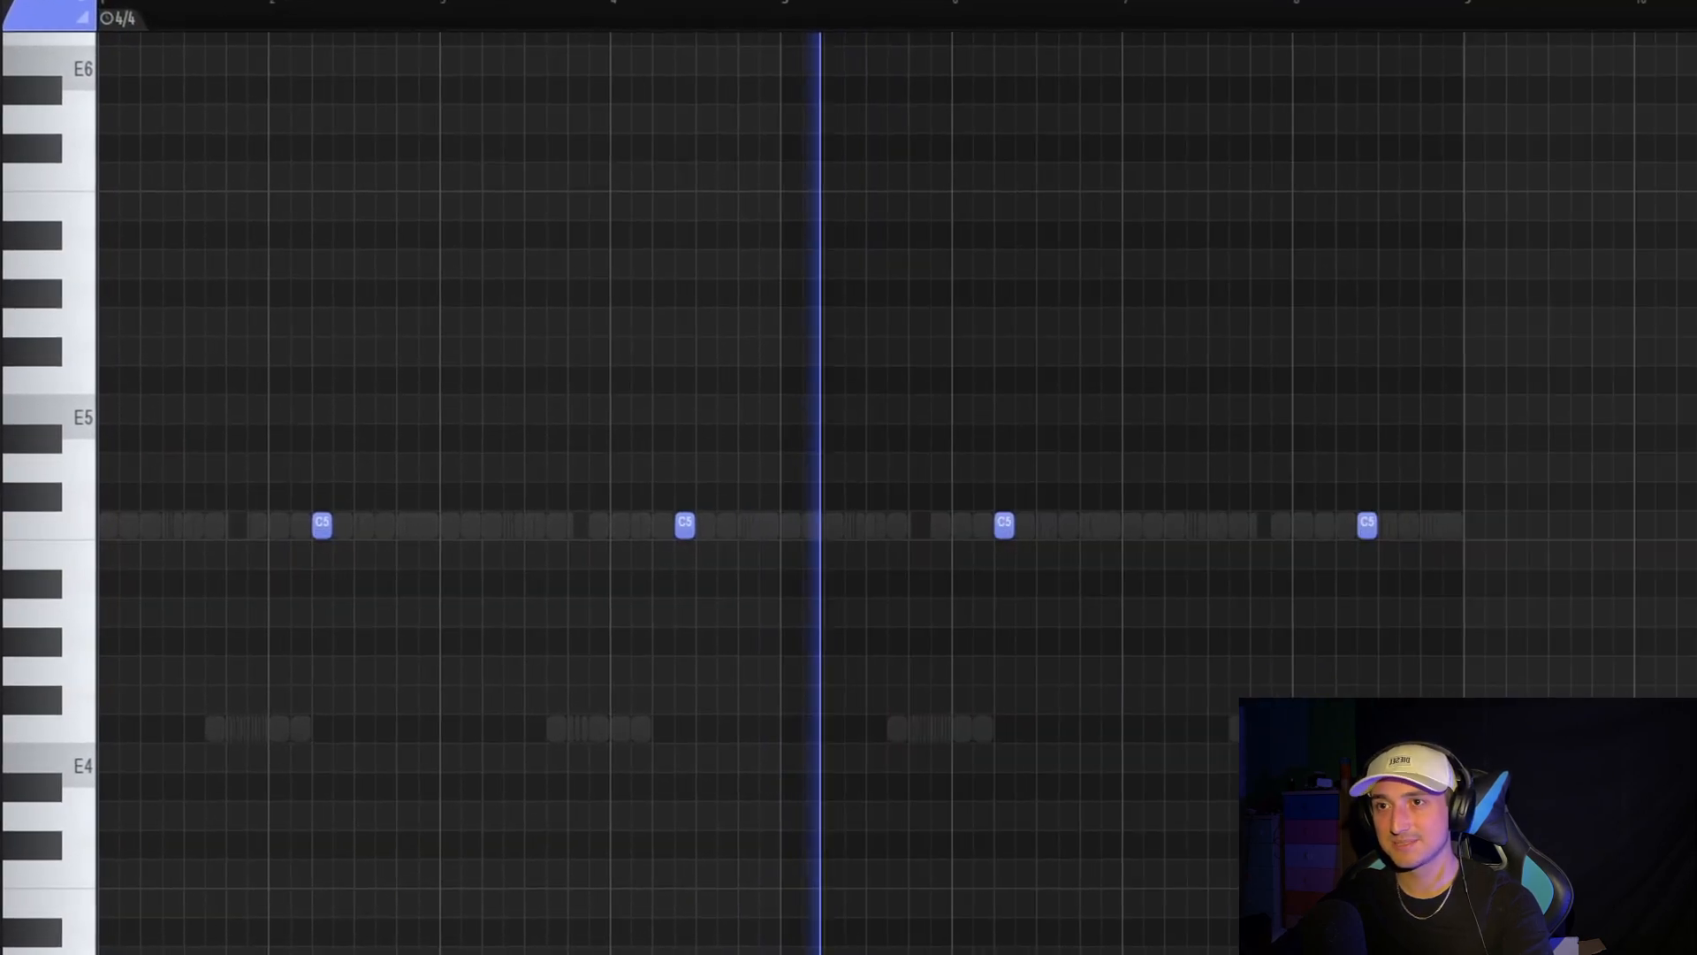
left_click_drag(1635, 694, 115, 225)
left_click_drag(1516, 684, 110, 251)
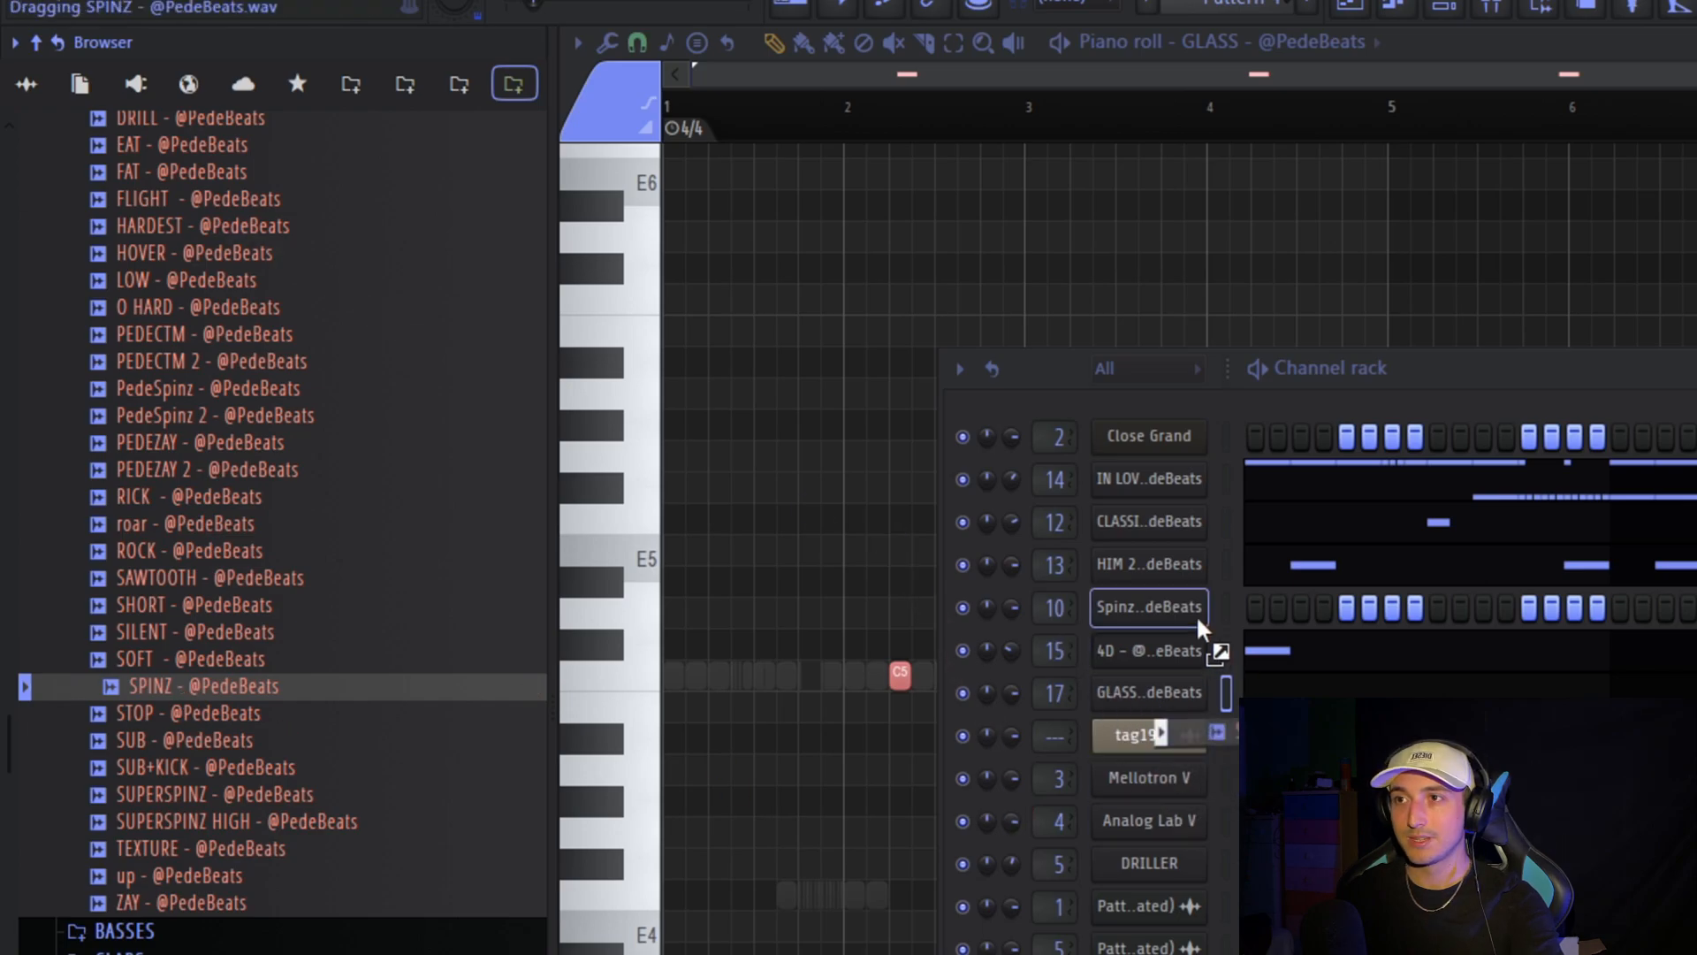
Load the SPINZ 808 into the mixer track 10 channel and move bar 2's pair of B4 notes an eighth note earlier
left_click_drag(1197, 618, 1186, 610)
right_click(1194, 608)
left_click(1245, 609)
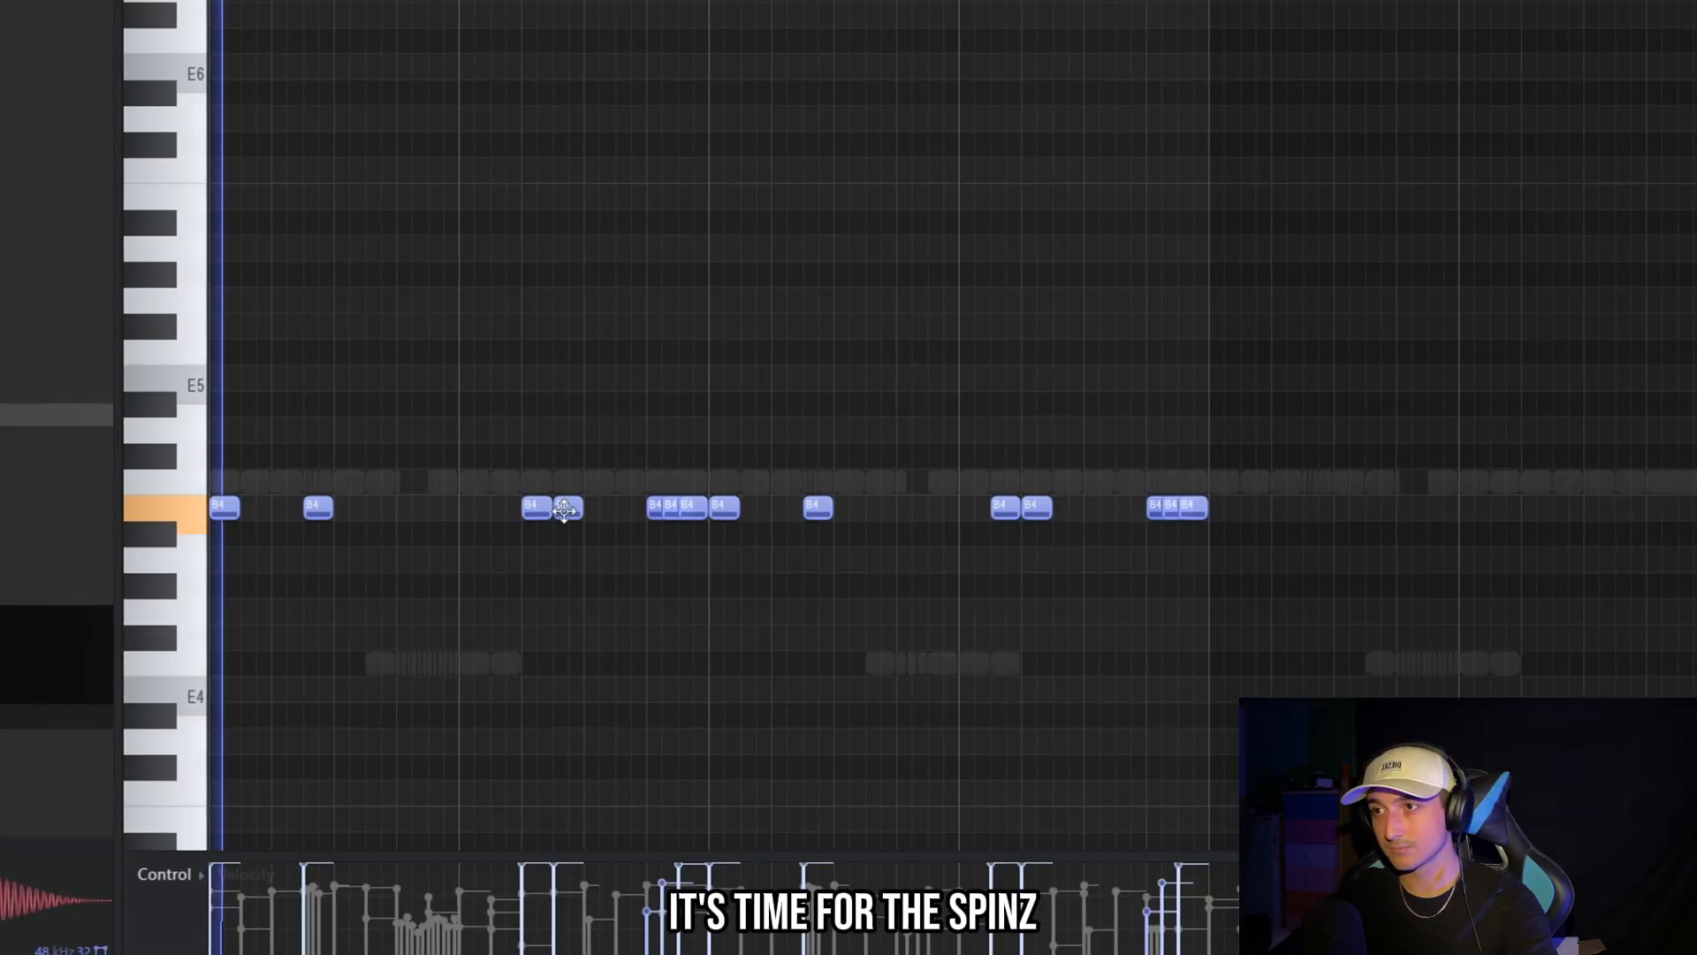
left_click_drag(564, 510, 504, 531)
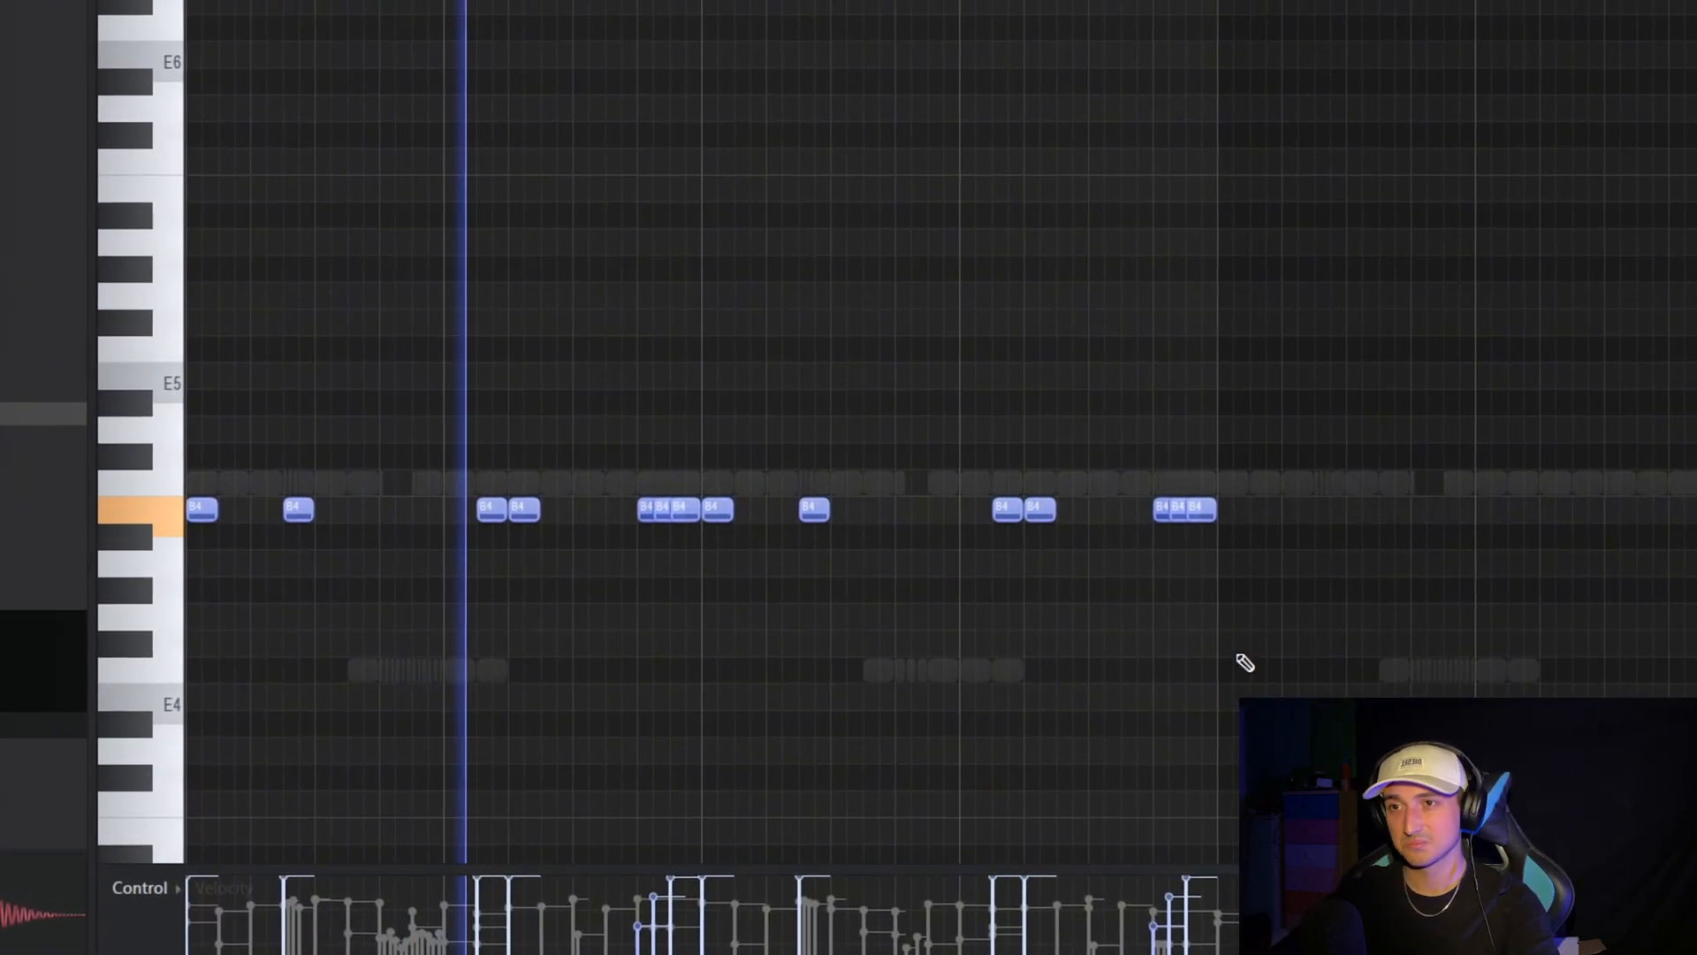
End the legato B4 808 phrase with a B5 roll in bar 4 and duplicate it into bars 5 to 8
scroll(884, 712, "up", 1)
scroll(1169, 739, "down", 2)
left_click_drag(1630, 706, 192, 177)
scroll(972, 663, "up", 3)
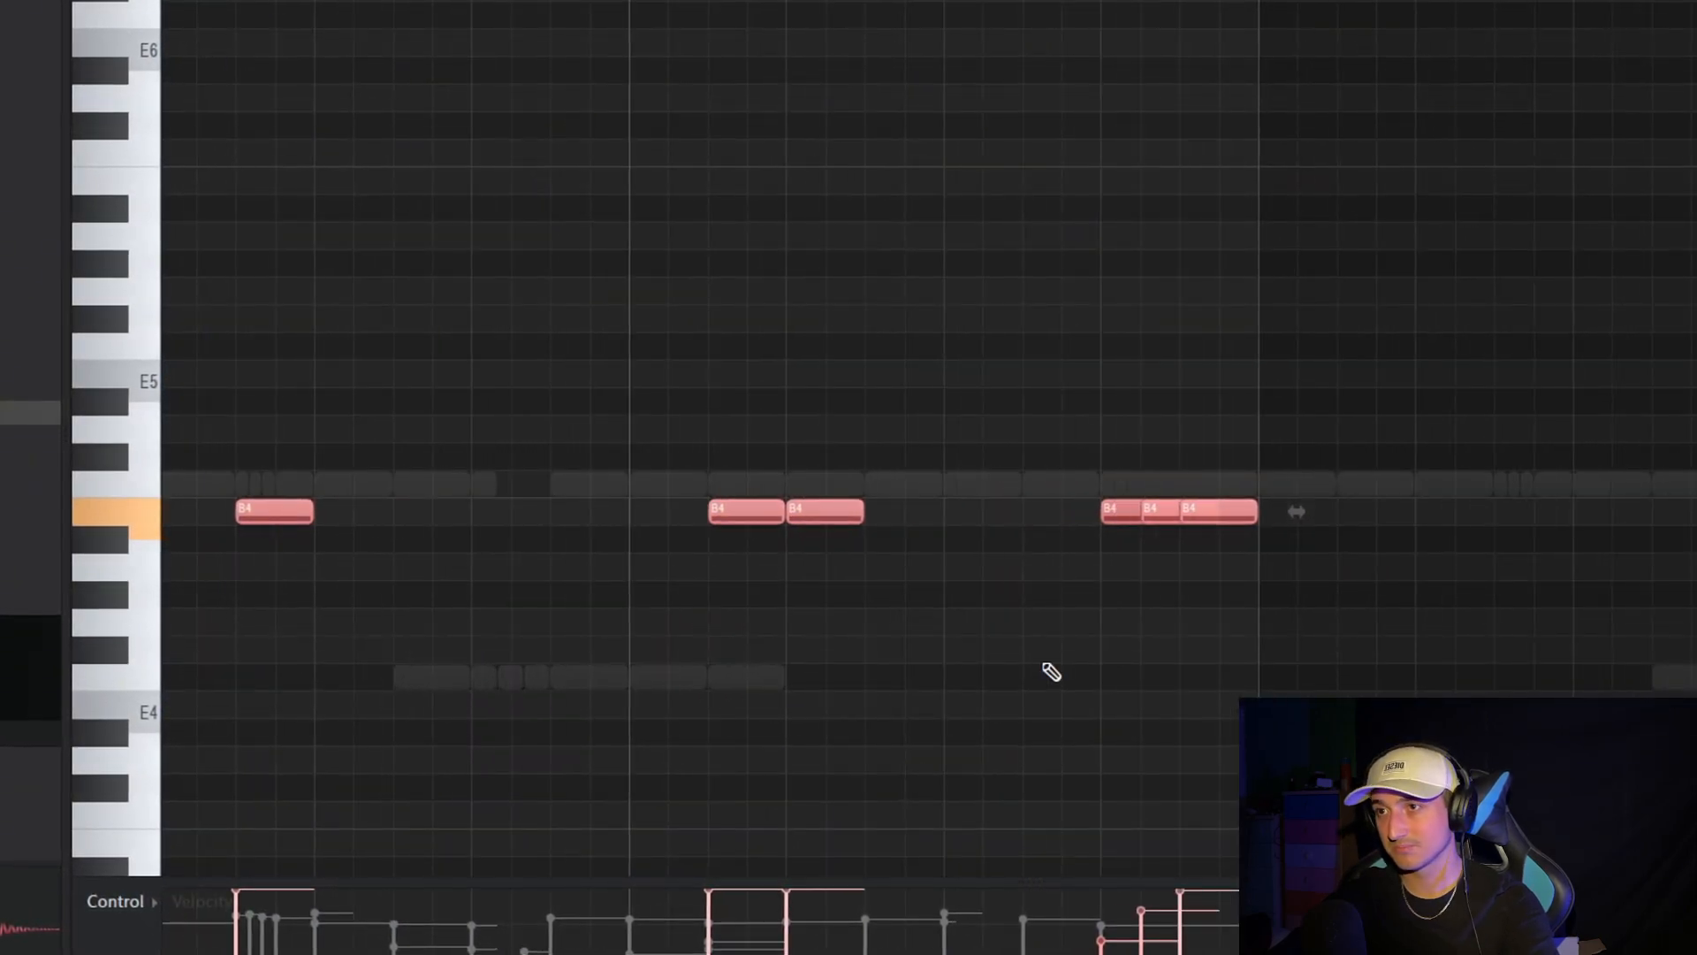
scroll(1318, 625, "down", 2)
scroll(1273, 601, "up", 1)
left_click_drag(1208, 543, 1186, 482)
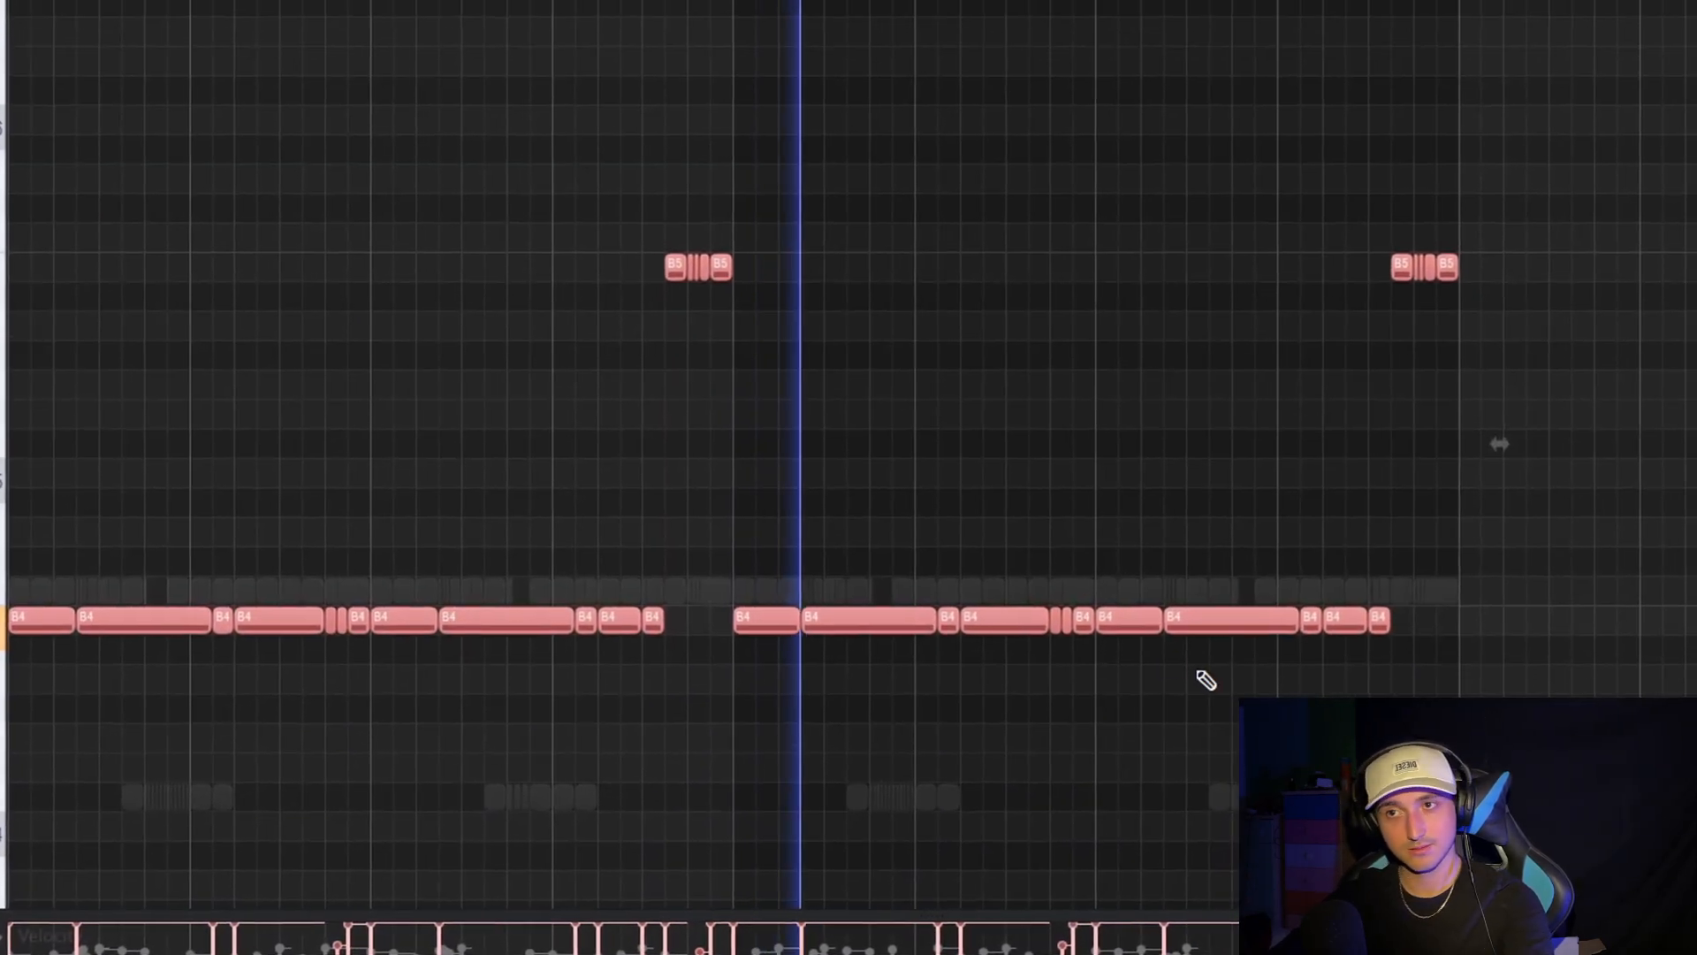
Rework the 808 ending in bar 8 into two descending note groups pitched between B4 and B5
scroll(1326, 686, "up", 2)
scroll(1364, 636, "down", 2)
left_click(1450, 675, "ctrl")
scroll(1397, 654, "up", 3)
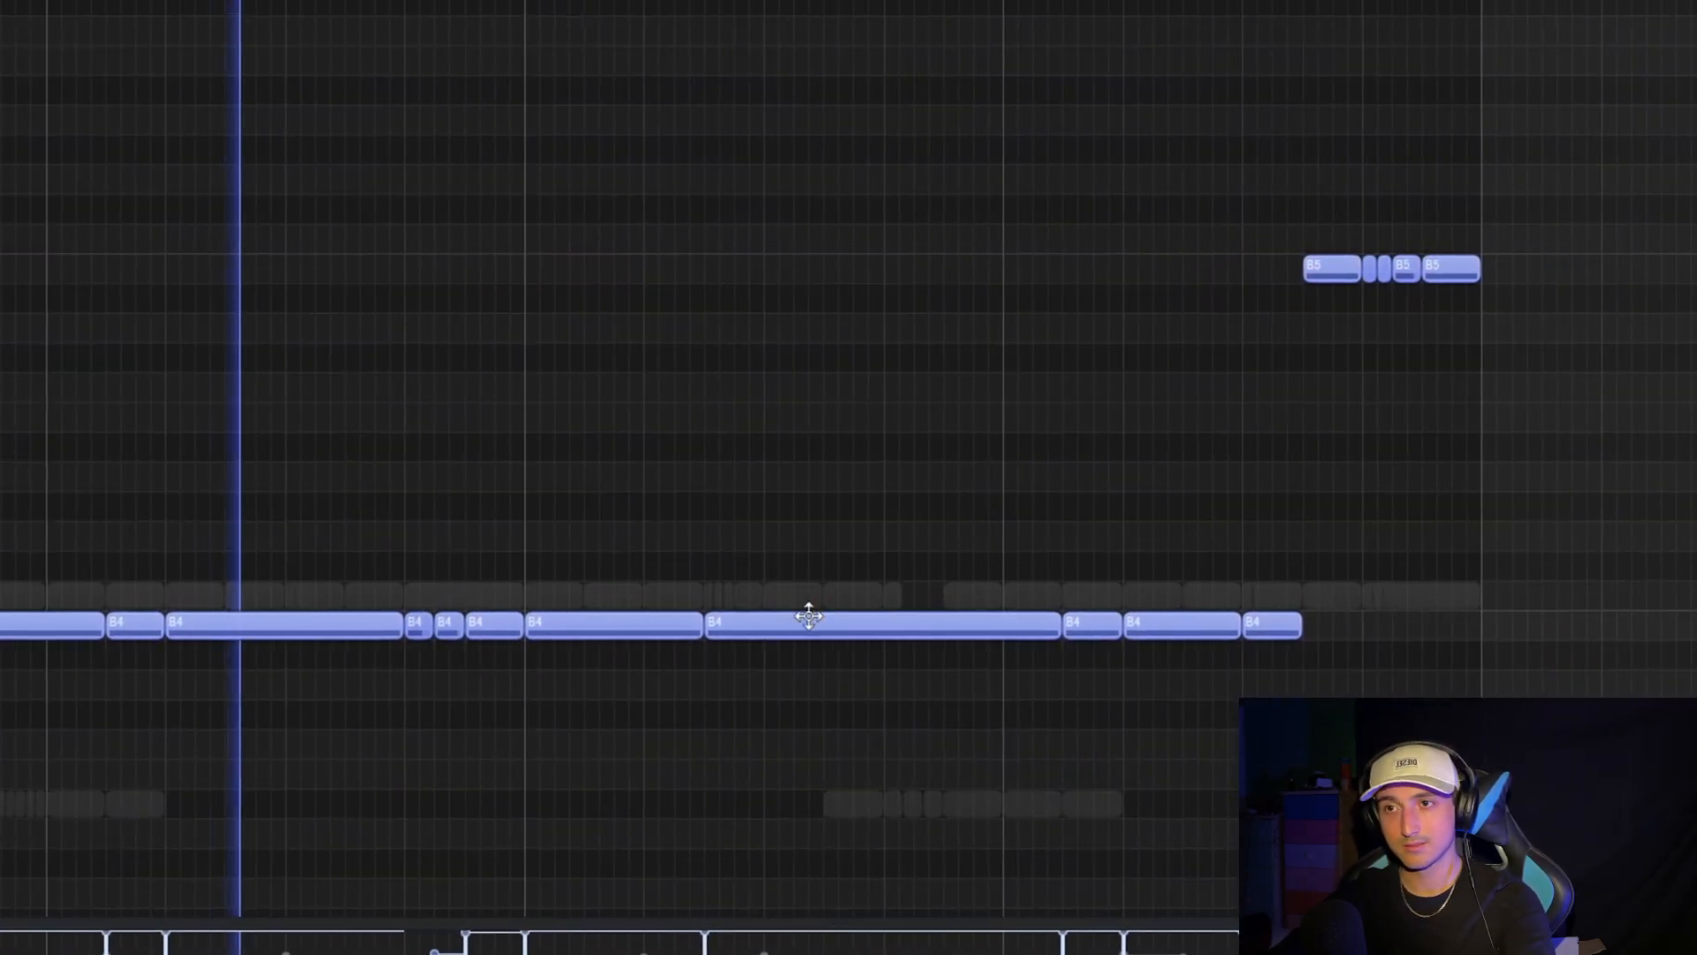
left_click_drag(1481, 702, 513, 418)
left_click(1099, 686, "ctrl")
scroll(1140, 685, "up", 2)
left_click_drag(1380, 703, 1003, 579)
left_click(1125, 718, "ctrl")
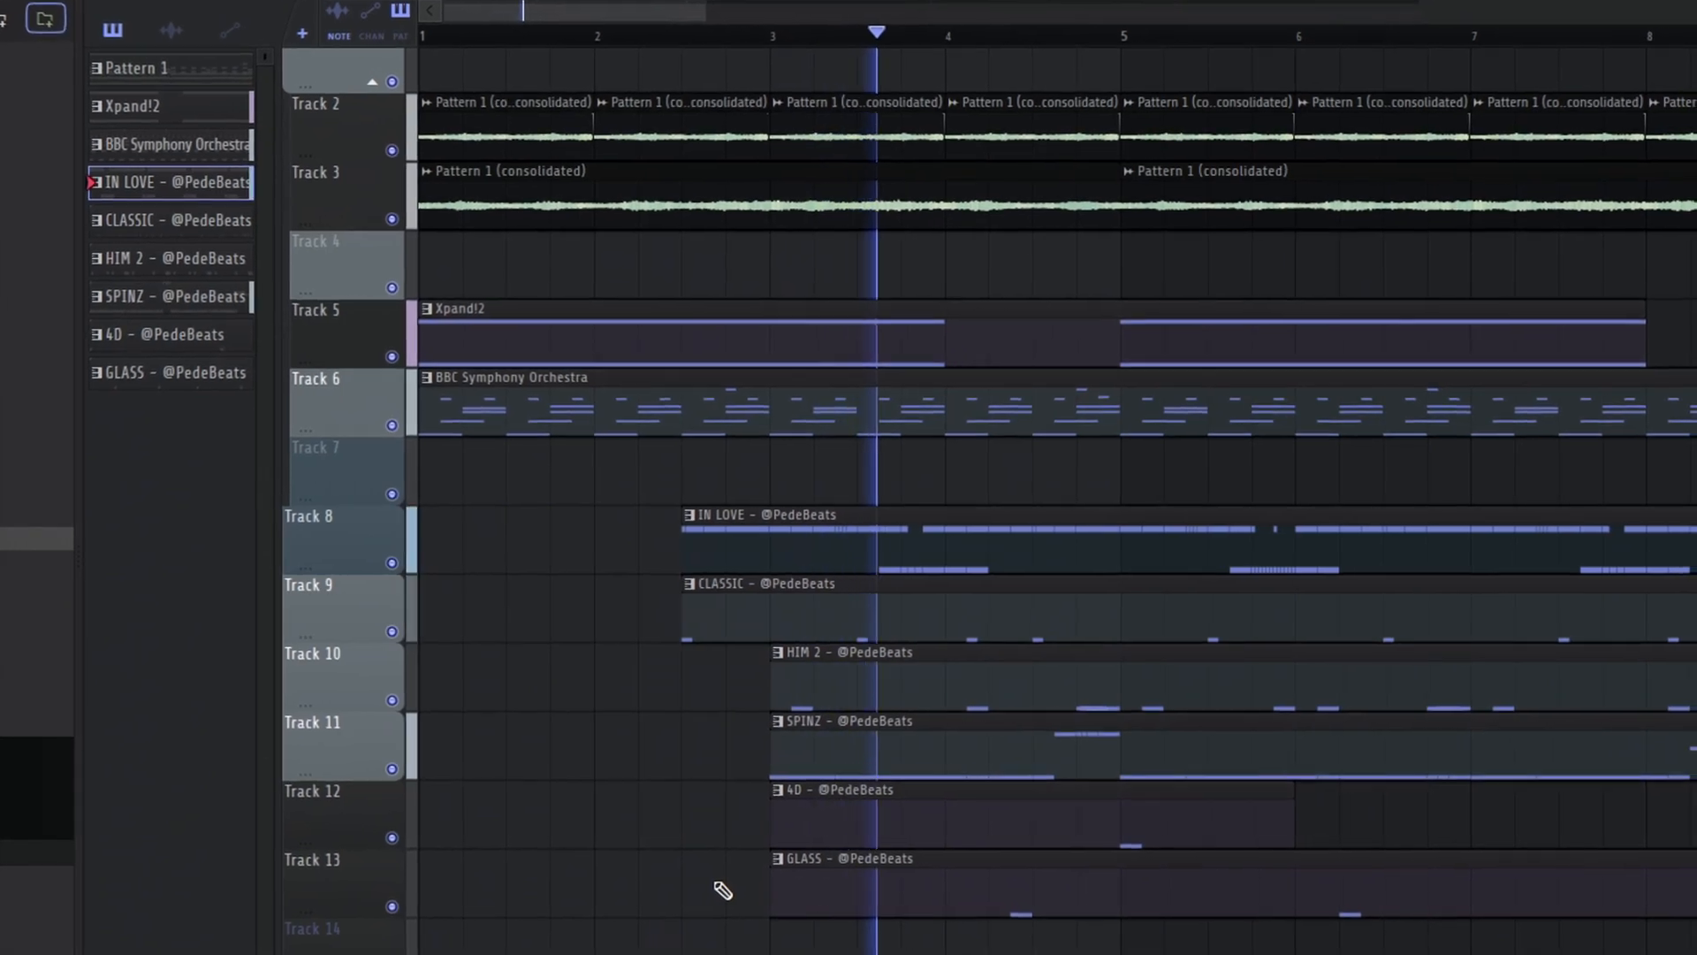
Duplicate the playlist clips into four 8-bar sections, keeping BBC Symphony Orchestra only in the first two
scroll(1071, 925, "down", 2)
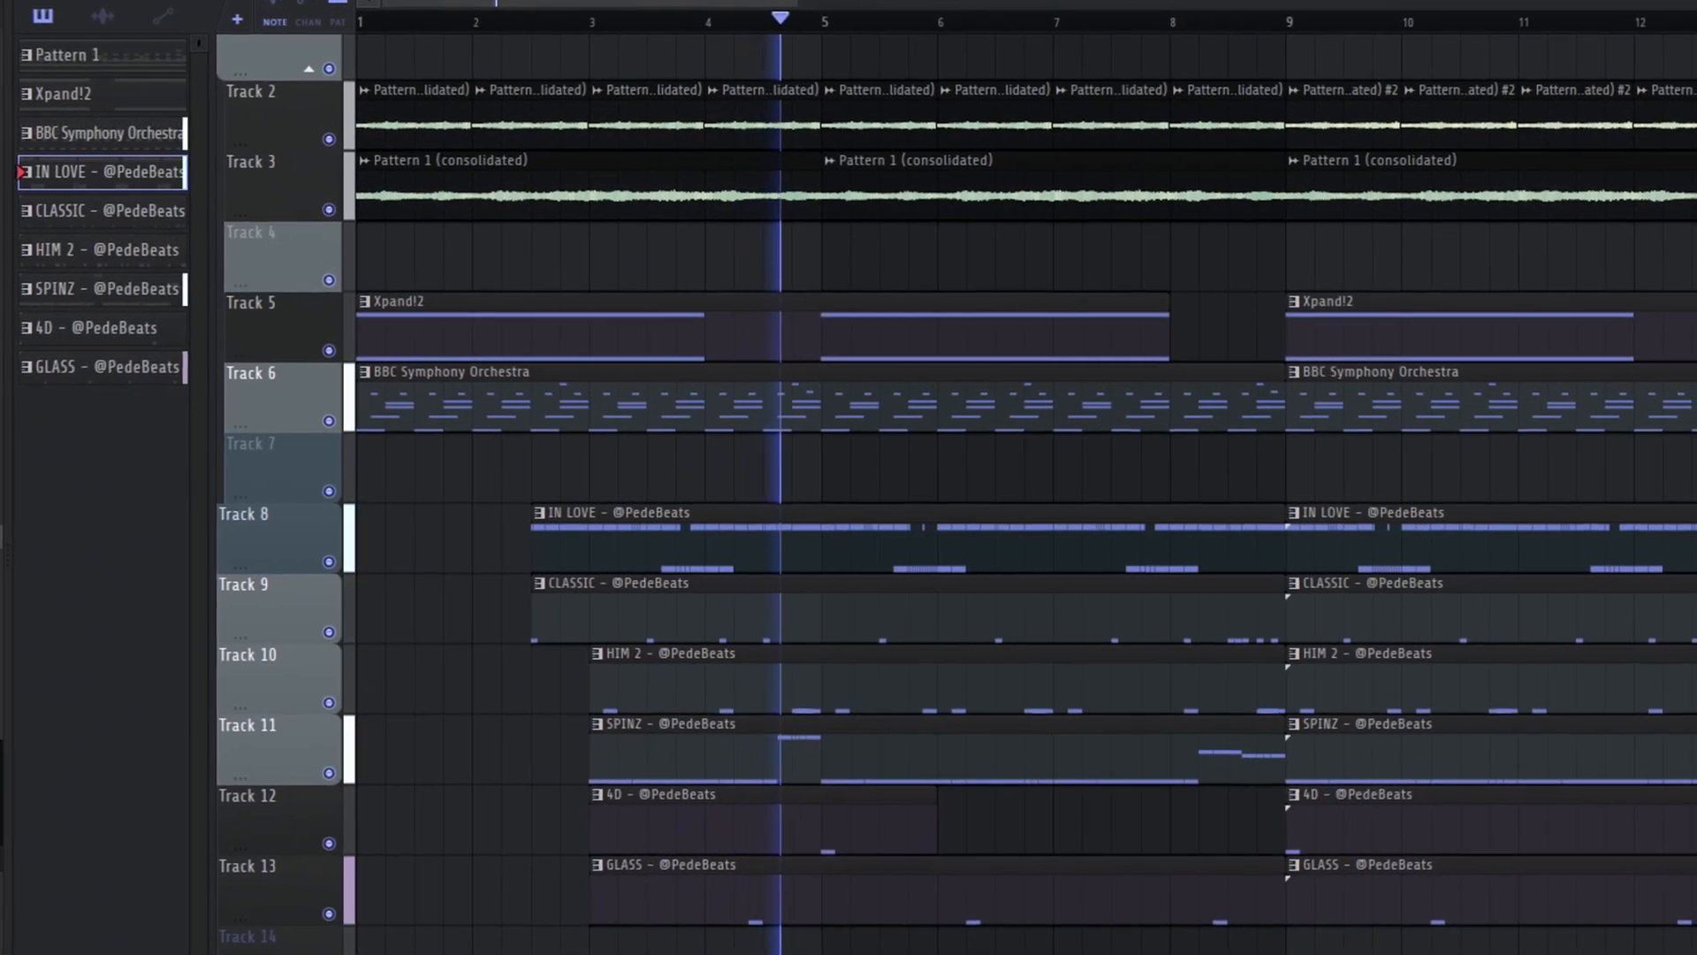
scroll(1035, 495, "down", 2)
key("ctrl+a")
key("ctrl+d")
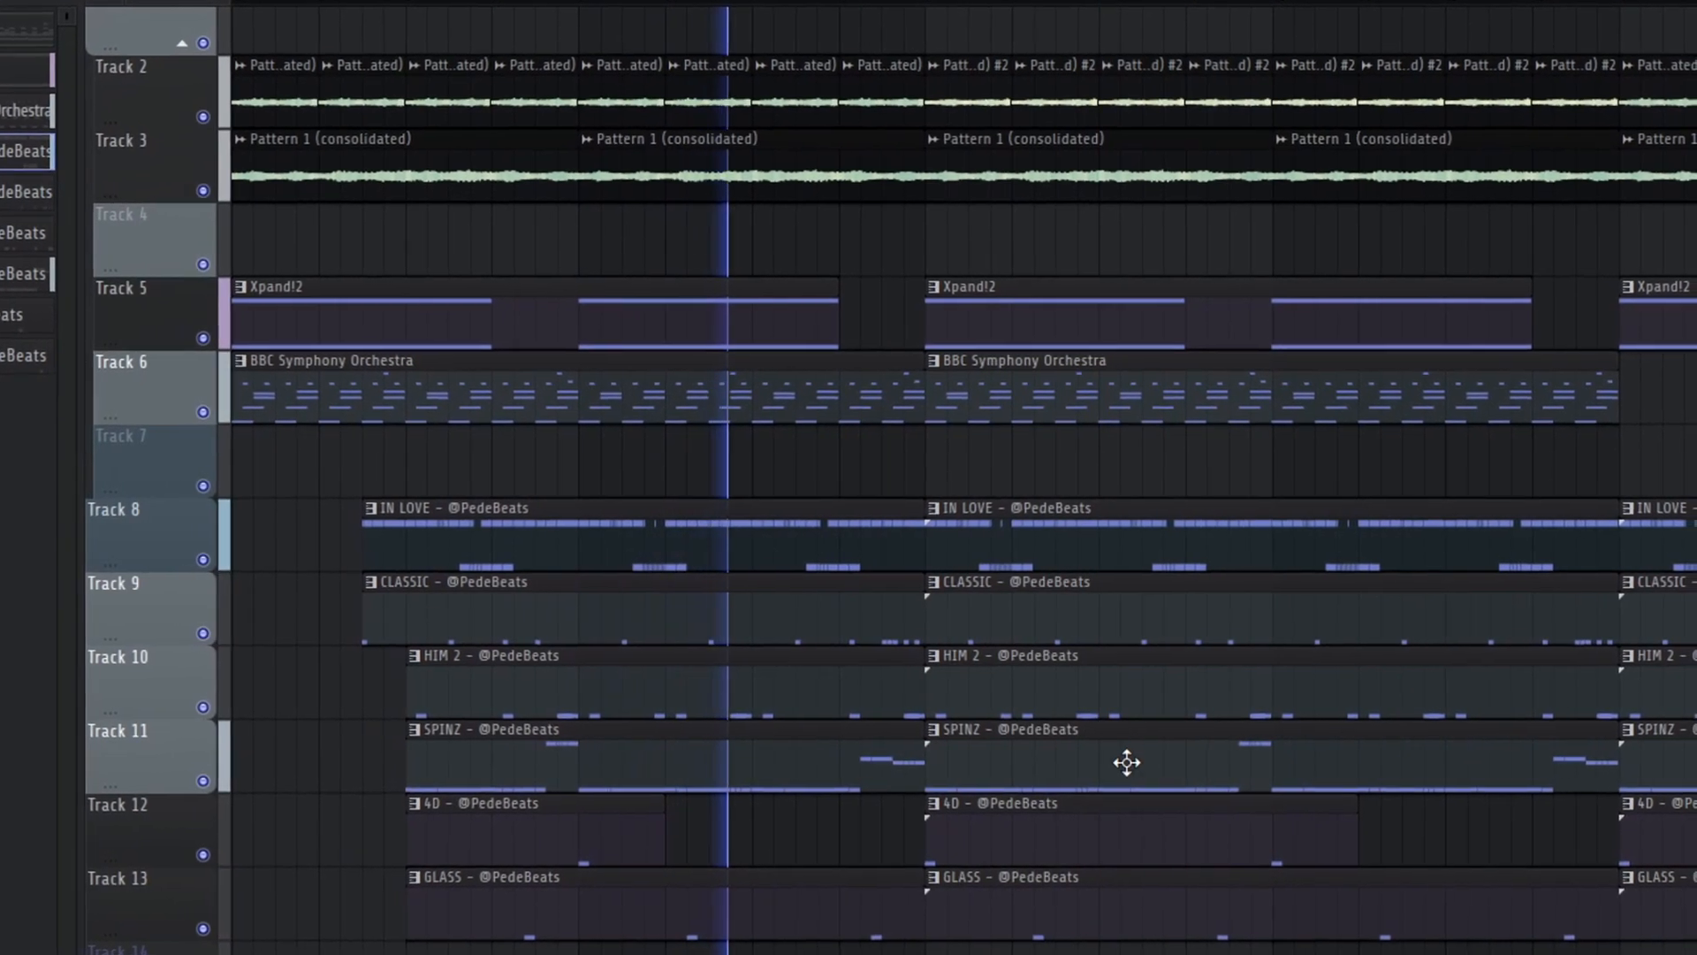
Shorten the end of the second HIM 2 clip to leave a gap before the third section
scroll(1116, 786, "down", 1)
scroll(1043, 858, "up", 2)
scroll(1167, 869, "down", 2)
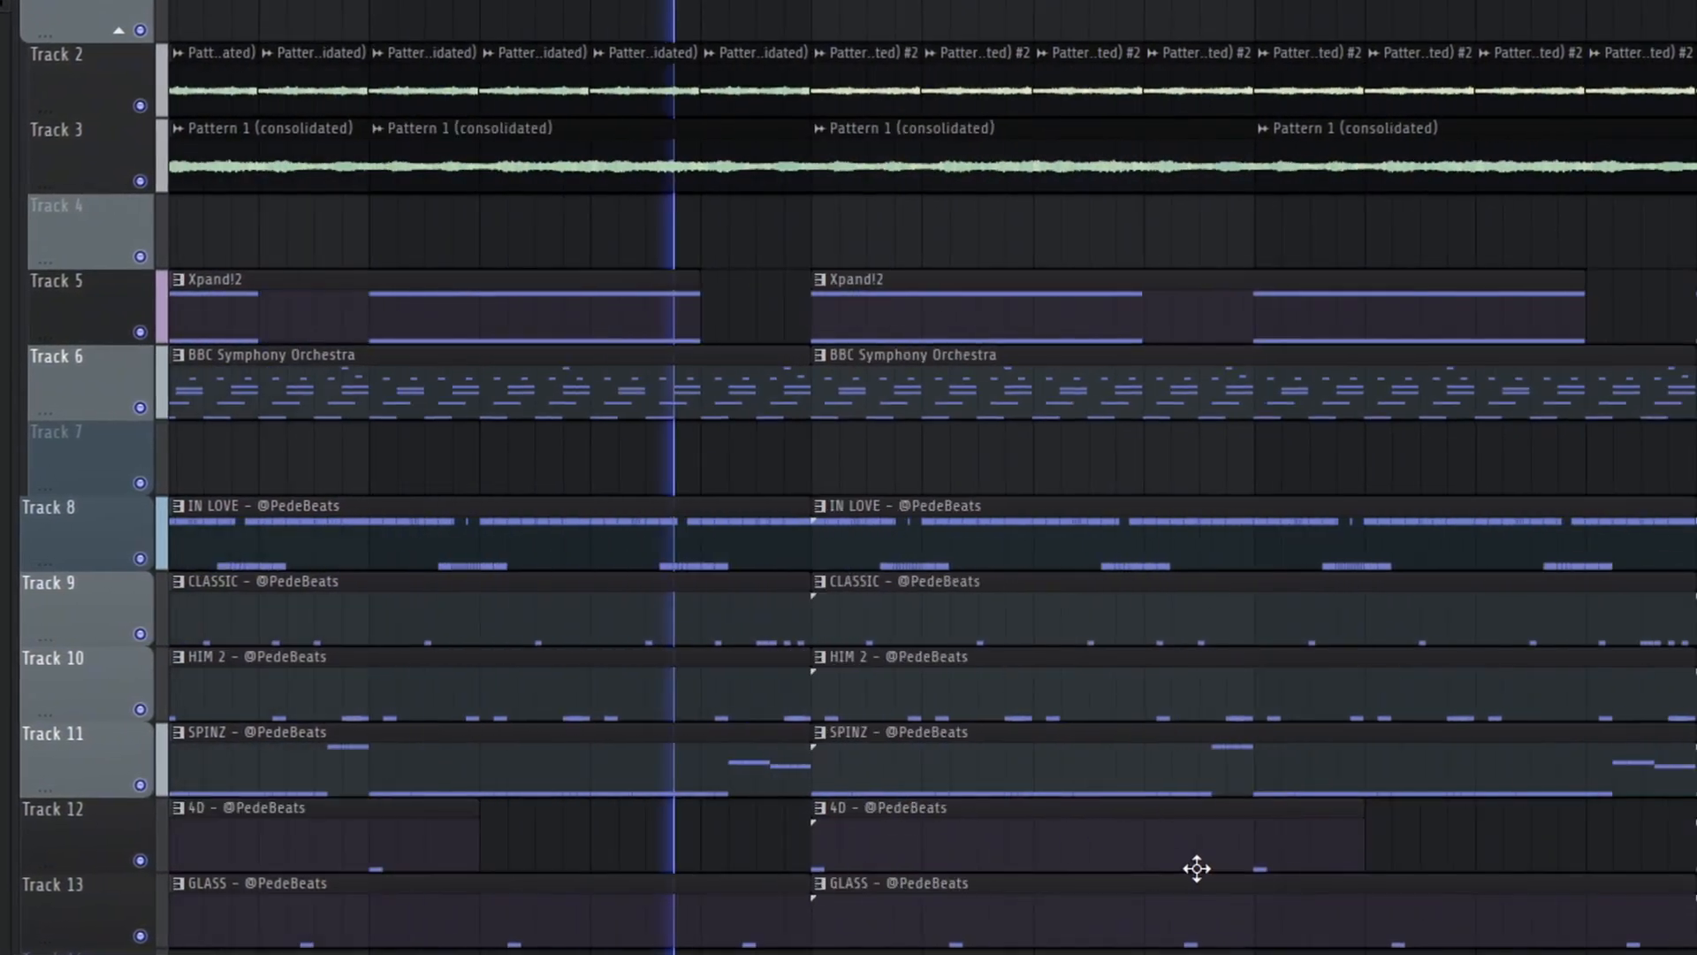
scroll(1520, 850, "up", 1)
scroll(1442, 712, "down", 4)
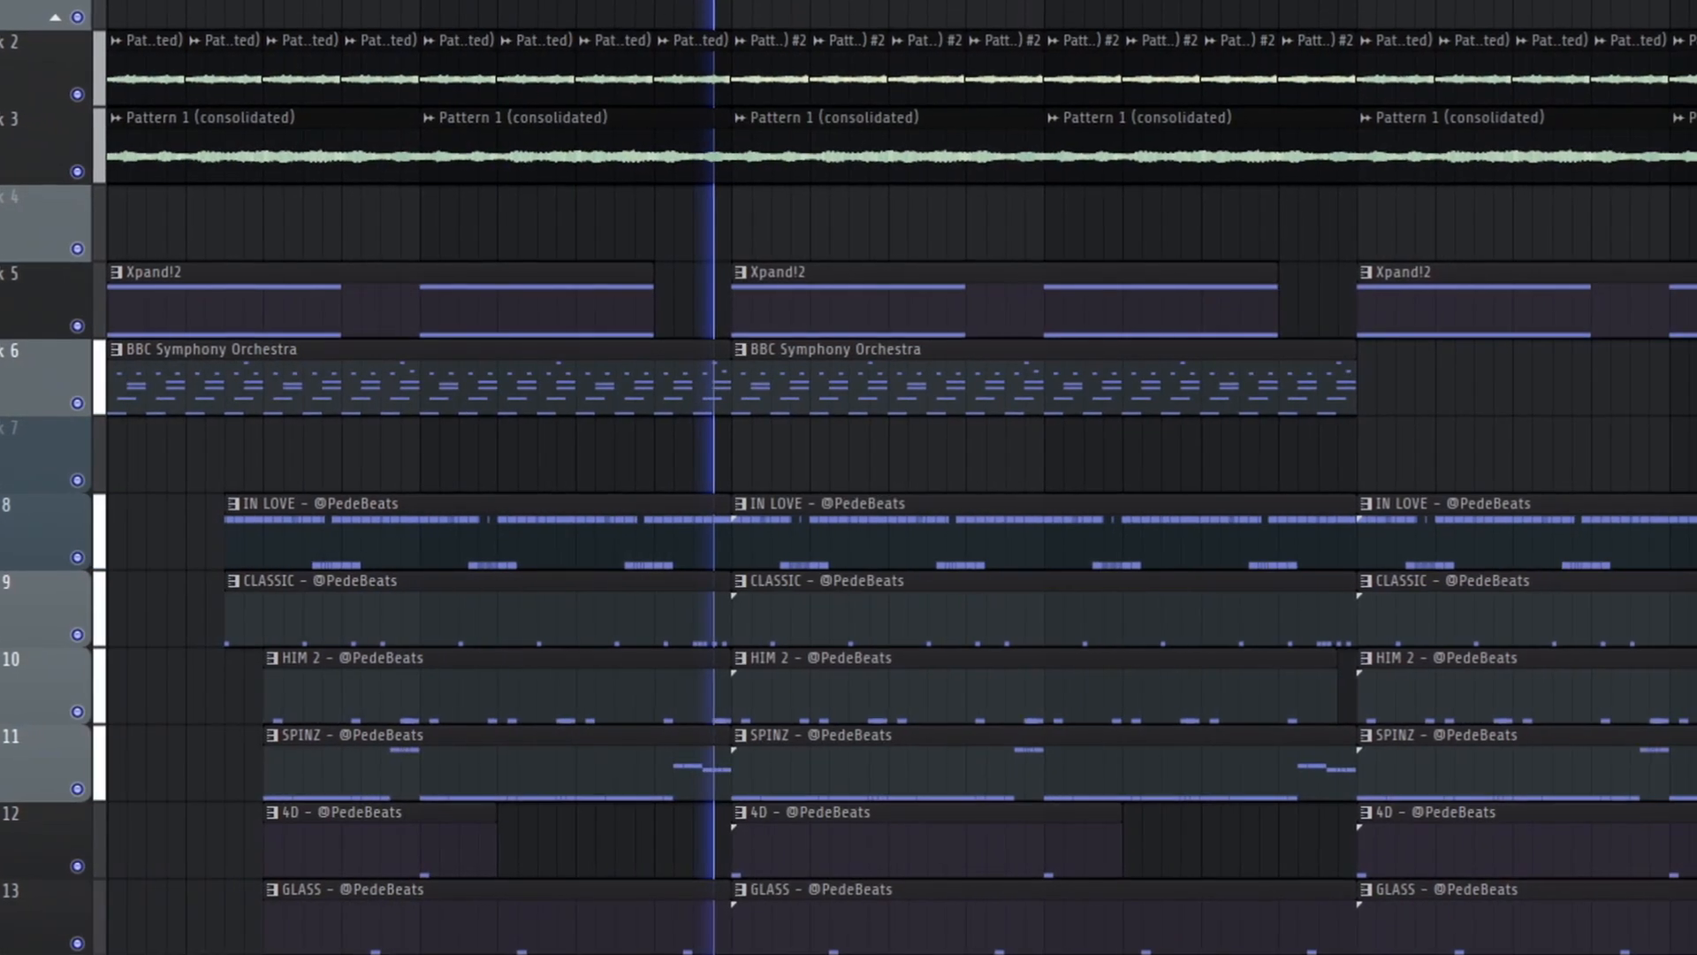
Shorten the end of the second IN LOVE clip and delete the GLASS clip from the third section
left_click_drag(1668, 951, 697, 485)
left_click(697, 484, "ctrl")
scroll(696, 485, "left", 1)
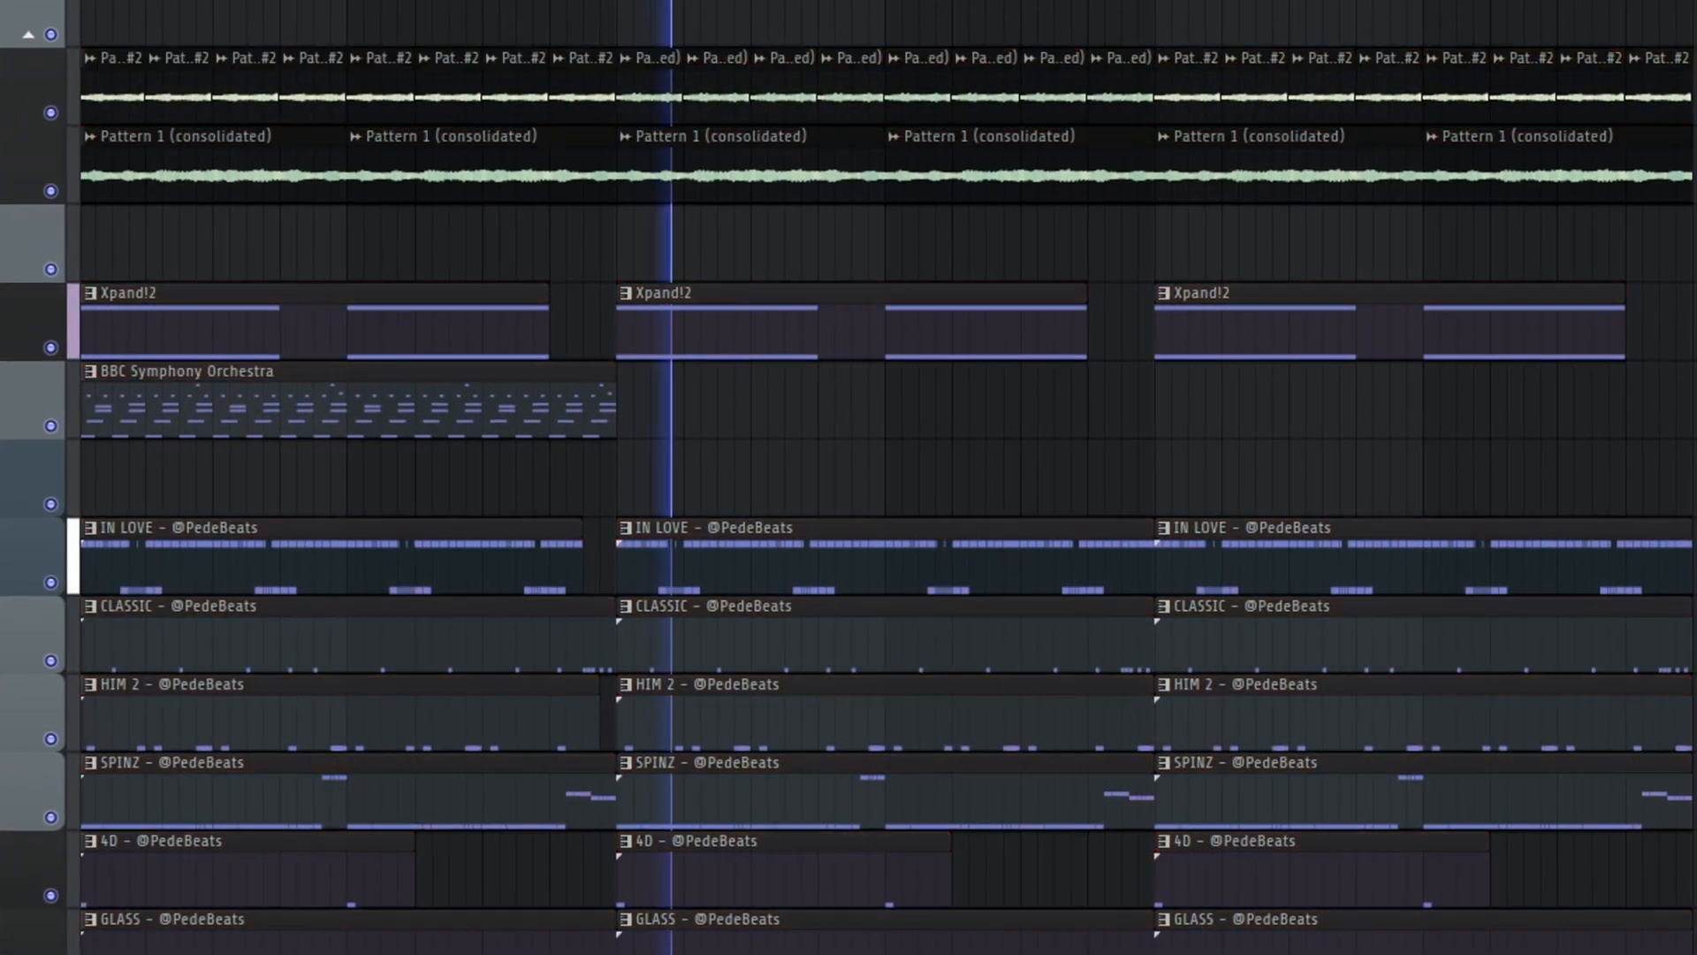
scroll(884, 477, "left", 1)
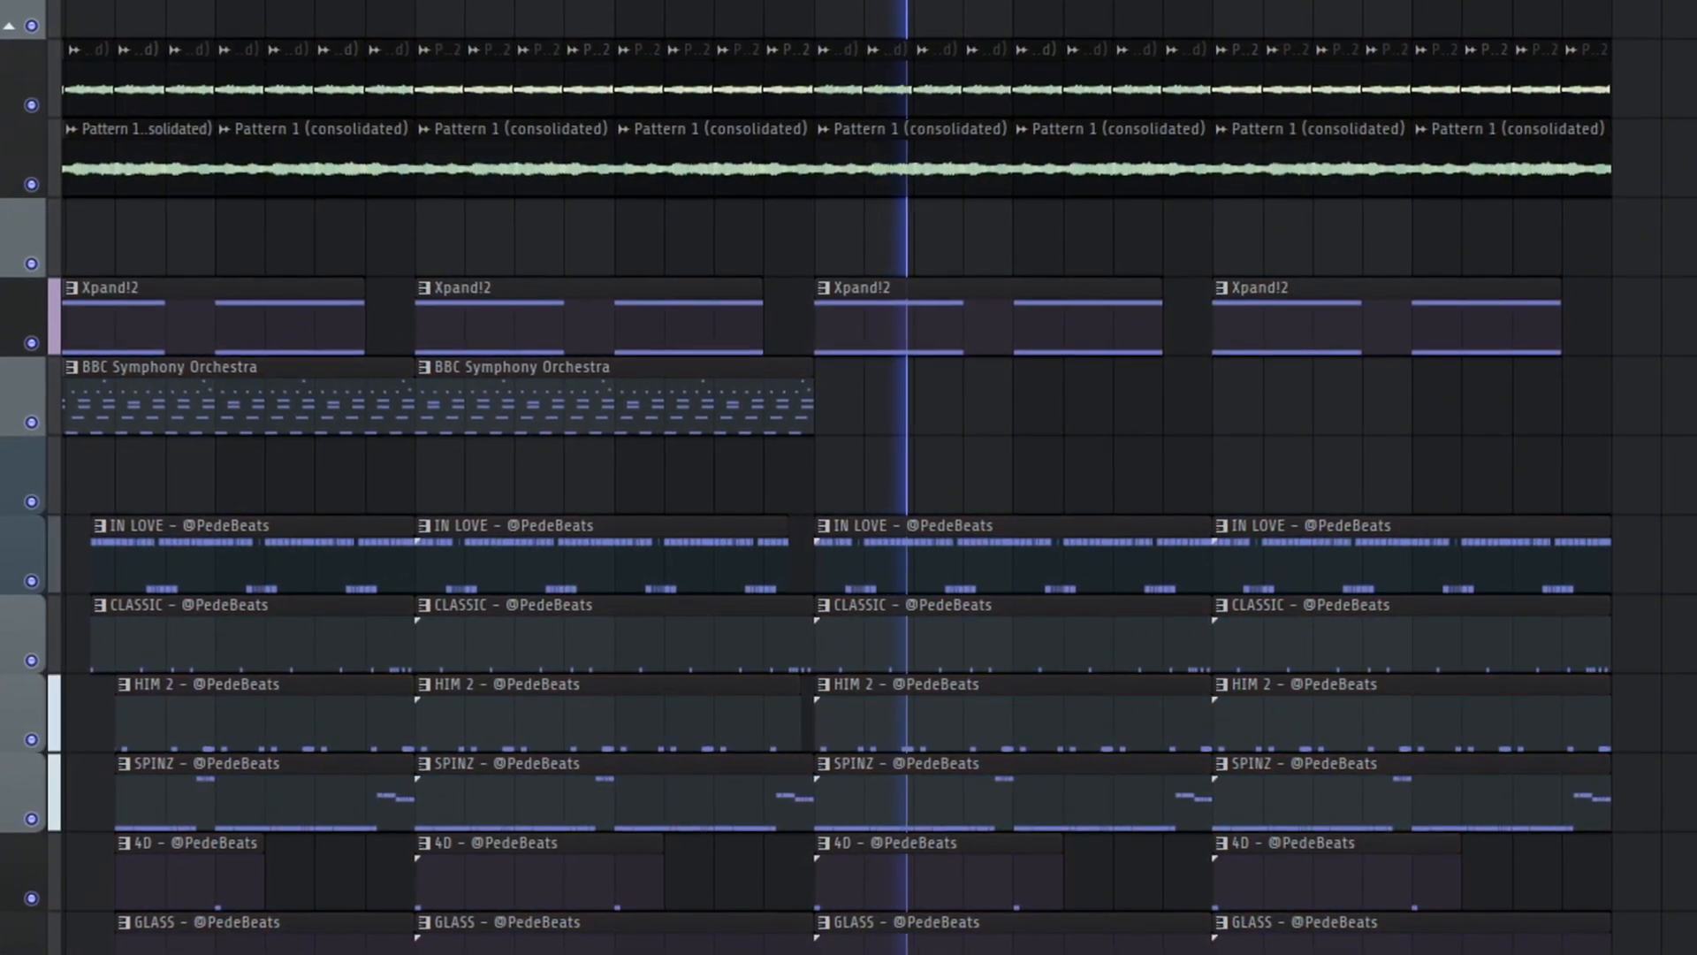
right_click(982, 947)
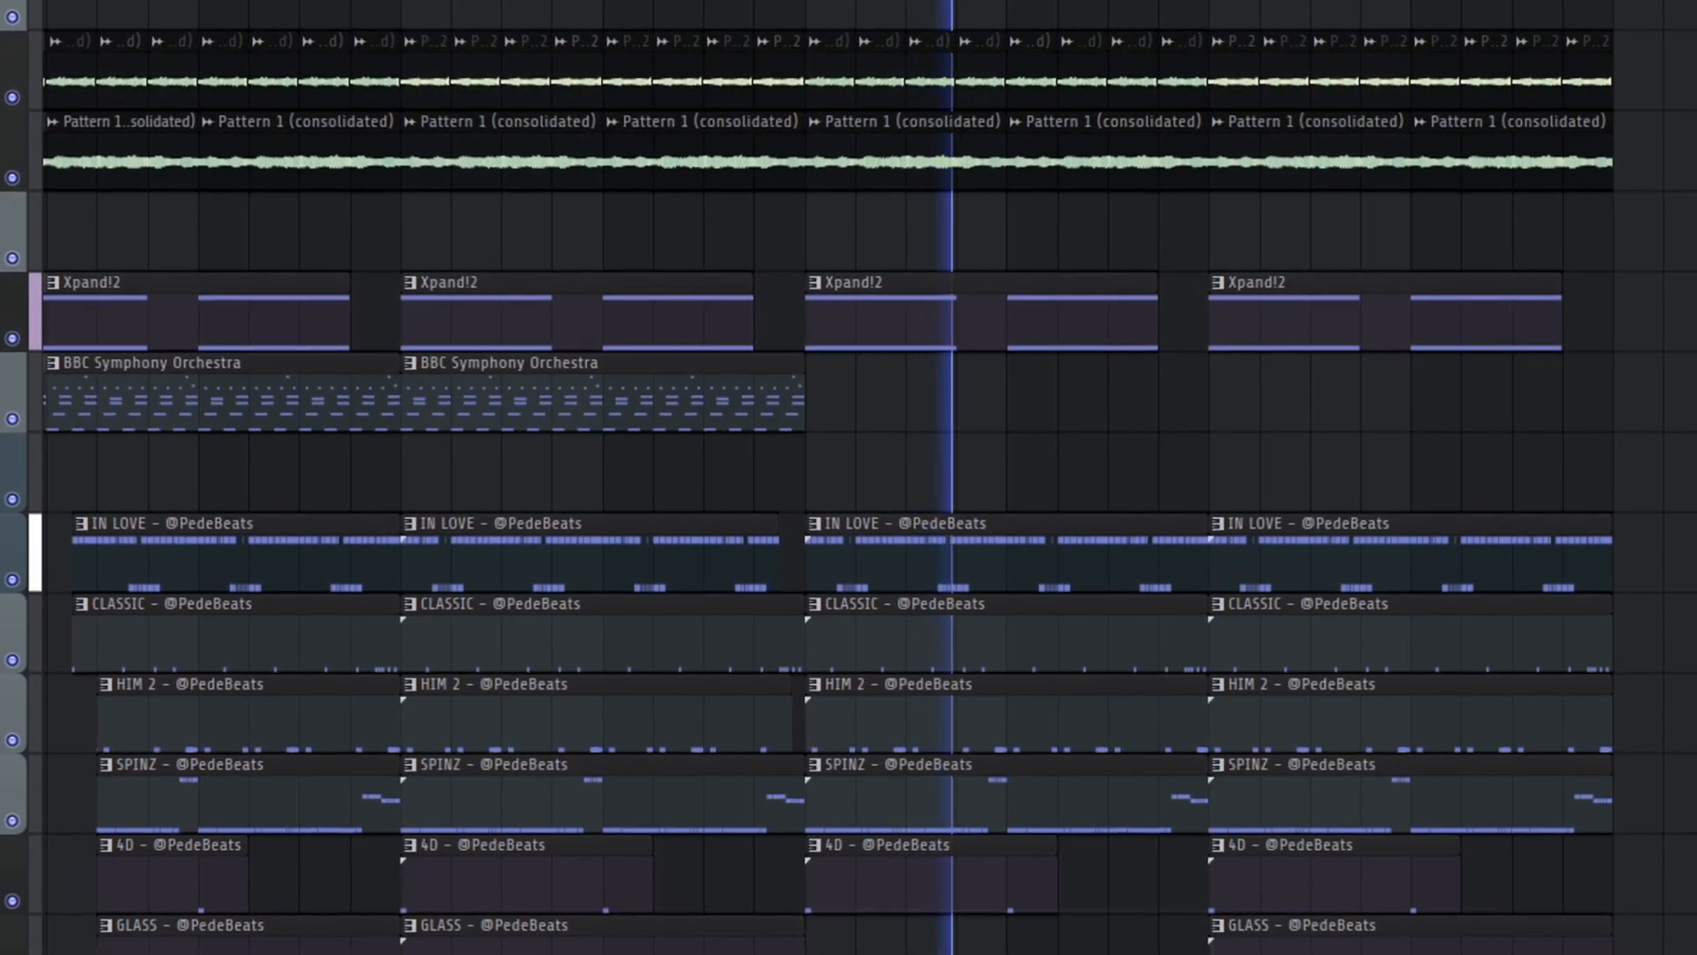
scroll(1547, 950, "right", 5)
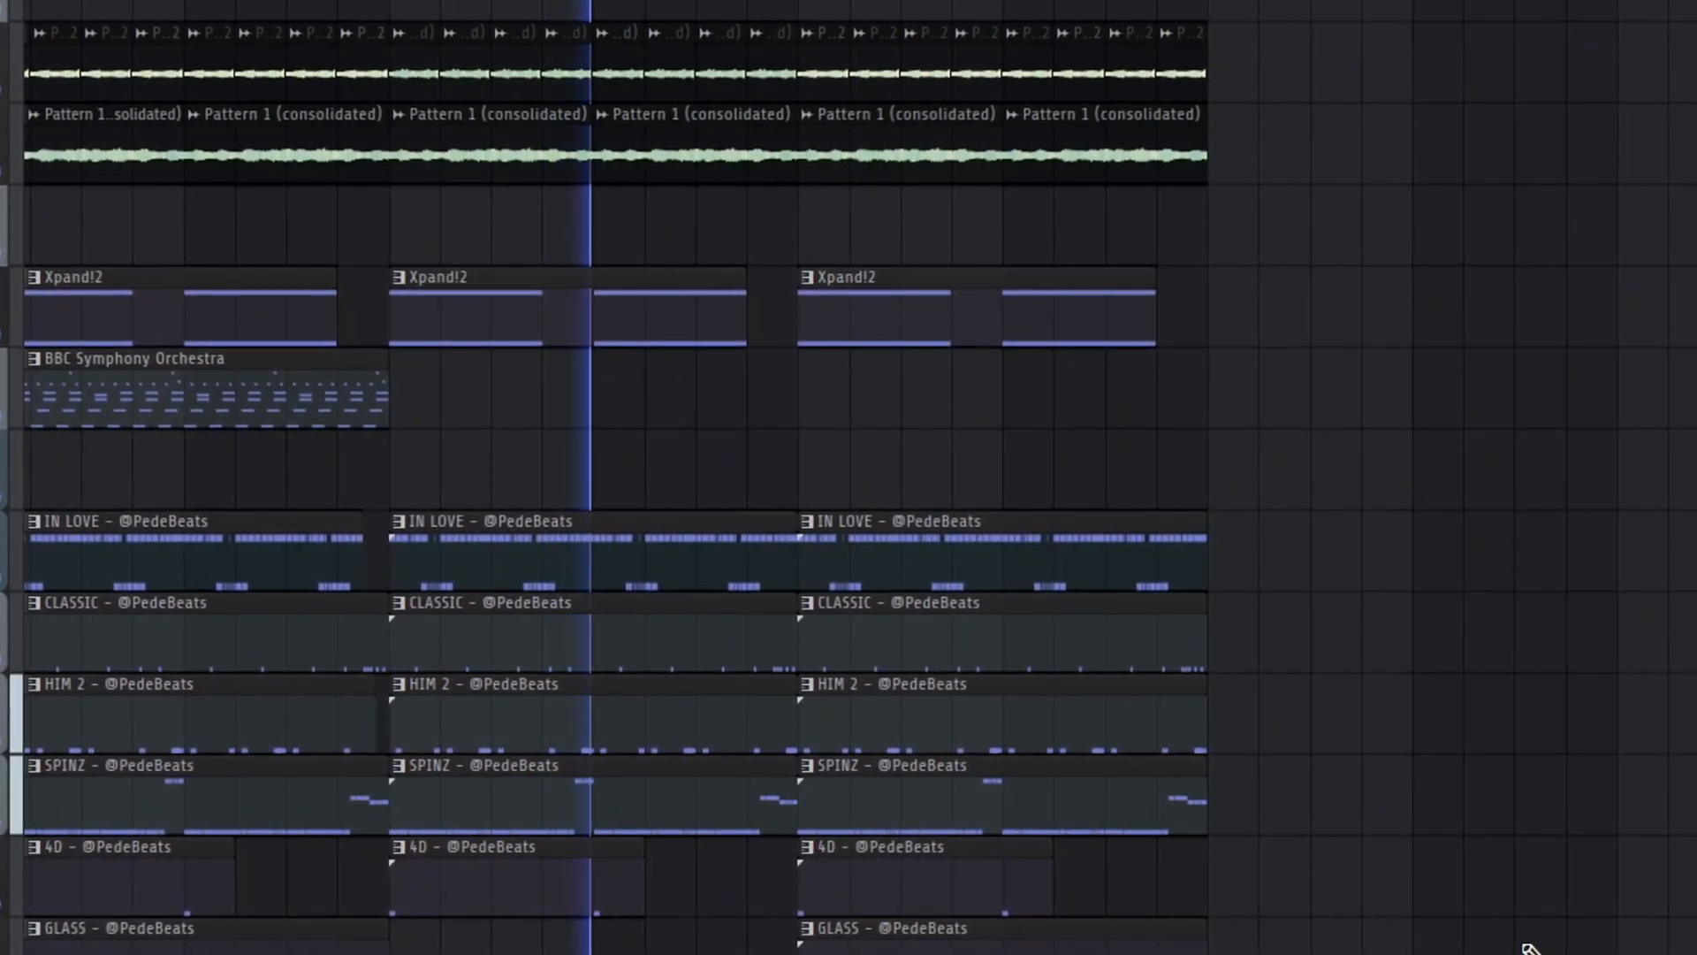